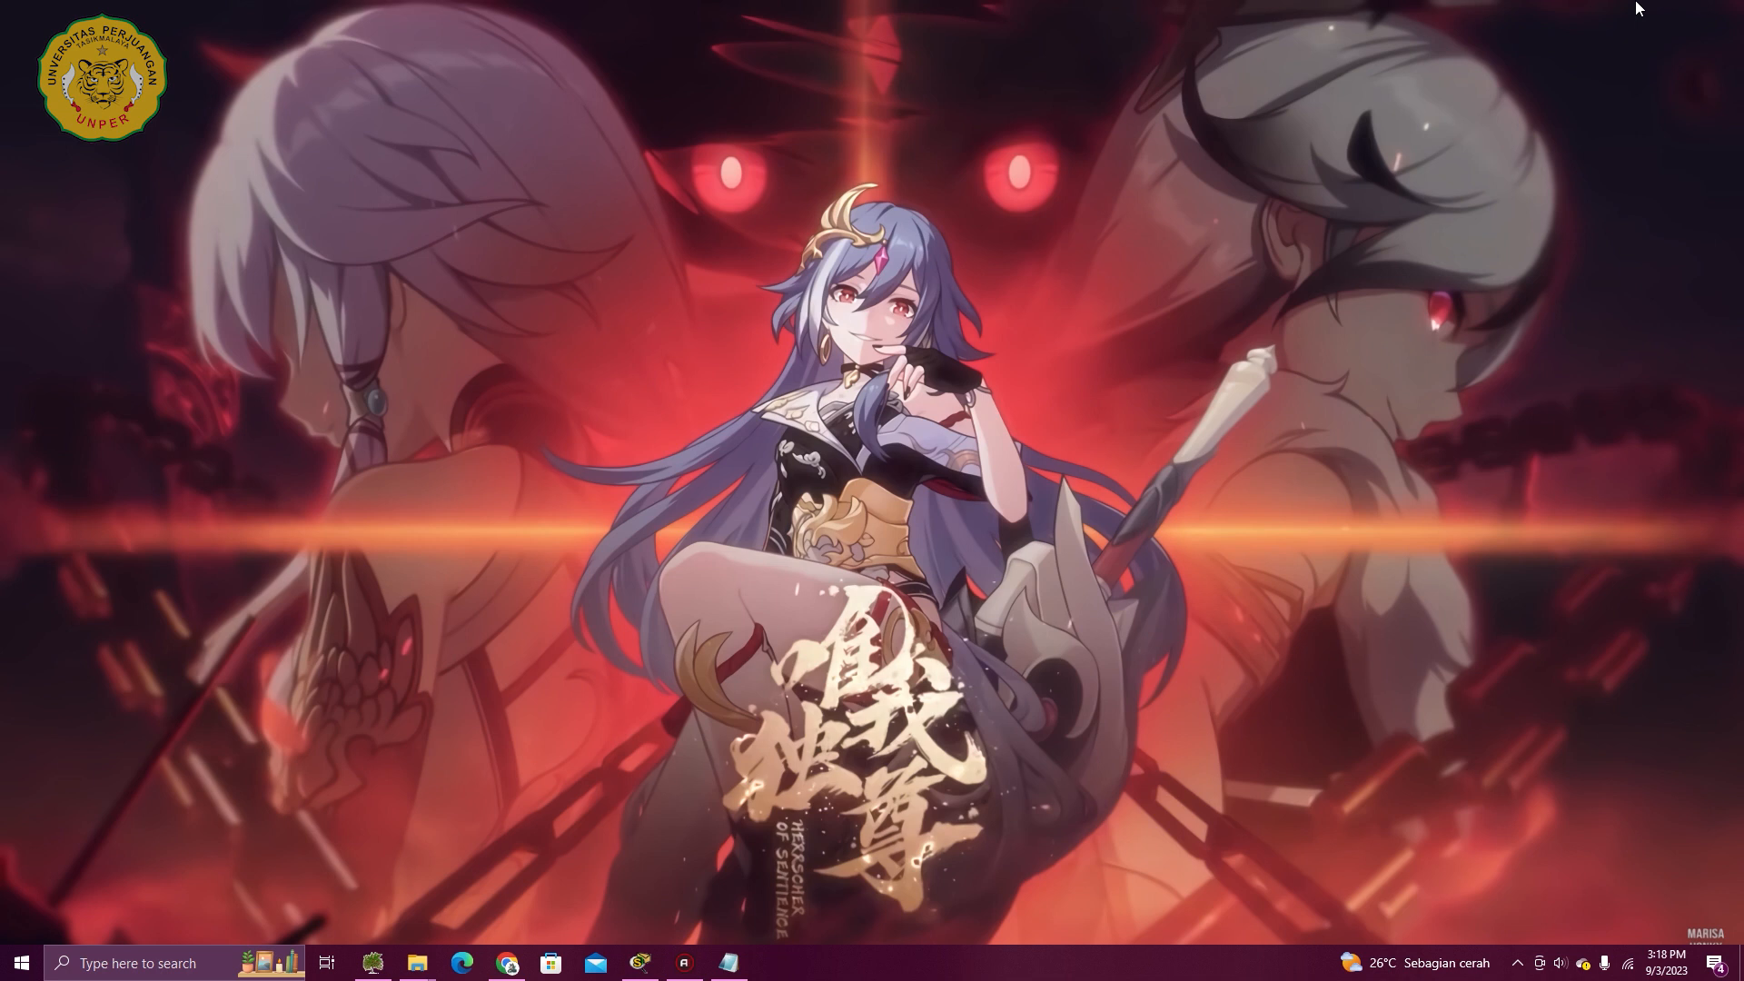
# Review the assignment notes in Notepad, highlighting the class C IP requirement, and switch to Cisco Packet Tracer
pyautogui.click(728, 963)
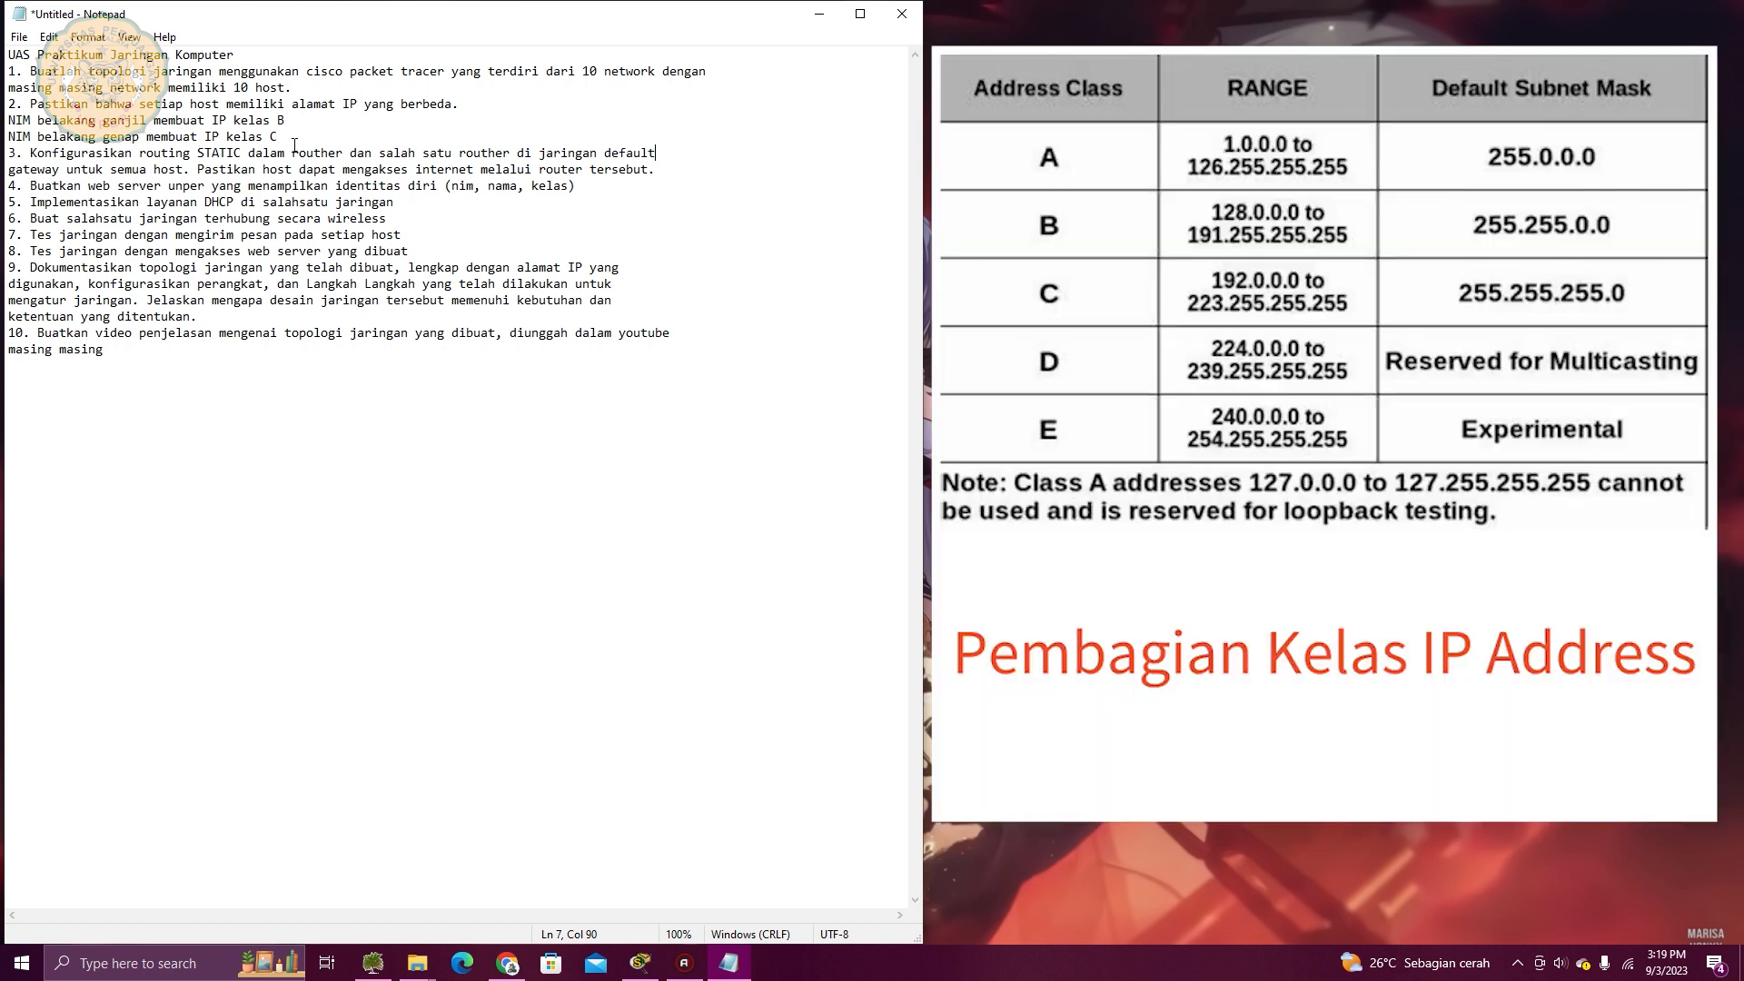
pyautogui.moveTo(278, 137); pyautogui.dragTo(8, 136)
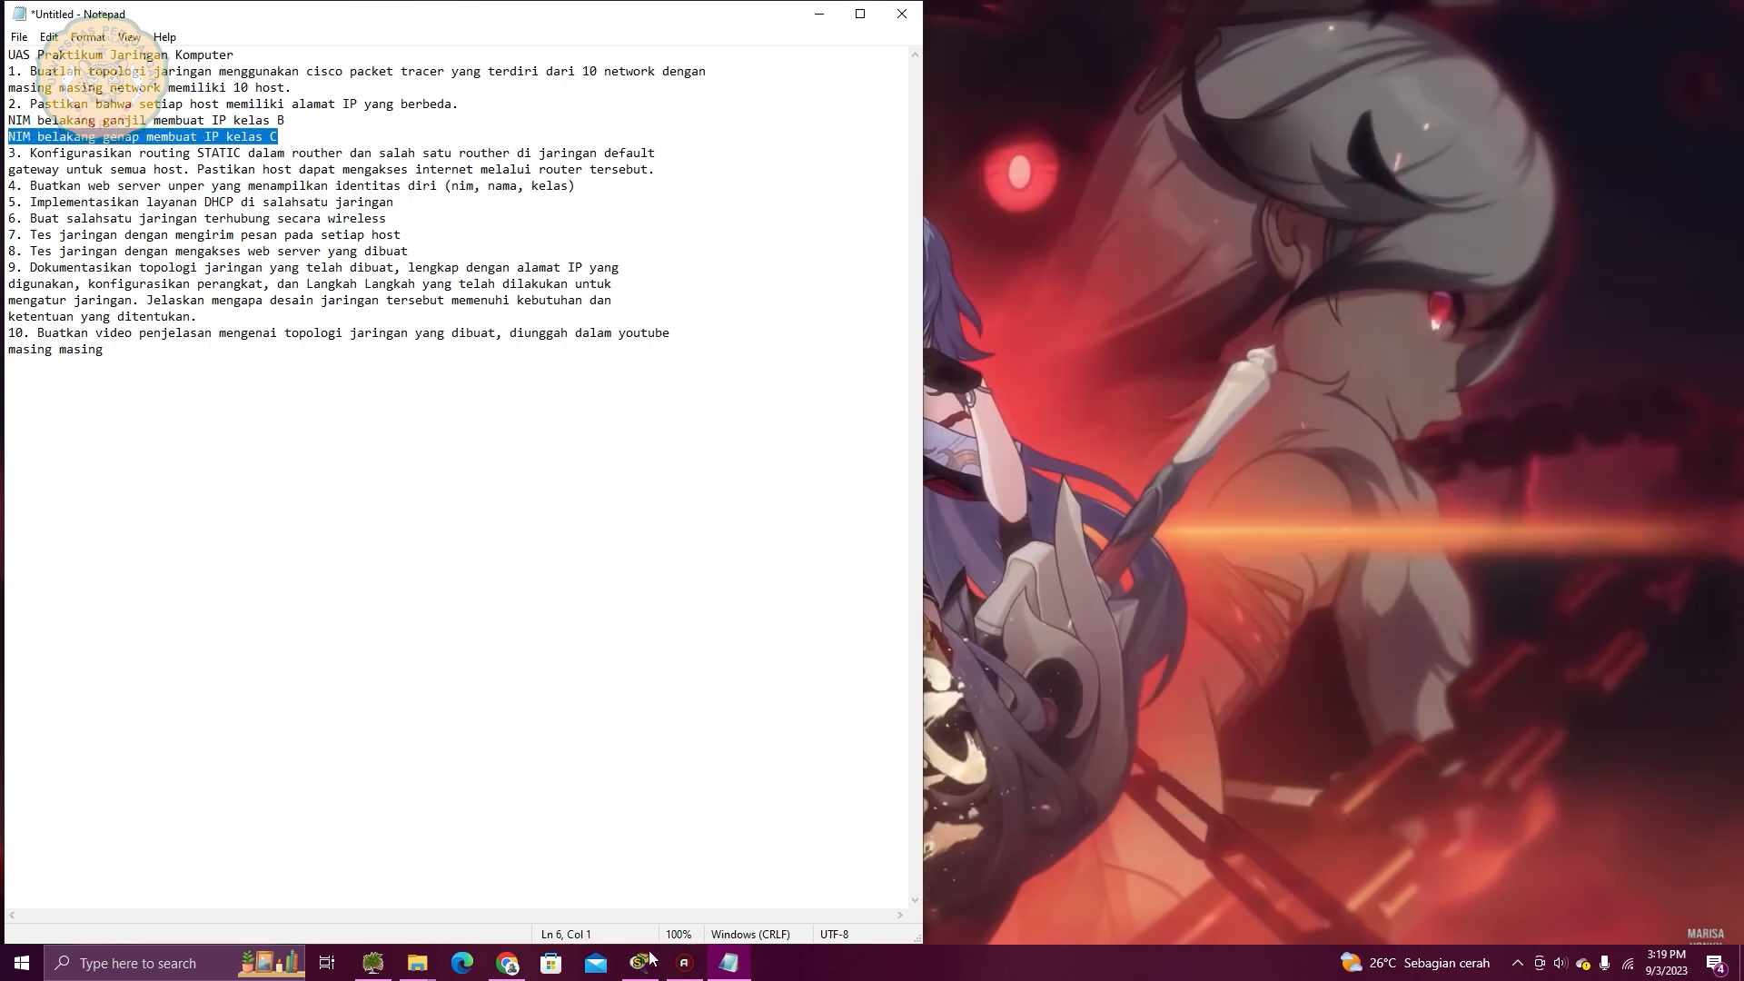
pyautogui.click(640, 962)
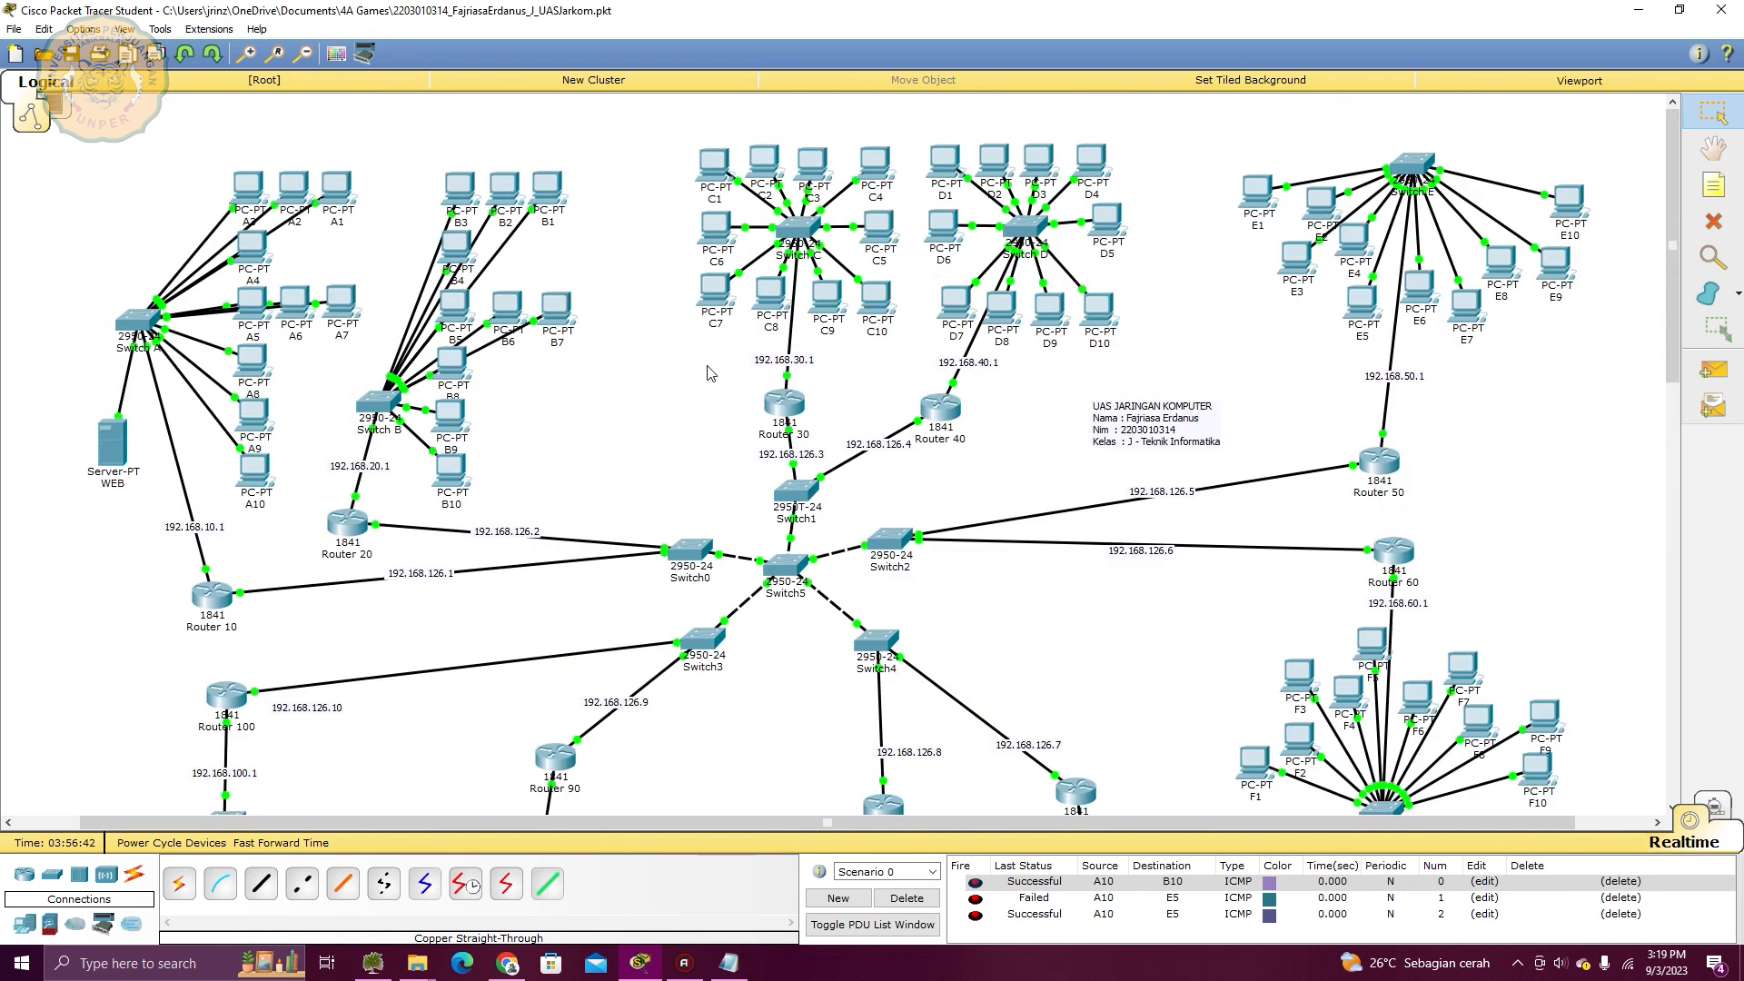
# Check the IP configuration of PC A1, highlighting its IPv4 address, and close the device window
pyautogui.click(335, 186)
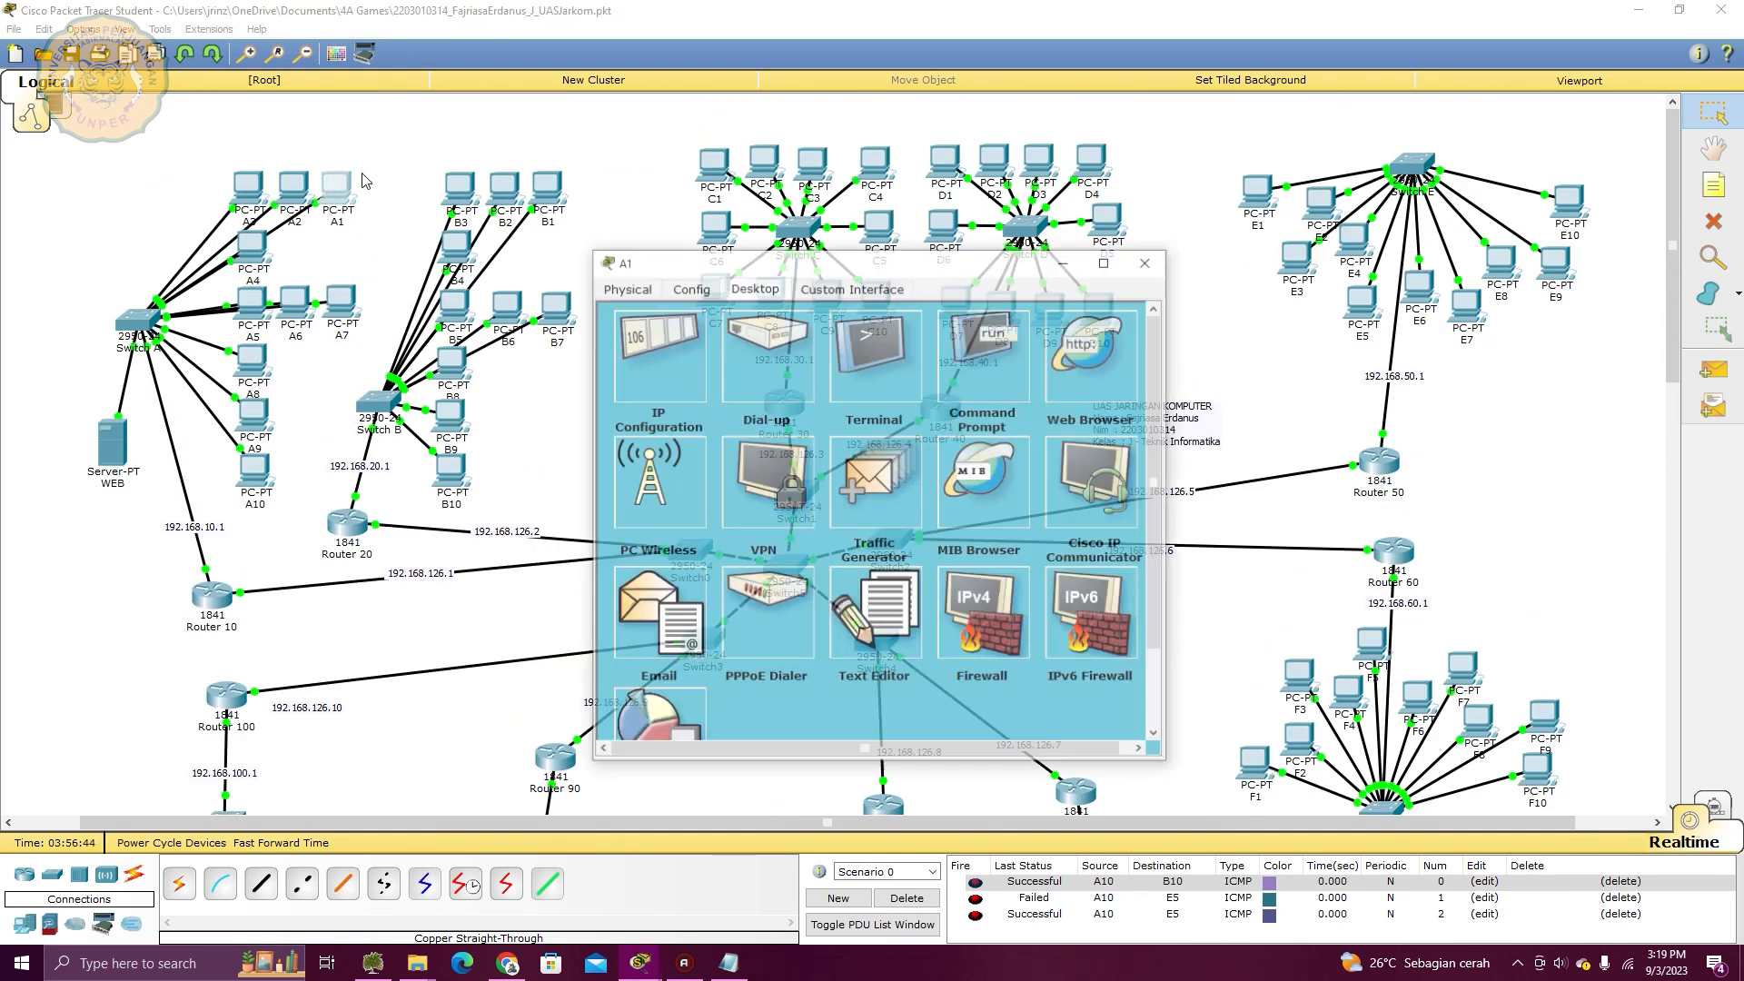
pyautogui.click(647, 337)
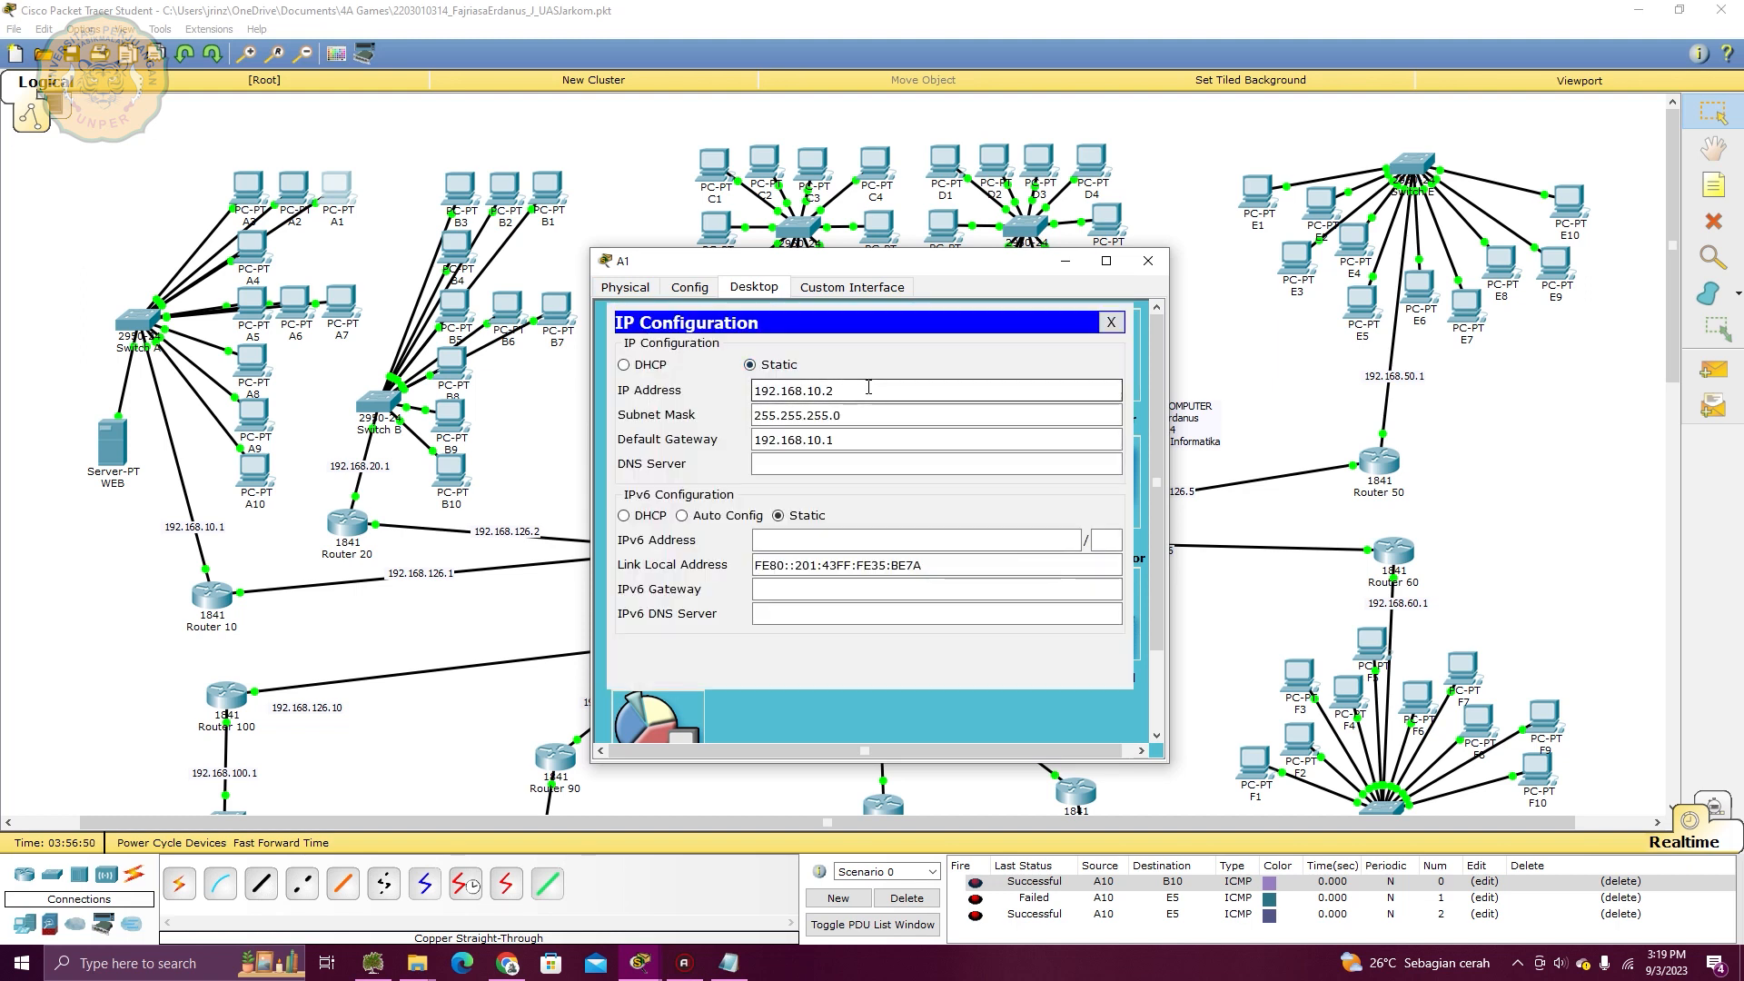
pyautogui.moveTo(849, 392); pyautogui.dragTo(756, 401)
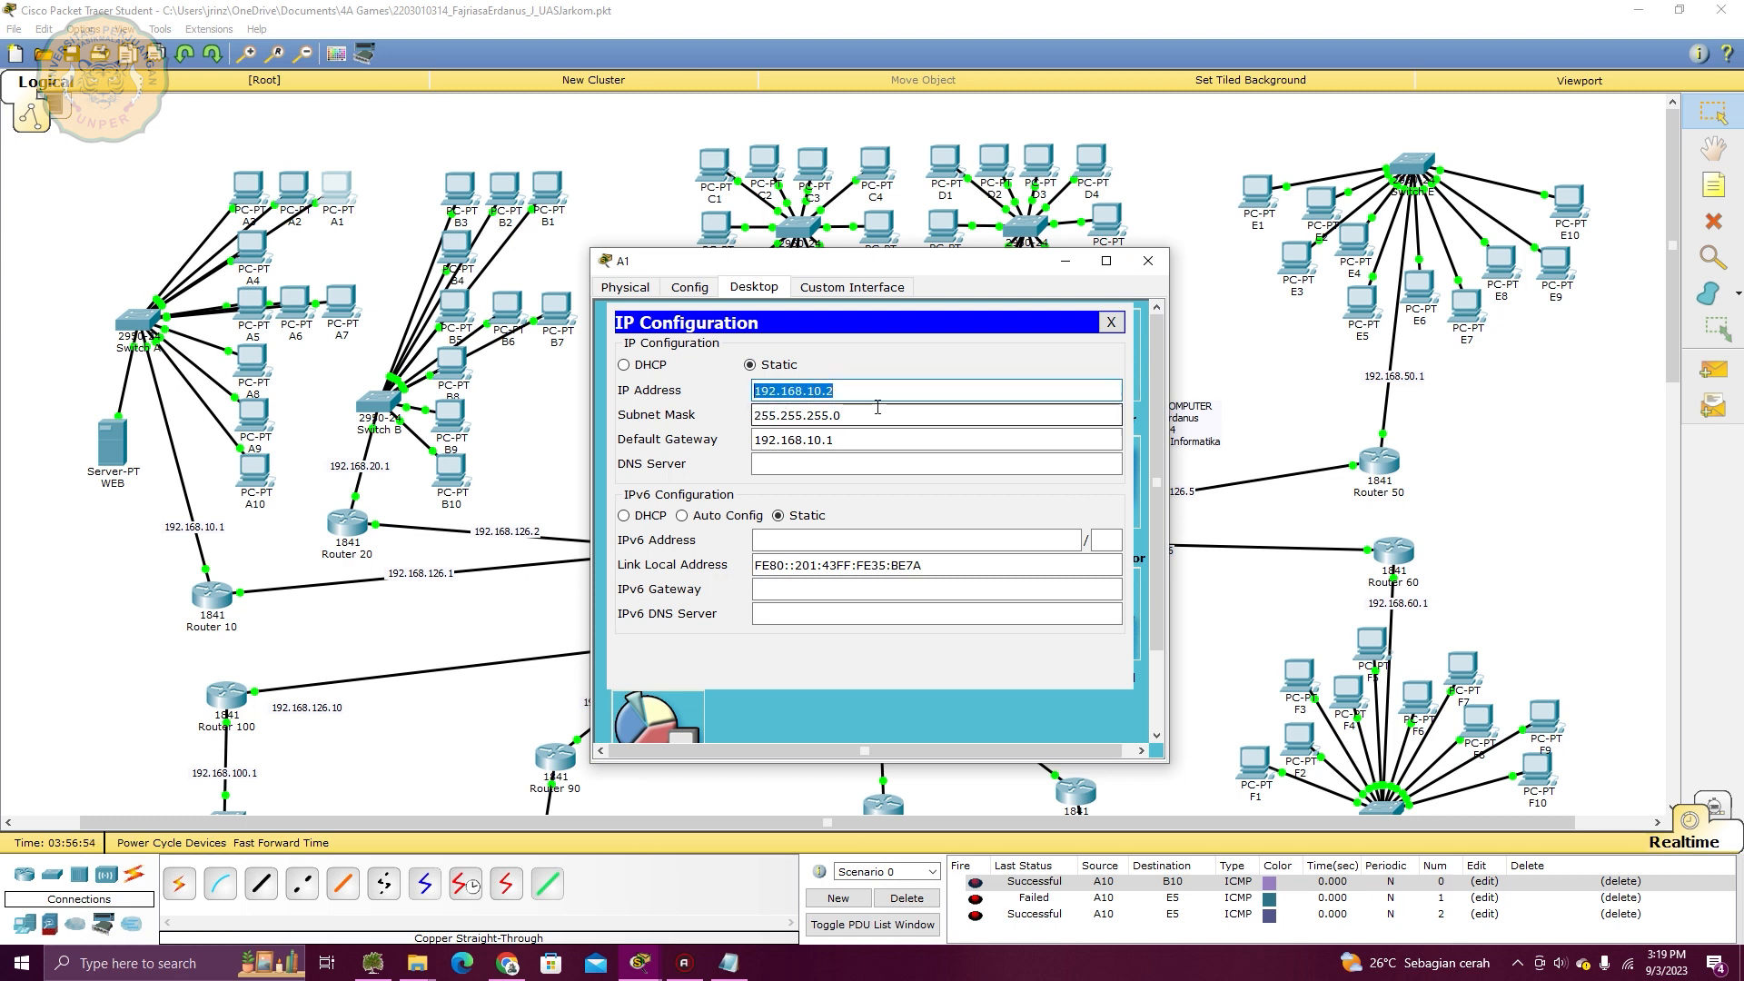
pyautogui.click(1147, 261)
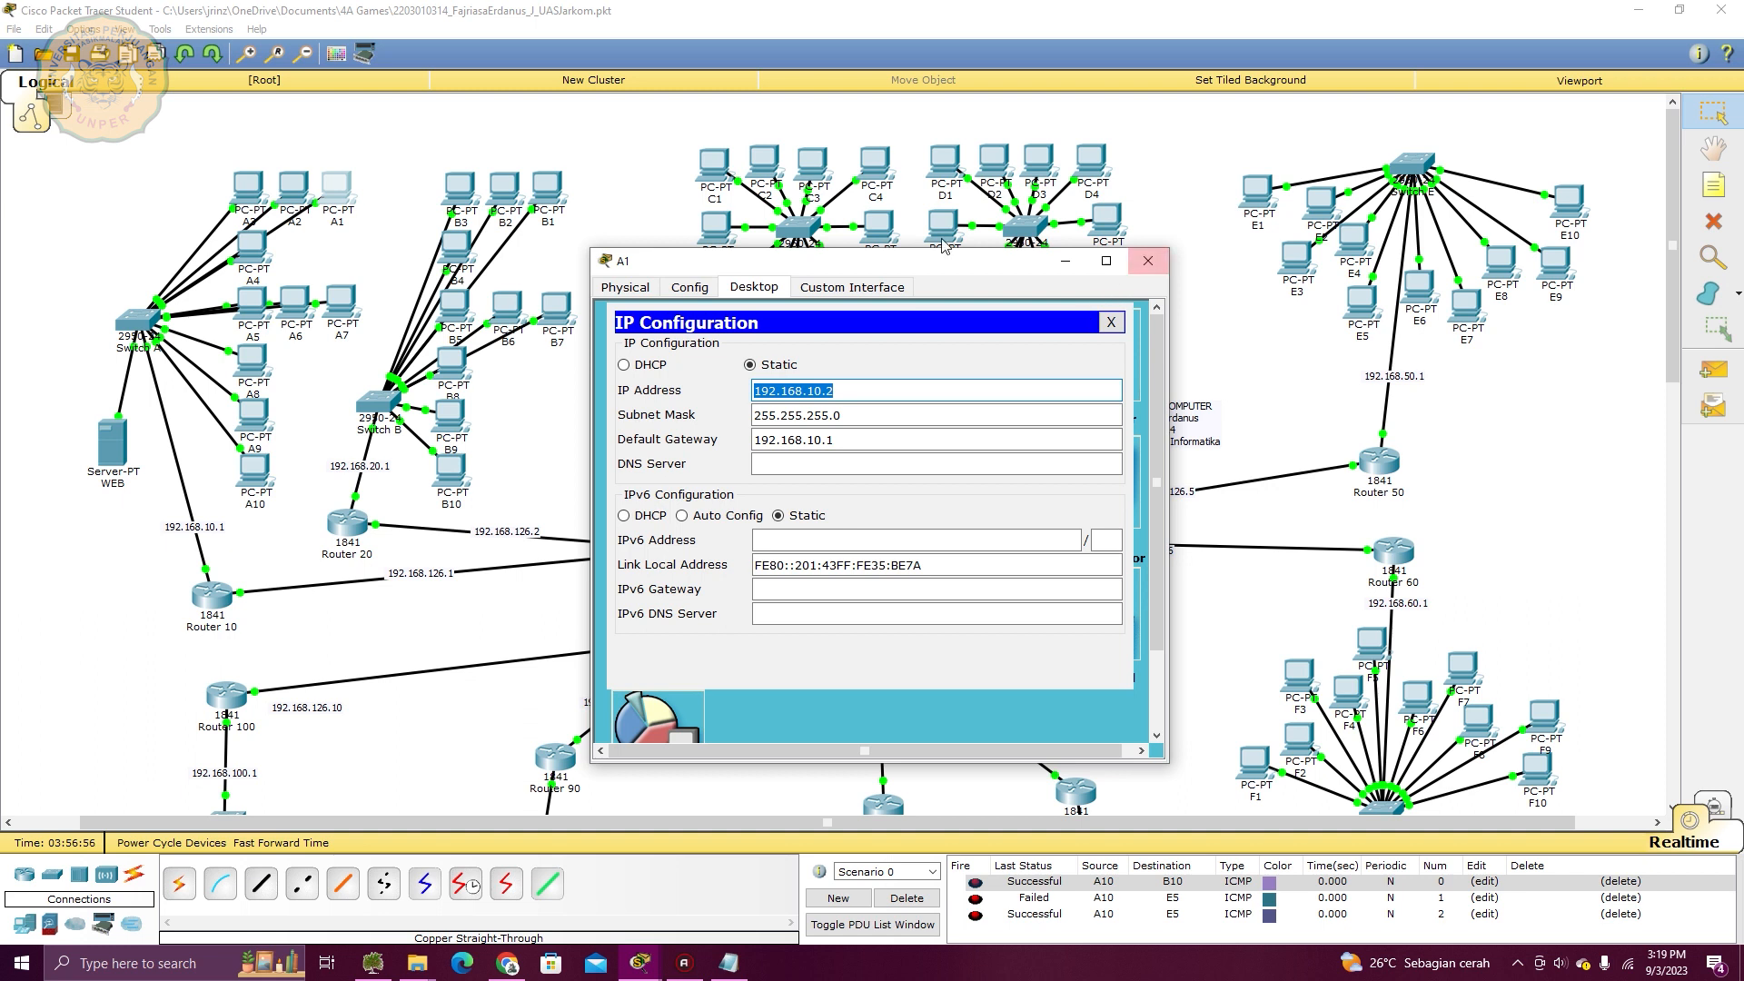
# Check the IP configuration of PC A2, highlighting its IPv4 address, and close the device window
pyautogui.click(292, 192)
pyautogui.click(677, 340)
pyautogui.moveTo(833, 391); pyautogui.dragTo(755, 393)
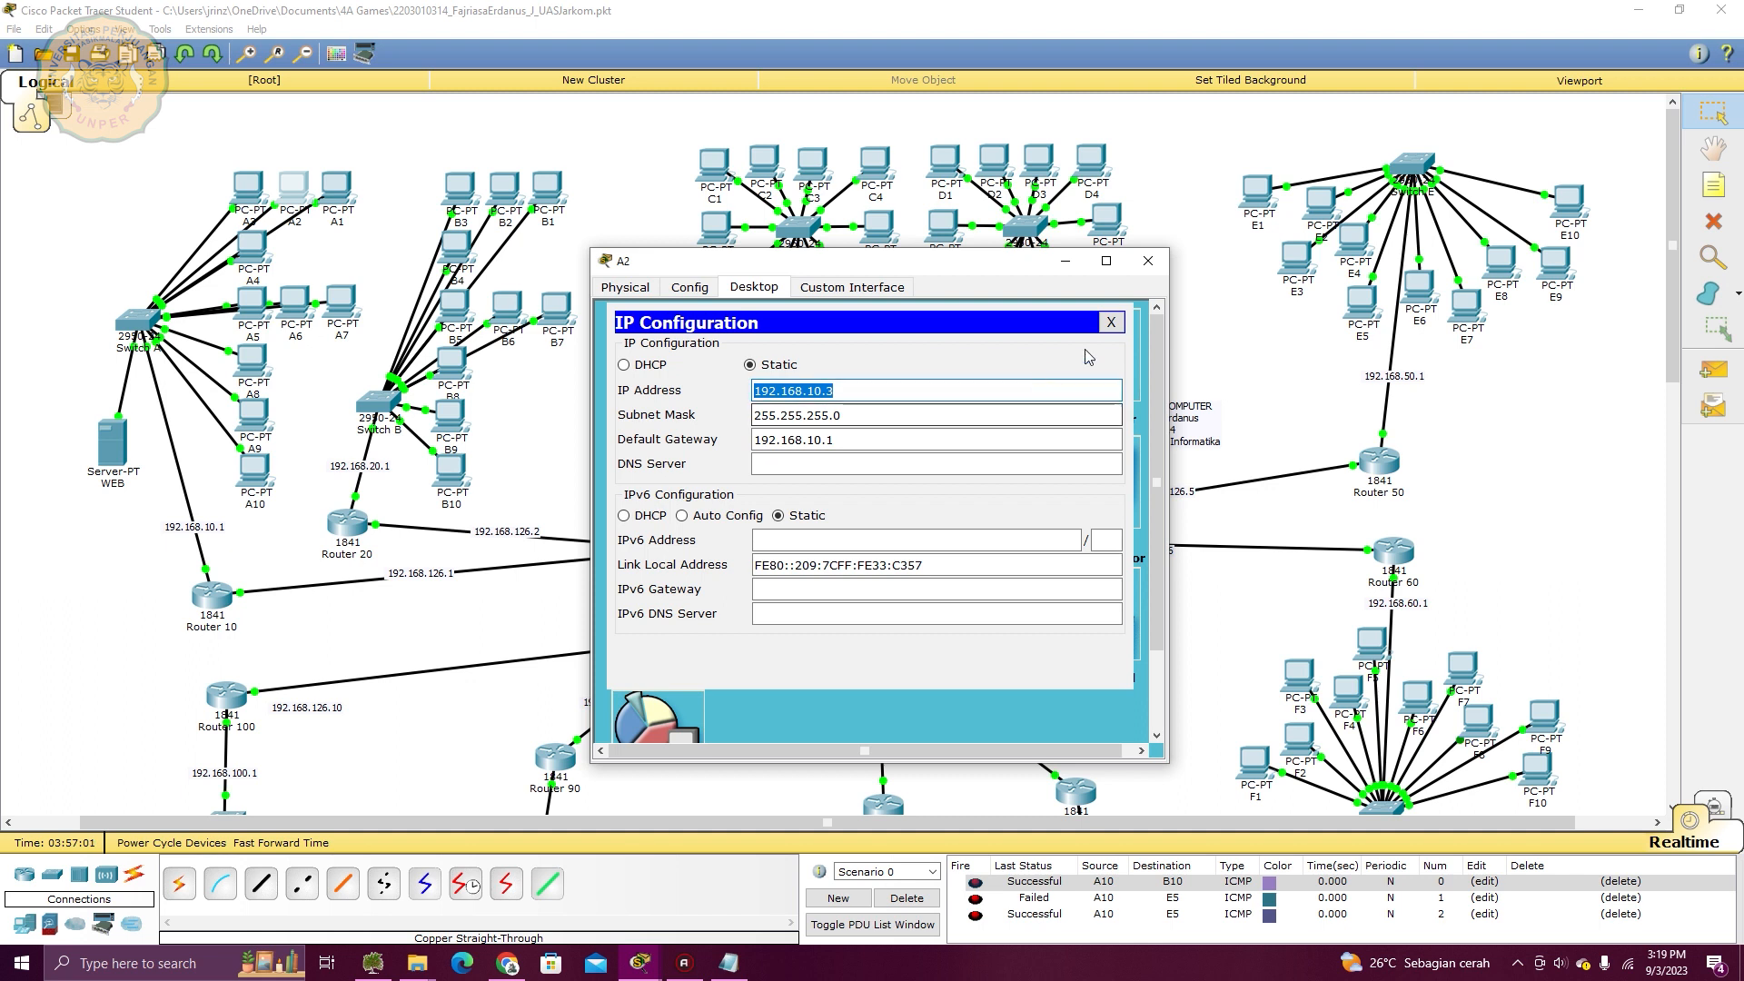
pyautogui.click(1110, 322)
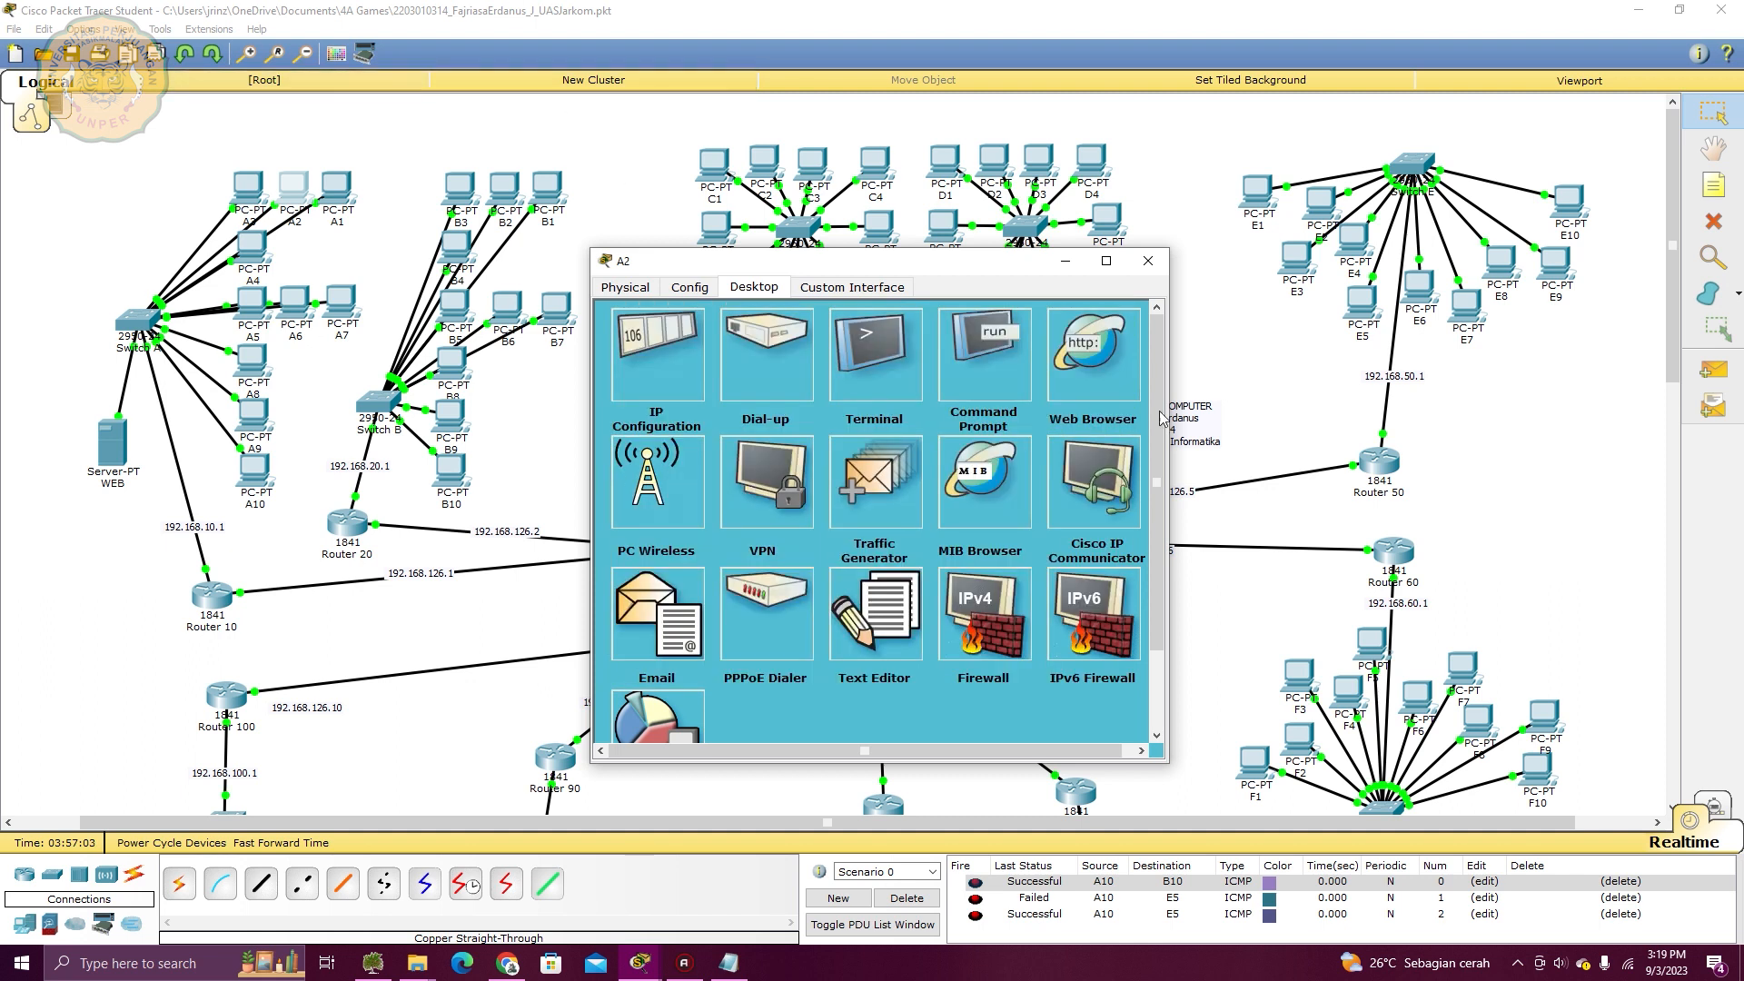
pyautogui.click(1148, 261)
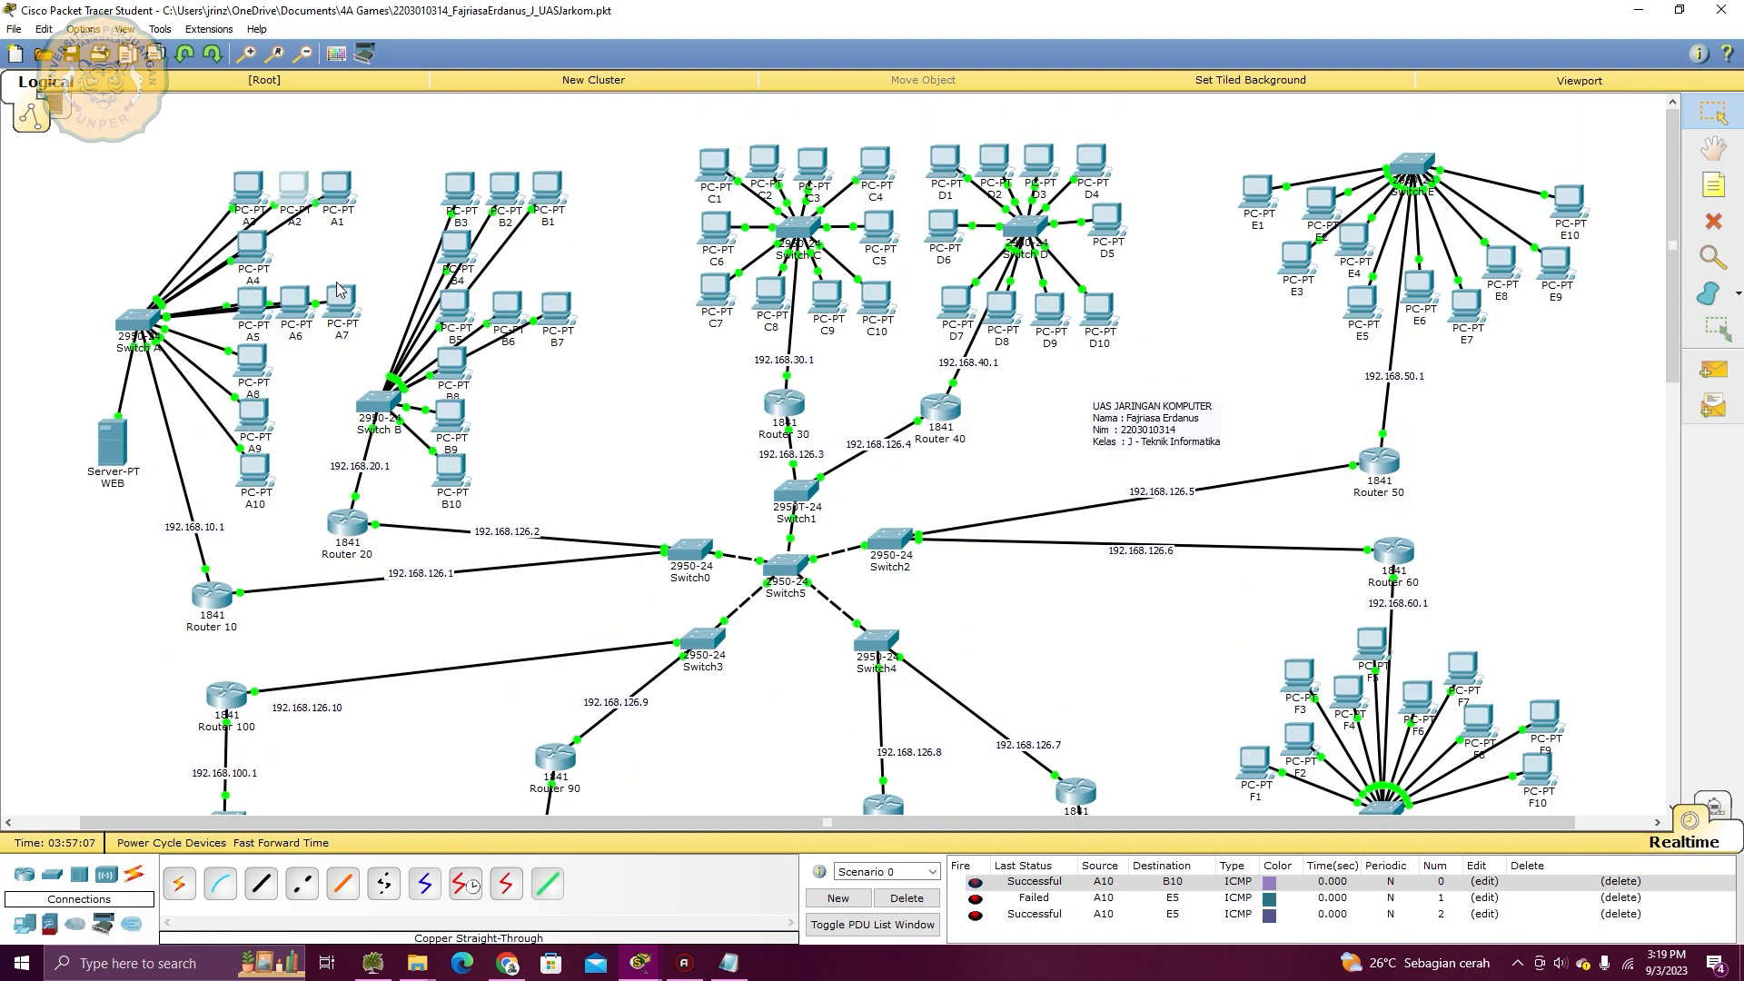
# Shift network A's switch slightly higher and the WEB server up and to the left, keeping PC A3 level with A2
pyautogui.moveTo(134, 332); pyautogui.dragTo(121, 302)
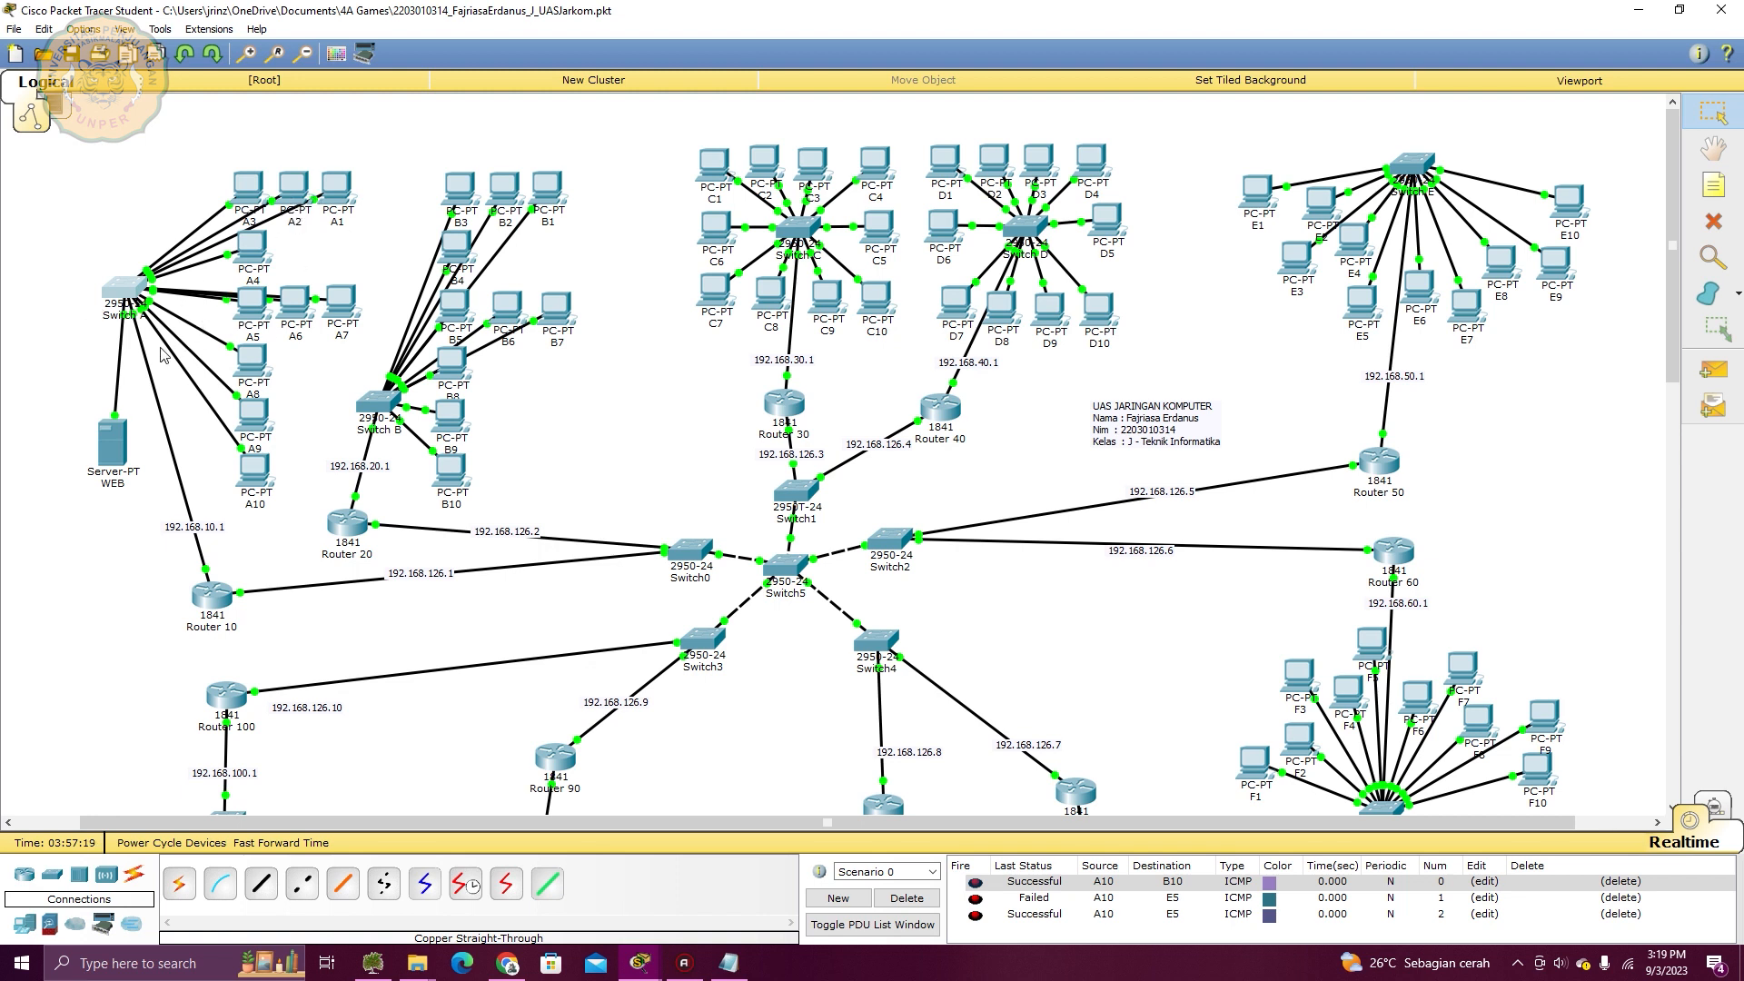
pyautogui.moveTo(245, 204); pyautogui.dragTo(253, 190)
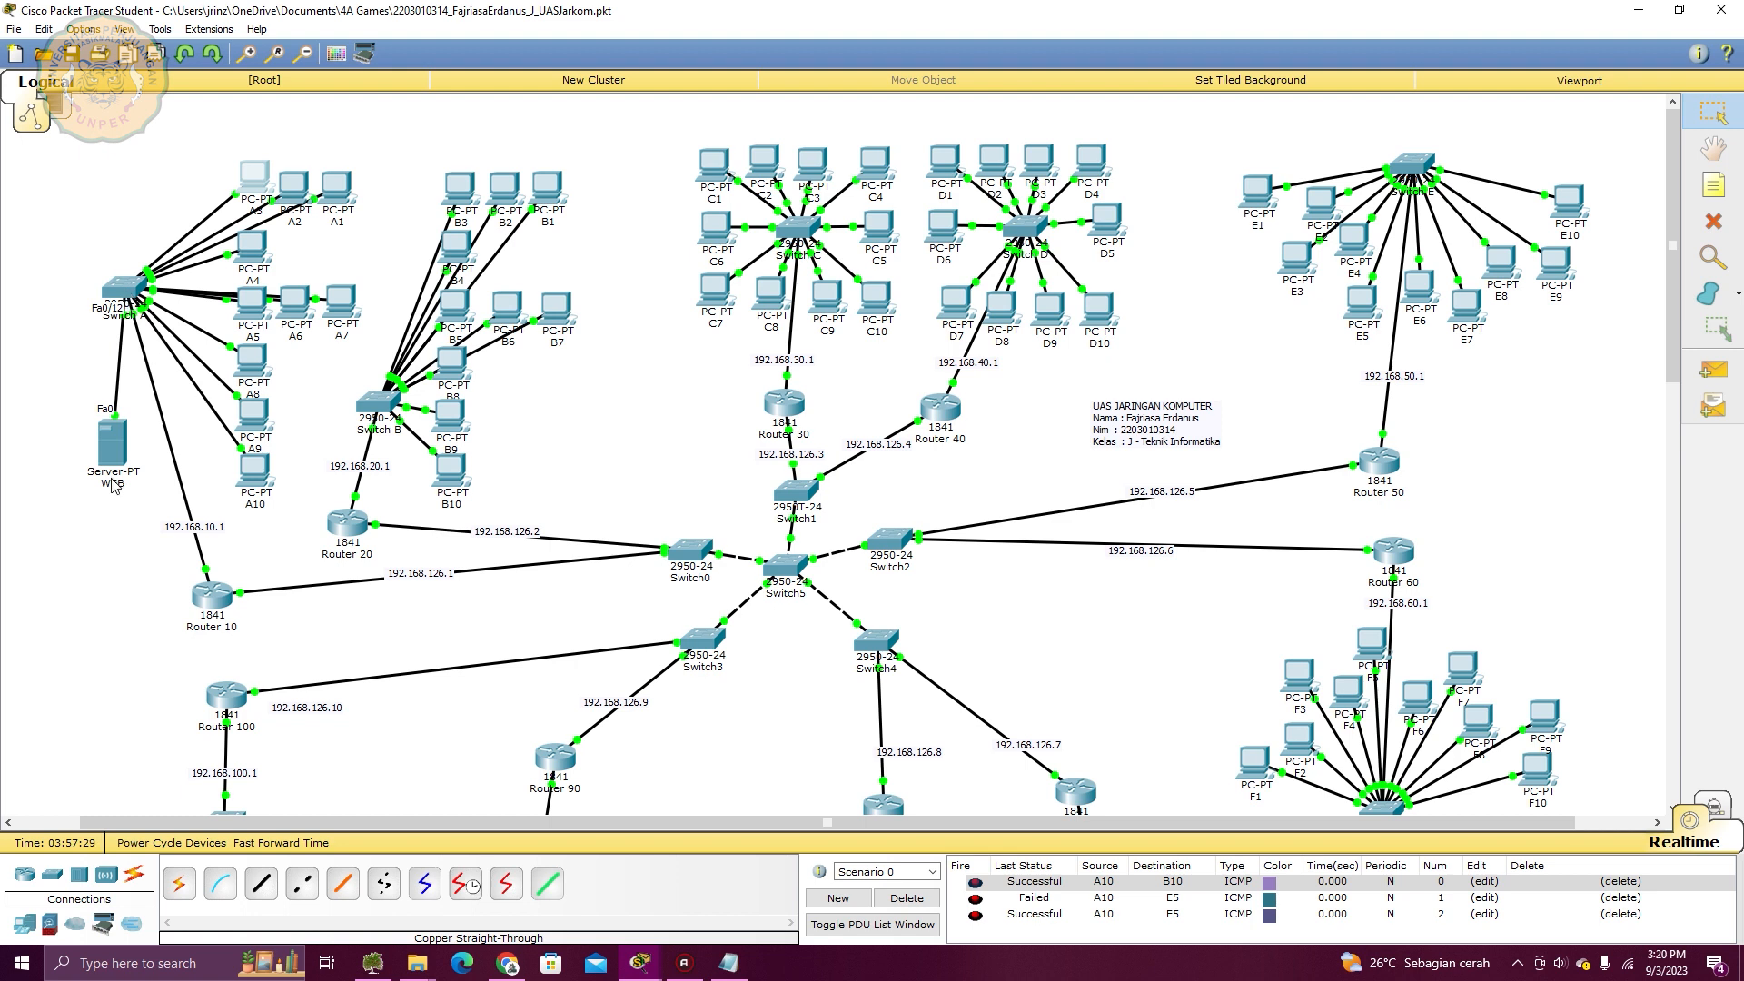
pyautogui.moveTo(111, 462)
pyautogui.mouseDown()
pyautogui.moveTo(88, 446)
pyautogui.moveTo(91, 413)
pyautogui.moveTo(95, 439)
pyautogui.mouseUp()
pyautogui.moveTo(95, 439)
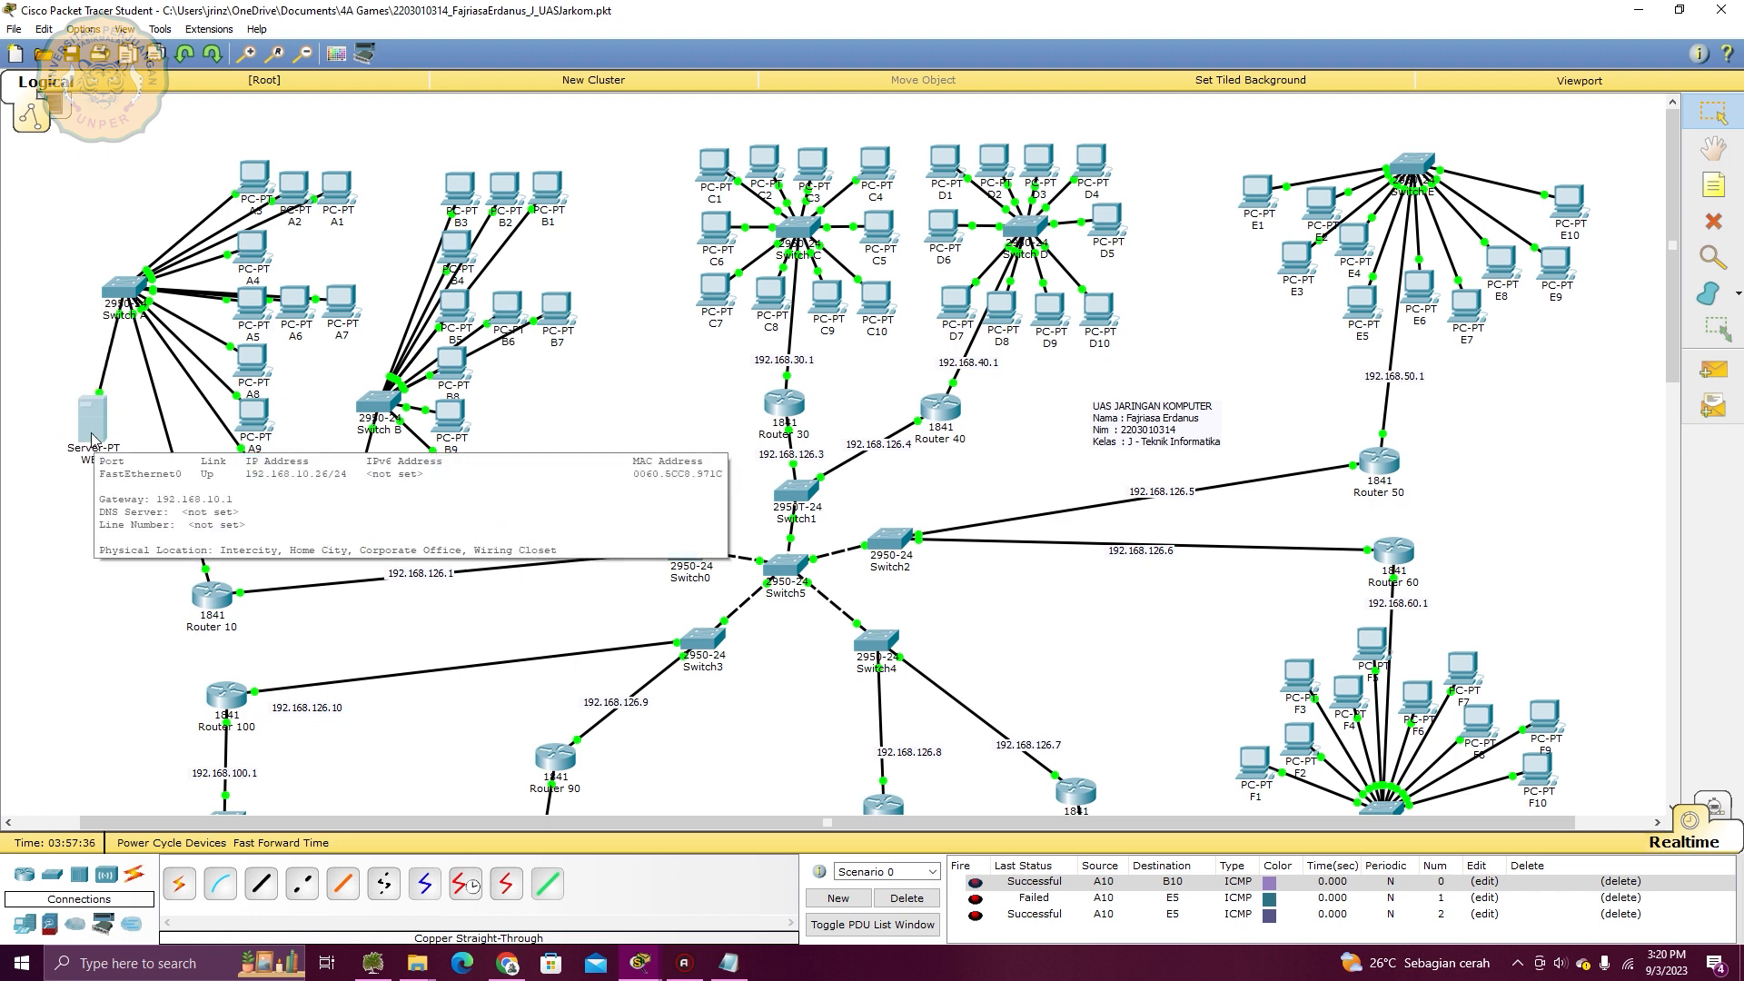
pyautogui.moveTo(263, 182); pyautogui.dragTo(256, 192)
# Inspect the WEB server's IP configuration and the index.html page in its HTTP service, and close the server window
pyautogui.click(99, 425)
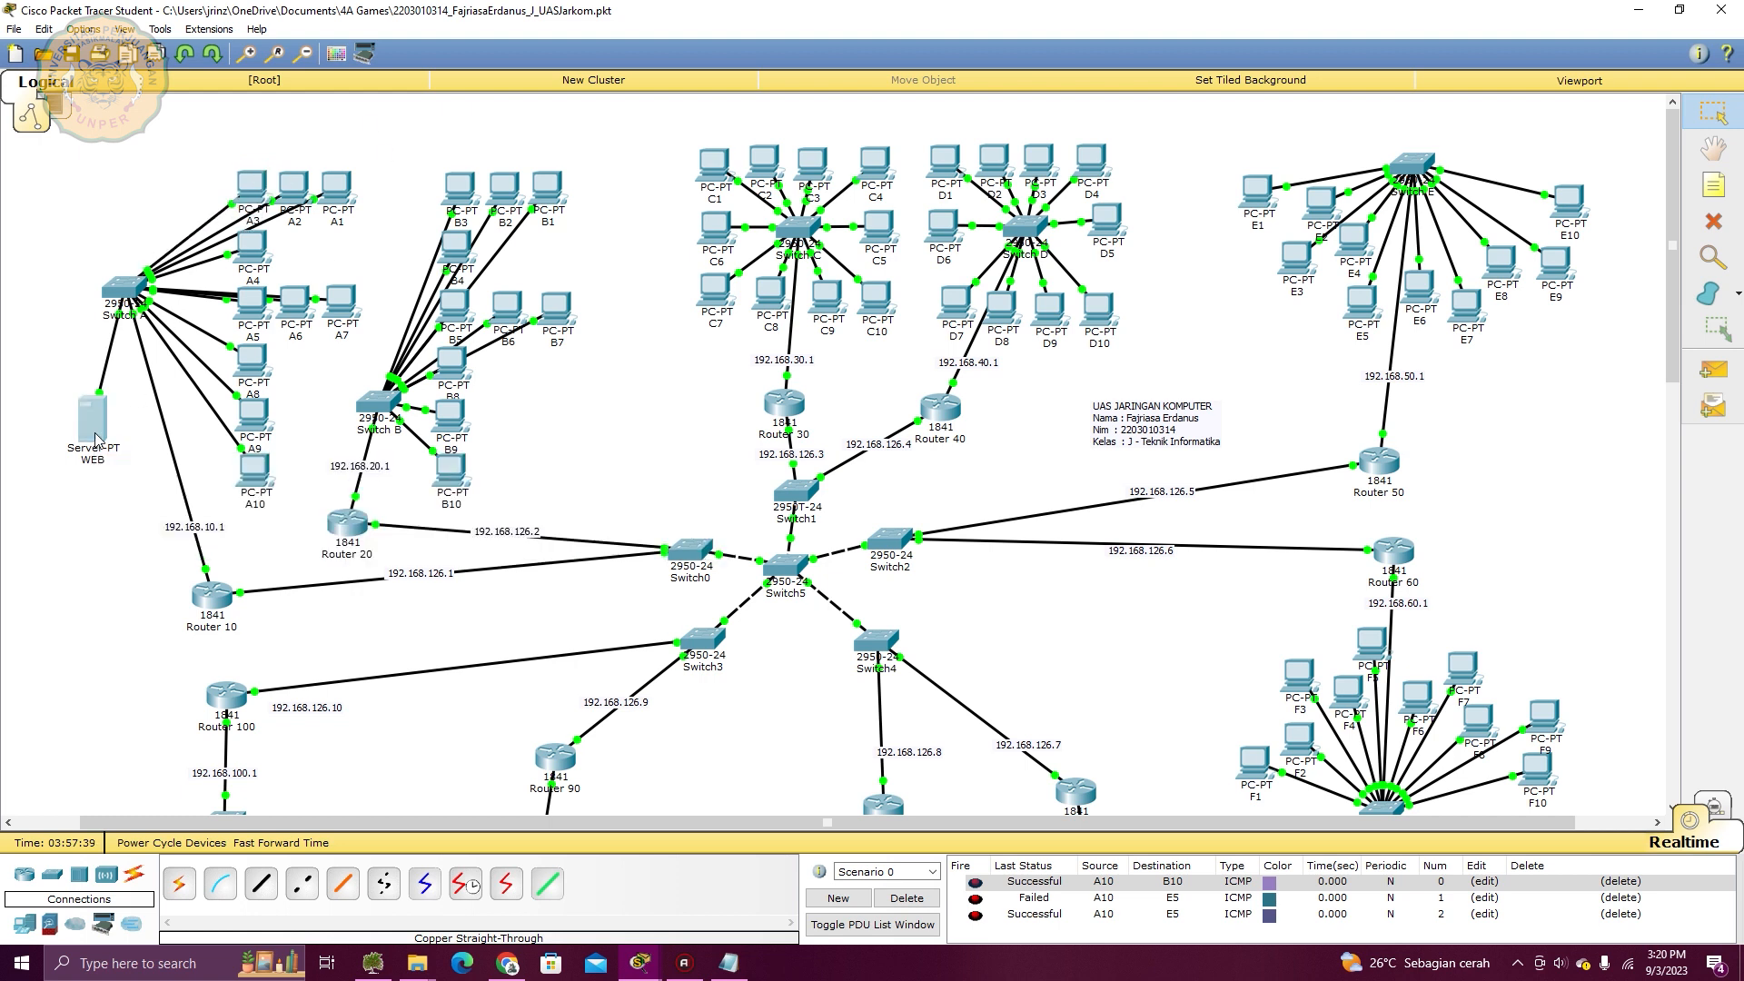
pyautogui.click(815, 289)
pyautogui.click(689, 360)
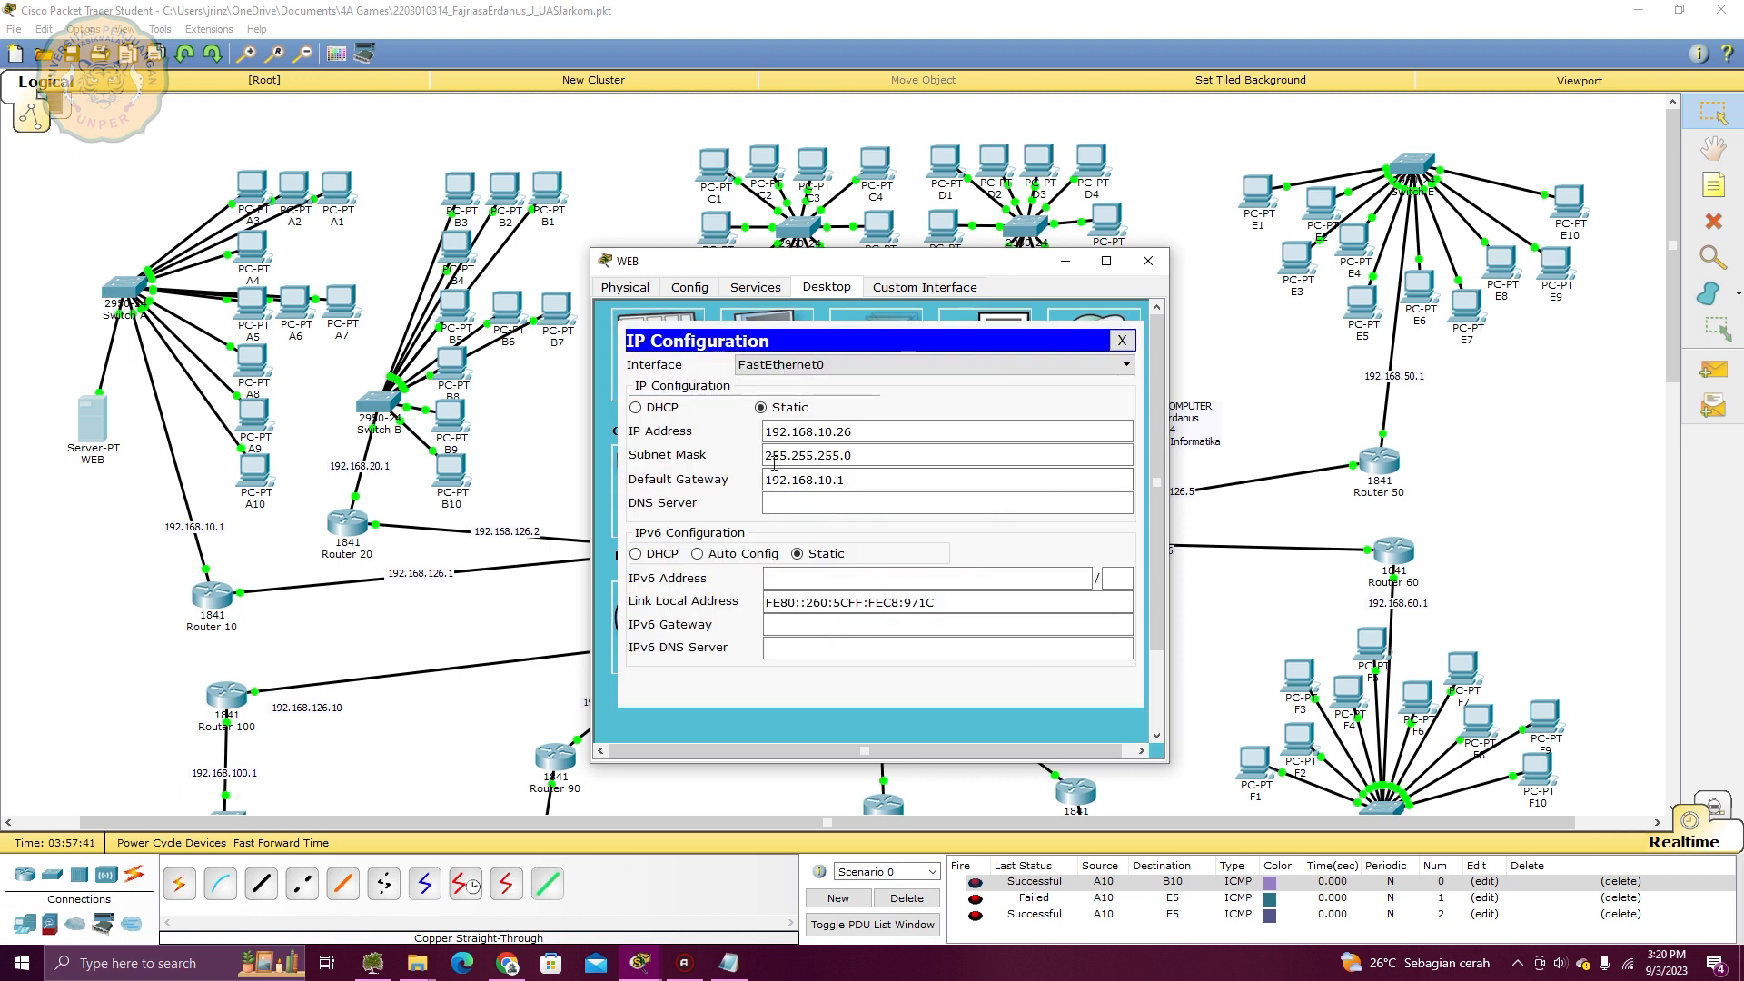
pyautogui.click(1122, 340)
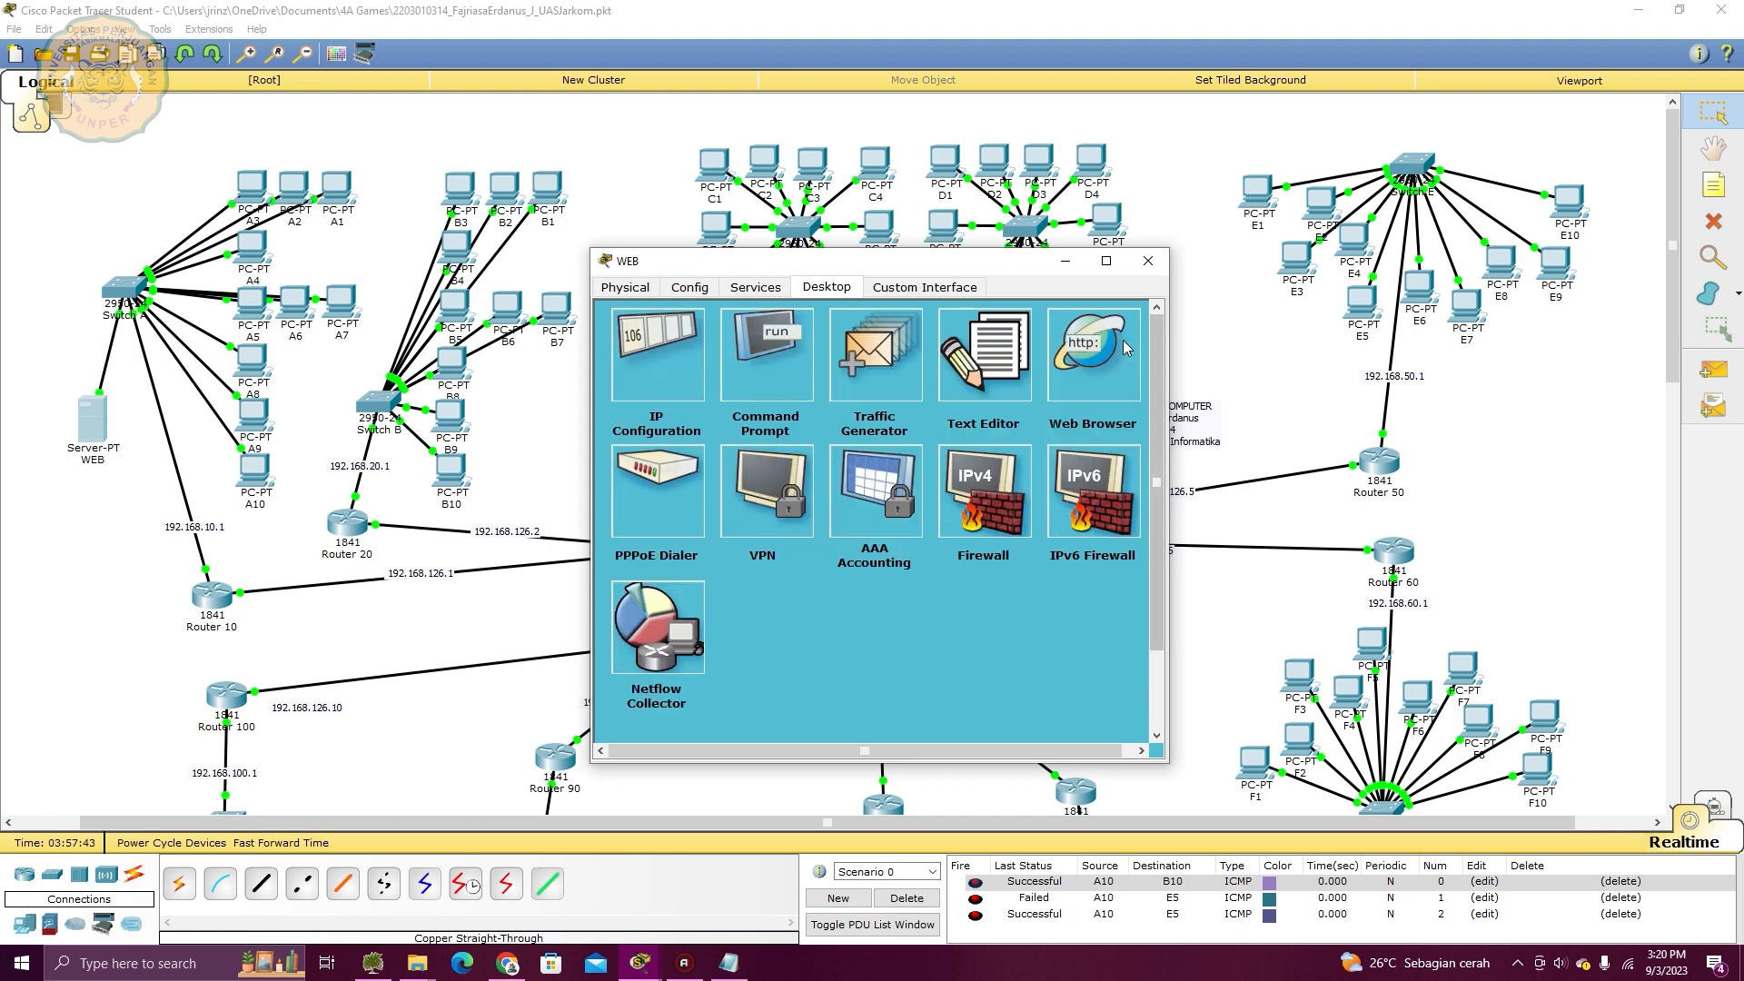
pyautogui.click(689, 288)
pyautogui.click(752, 288)
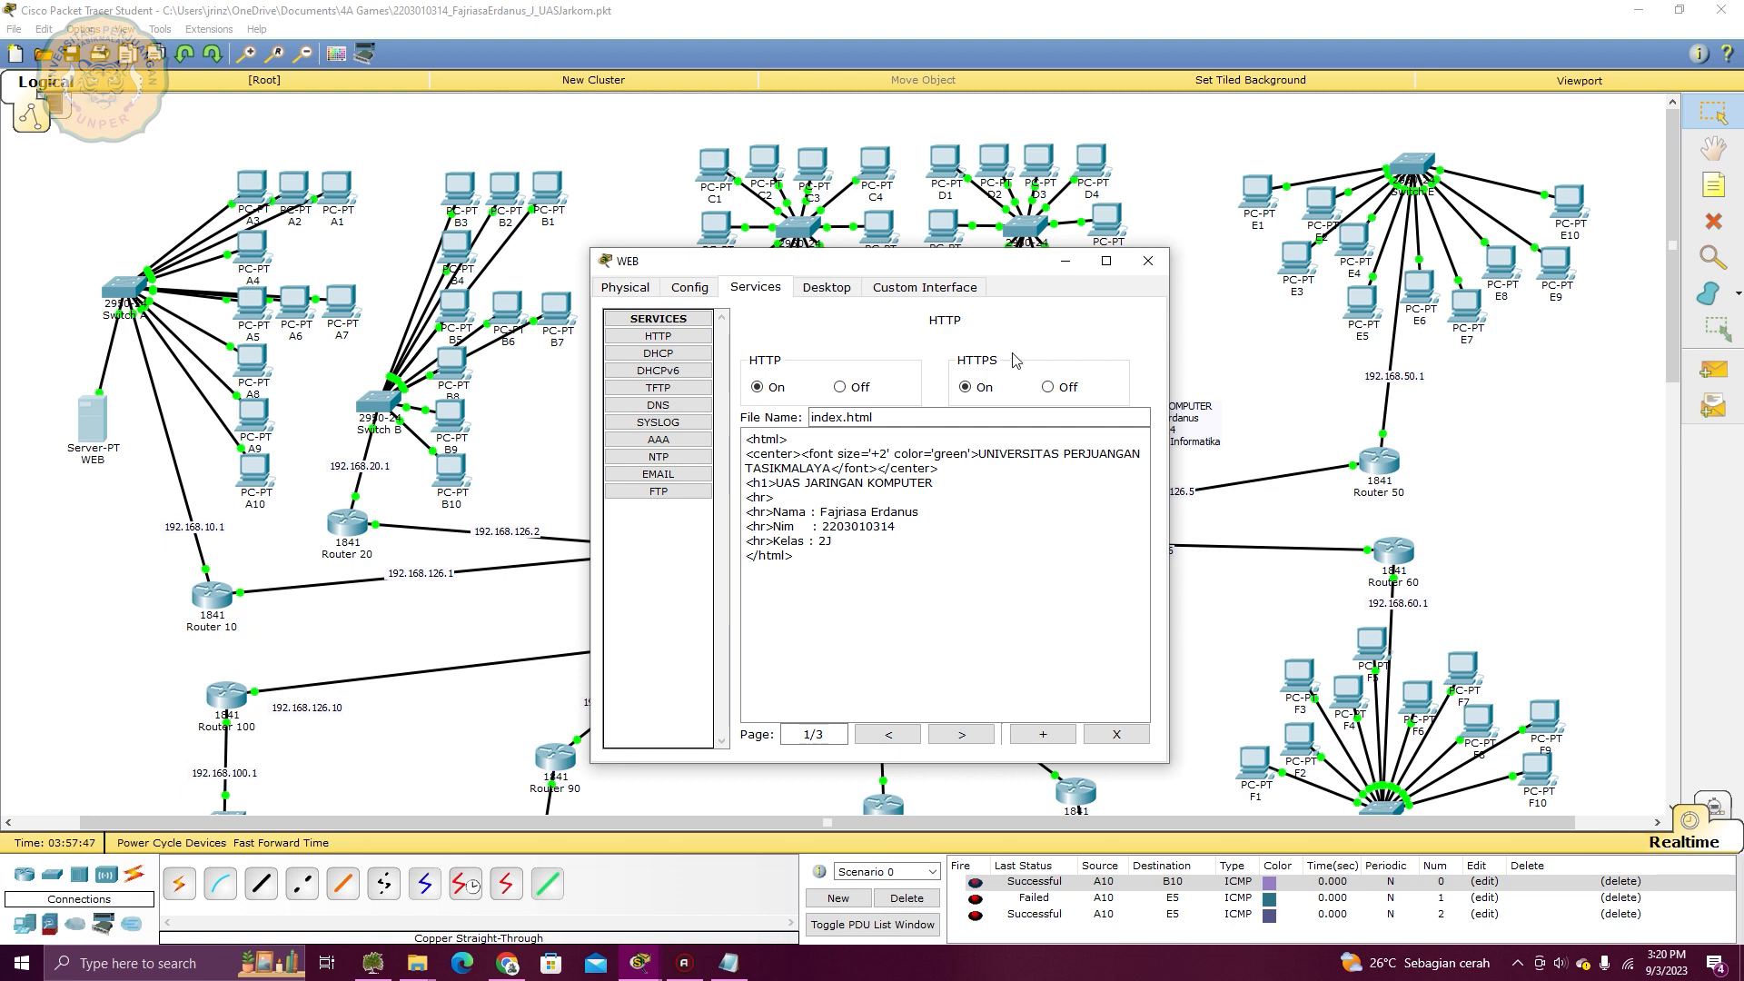
pyautogui.click(1148, 260)
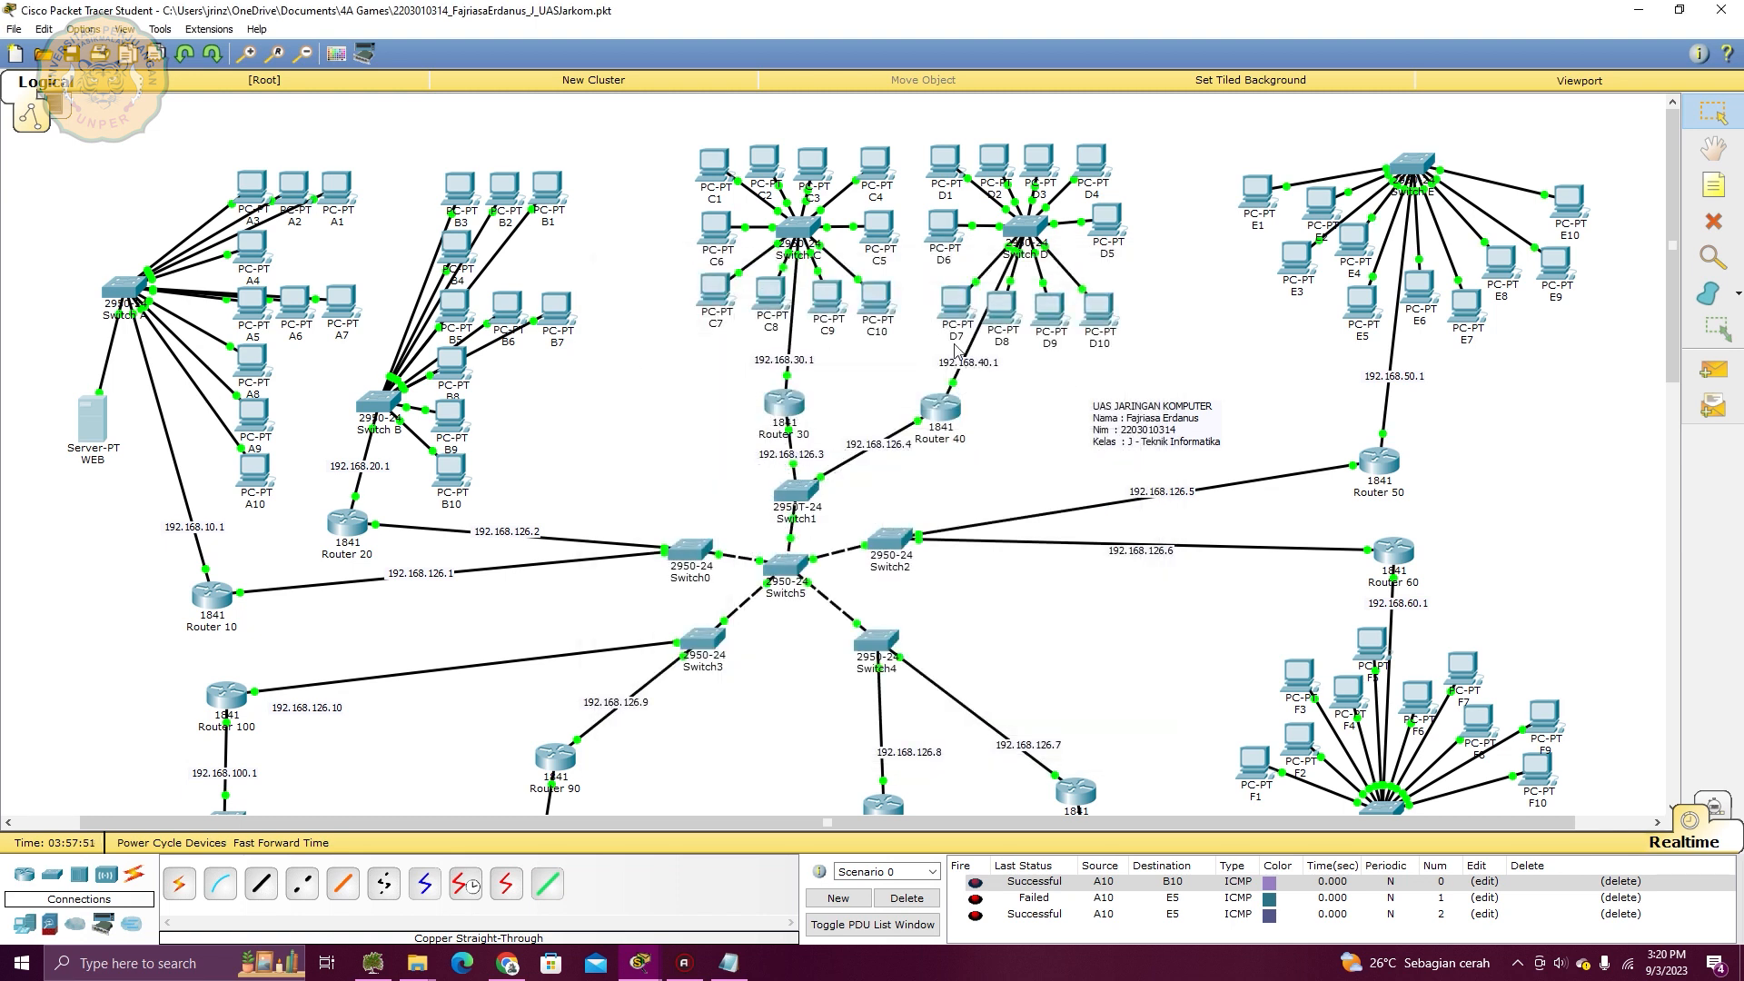
# View the DHCP server's services and the desktop applications of PC0 in the Router 90 network
pyautogui.scroll(-6, 955, 351)
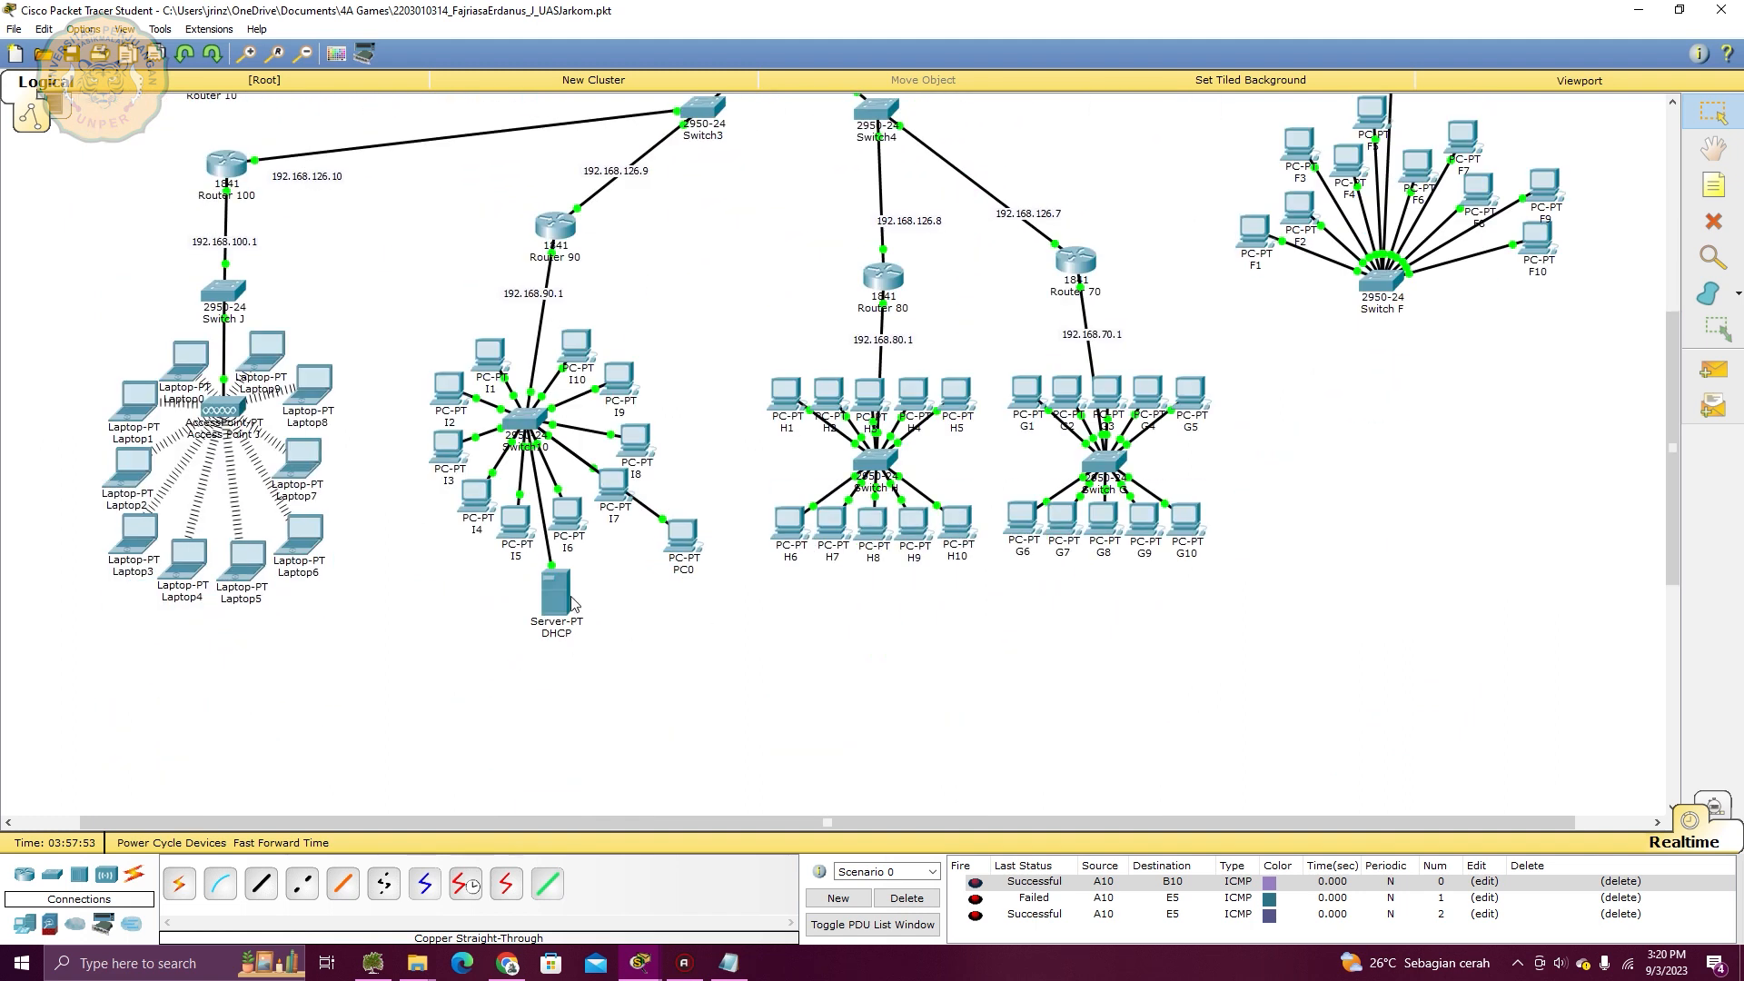
pyautogui.click(557, 595)
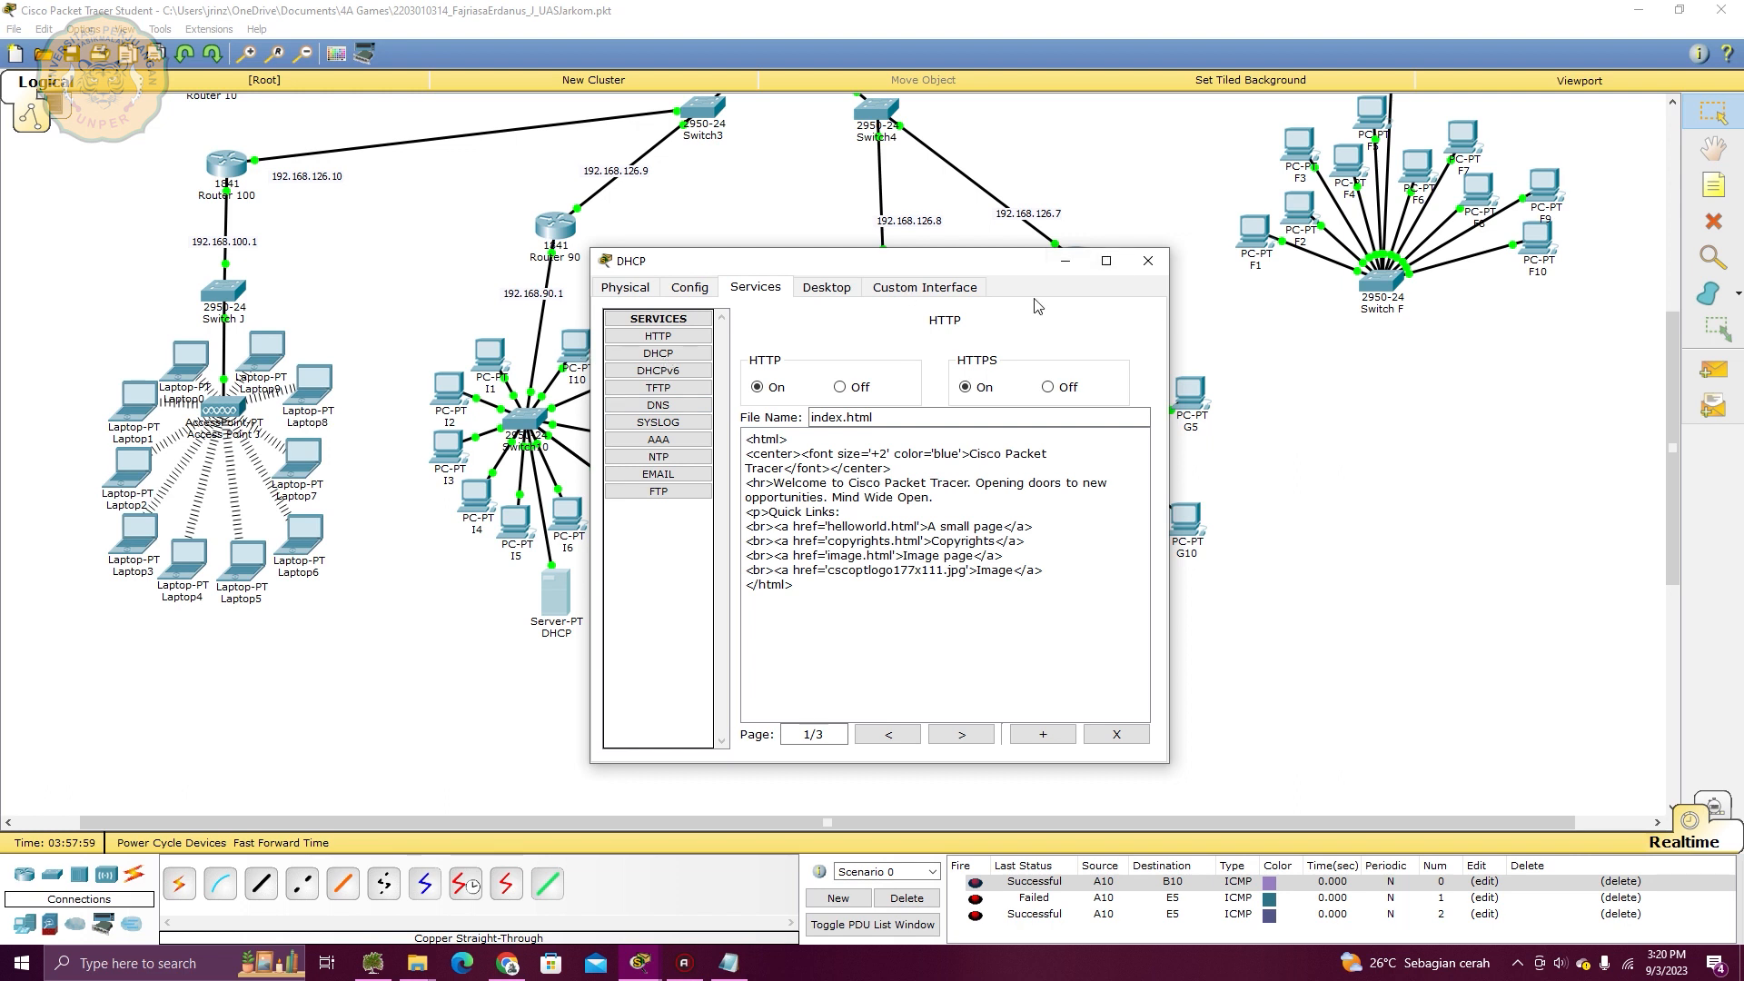
pyautogui.click(1147, 261)
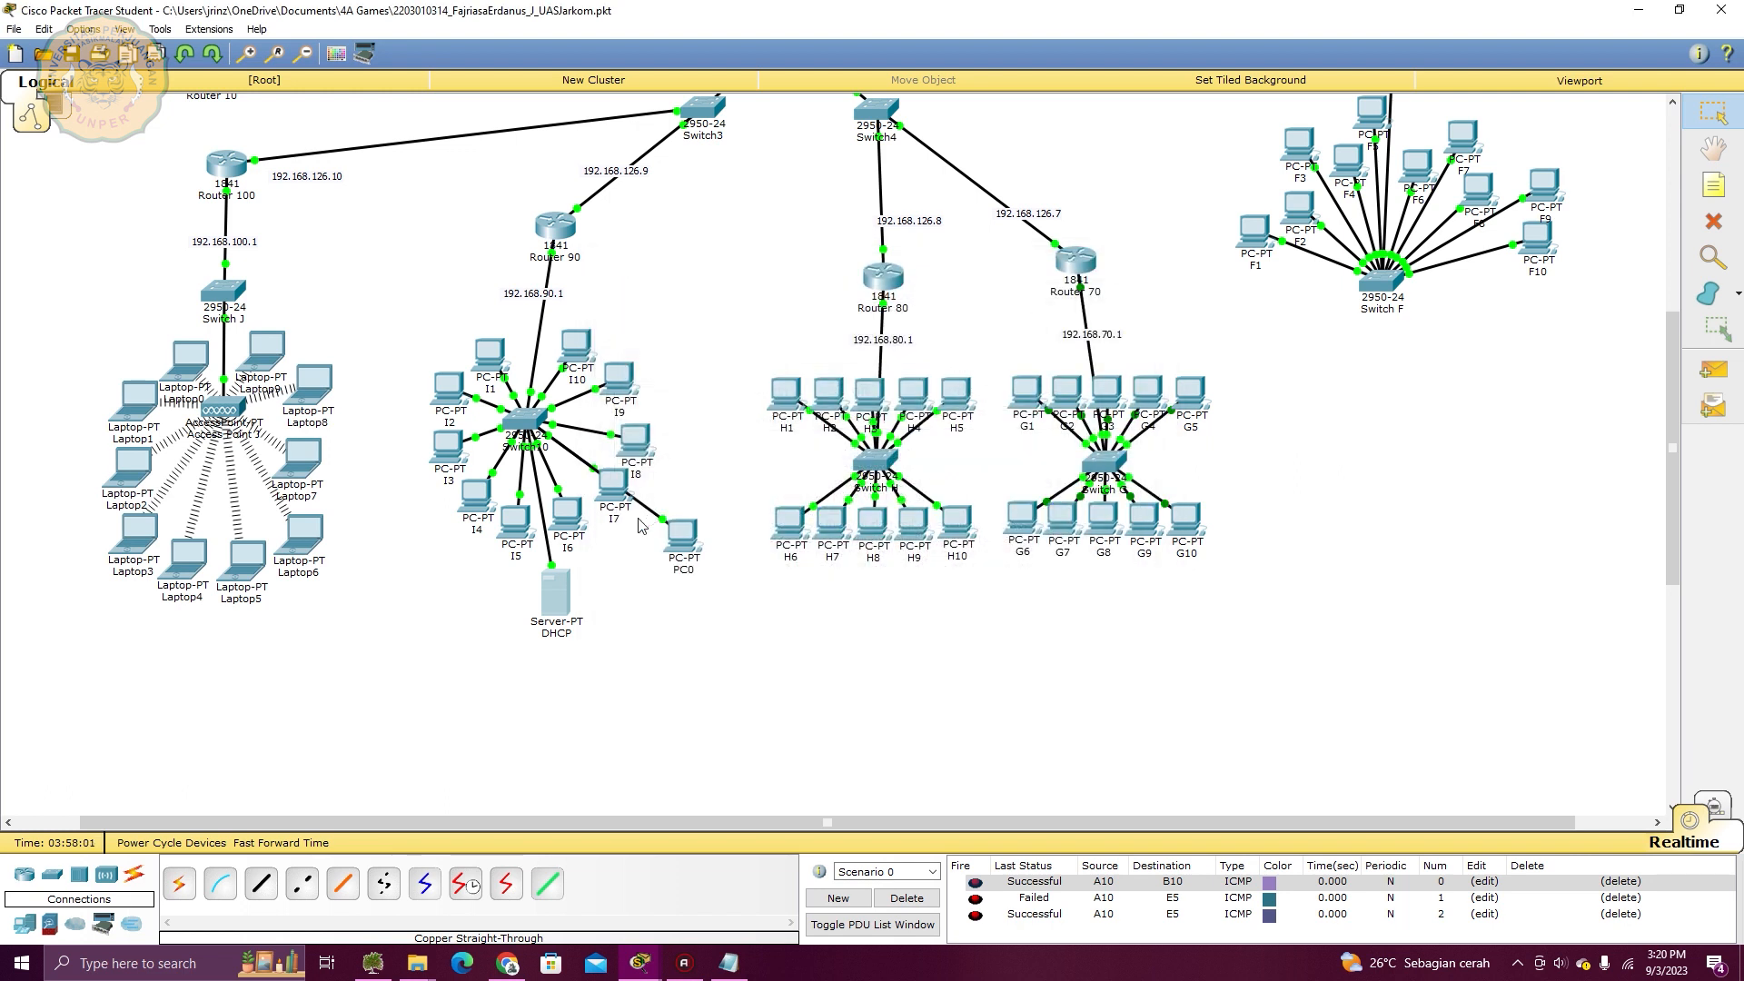
pyautogui.click(688, 547)
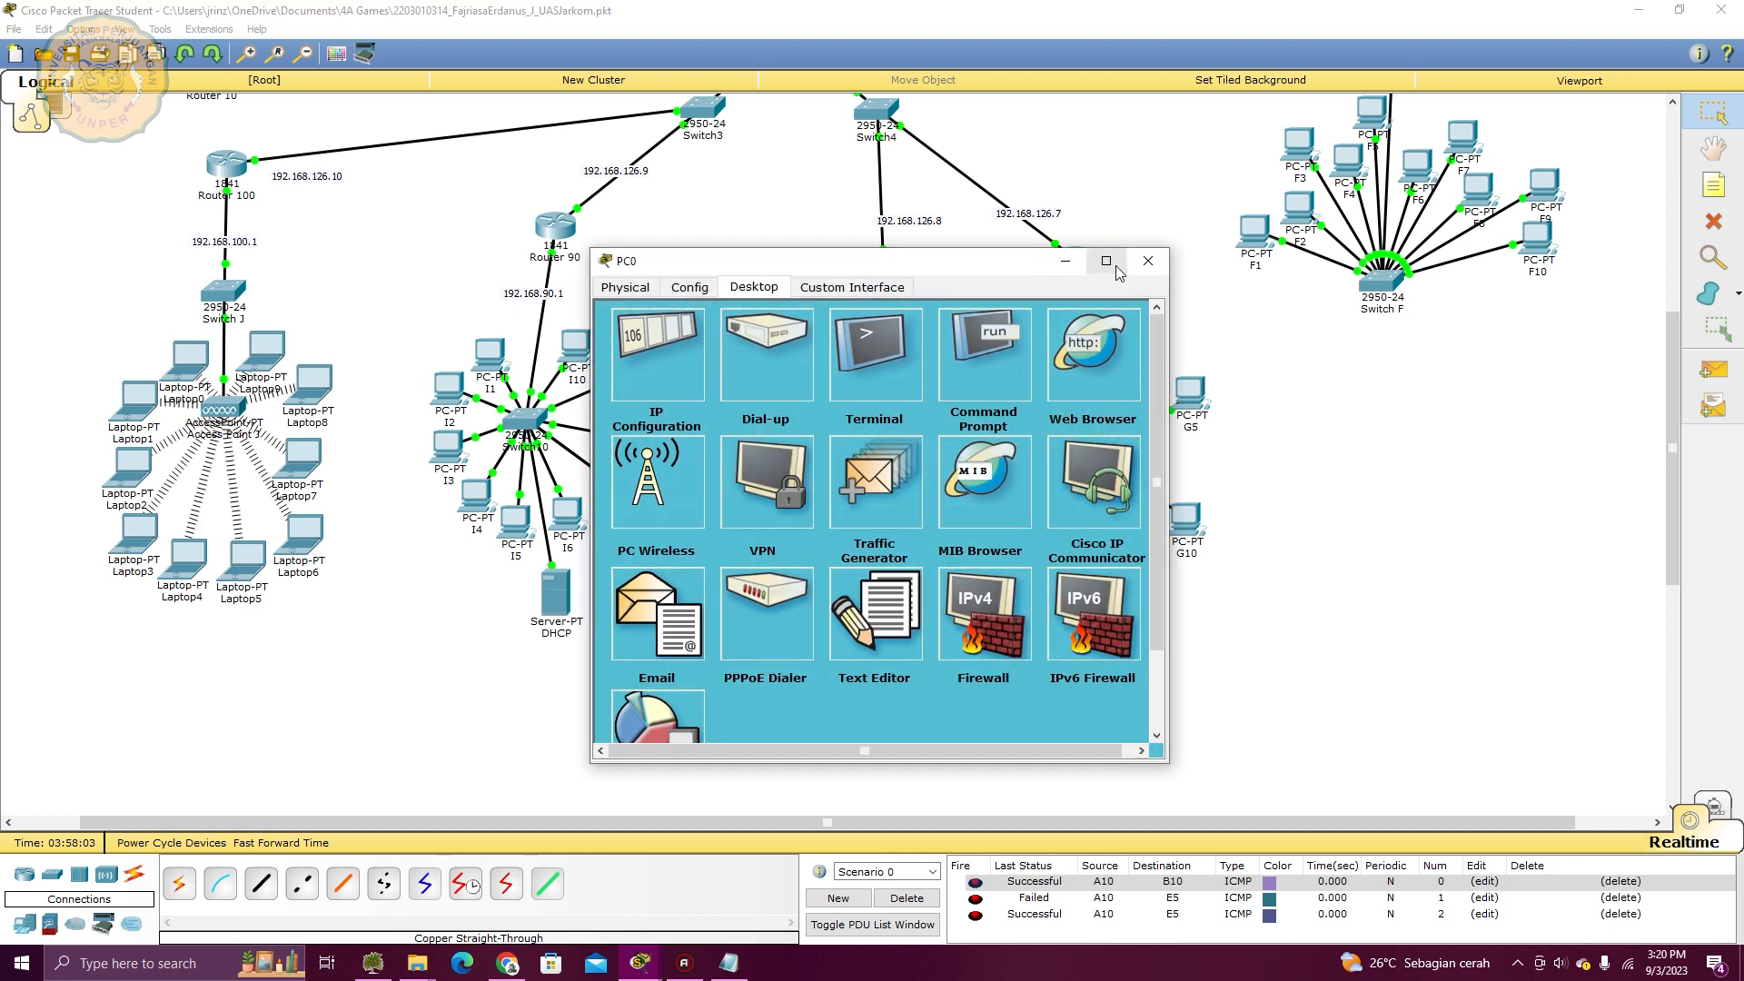
pyautogui.click(1146, 261)
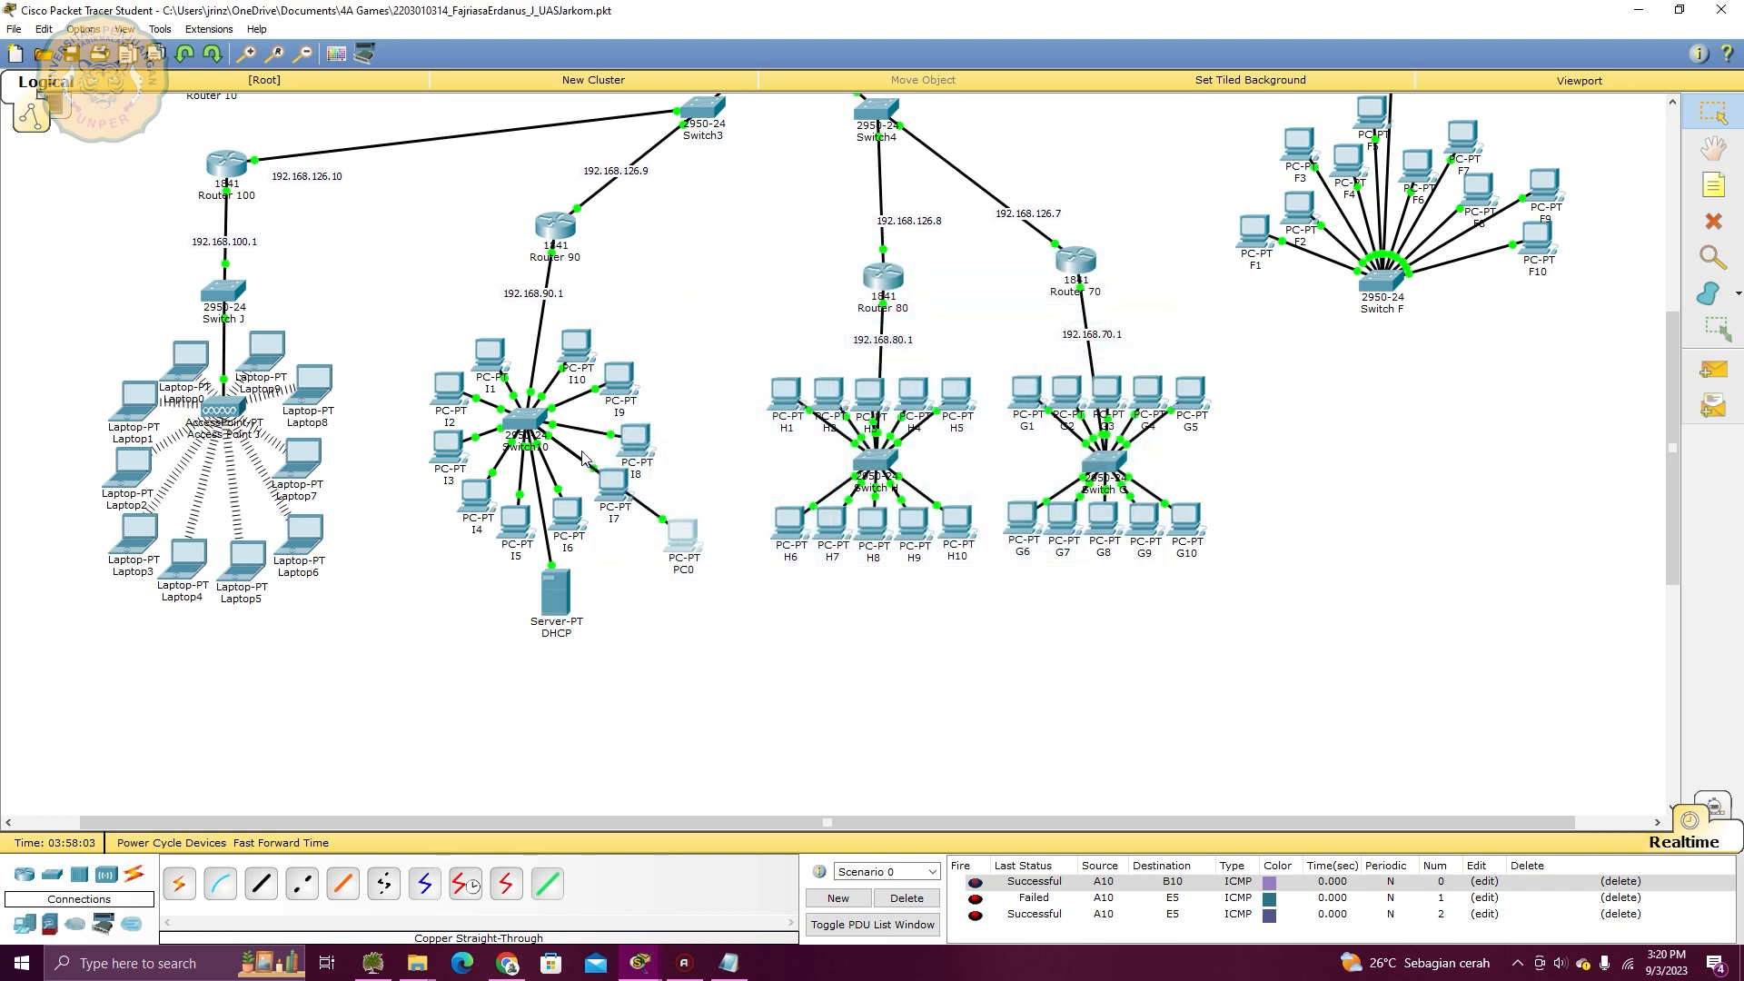
# Check the IP configuration of PC I2 and close its device window
pyautogui.click(449, 389)
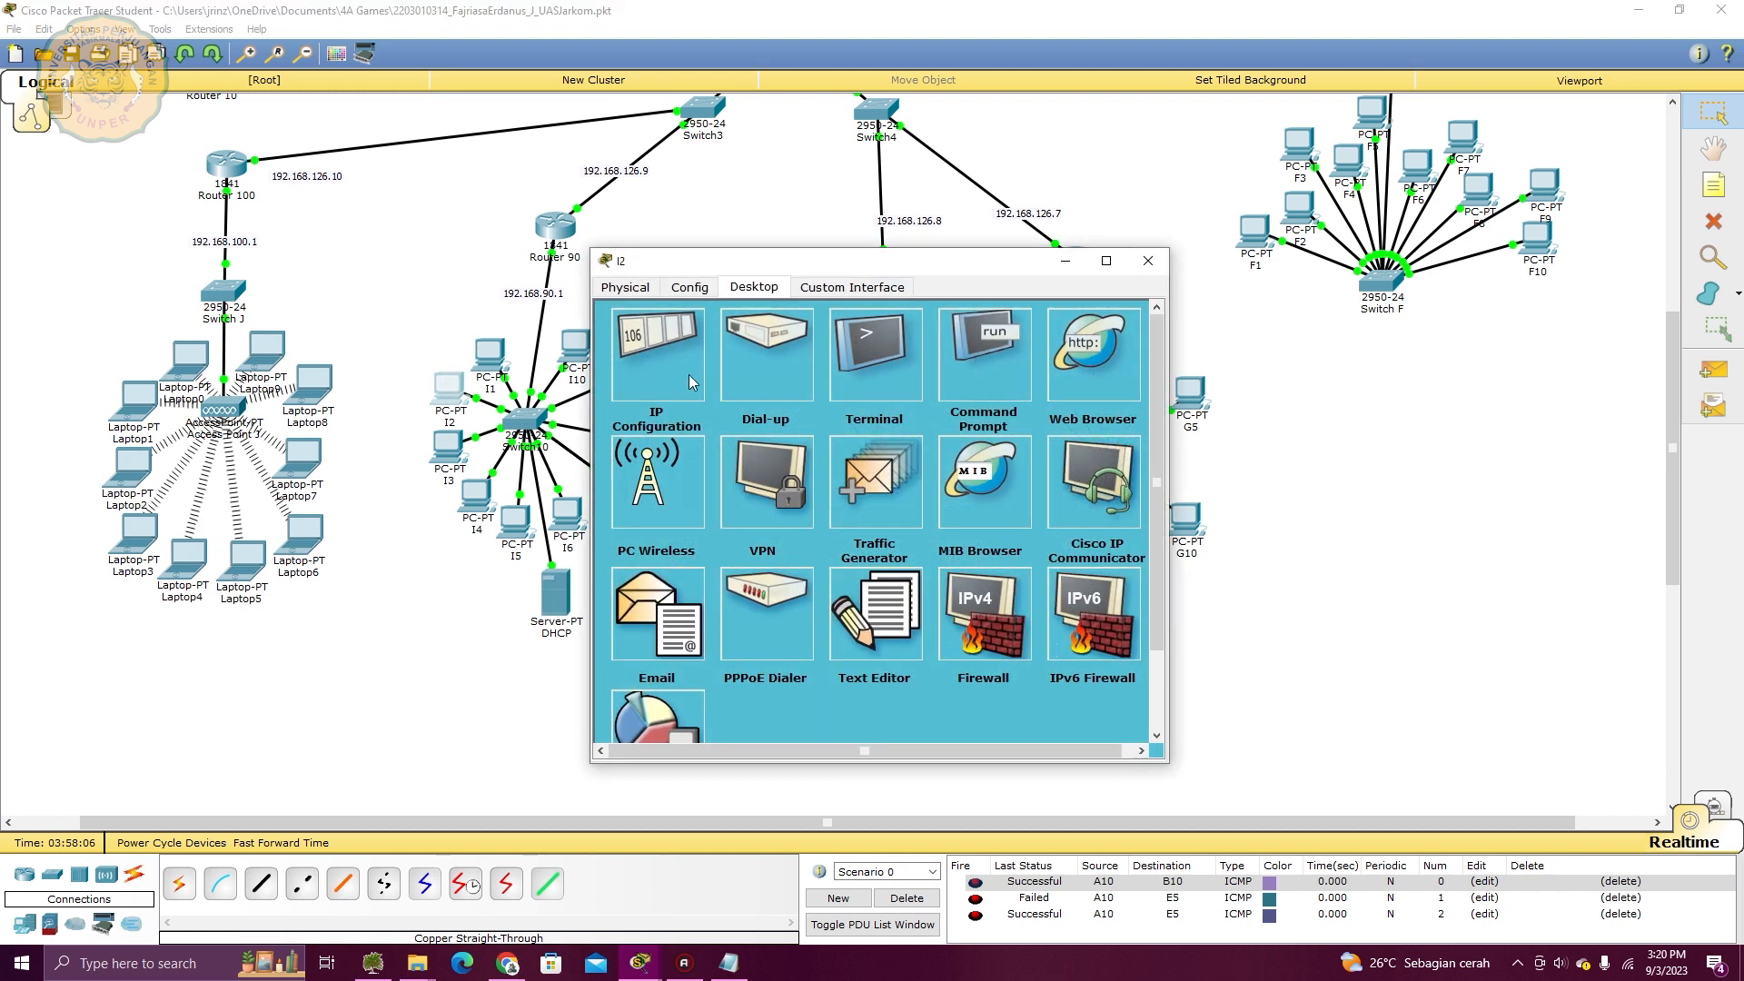
pyautogui.click(688, 376)
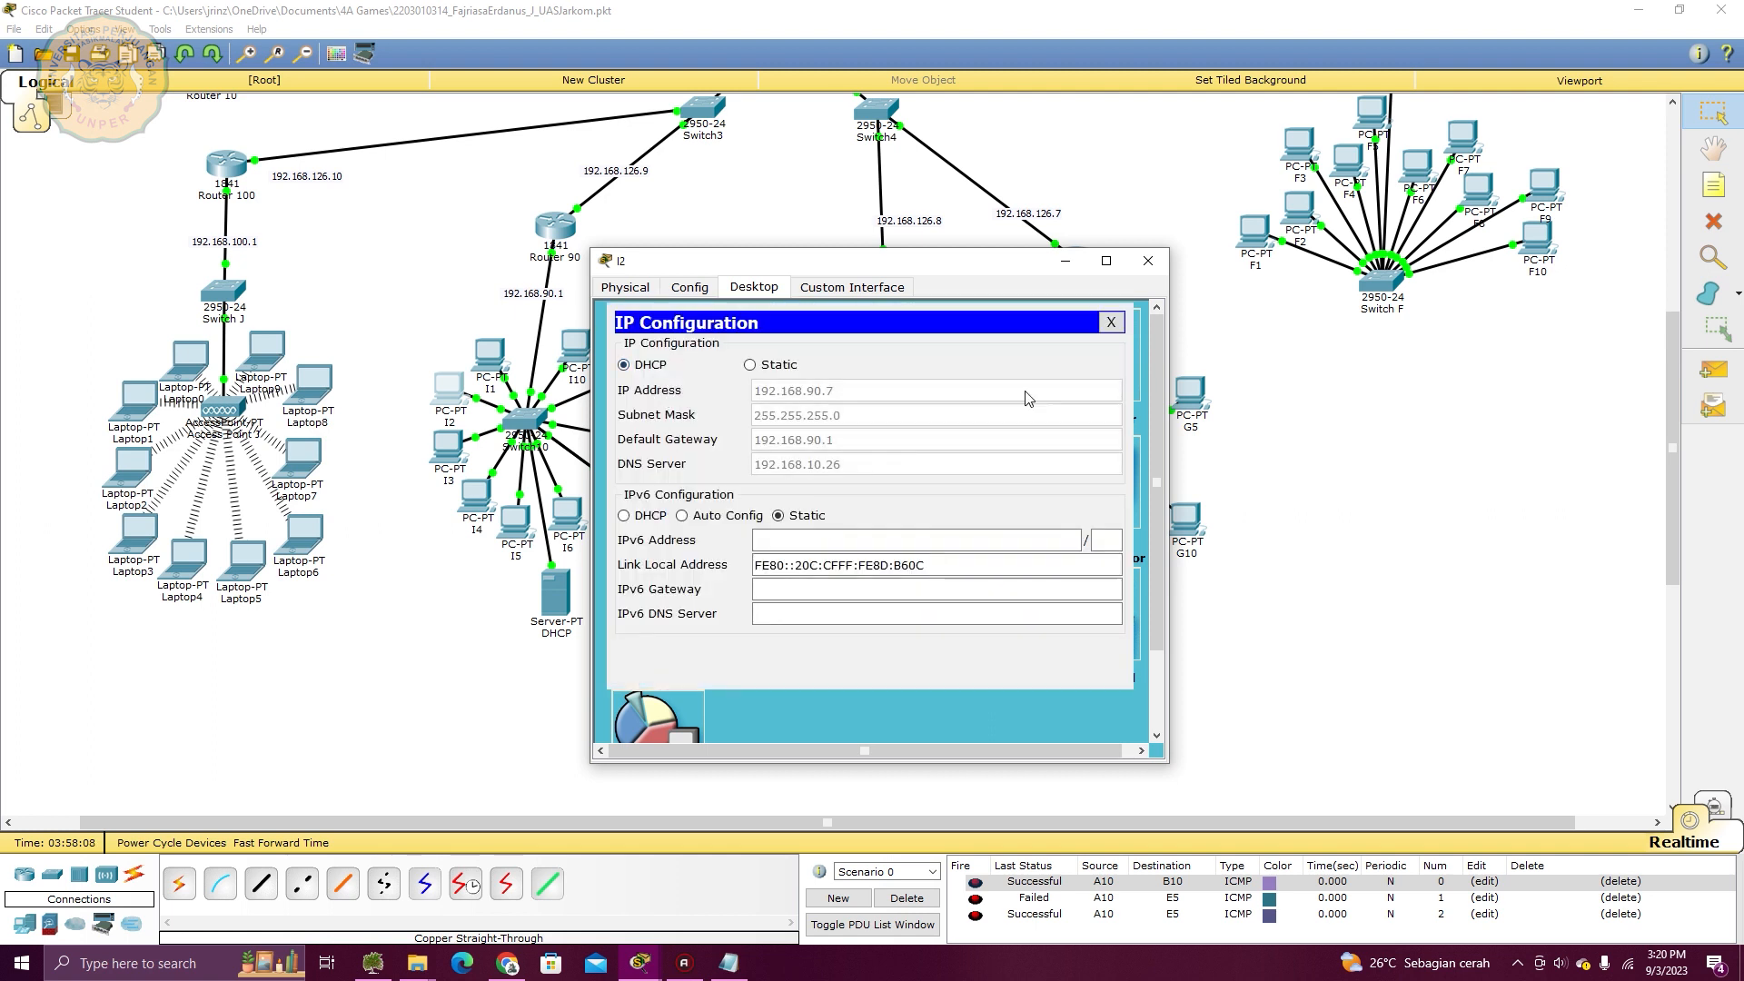
pyautogui.click(1110, 322)
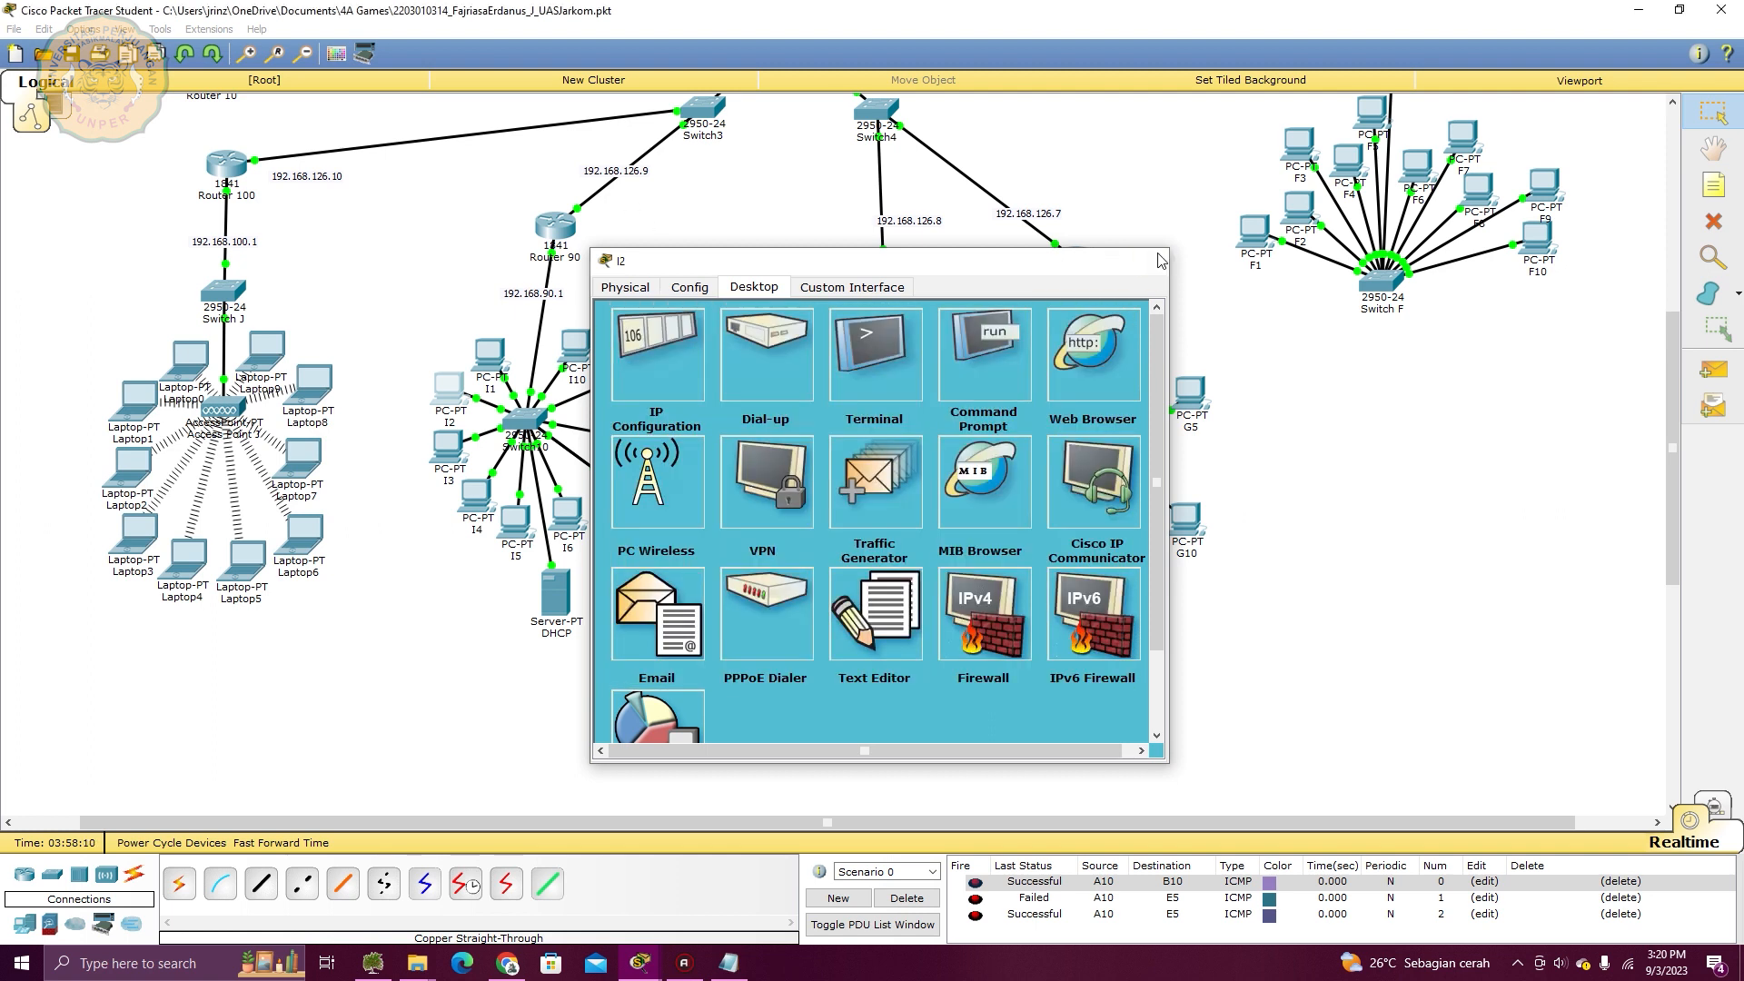
pyautogui.click(1157, 255)
# Delete PC0 from the Router 90 network
pyautogui.click(682, 536)
pyautogui.click(1144, 254)
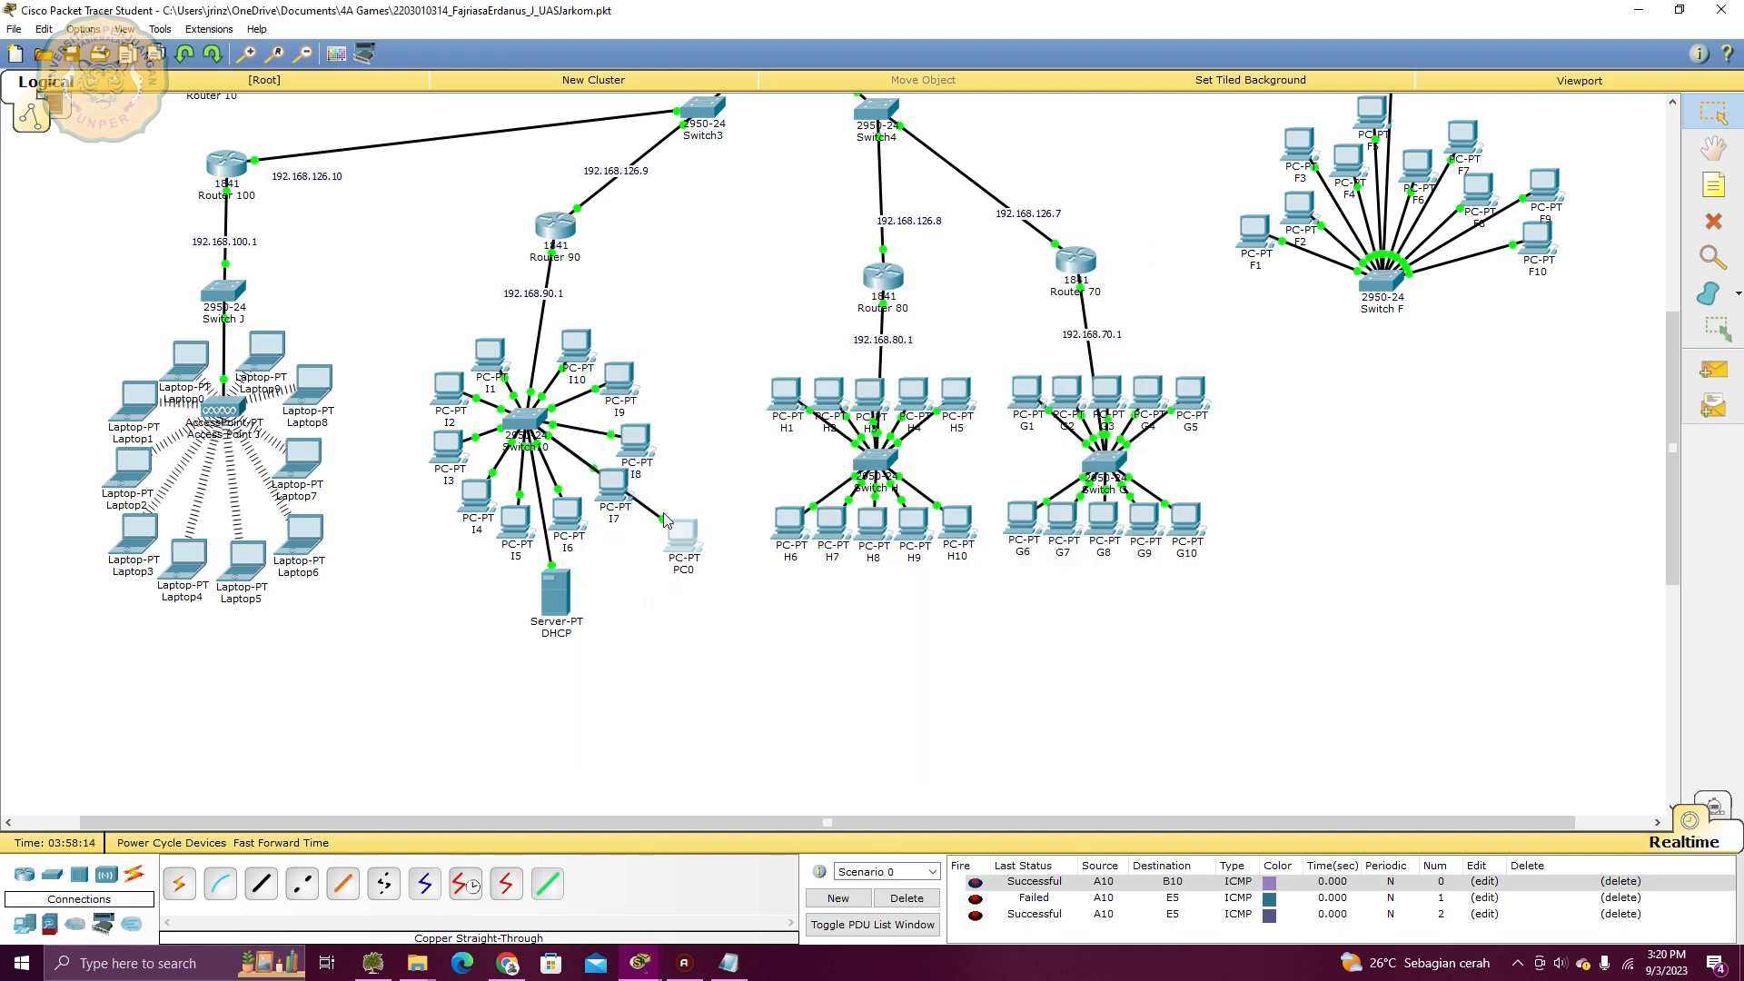
pyautogui.press('Delete')
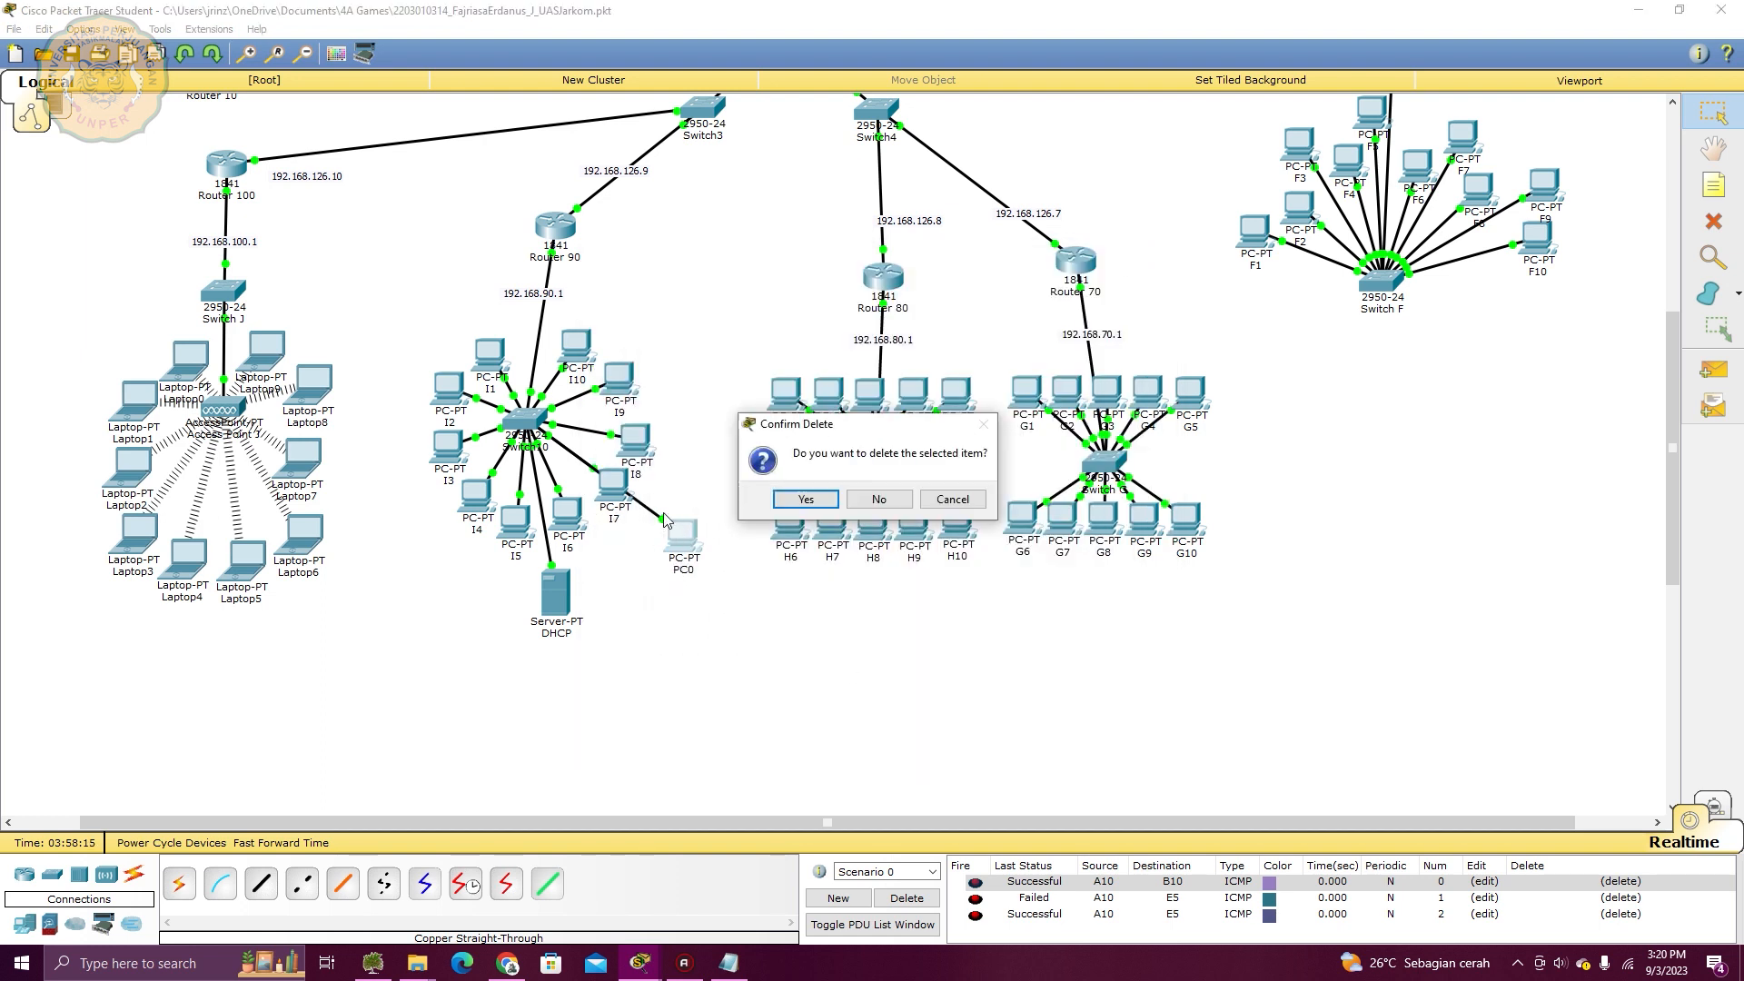
pyautogui.click(807, 500)
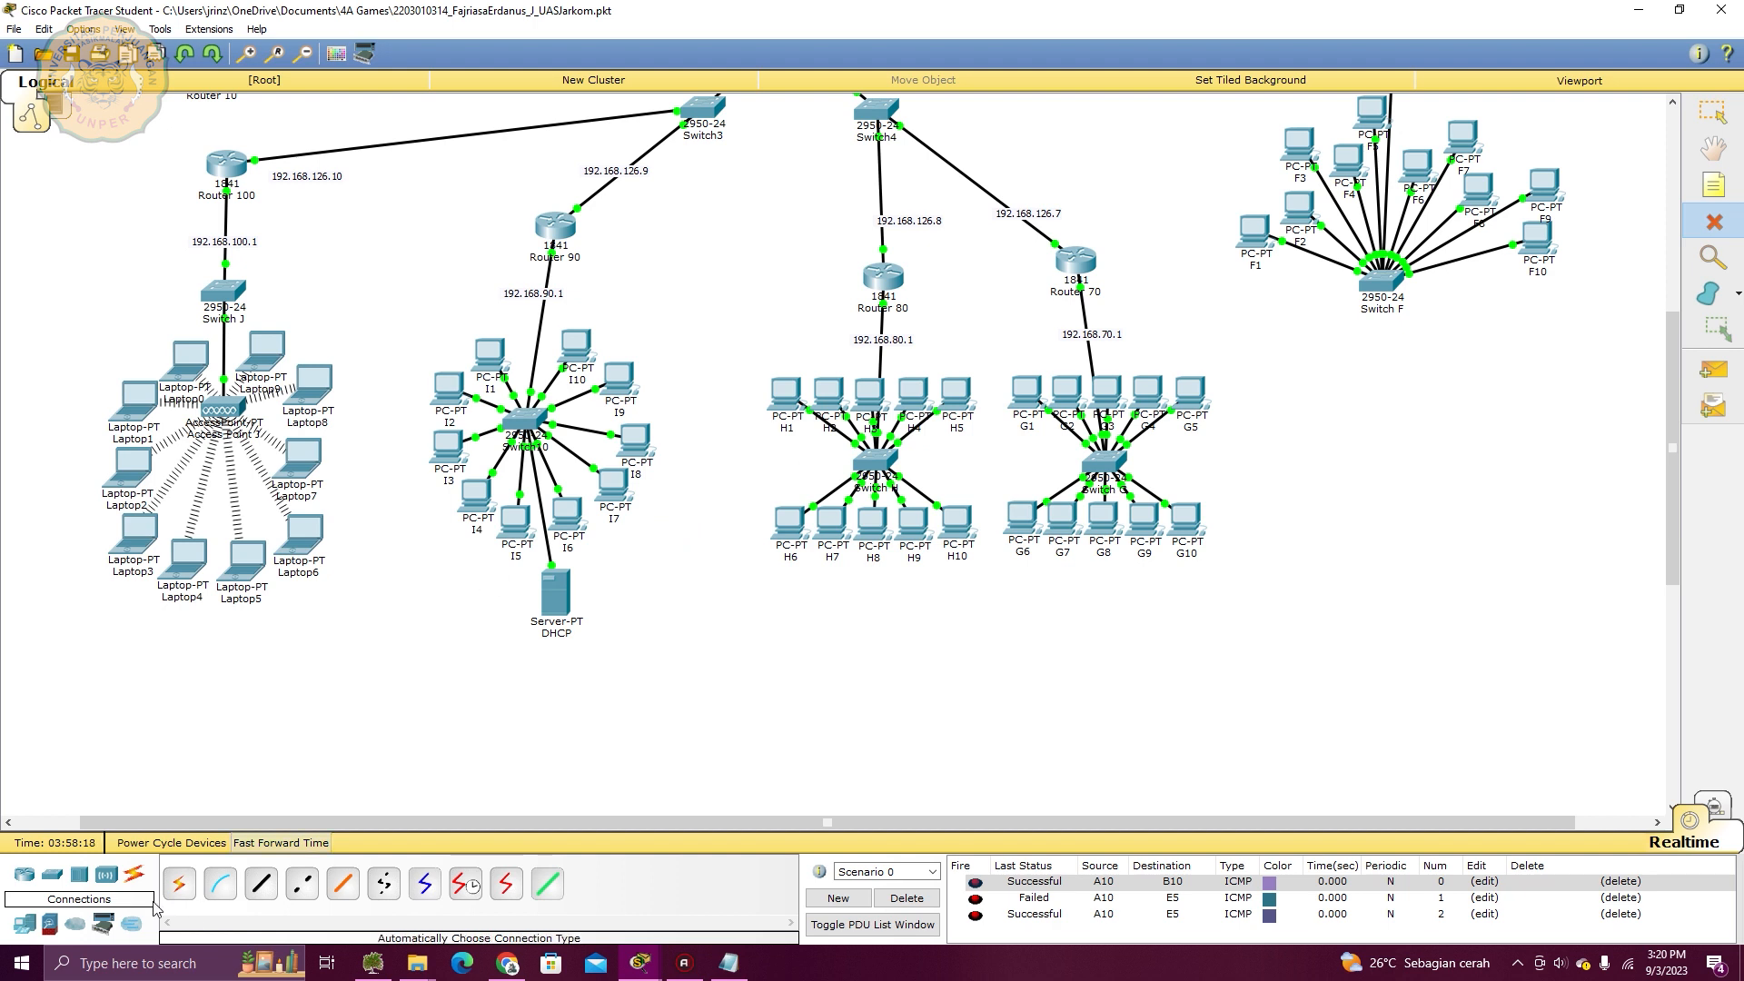
# Place a new generic PC below and to the right of PC I7 in the Router 90 network
pyautogui.click(44, 928)
pyautogui.click(179, 882)
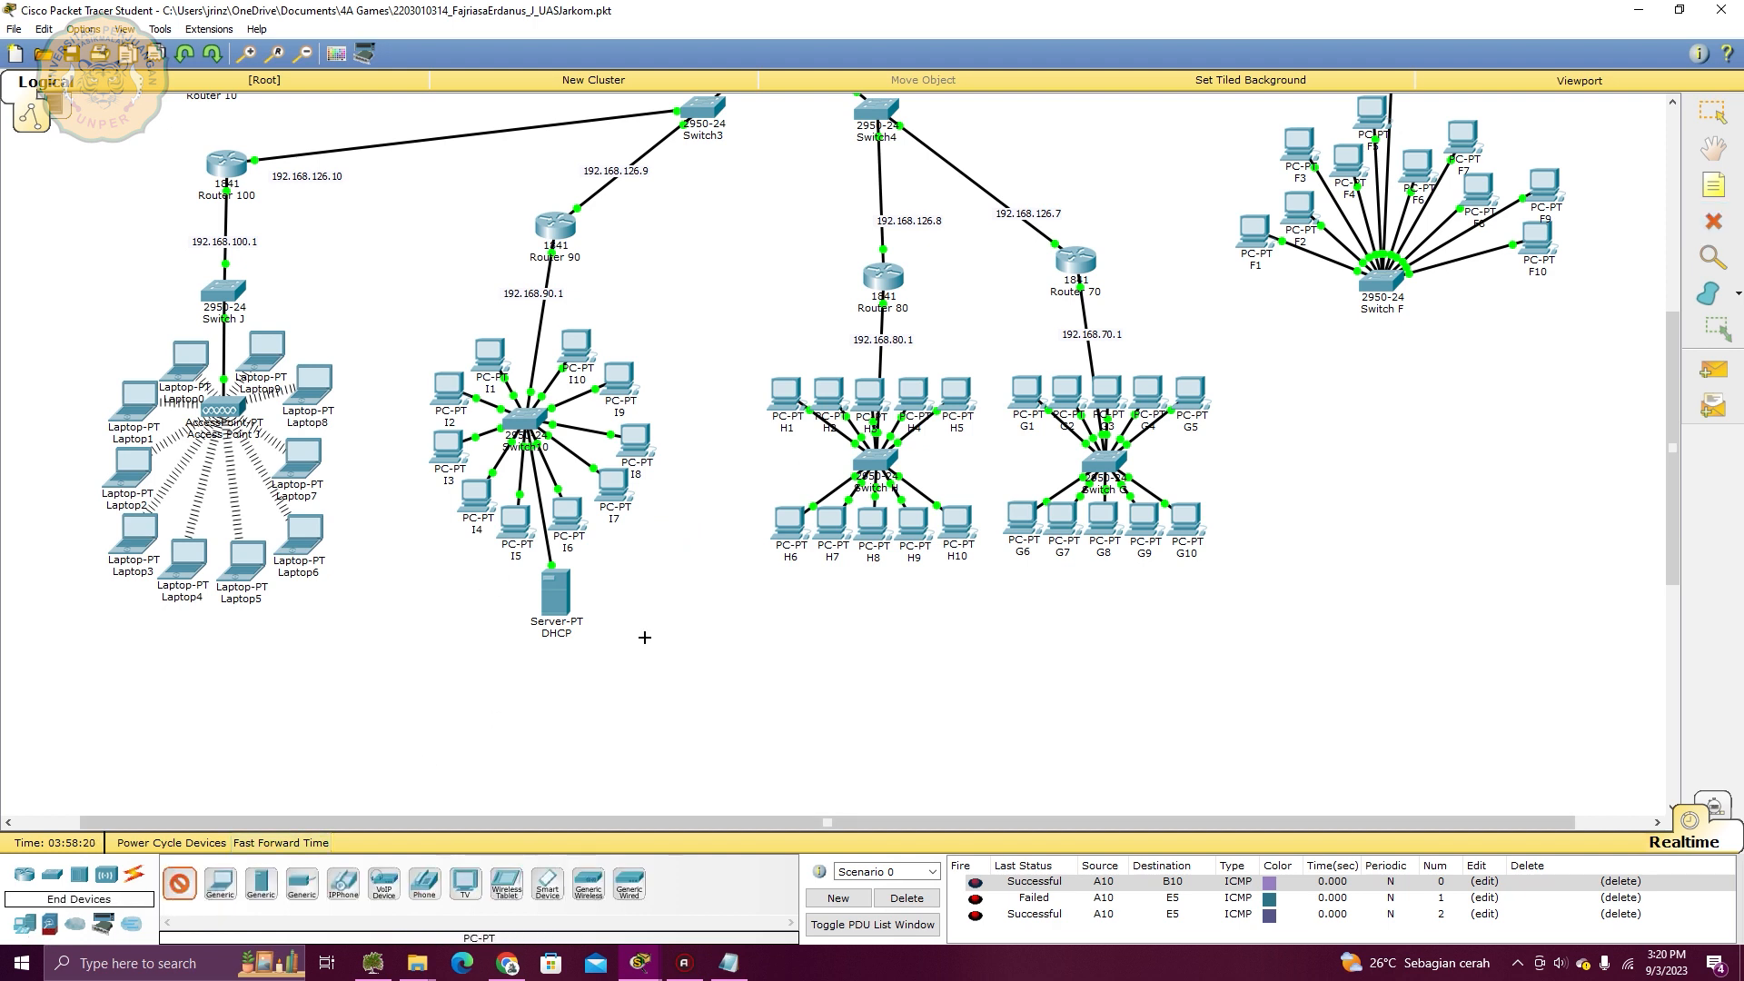
pyautogui.click(672, 545)
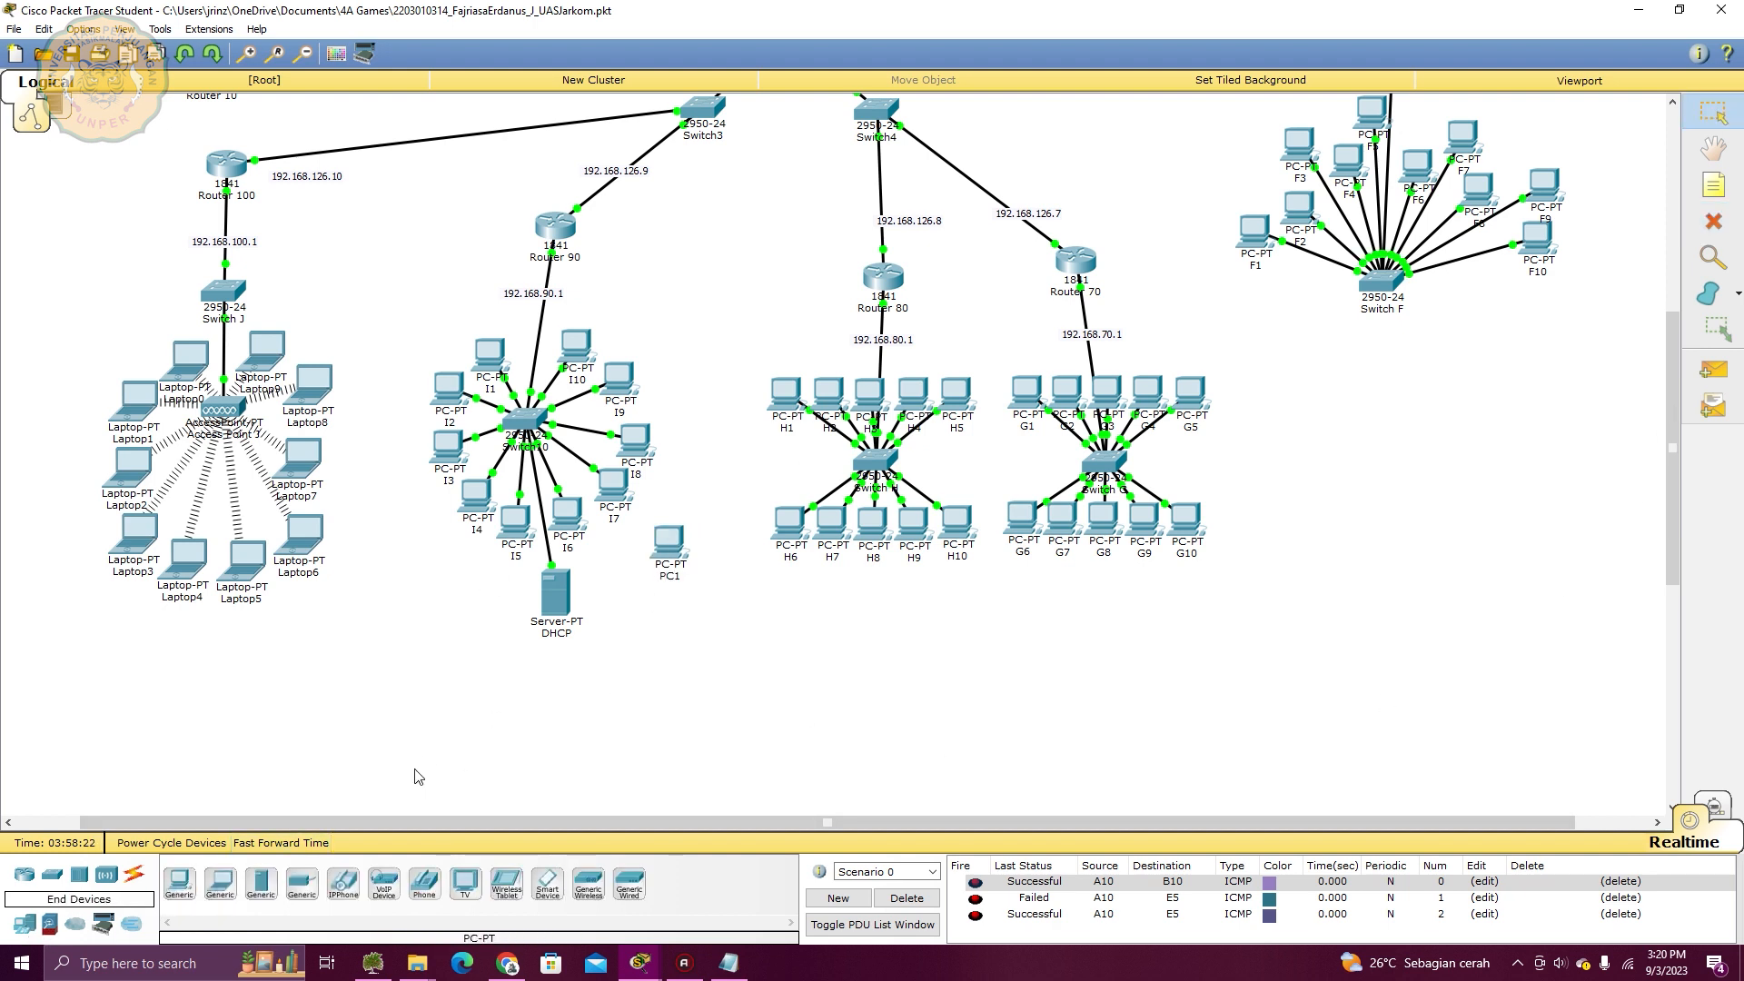
# Connect the new PC to the switch of the Router 90 network with a copper straight-through cable
pyautogui.click(134, 878)
pyautogui.click(263, 894)
pyautogui.click(670, 543)
pyautogui.click(759, 571)
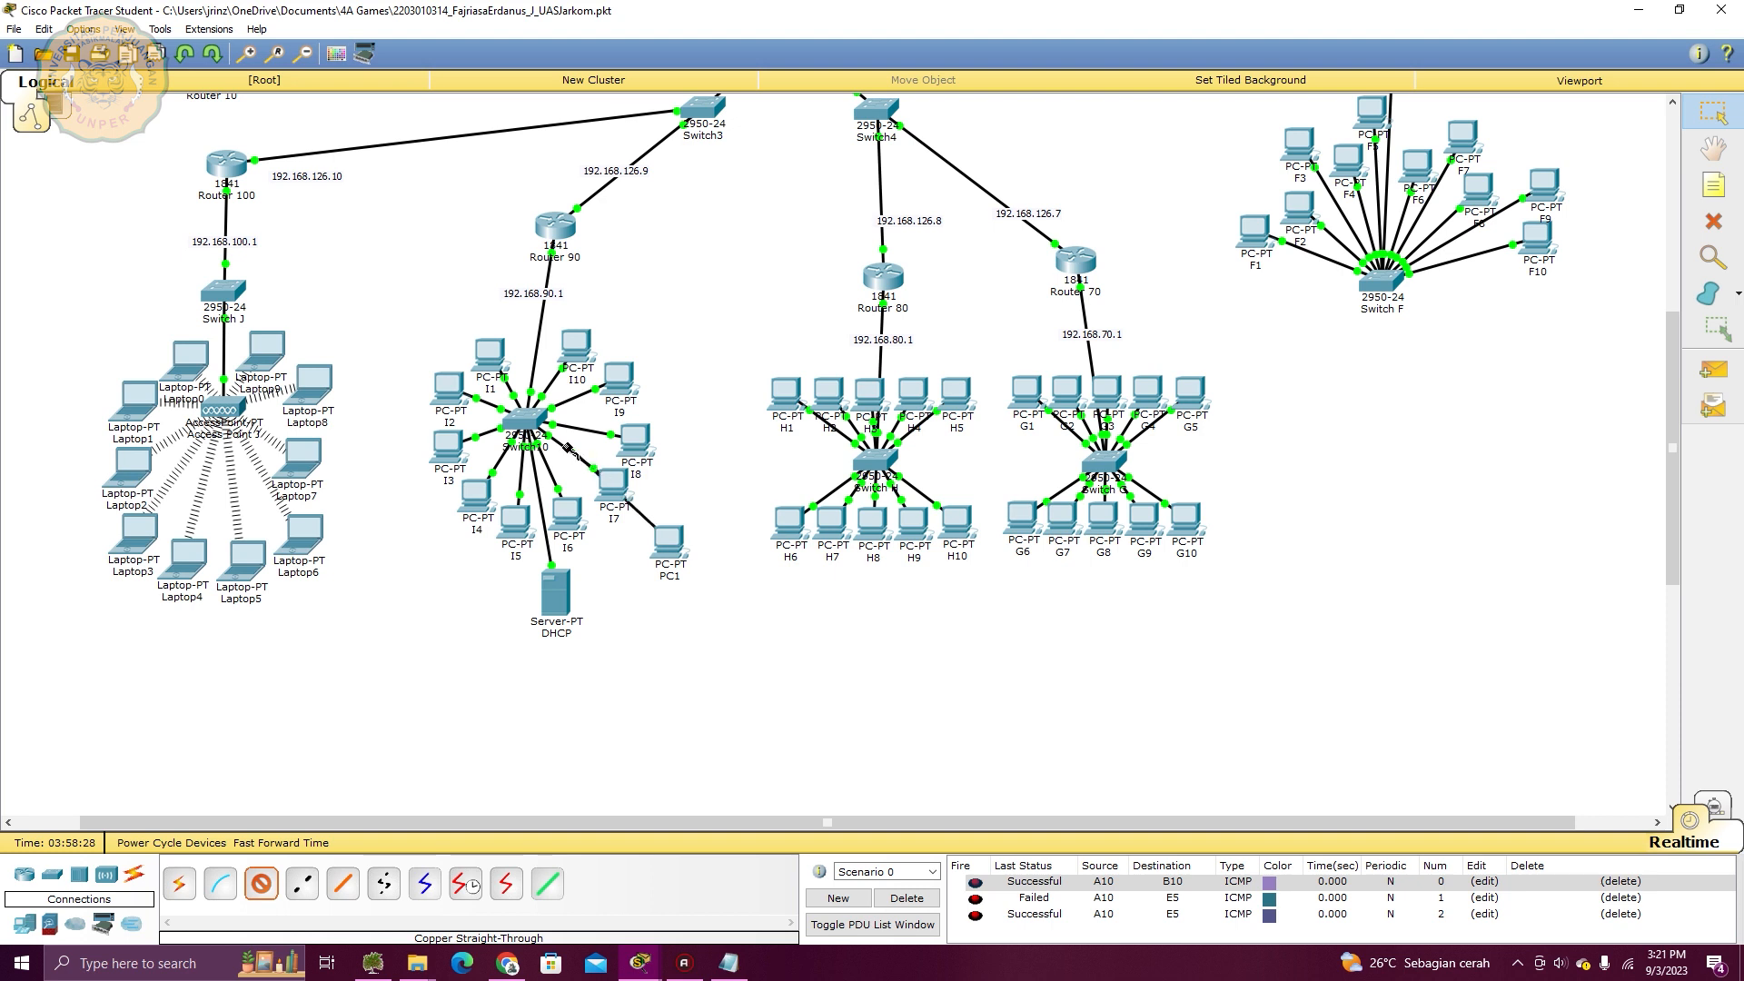
pyautogui.click(527, 422)
pyautogui.click(600, 454)
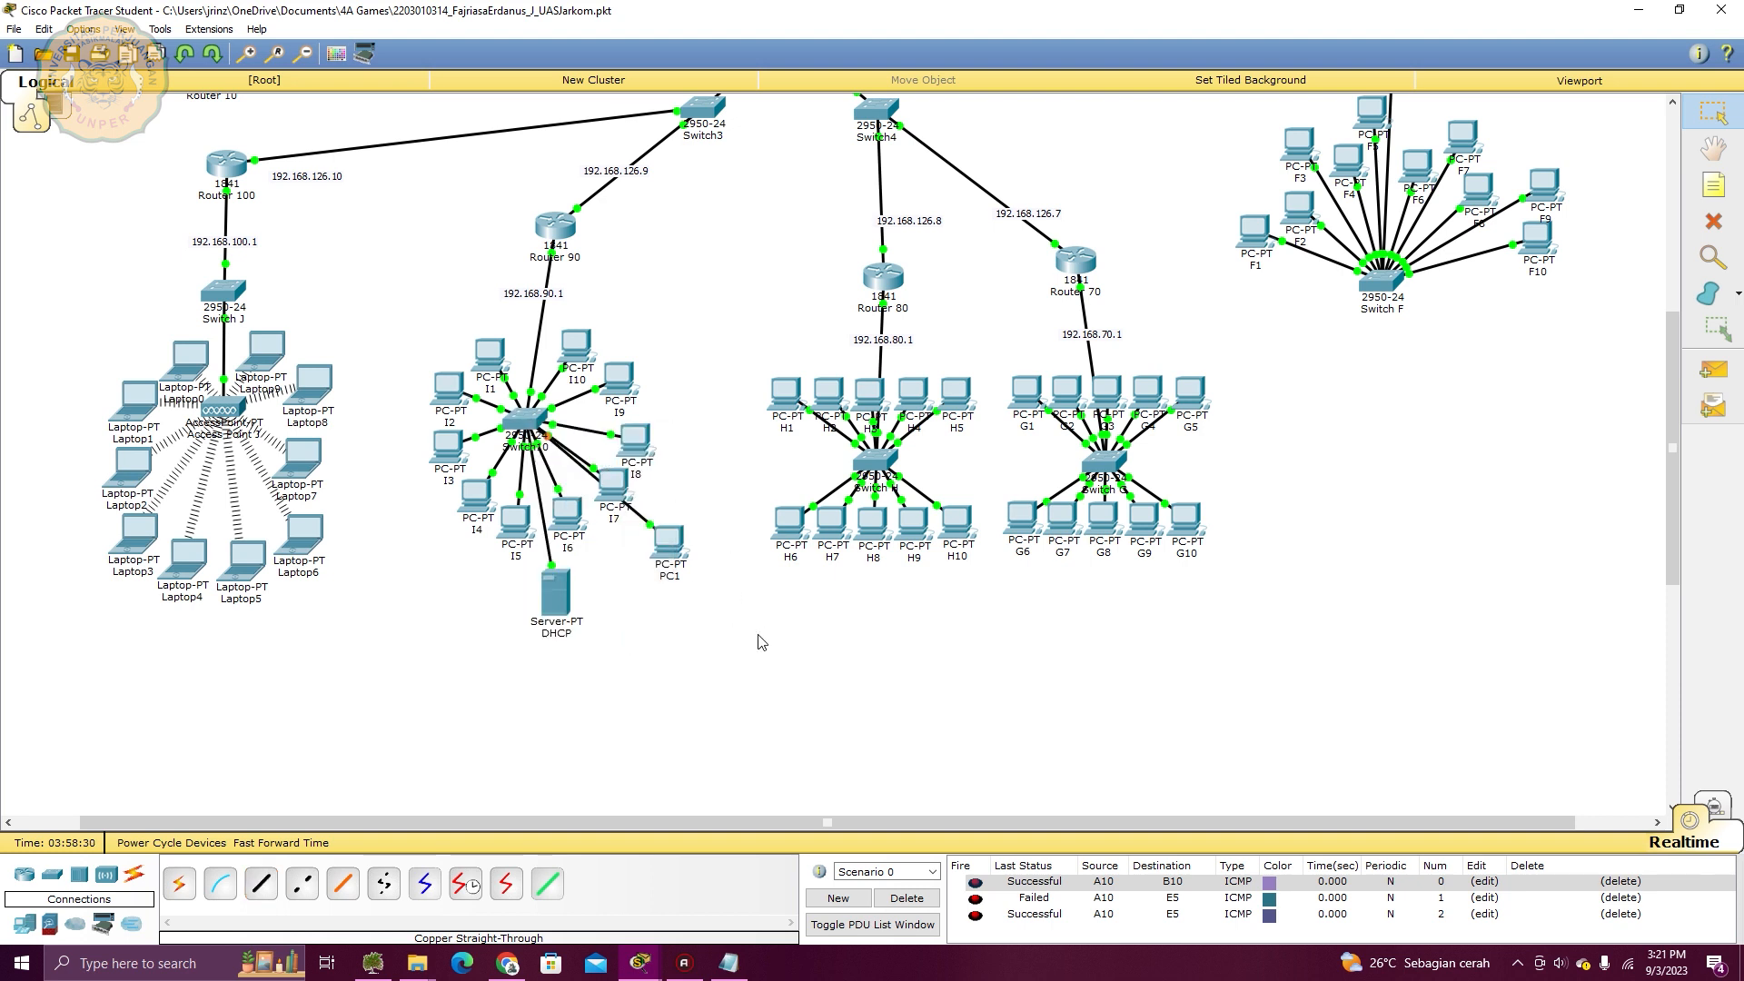
# Set the IP configuration of PC1 to DHCP and close its device window
pyautogui.click(670, 545)
pyautogui.click(752, 287)
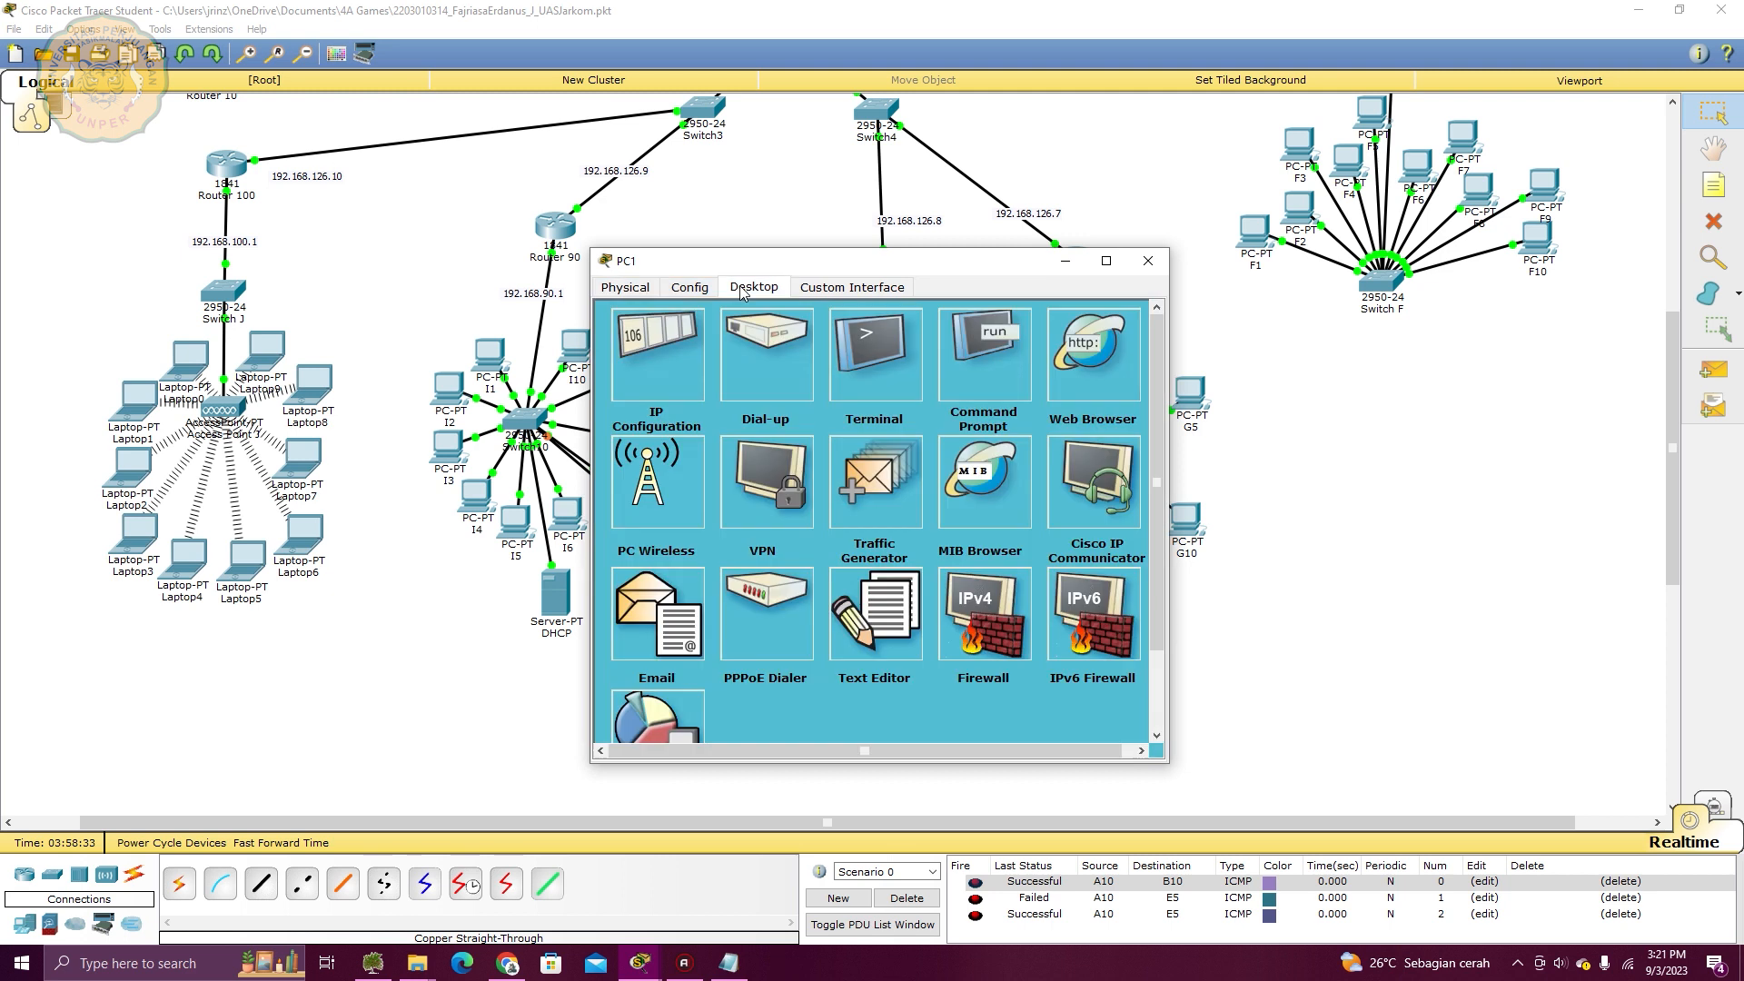
pyautogui.click(675, 357)
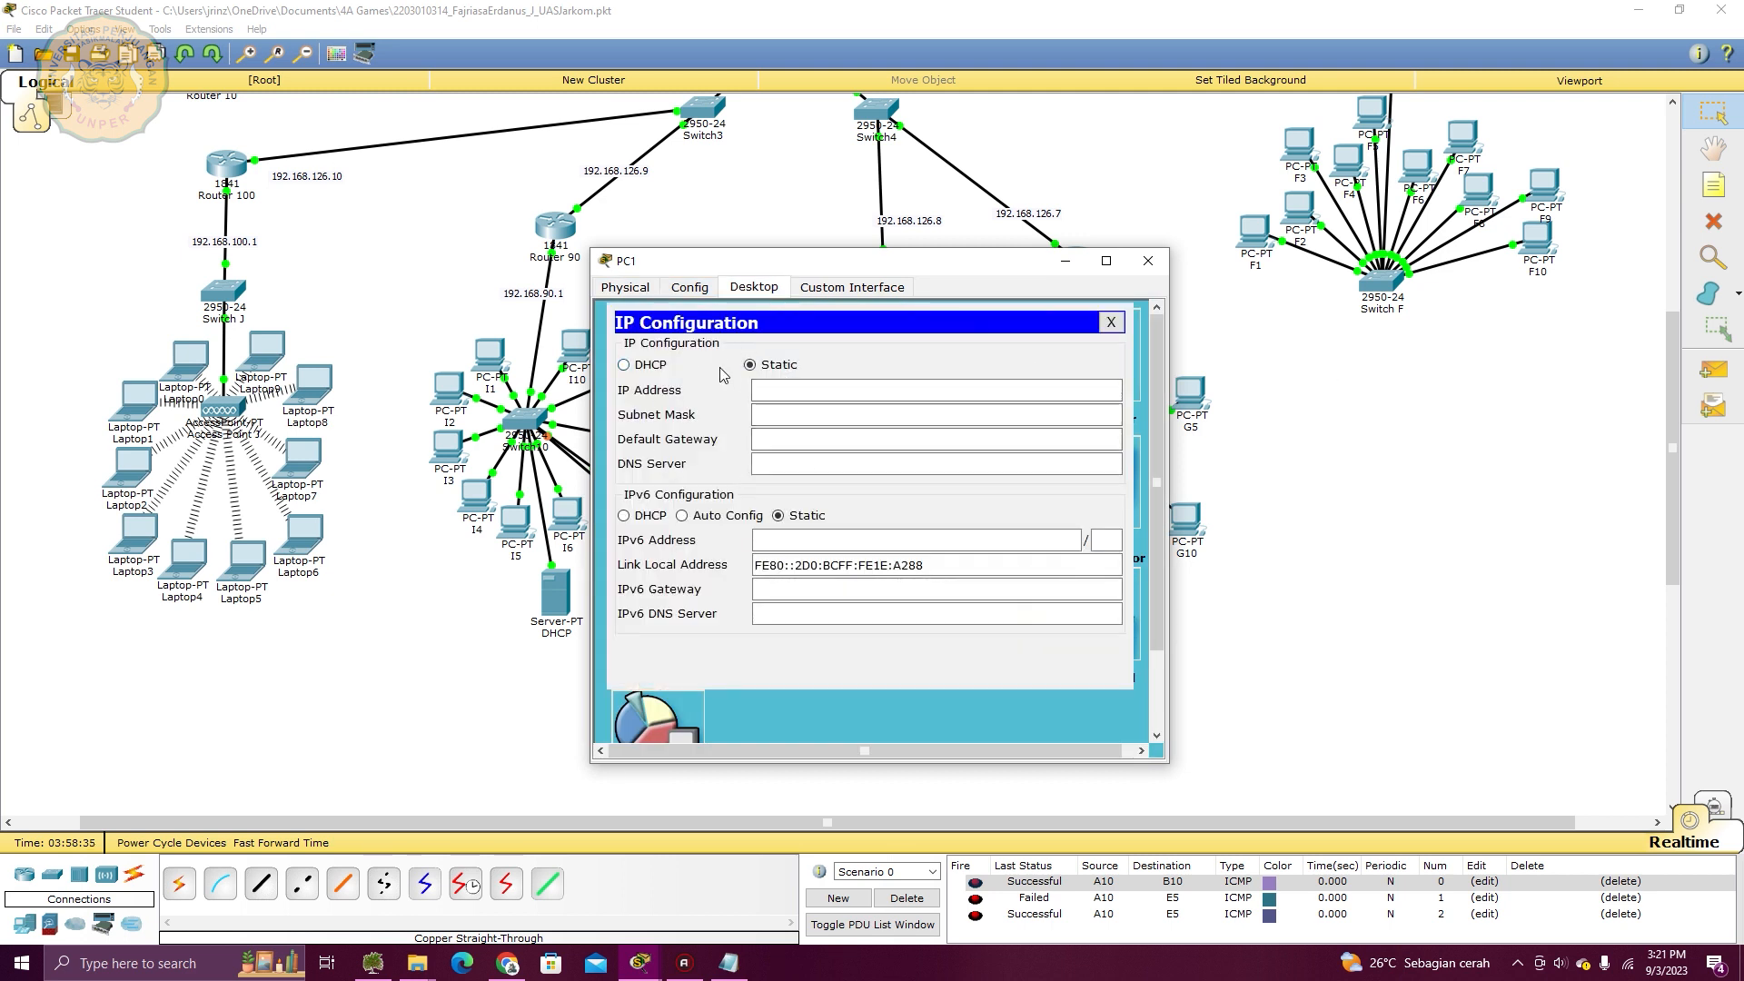
pyautogui.click(651, 366)
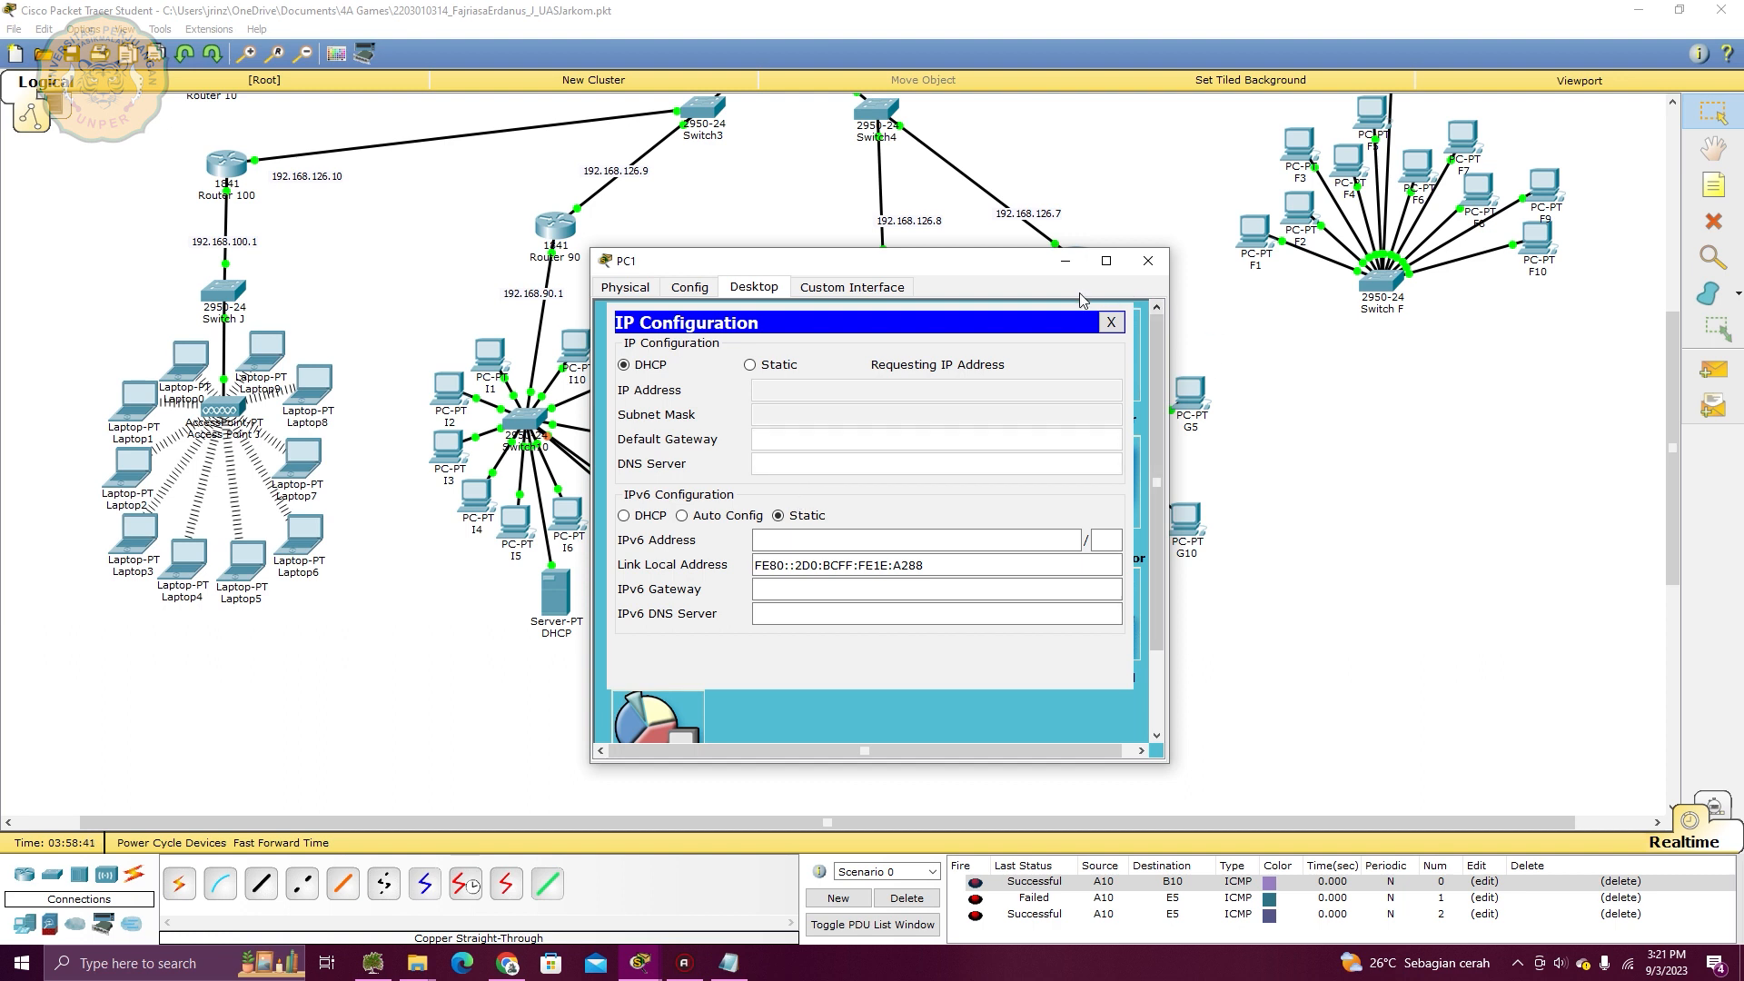
pyautogui.click(1110, 323)
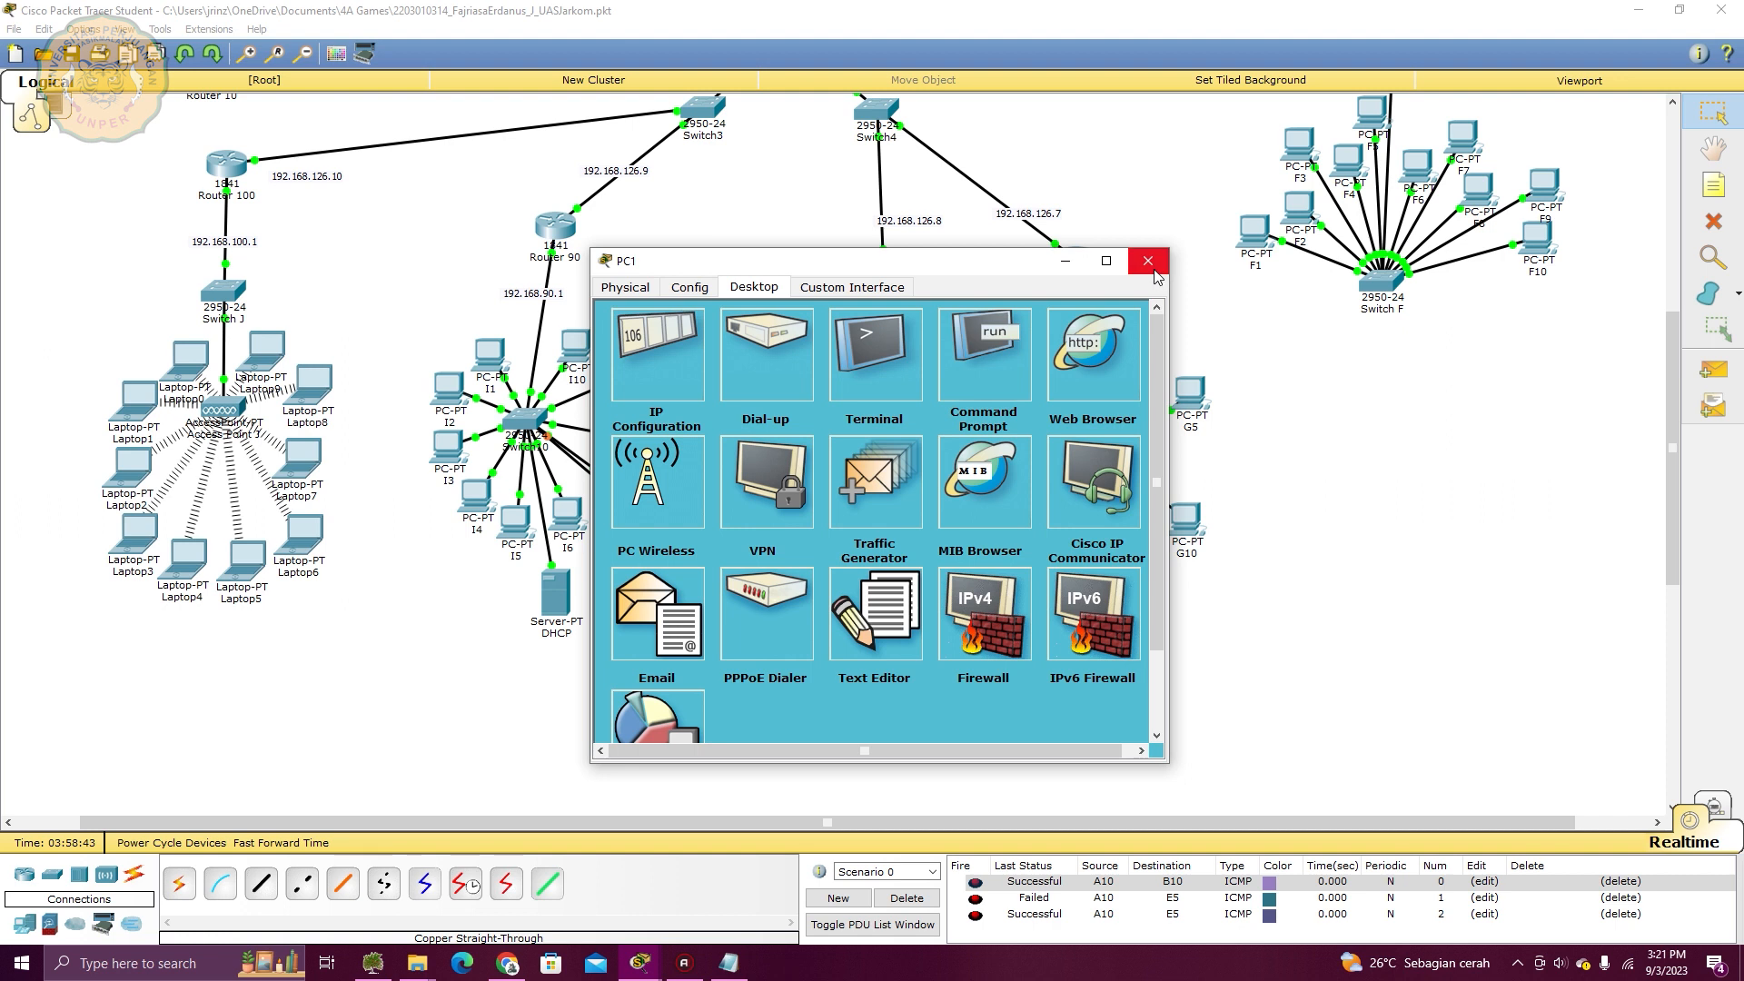
pyautogui.click(1148, 260)
# Fast-forward the simulation time and request PC1's IP settings through DHCP again by switching to static and back
pyautogui.click(281, 843)
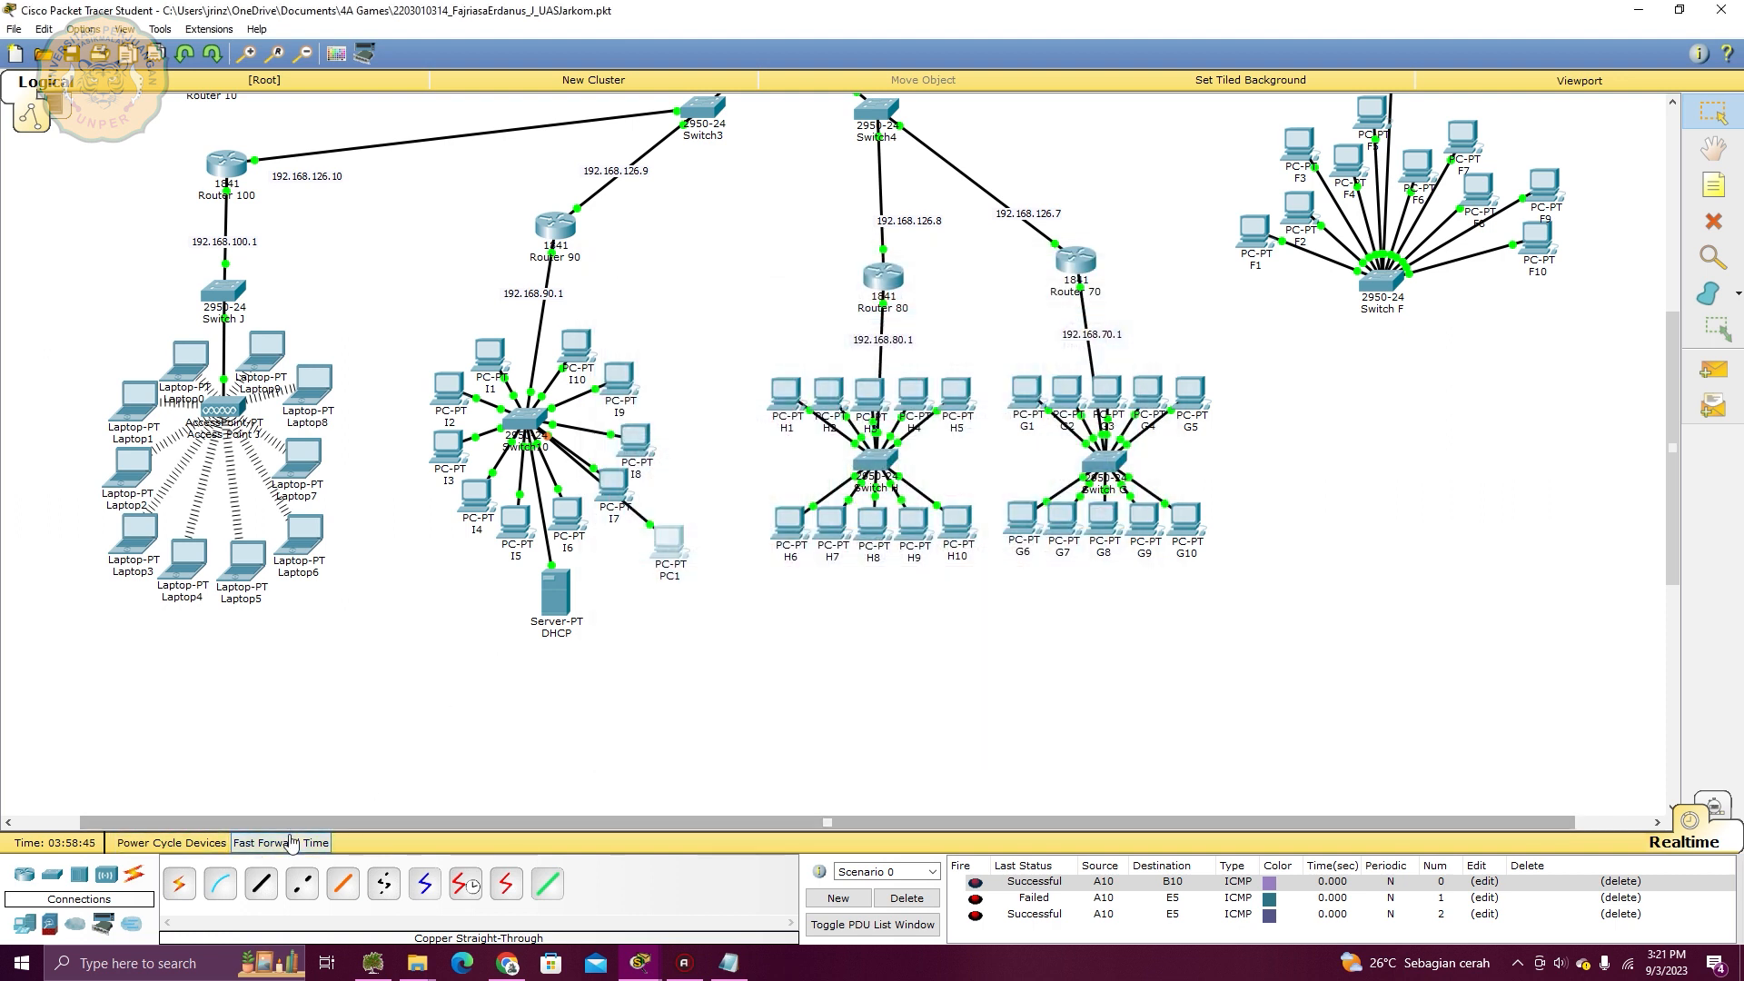
pyautogui.click(668, 542)
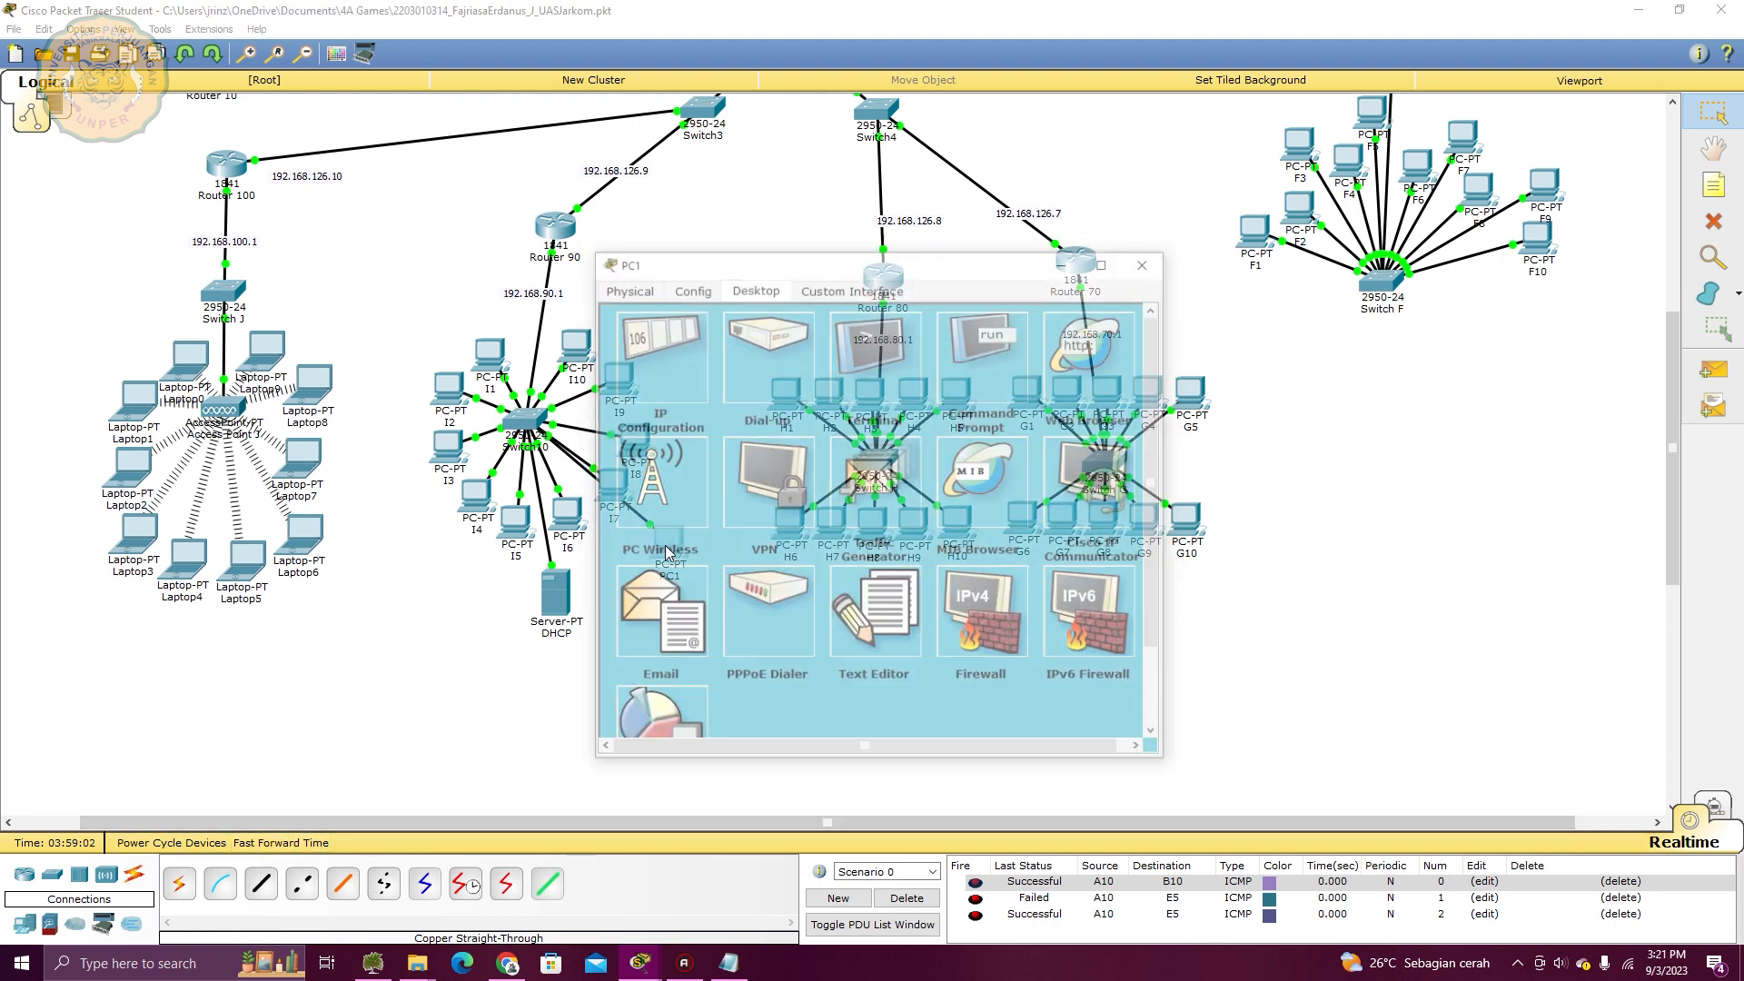
pyautogui.click(716, 380)
pyautogui.click(749, 364)
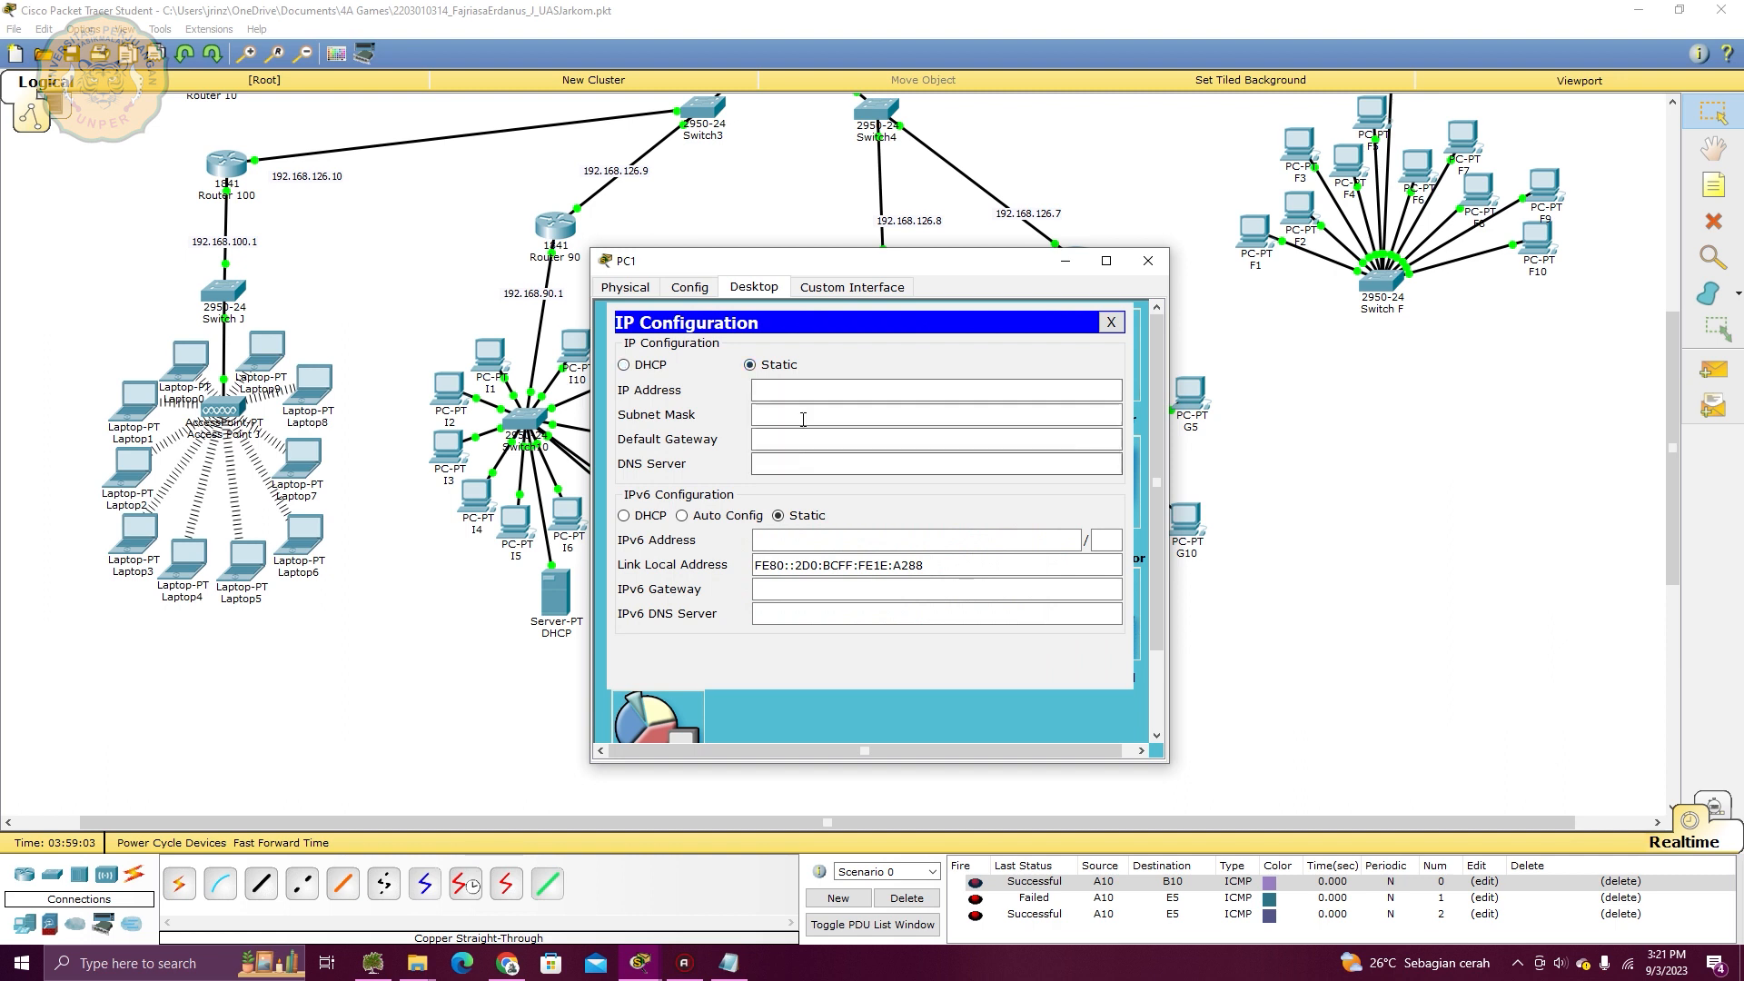
pyautogui.click(656, 364)
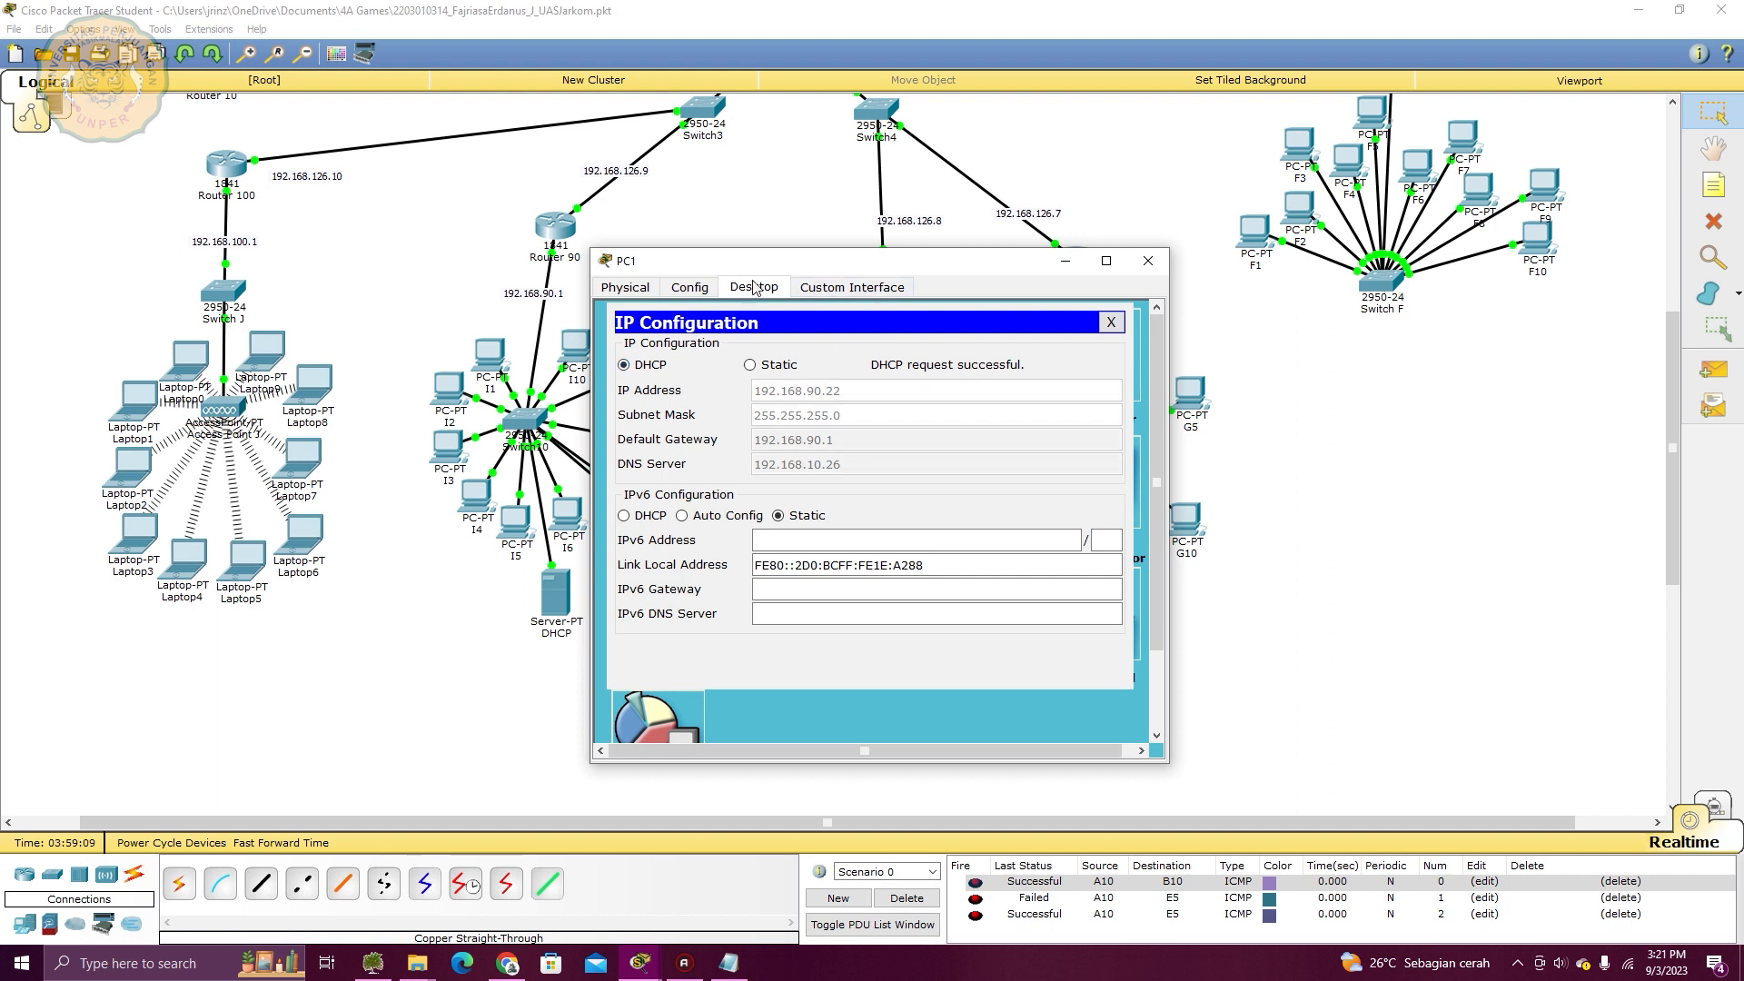
pyautogui.moveTo(761, 268); pyautogui.dragTo(864, 260)
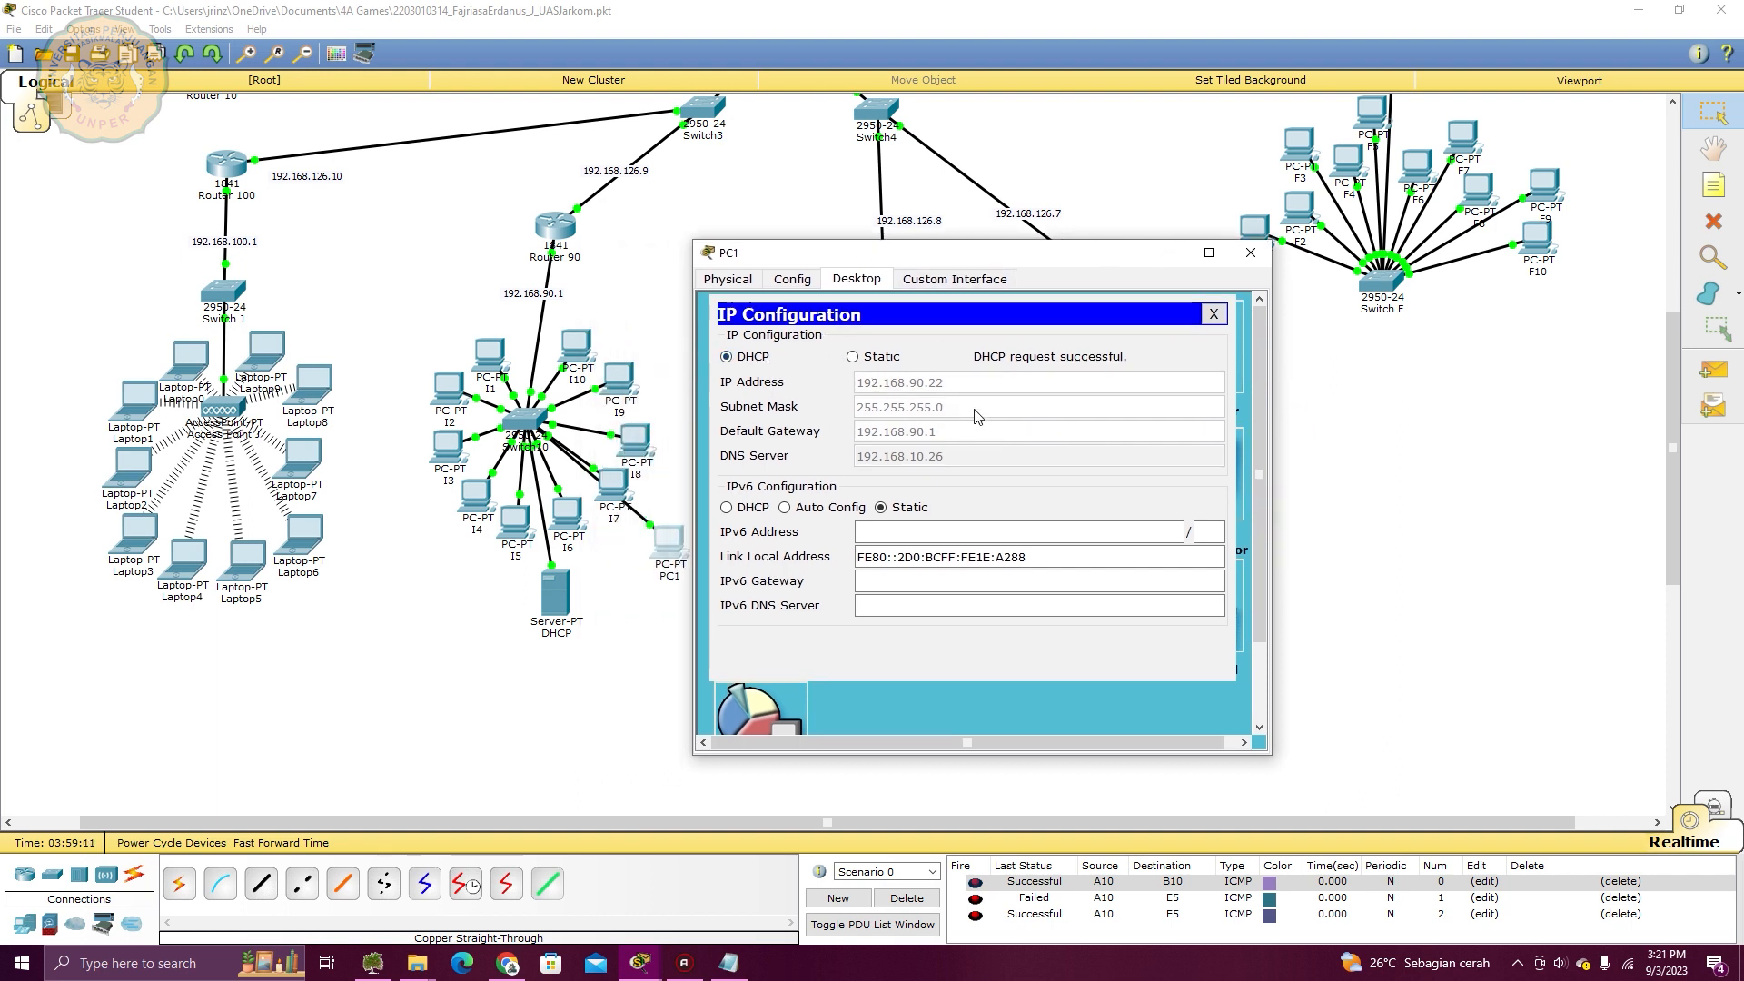
# Check the DHCP service settings of the DHCP server in the Router 90 network and close its window
pyautogui.click(556, 595)
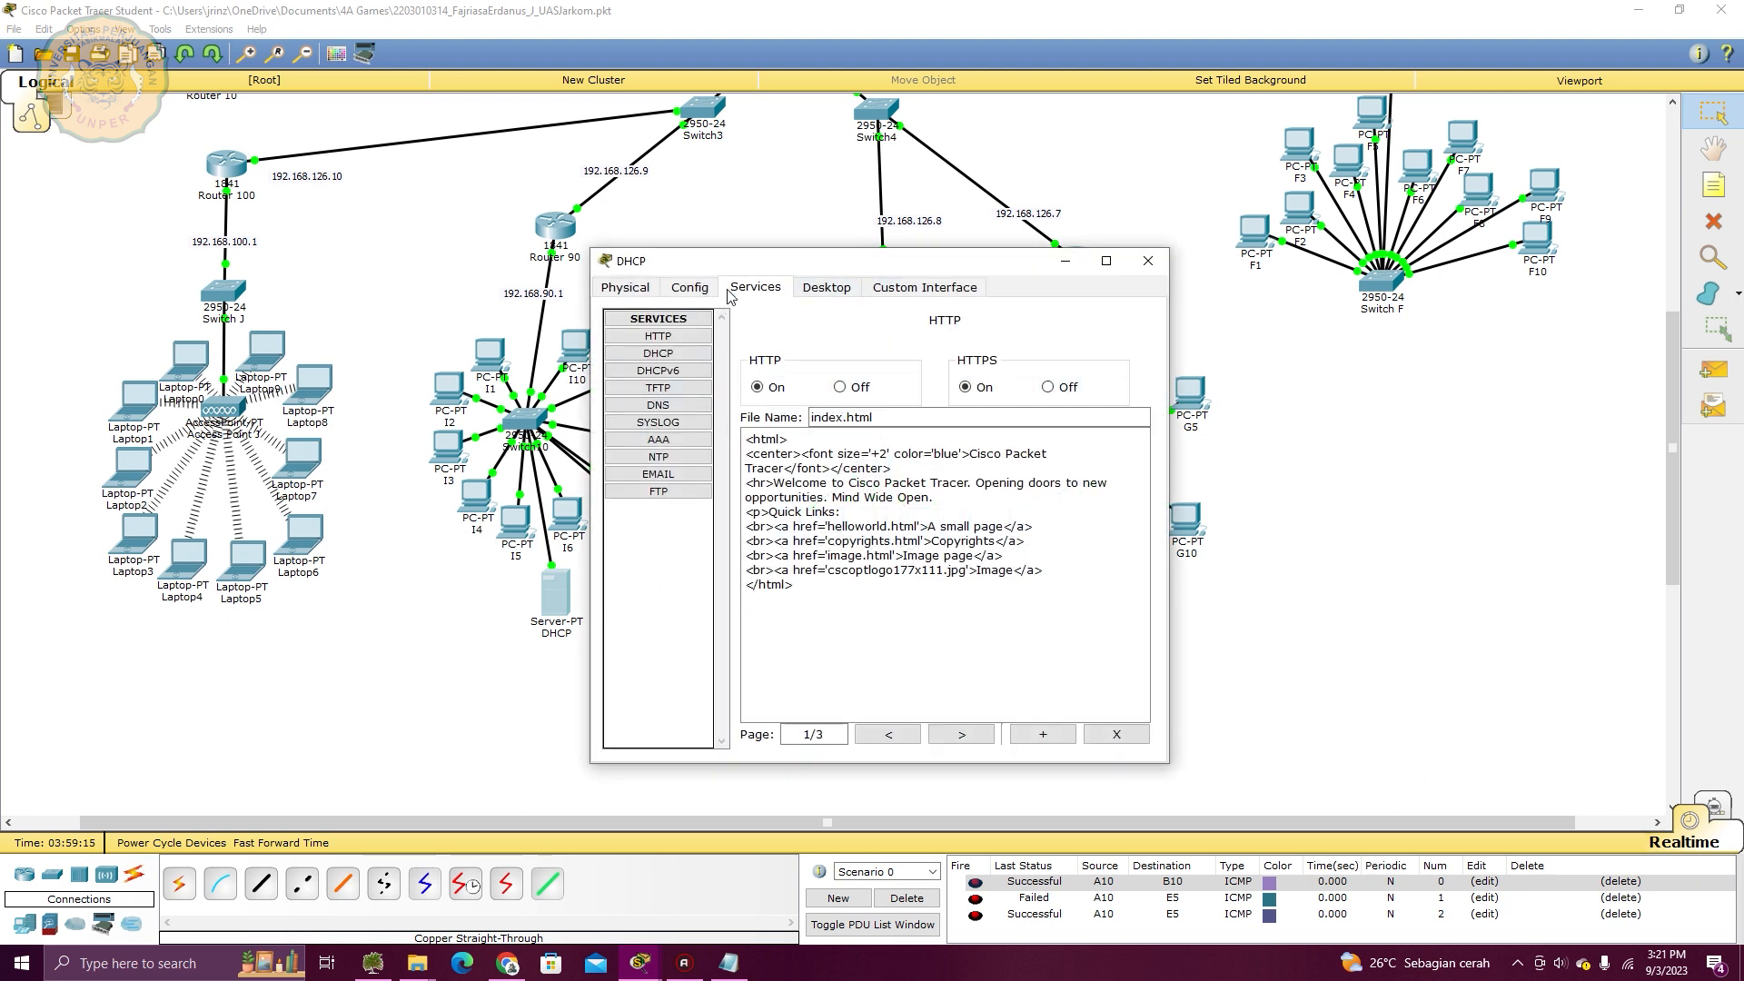
pyautogui.click(676, 356)
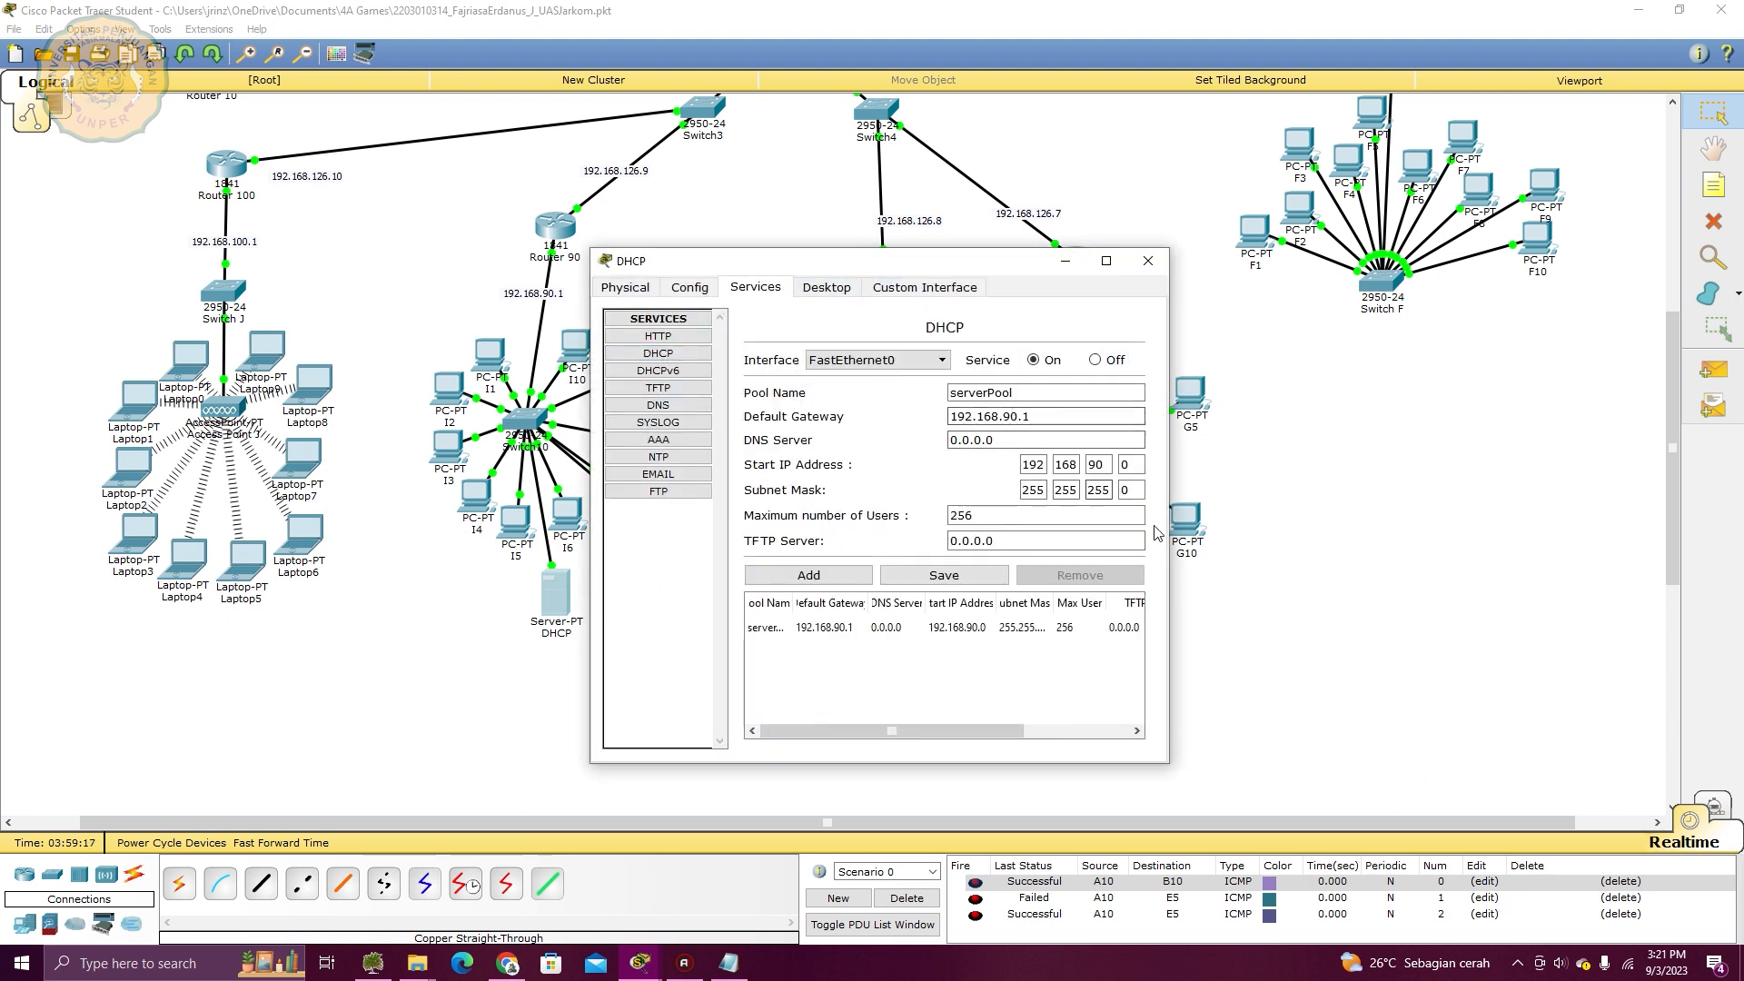
pyautogui.click(1148, 262)
# Move the switch of the Router 10 network up and to the left, and slightly adjust the positions of Router 10 and Router 20
pyautogui.scroll(5, 792, 490)
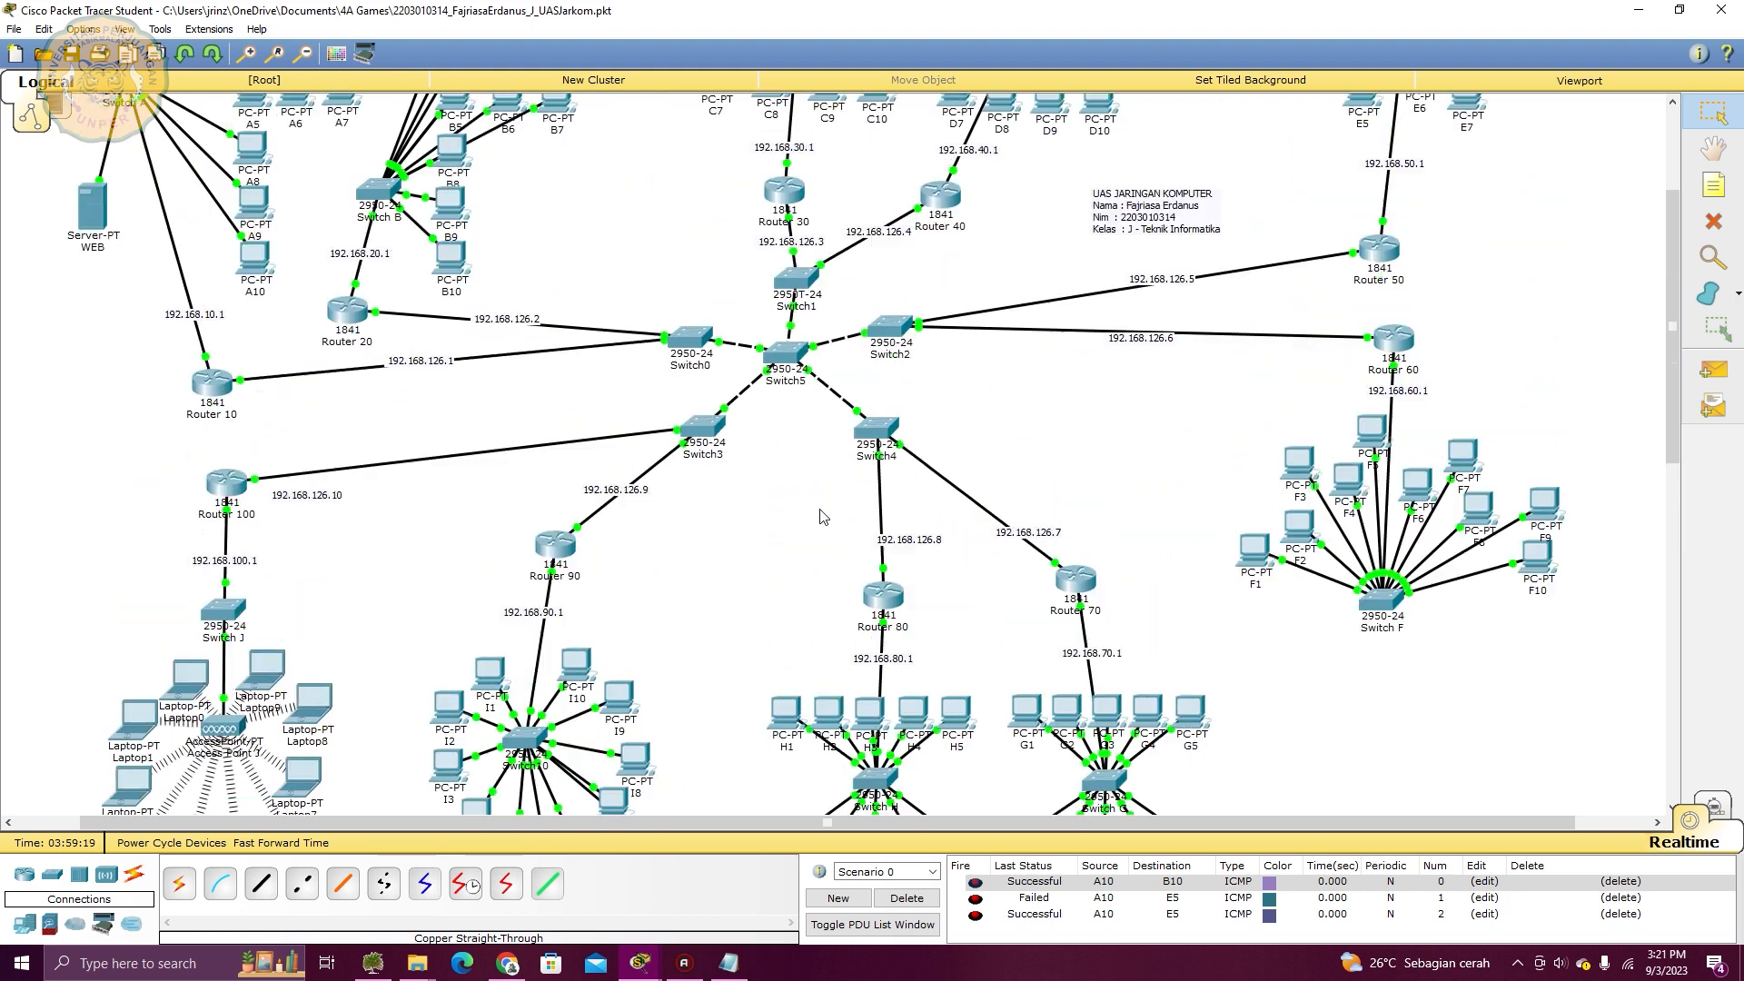
pyautogui.scroll(2, 649, 406)
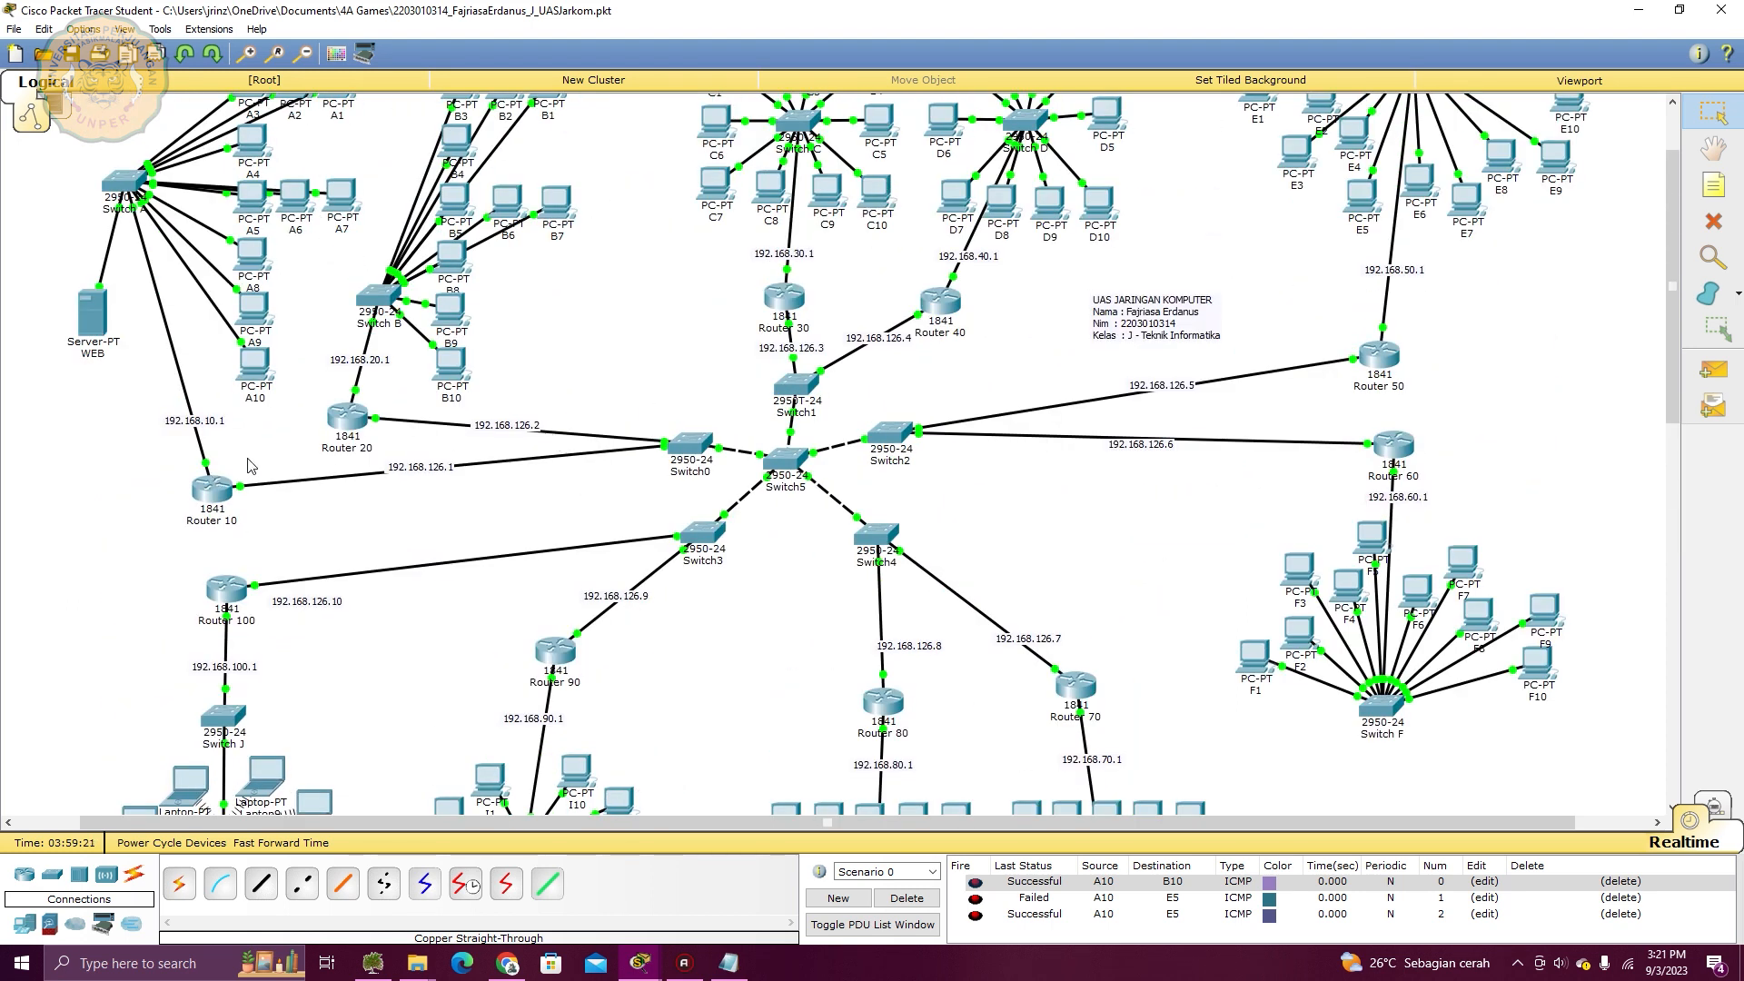
pyautogui.moveTo(212, 502)
pyautogui.scroll(2, 300, 216)
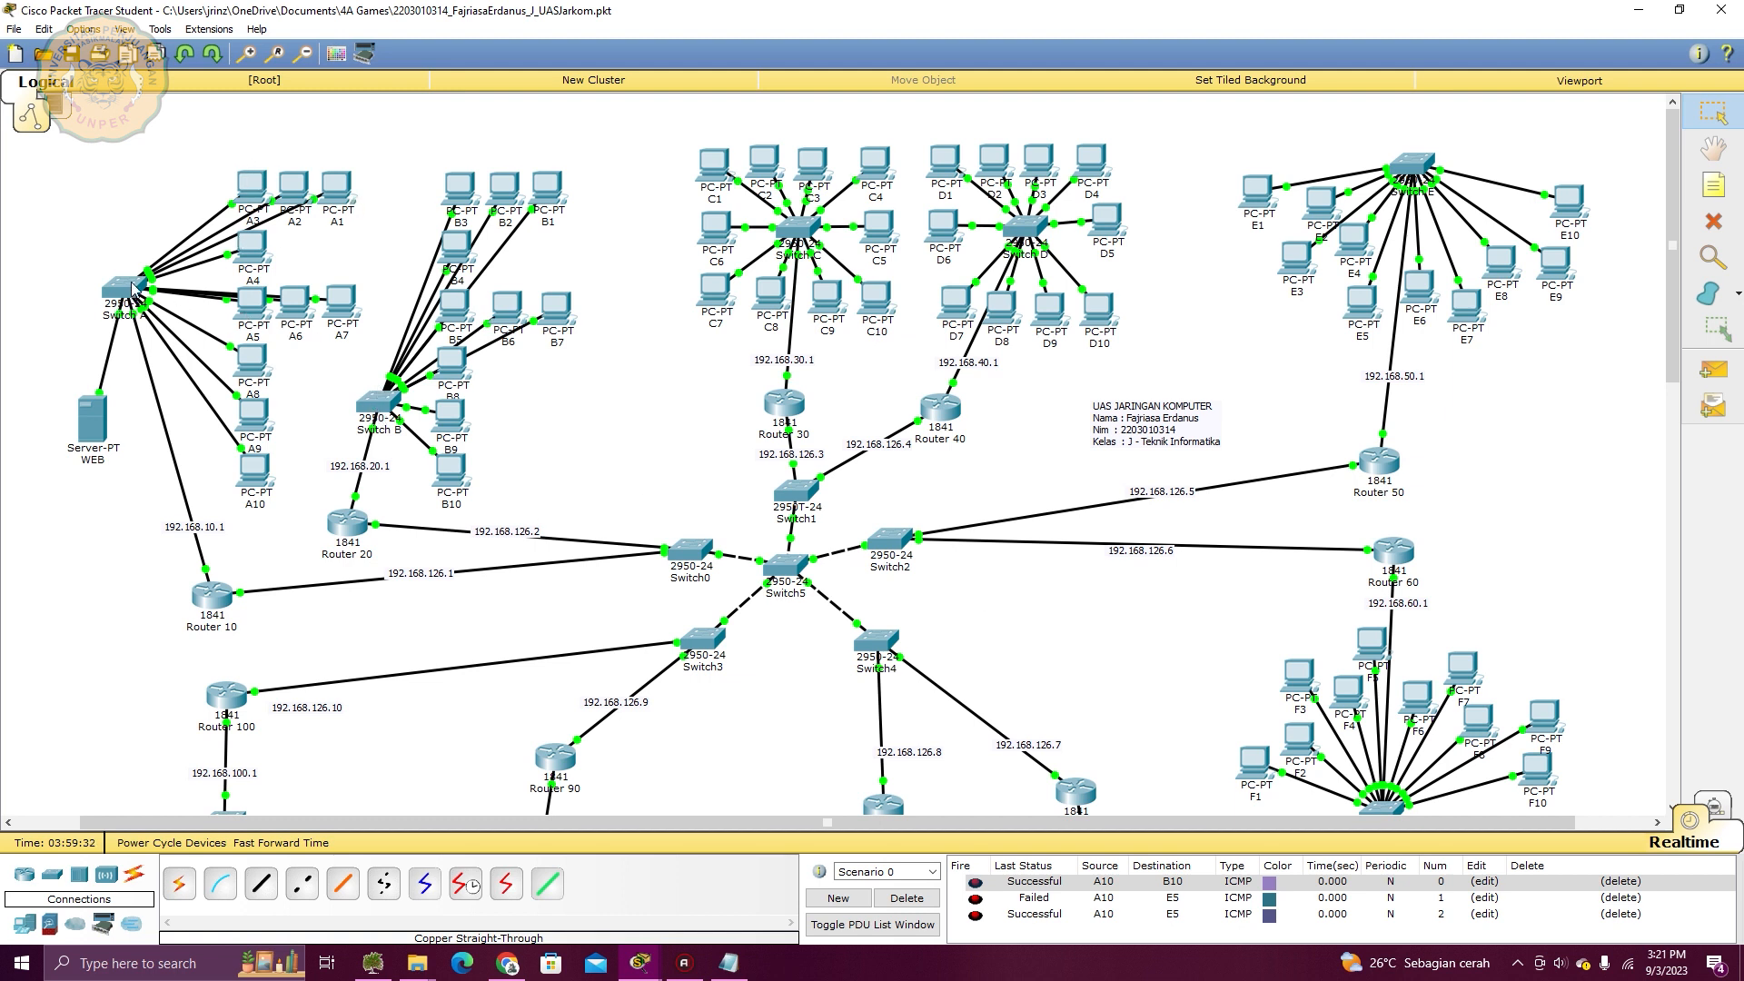
pyautogui.moveTo(134, 291); pyautogui.dragTo(98, 265)
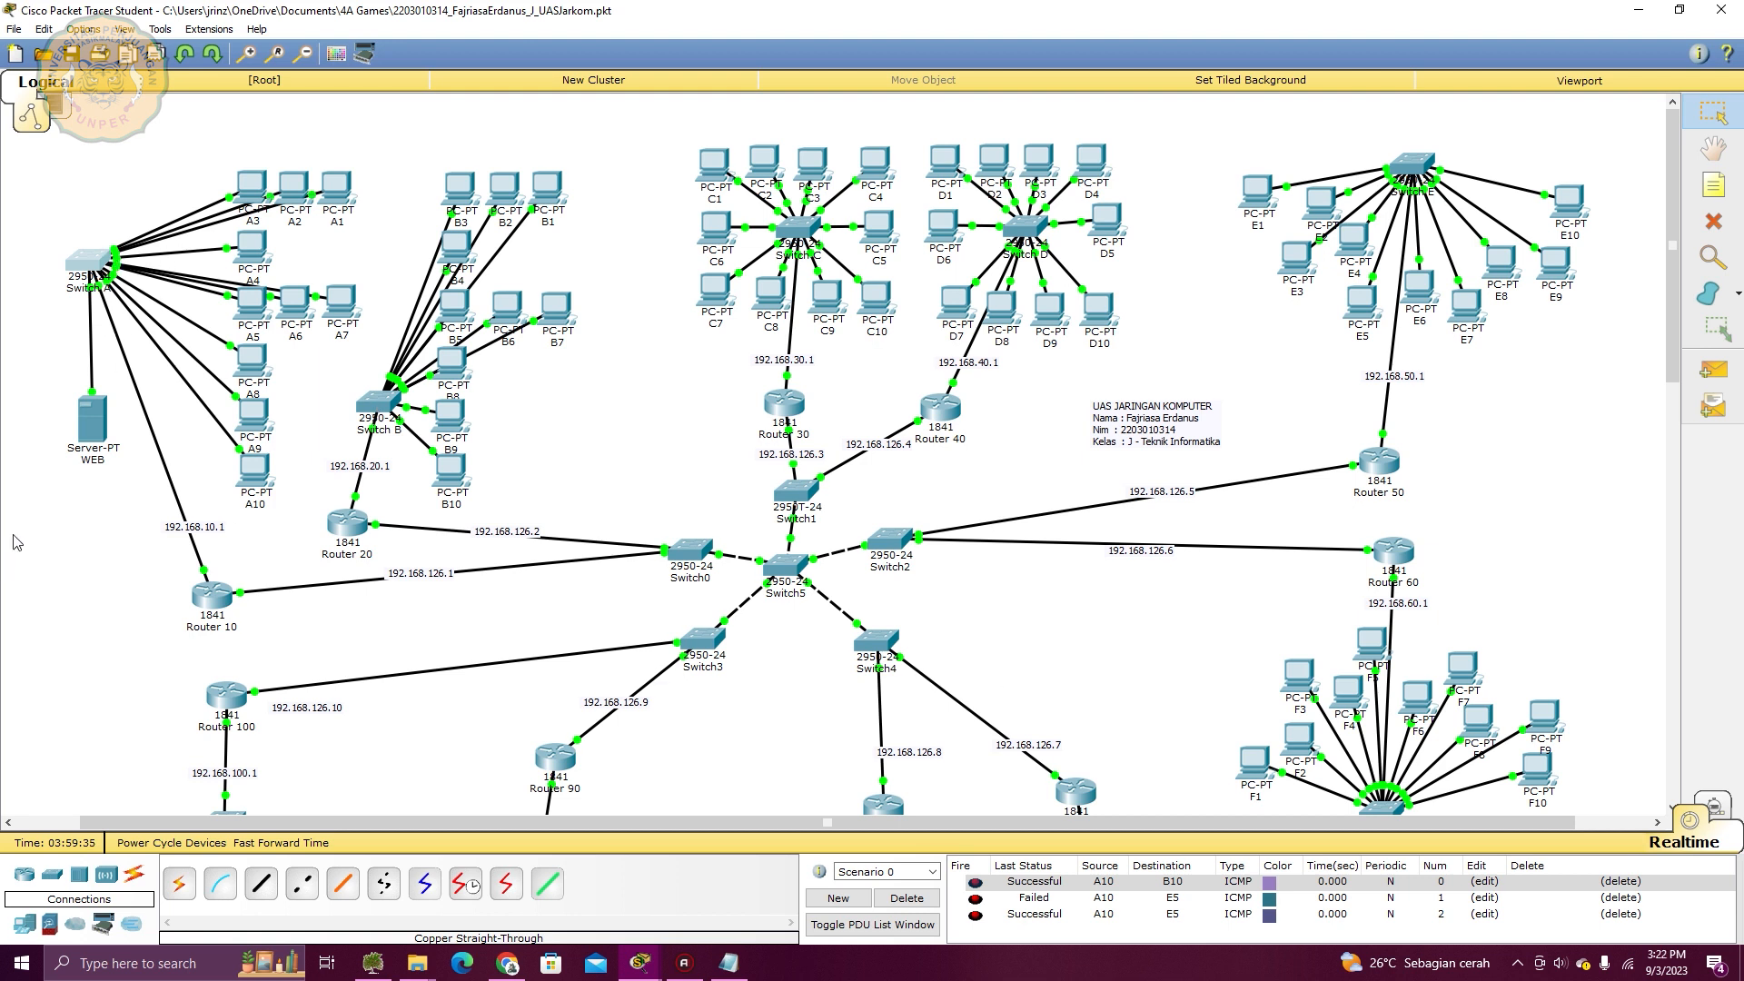
pyautogui.moveTo(218, 604); pyautogui.dragTo(218, 591)
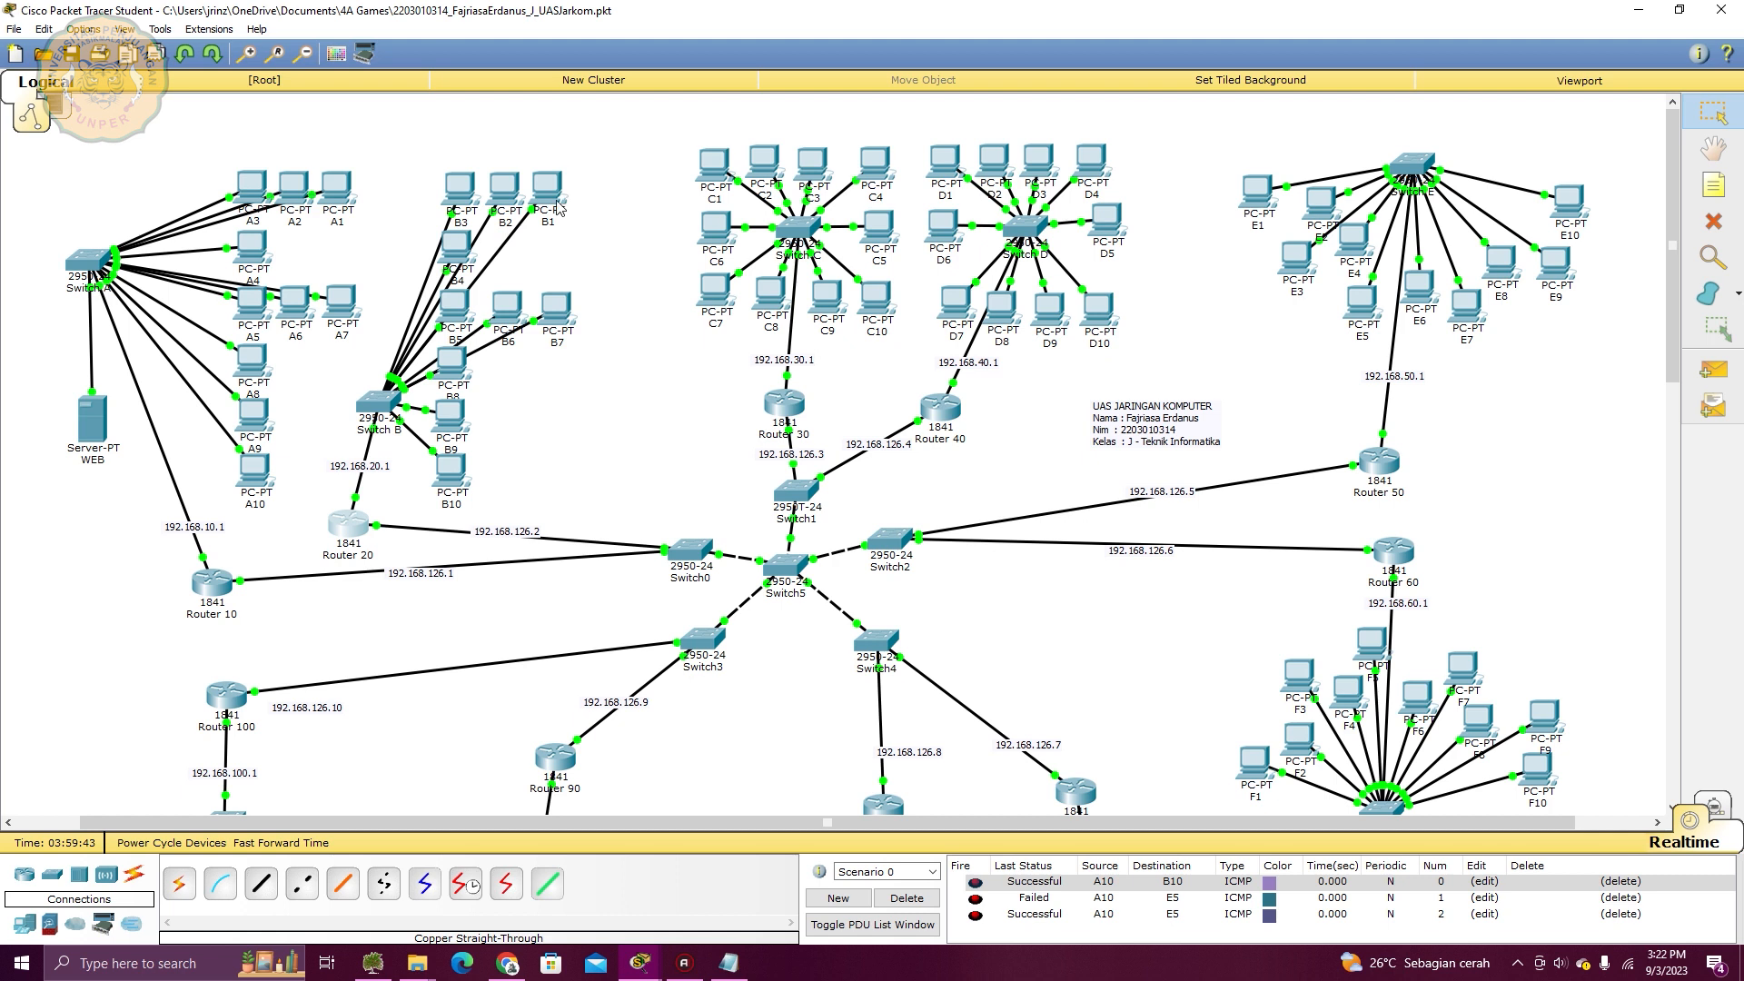
pyautogui.moveTo(214, 601)
pyautogui.mouseDown()
pyautogui.moveTo(239, 623)
pyautogui.moveTo(225, 611)
pyautogui.mouseUp()
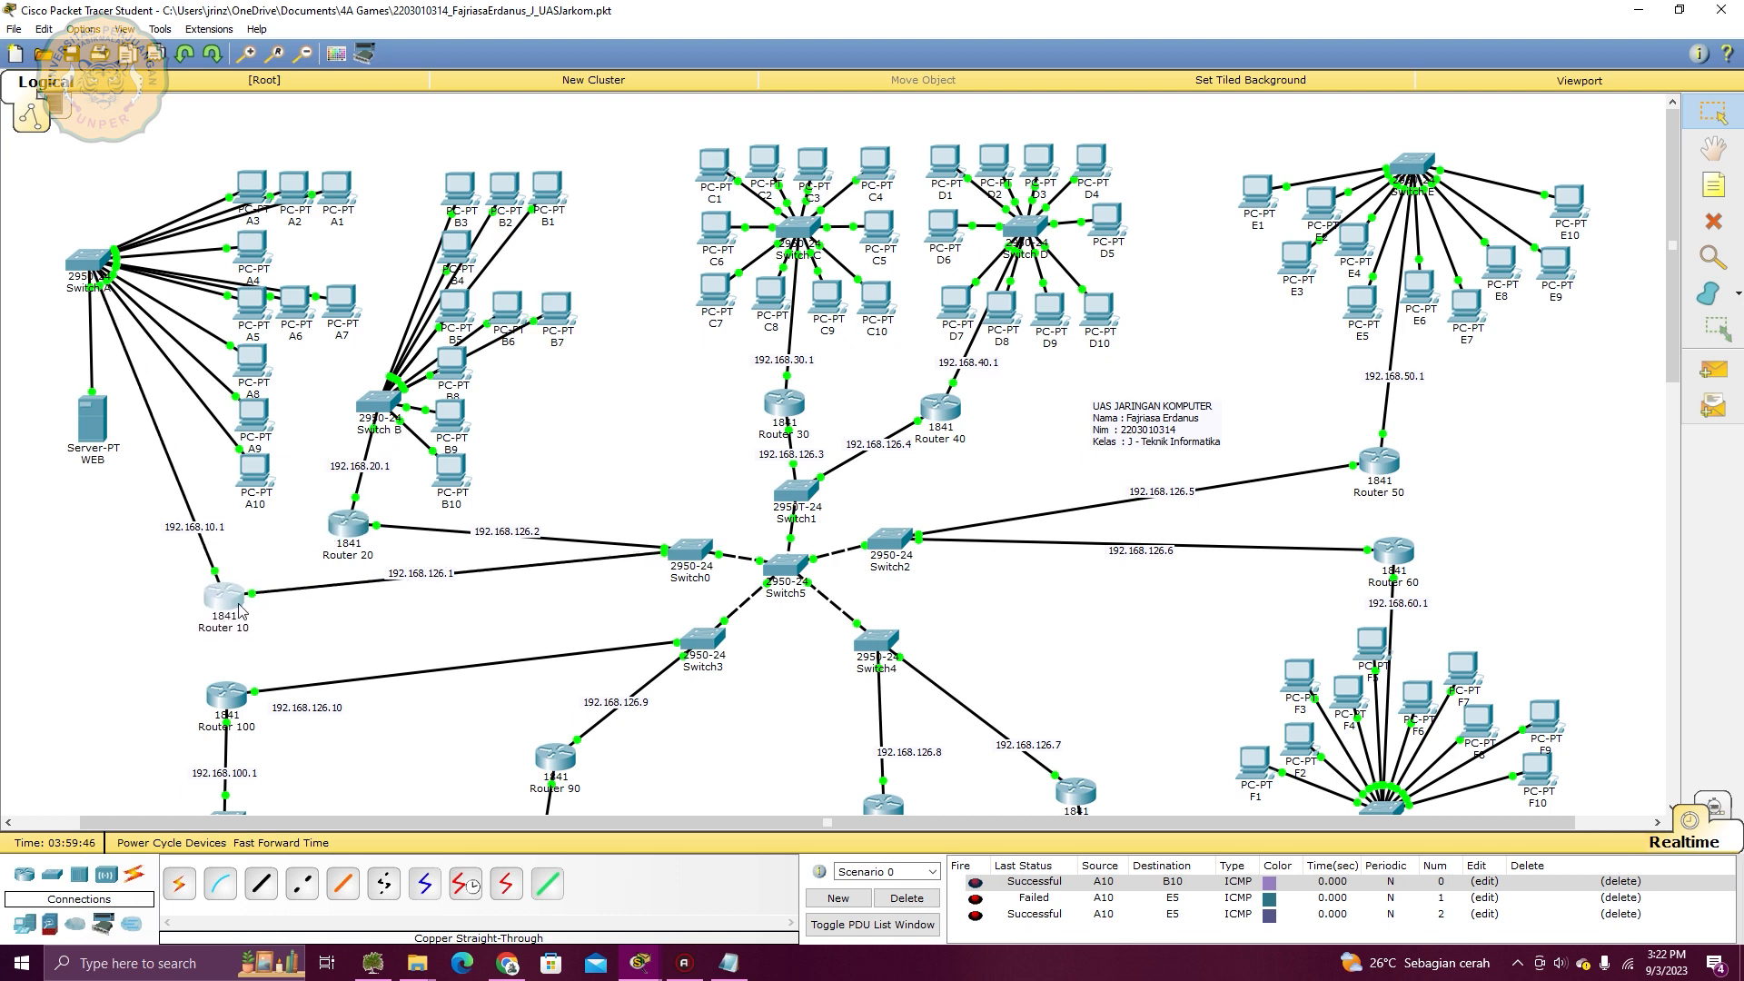
pyautogui.moveTo(351, 536); pyautogui.dragTo(352, 529)
# Check the IP settings of FastEthernet0/1 and FastEthernet0/0 on Router 10
pyautogui.click(224, 595)
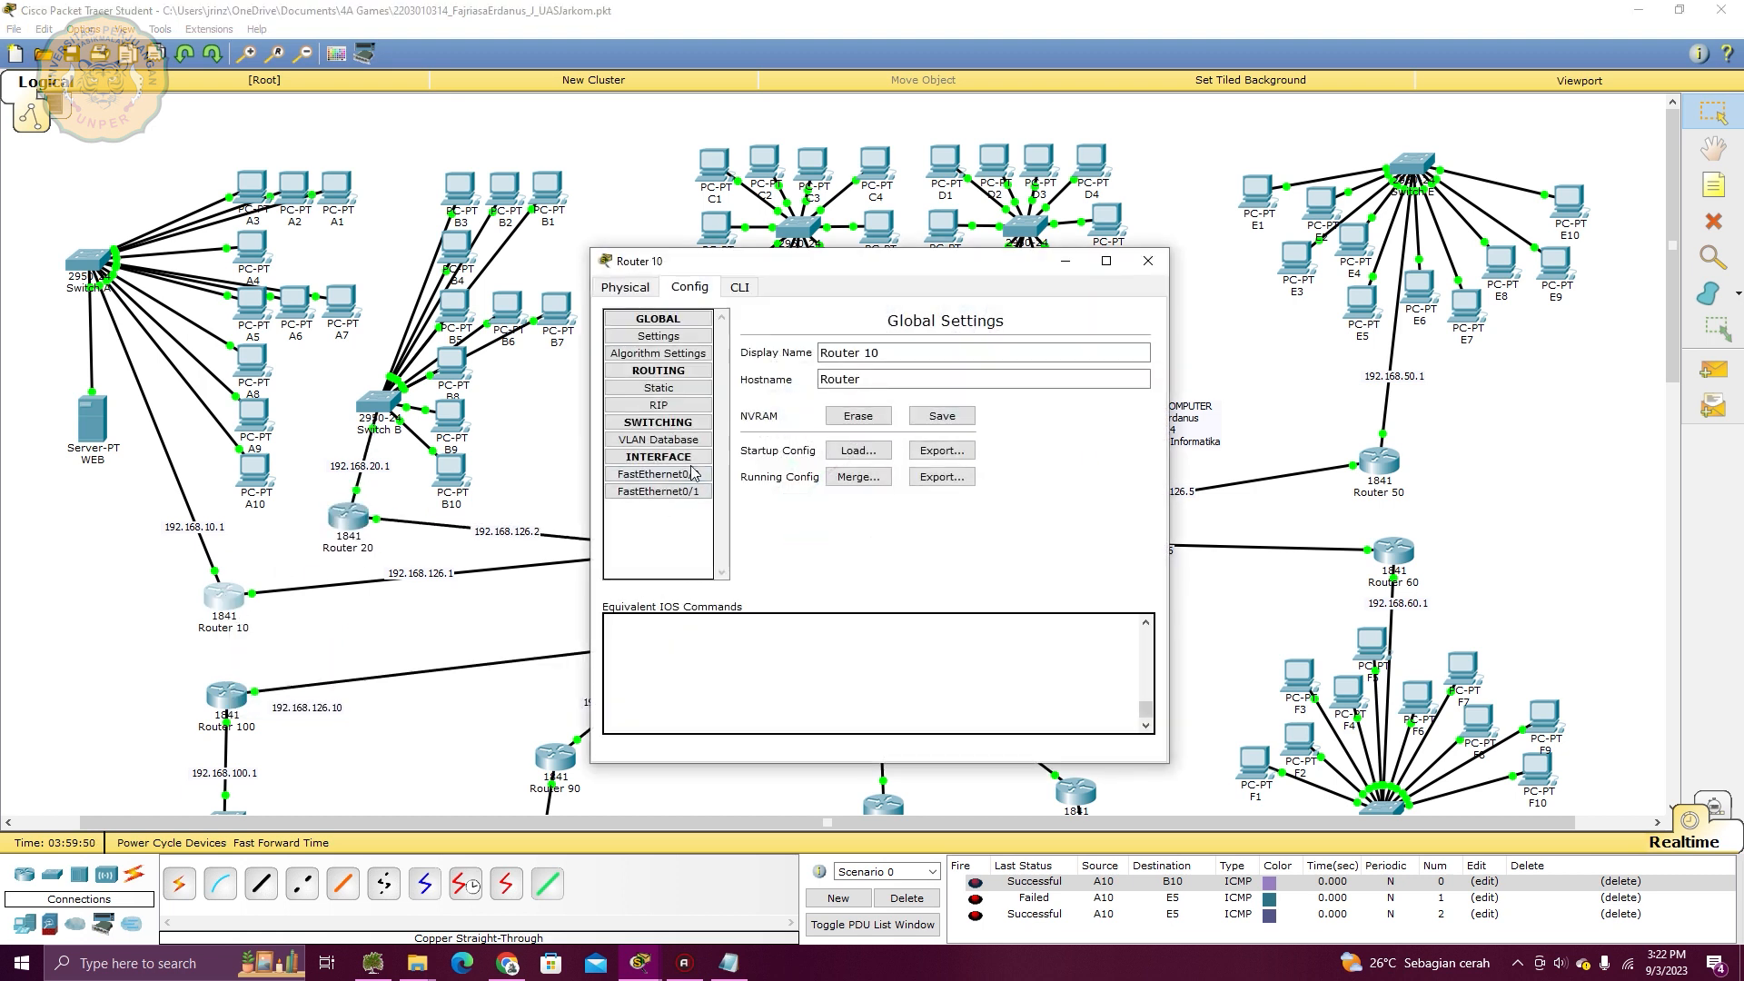
pyautogui.click(684, 491)
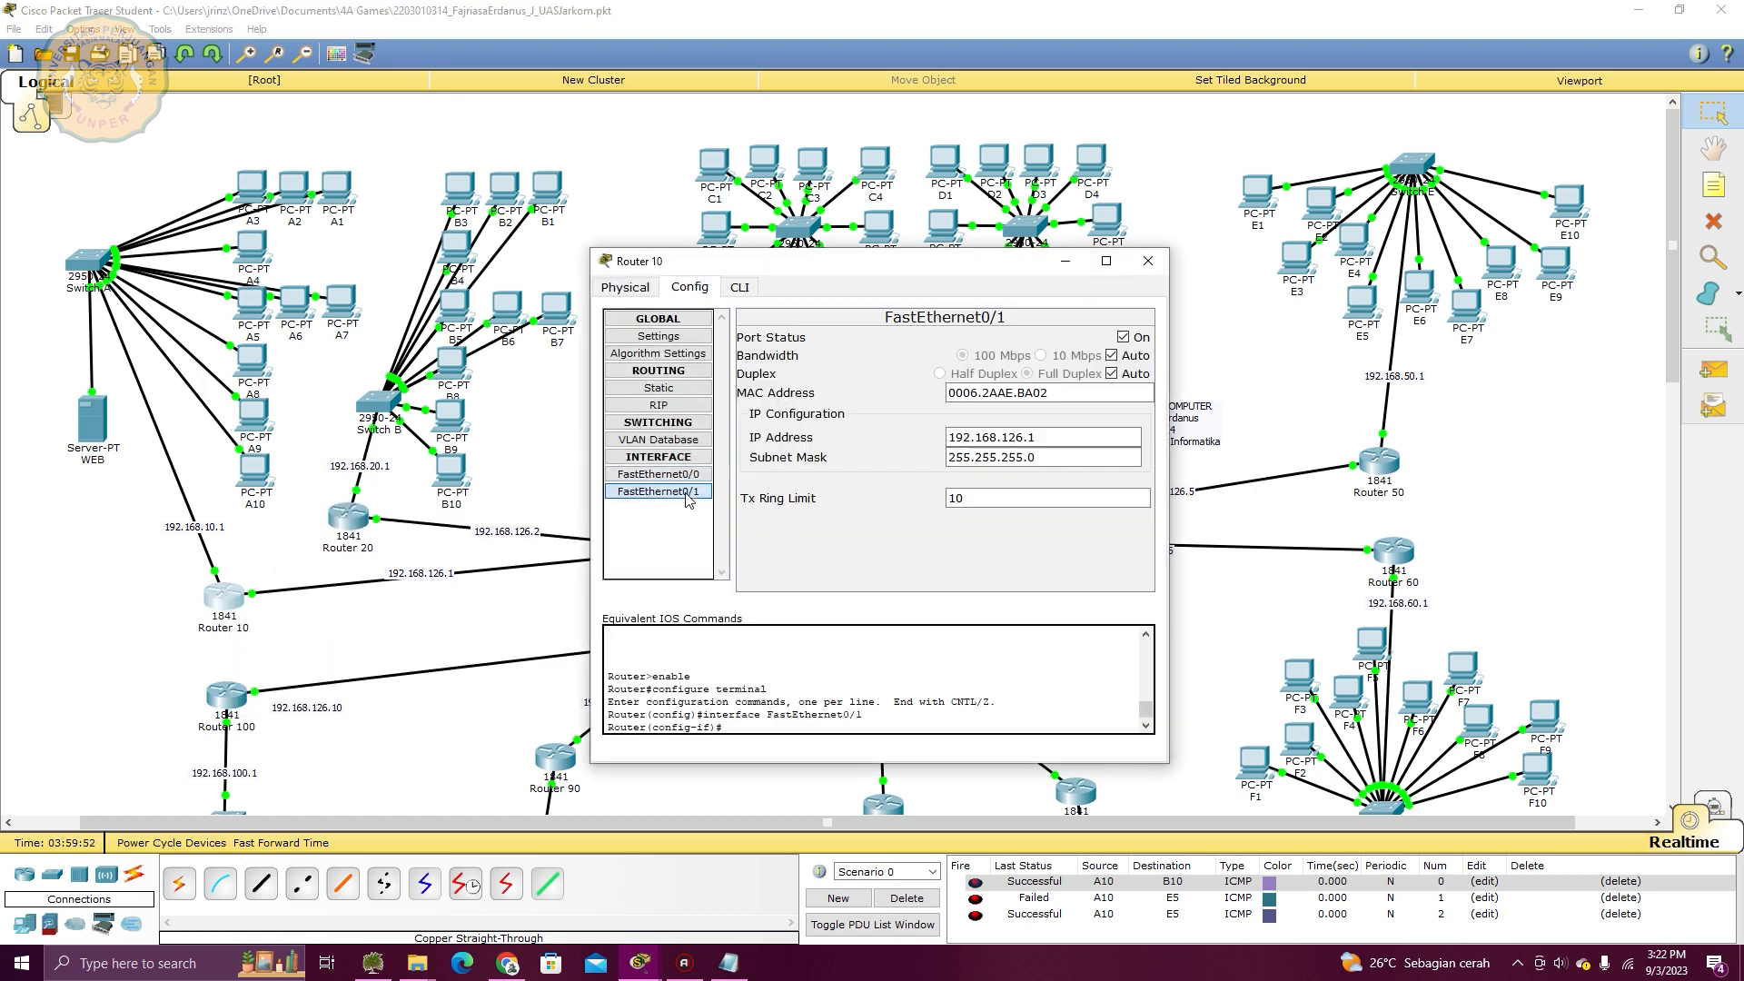
pyautogui.click(686, 474)
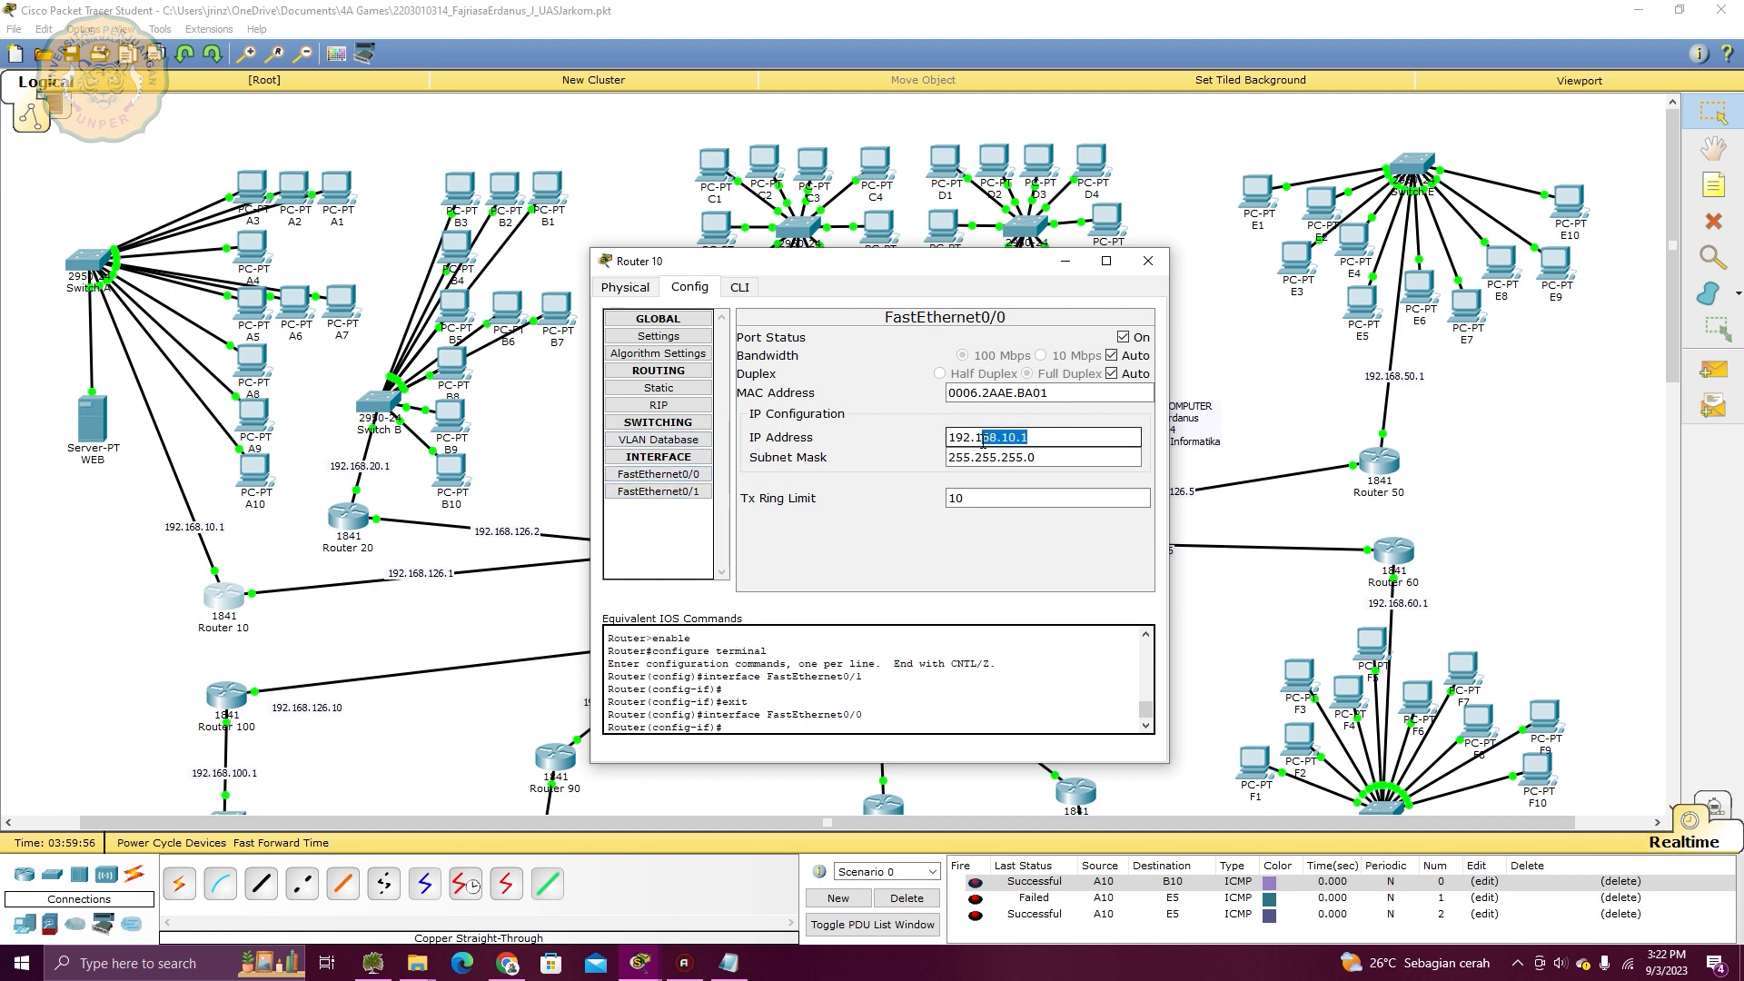
pyautogui.click(685, 497)
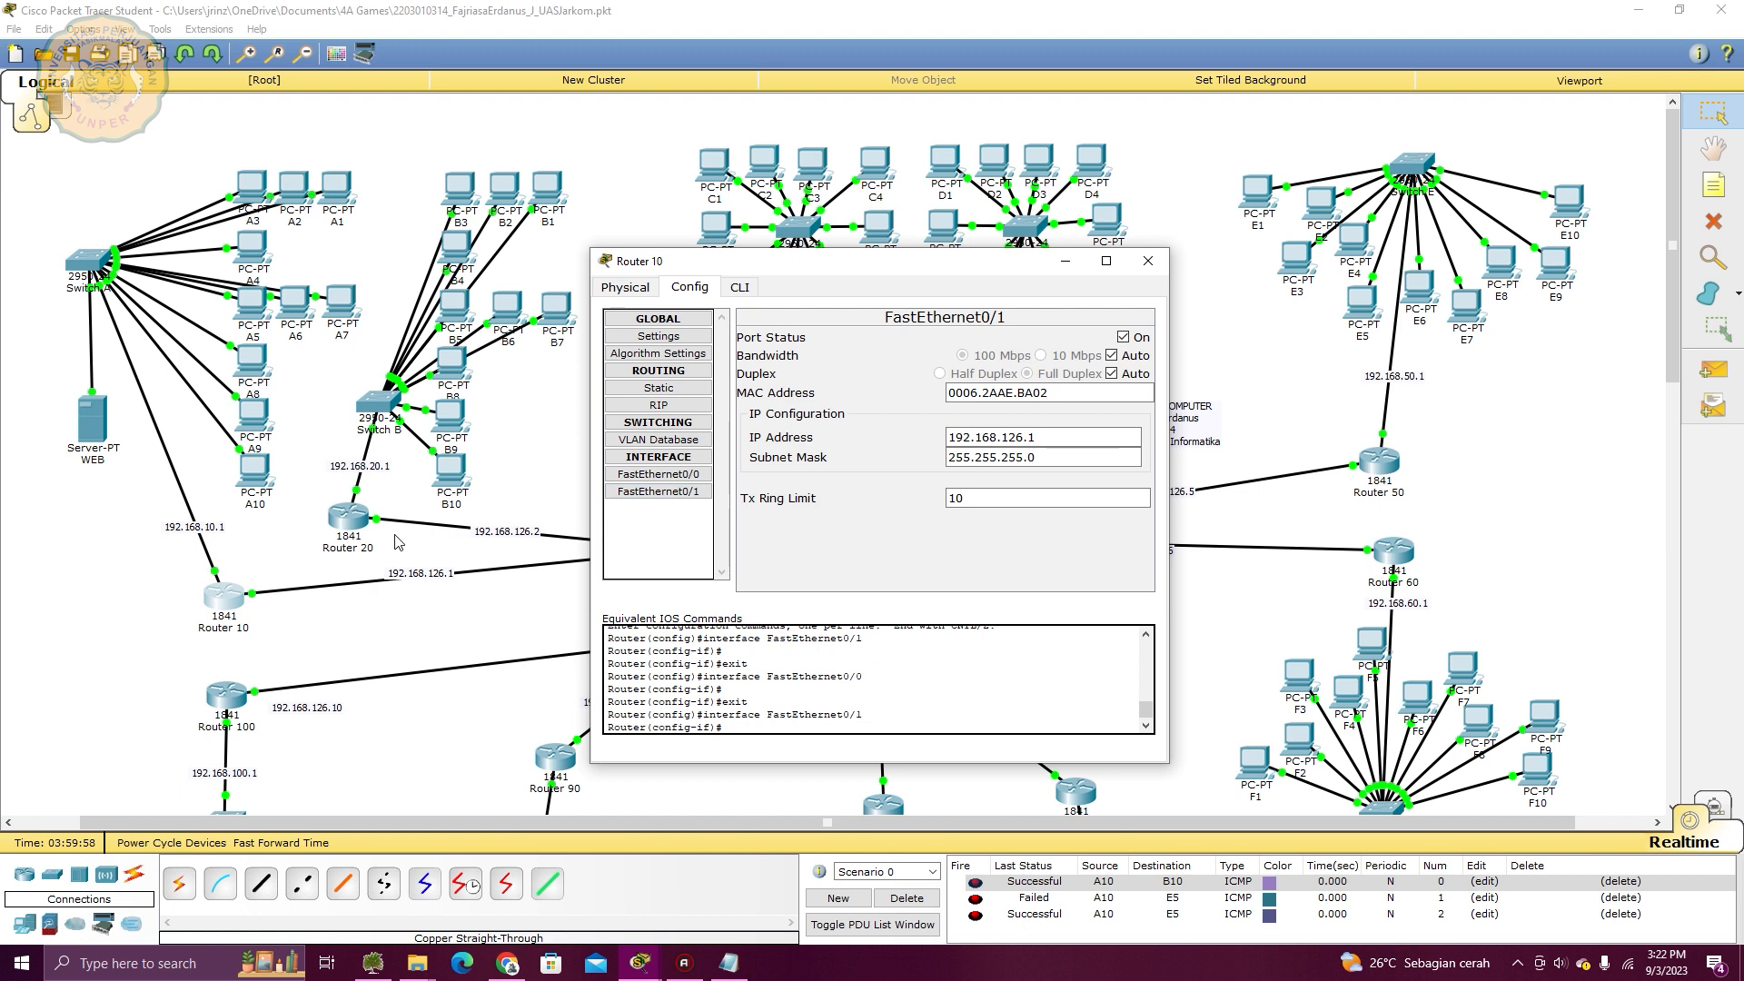
pyautogui.moveTo(935, 268); pyautogui.dragTo(1197, 296)
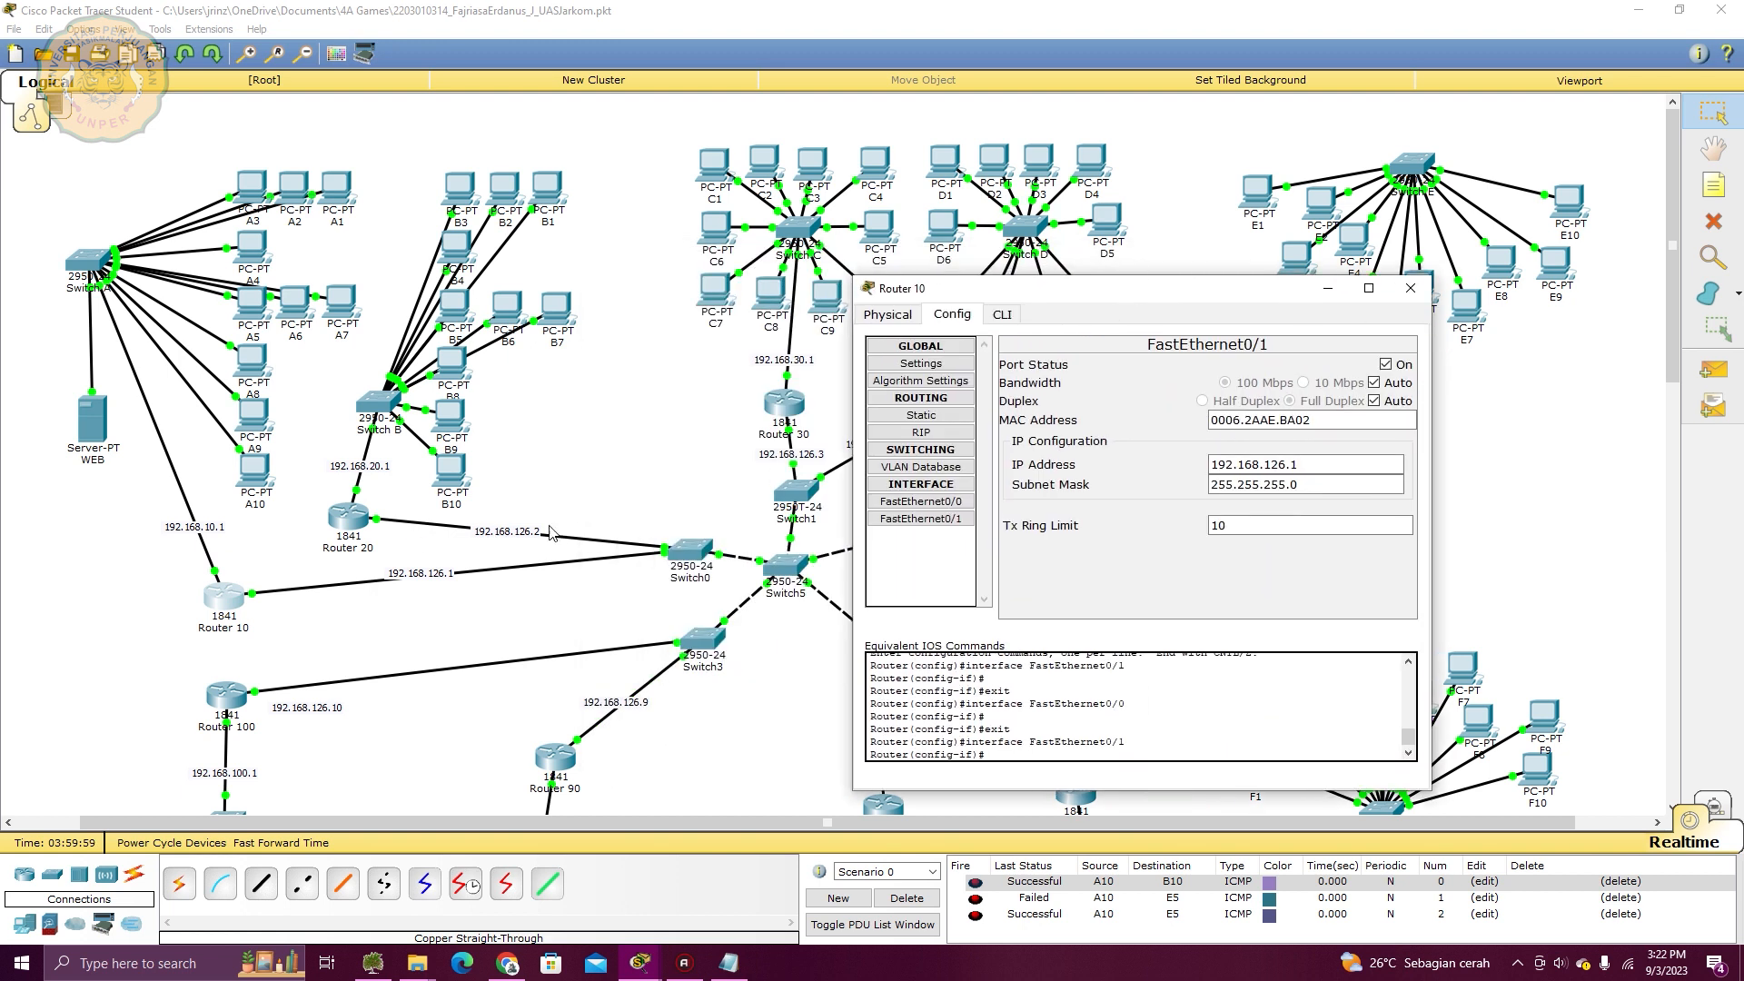
pyautogui.click(296, 596)
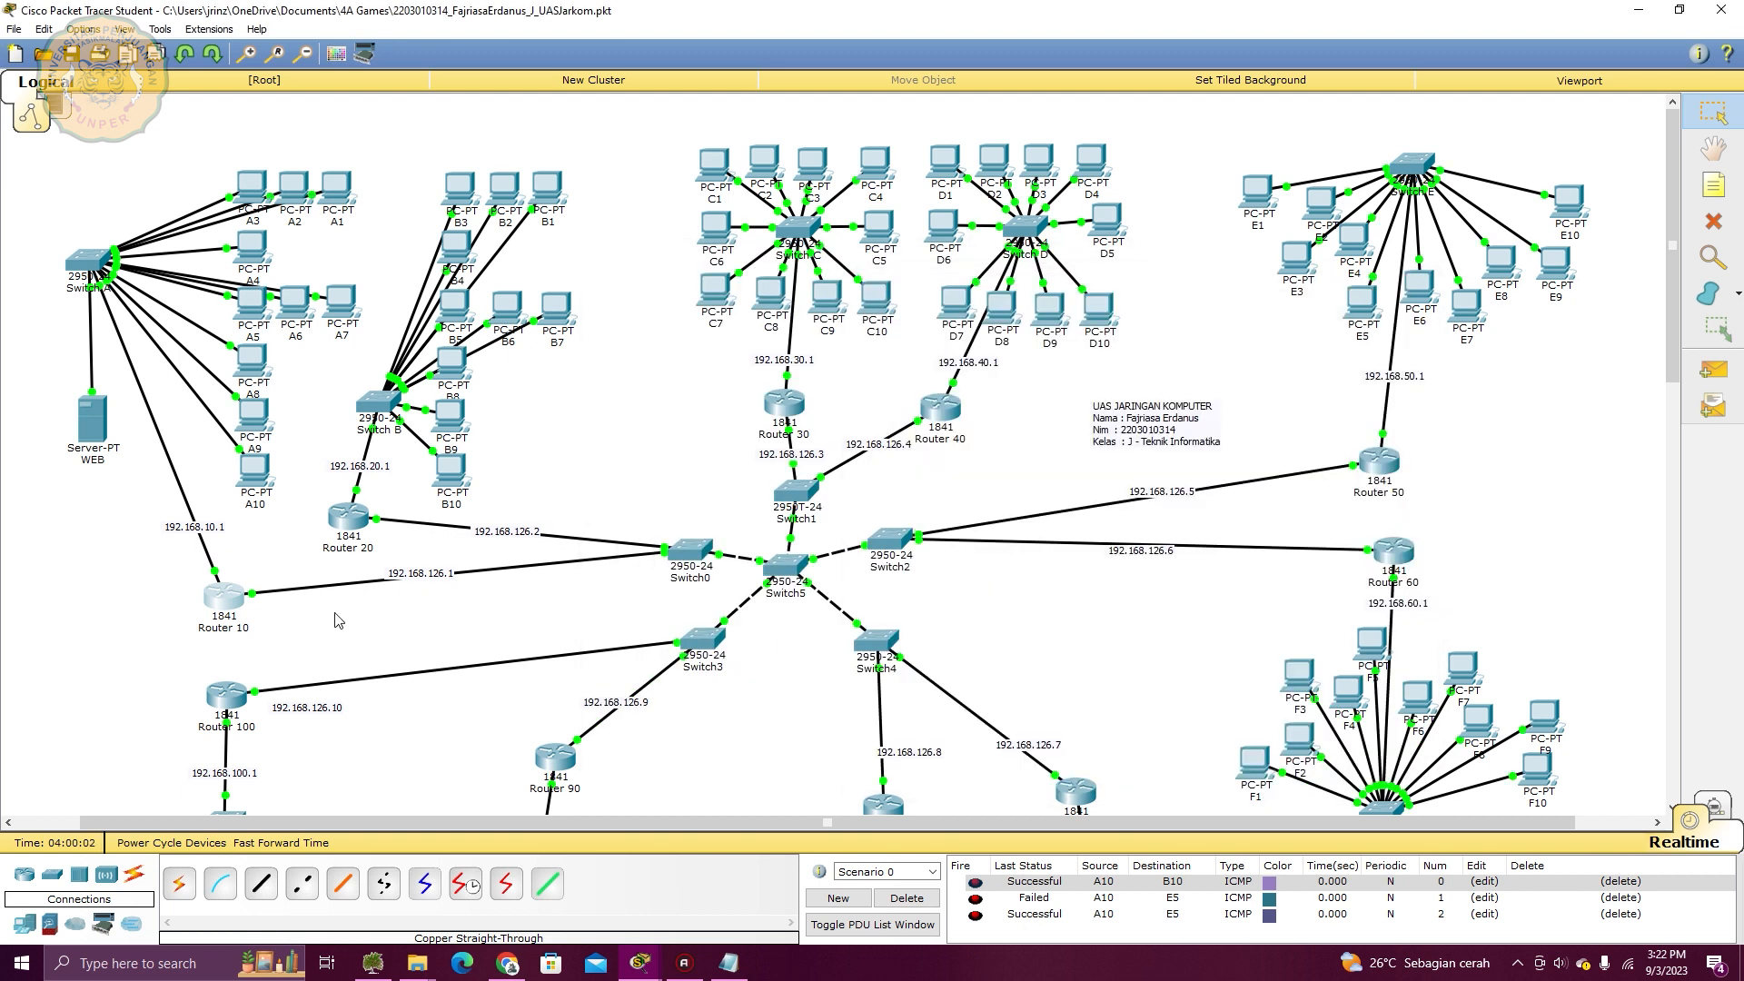
# Review the static routes of Router 10 and nudge Switch B slightly up and to the left
pyautogui.click(227, 608)
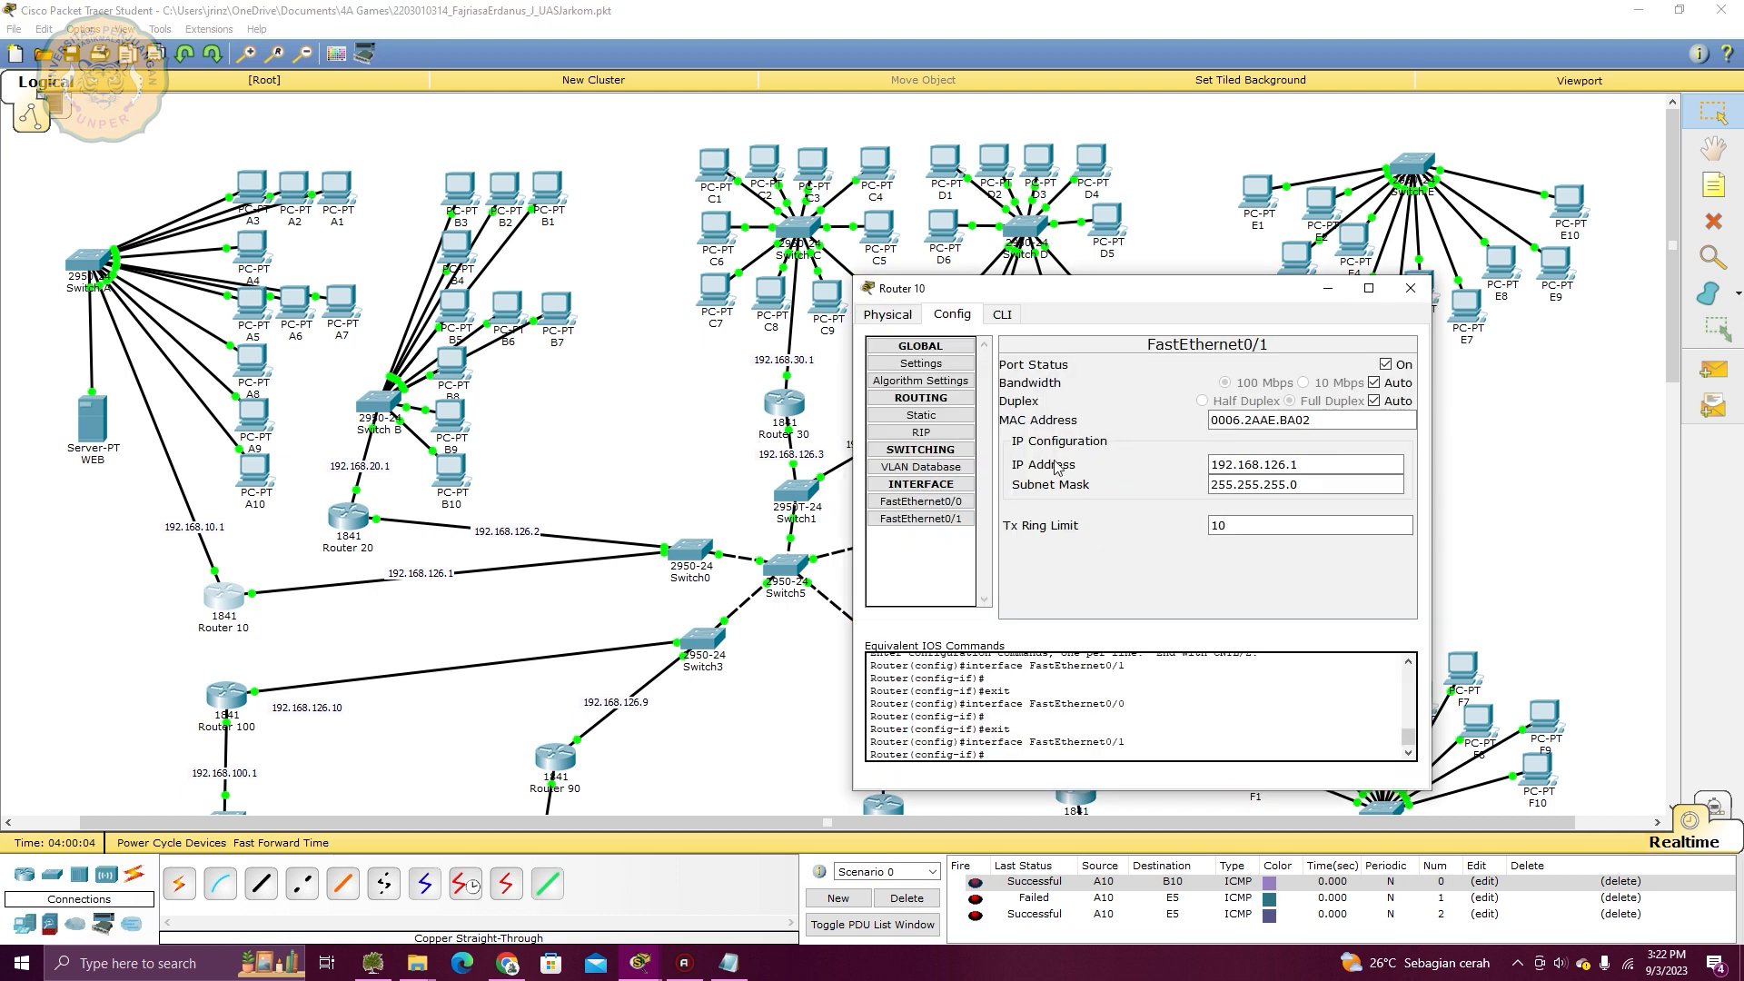
pyautogui.click(941, 422)
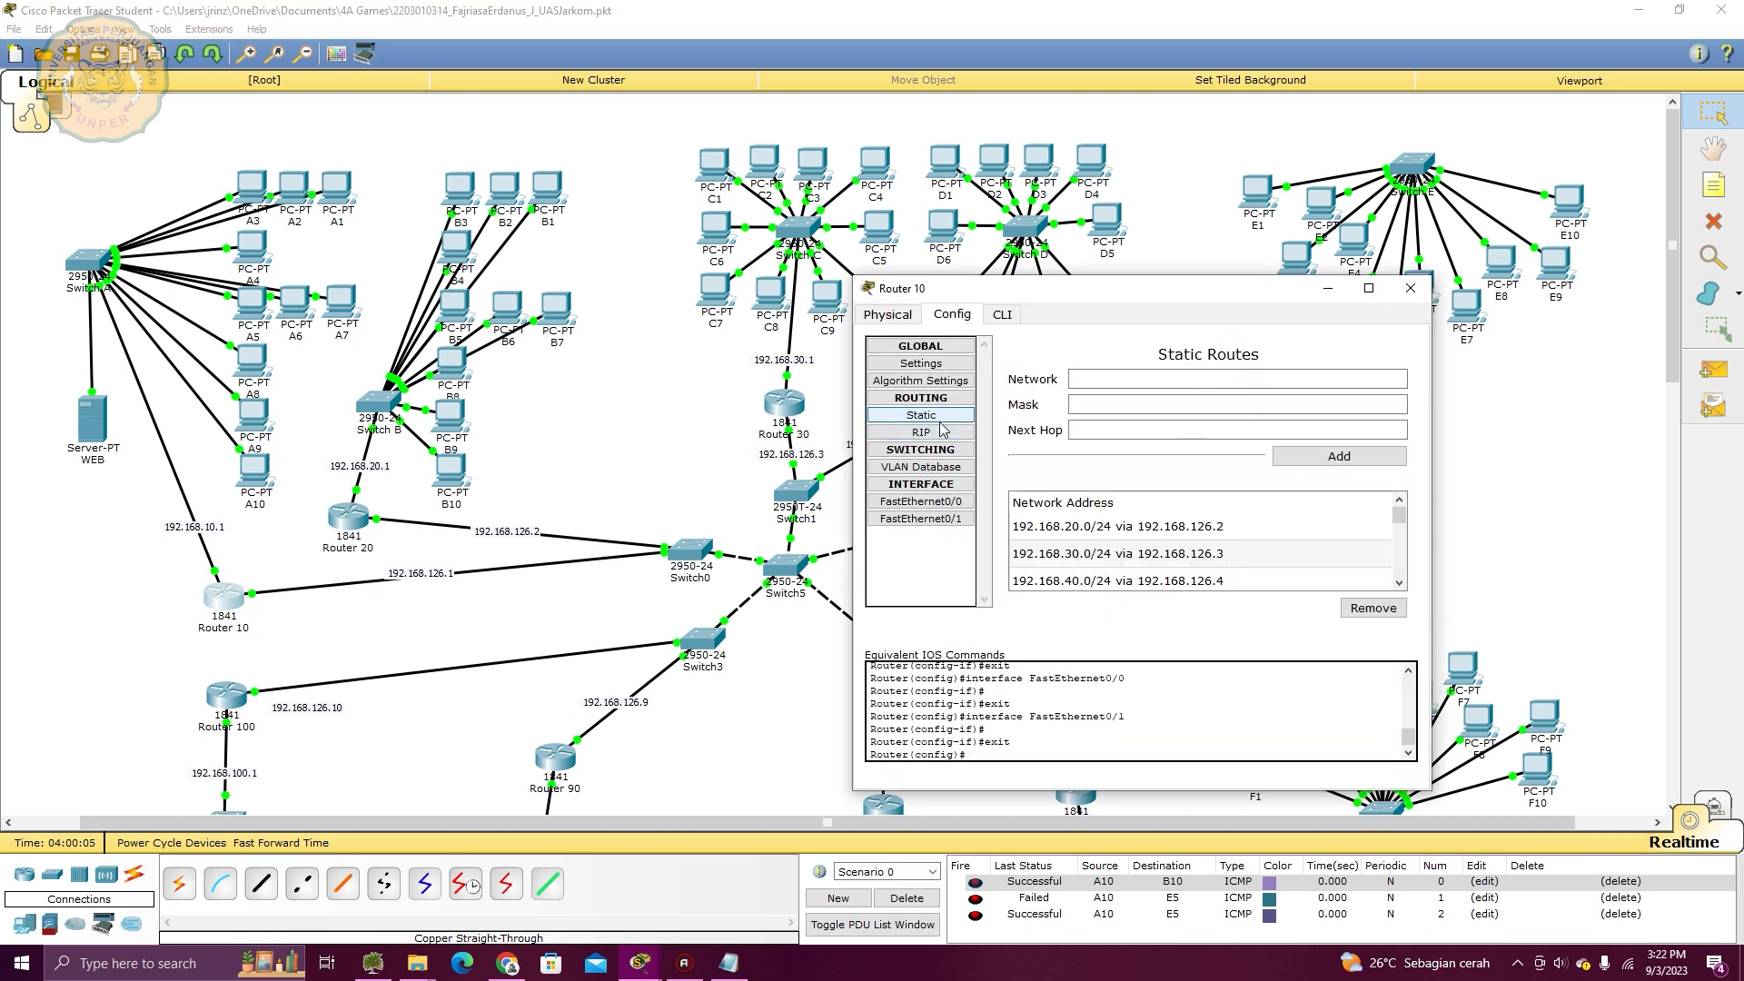
pyautogui.click(1197, 372)
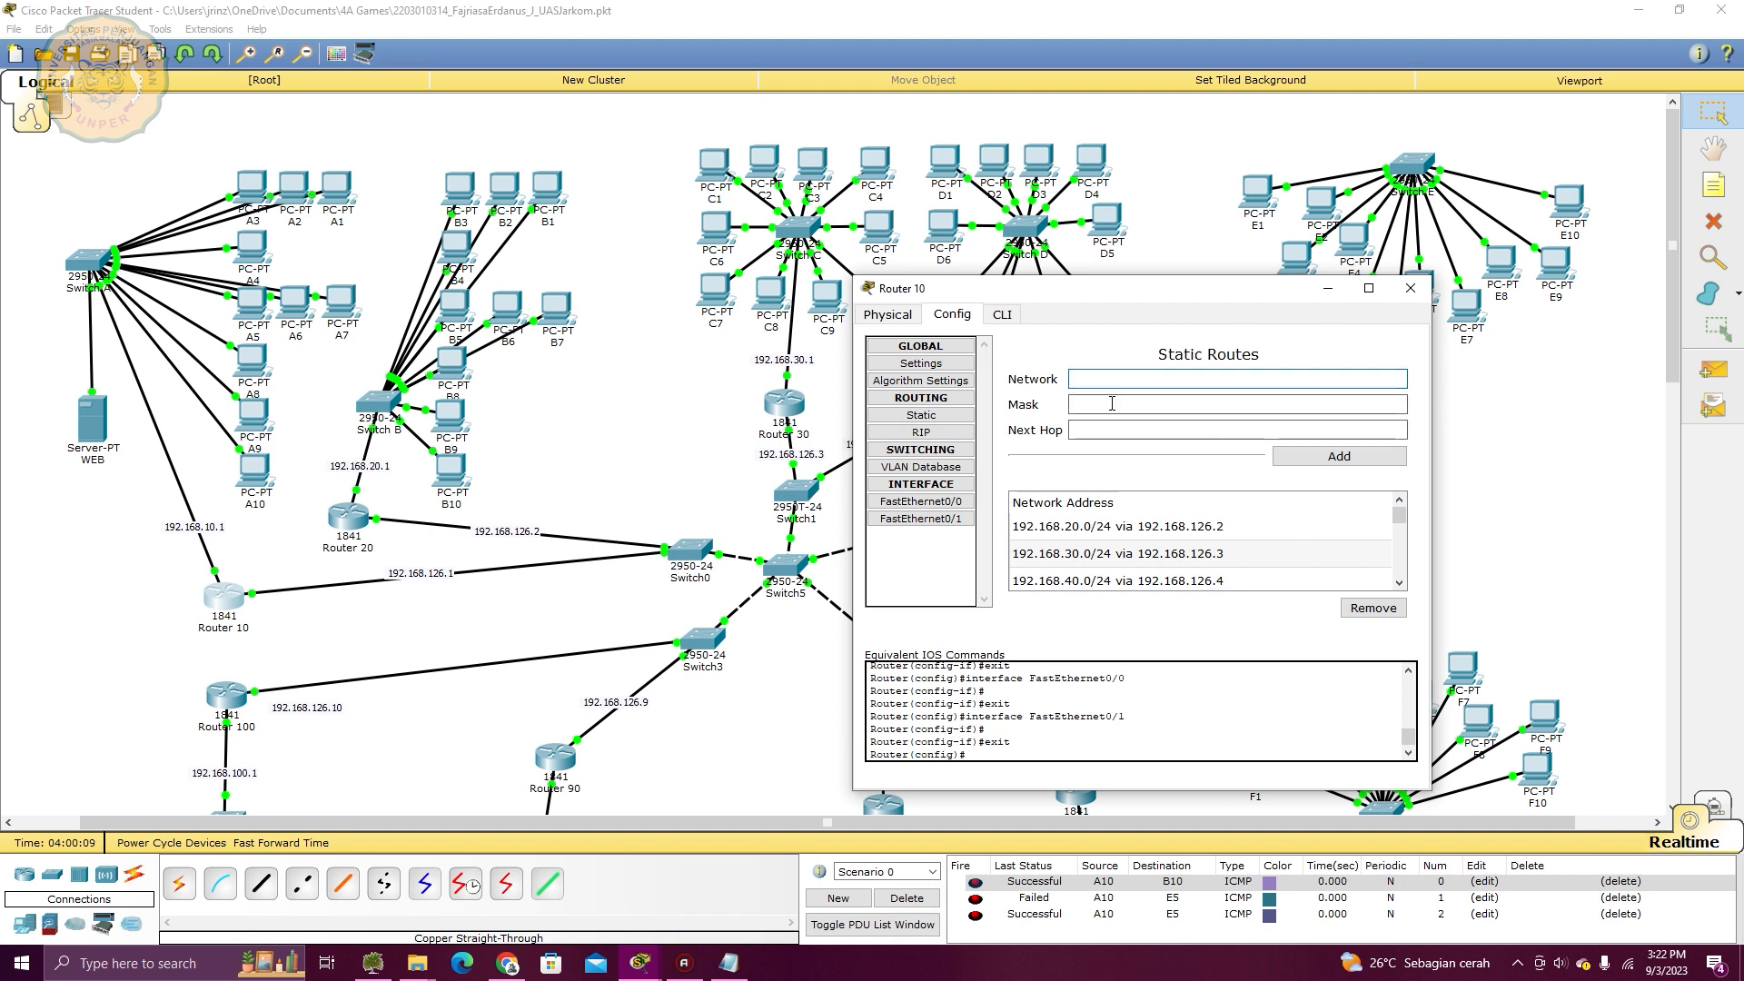
pyautogui.moveTo(385, 411); pyautogui.dragTo(380, 405)
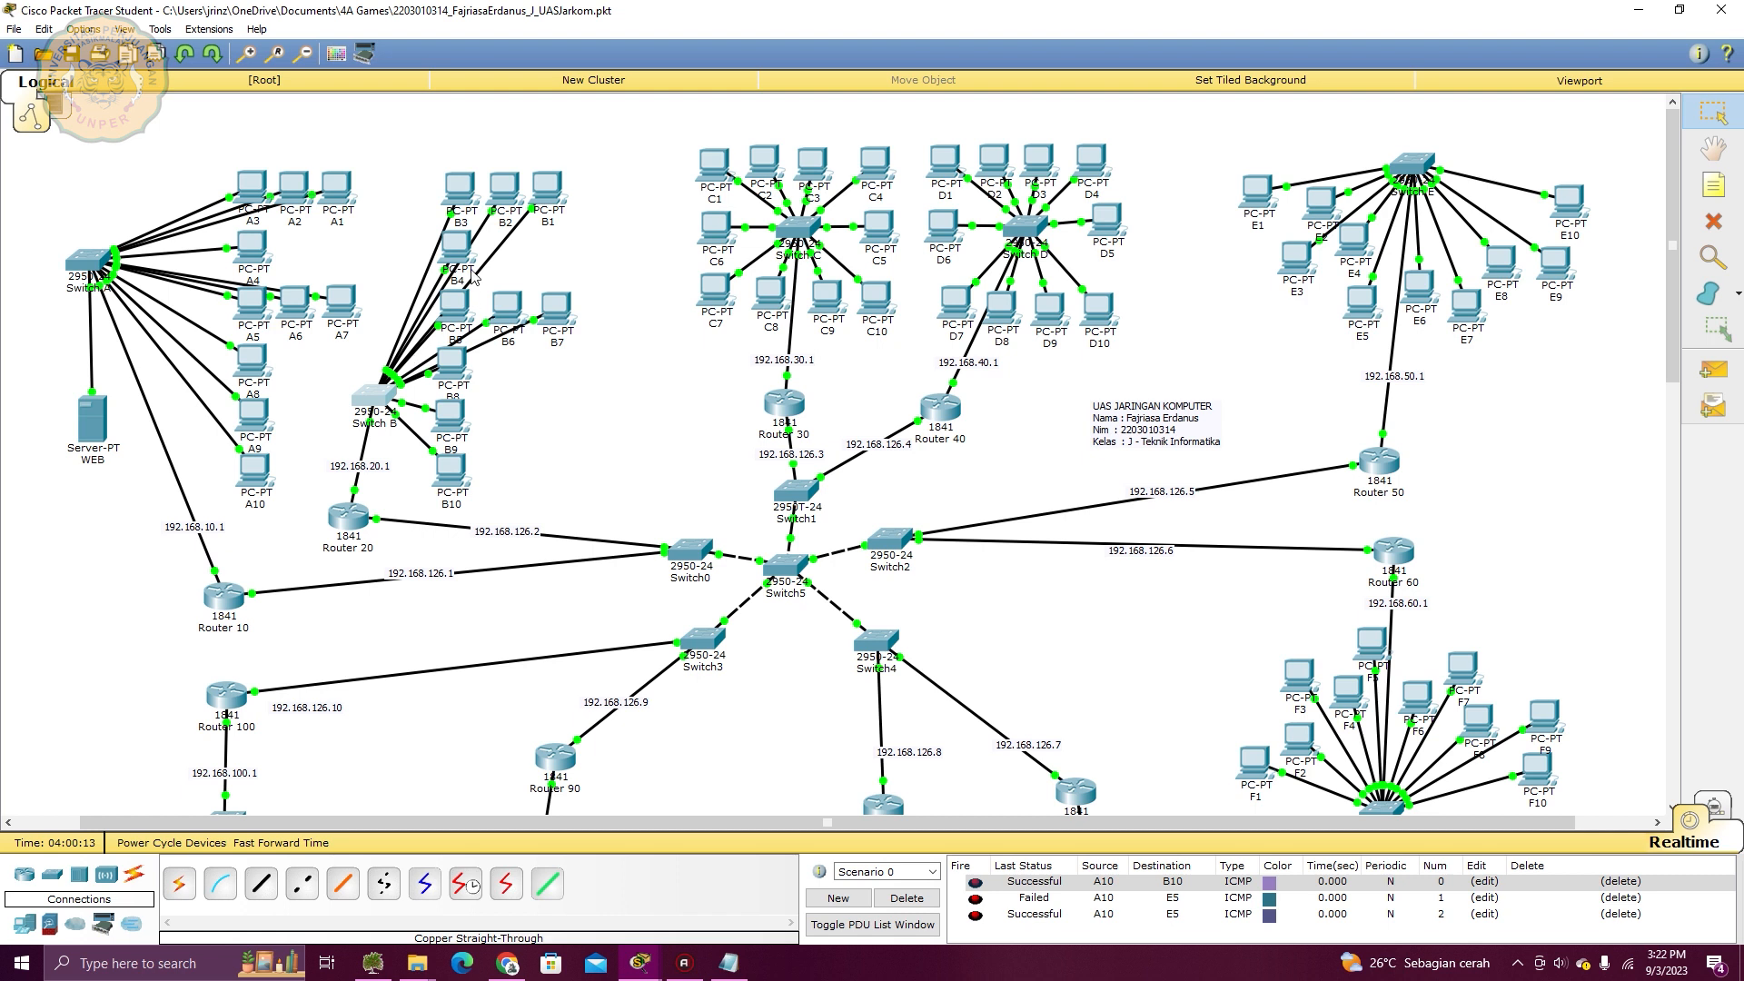
pyautogui.hotkey('alt', 'Tab')
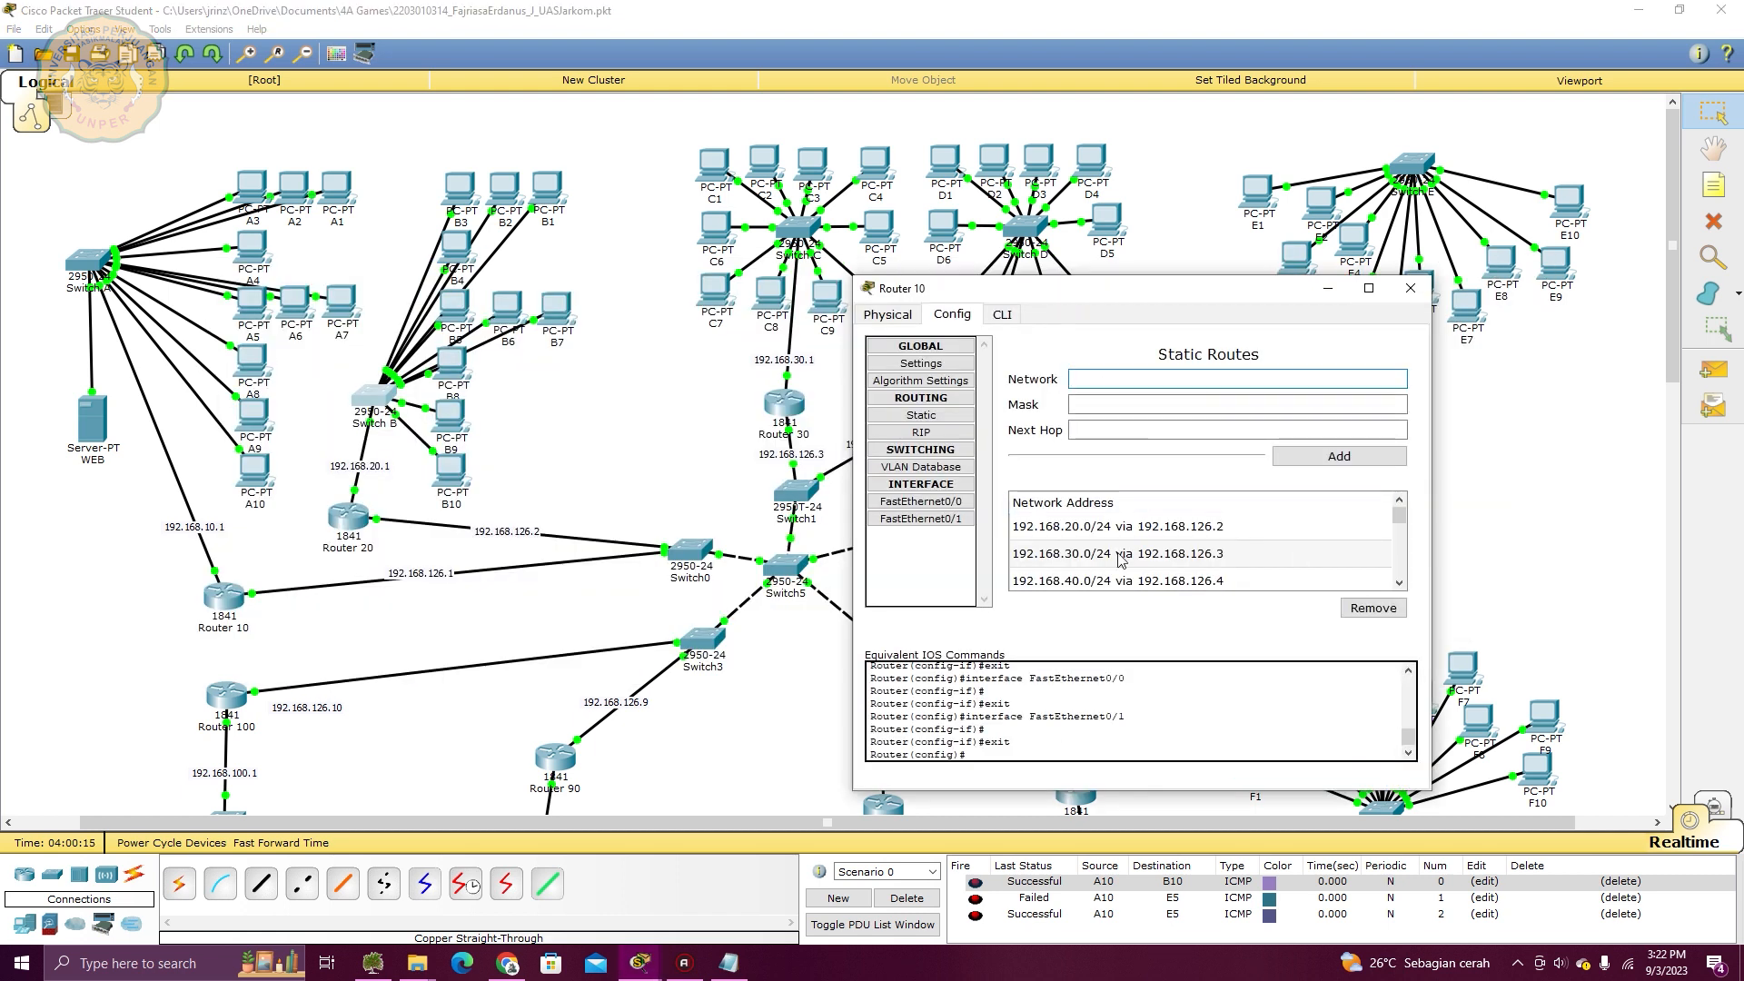
pyautogui.click(1083, 537)
pyautogui.click(1135, 406)
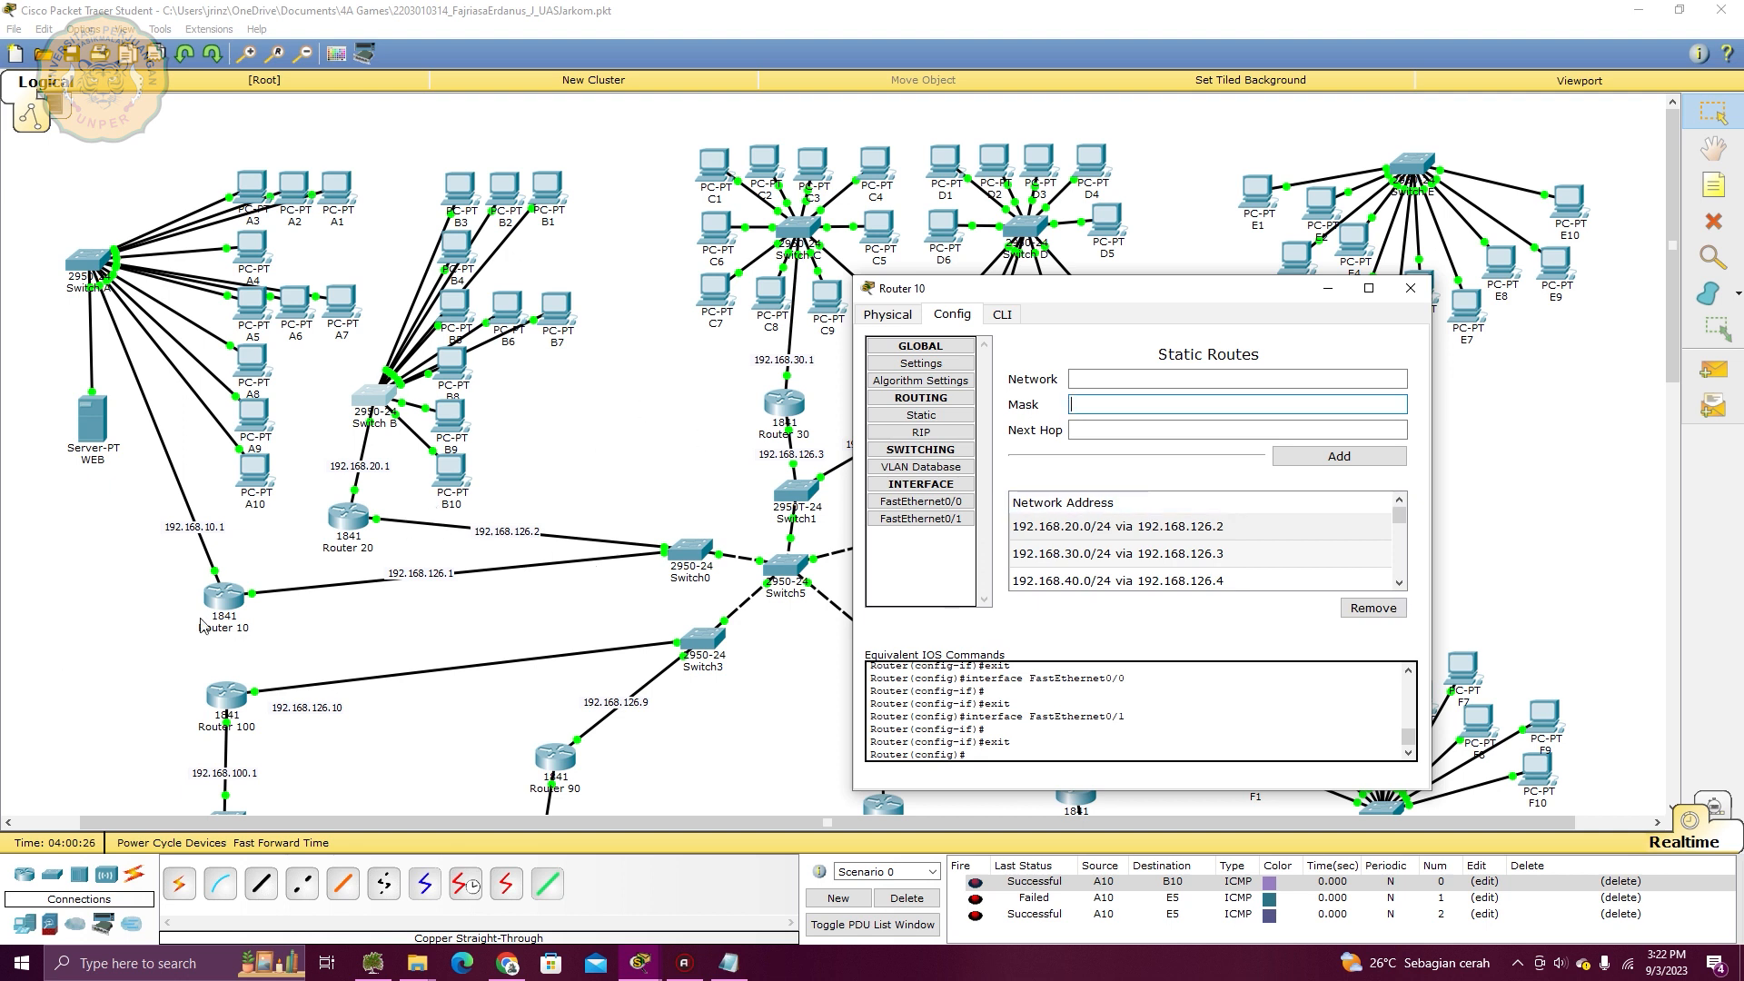
# Point out the 192.168.126.2 link label and check the FastEthernet0/1 IP settings of Router 20
pyautogui.click(514, 538)
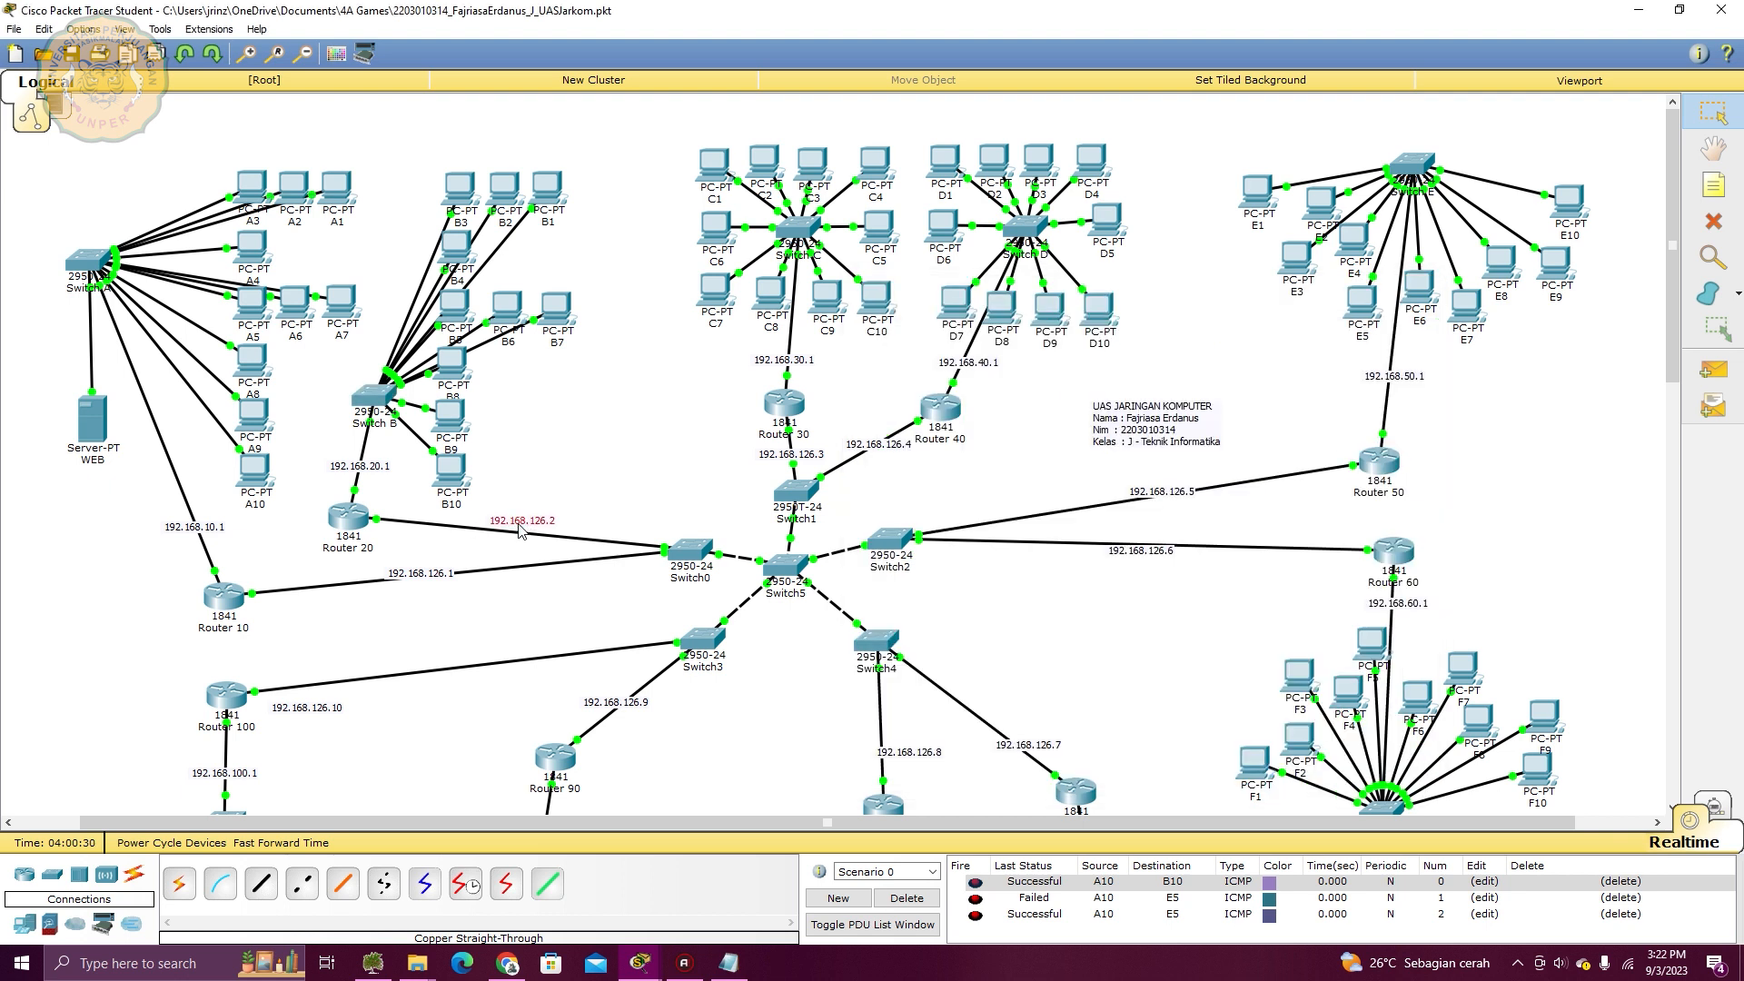
pyautogui.moveTo(519, 536); pyautogui.dragTo(511, 543)
pyautogui.click(340, 527)
pyautogui.click(681, 492)
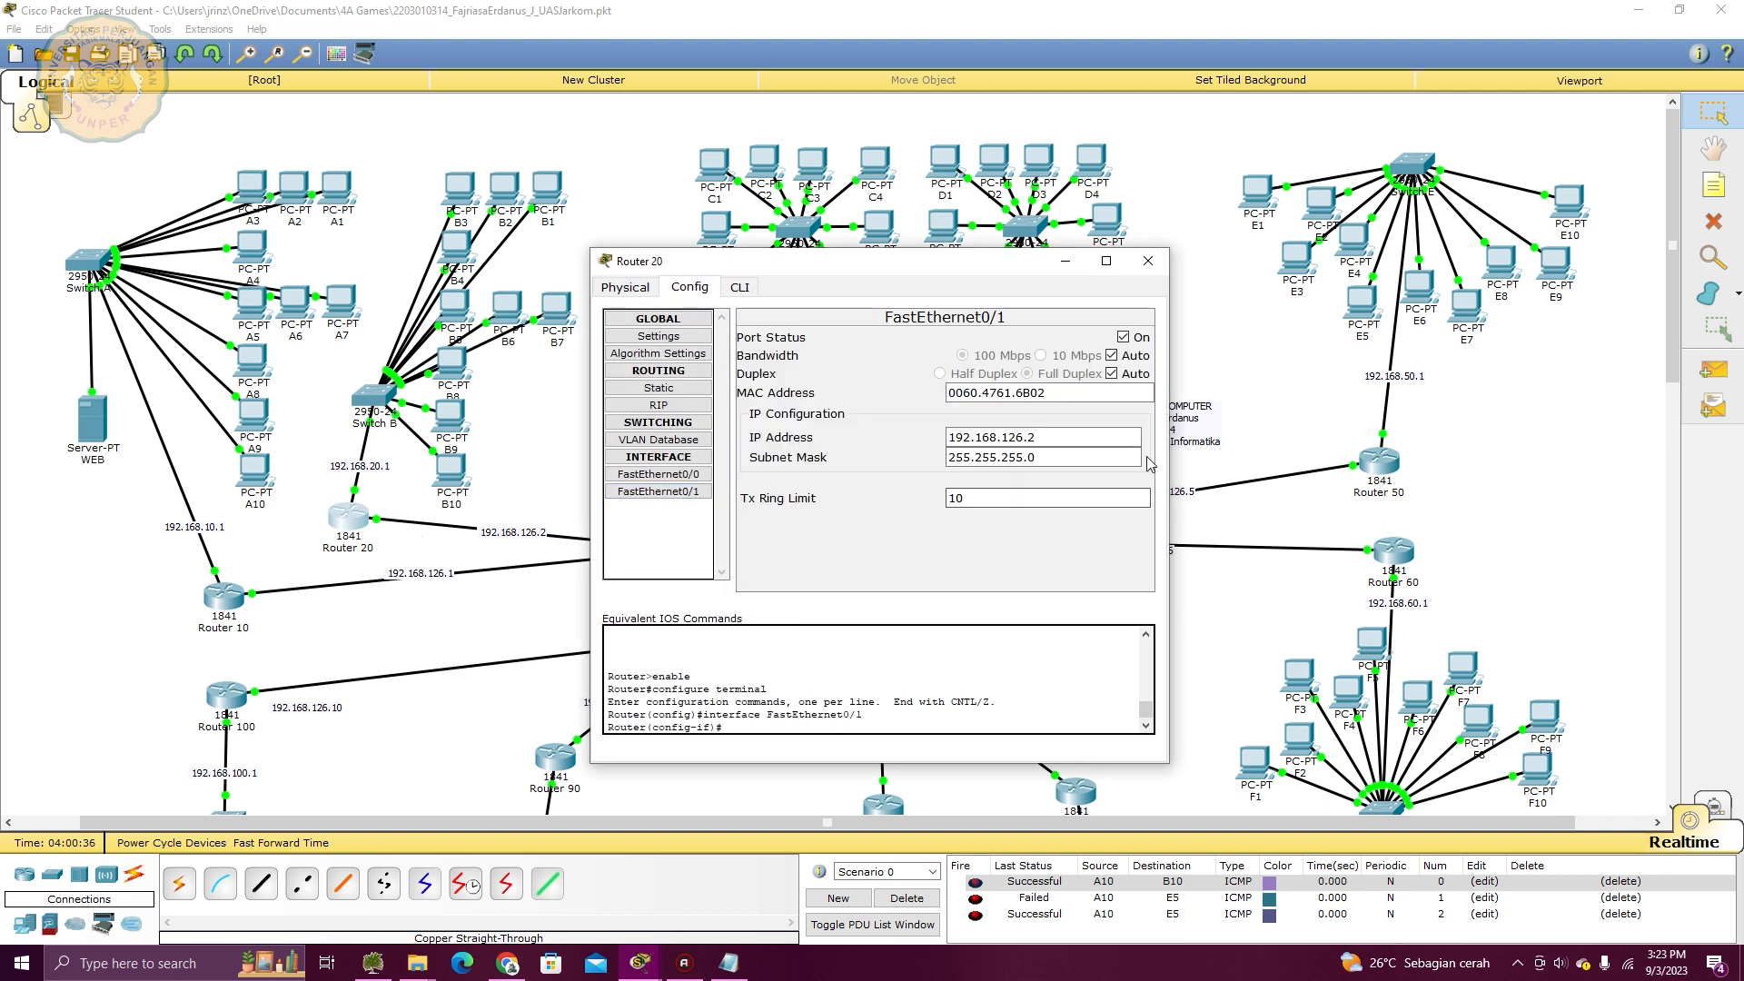
pyautogui.click(1149, 263)
# Re-examine the static route list and entry fields of Router 10, and close its device window
pyautogui.click(223, 594)
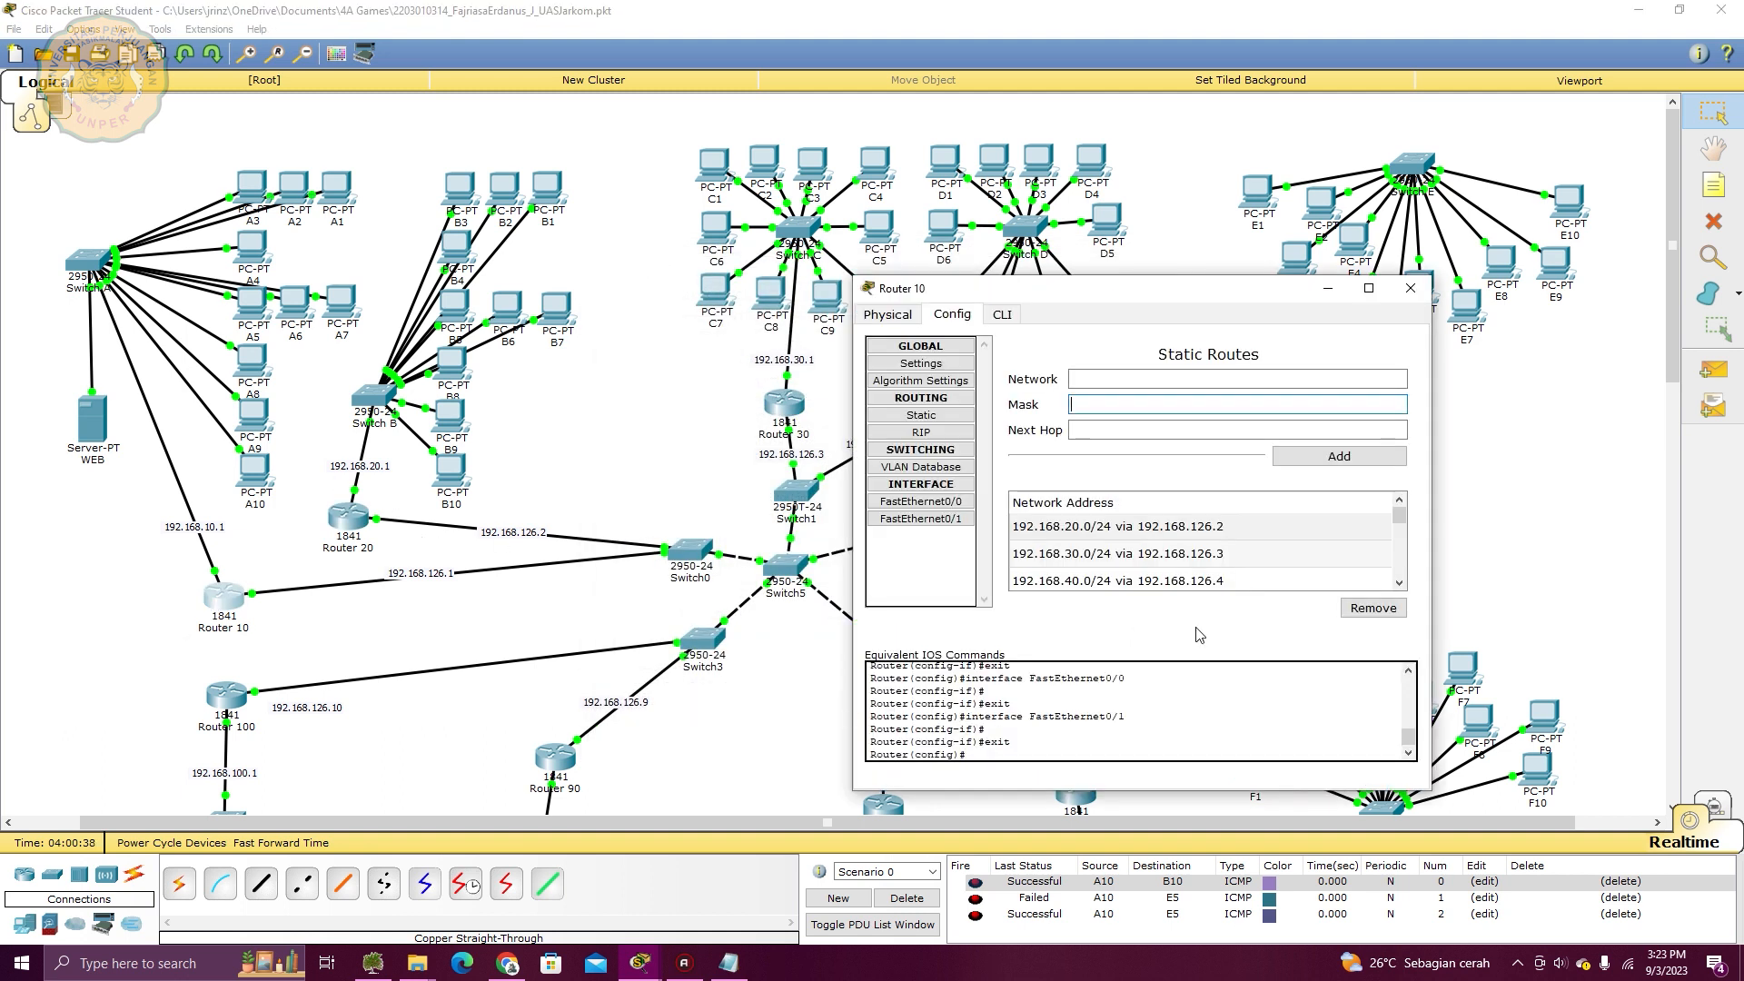
pyautogui.click(1217, 527)
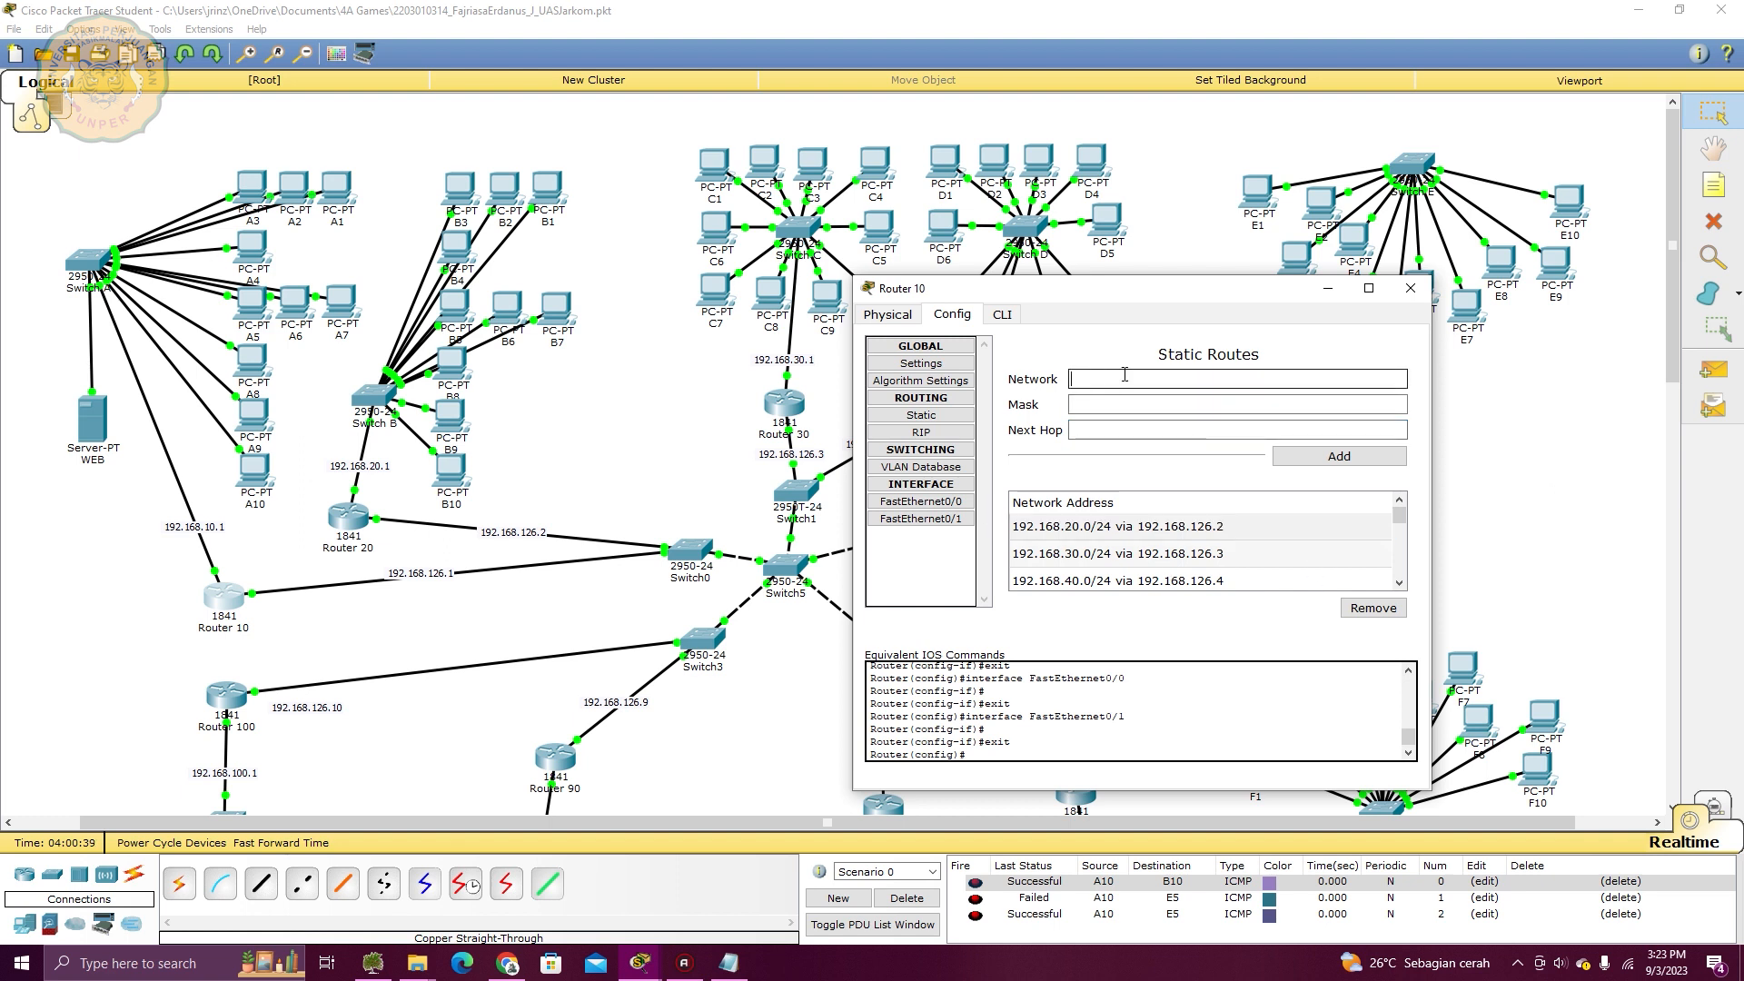
pyautogui.click(1162, 432)
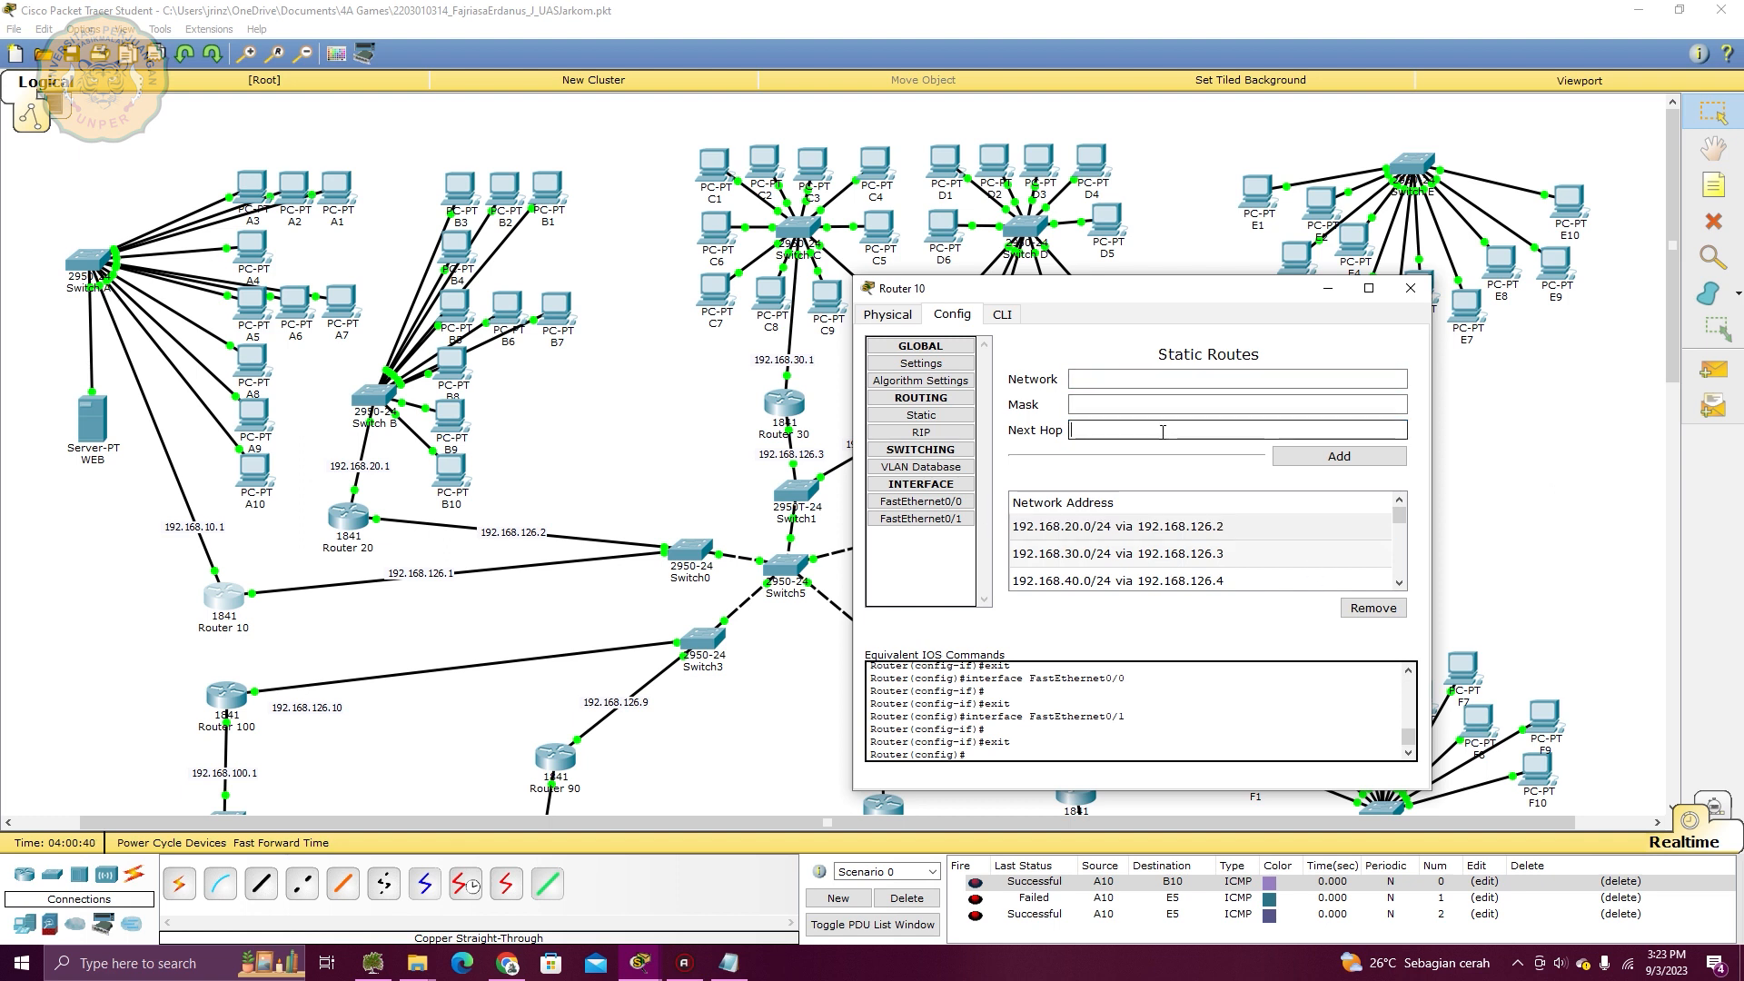
pyautogui.click(1417, 291)
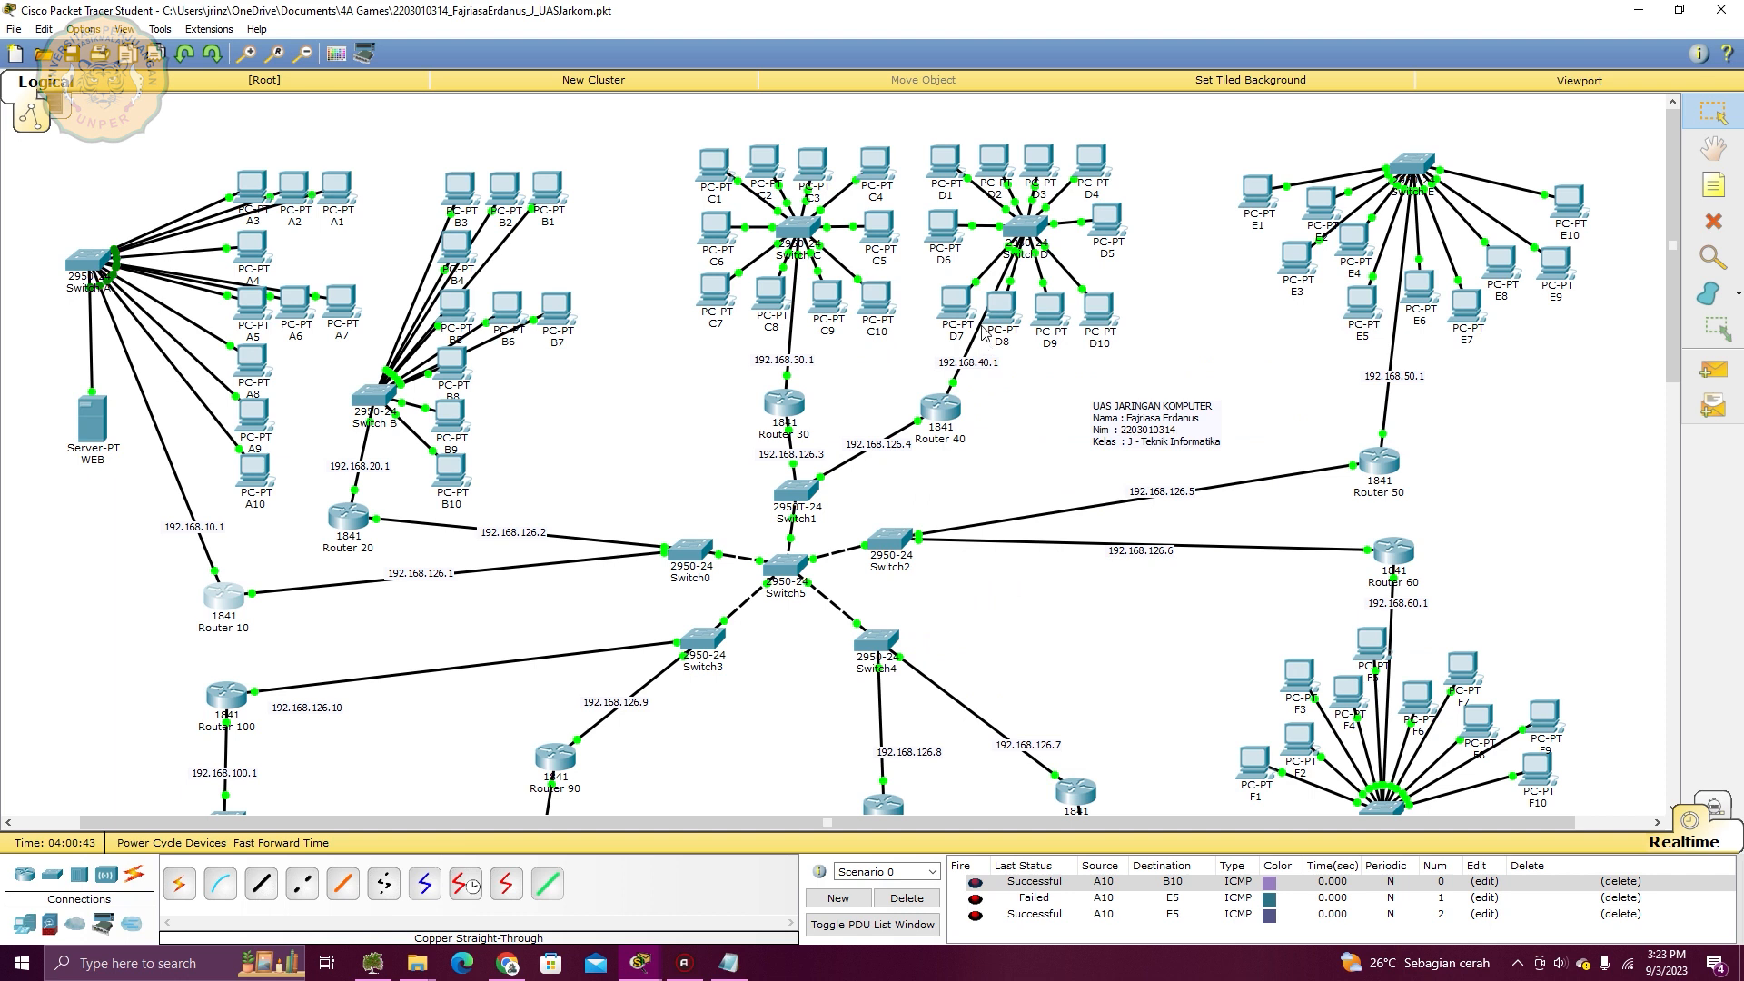
# Review the static routes of Router 20 and nudge Switch A slightly up and to the right
pyautogui.click(345, 517)
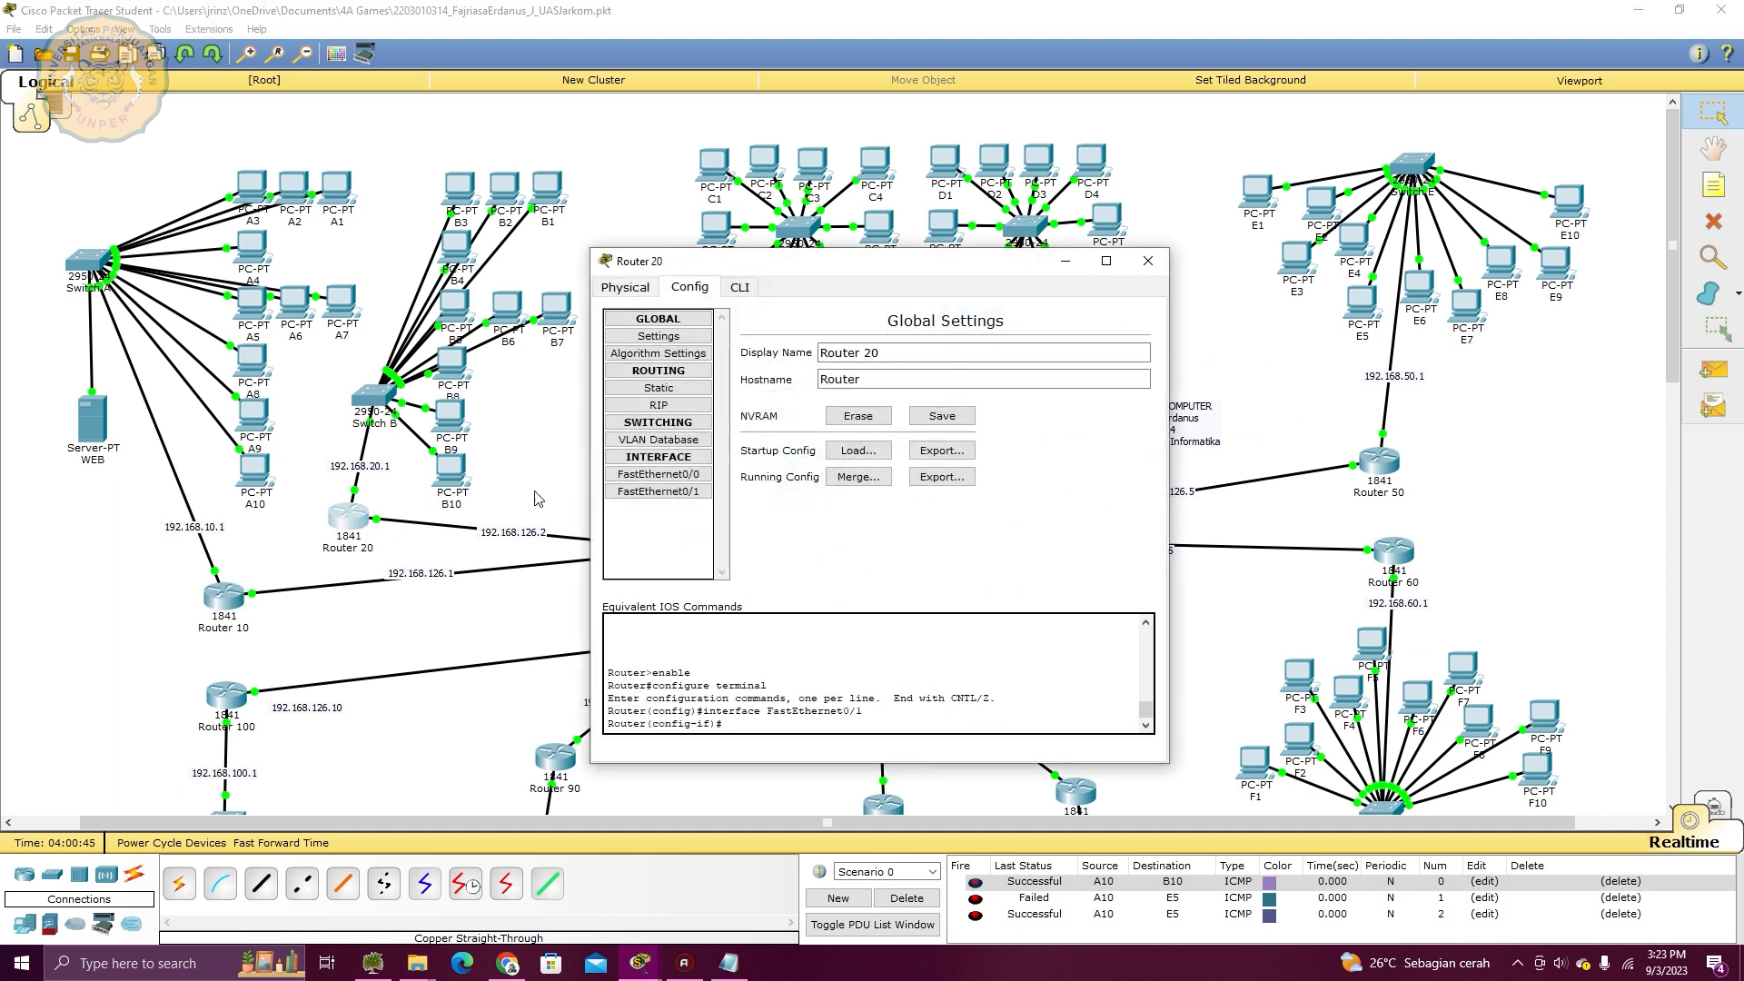
pyautogui.click(658, 387)
pyautogui.click(962, 352)
pyautogui.moveTo(88, 266); pyautogui.dragTo(100, 253)
pyautogui.moveTo(20, 142); pyautogui.dragTo(323, 427)
# Re-examine the static route list and entry fields of Router 20, and close its device window
pyautogui.click(348, 517)
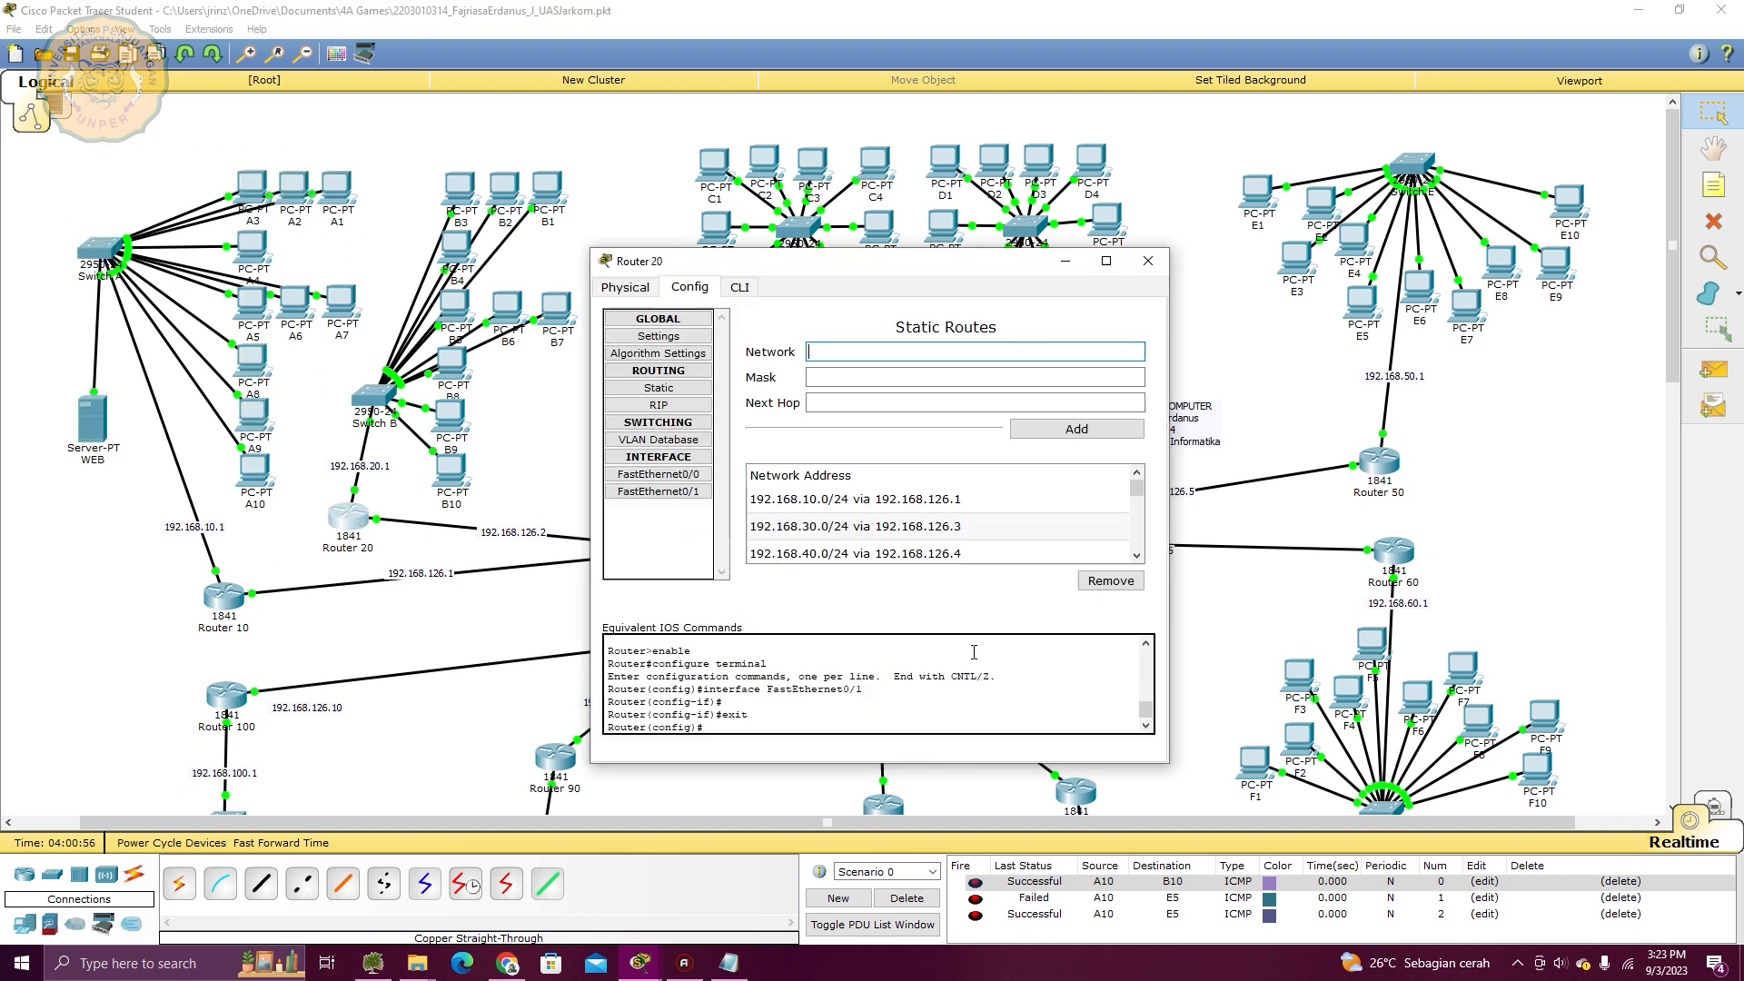
pyautogui.click(885, 382)
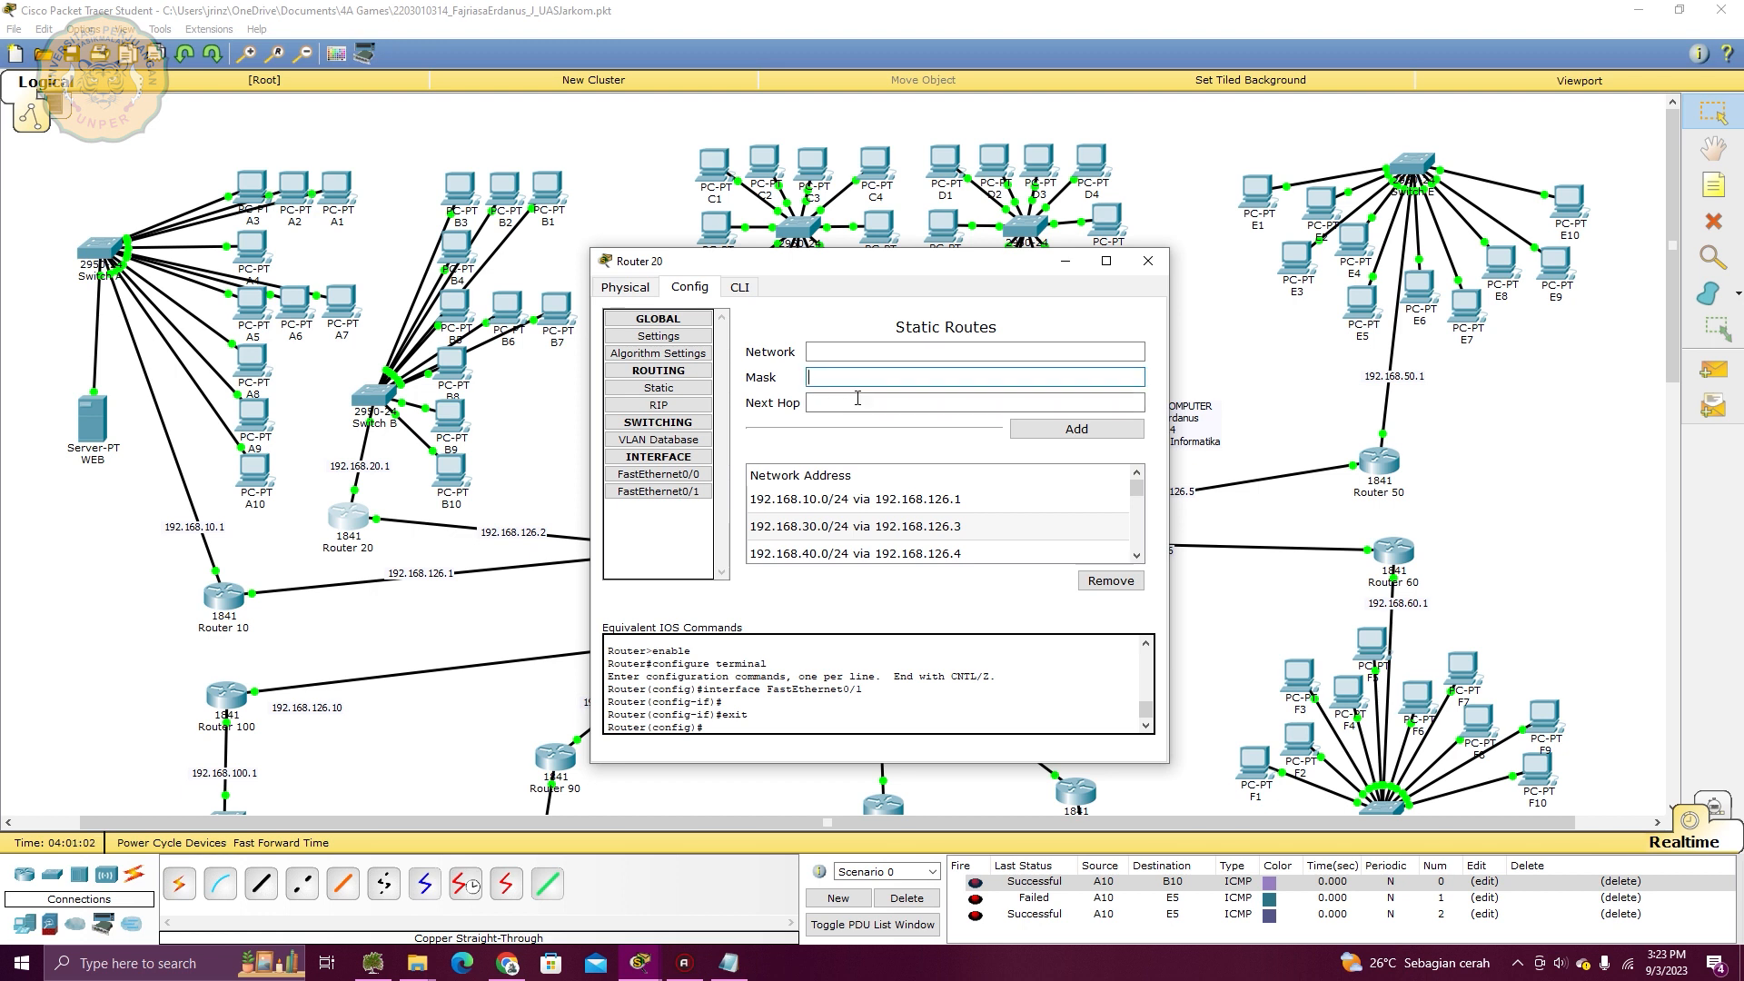
pyautogui.click(1065, 261)
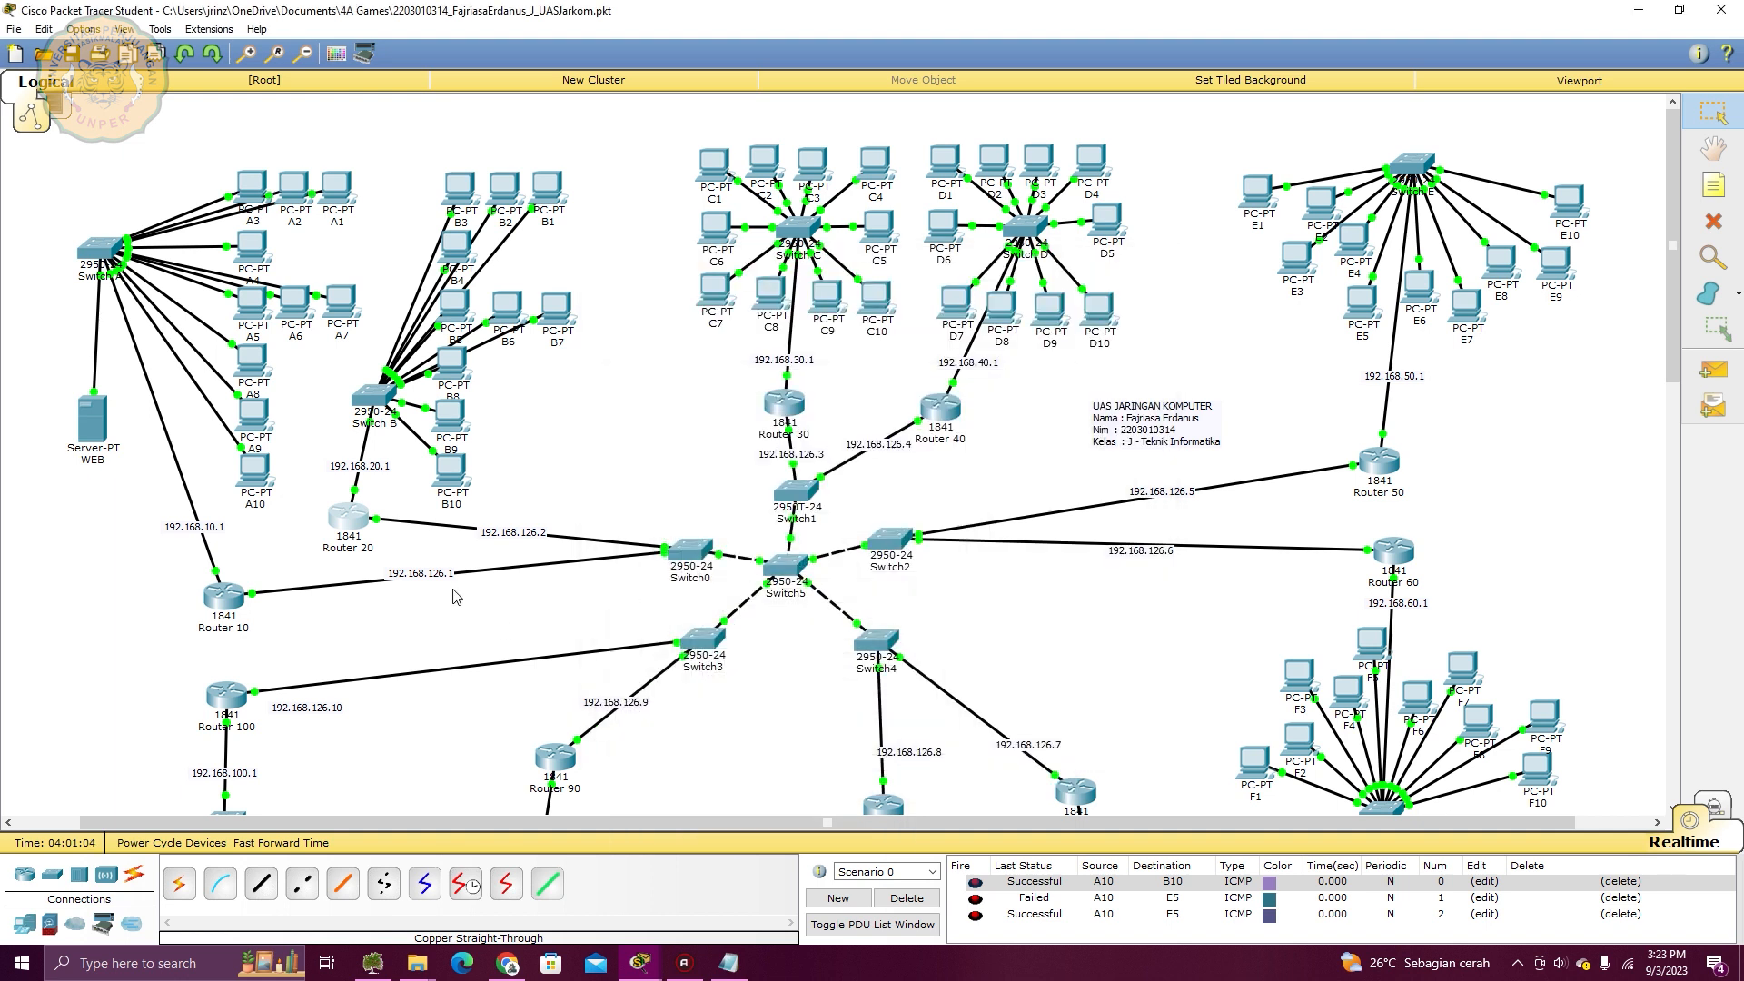
pyautogui.click(348, 516)
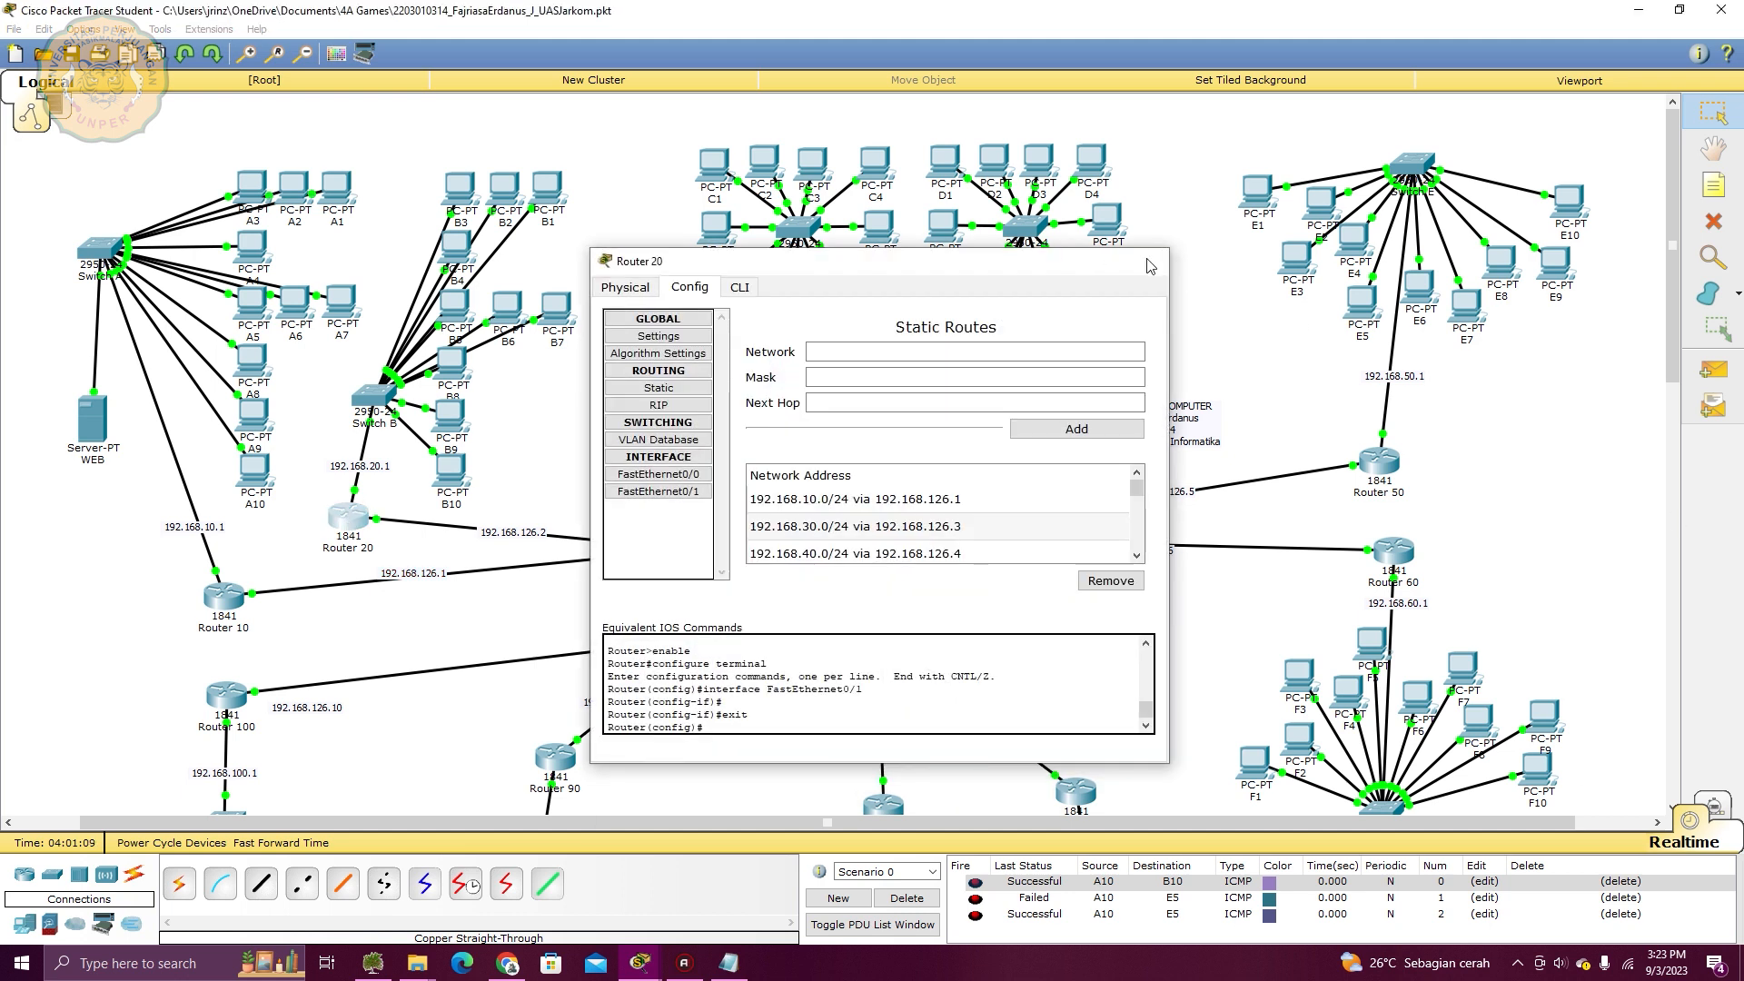
pyautogui.click(350, 620)
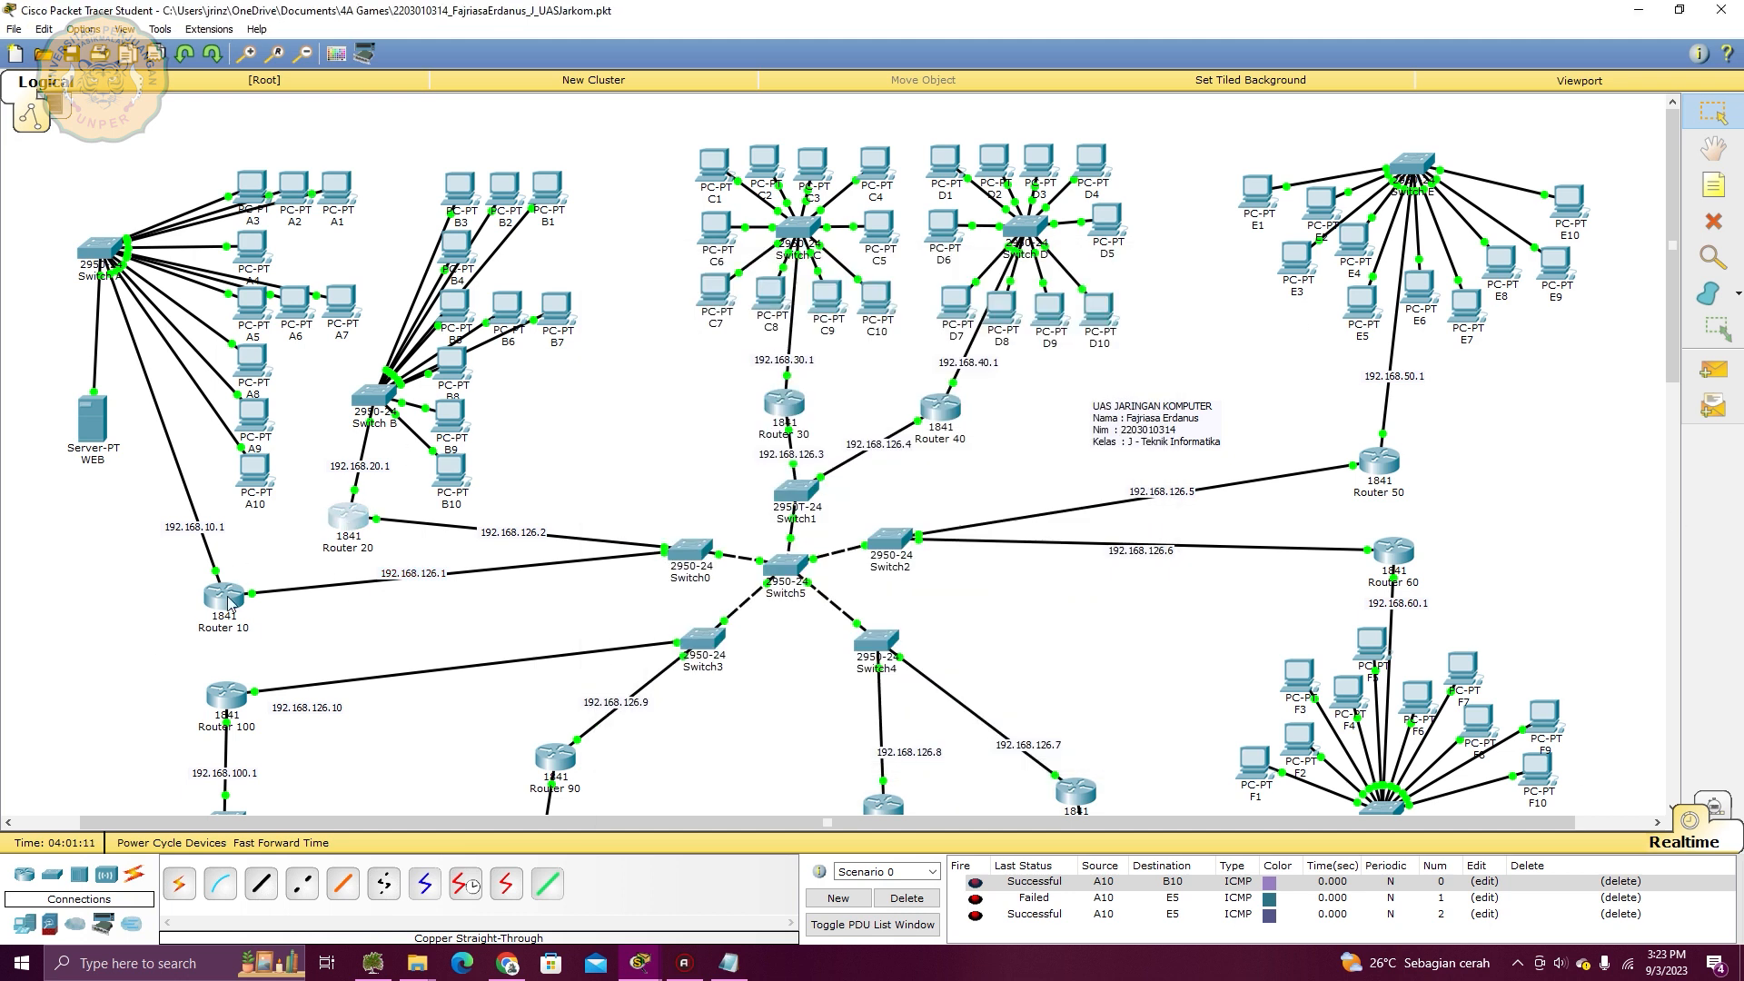
# Send a simple PDU from PC A1 to PC B1 to test the connection between networks A and B
pyautogui.click(1711, 369)
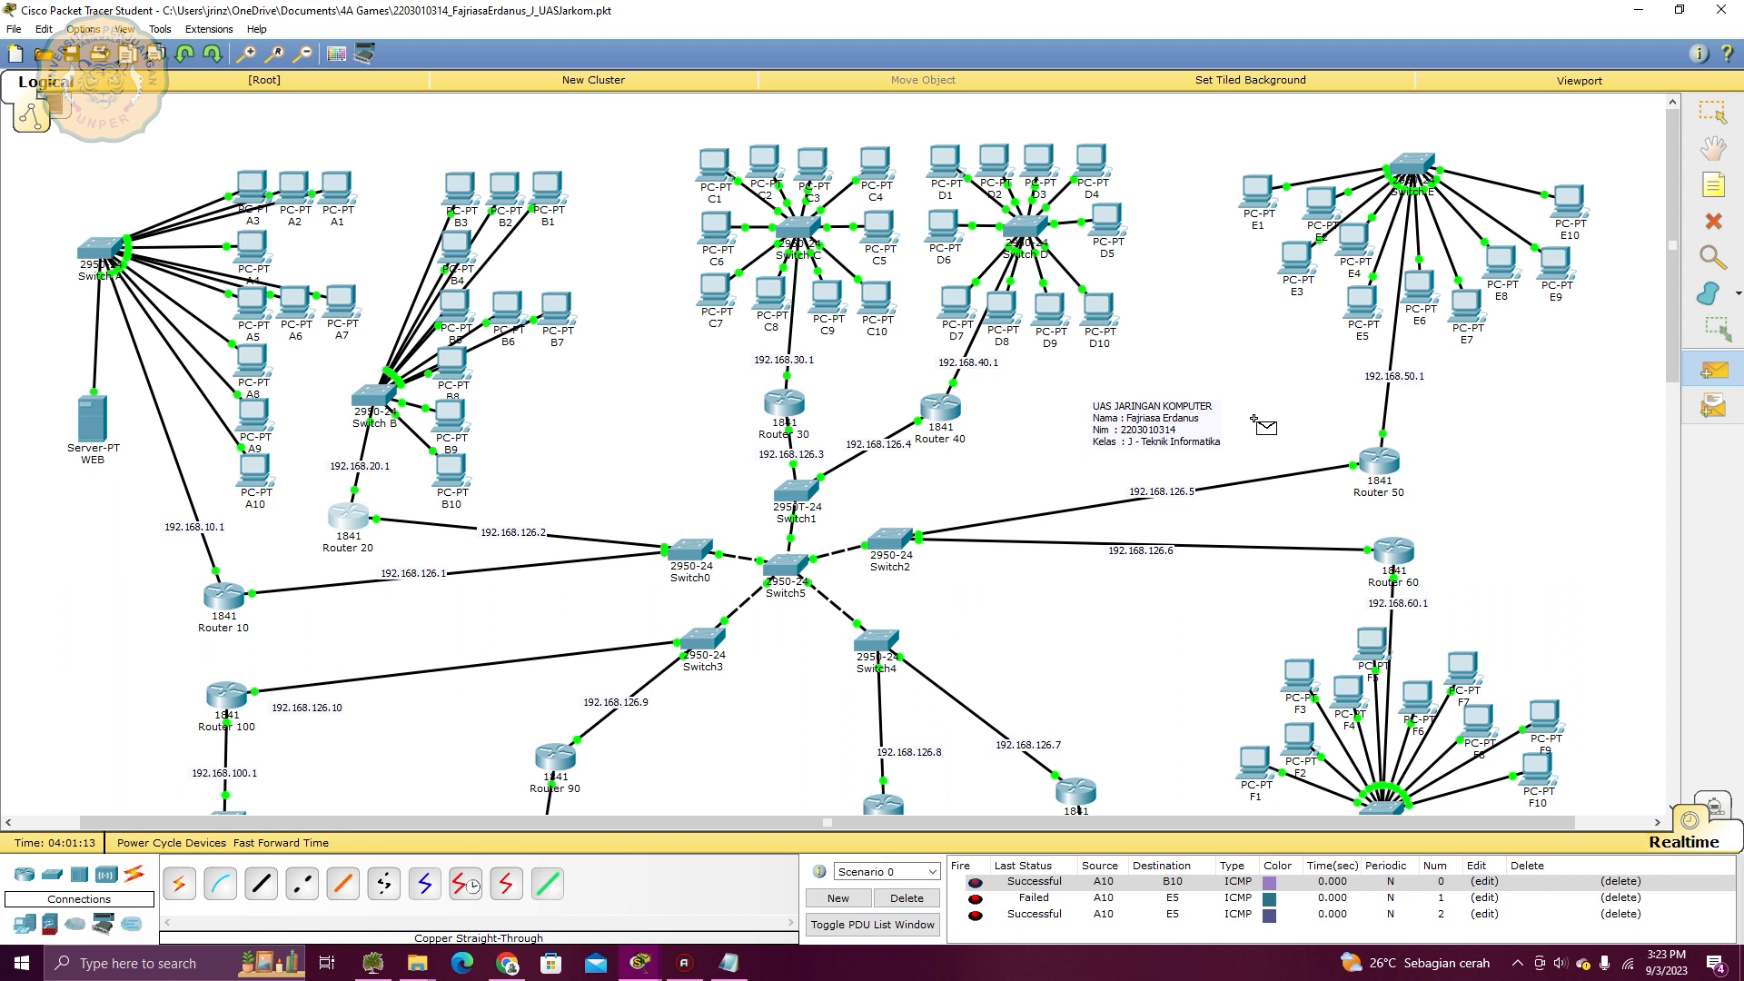
pyautogui.click(336, 187)
pyautogui.click(547, 187)
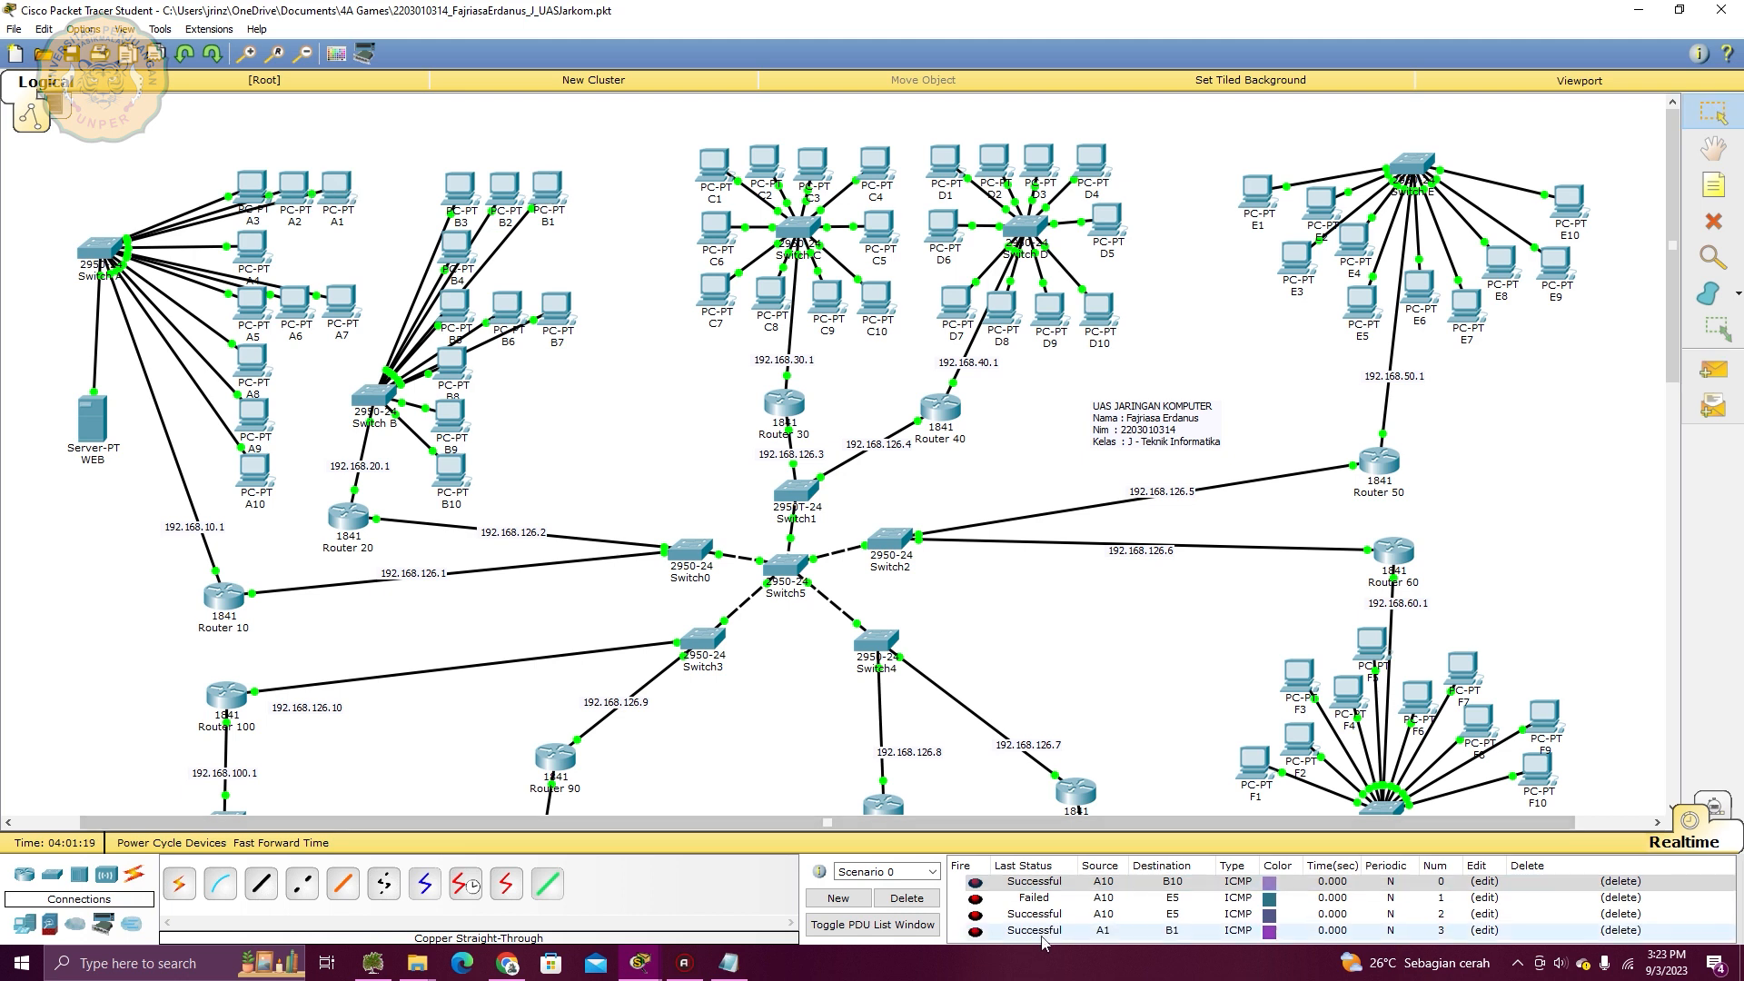
# Delete Scenario 0's test results to clear the PDU list, and return to the Select tool
pyautogui.click(907, 897)
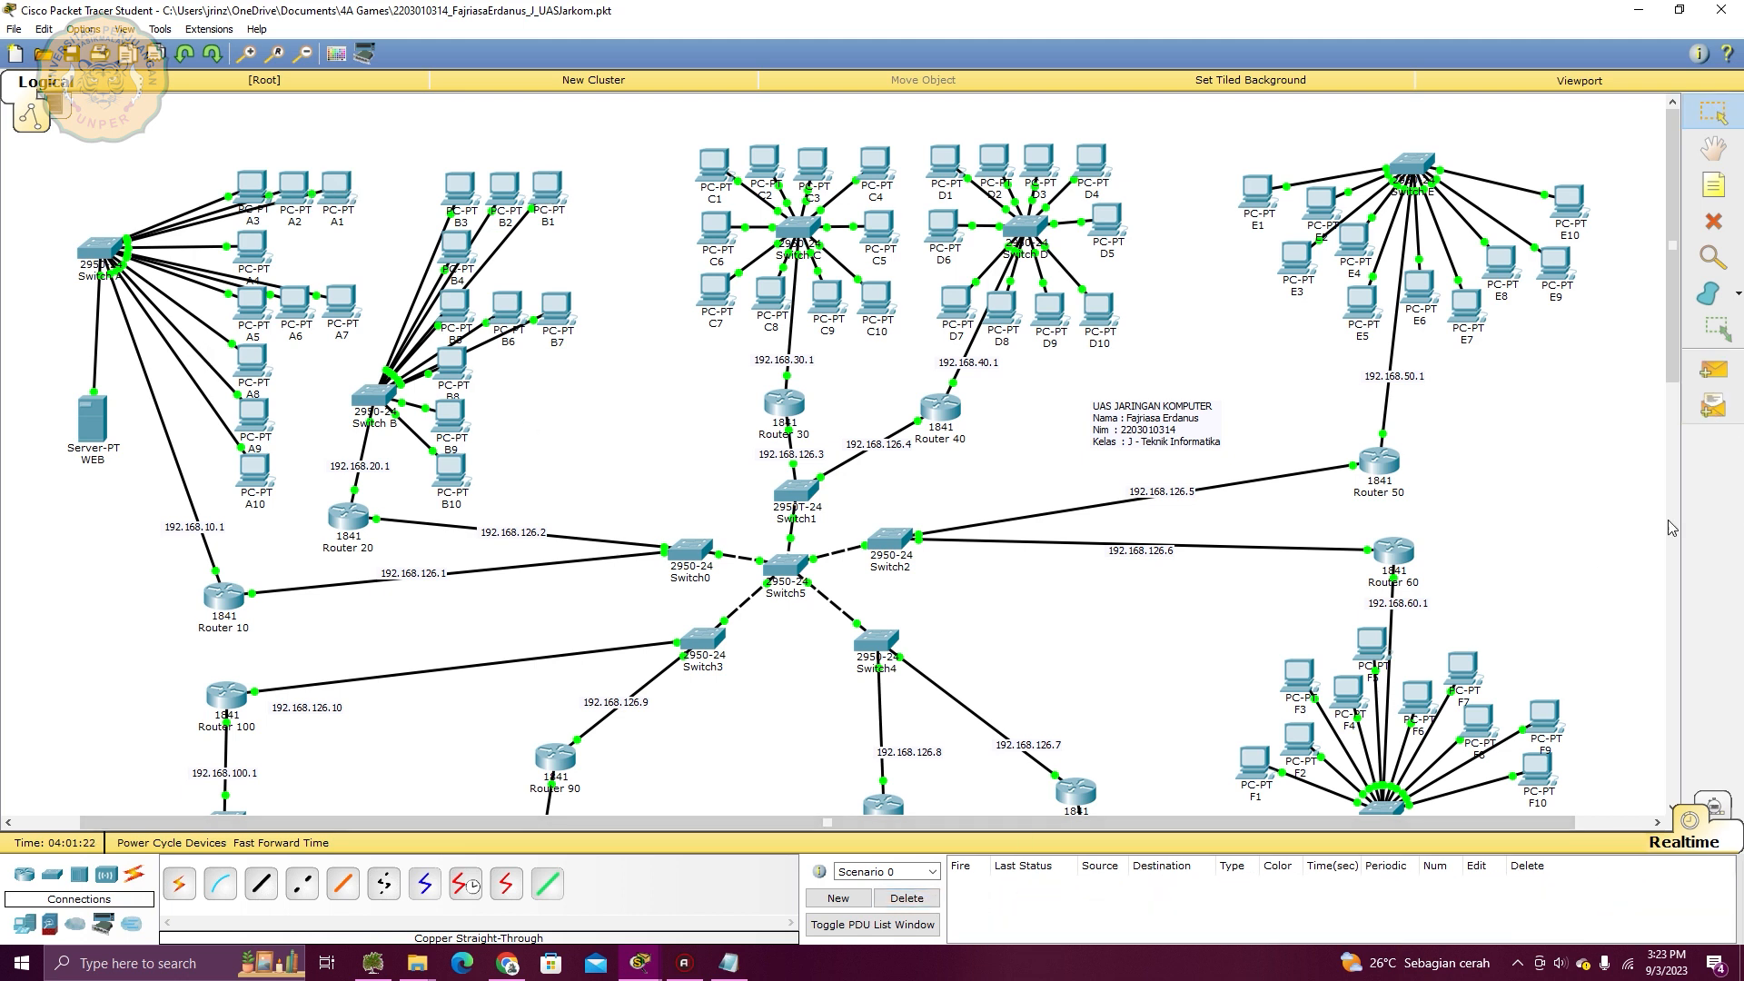
pyautogui.click(1713, 369)
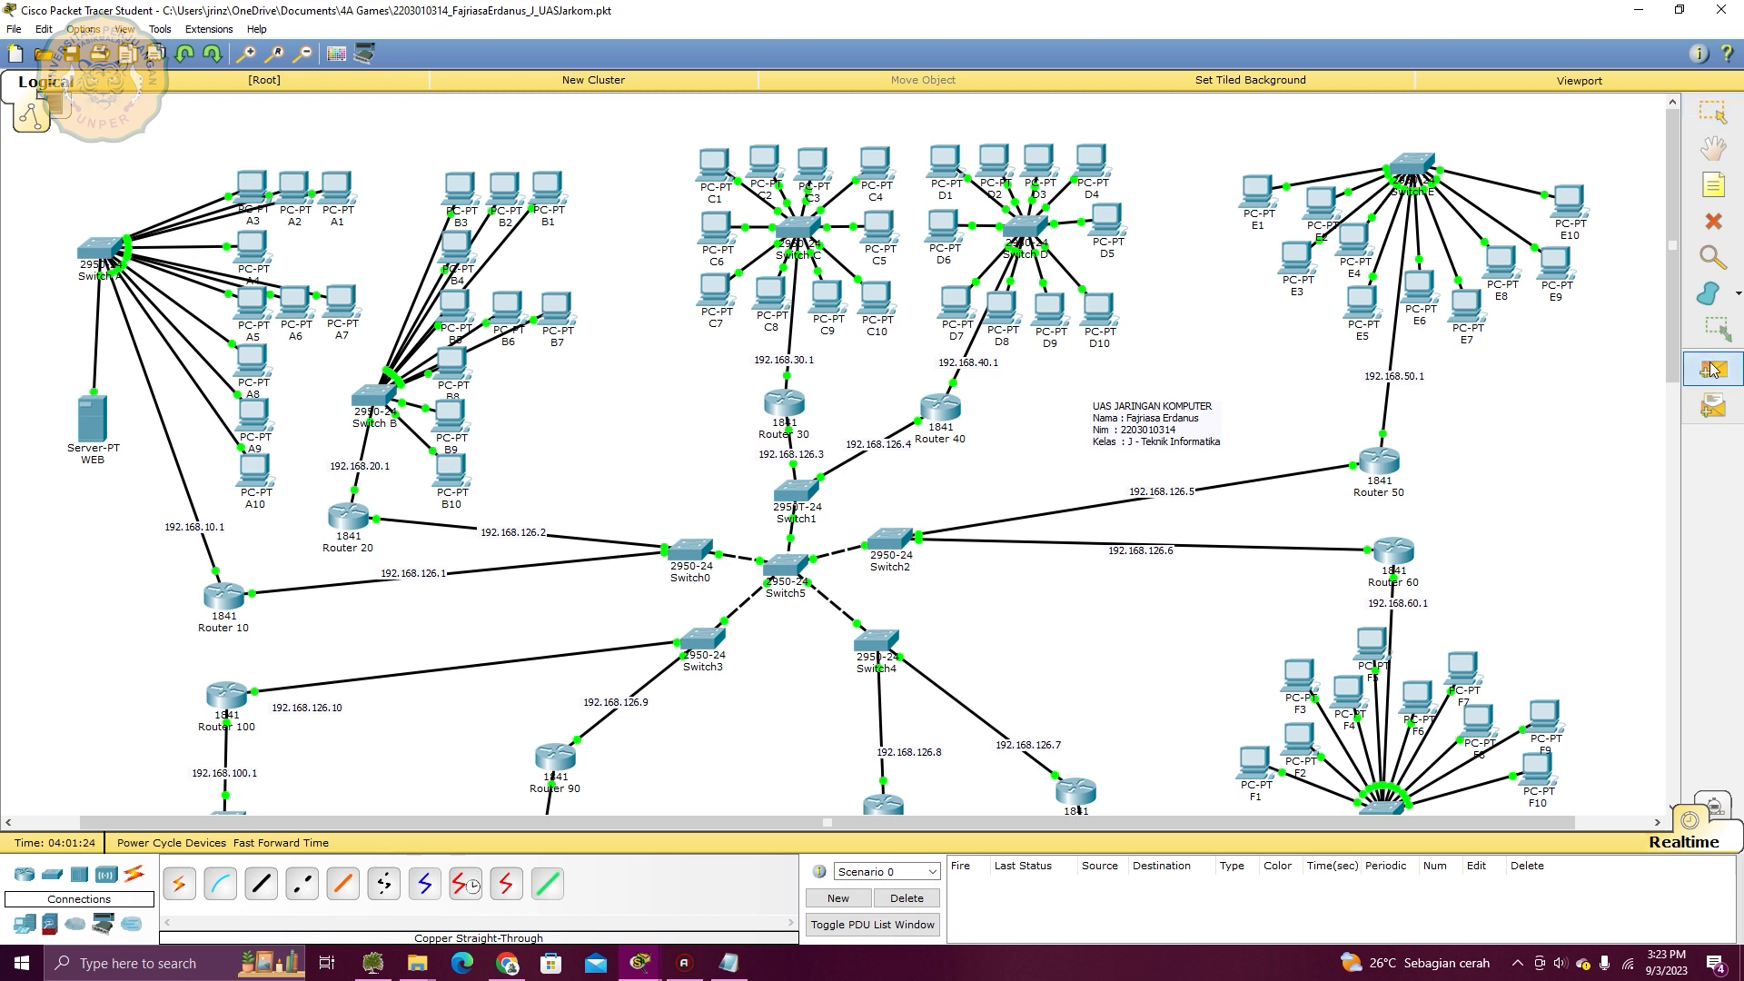
pyautogui.click(1713, 111)
# Open the static routes of Router 10 and highlight the 192.168.80.0/24 via 192.168.126.8 entry
pyautogui.scroll(-3, 251, 502)
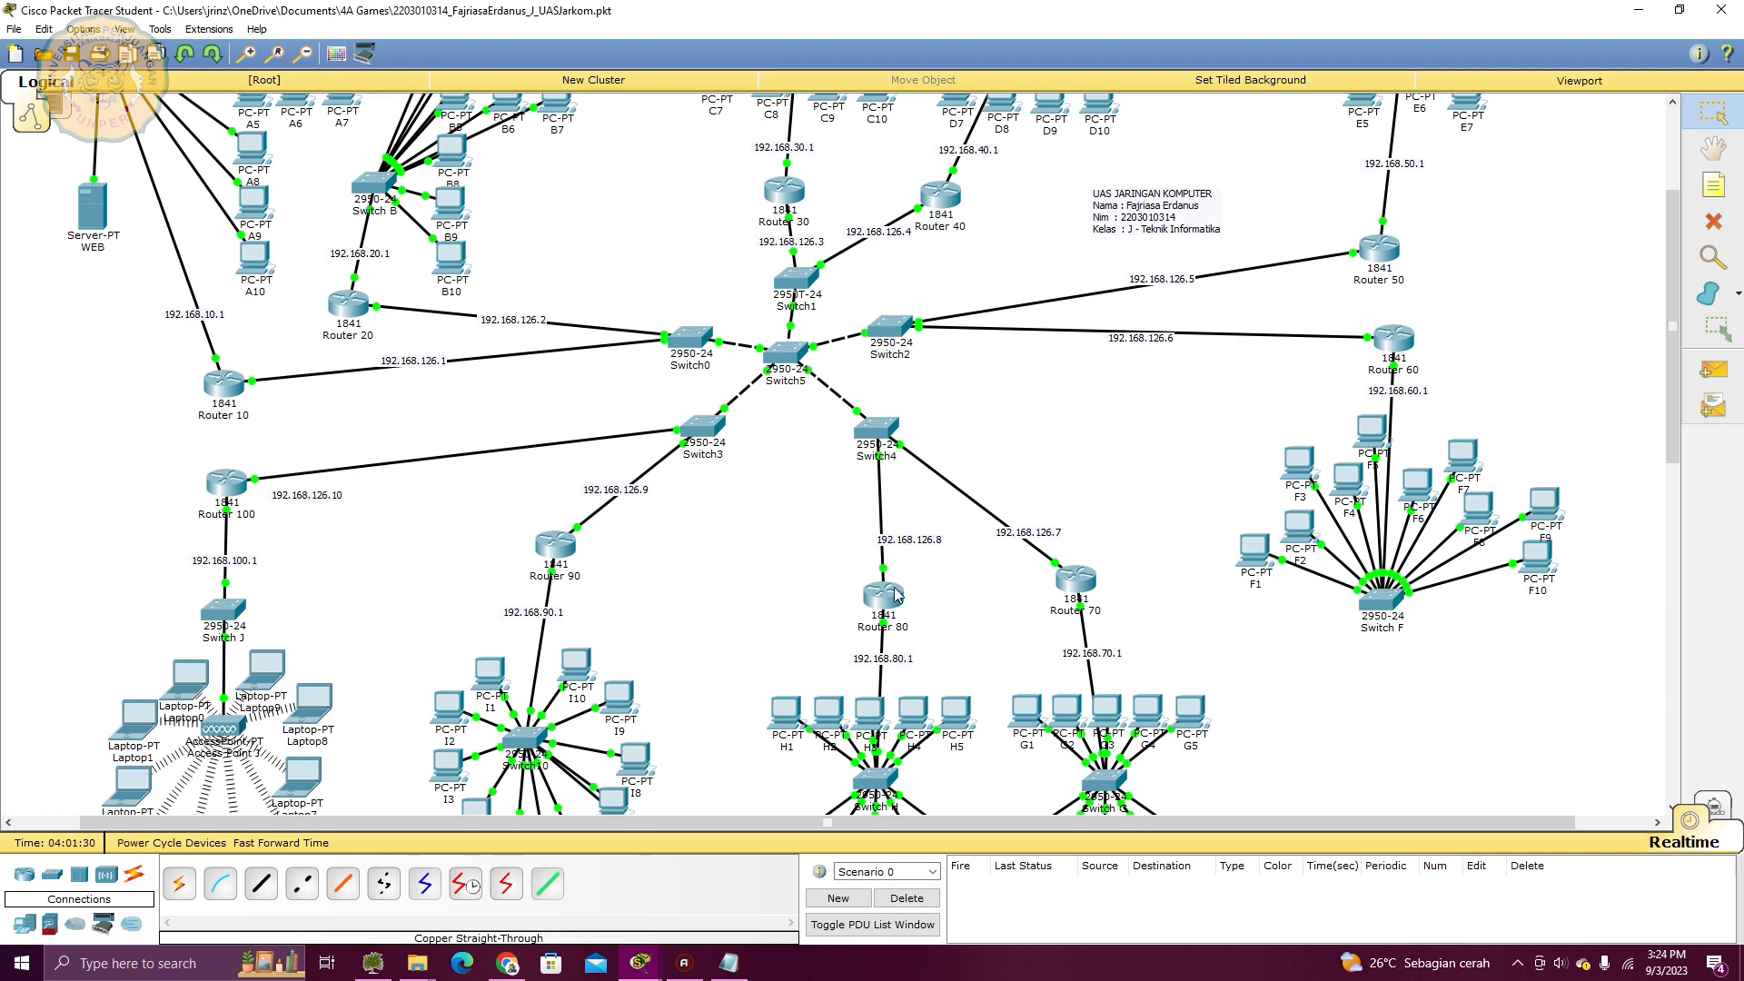
pyautogui.scroll(3, 894, 595)
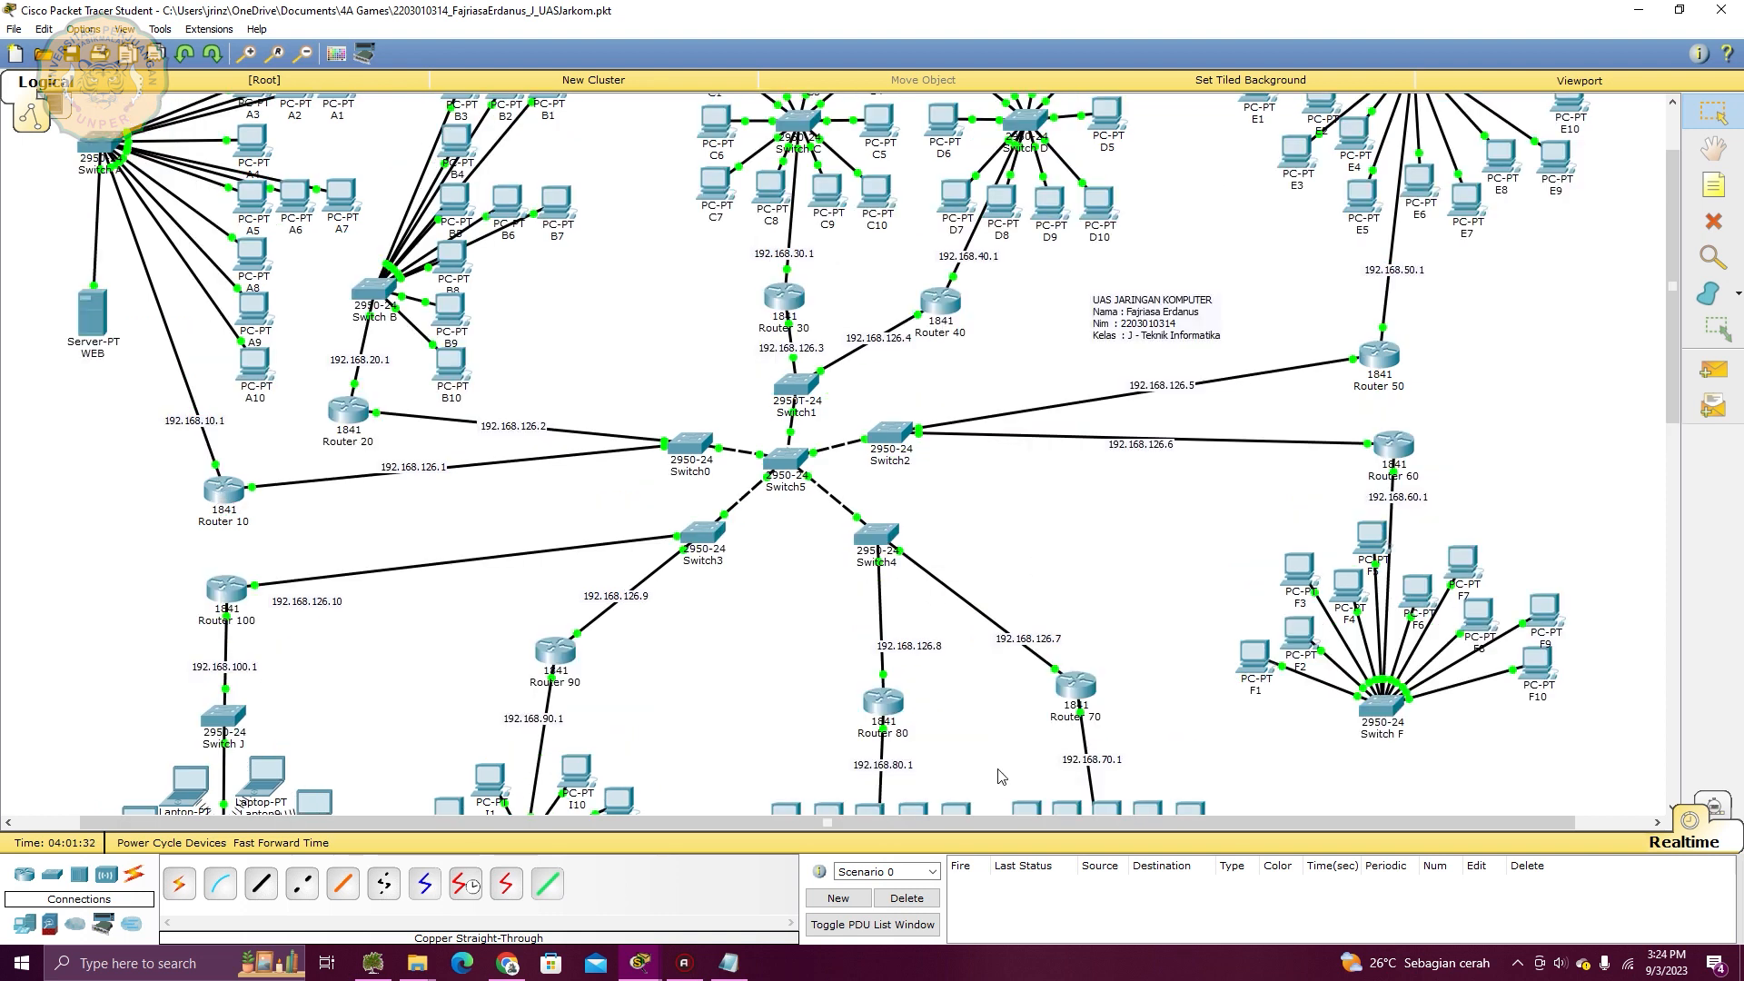
pyautogui.click(218, 495)
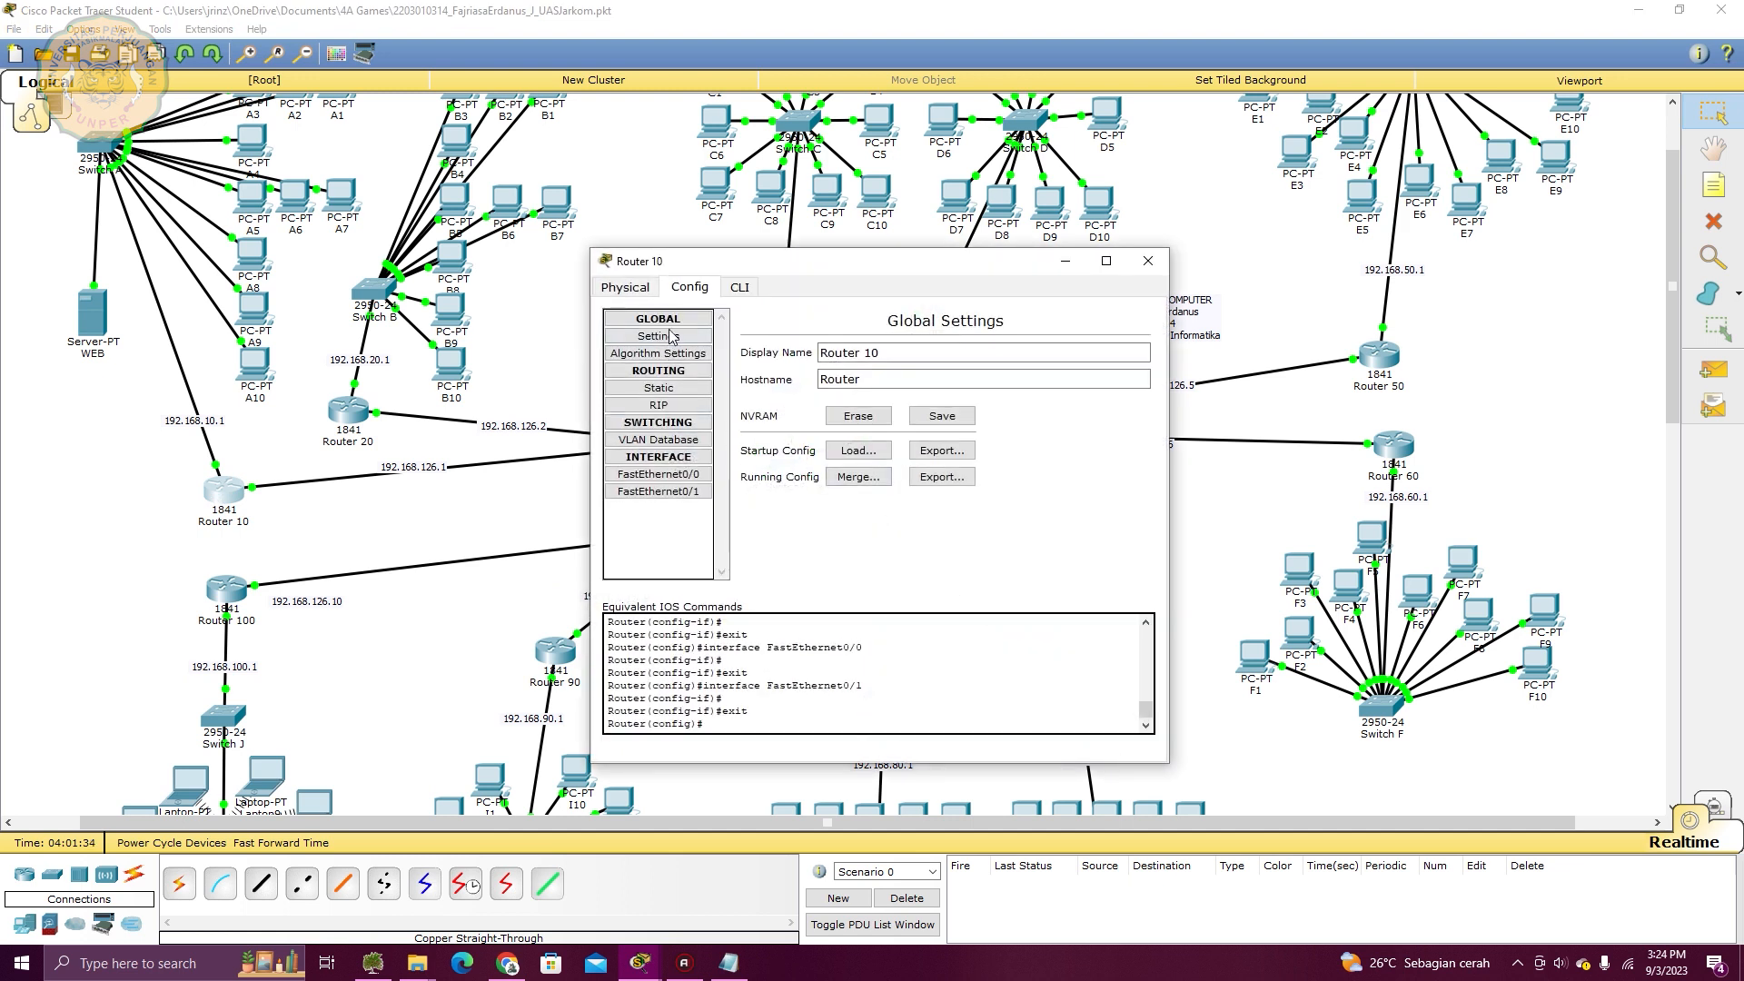
pyautogui.click(659, 388)
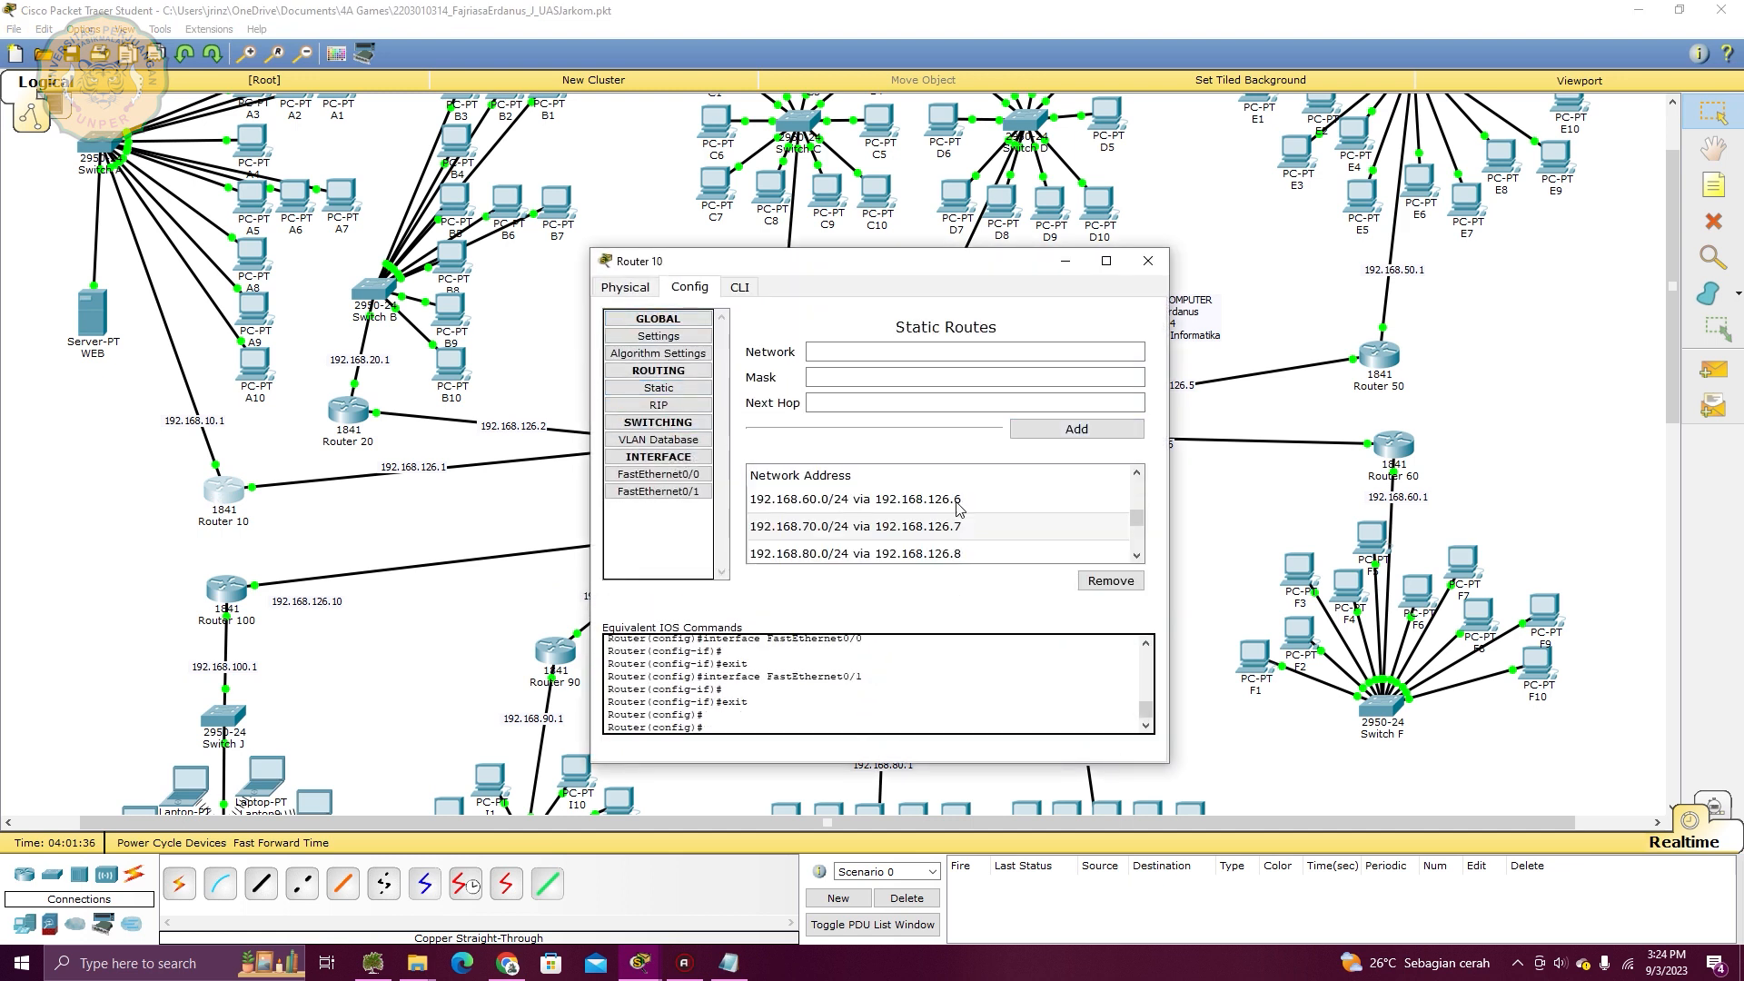
pyautogui.click(888, 554)
pyautogui.scroll(-1, 872, 509)
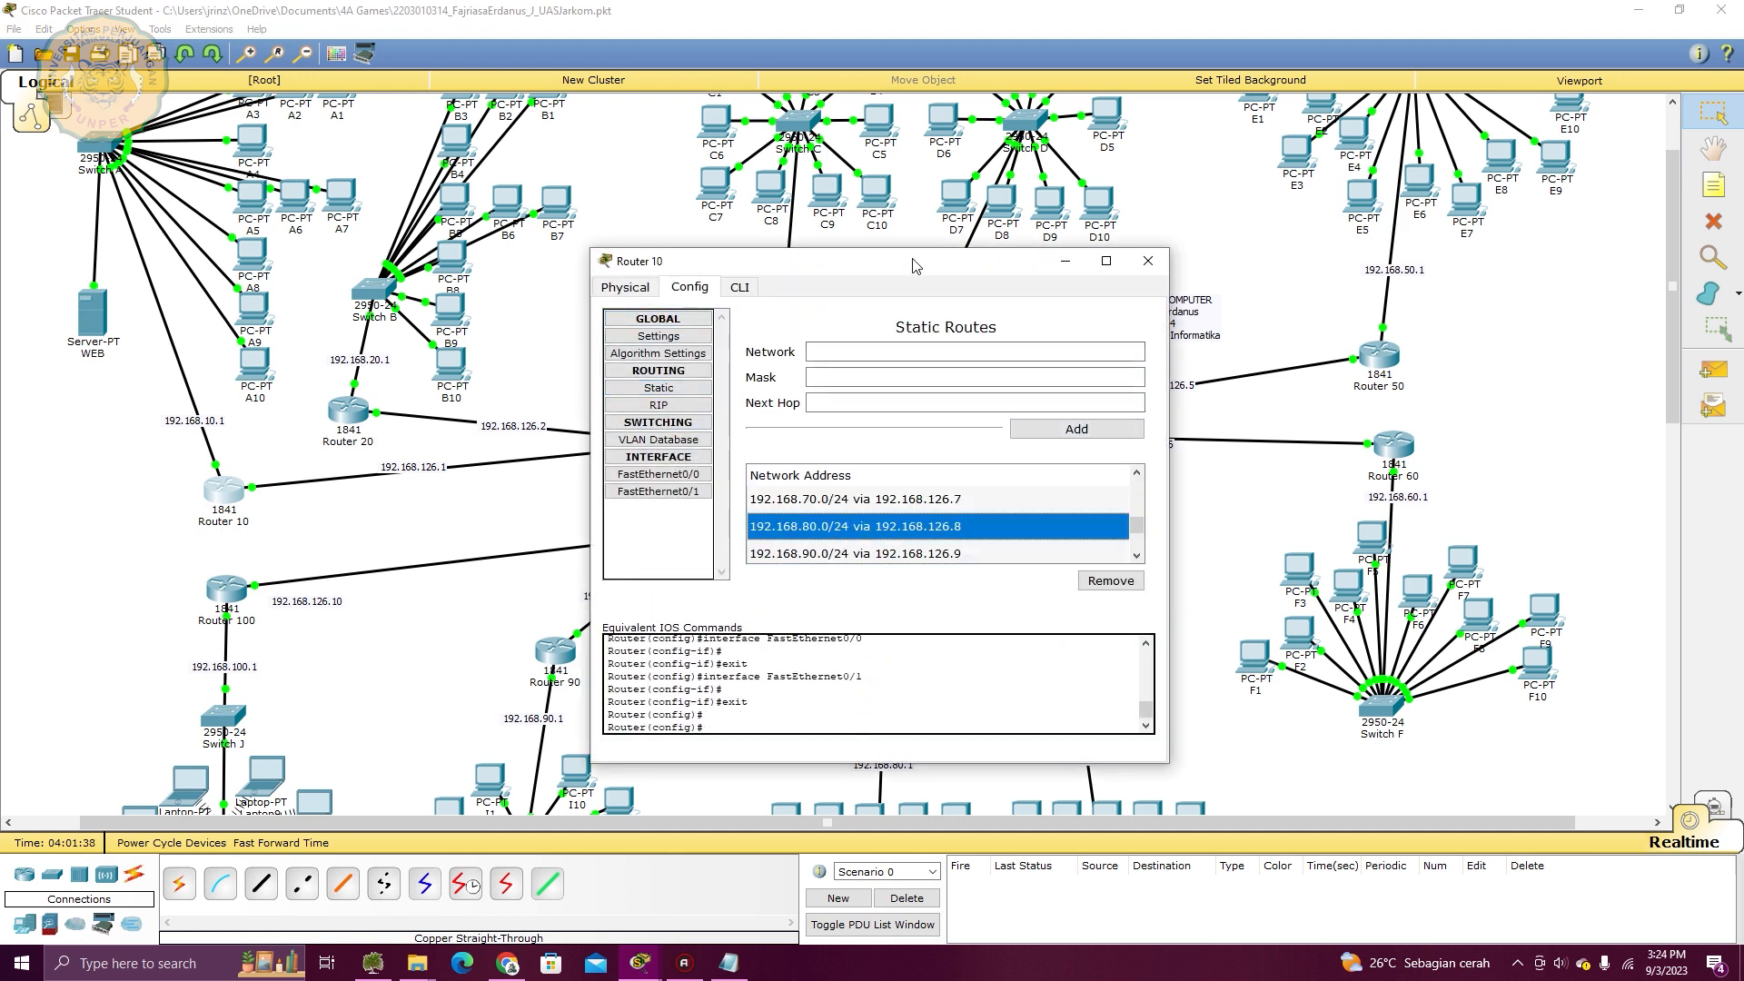
# Move the Router 10 window aside and close it, and select the network H switch with its PCs
pyautogui.moveTo(914, 266); pyautogui.dragTo(715, 162)
pyautogui.scroll(-3, 919, 178)
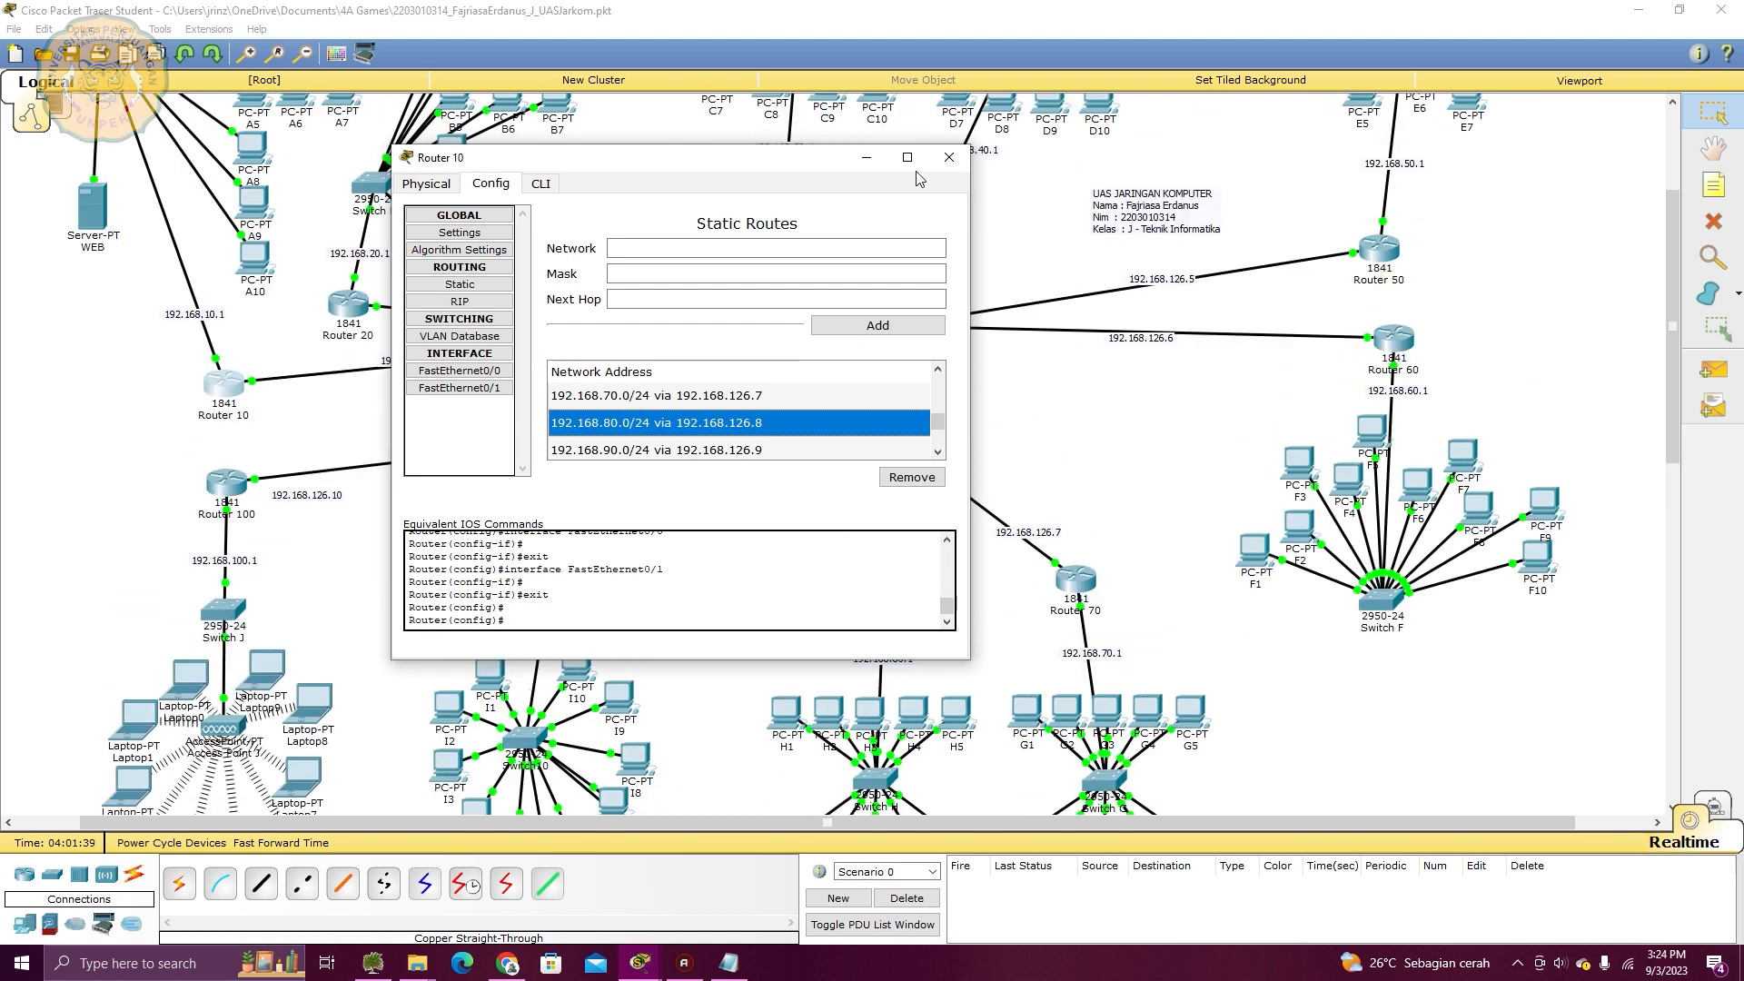
pyautogui.click(949, 156)
pyautogui.scroll(-6, 908, 363)
pyautogui.moveTo(730, 469); pyautogui.dragTo(984, 740)
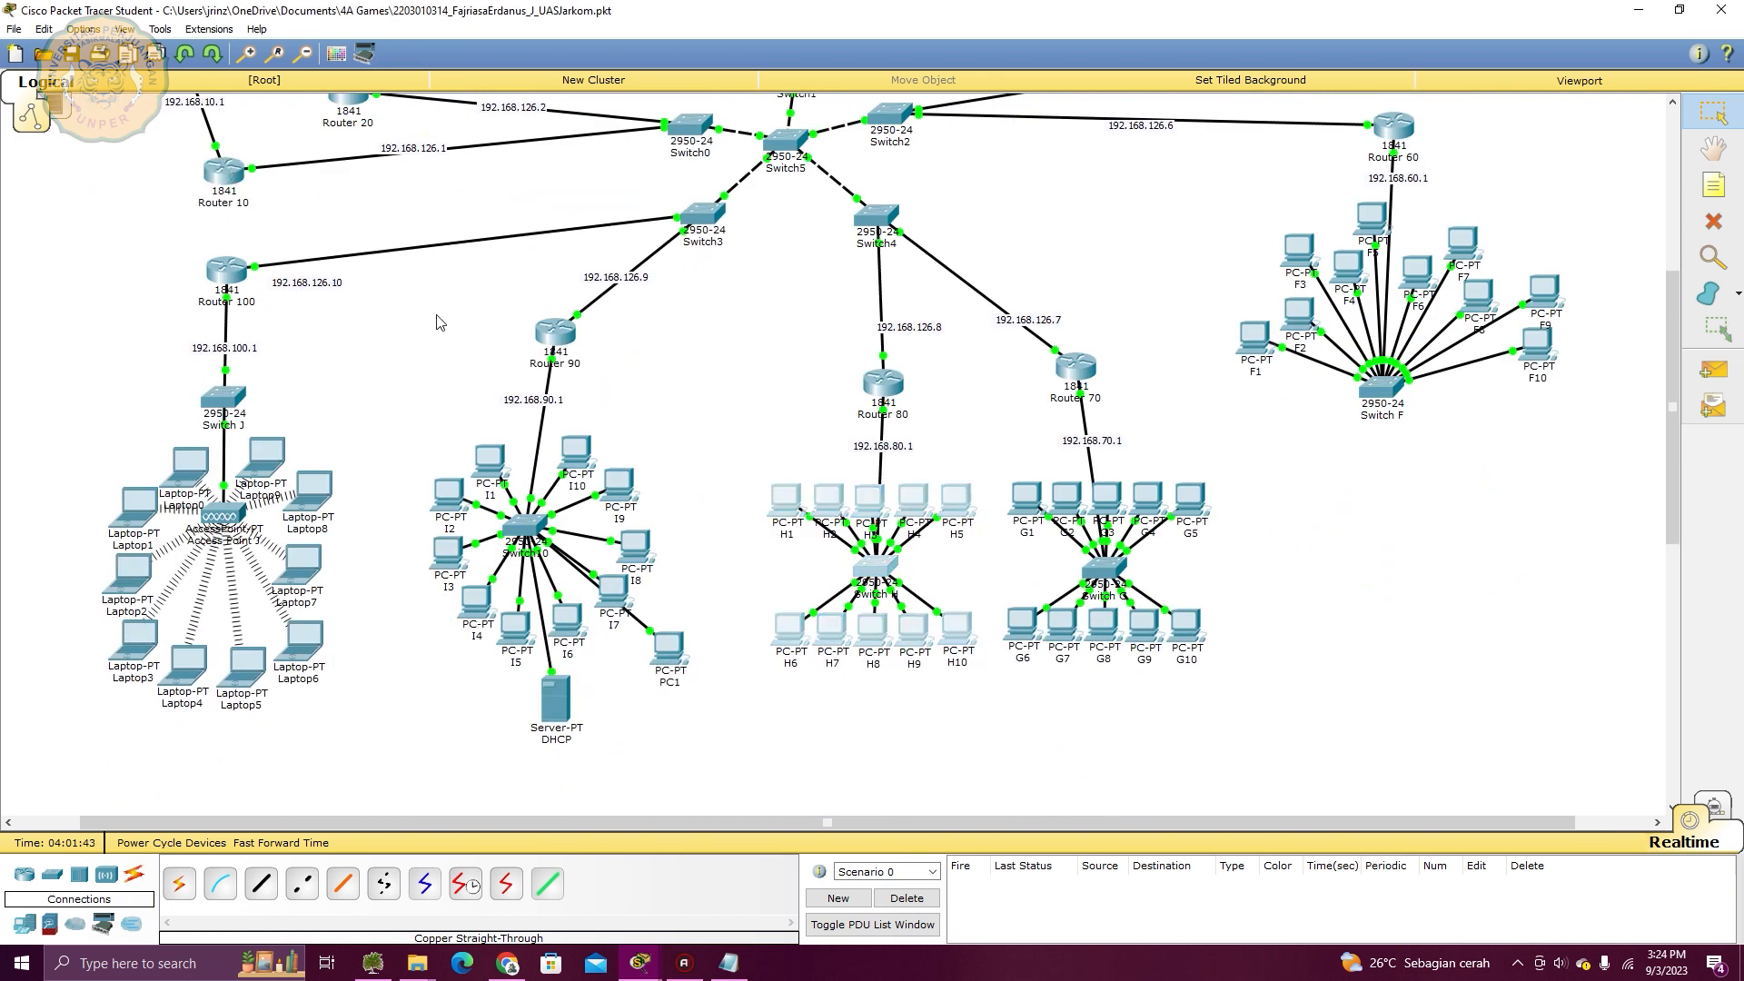
# Recheck Router 10's static routes, and shift the 192.168.126.8 link label slightly left onto its cable
pyautogui.click(223, 171)
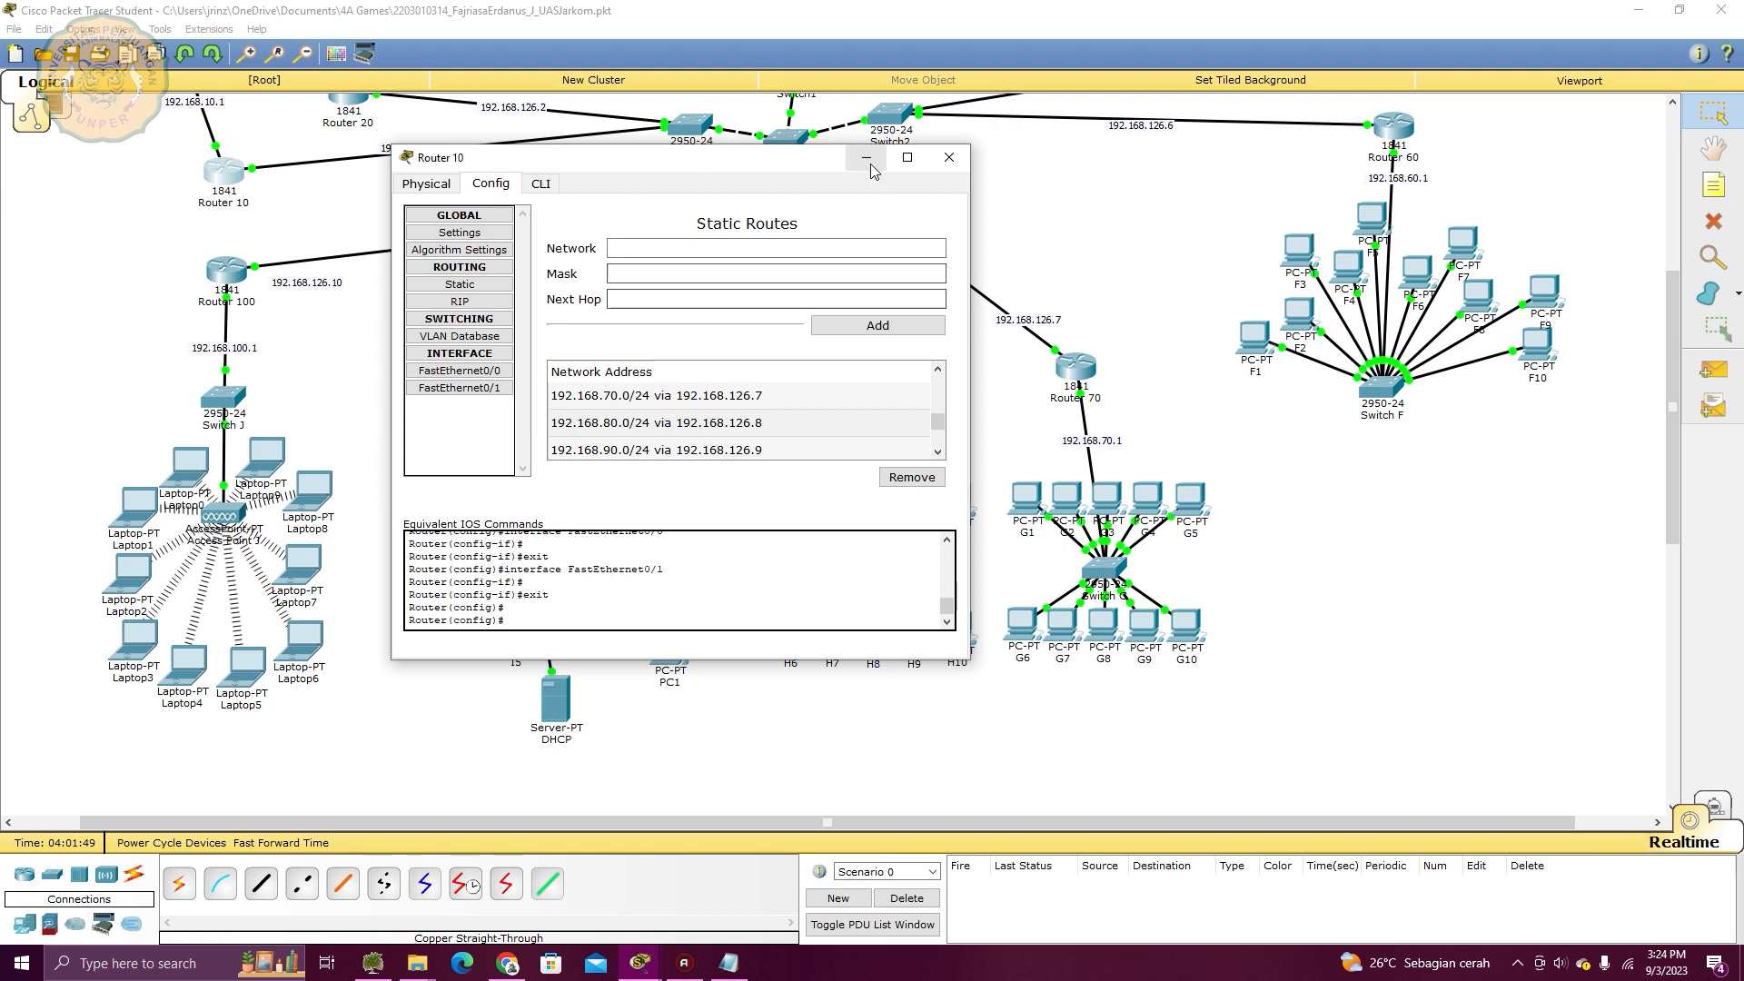
pyautogui.click(948, 156)
pyautogui.scroll(3, 542, 296)
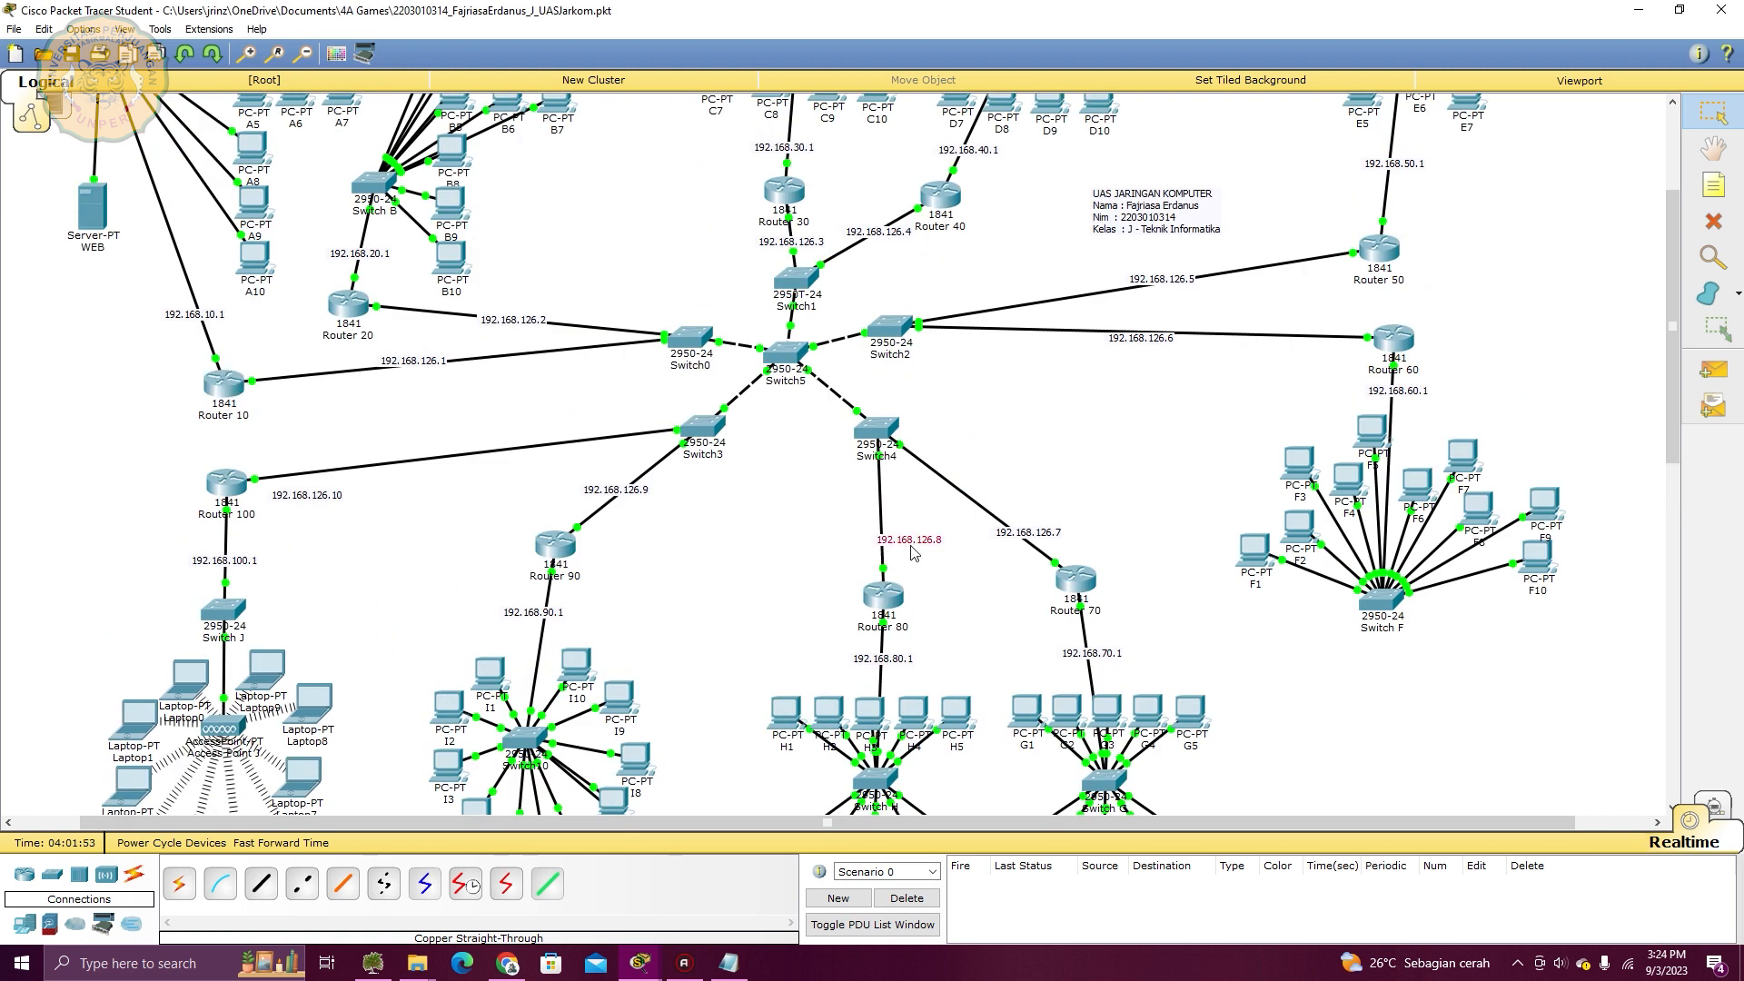
pyautogui.moveTo(915, 546)
pyautogui.mouseDown()
pyautogui.moveTo(898, 578)
pyautogui.moveTo(936, 453)
pyautogui.moveTo(895, 543)
pyautogui.mouseUp()
# Review the static routes of Router 80, highlight the 192.168.10.0/24 via 192.168.126.1 entry, and put the device window away
pyautogui.click(895, 604)
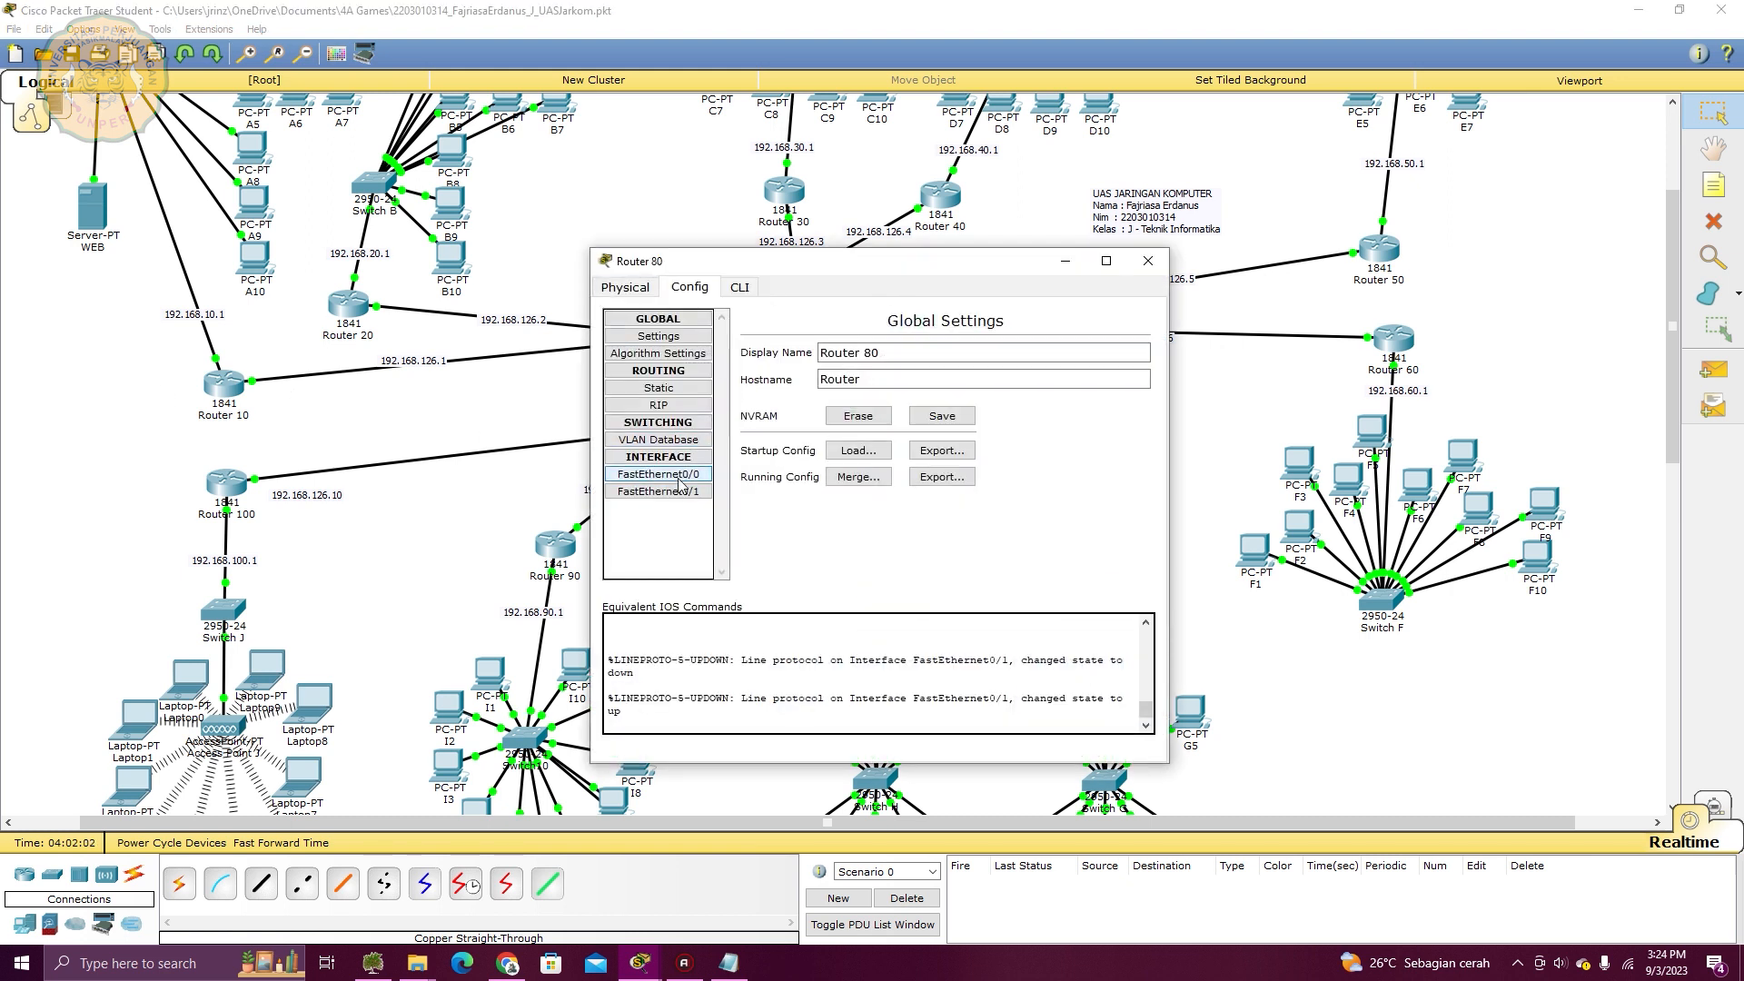
pyautogui.click(658, 387)
pyautogui.scroll(3, 924, 506)
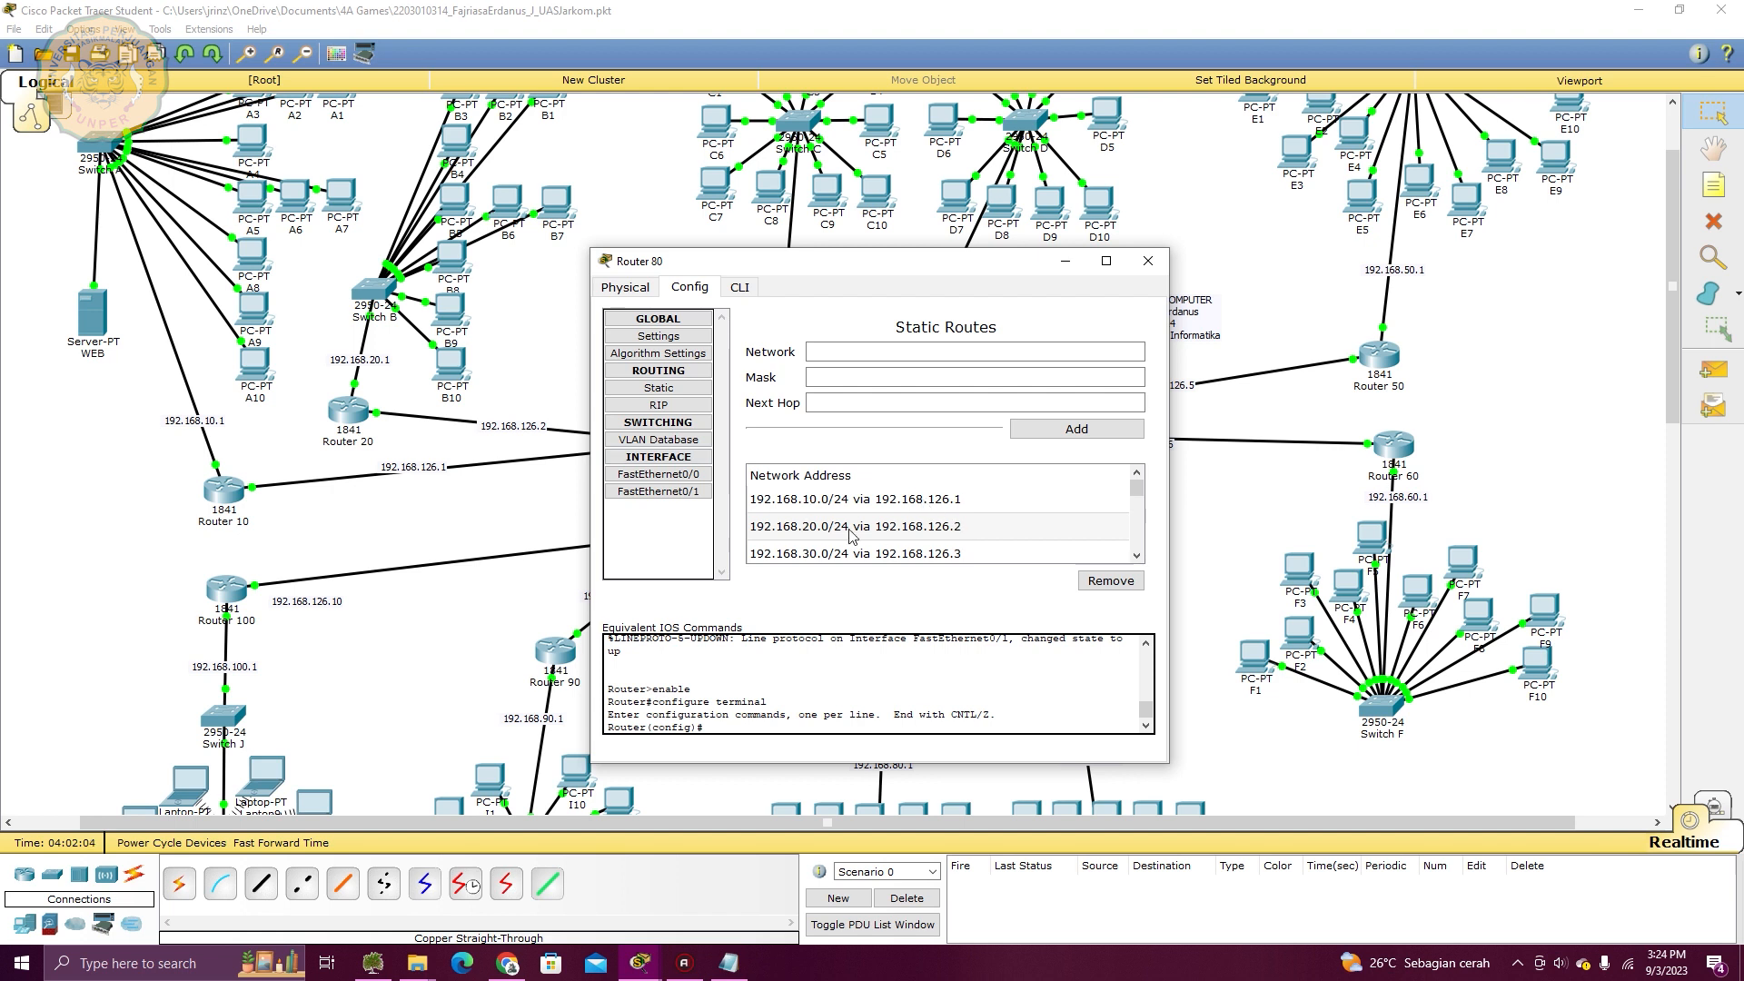
pyautogui.click(938, 507)
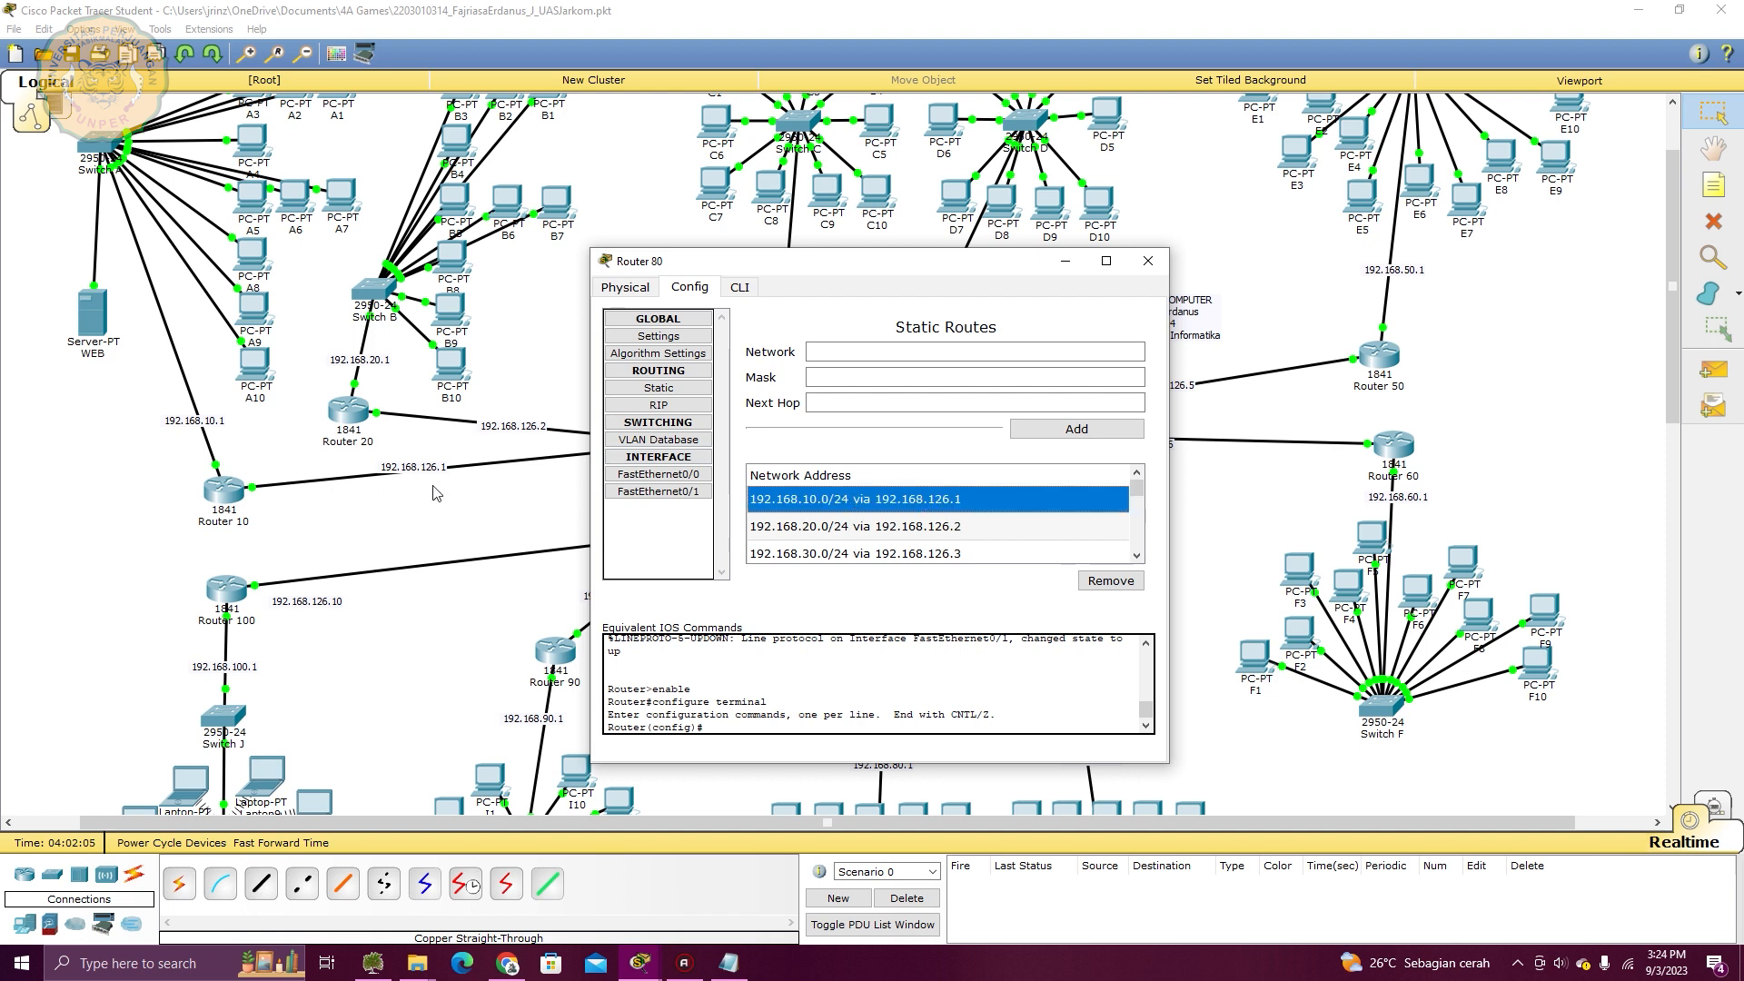
pyautogui.click(1065, 261)
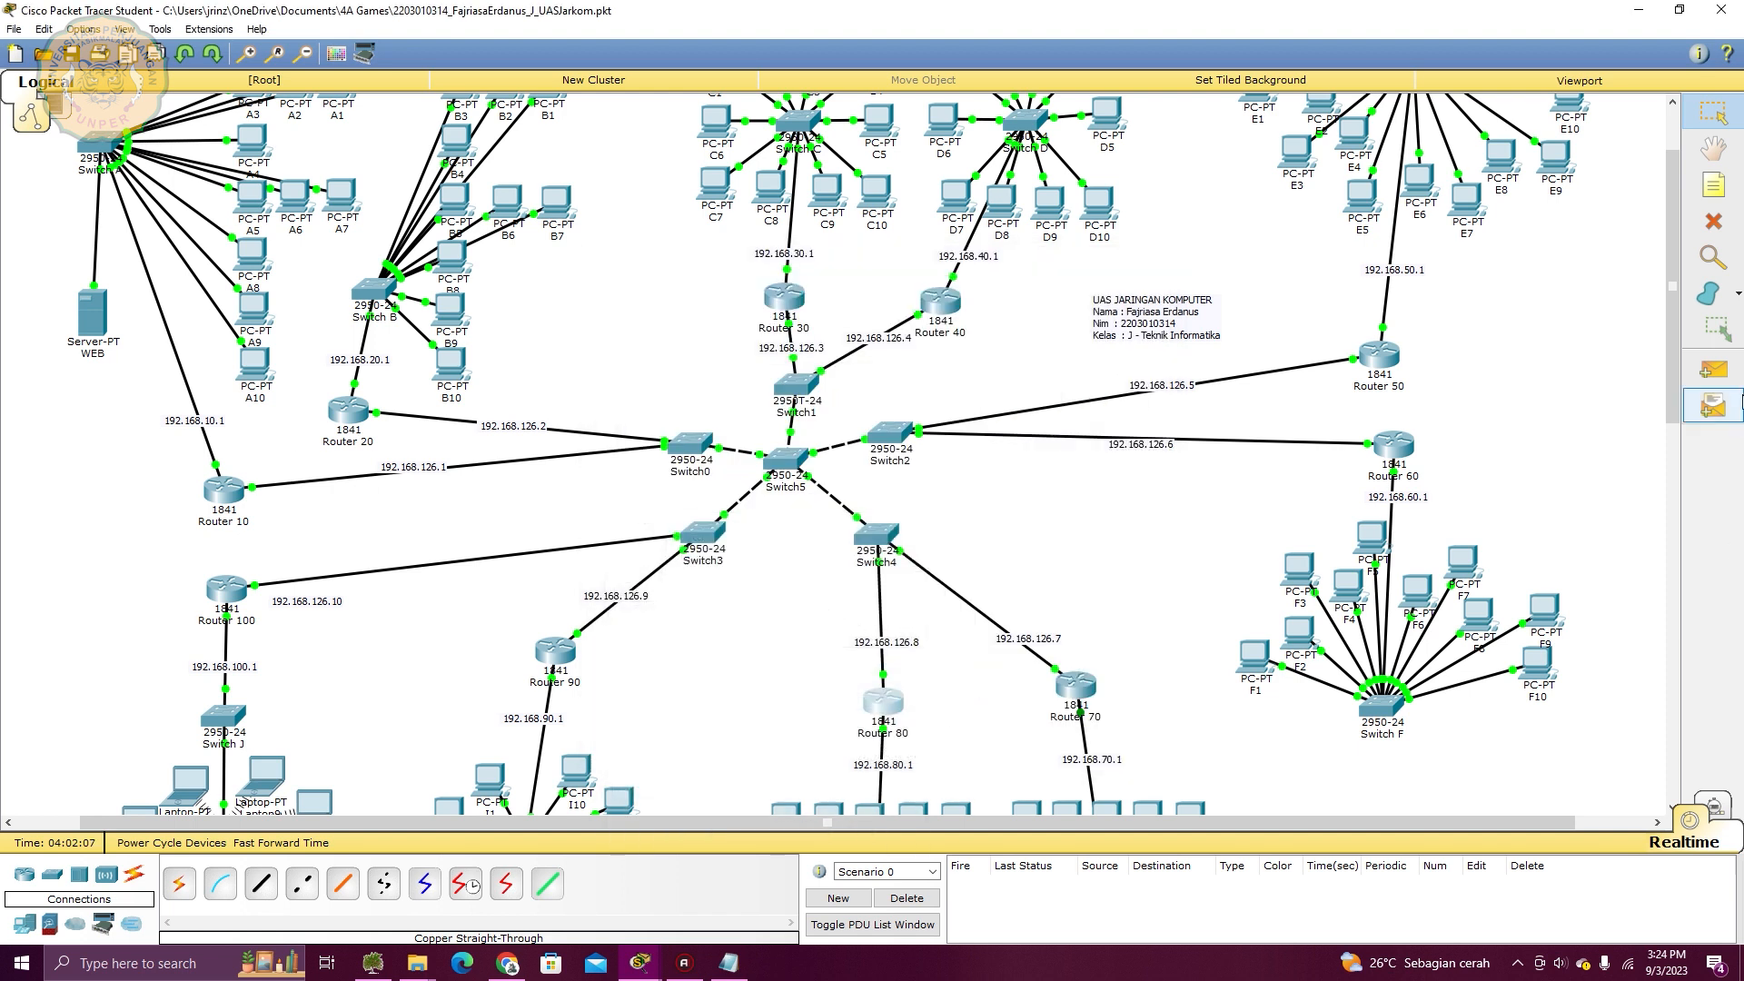
# Send a simple PDU from PC A1 to PC H1 to test the route between networks A and H
pyautogui.click(1714, 372)
pyautogui.scroll(3, 894, 336)
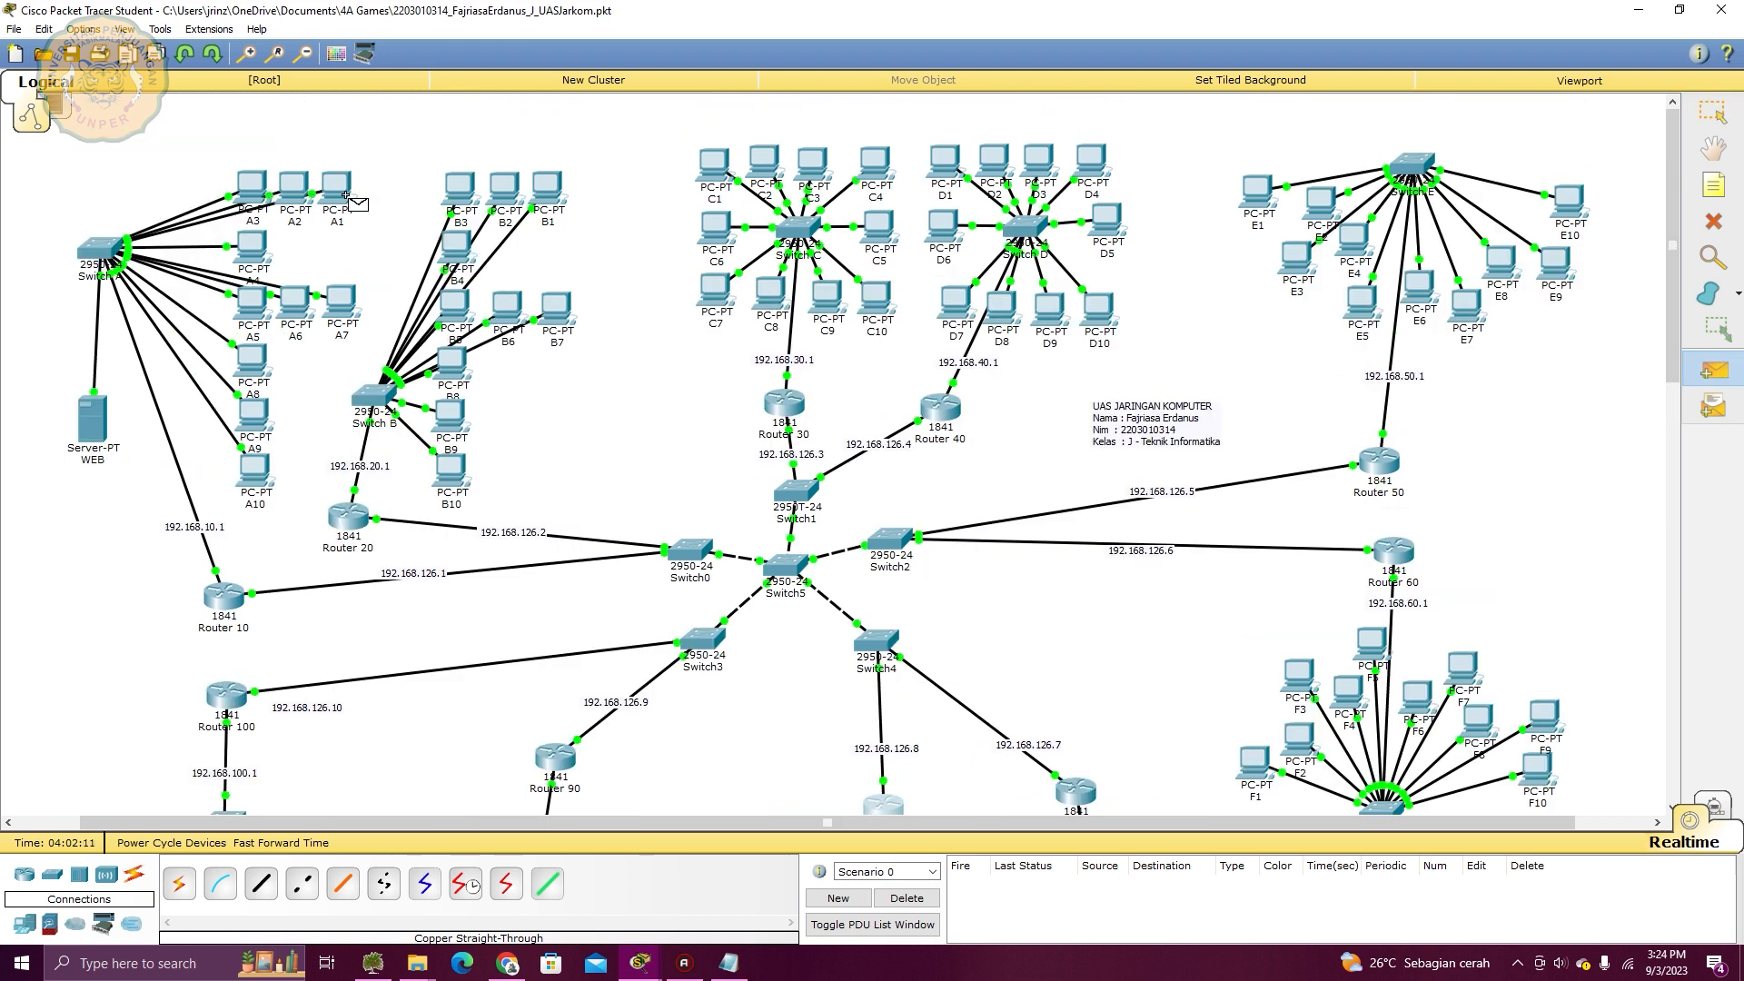
pyautogui.scroll(-9, 917, 443)
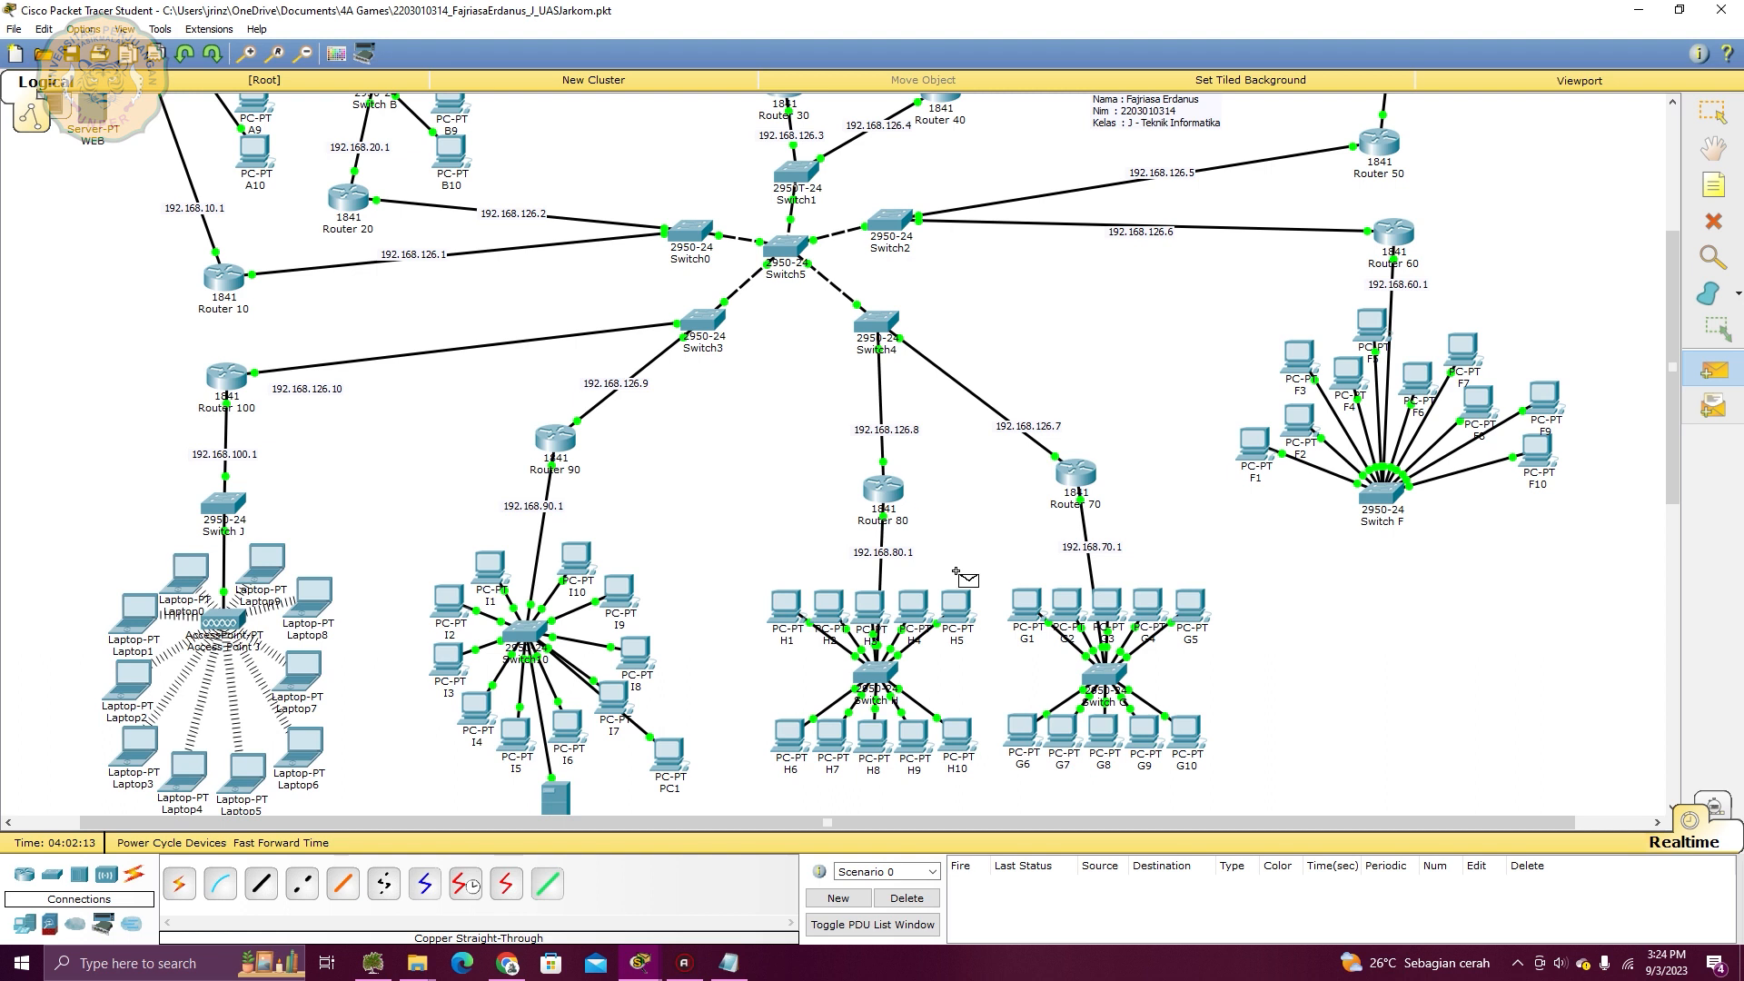
pyautogui.click(788, 608)
# Send a simple PDU from PC A8 to PC H10
pyautogui.click(1713, 369)
pyautogui.scroll(9, 797, 475)
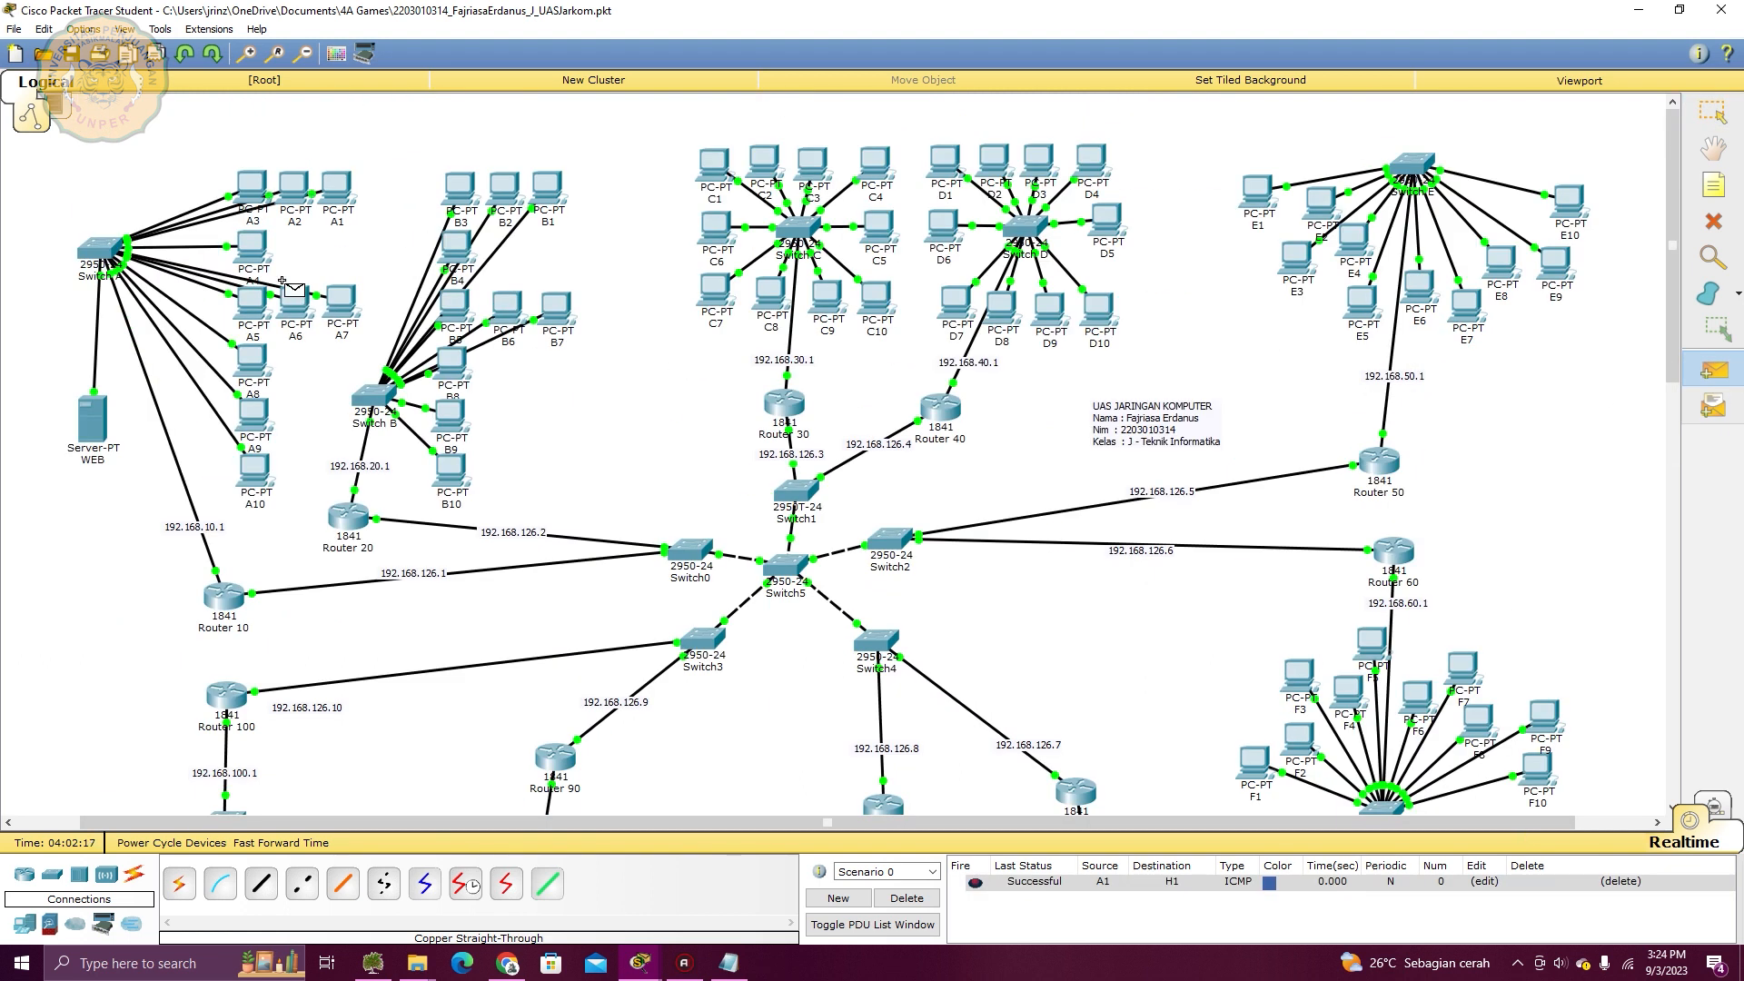
pyautogui.scroll(-10, 867, 740)
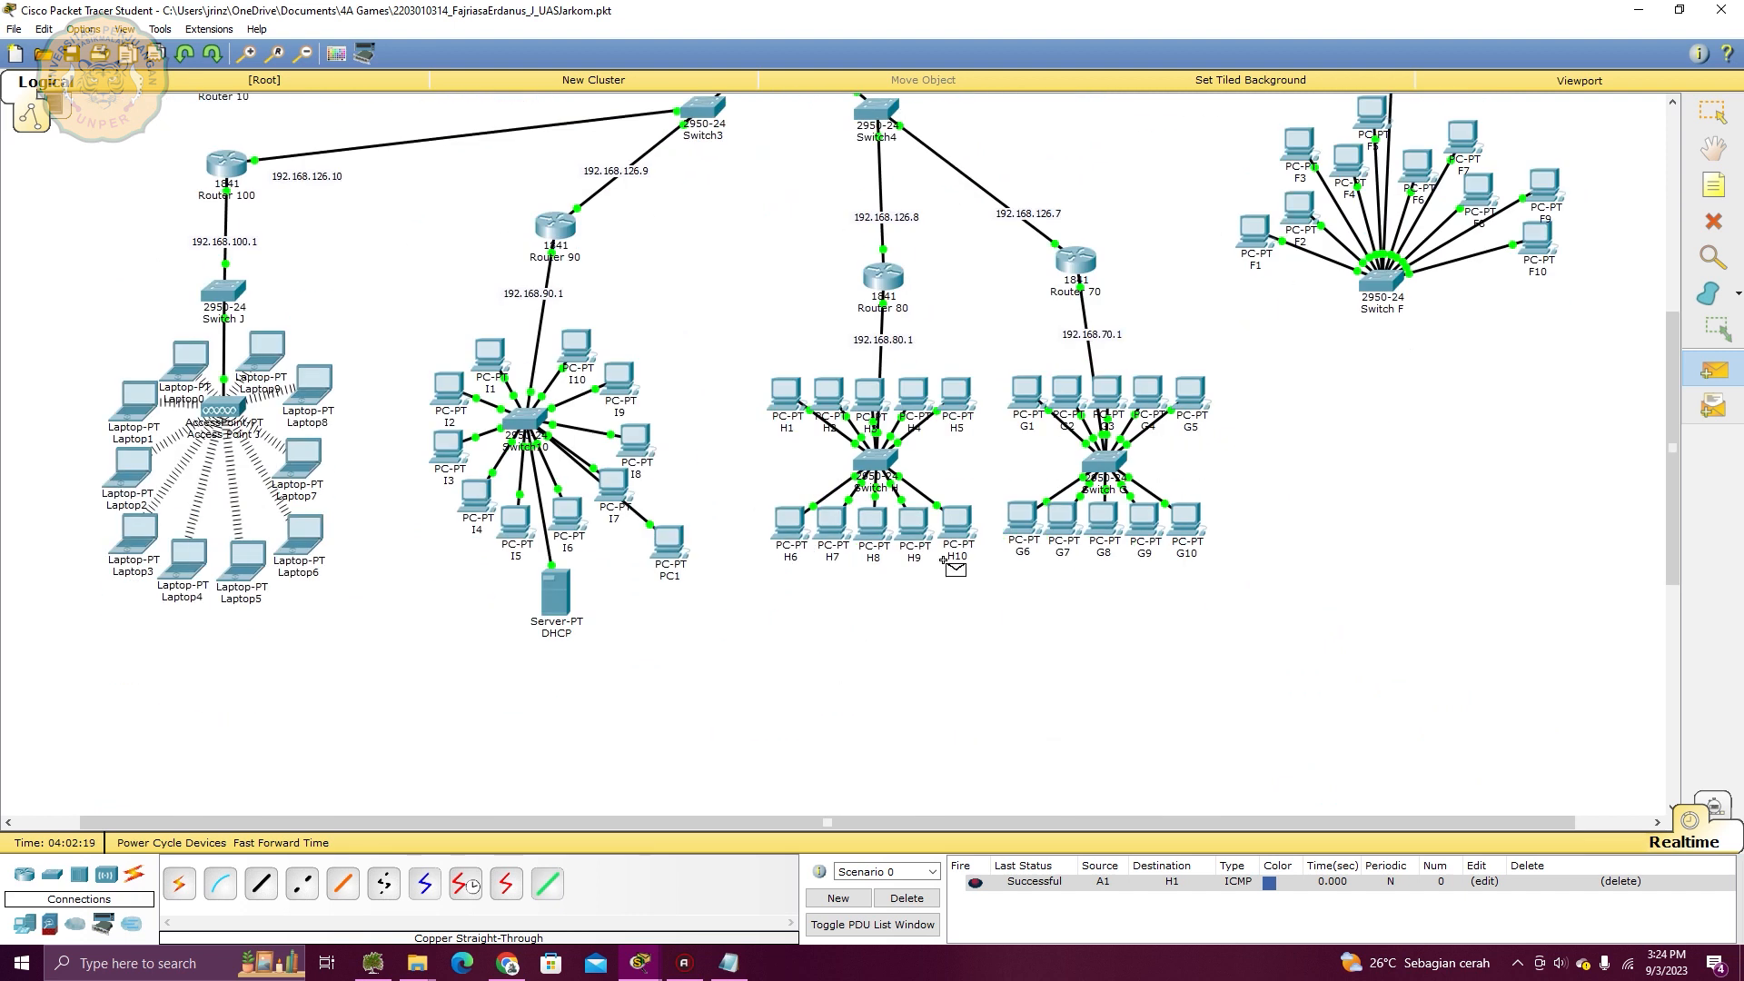
pyautogui.click(953, 524)
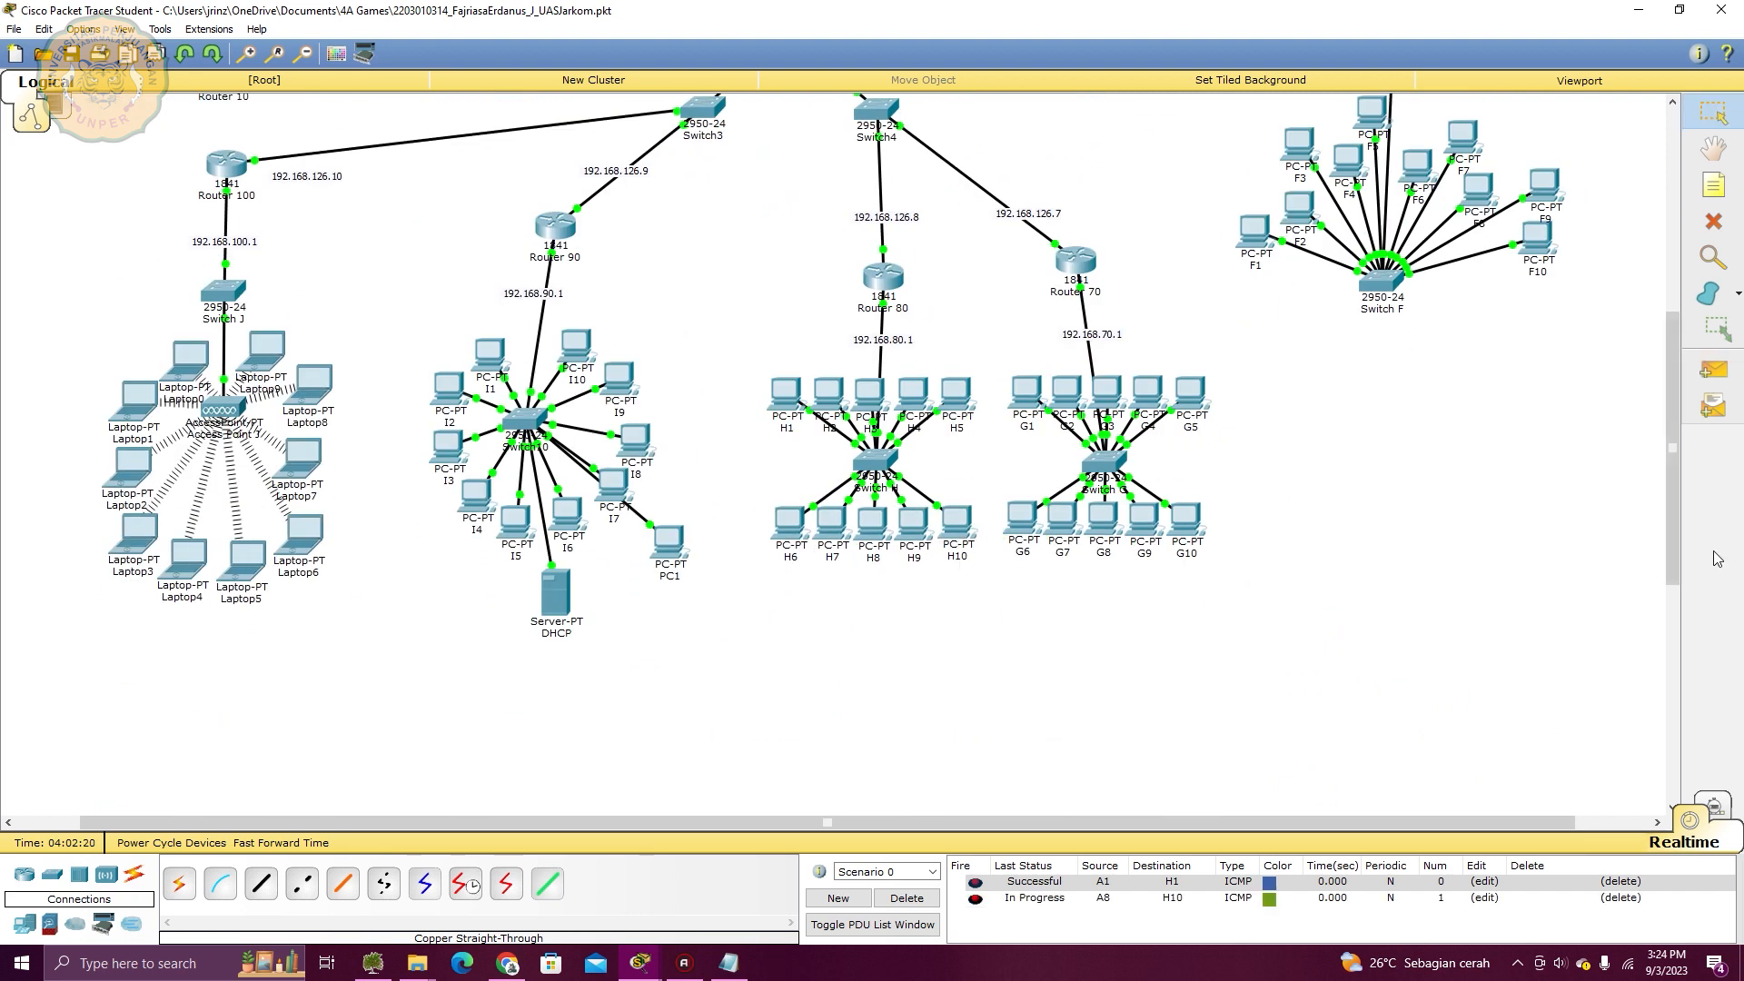
# Repeat the connection test by sending another simple PDU from PC A8 to PC H10
pyautogui.scroll(2, 1626, 586)
pyautogui.click(1713, 370)
pyautogui.scroll(2, 679, 481)
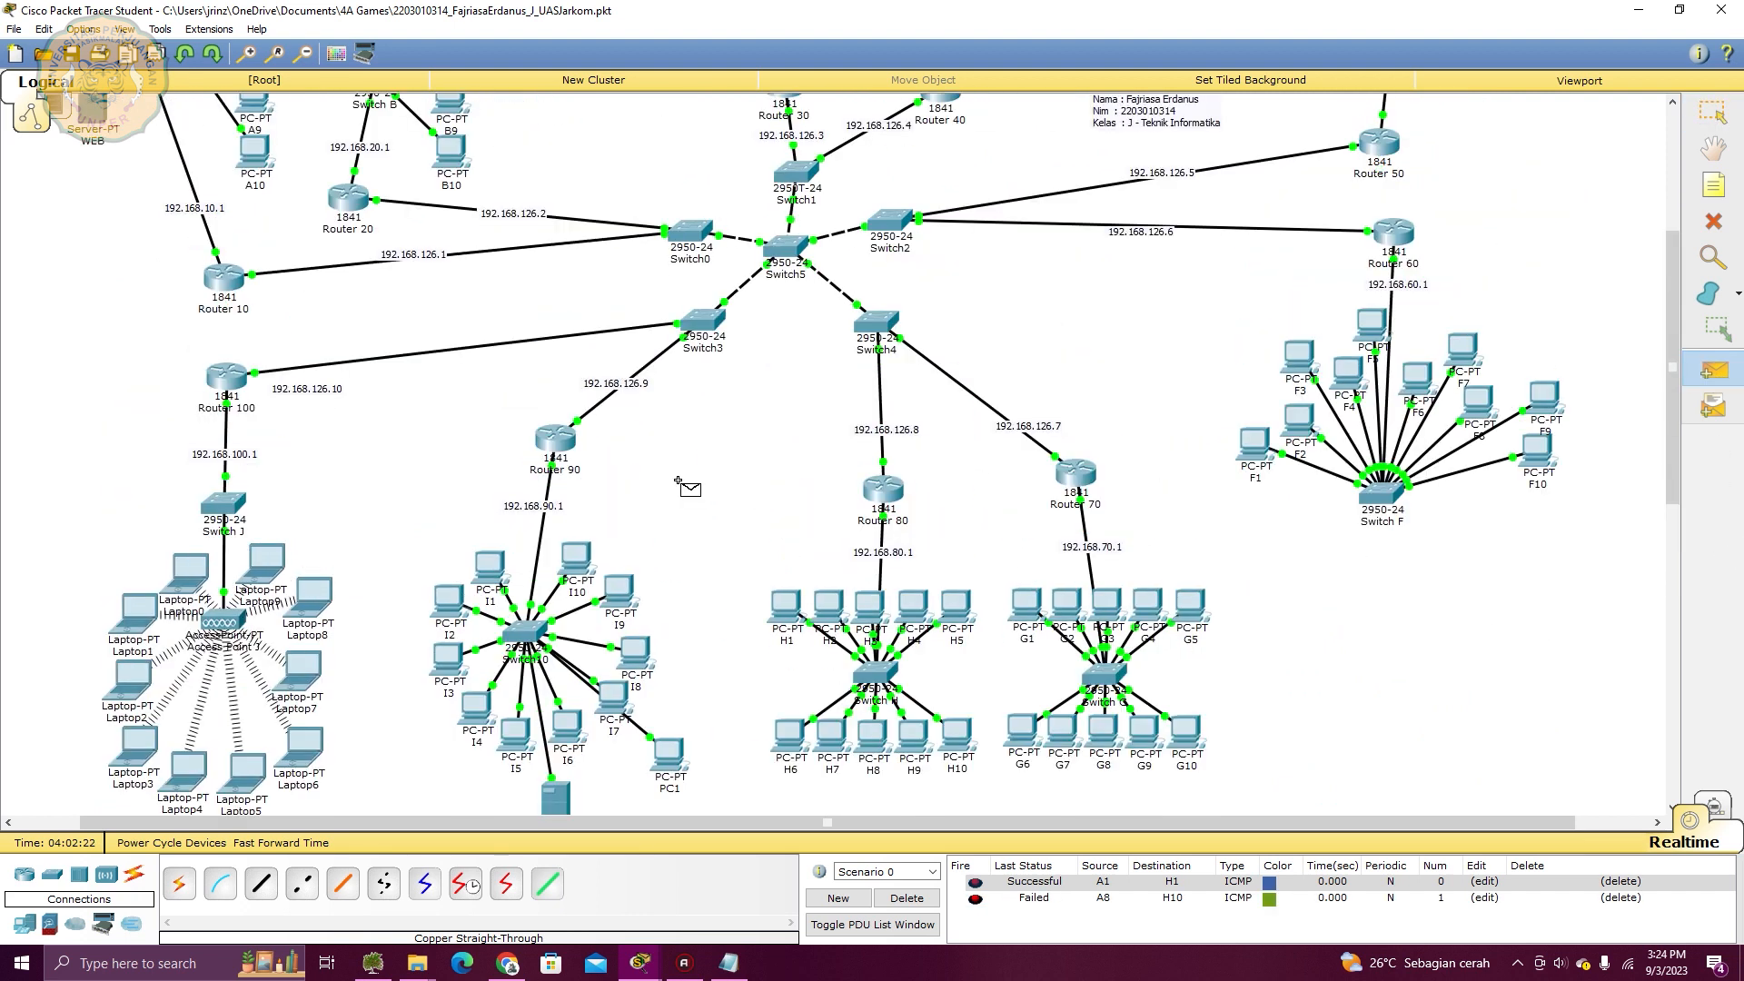
pyautogui.scroll(2, 680, 482)
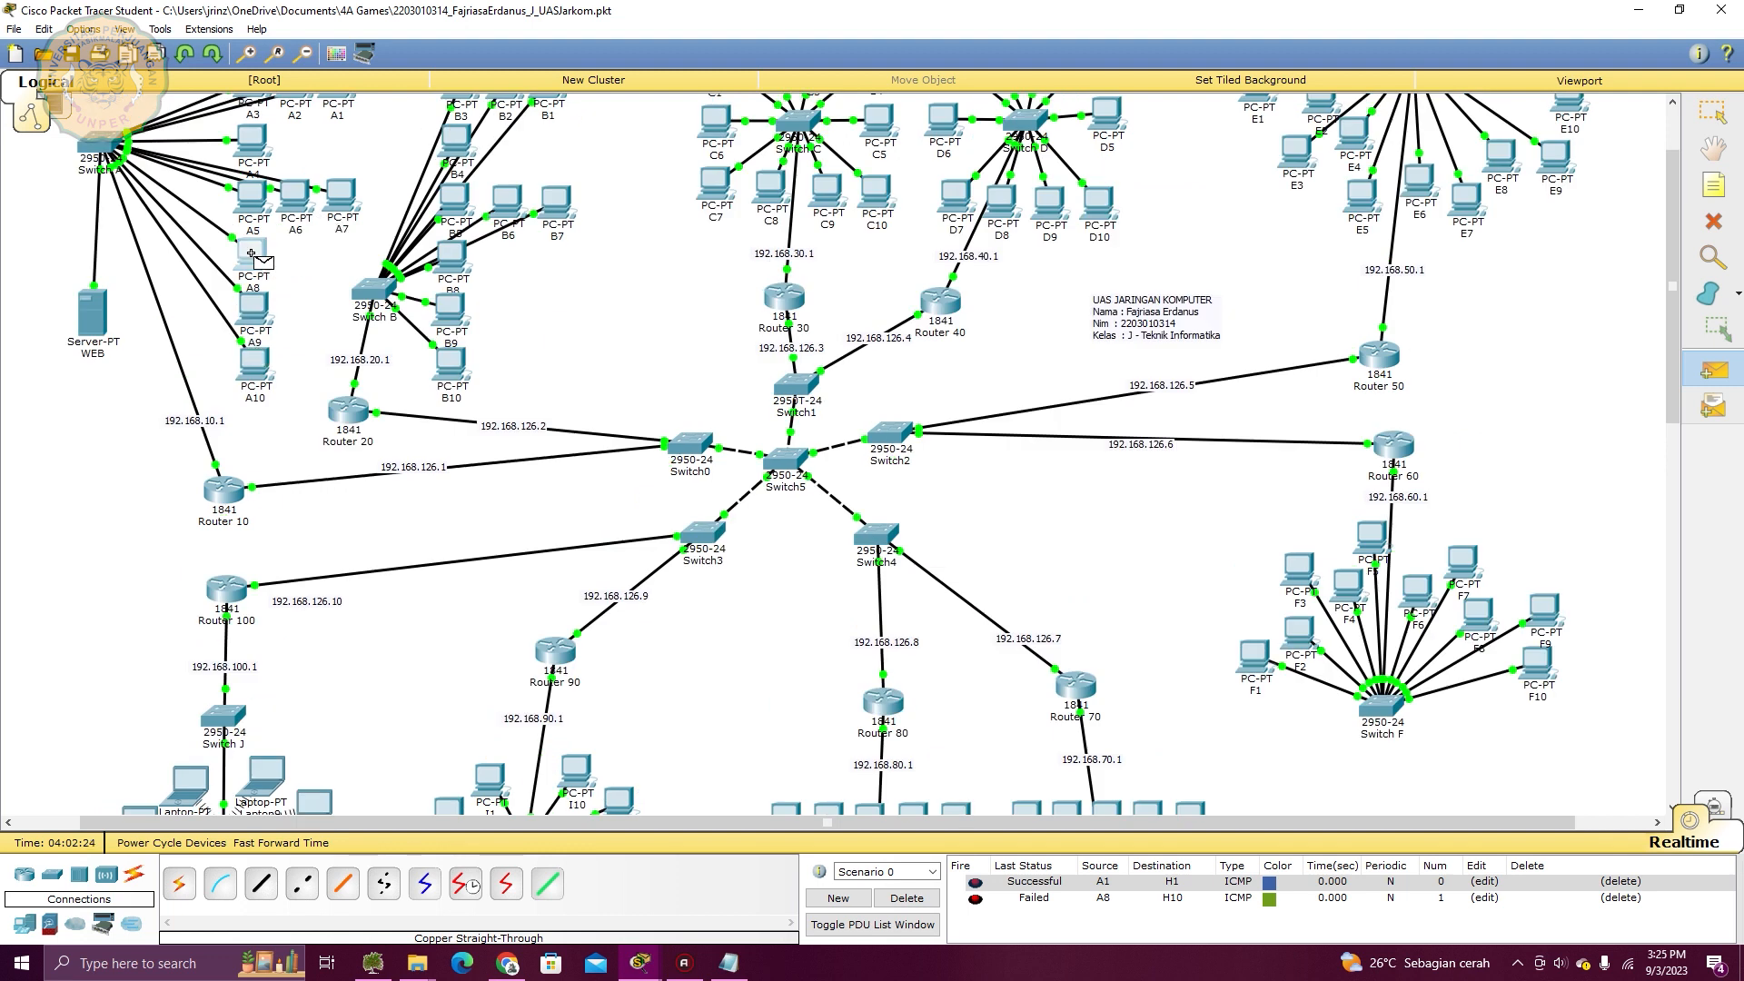
pyautogui.click(252, 255)
pyautogui.scroll(-4, 856, 409)
pyautogui.click(959, 532)
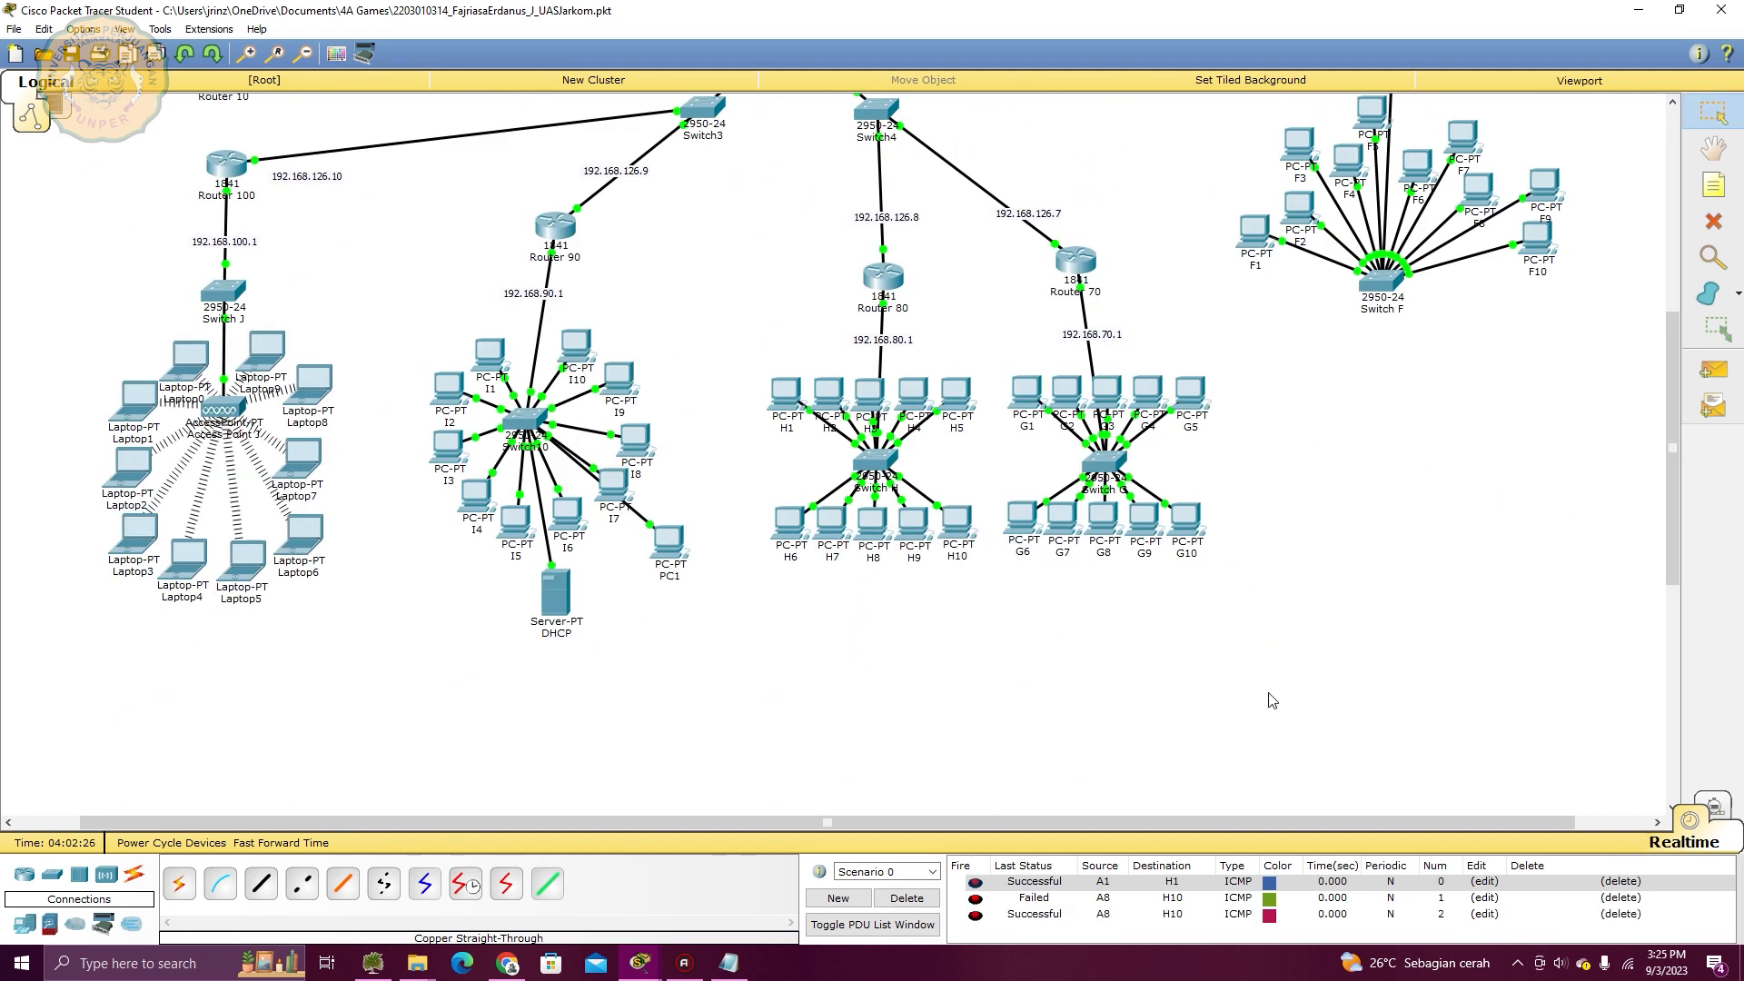
# Look over the central switches and router links of the topology, and show the port details of PC C9
pyautogui.scroll(4, 1208, 660)
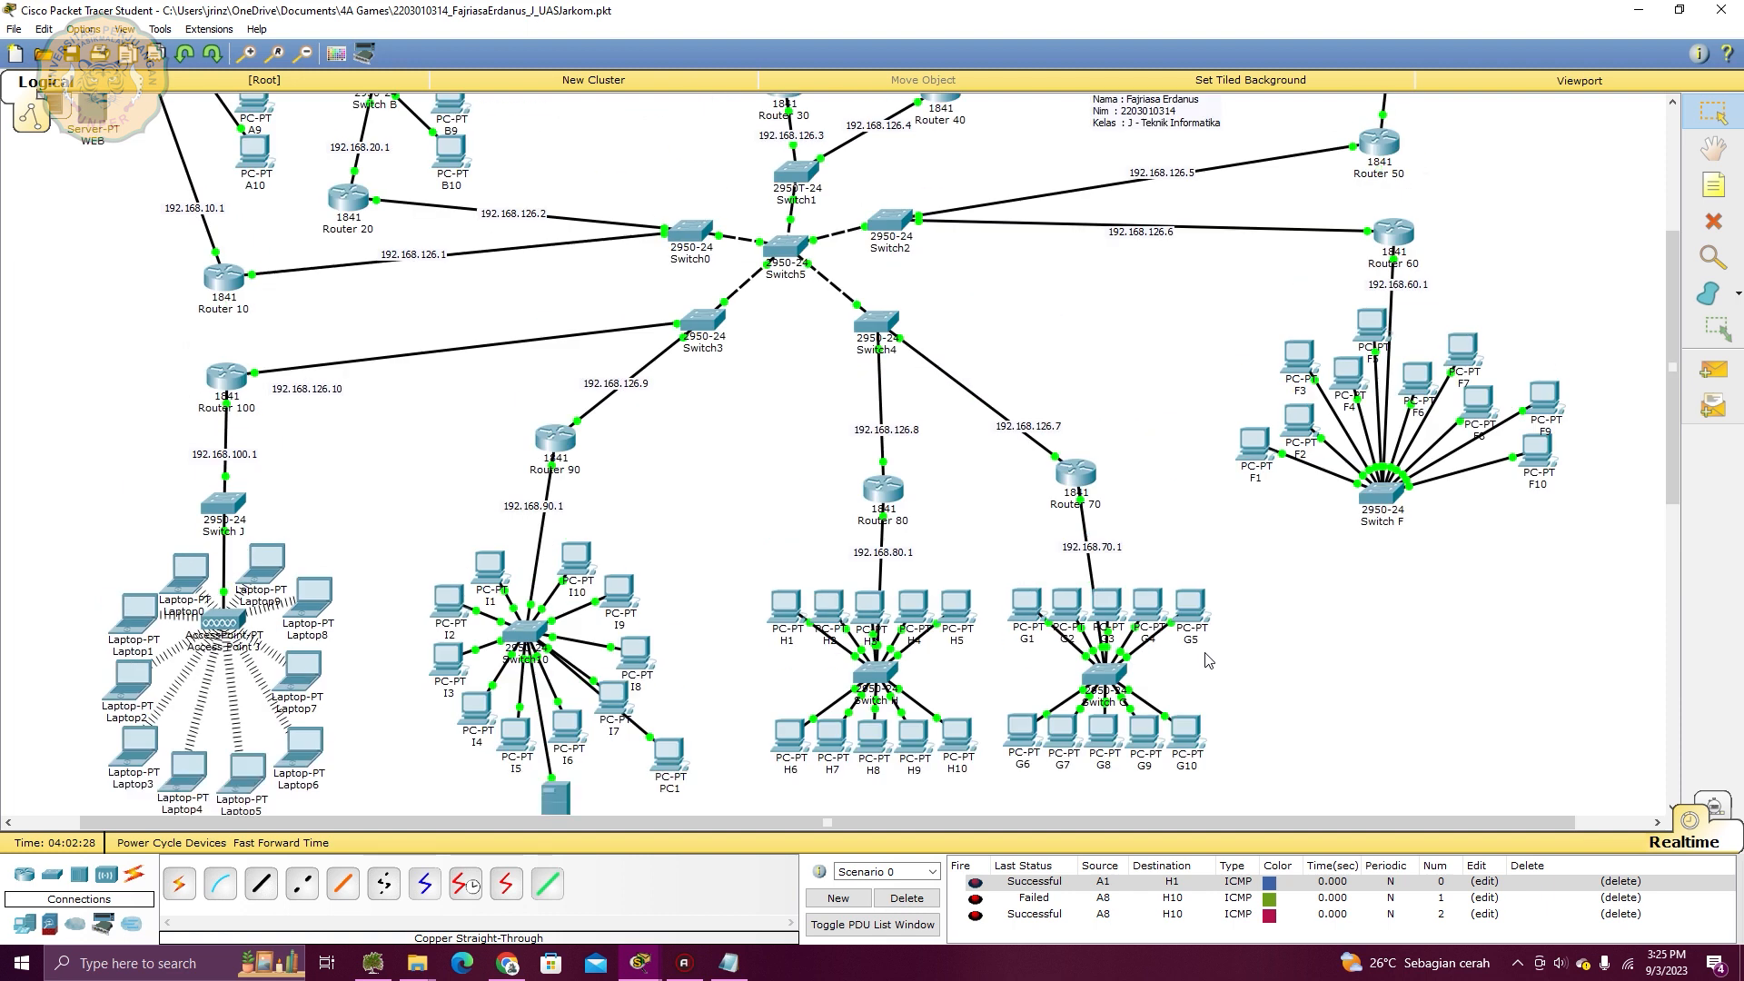
pyautogui.scroll(1, 1209, 660)
pyautogui.scroll(-2, 1095, 583)
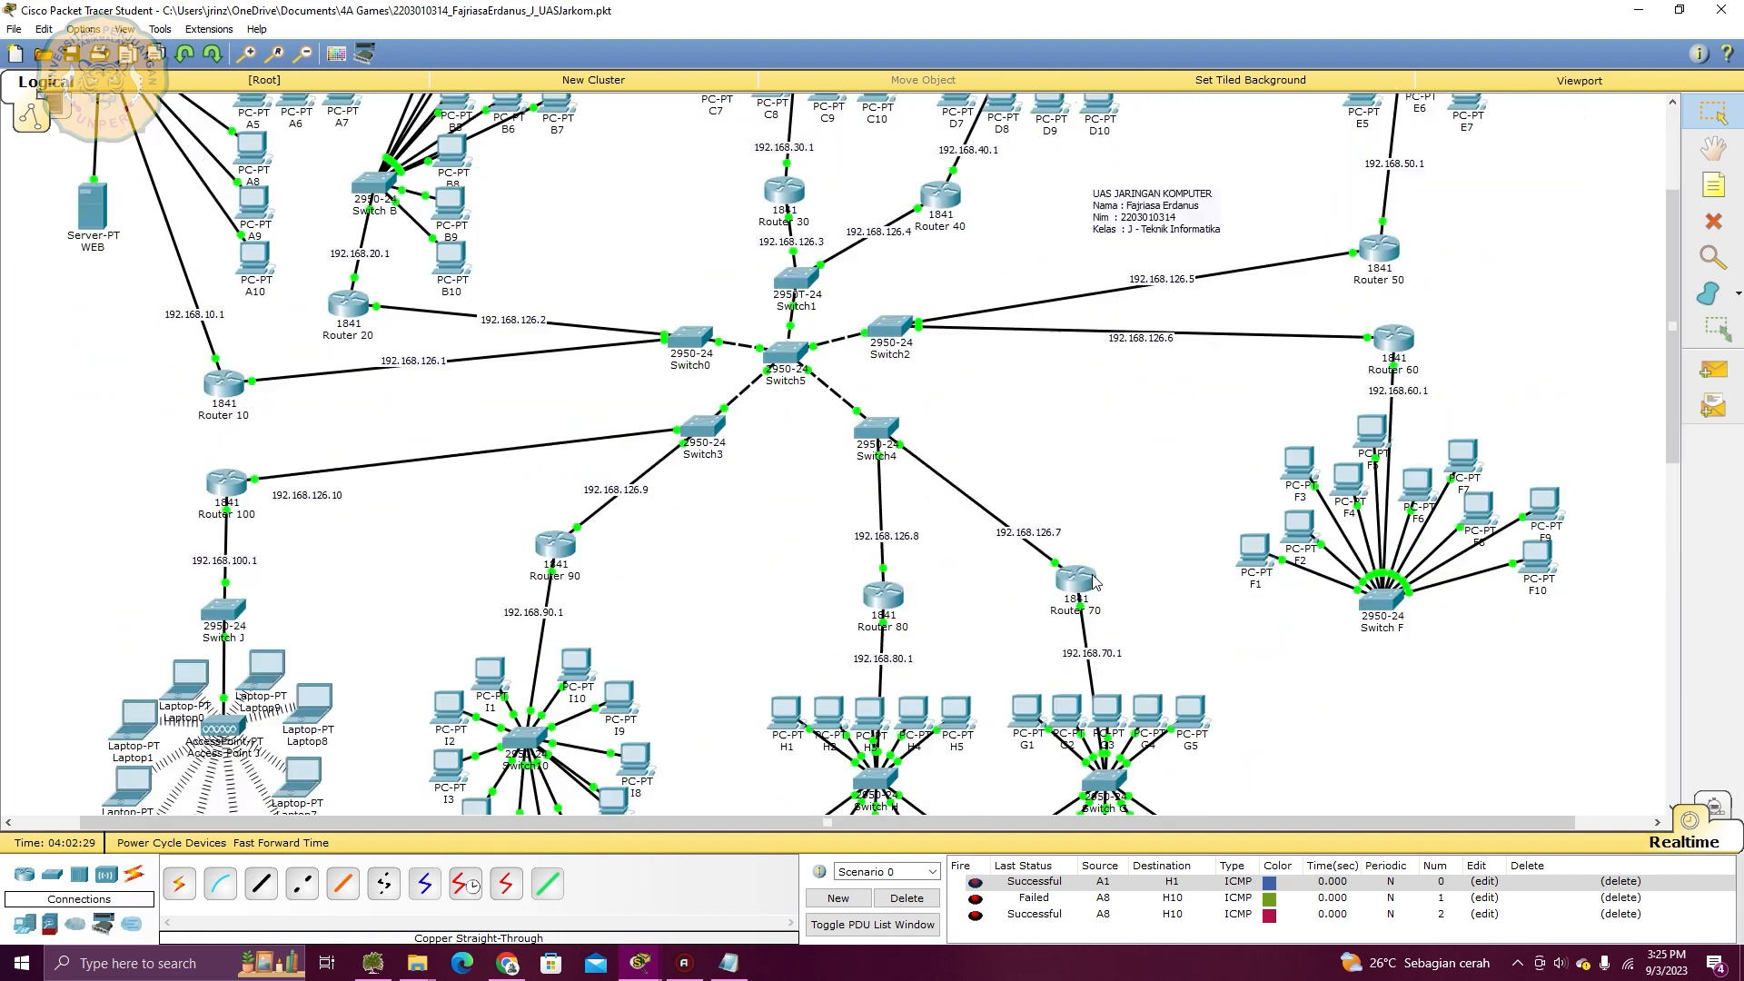
pyautogui.scroll(1, 373, 299)
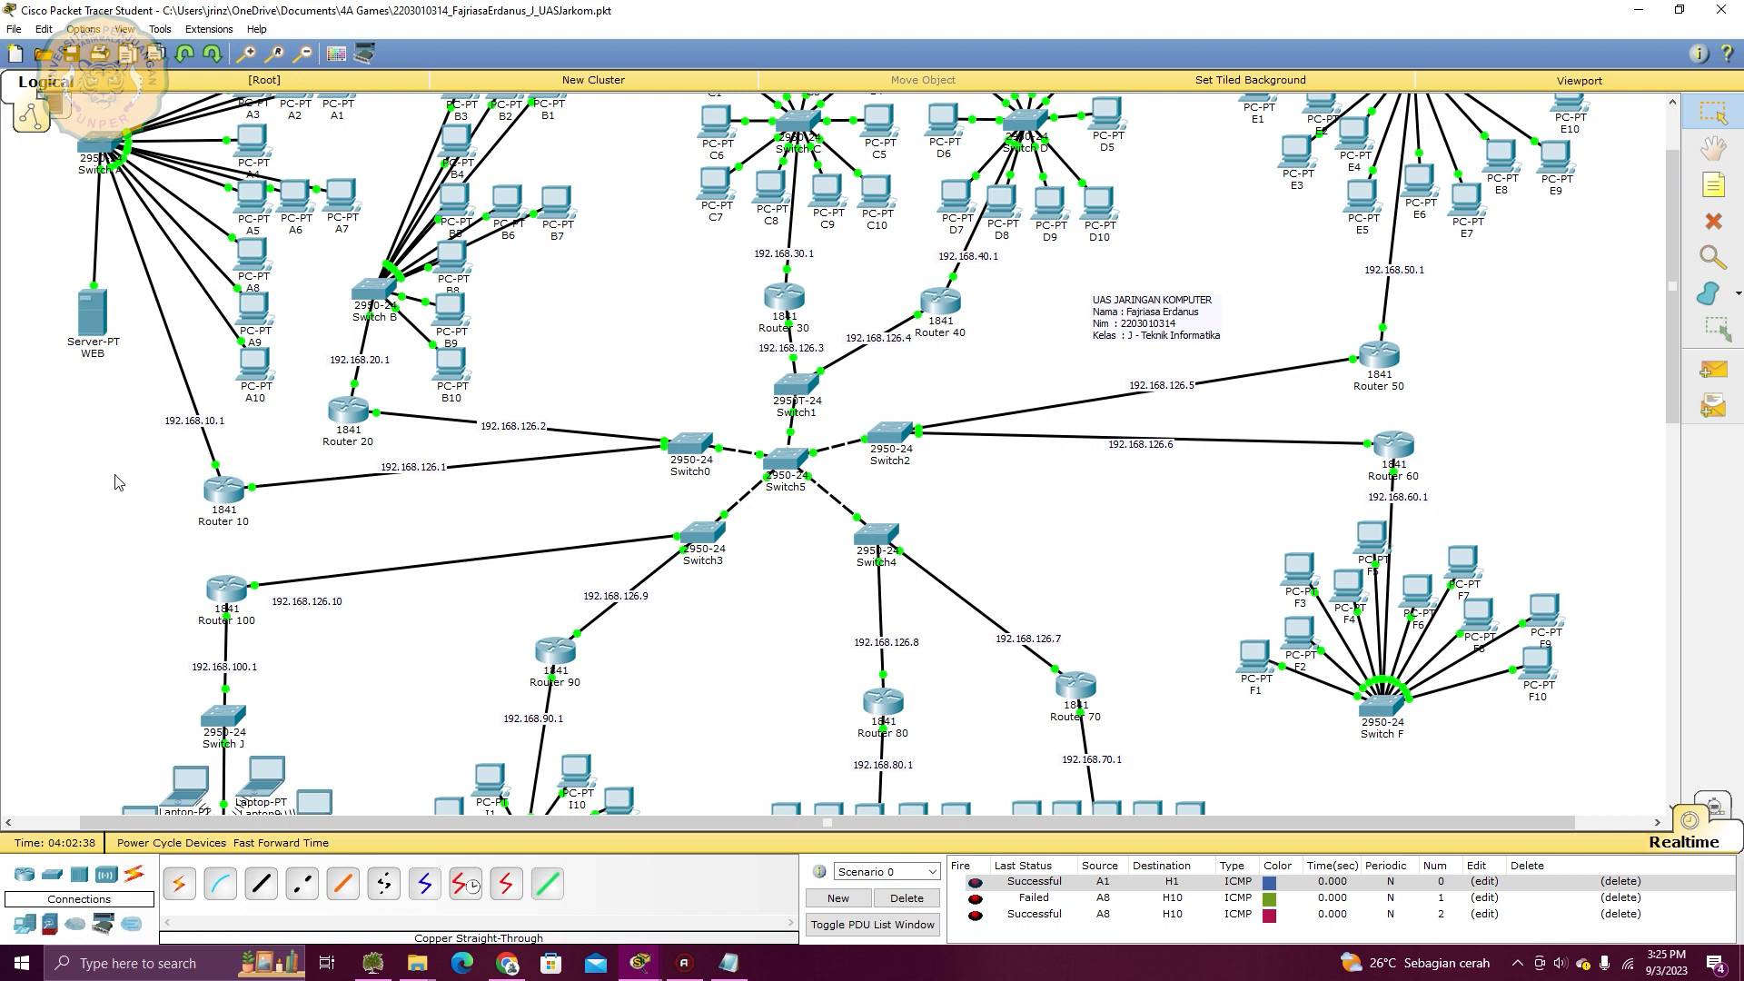
pyautogui.moveTo(650, 374); pyautogui.dragTo(927, 573)
pyautogui.click(1008, 553)
pyautogui.moveTo(837, 191)
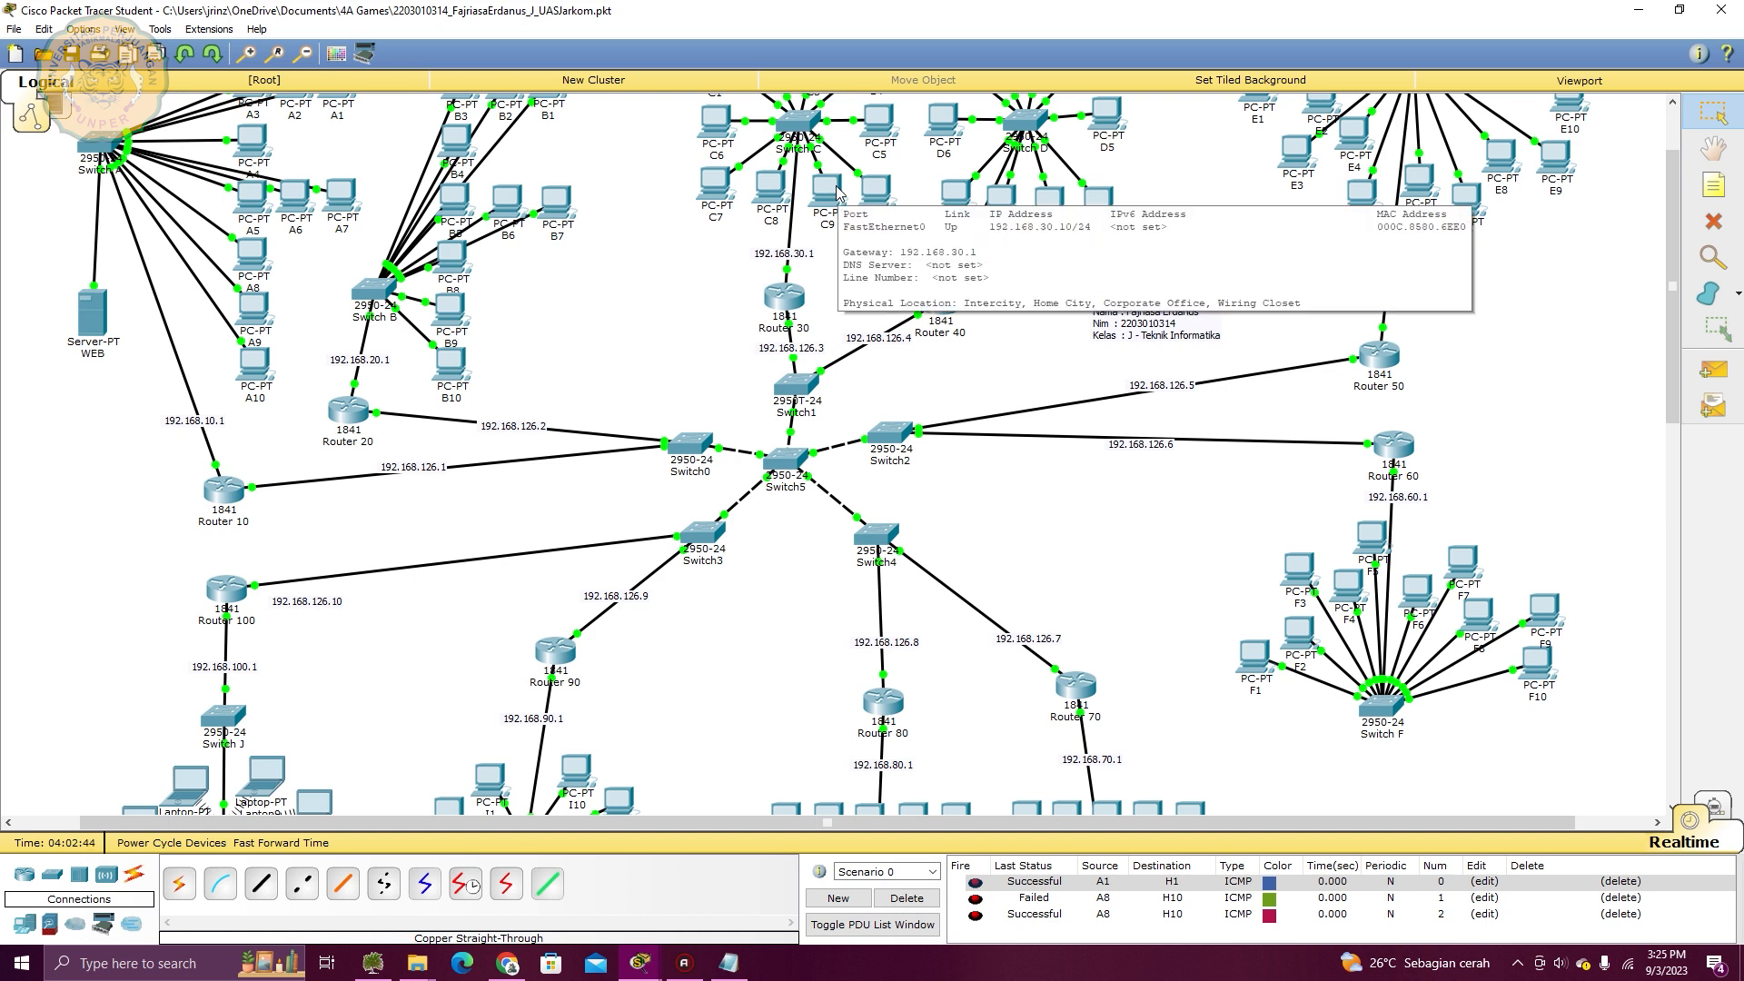
# Review PC I2's IP configuration to show the addressing it receives through DHCP, and close its window
pyautogui.scroll(-3, 840, 191)
pyautogui.scroll(-3, 810, 237)
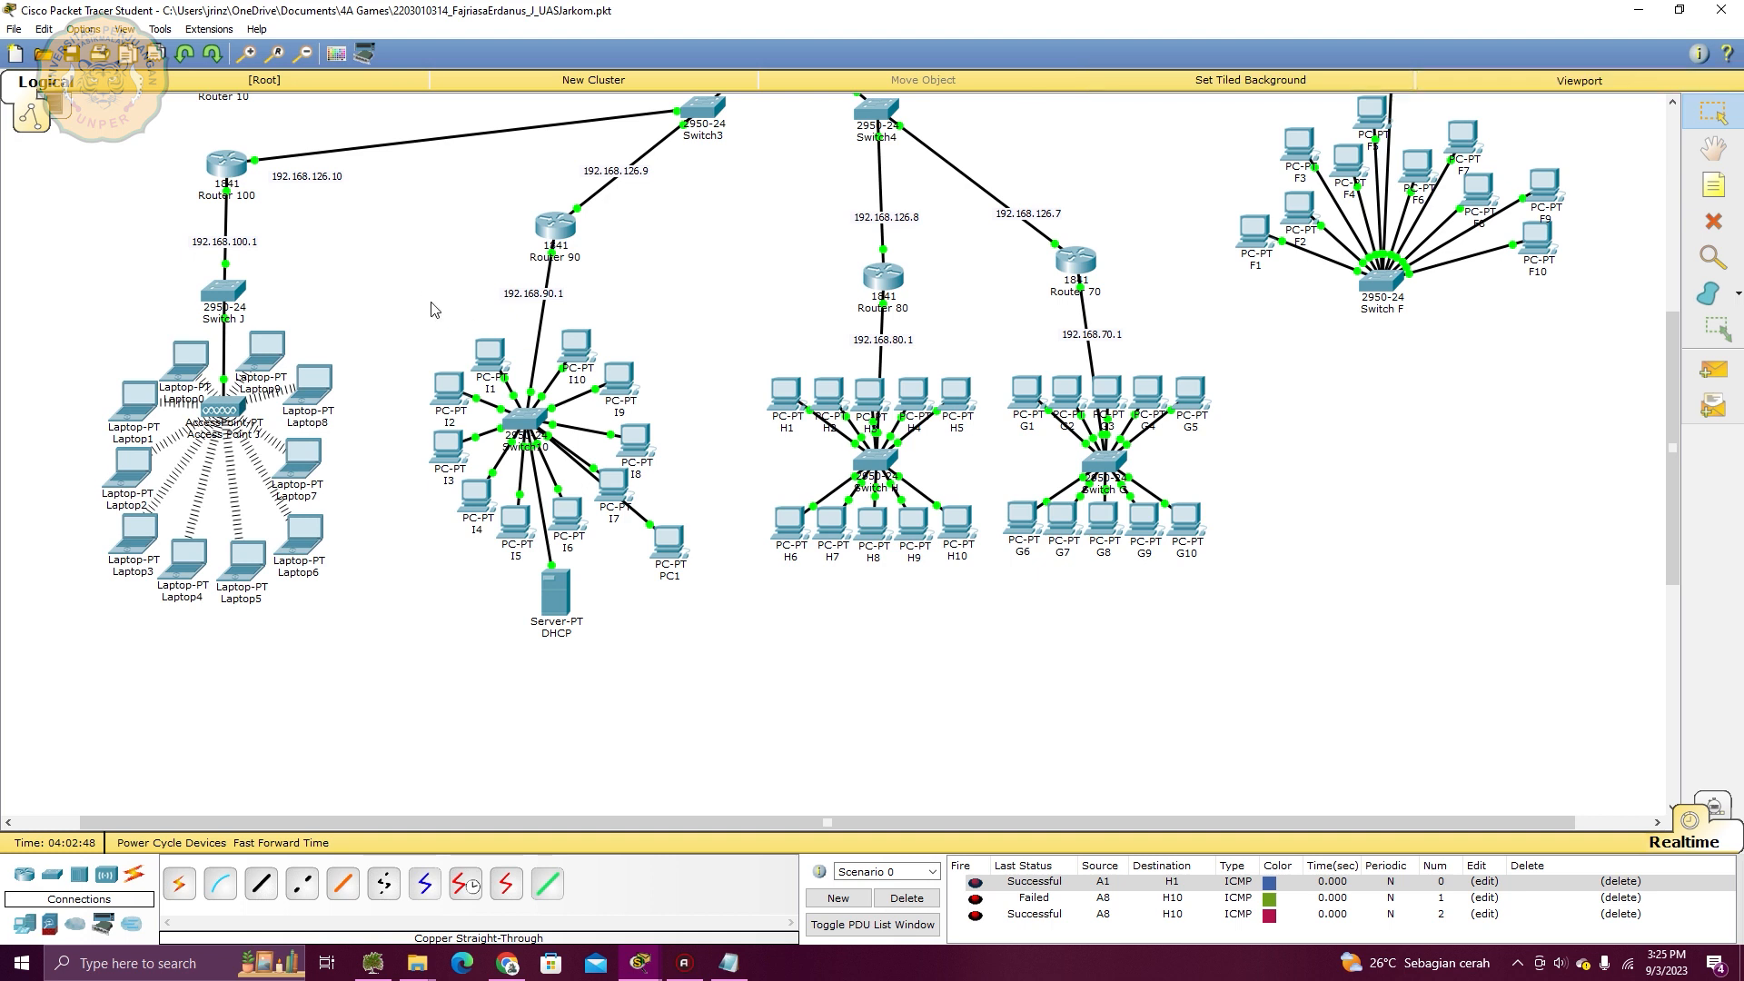
pyautogui.scroll(1, 551, 690)
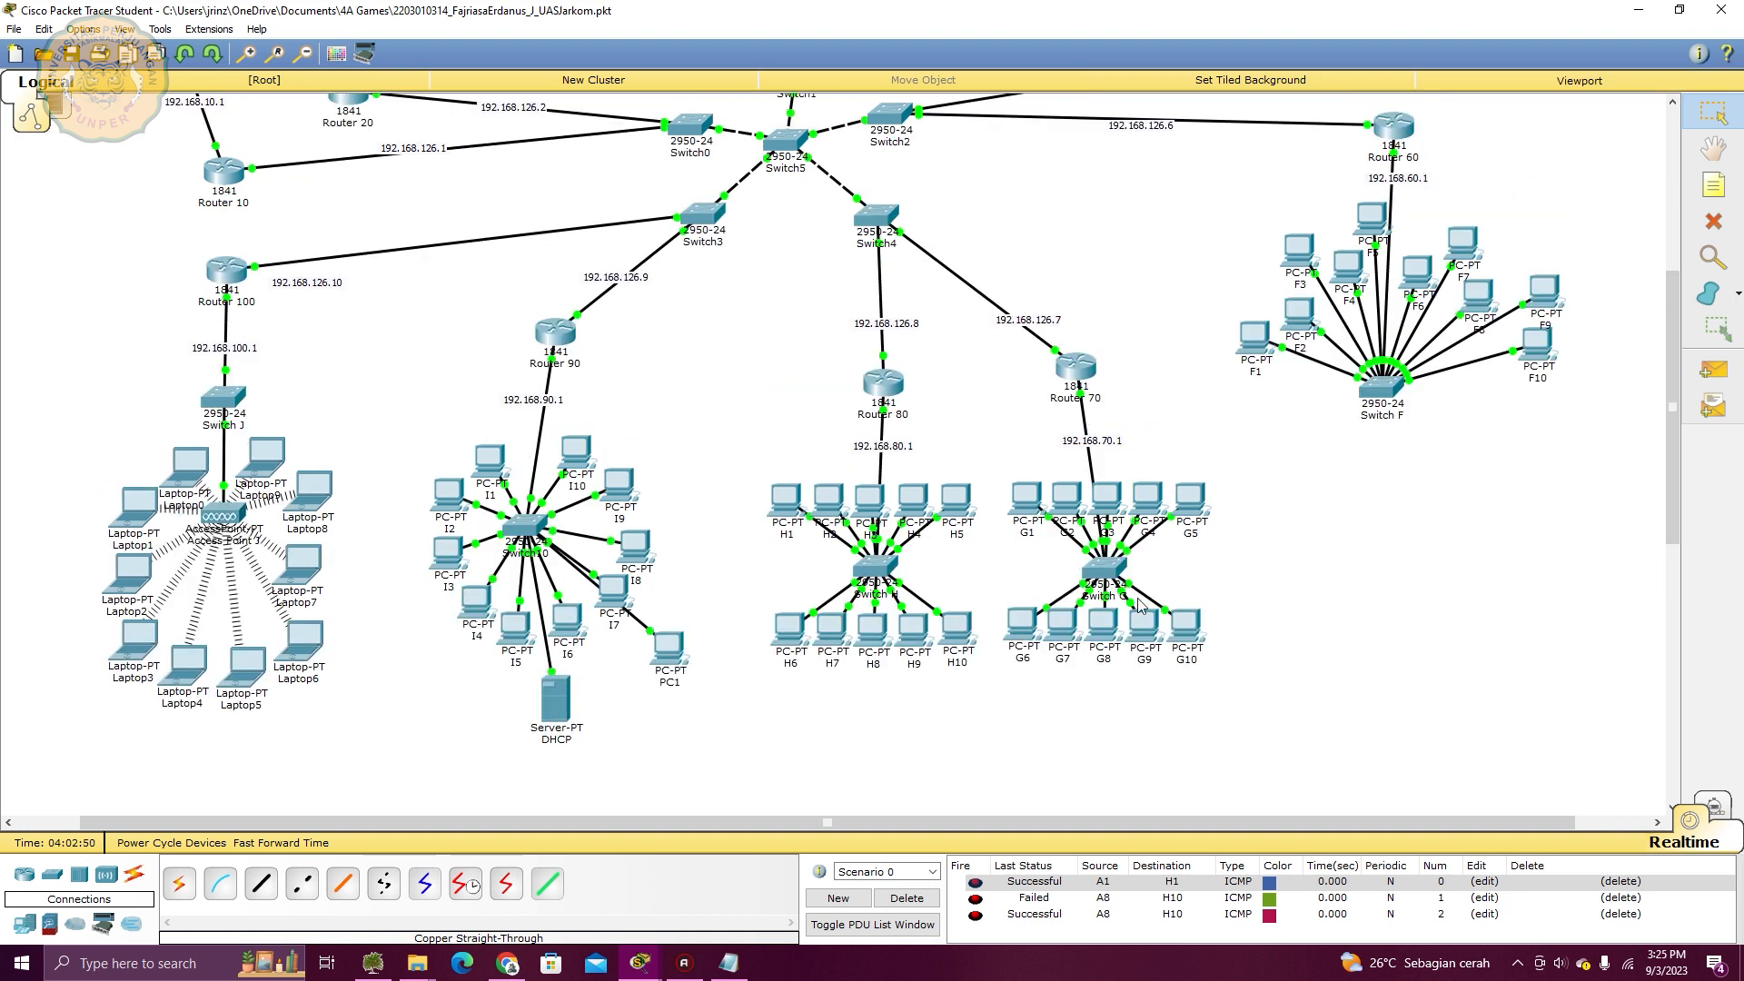
pyautogui.click(447, 498)
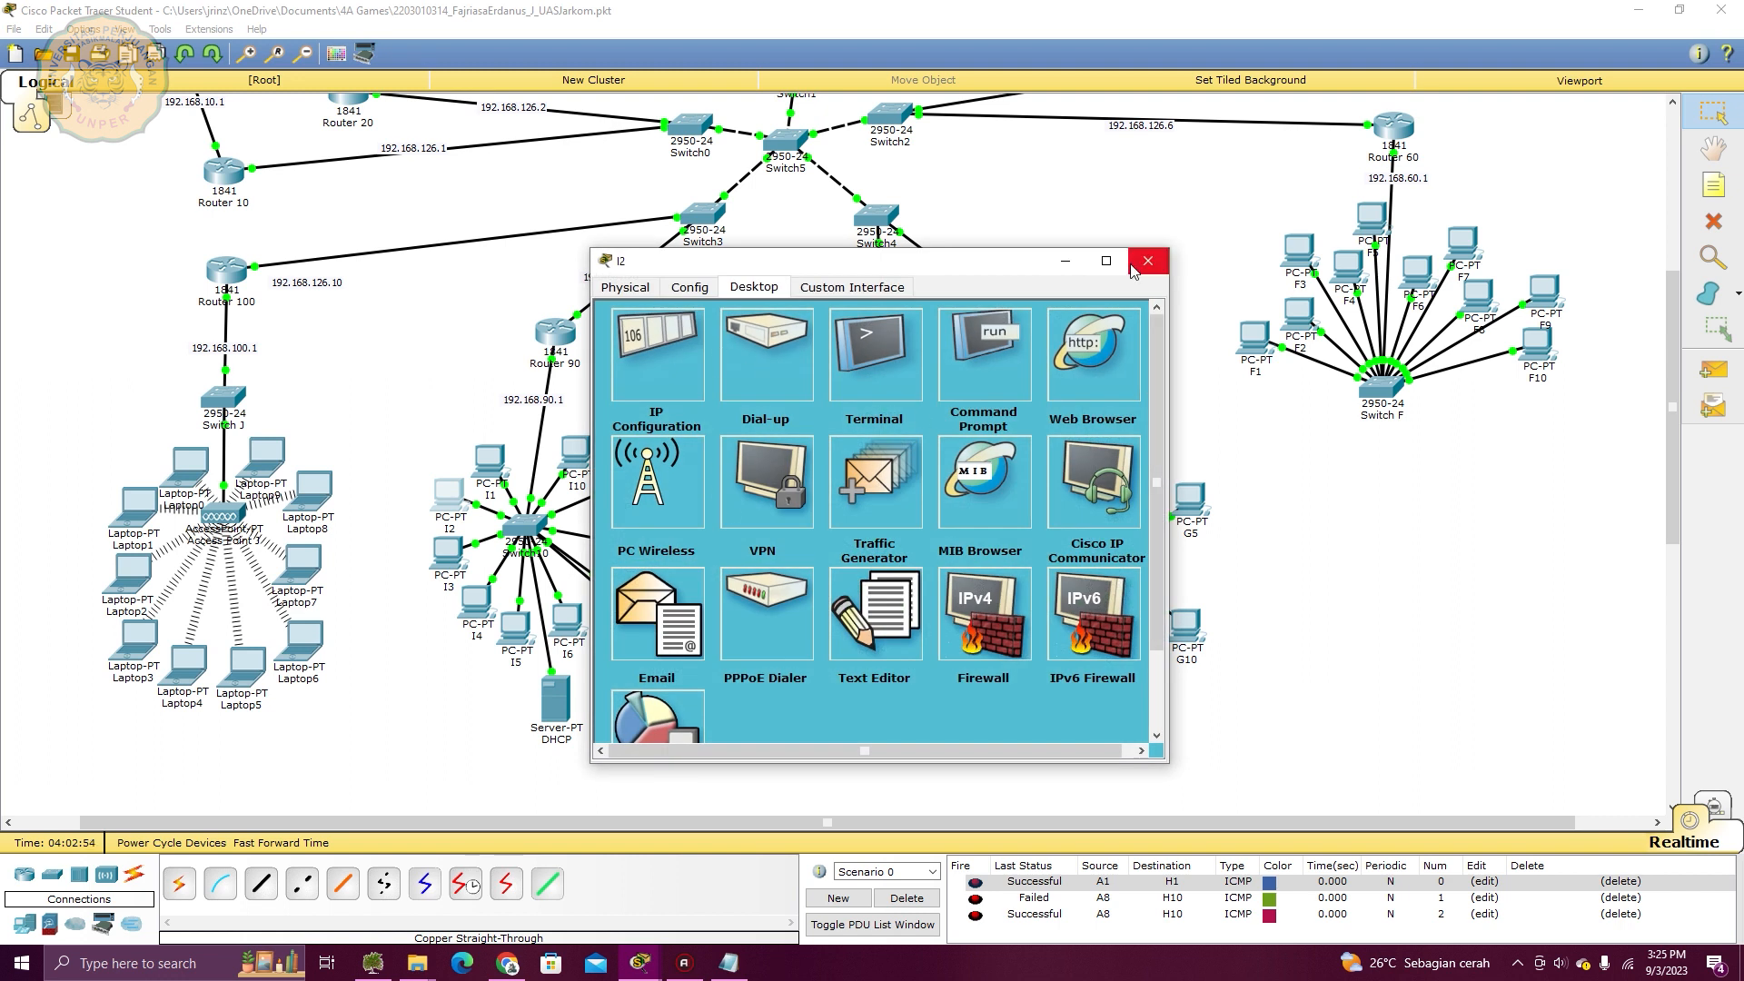
pyautogui.click(626, 362)
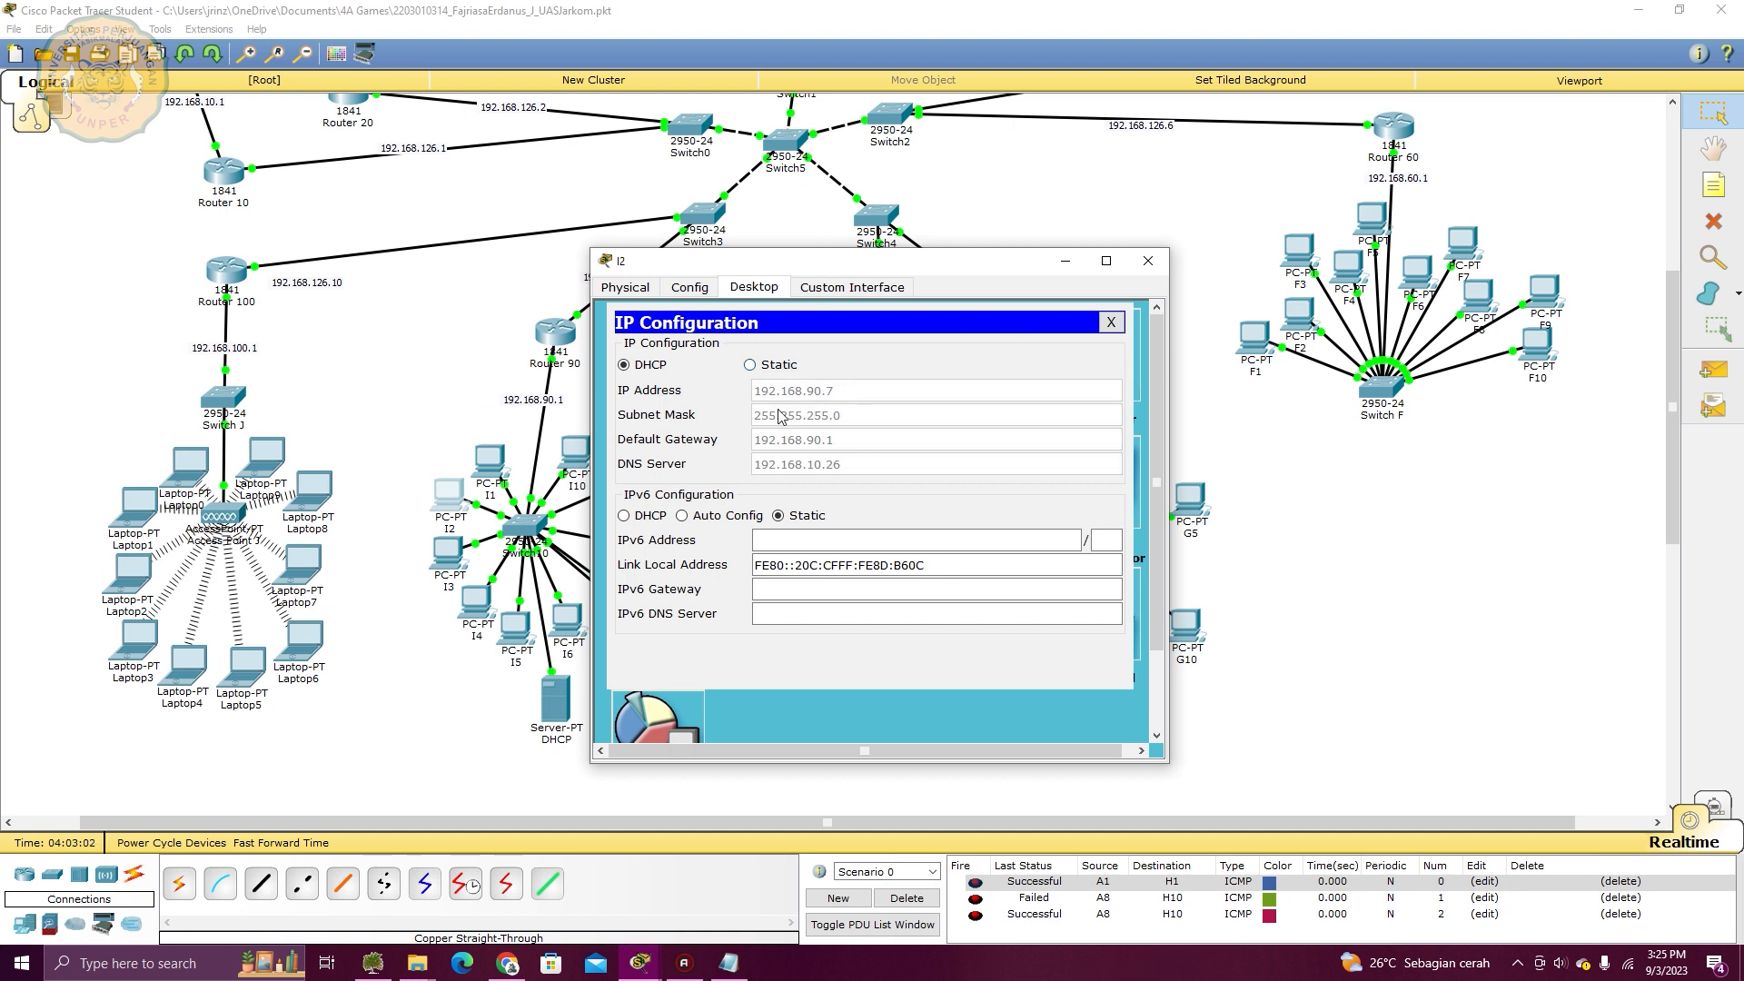
pyautogui.click(1111, 322)
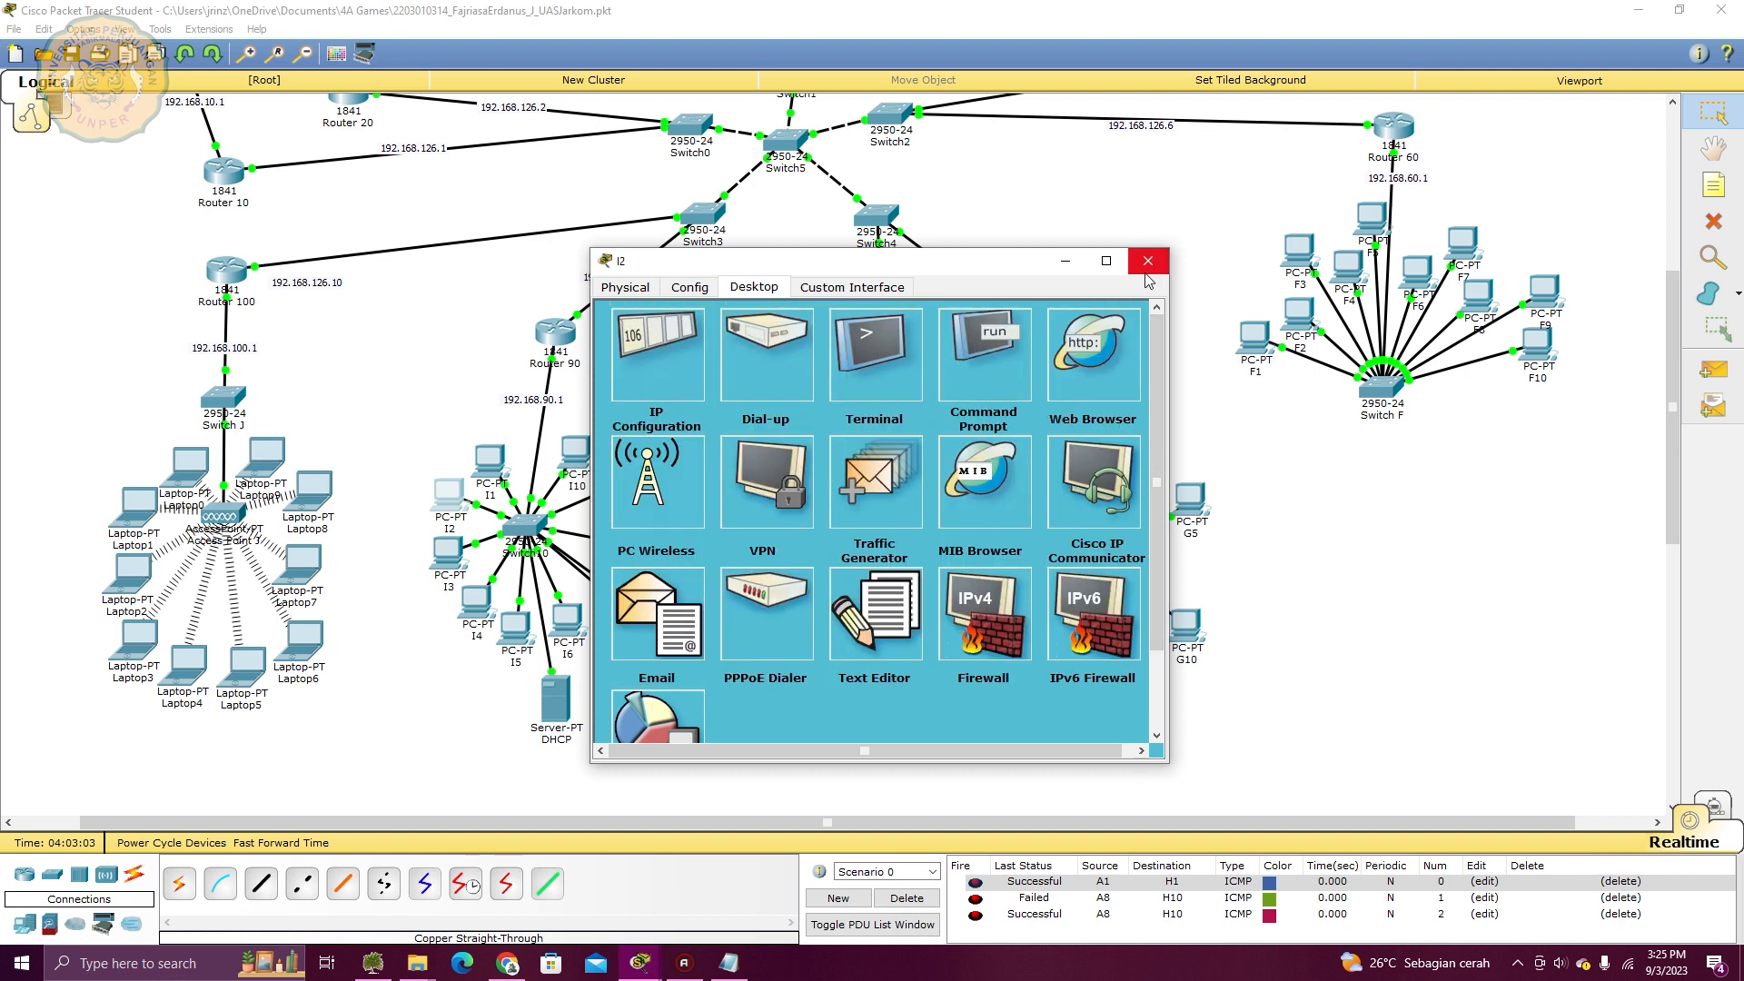
pyautogui.click(1148, 261)
# Nudge the DHCP server, spread Laptop0, Laptop1 and Laptop2 outward, and reposition the access point of network J
pyautogui.moveTo(573, 714); pyautogui.dragTo(564, 704)
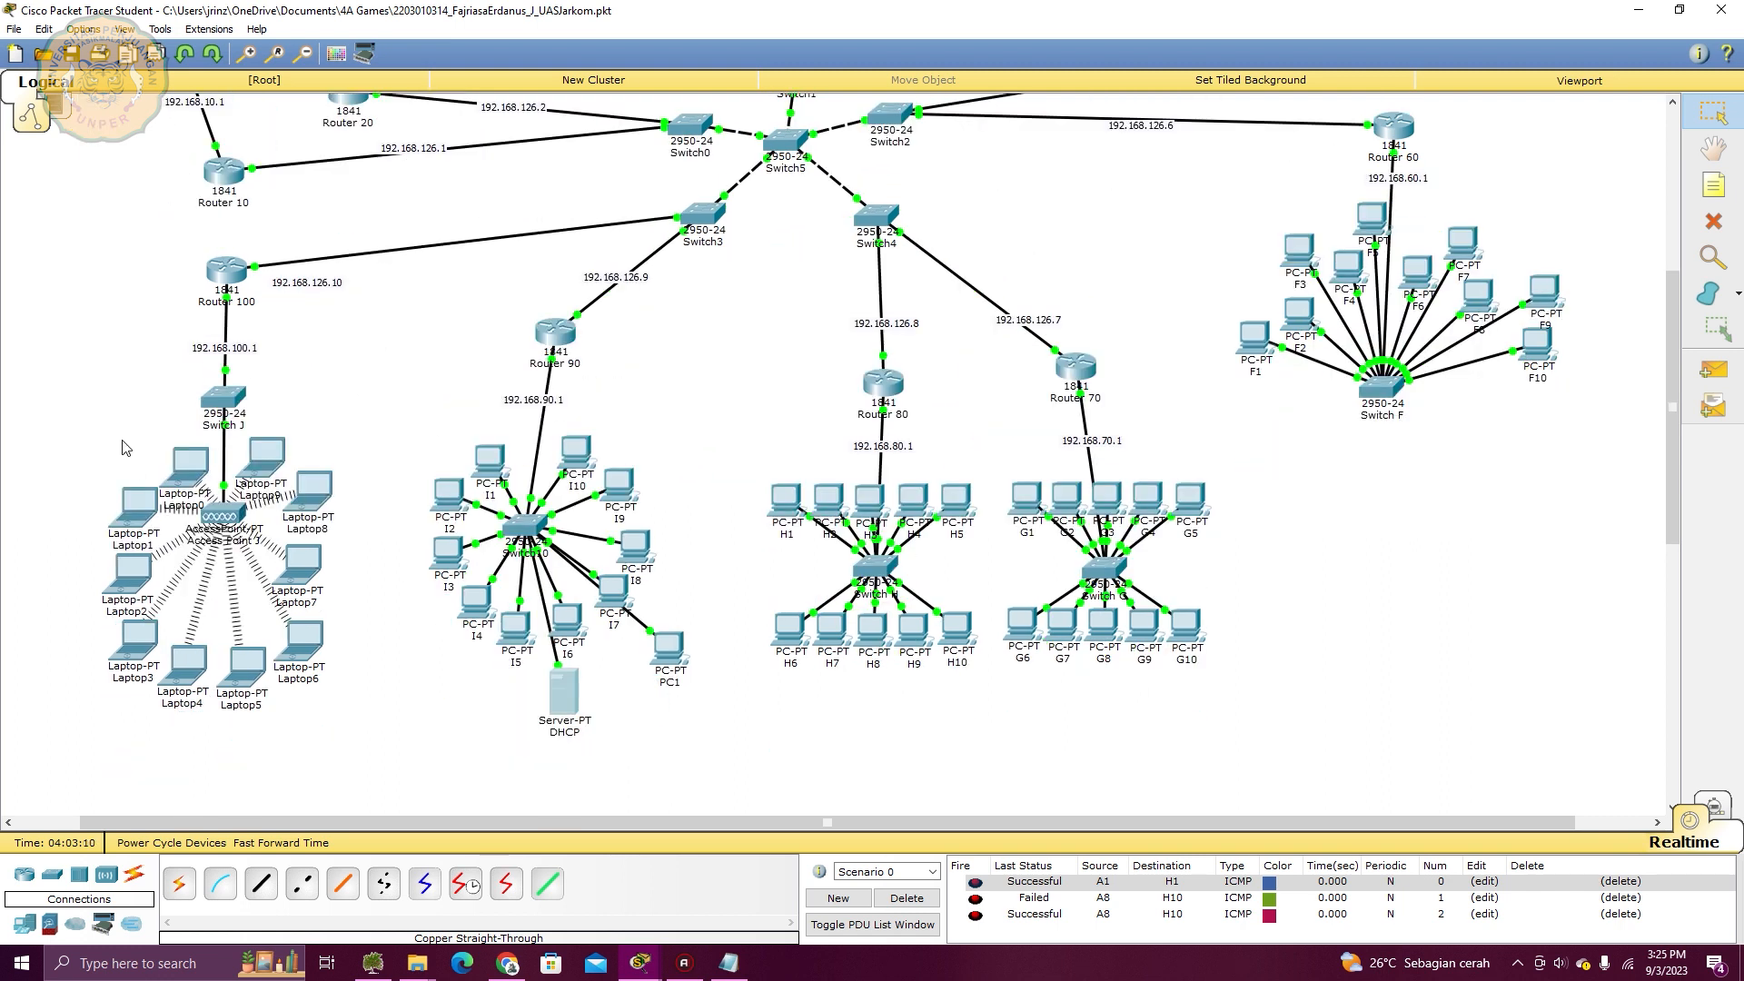
pyautogui.moveTo(189, 481)
pyautogui.mouseDown()
pyautogui.moveTo(156, 440)
pyautogui.moveTo(105, 493)
pyautogui.mouseUp()
pyautogui.moveTo(128, 586); pyautogui.dragTo(95, 584)
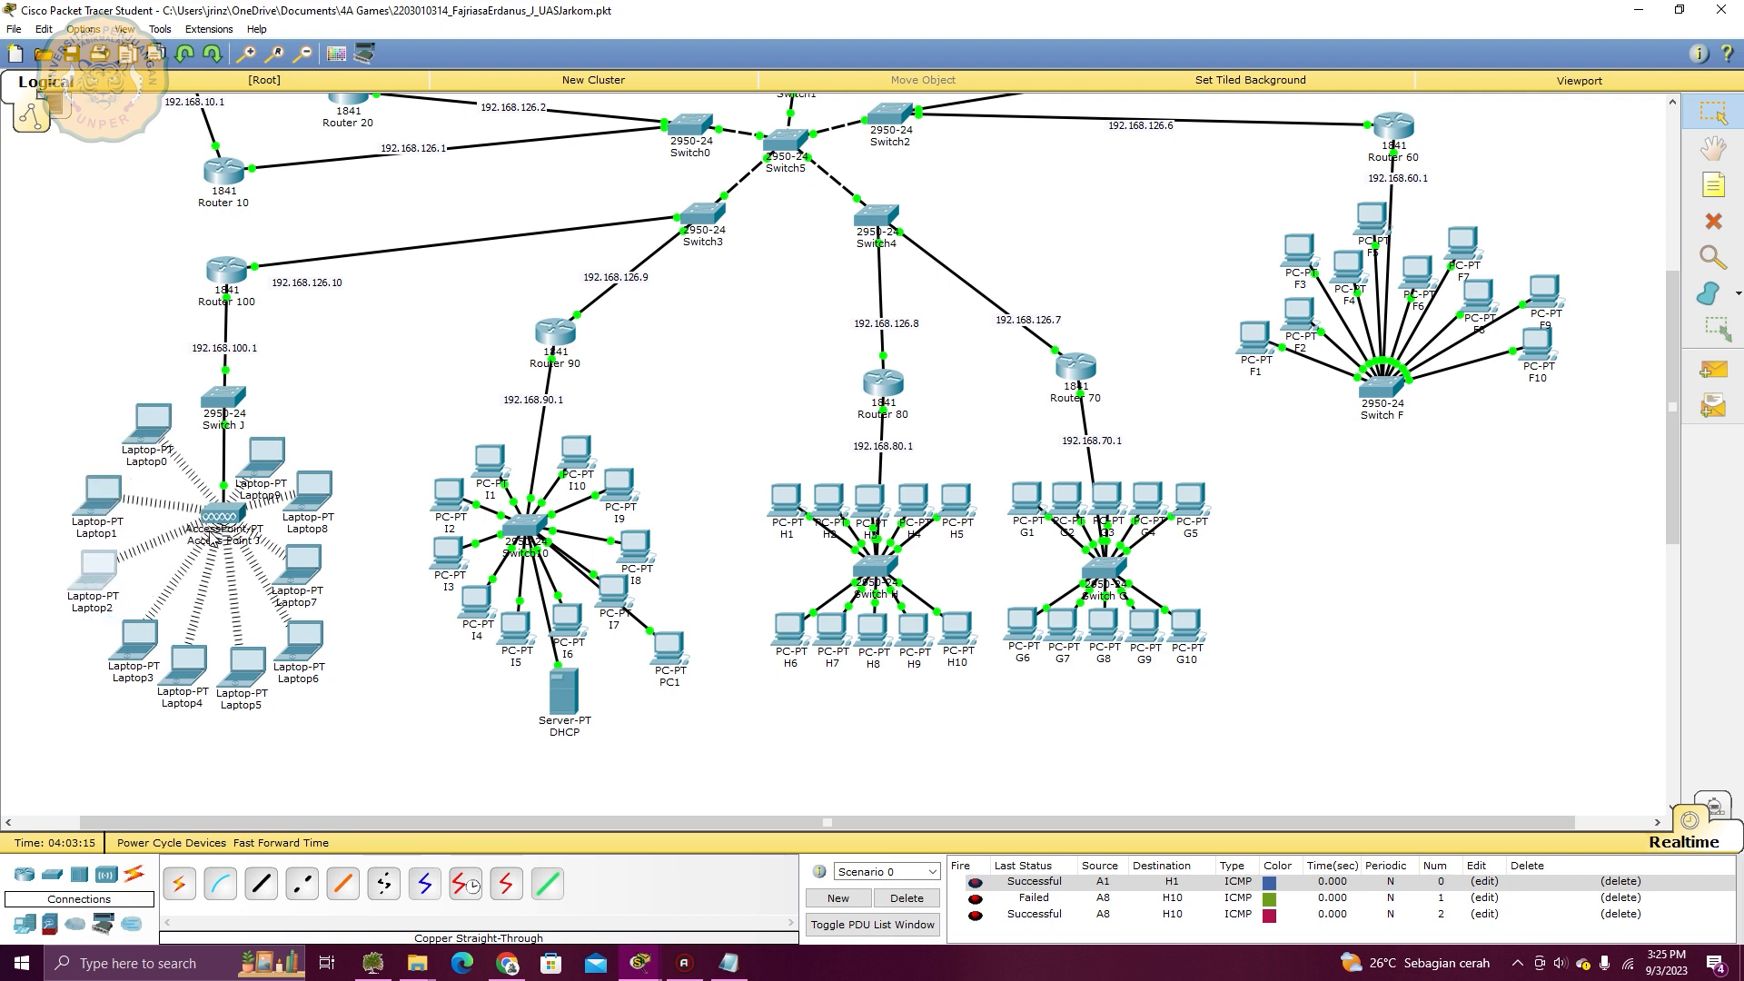
pyautogui.moveTo(218, 524); pyautogui.dragTo(202, 536)
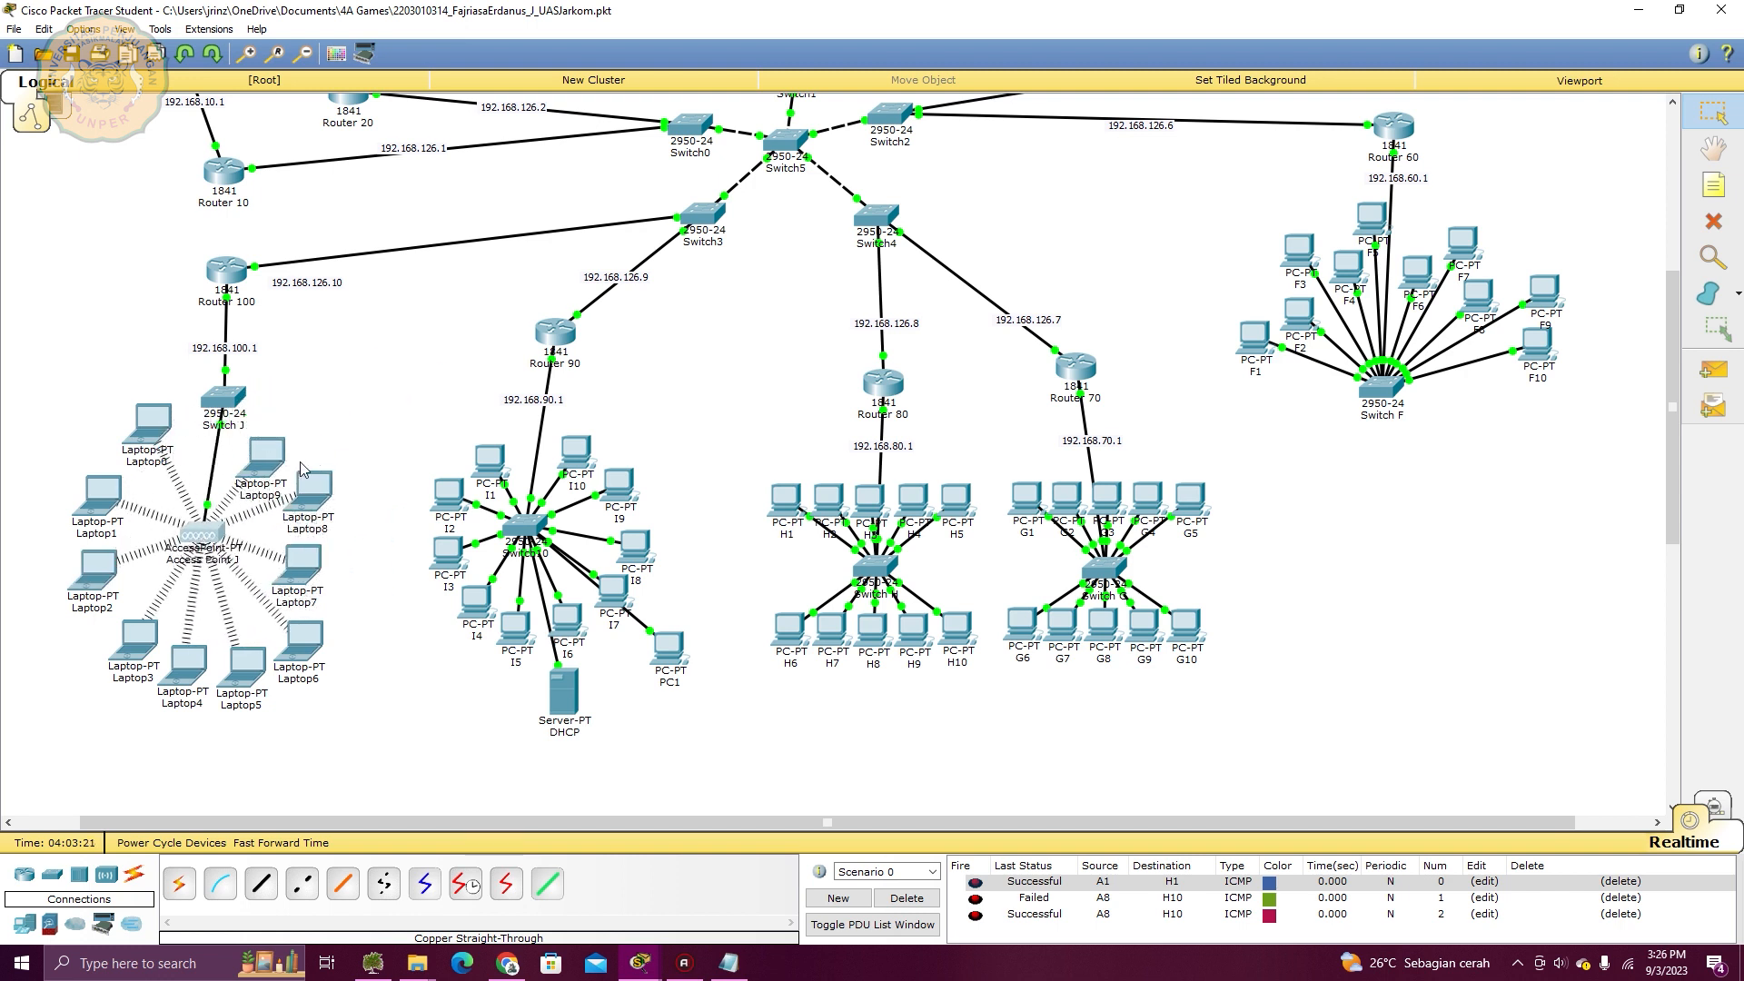
# Add a generic laptop in the free space between Laptop6 and the DHCP server
pyautogui.click(24, 924)
pyautogui.click(232, 899)
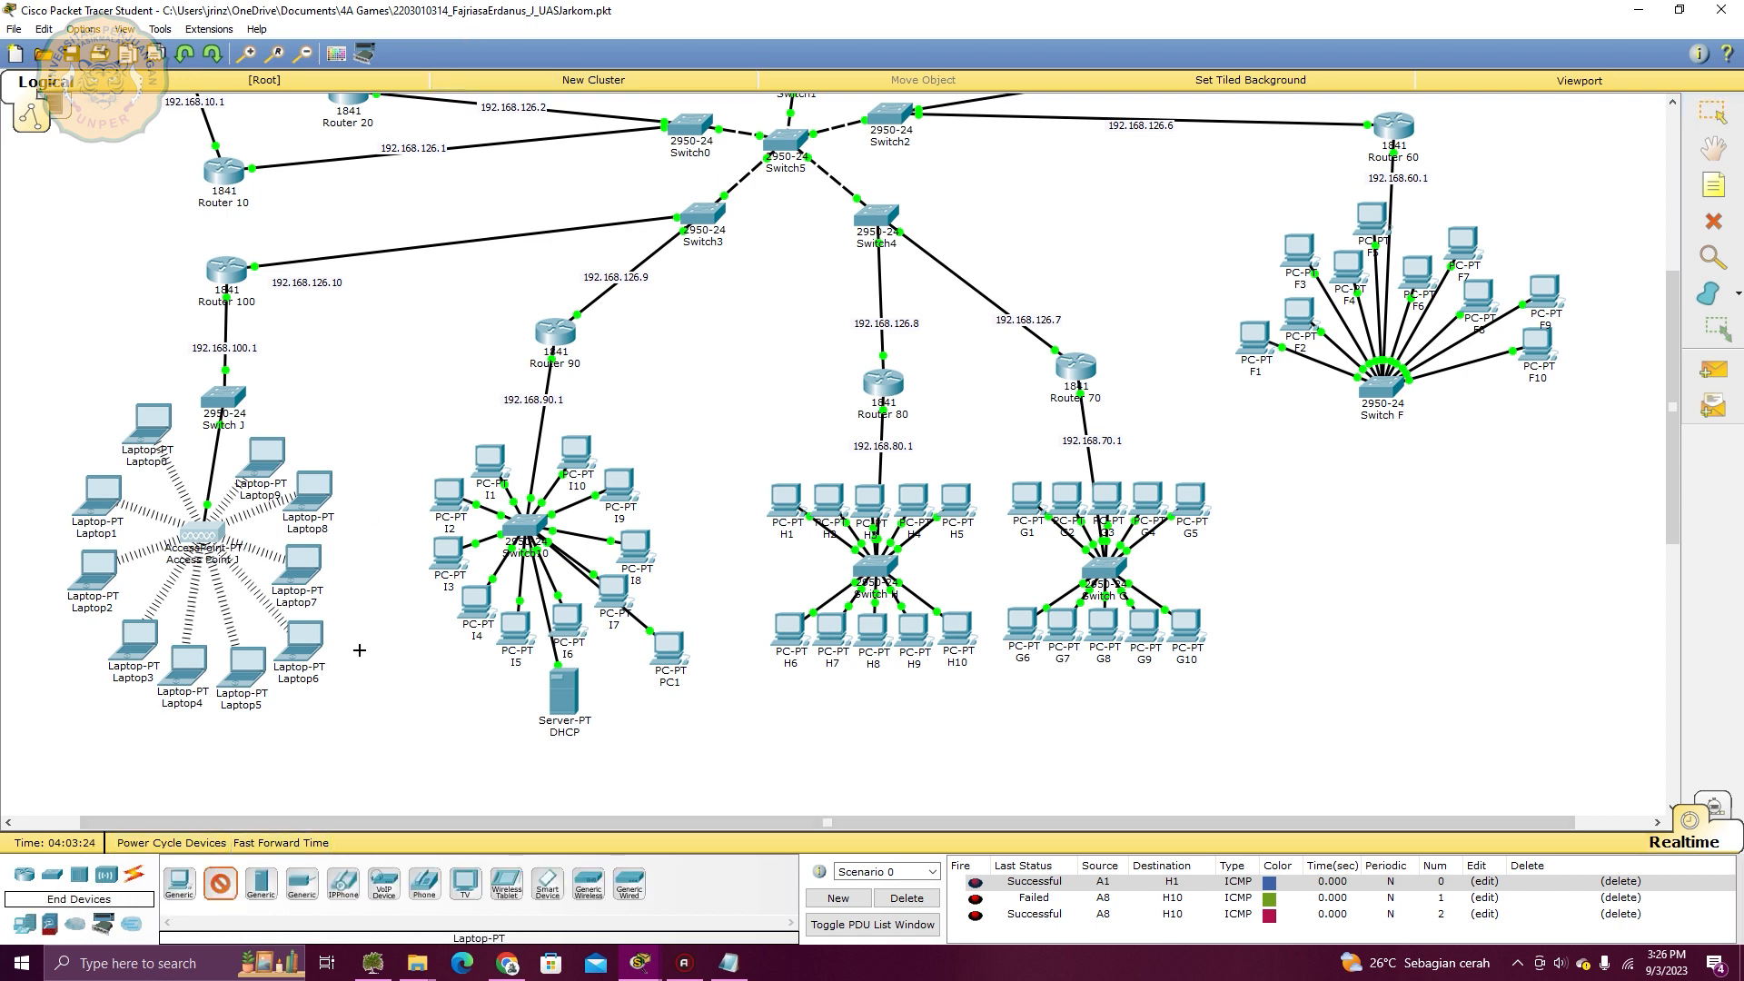
pyautogui.click(385, 740)
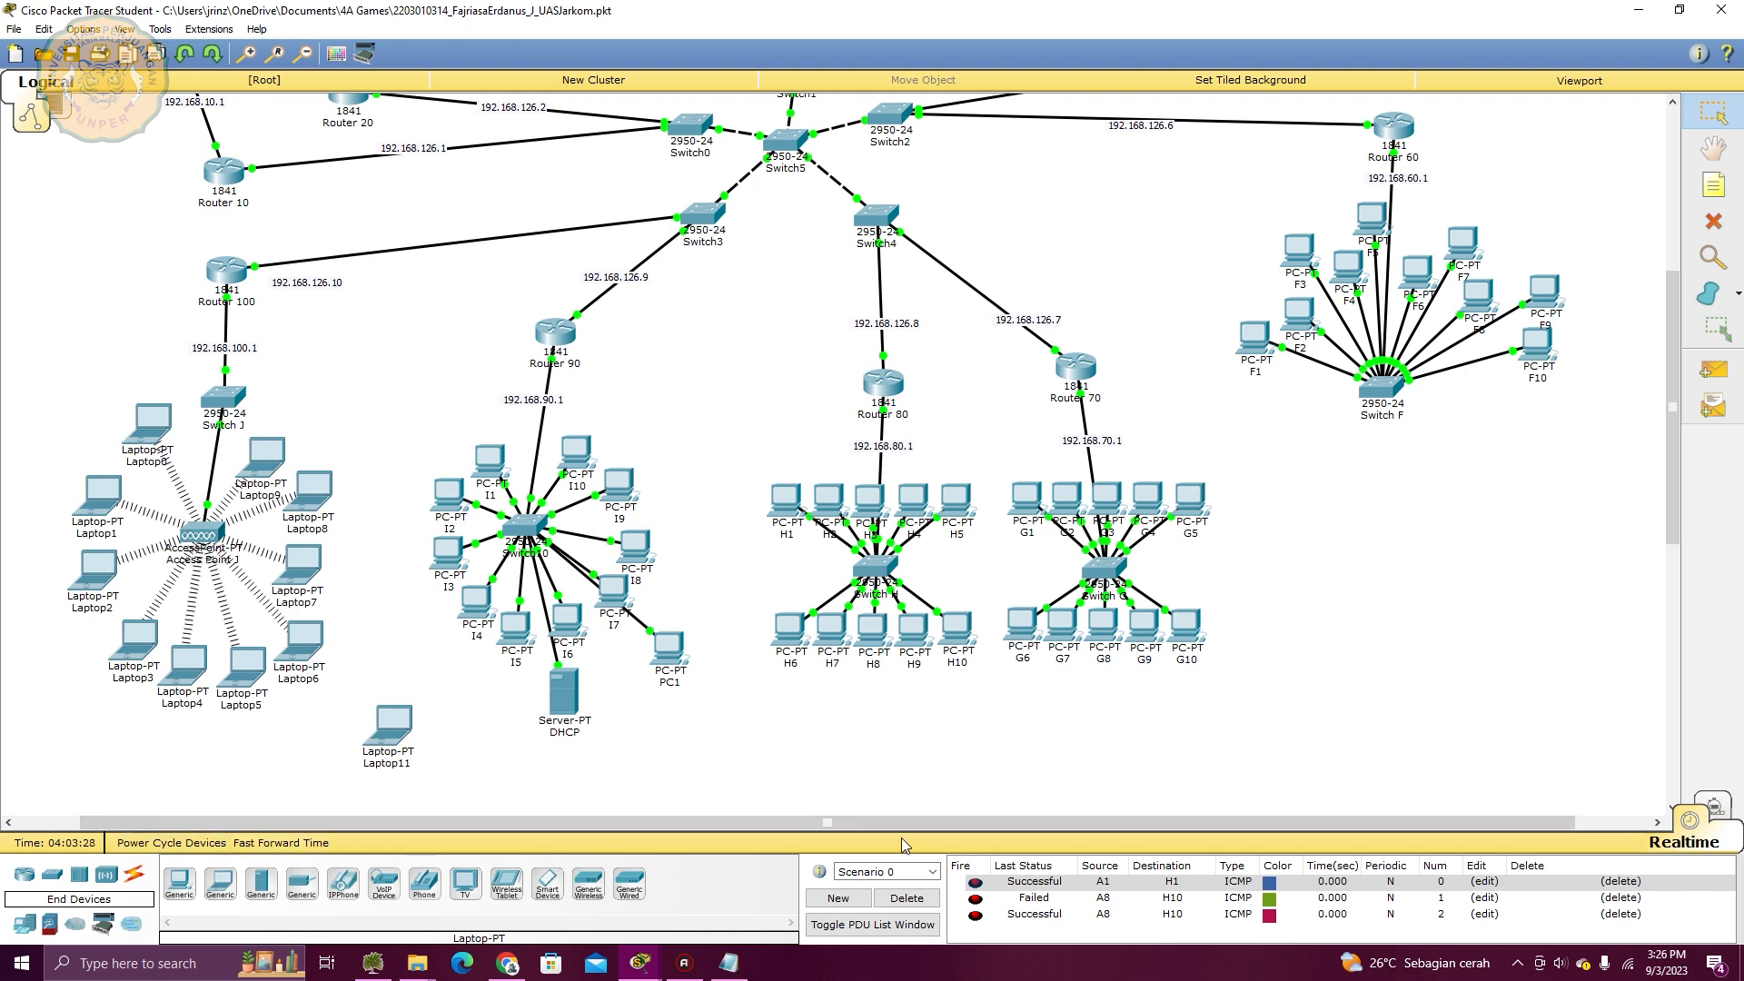
# Replace the new laptop's Ethernet module with the Linksys WPC300N wireless module and move the laptop slightly closer to network J
pyautogui.click(392, 737)
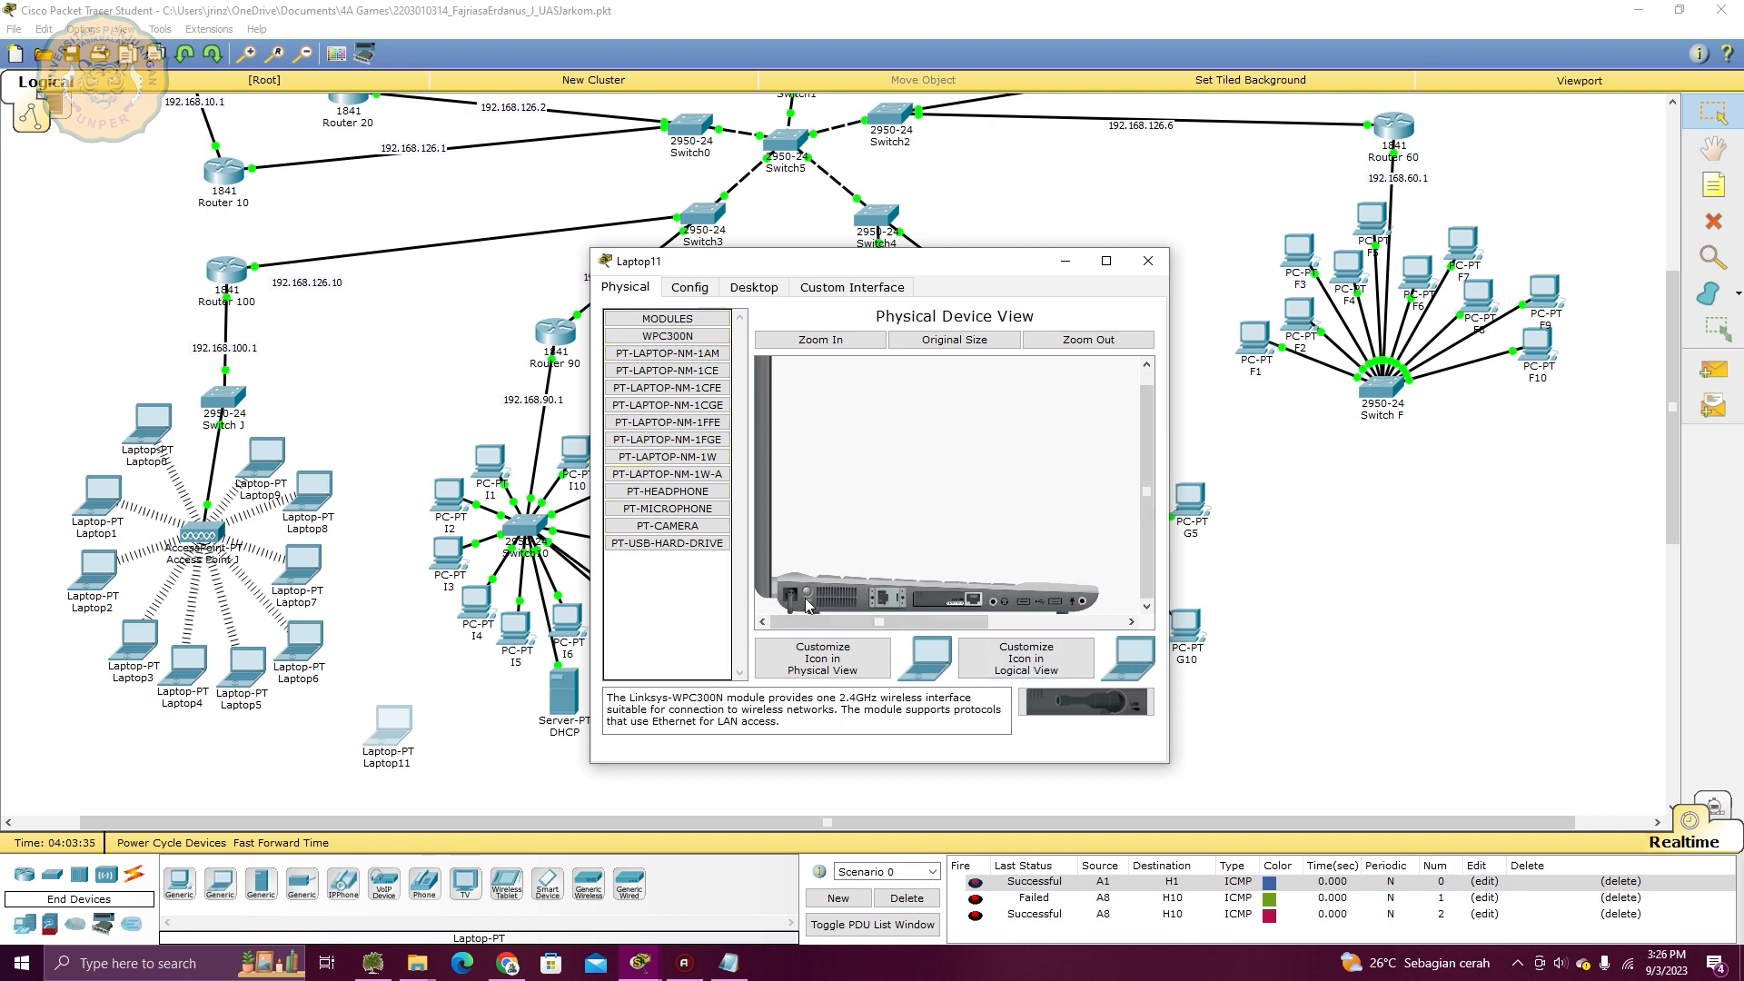
pyautogui.moveTo(945, 602); pyautogui.dragTo(637, 362)
pyautogui.moveTo(1082, 715); pyautogui.dragTo(946, 600)
pyautogui.click(1147, 261)
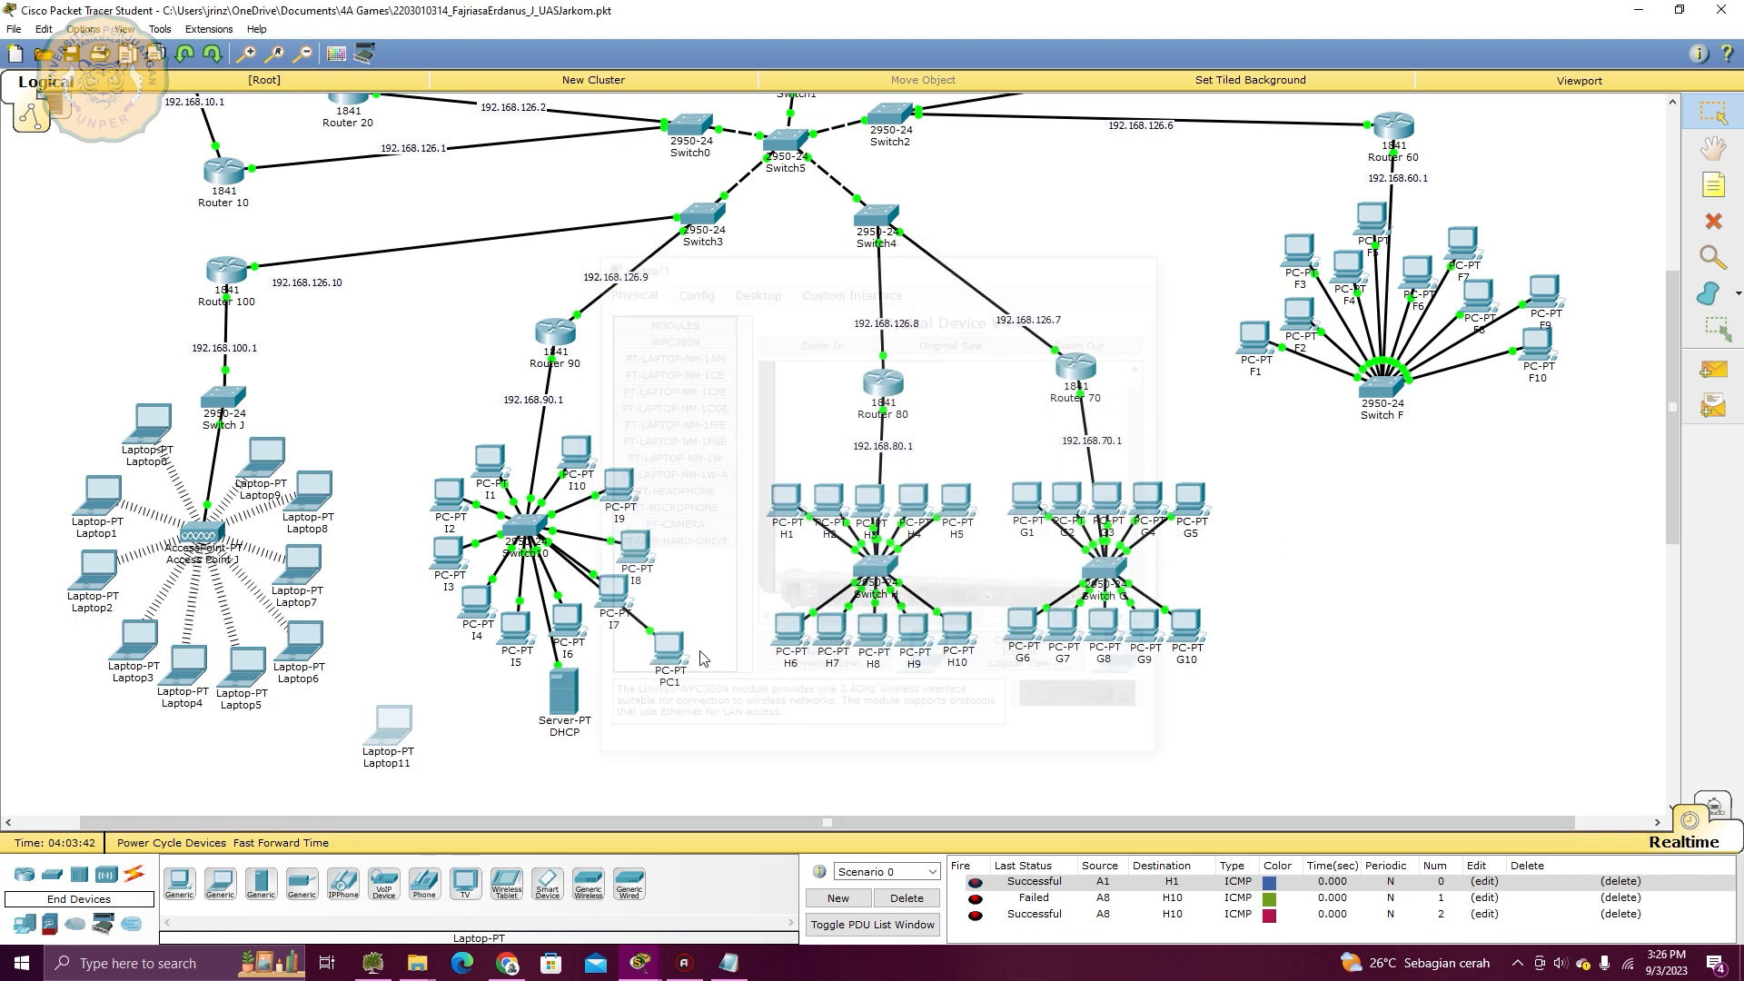
pyautogui.moveTo(409, 740); pyautogui.dragTo(413, 701)
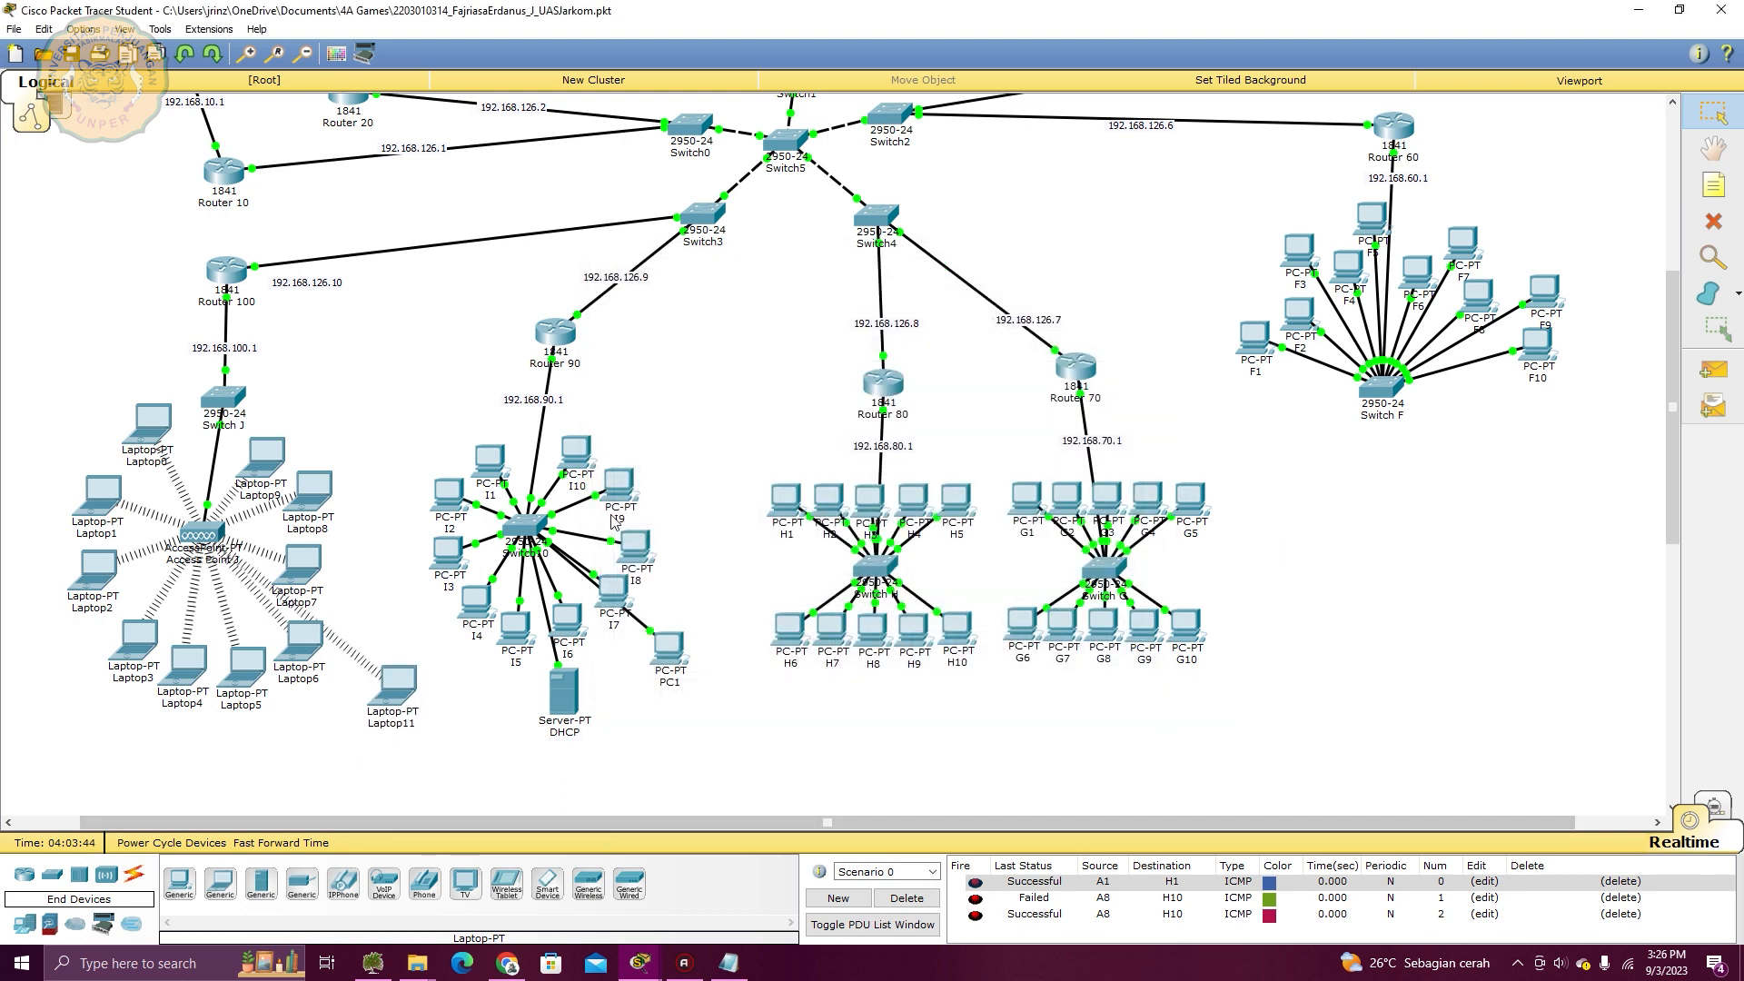
# Give Laptop11 a static IP address of 192.168.100.15 with subnet mask 255.255.255.0
pyautogui.click(397, 703)
pyautogui.click(753, 287)
pyautogui.click(677, 345)
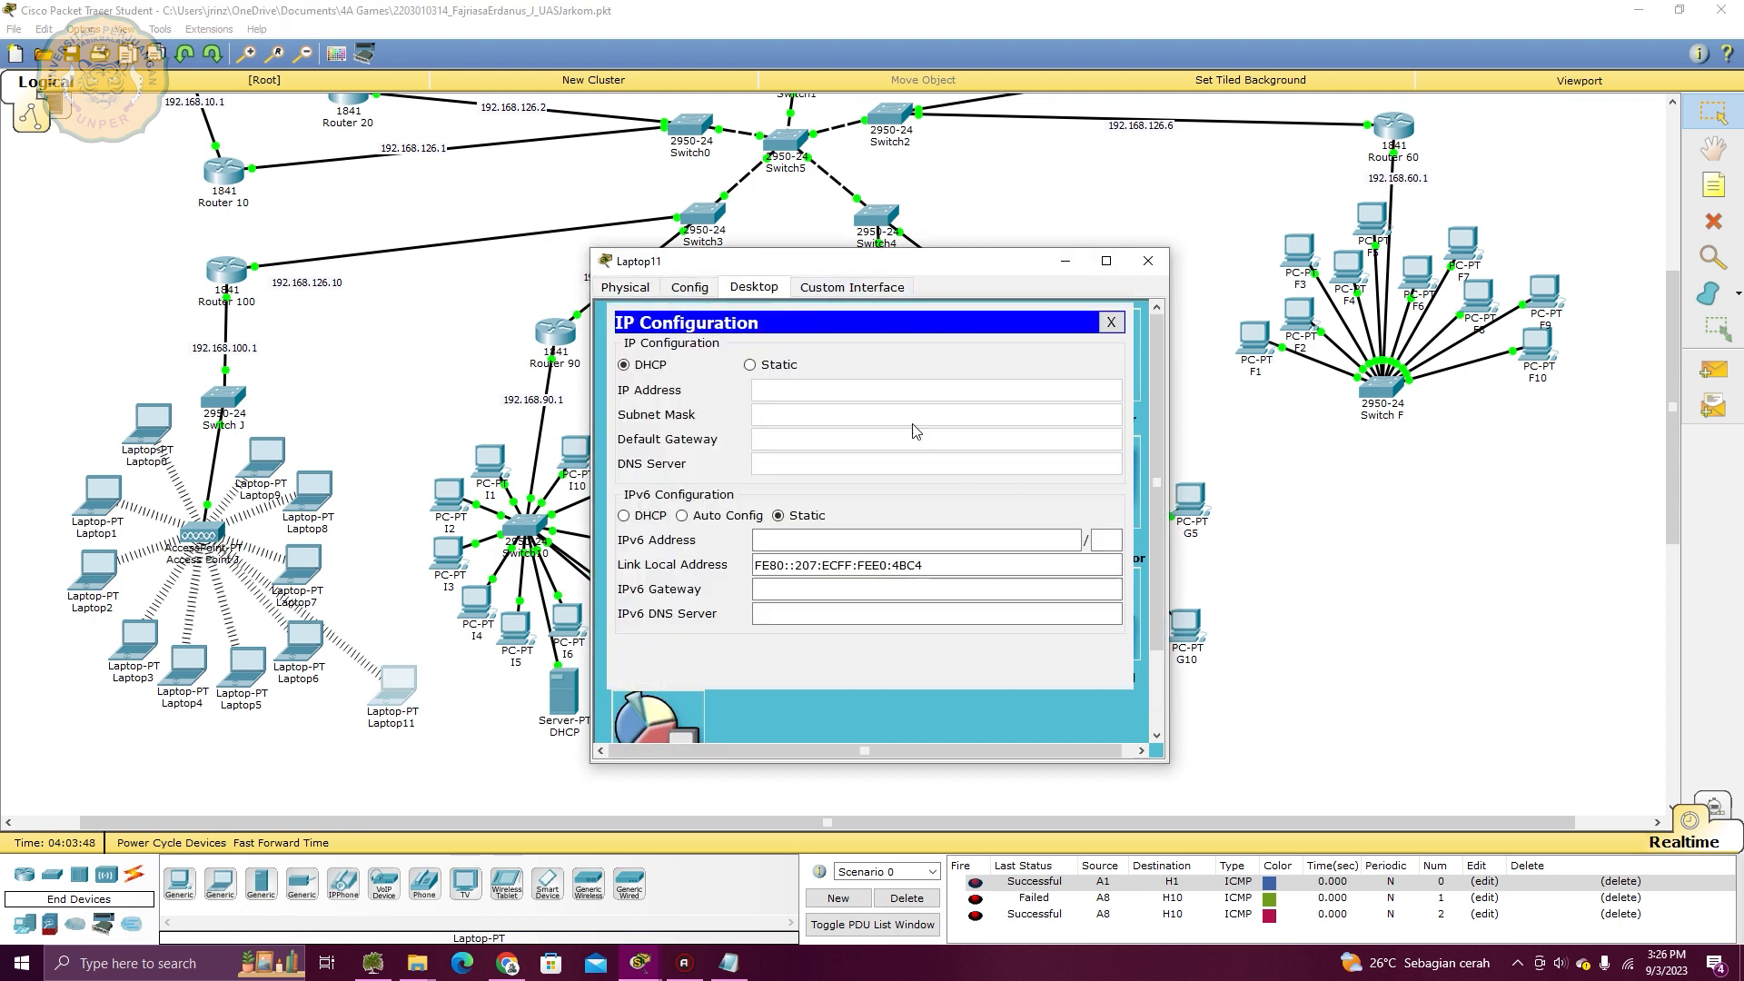
pyautogui.click(57, 376)
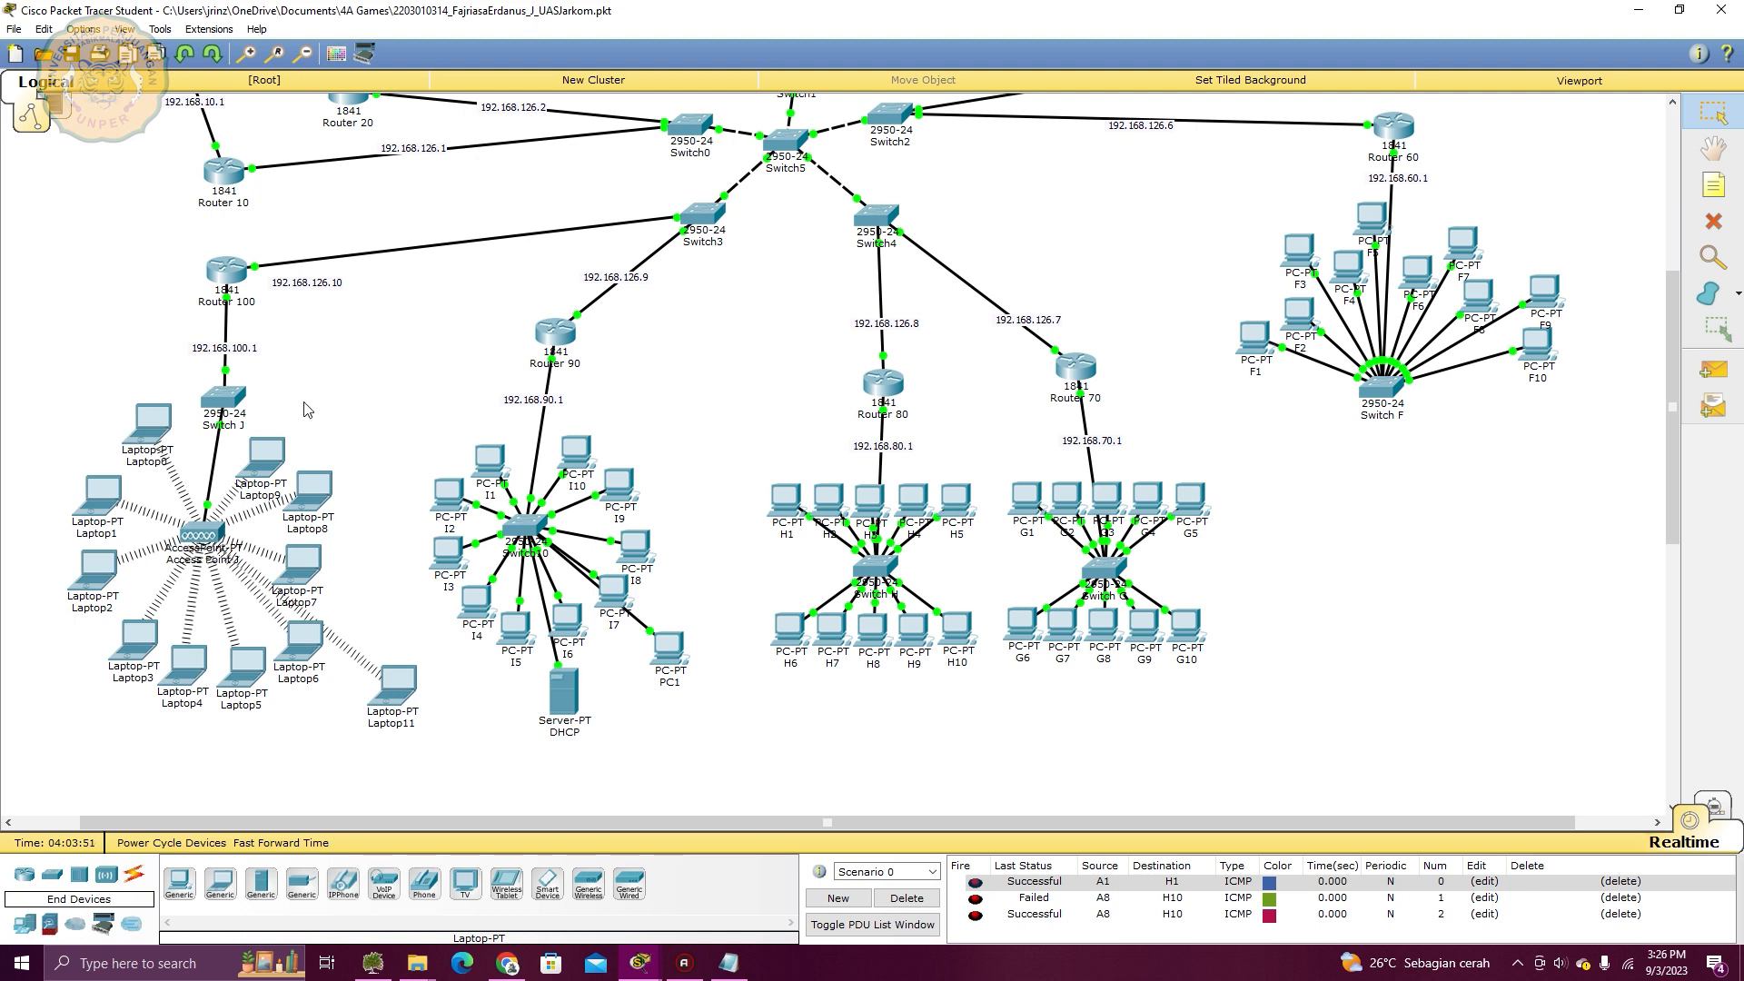
pyautogui.click(395, 688)
pyautogui.click(750, 364)
pyautogui.click(801, 389)
pyautogui.write('192.168.100.15')
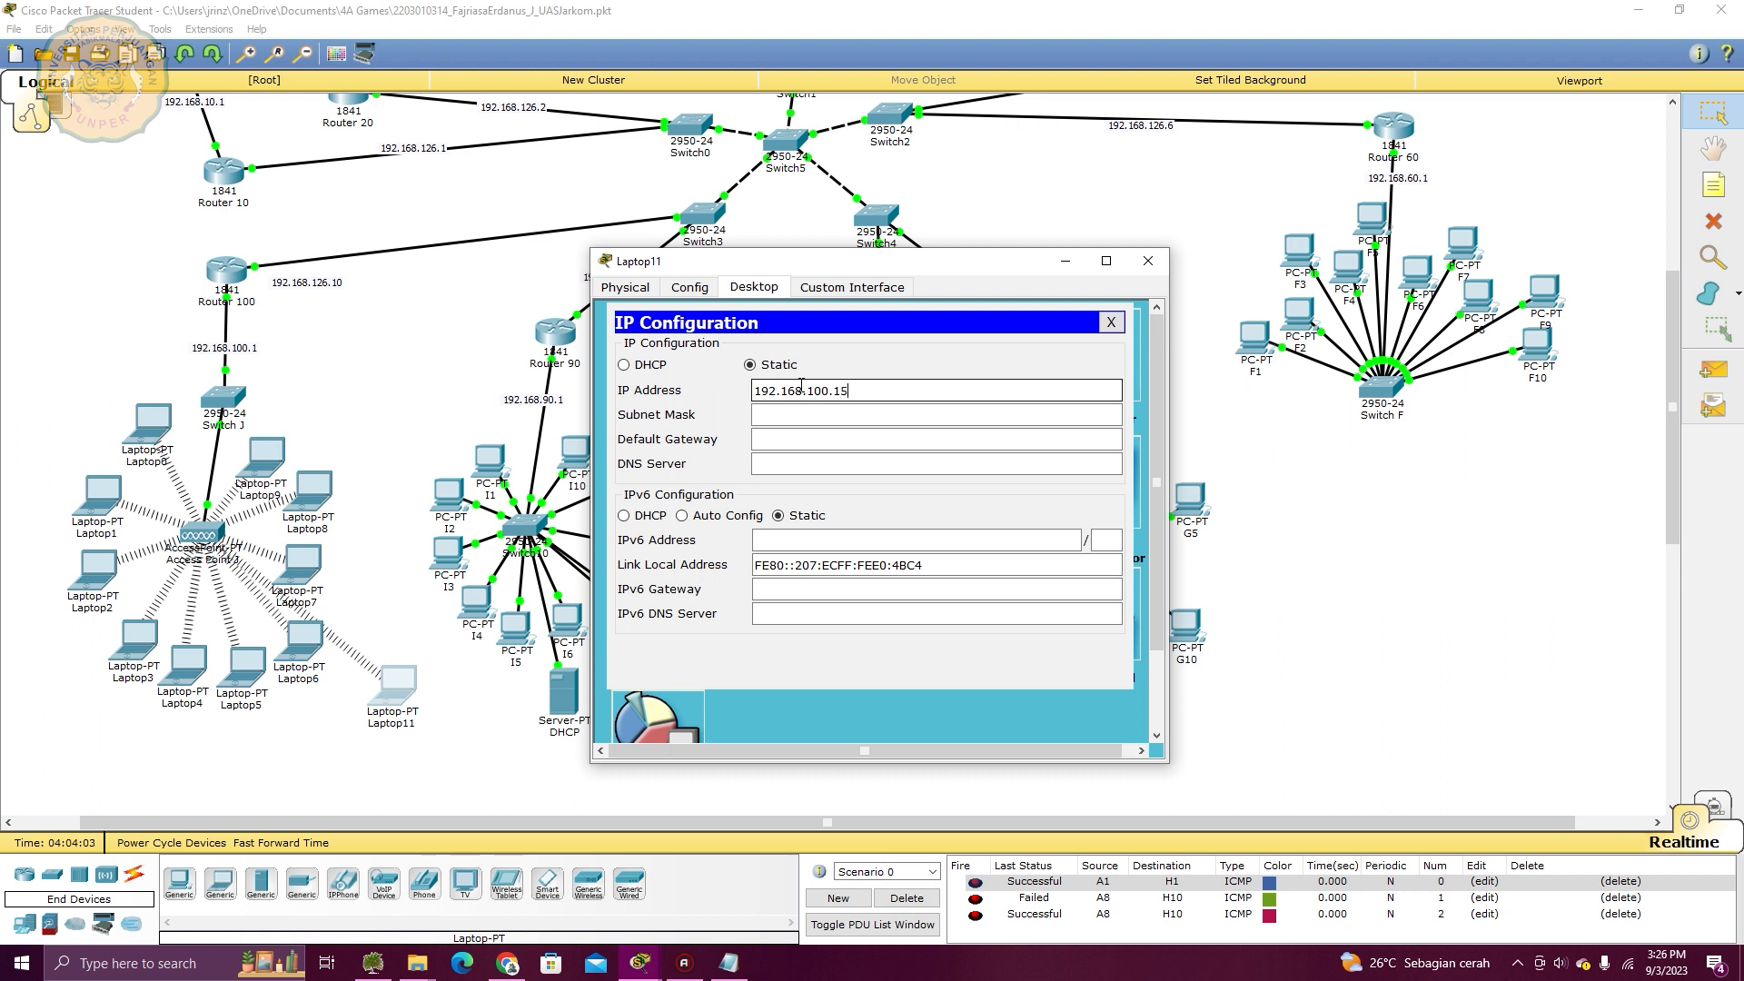
pyautogui.click(949, 415)
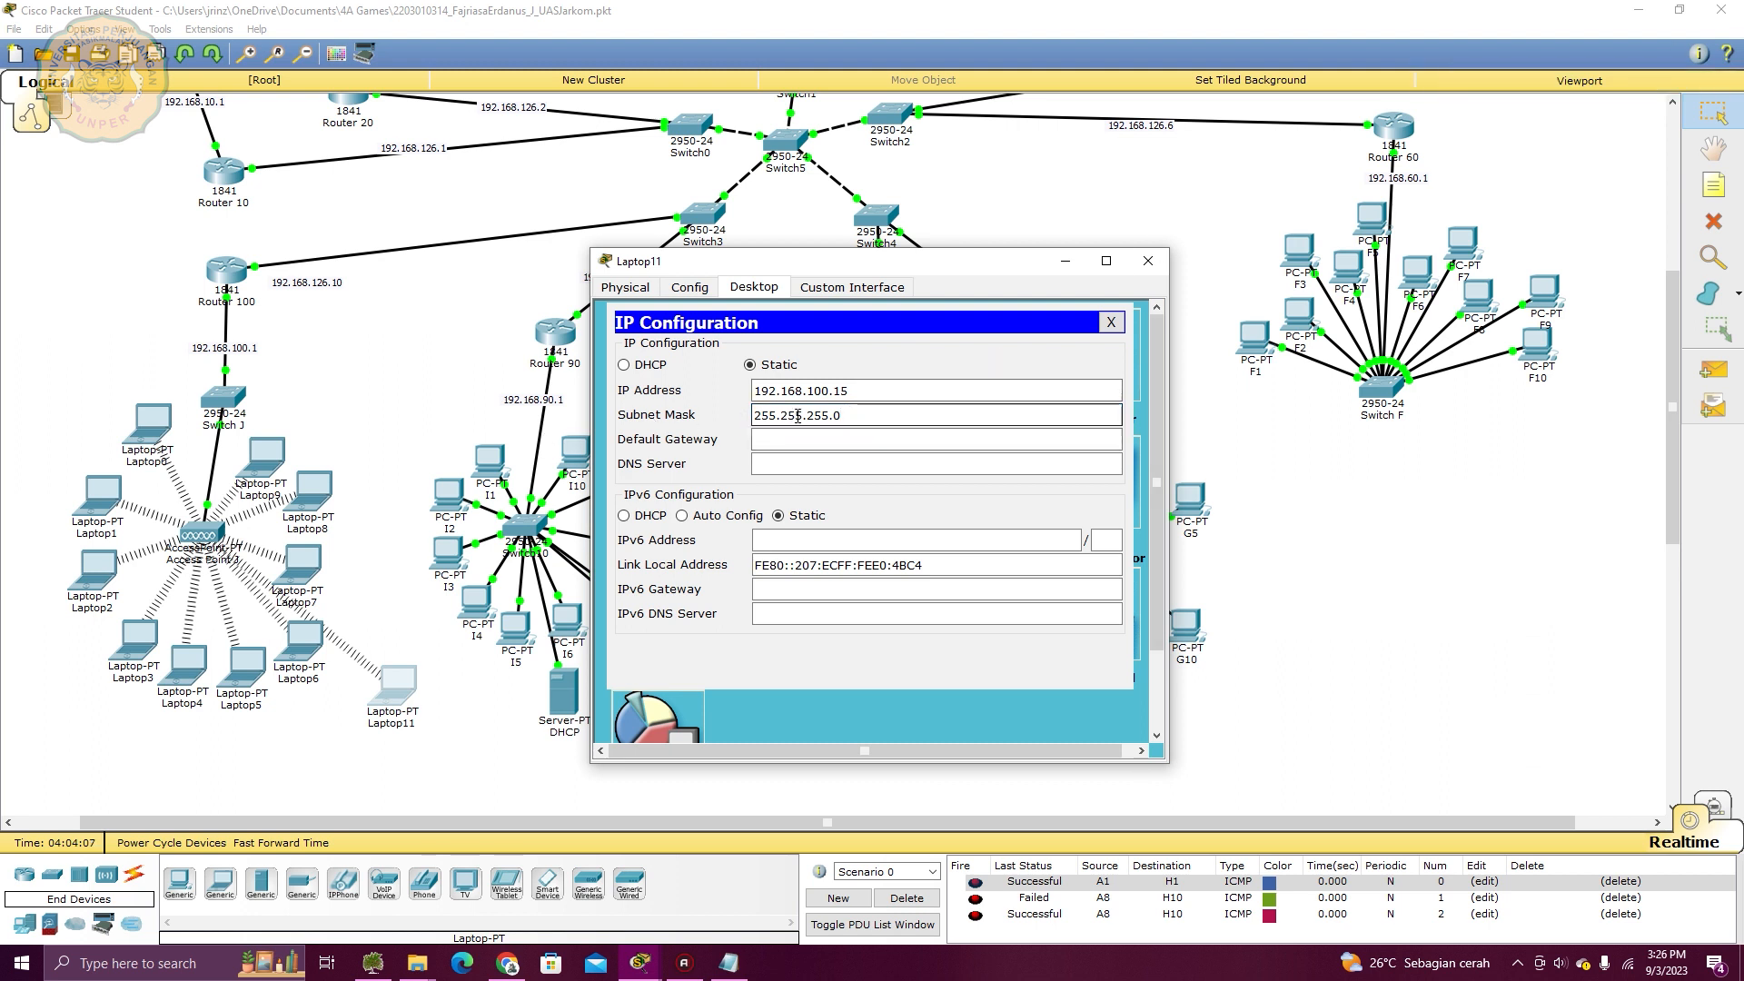
# Set Laptop11's default gateway to 192.168.100.1, matching the label below Router 100, and close its configuration
pyautogui.click(825, 445)
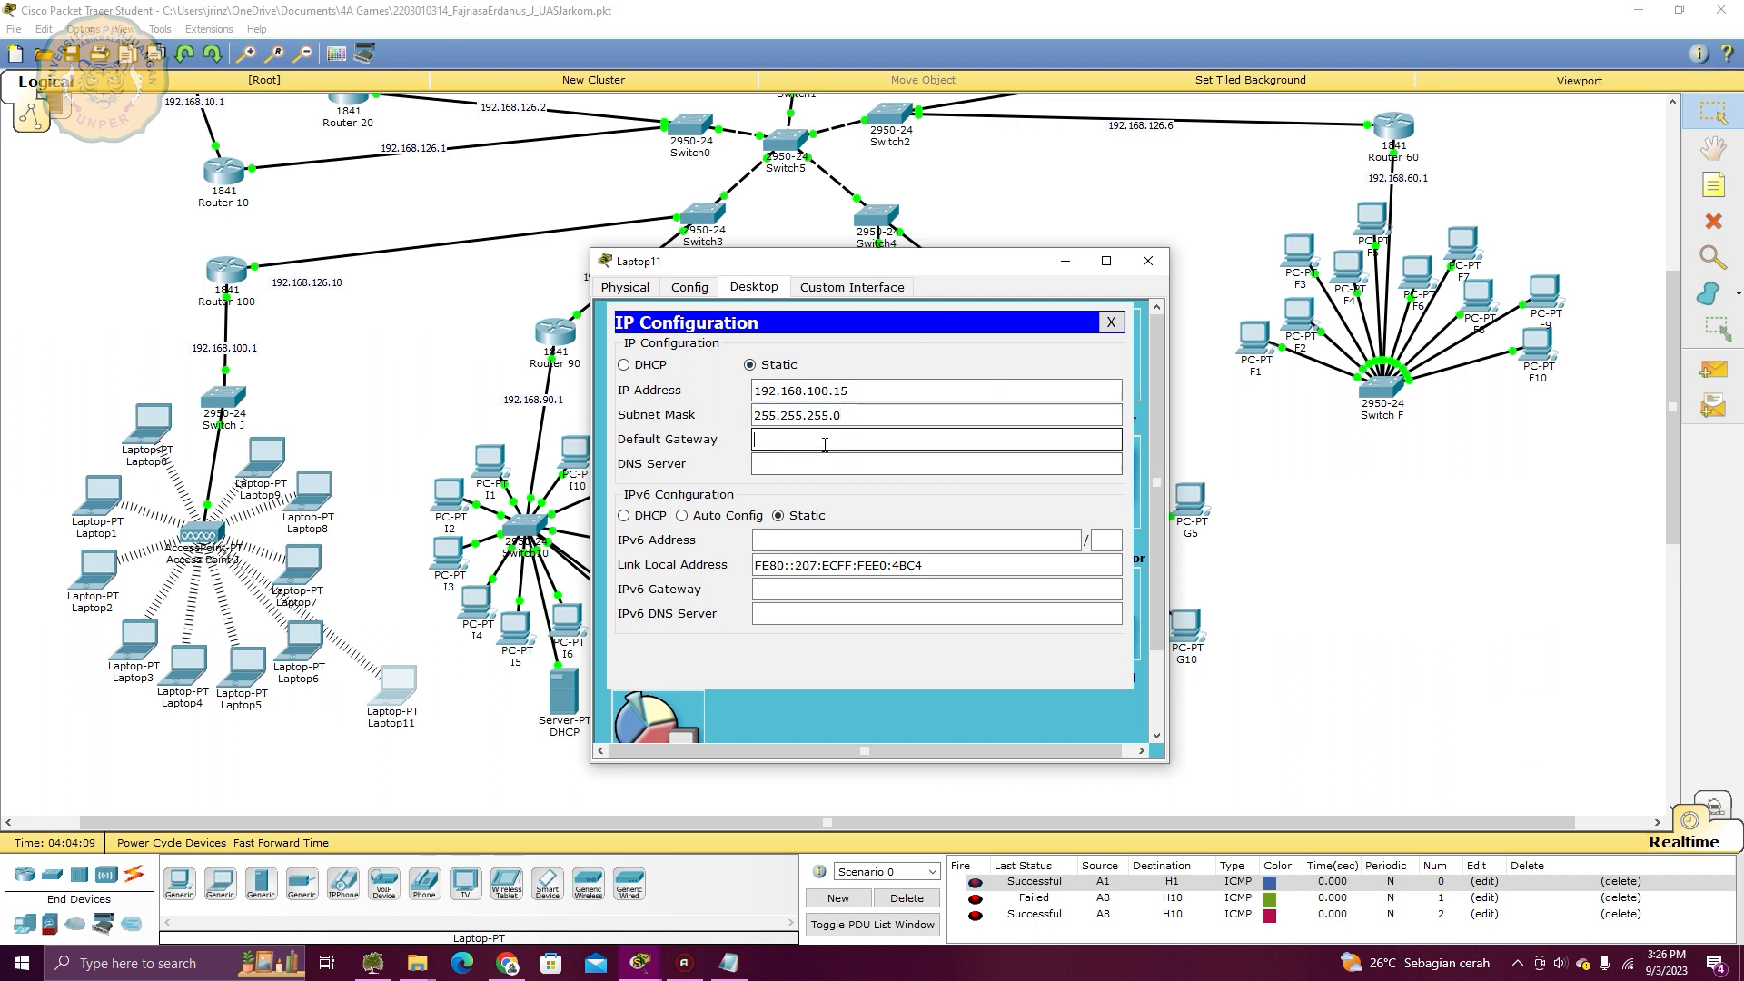
pyautogui.click(243, 363)
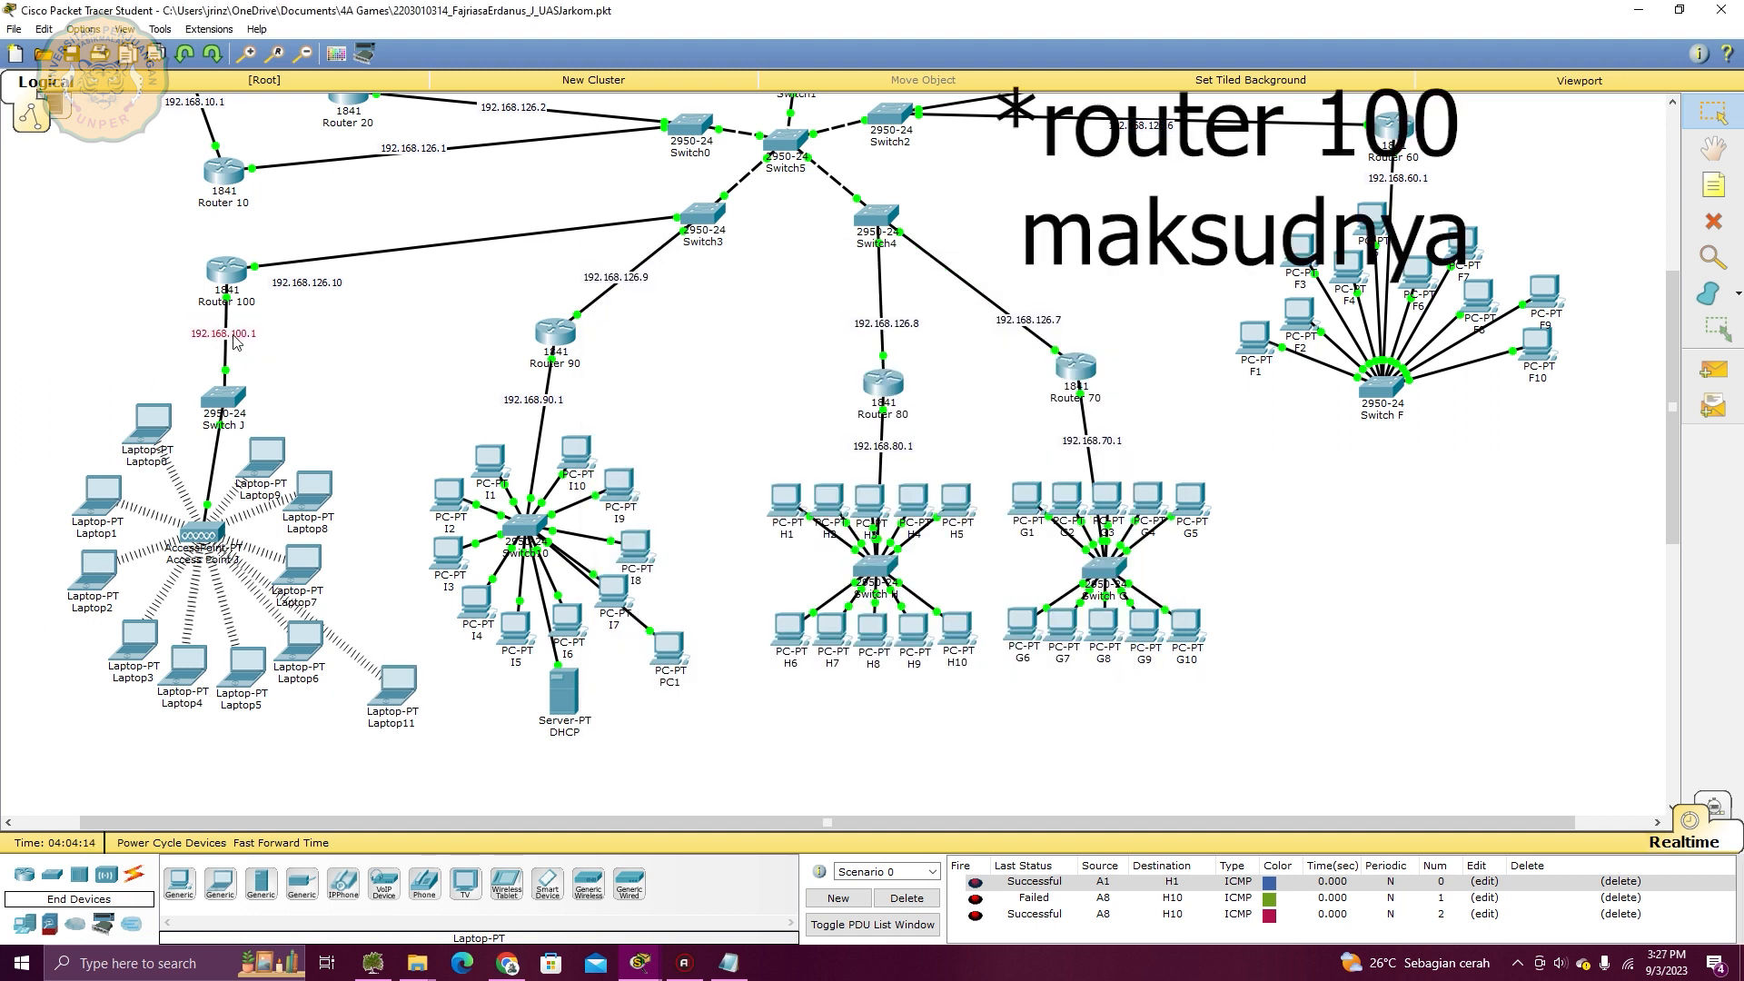
pyautogui.hotkey('alt', 'Tab')
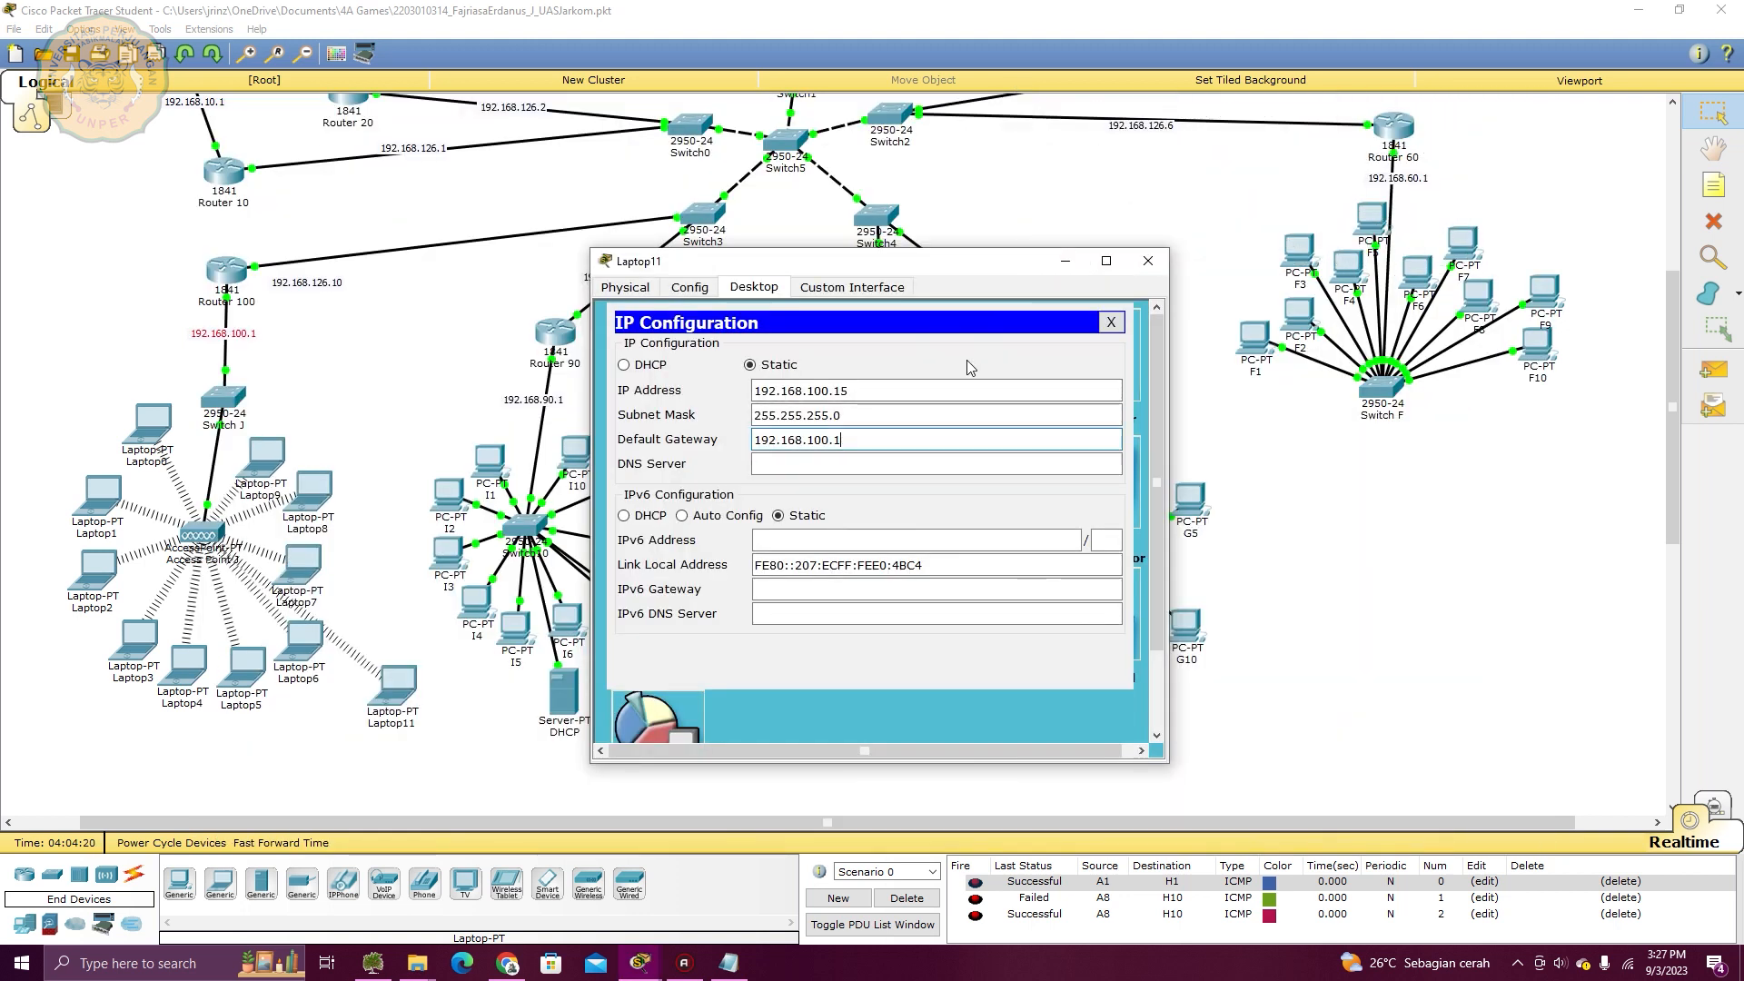
pyautogui.click(1110, 323)
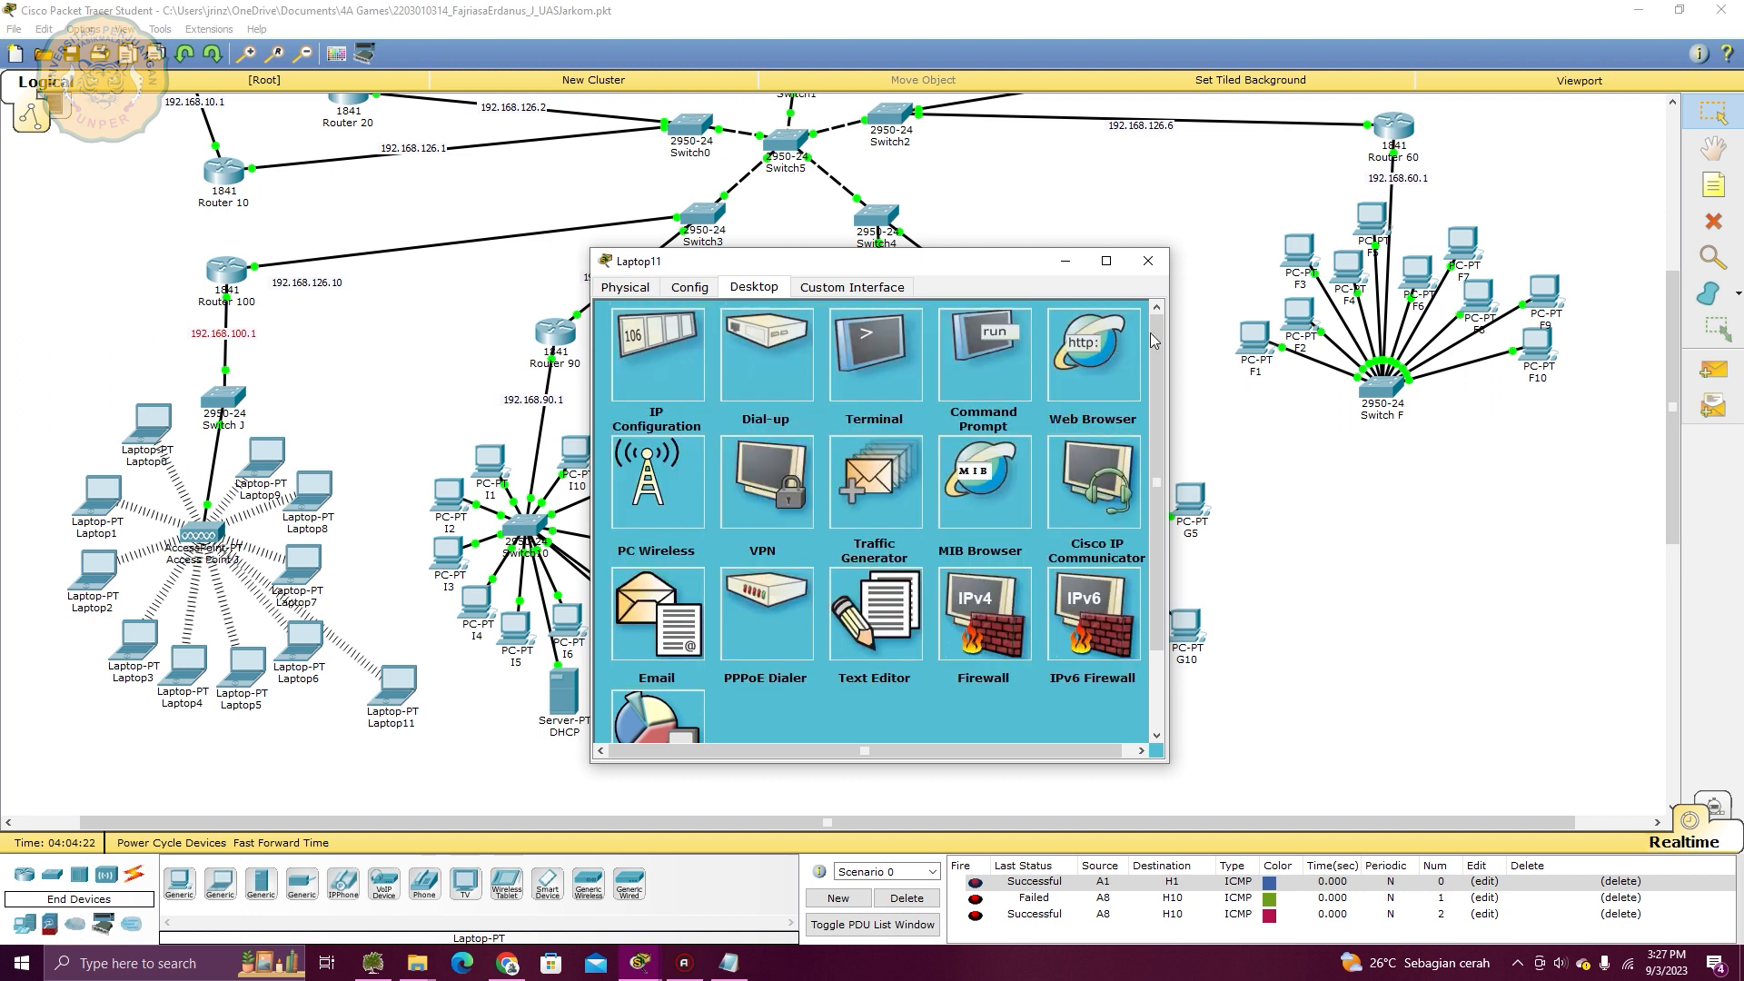
pyautogui.click(1147, 261)
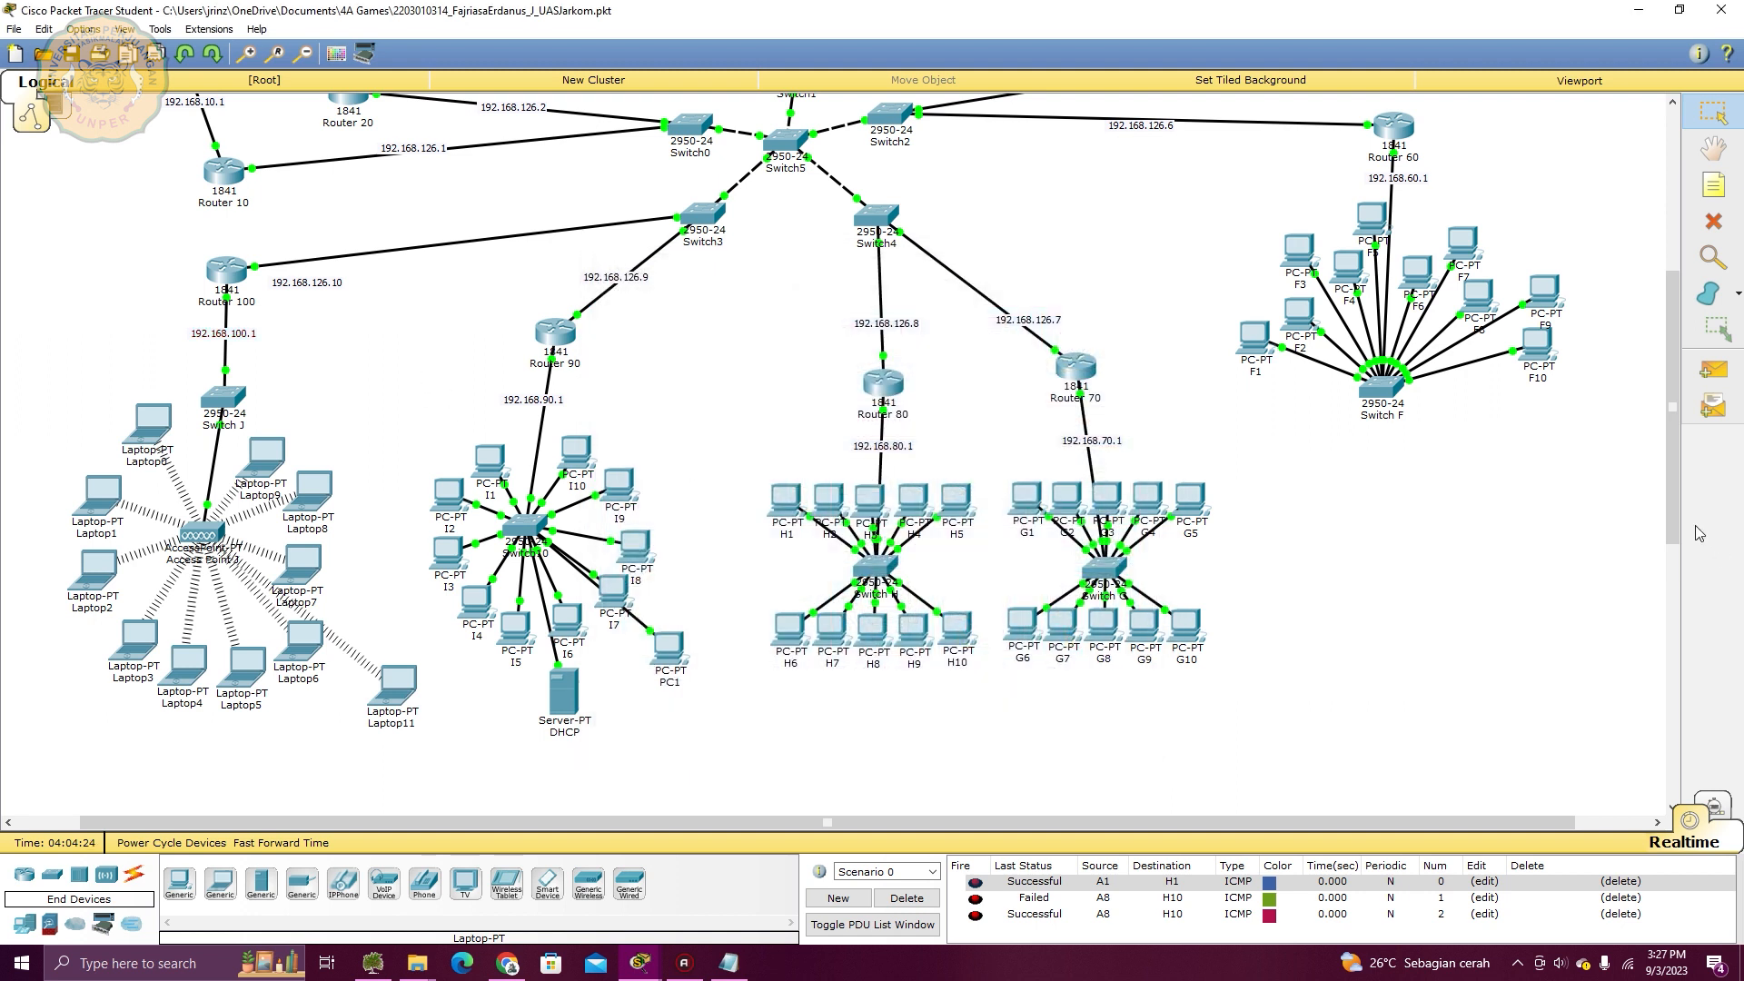
# Clear the earlier PDU scenario and send a simple PDU from Laptop11 to PC C10
pyautogui.click(895, 902)
pyautogui.scroll(2, 377, 585)
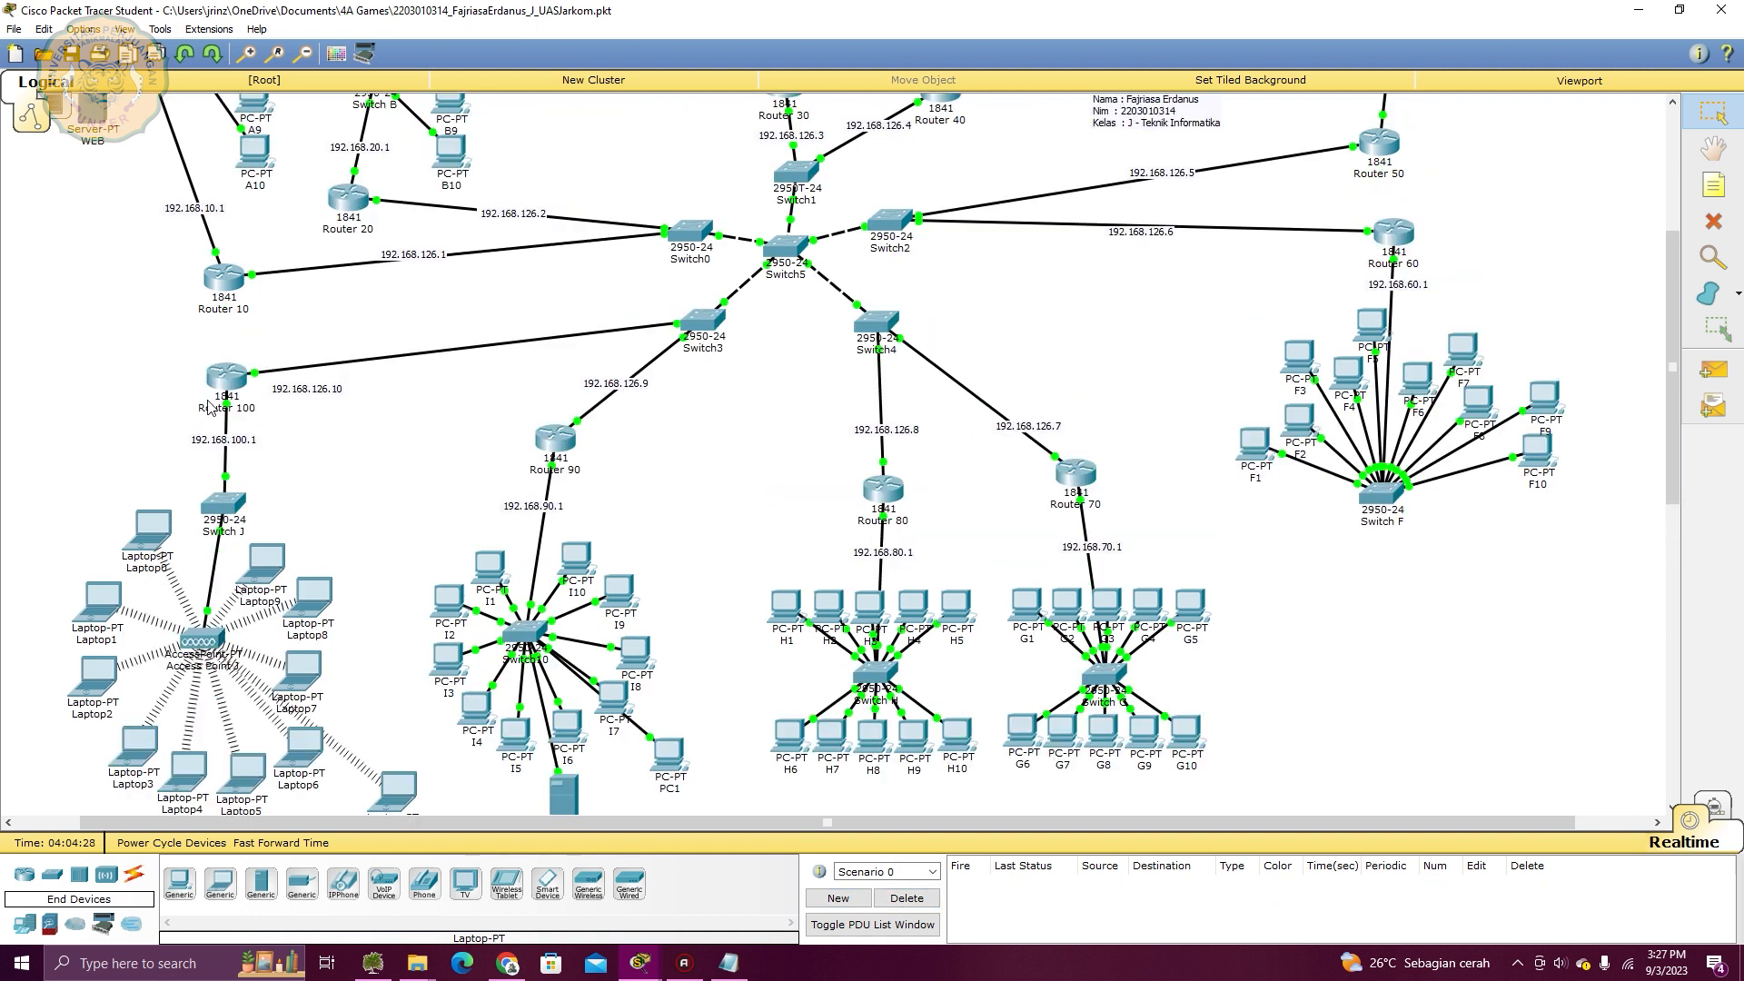
pyautogui.scroll(-2, 339, 690)
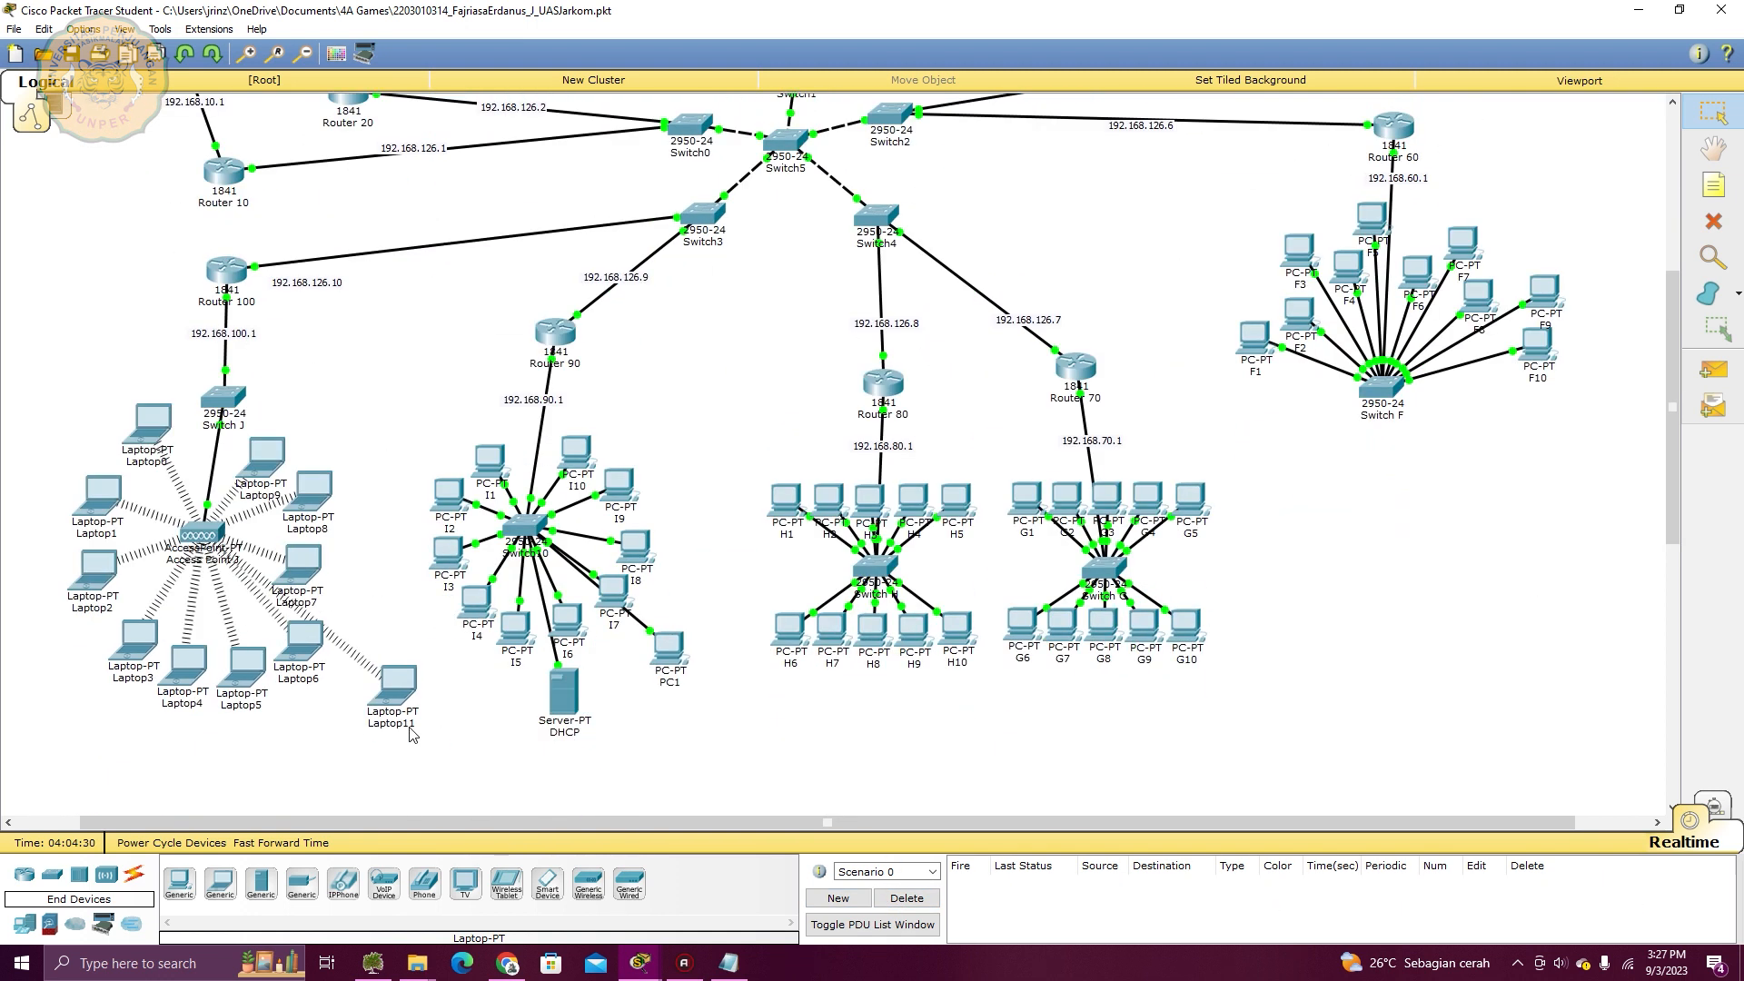
pyautogui.scroll(4, 549, 627)
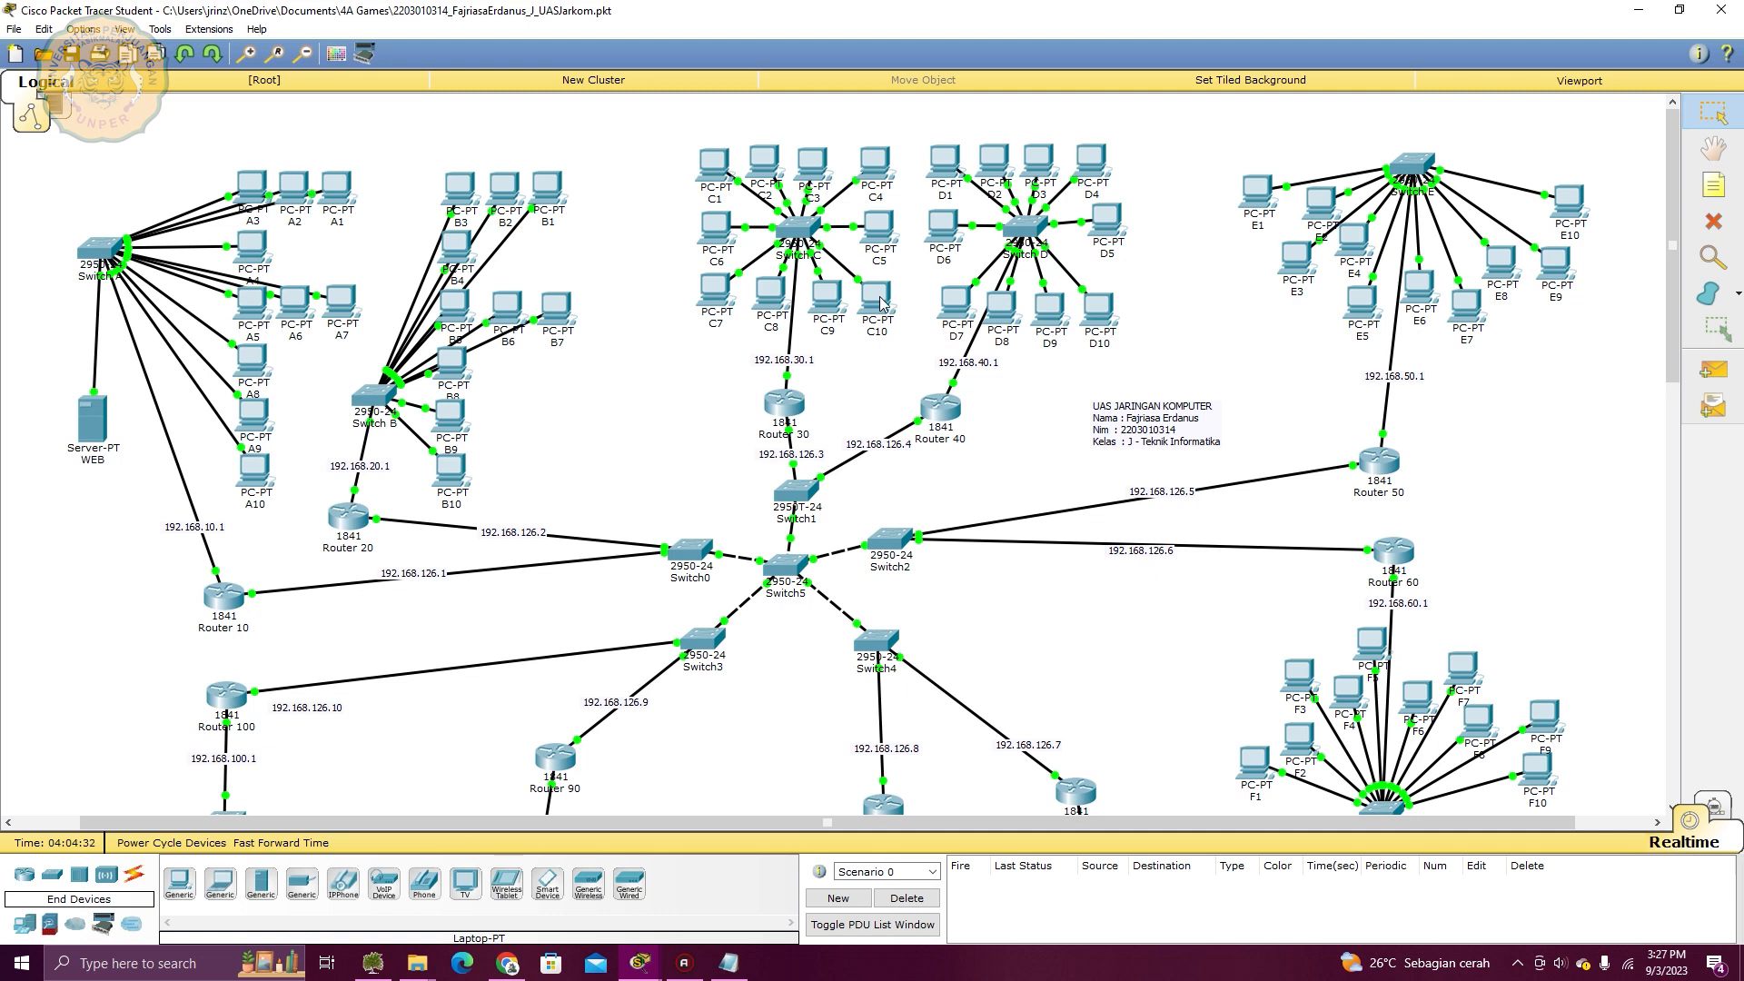
pyautogui.scroll(-4, 896, 298)
pyautogui.click(1712, 370)
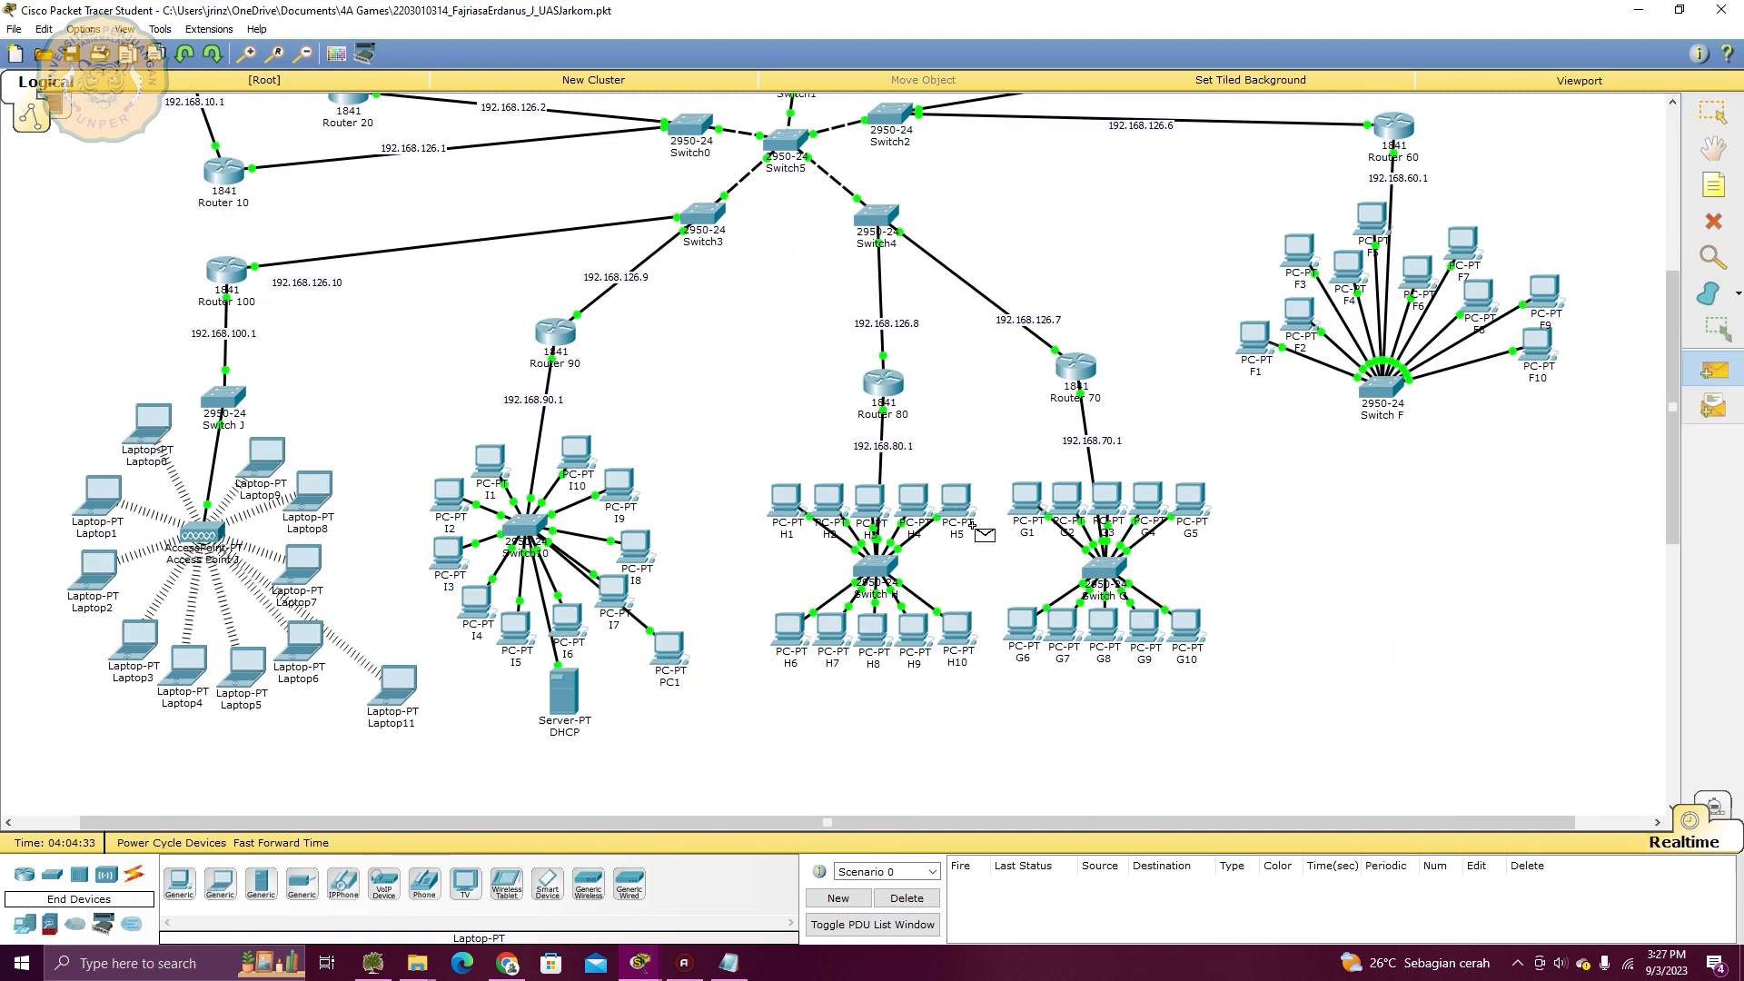
pyautogui.click(414, 681)
pyautogui.scroll(3, 981, 395)
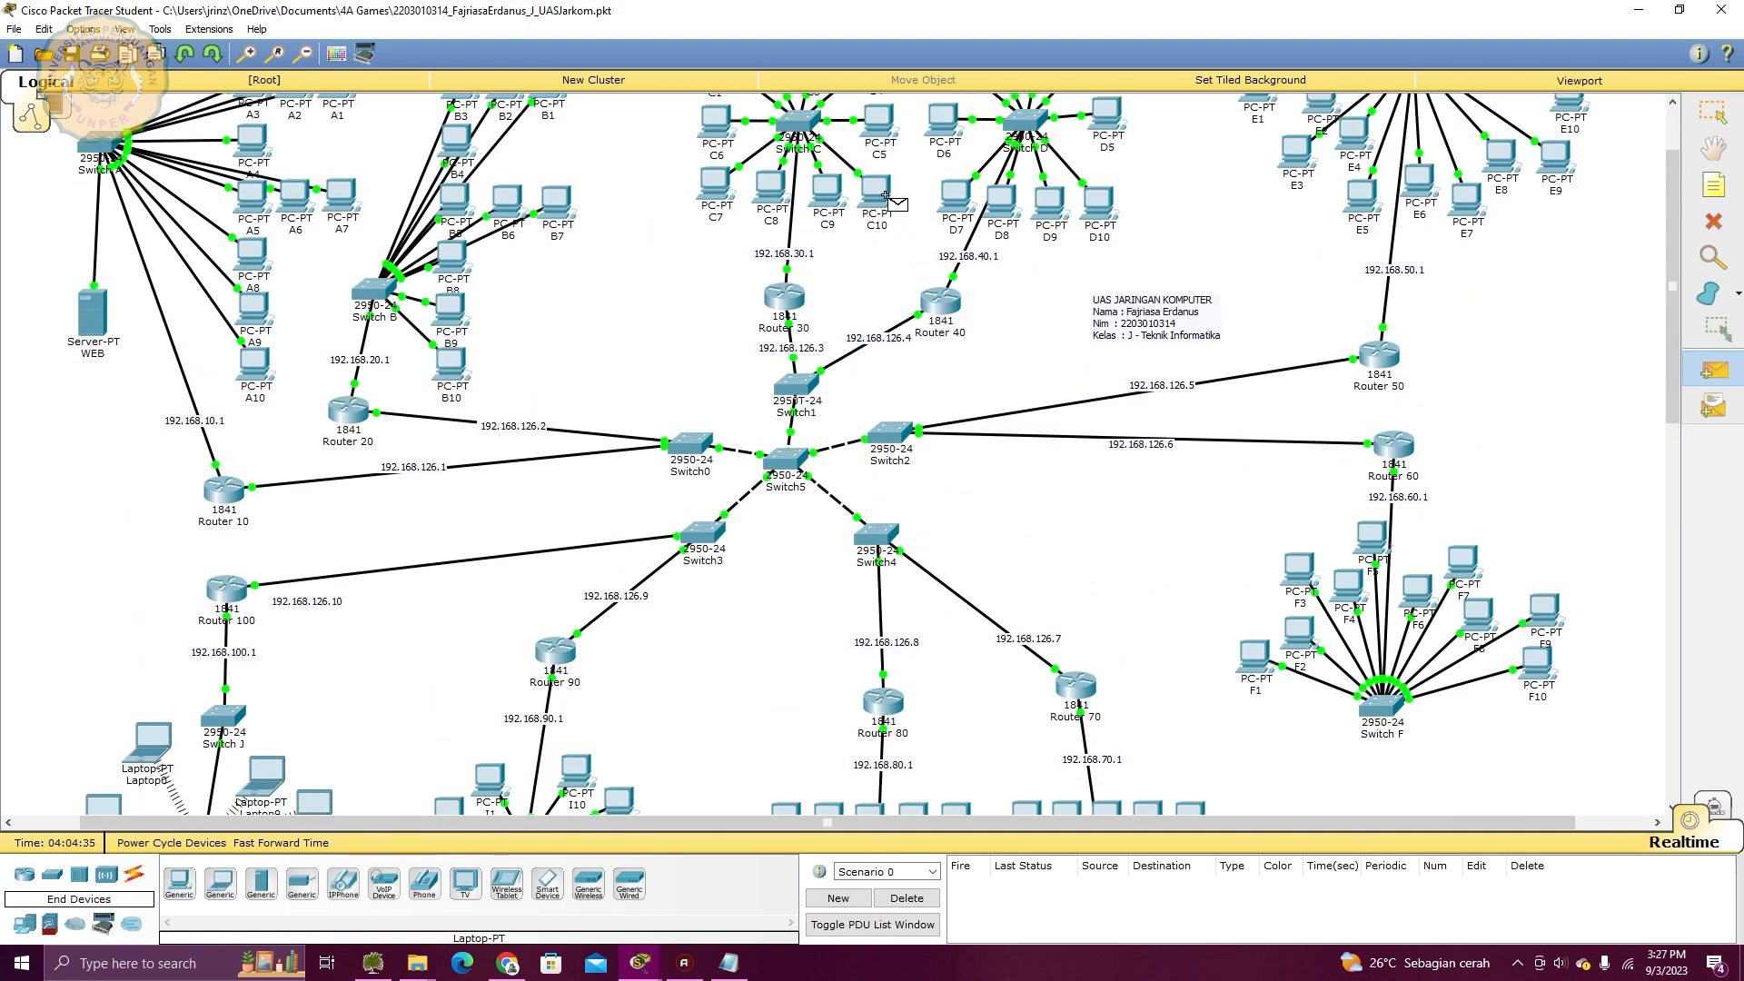
pyautogui.click(888, 201)
pyautogui.scroll(1, 889, 201)
pyautogui.scroll(-2, 888, 202)
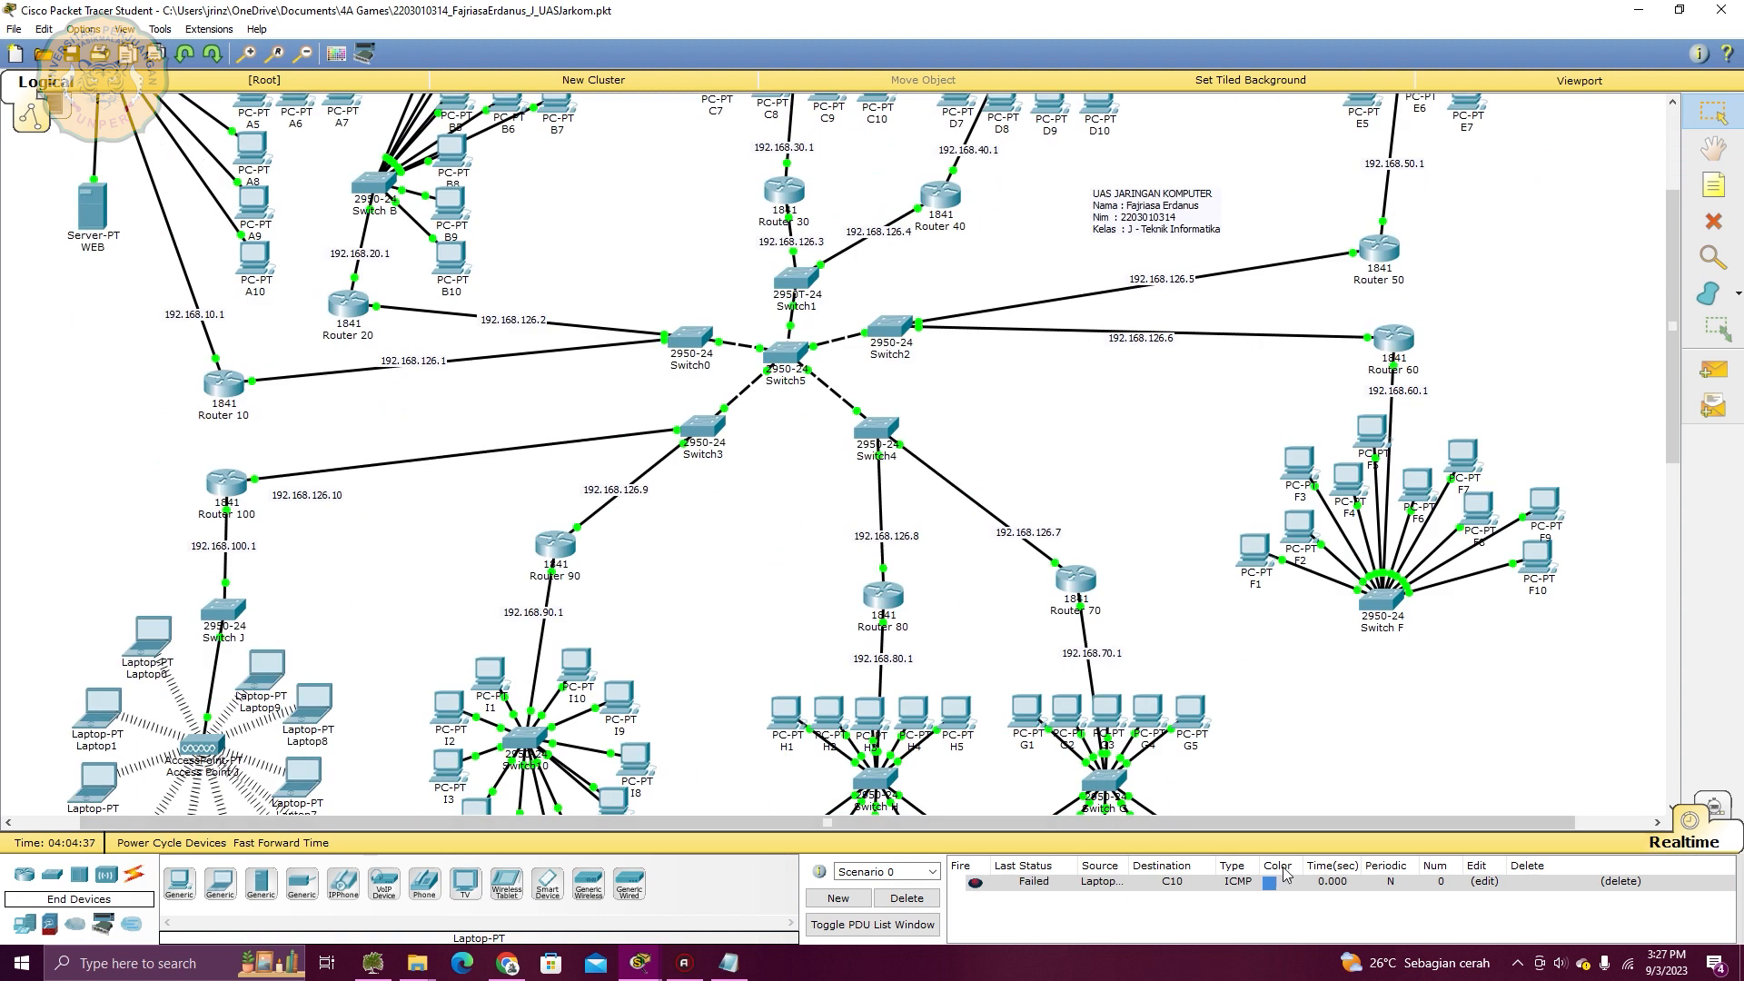
# Repeat the connection test with a second simple PDU from Laptop11 to PC C10
pyautogui.scroll(-2, 1487, 692)
pyautogui.click(1712, 369)
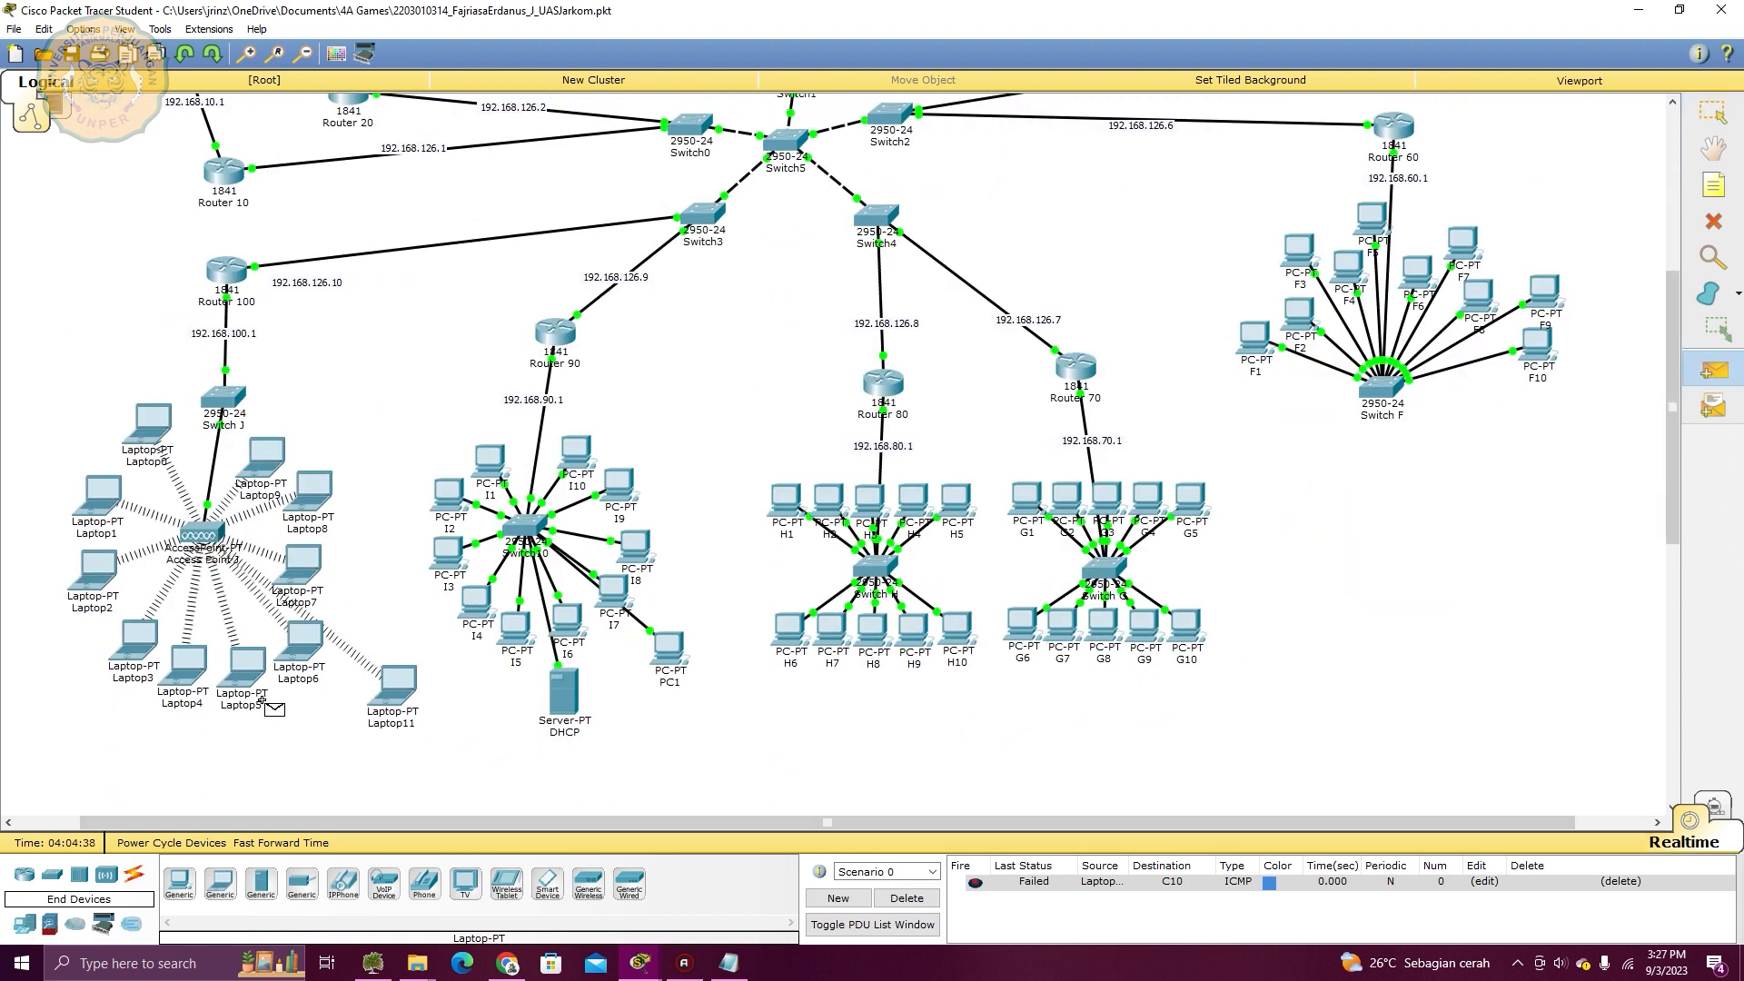
pyautogui.click(413, 683)
pyautogui.scroll(4, 424, 683)
pyautogui.click(875, 300)
pyautogui.scroll(-3, 1215, 652)
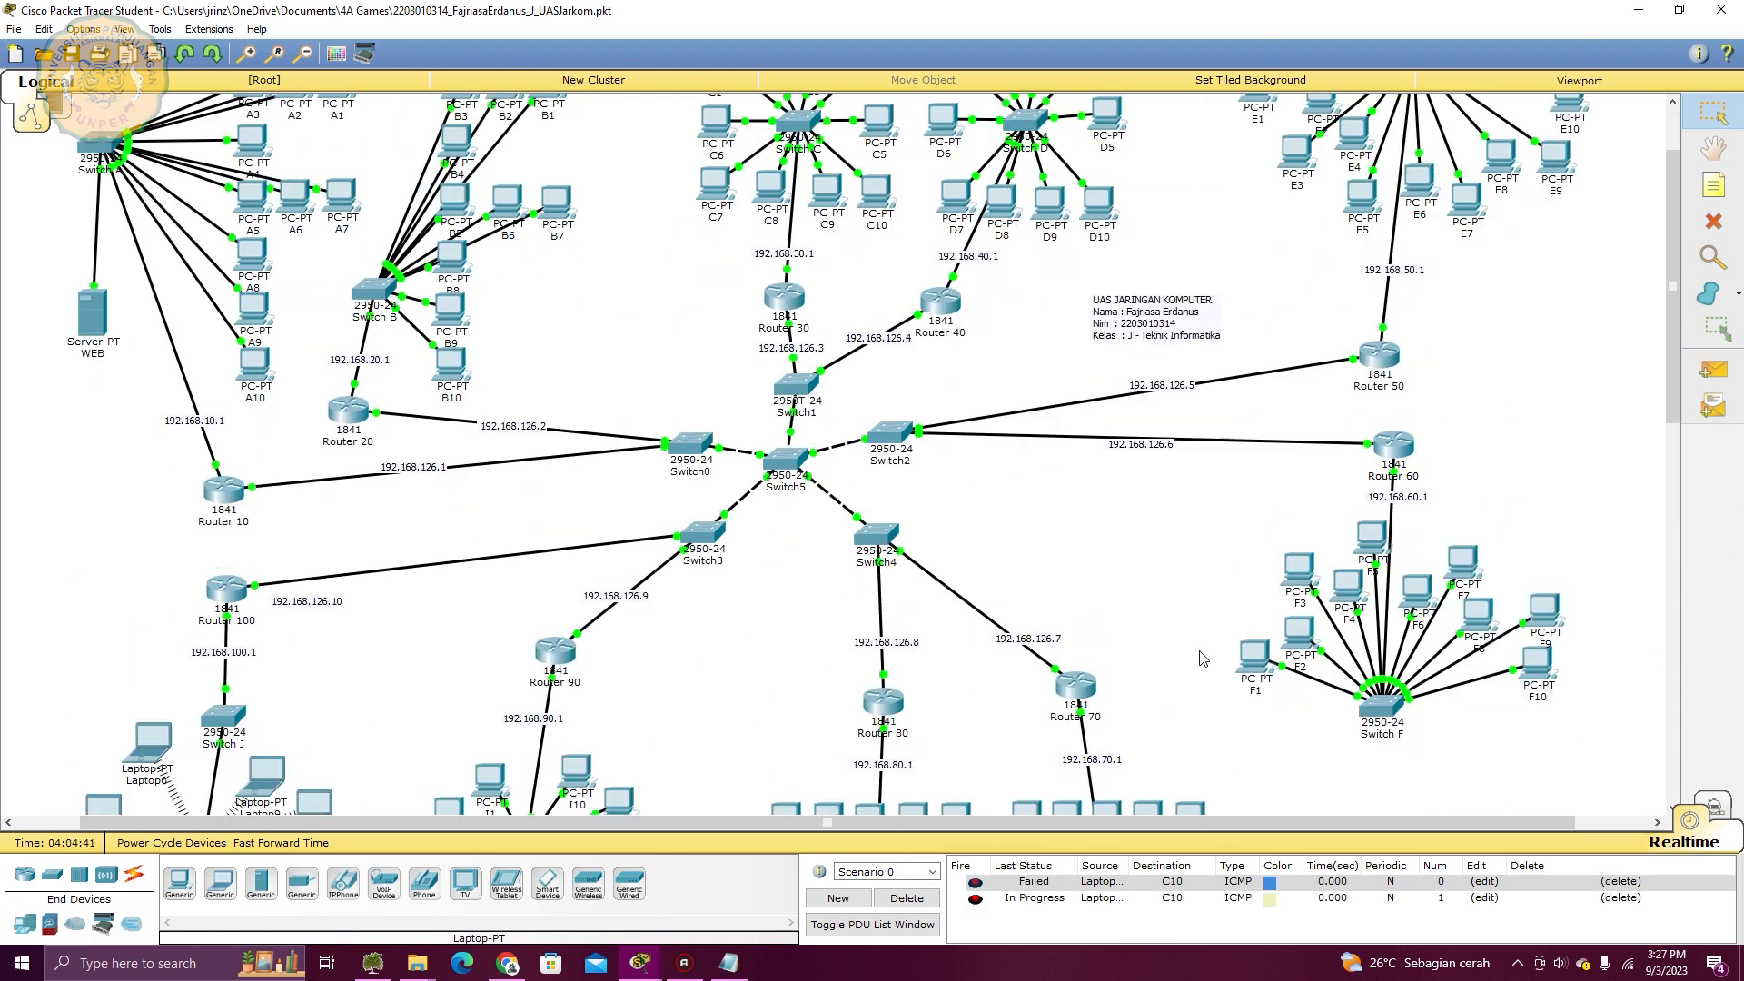
# Send a third simple PDU from Laptop11 to PC C10 to retest the route between networks J and C
pyautogui.click(1713, 372)
pyautogui.click(1709, 381)
pyautogui.scroll(-1, 391, 779)
pyautogui.click(399, 689)
pyautogui.scroll(4, 985, 618)
pyautogui.click(876, 304)
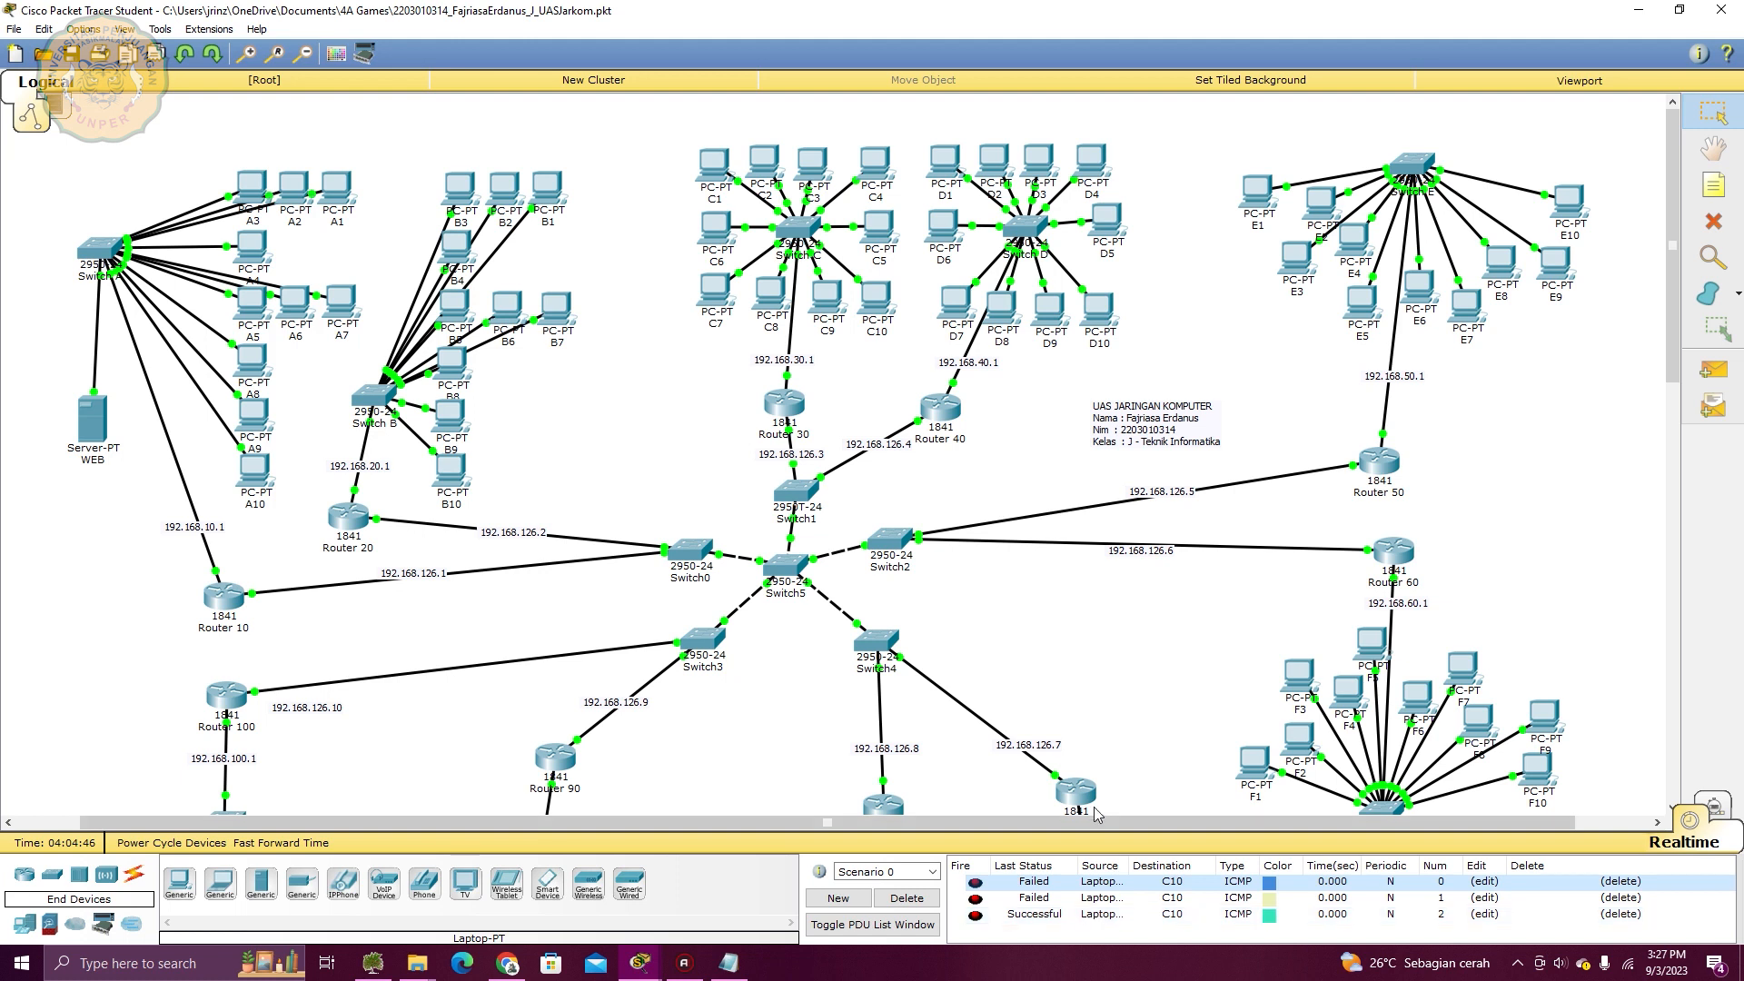
# Delete Laptop11 from network J and return to the central part of the topology
pyautogui.scroll(-5, 409, 696)
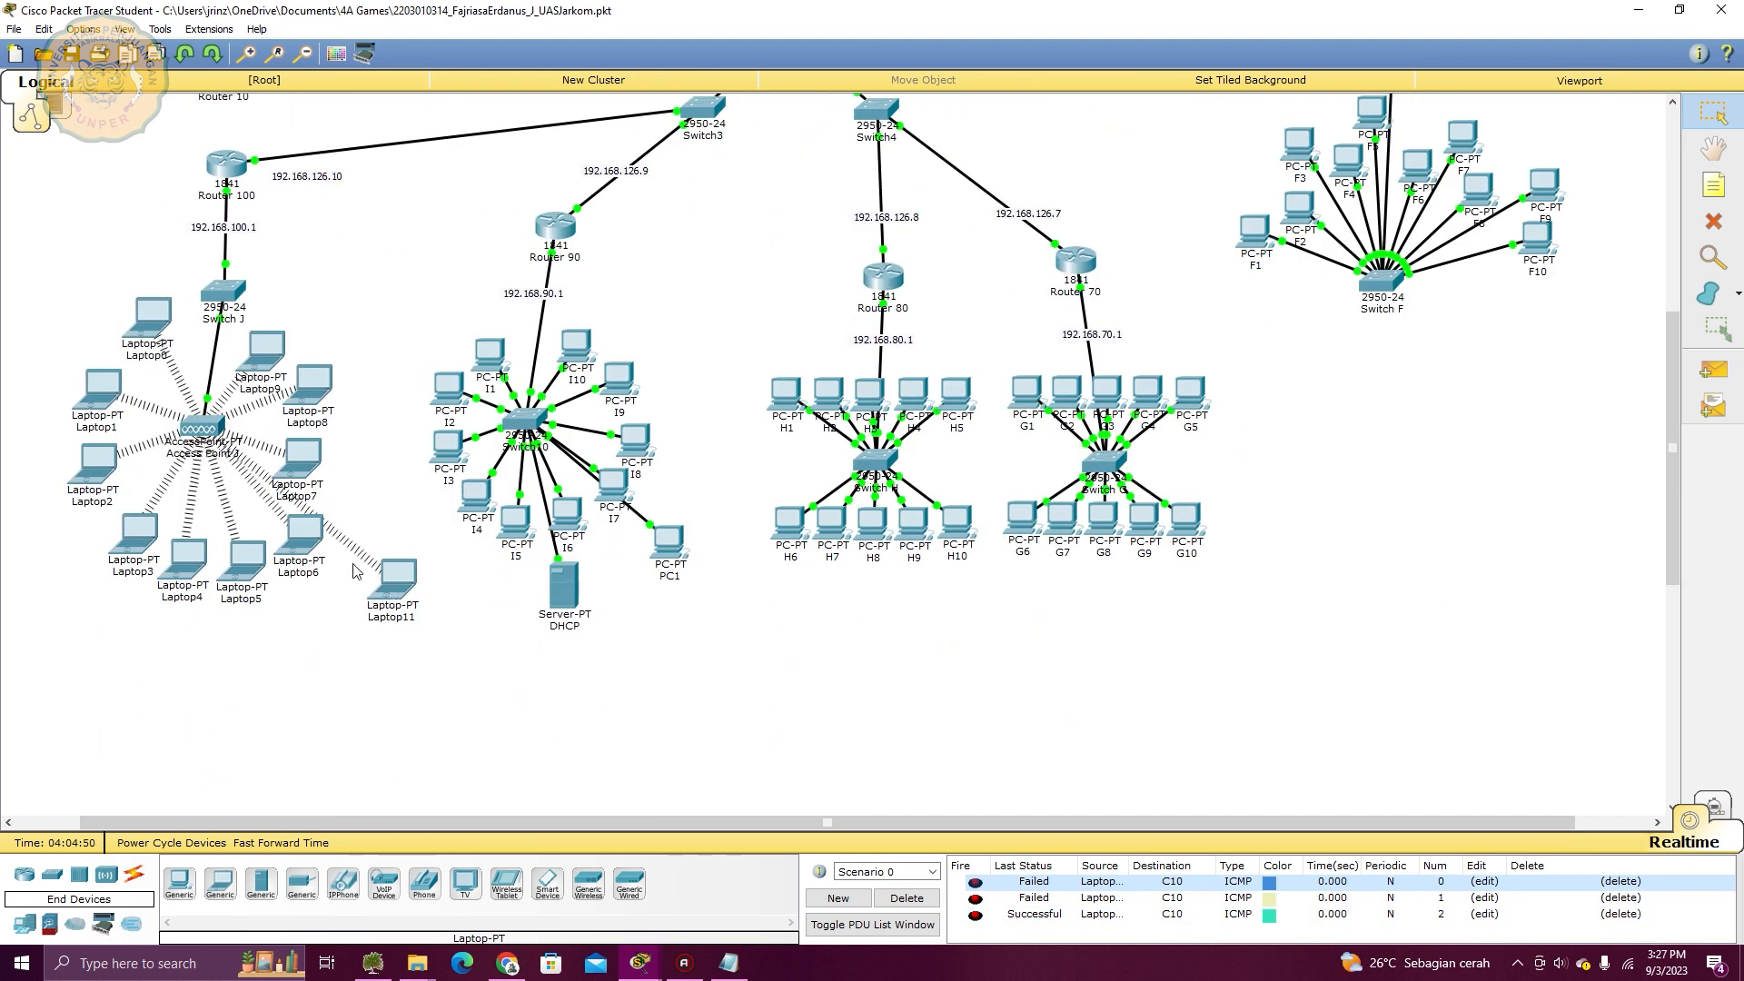
pyautogui.moveTo(388, 573); pyautogui.dragTo(405, 569)
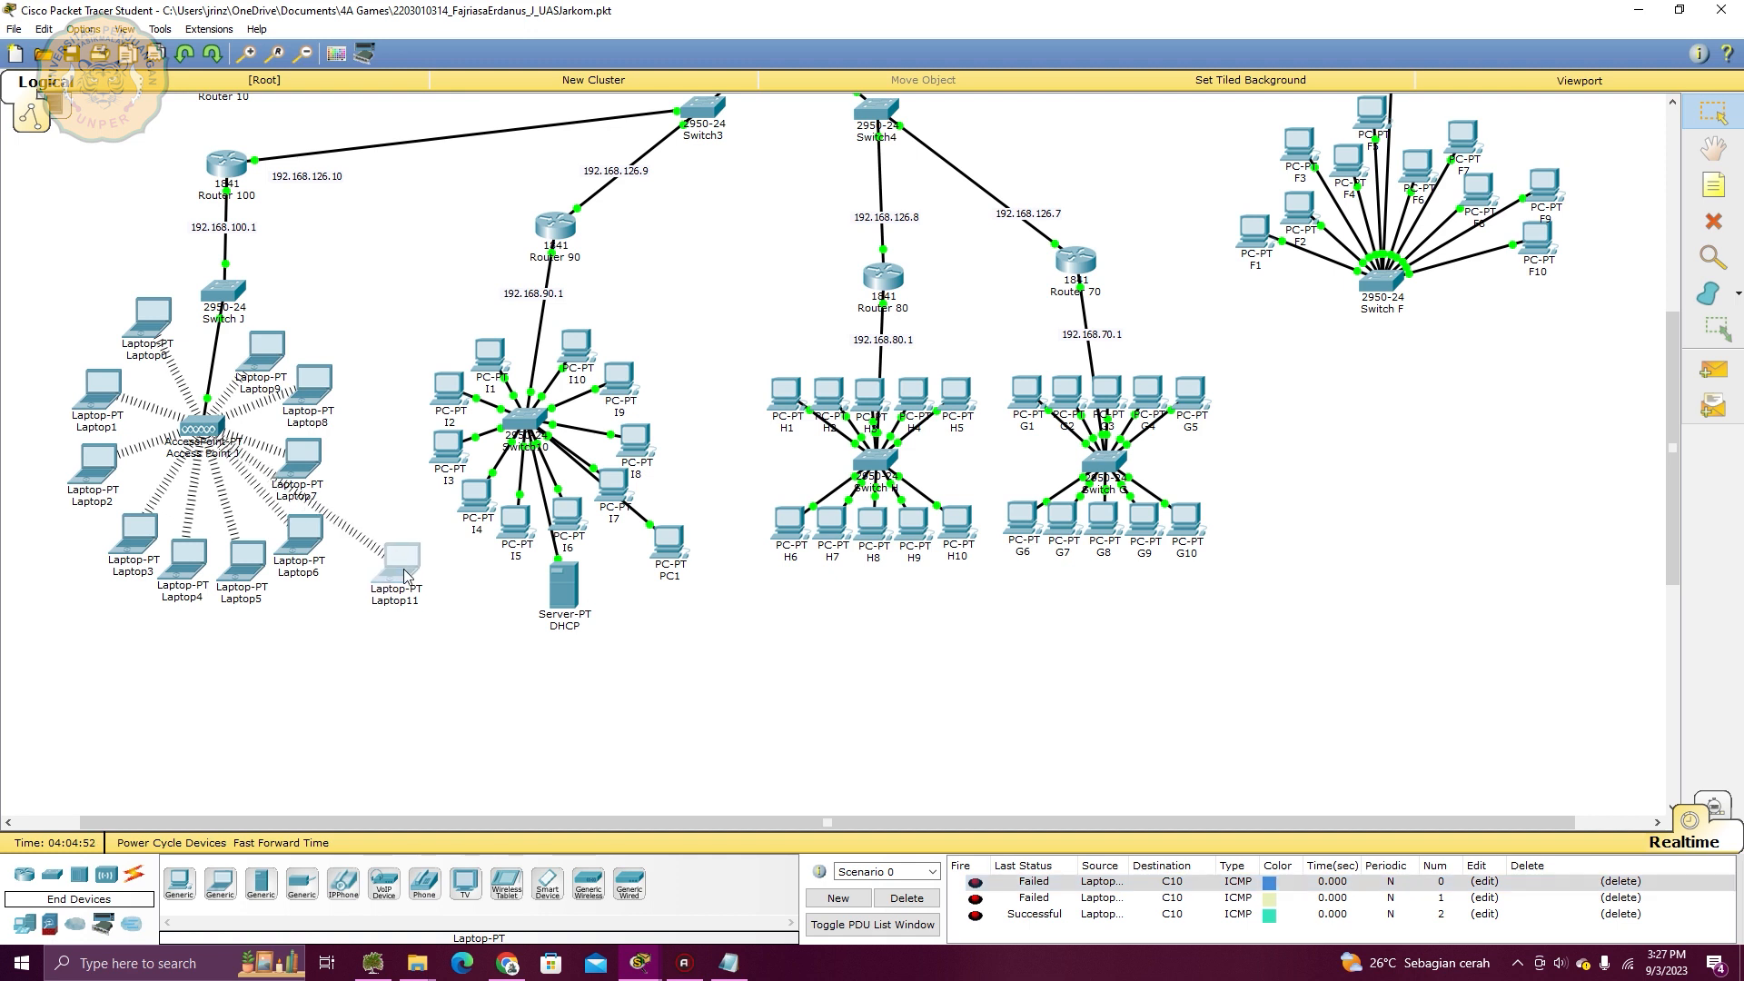
pyautogui.press('Delete')
pyautogui.click(894, 501)
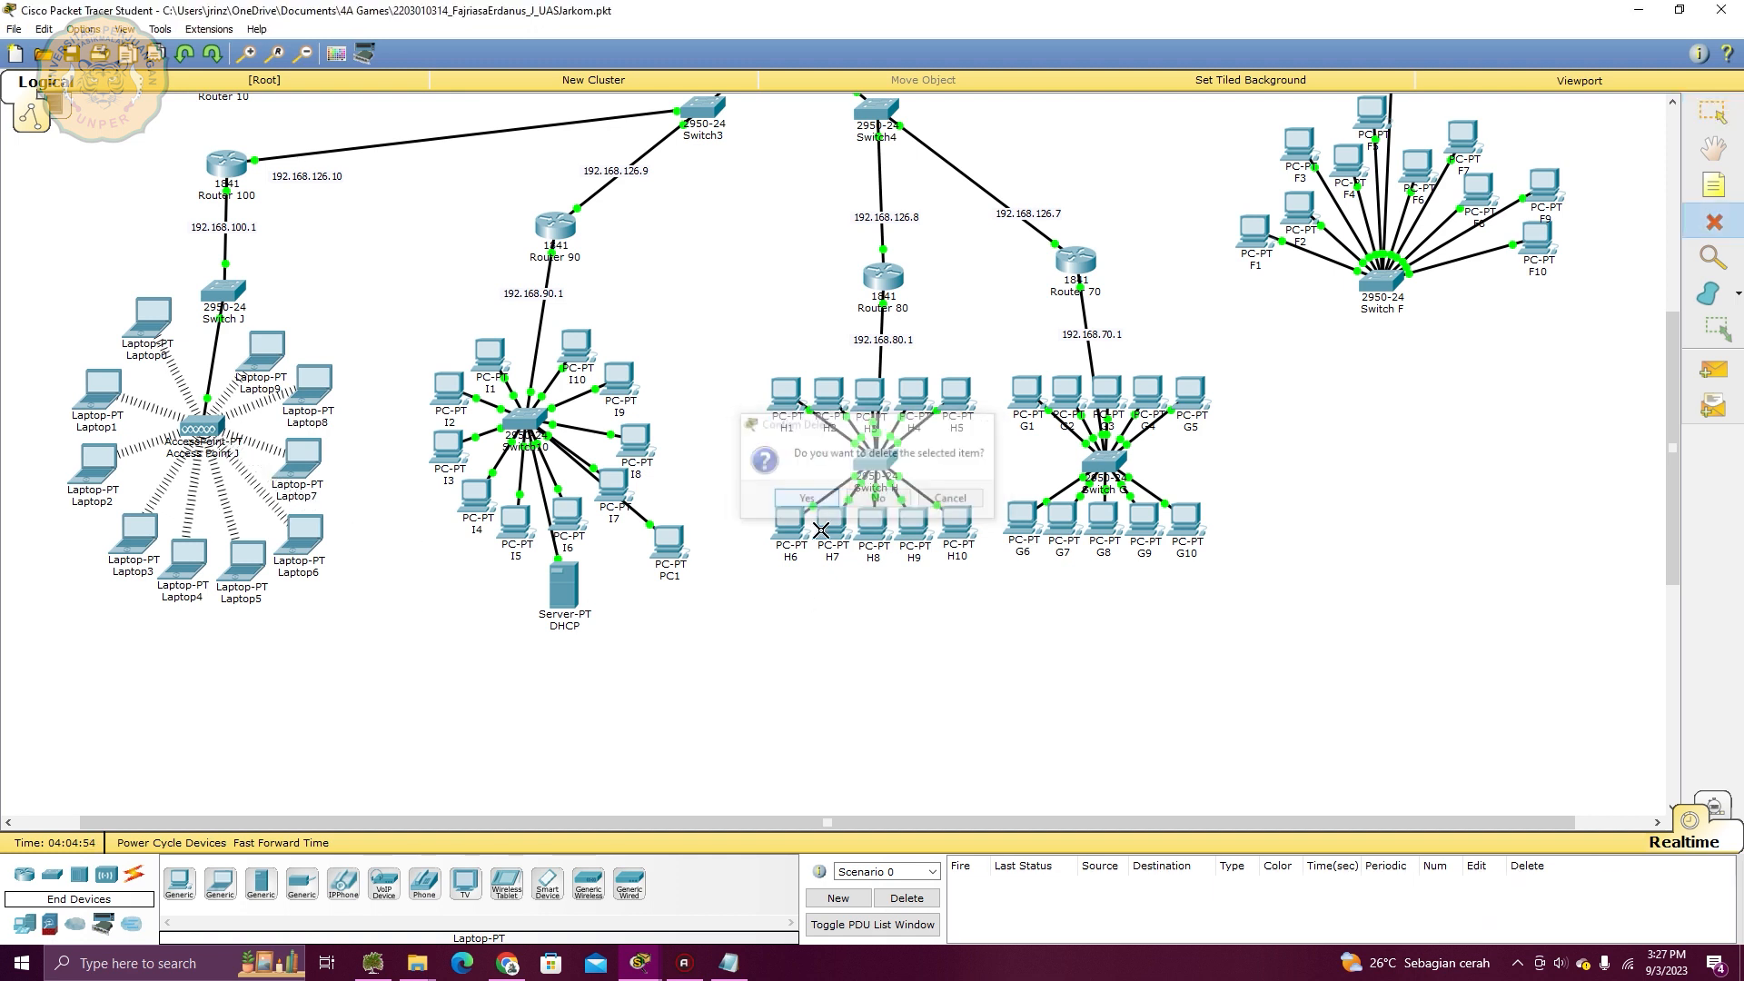
pyautogui.scroll(1, 1130, 660)
pyautogui.scroll(3, 1134, 652)
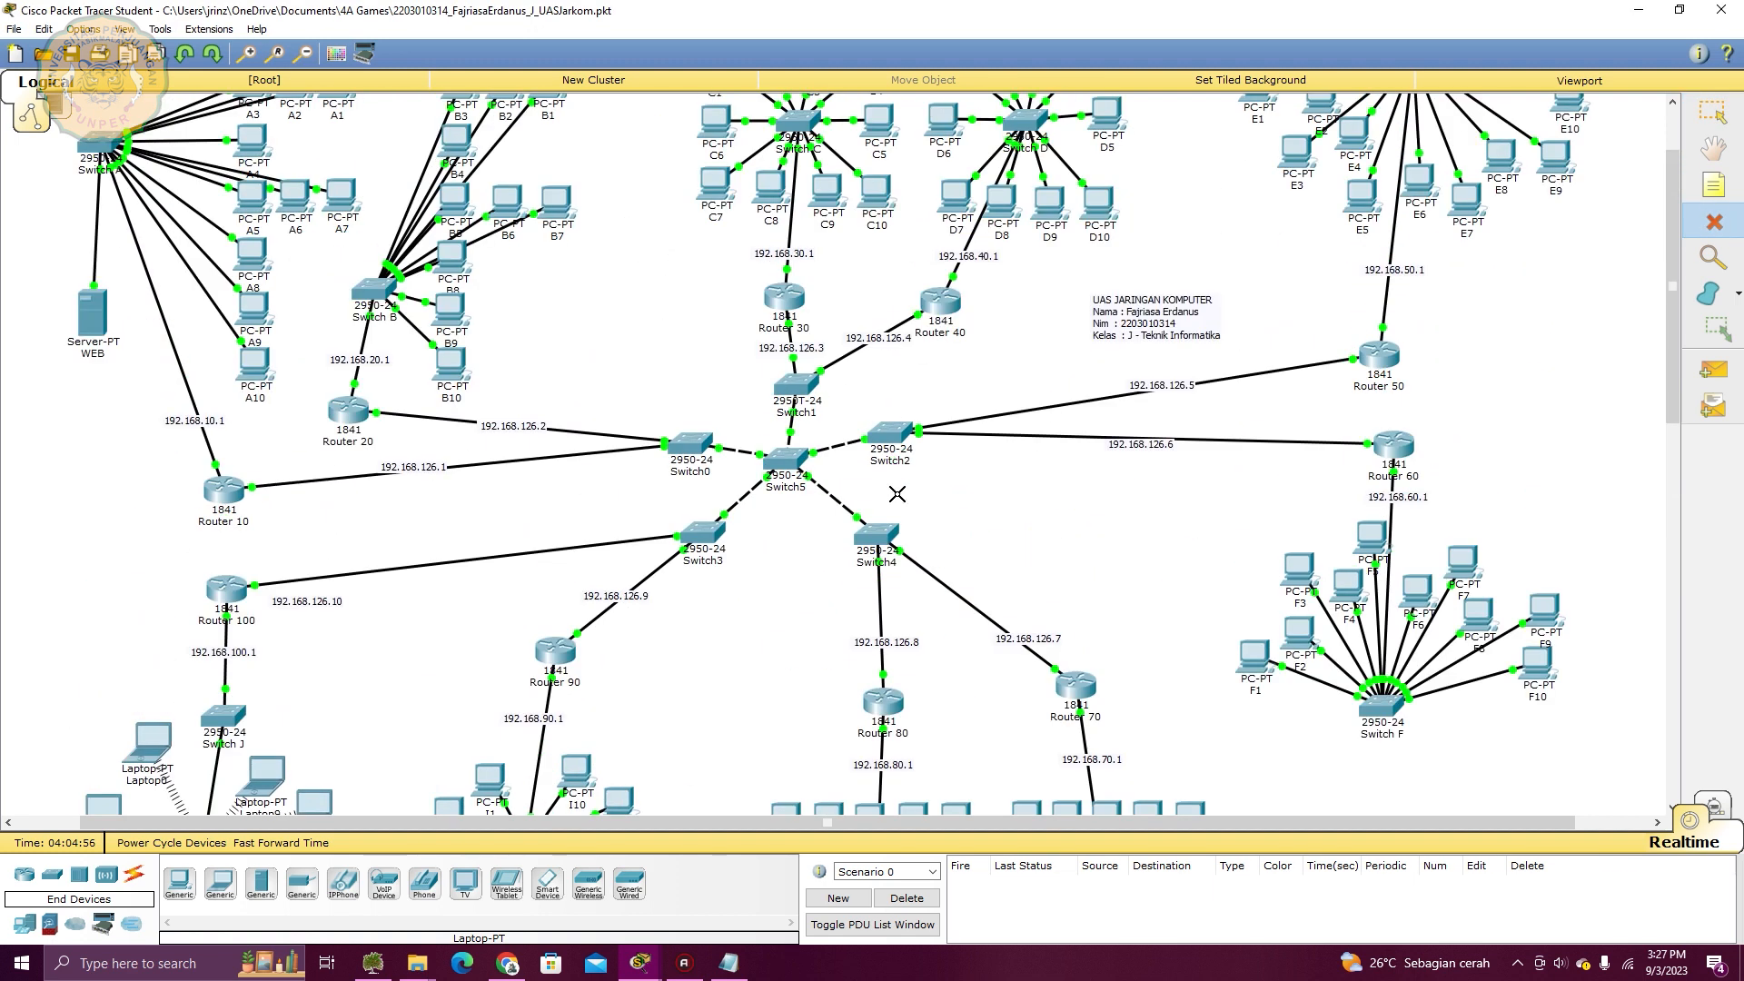
# Switch to the Notepad exam notes and highlight task 7 about sending messages to every host, returning to the topology
pyautogui.click(728, 963)
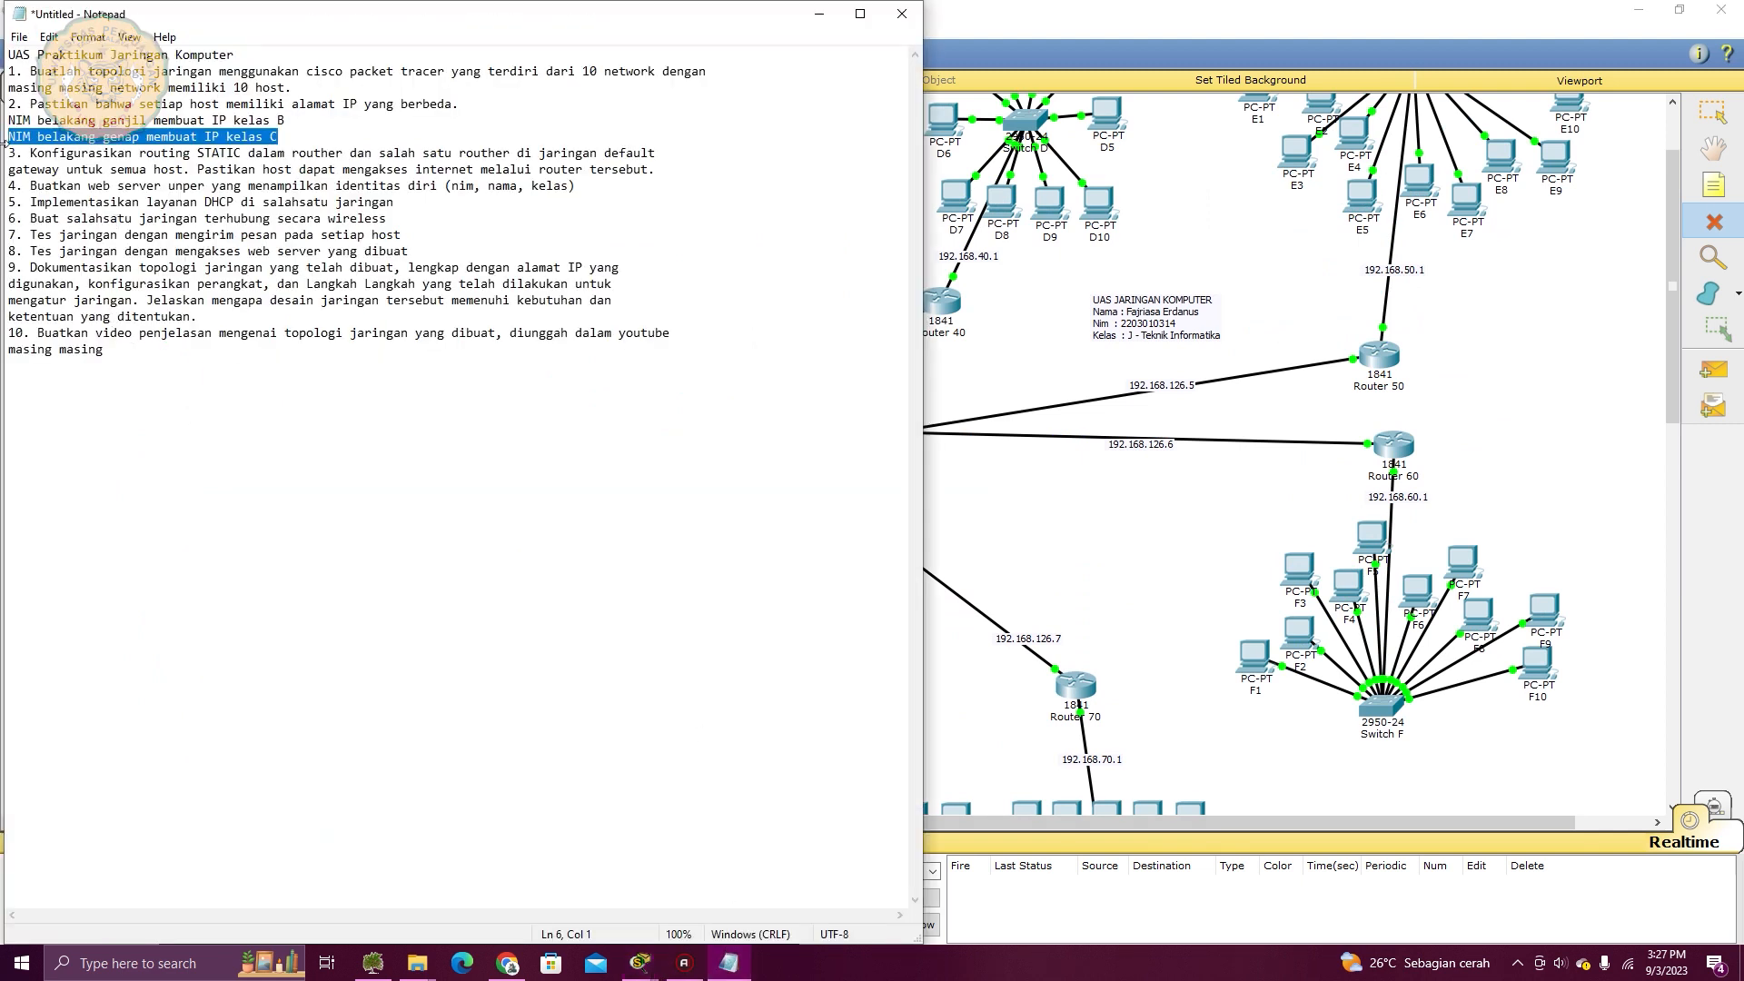
pyautogui.moveTo(8, 251); pyautogui.dragTo(163, 234)
pyautogui.click(819, 14)
# Send a simple PDU from PC G1 in network G to PC E5 in network E
pyautogui.scroll(1, 1052, 228)
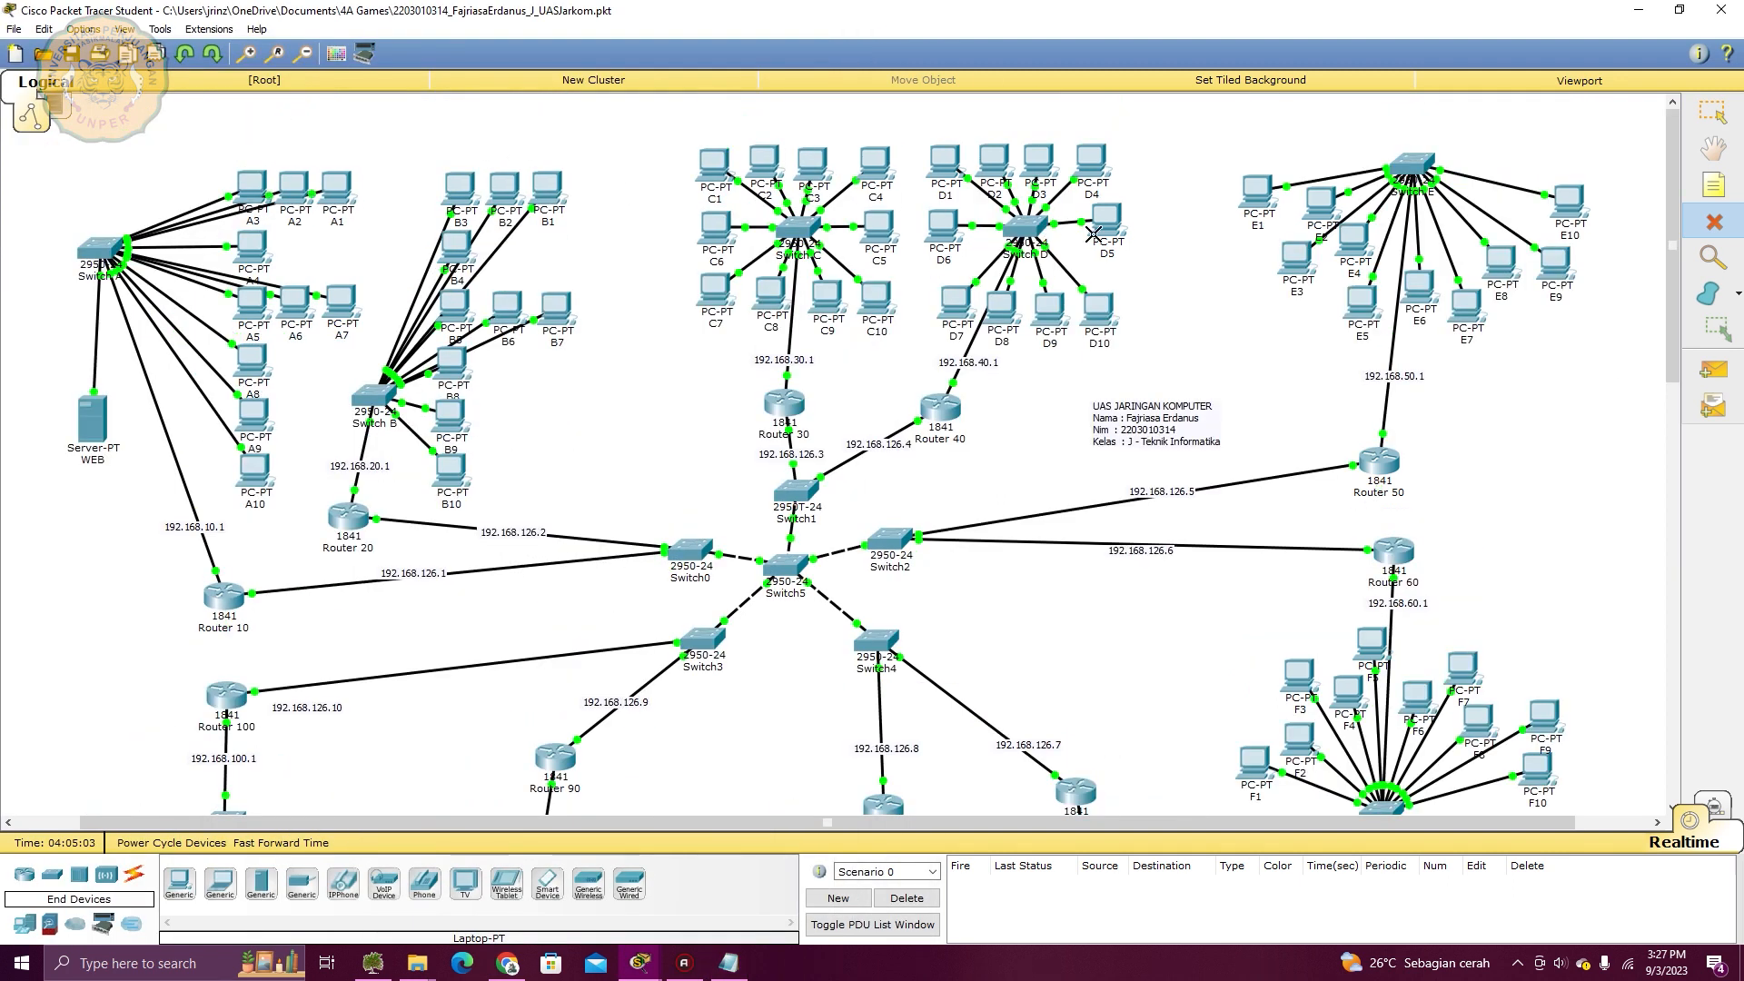
pyautogui.click(1713, 370)
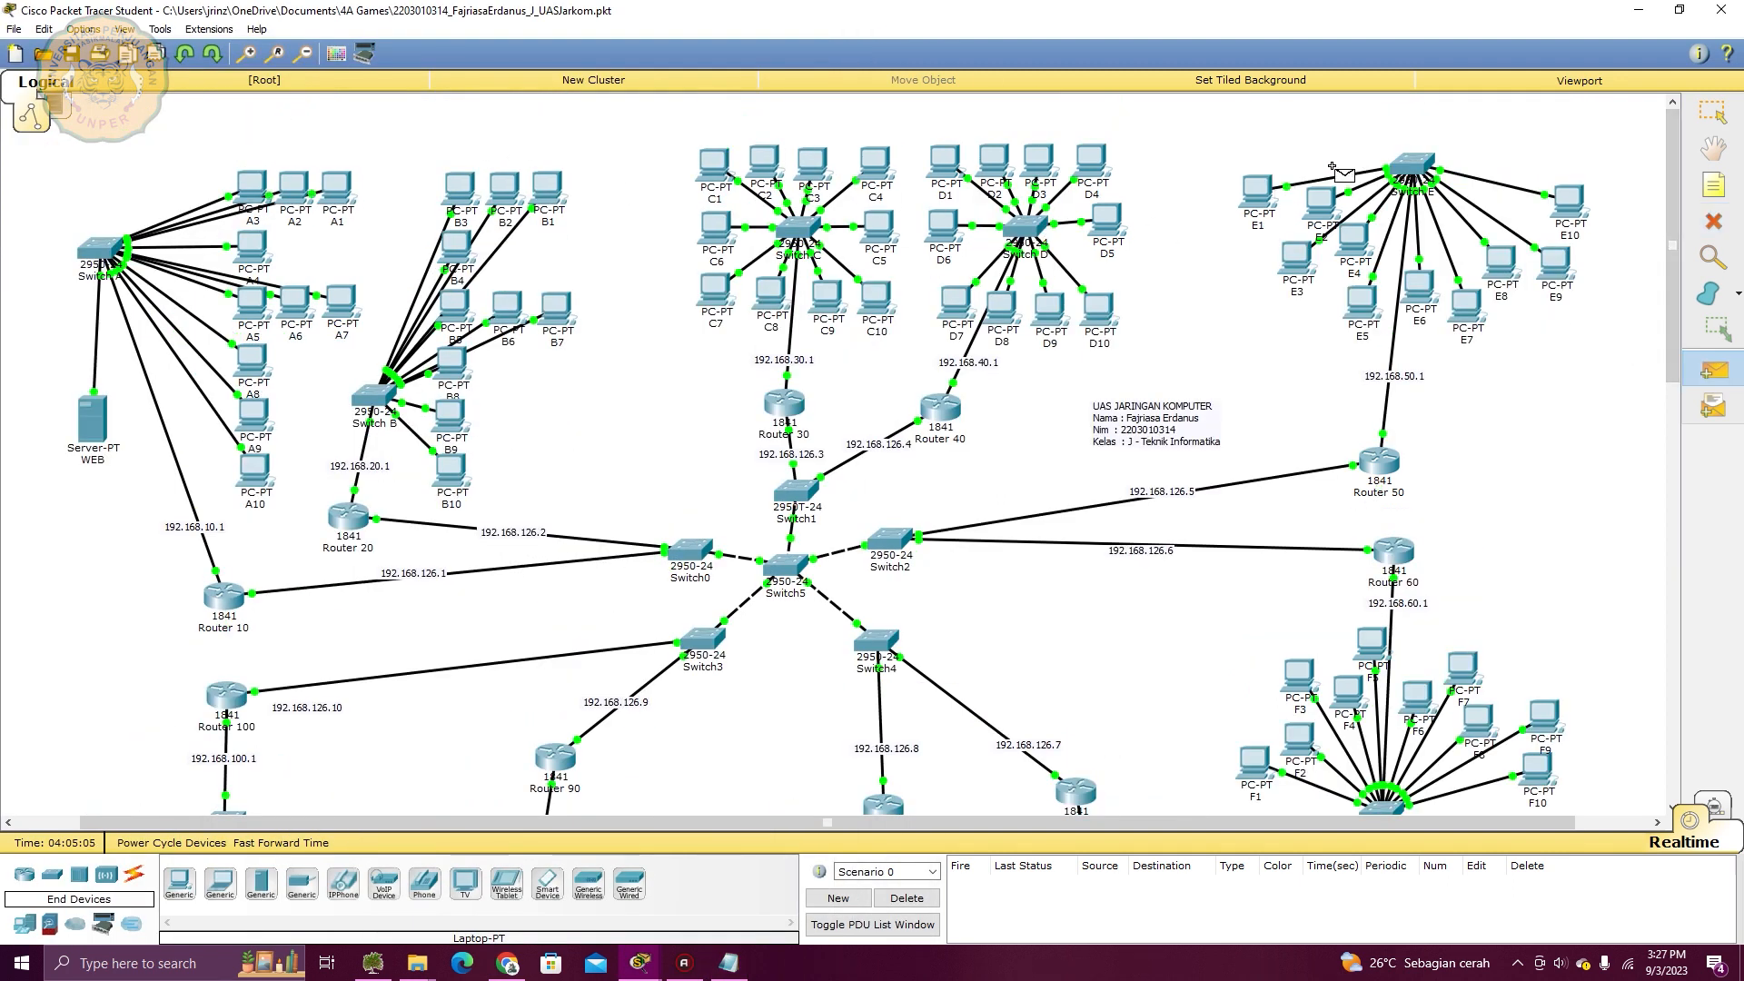
pyautogui.scroll(-2, 1044, 159)
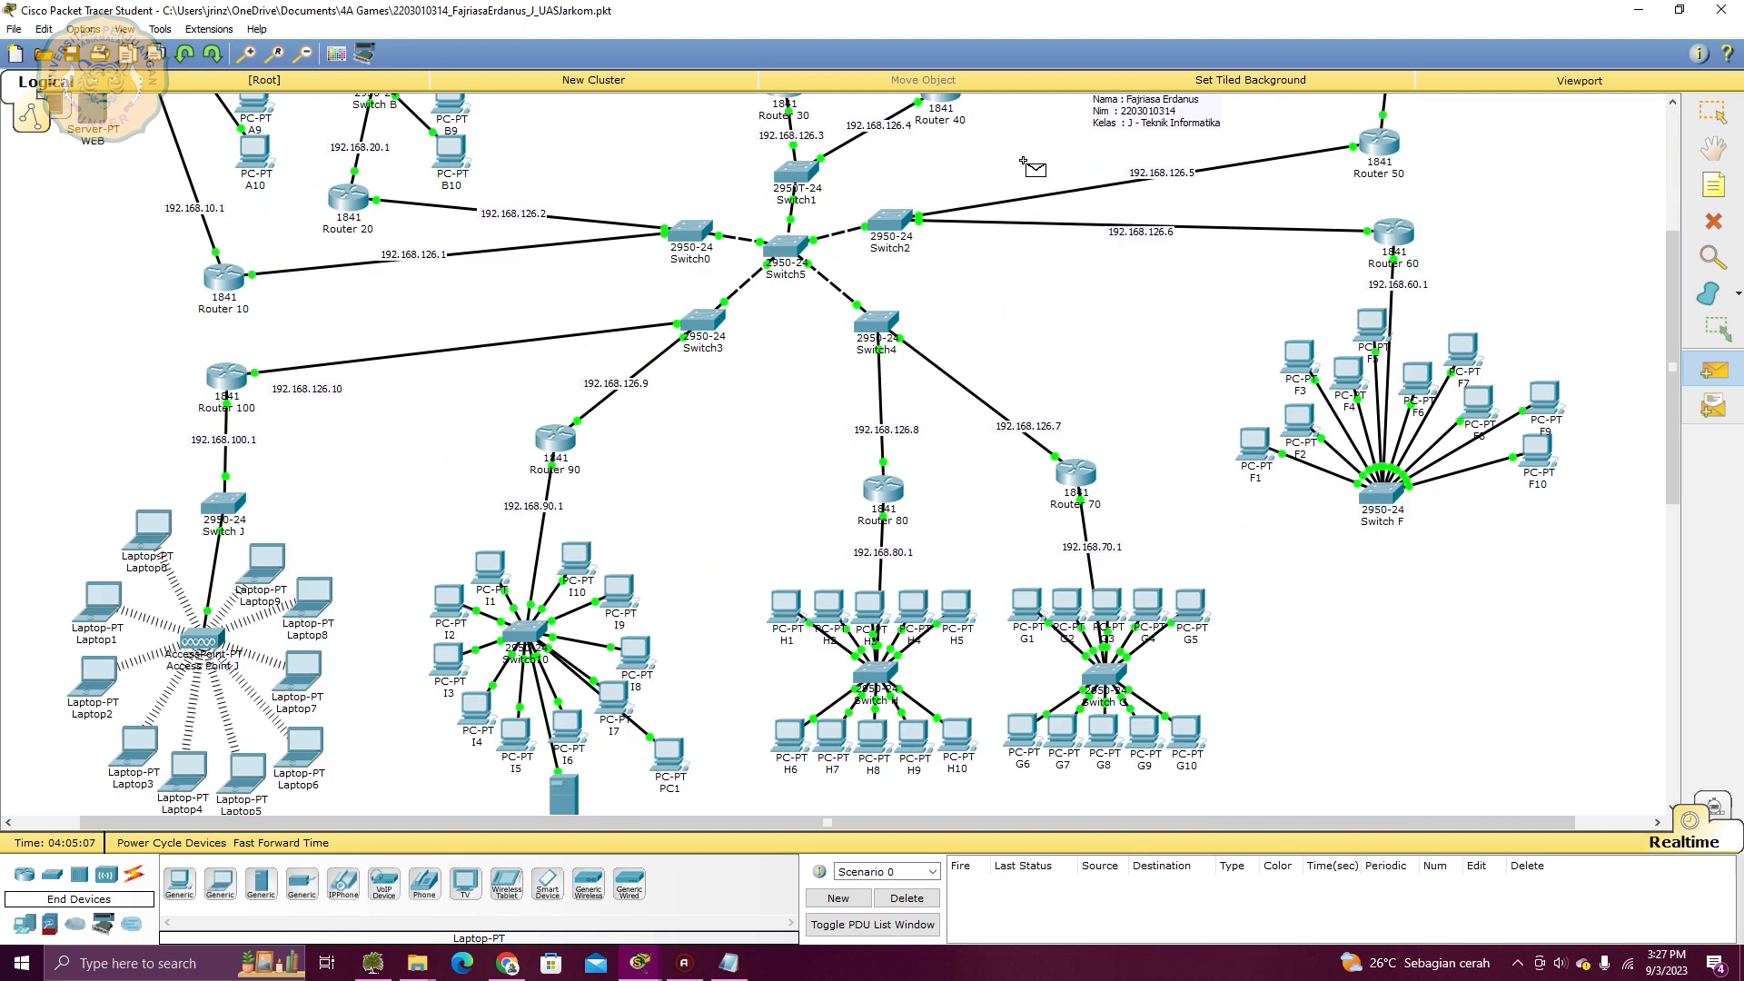
pyautogui.scroll(-3, 1094, 191)
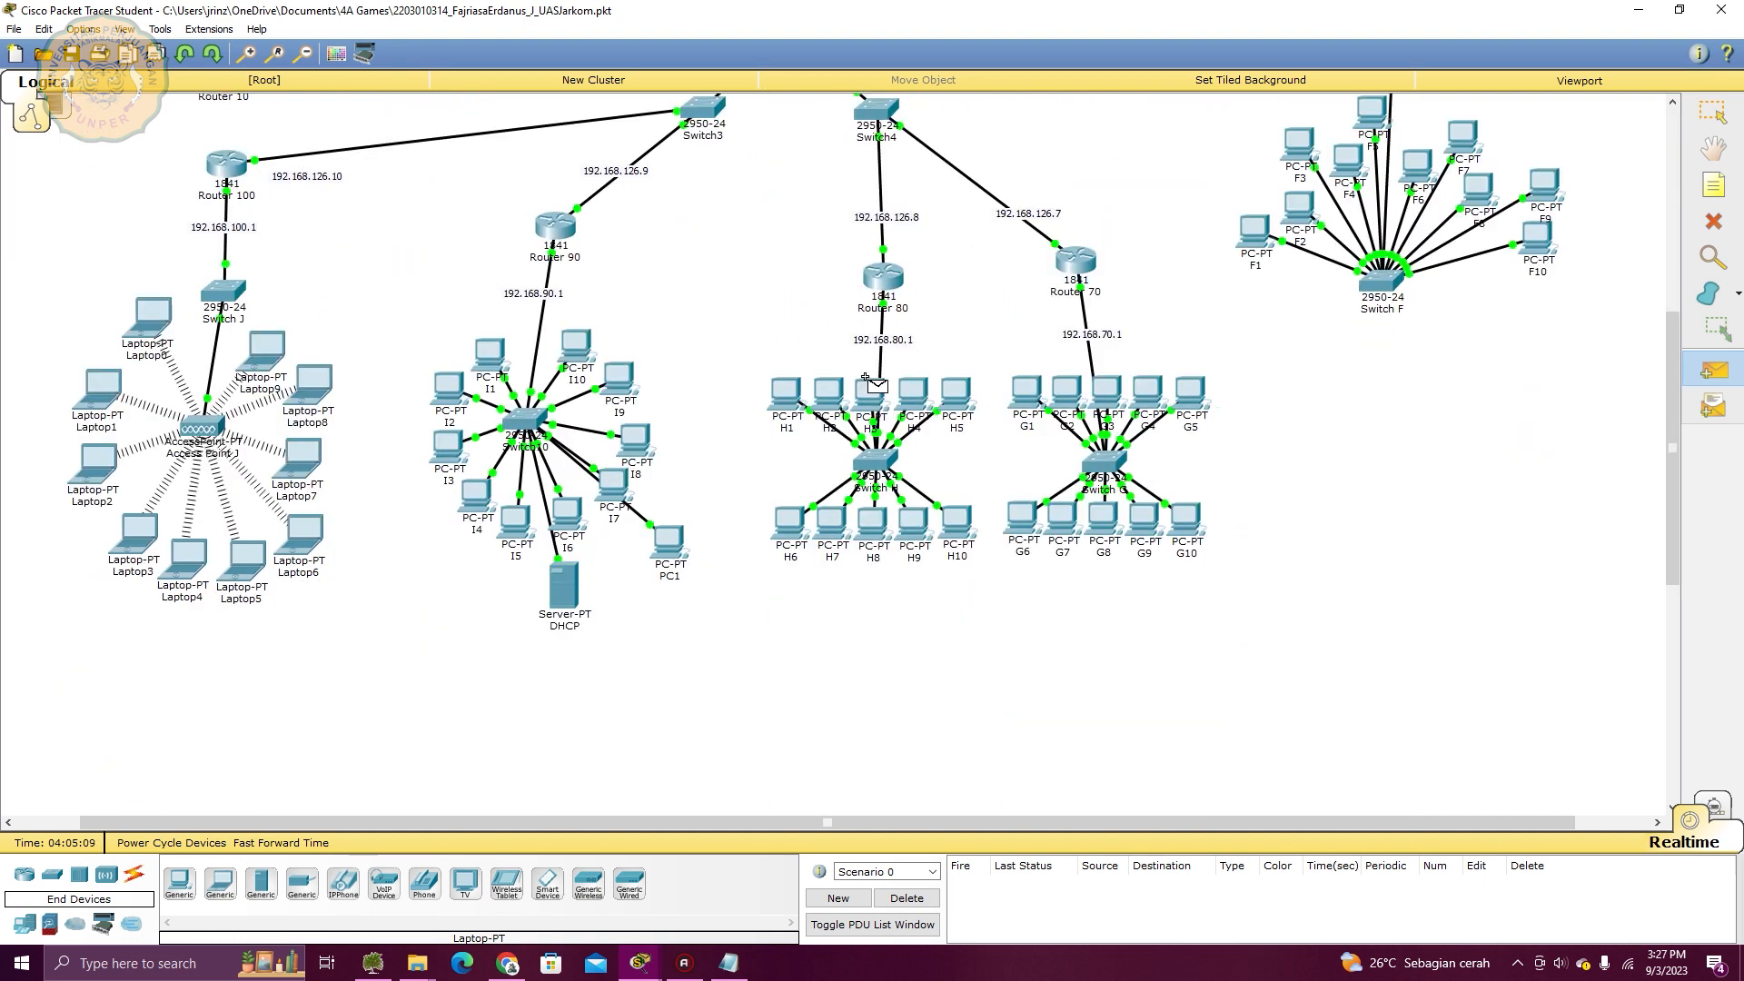
pyautogui.scroll(5, 1273, 451)
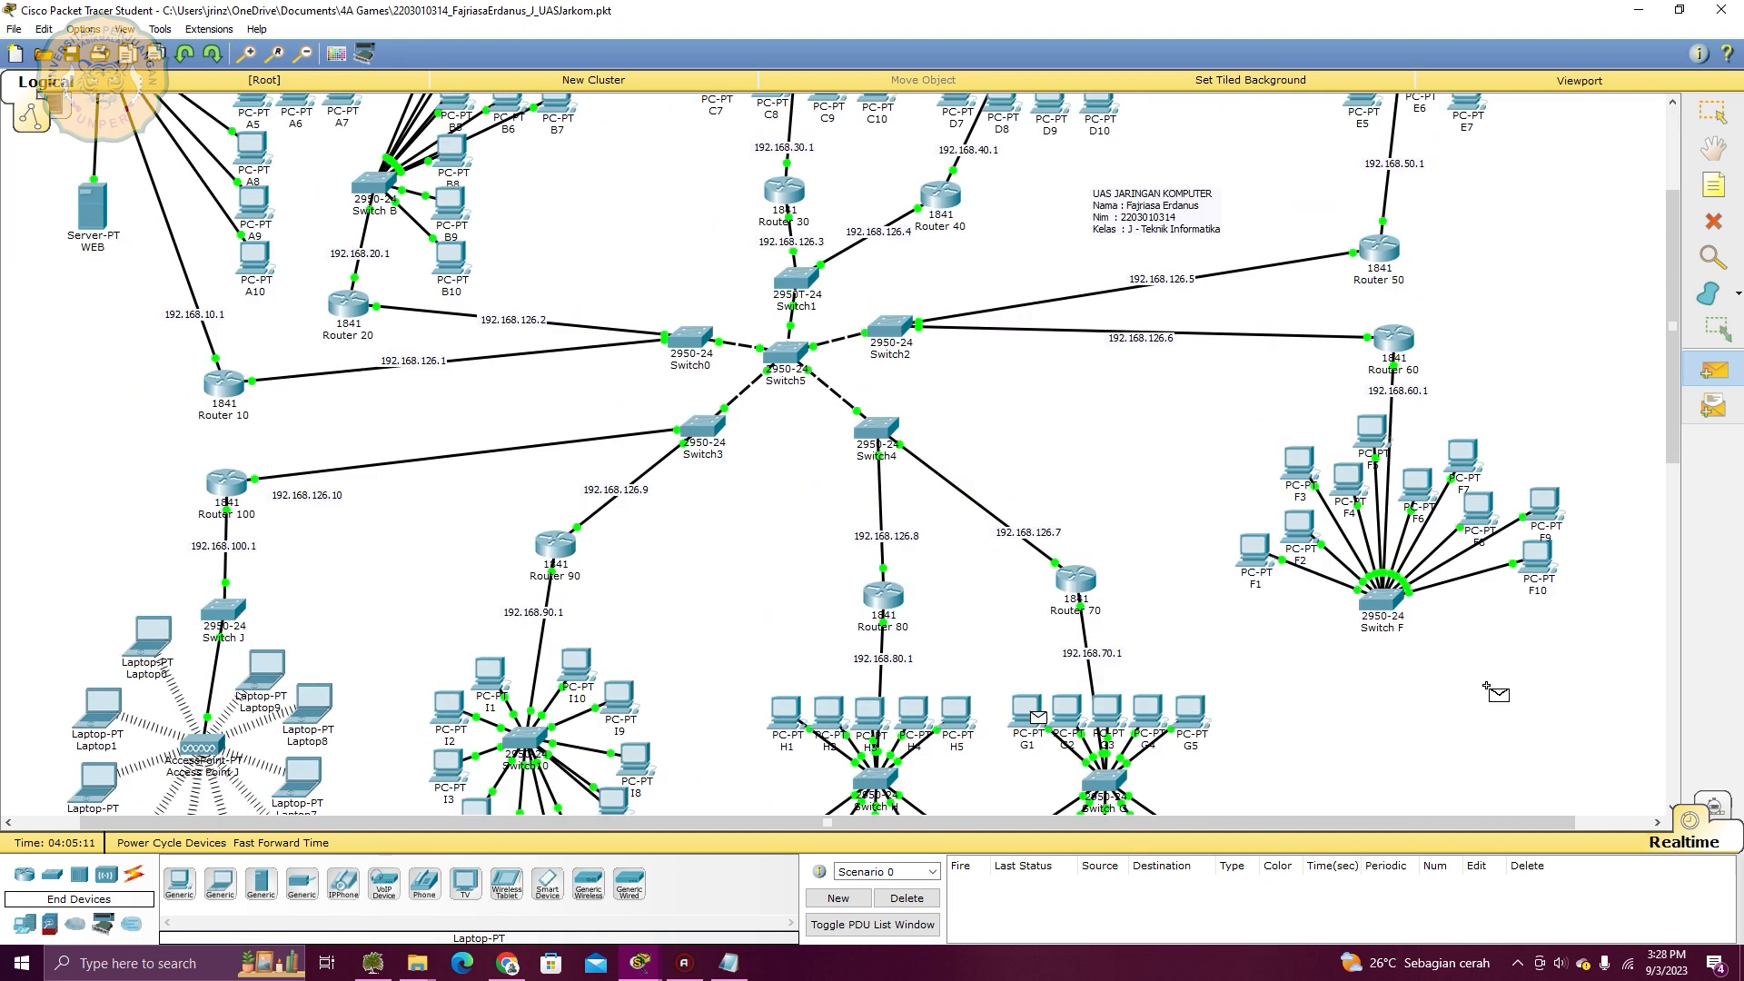
pyautogui.click(1362, 304)
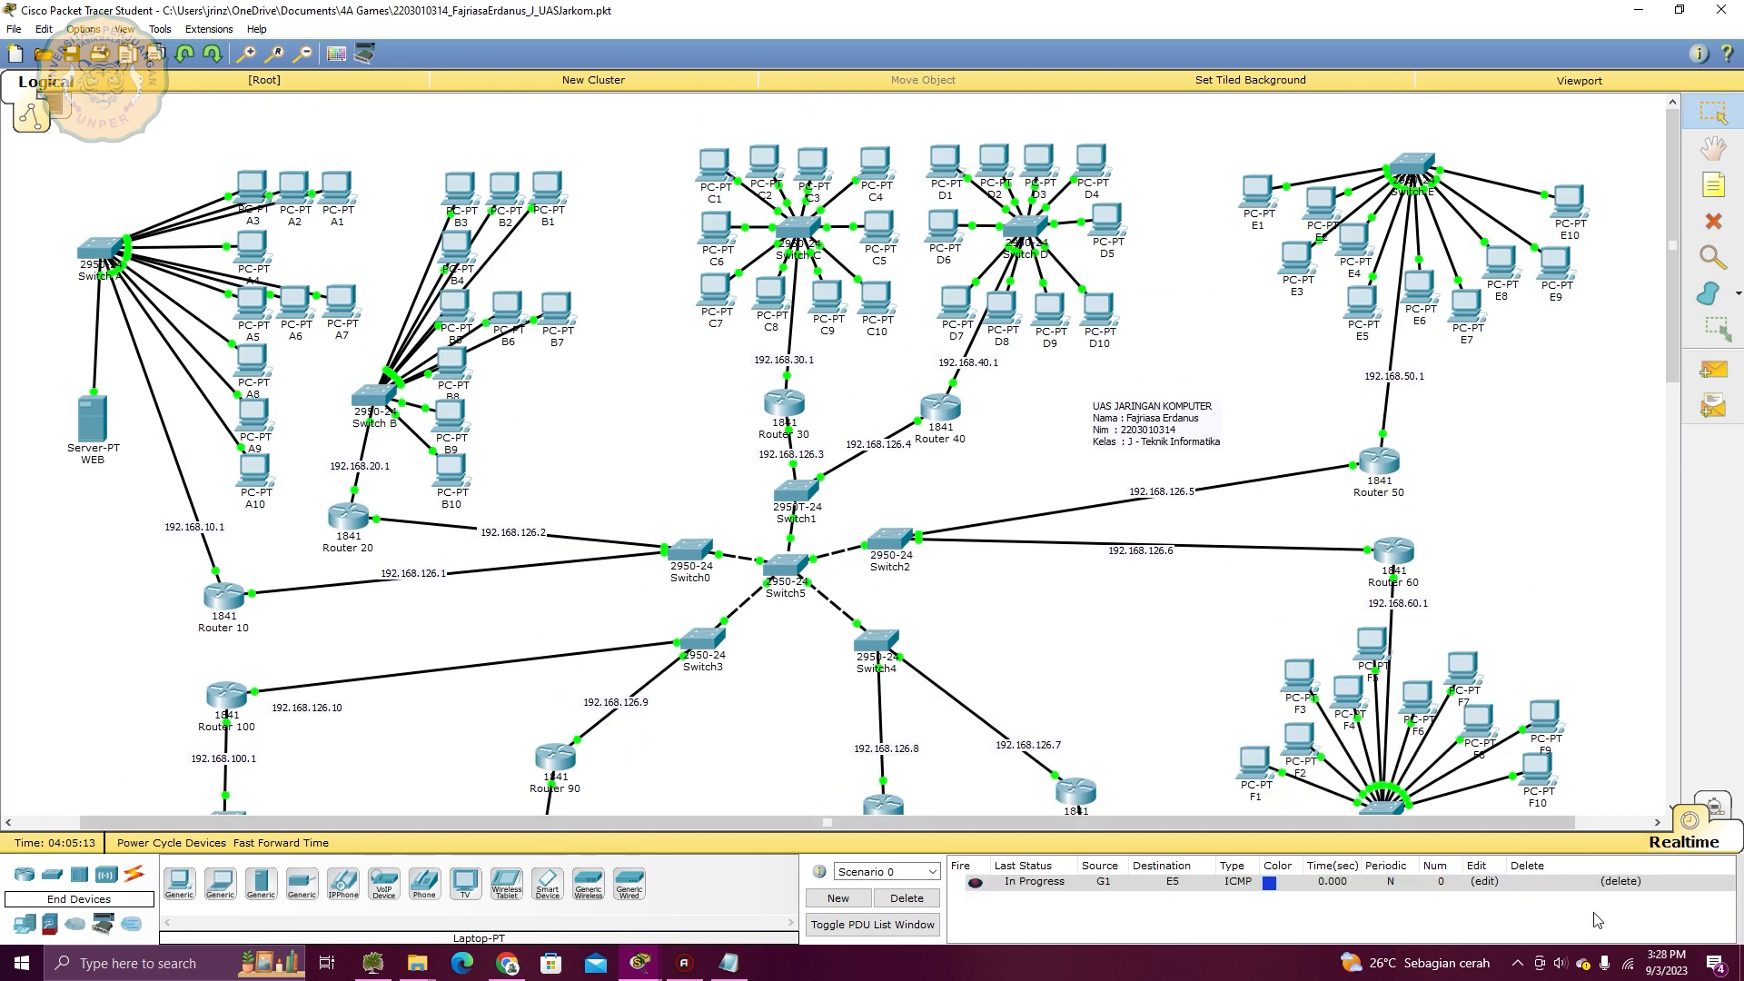
# Repeat the test between networks G and E with a second simple PDU from PC G1 to PC E5
pyautogui.scroll(-1, 1272, 654)
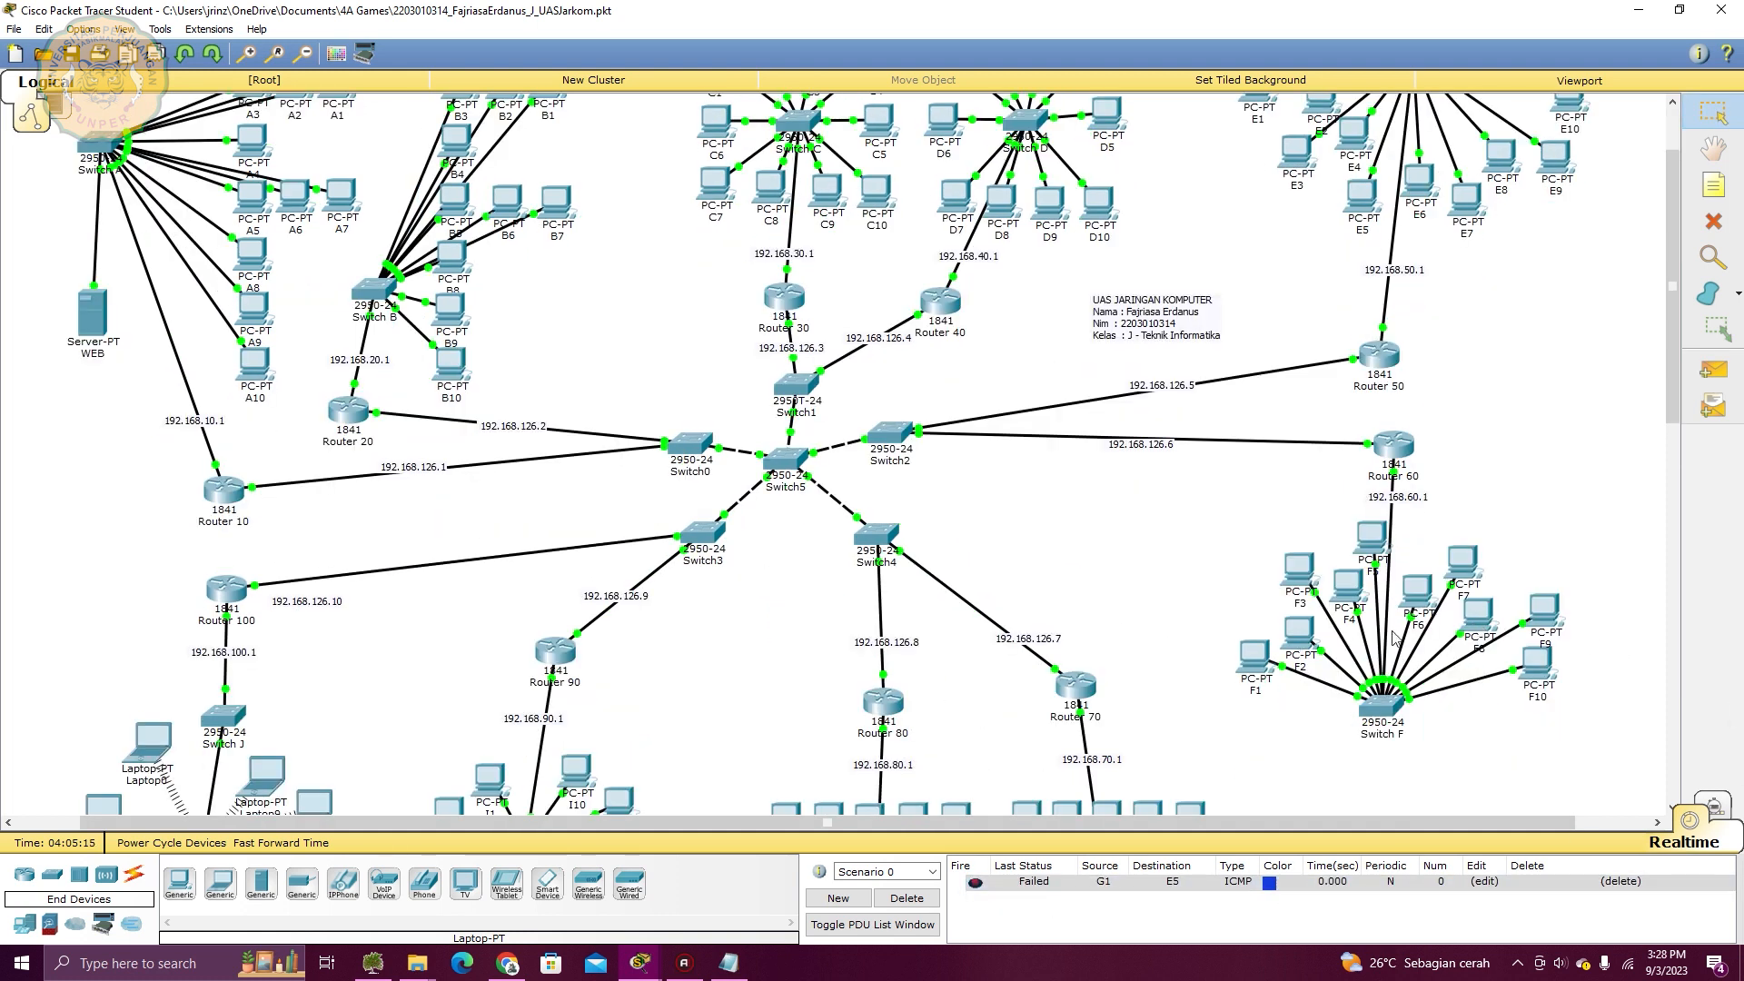
pyautogui.click(1707, 368)
pyautogui.scroll(-2, 1363, 509)
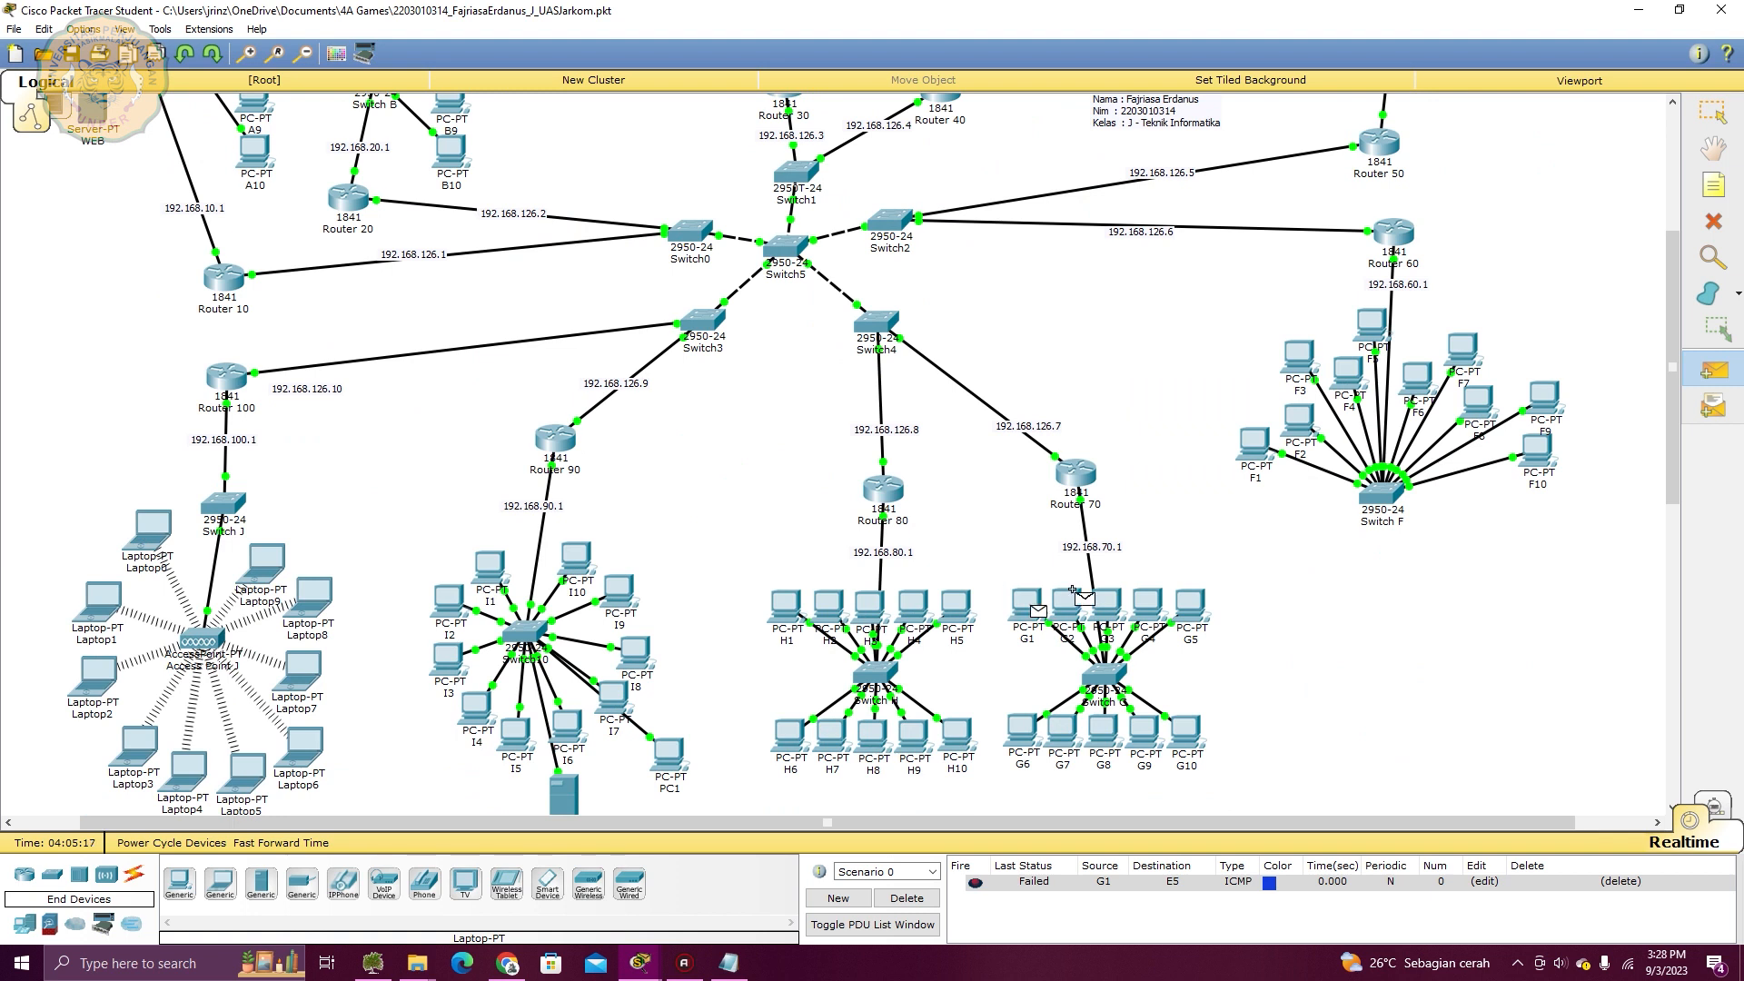
pyautogui.scroll(3, 1343, 519)
pyautogui.click(1376, 304)
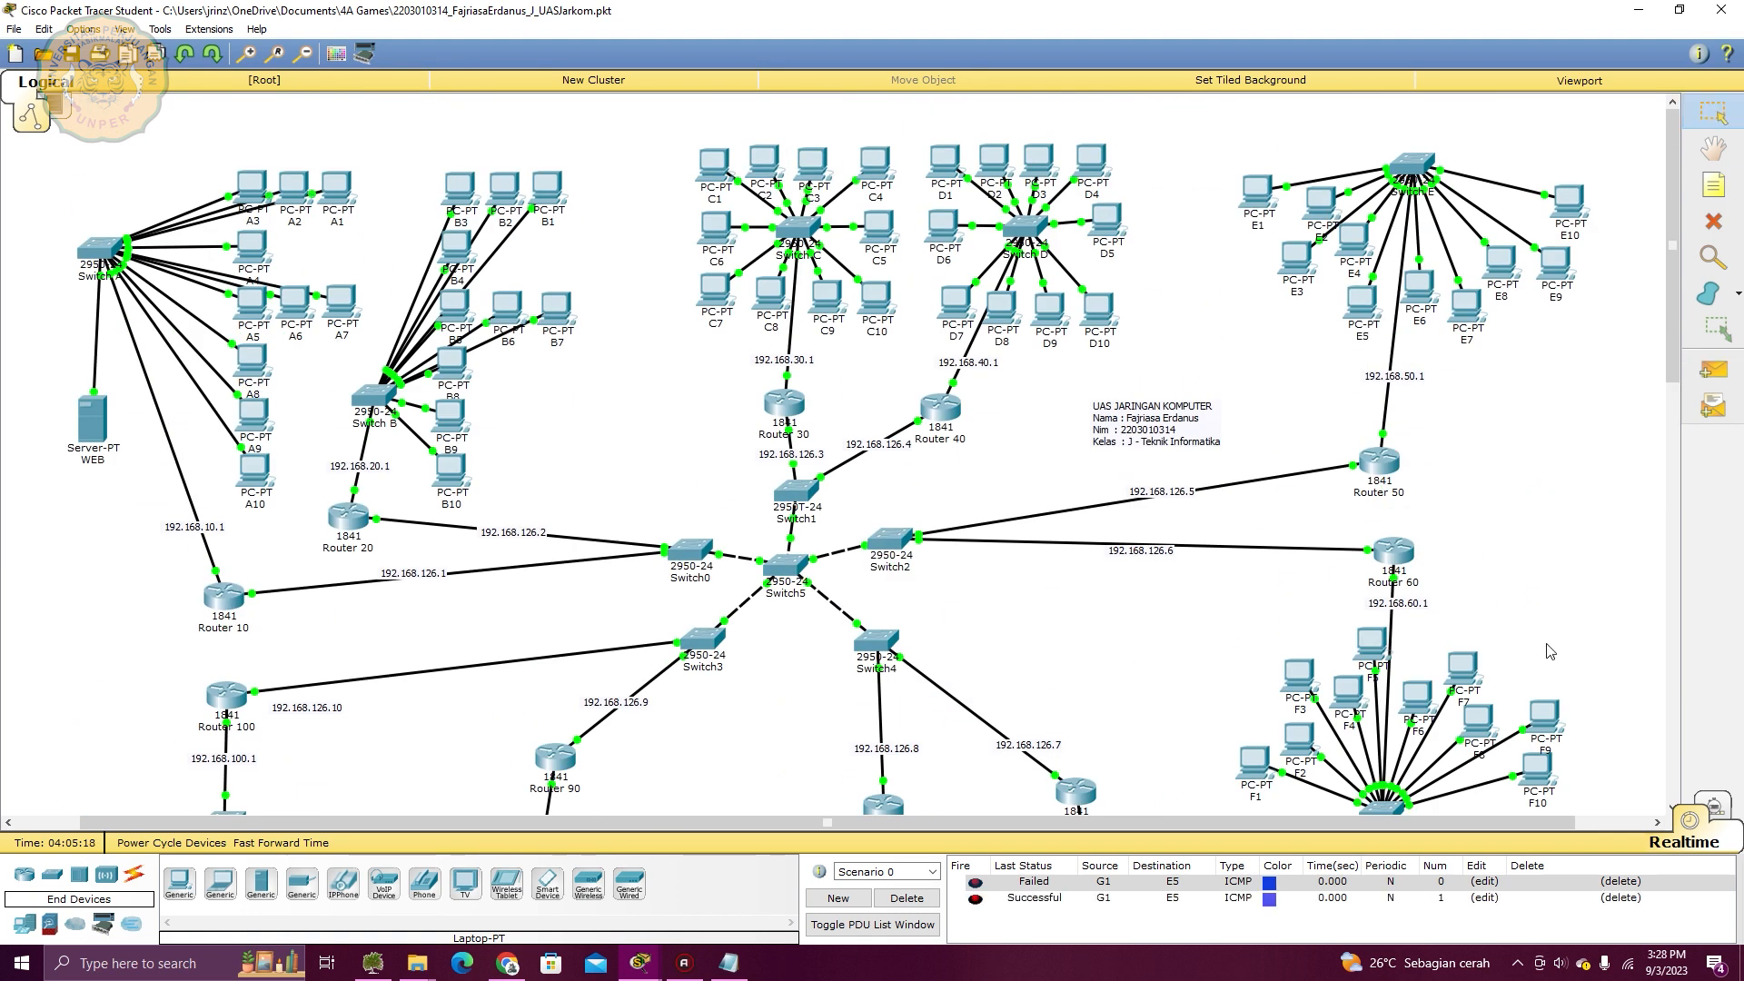
# Send a simple PDU from PC F10 in network F to PC B7 in network B
pyautogui.scroll(-2, 1180, 636)
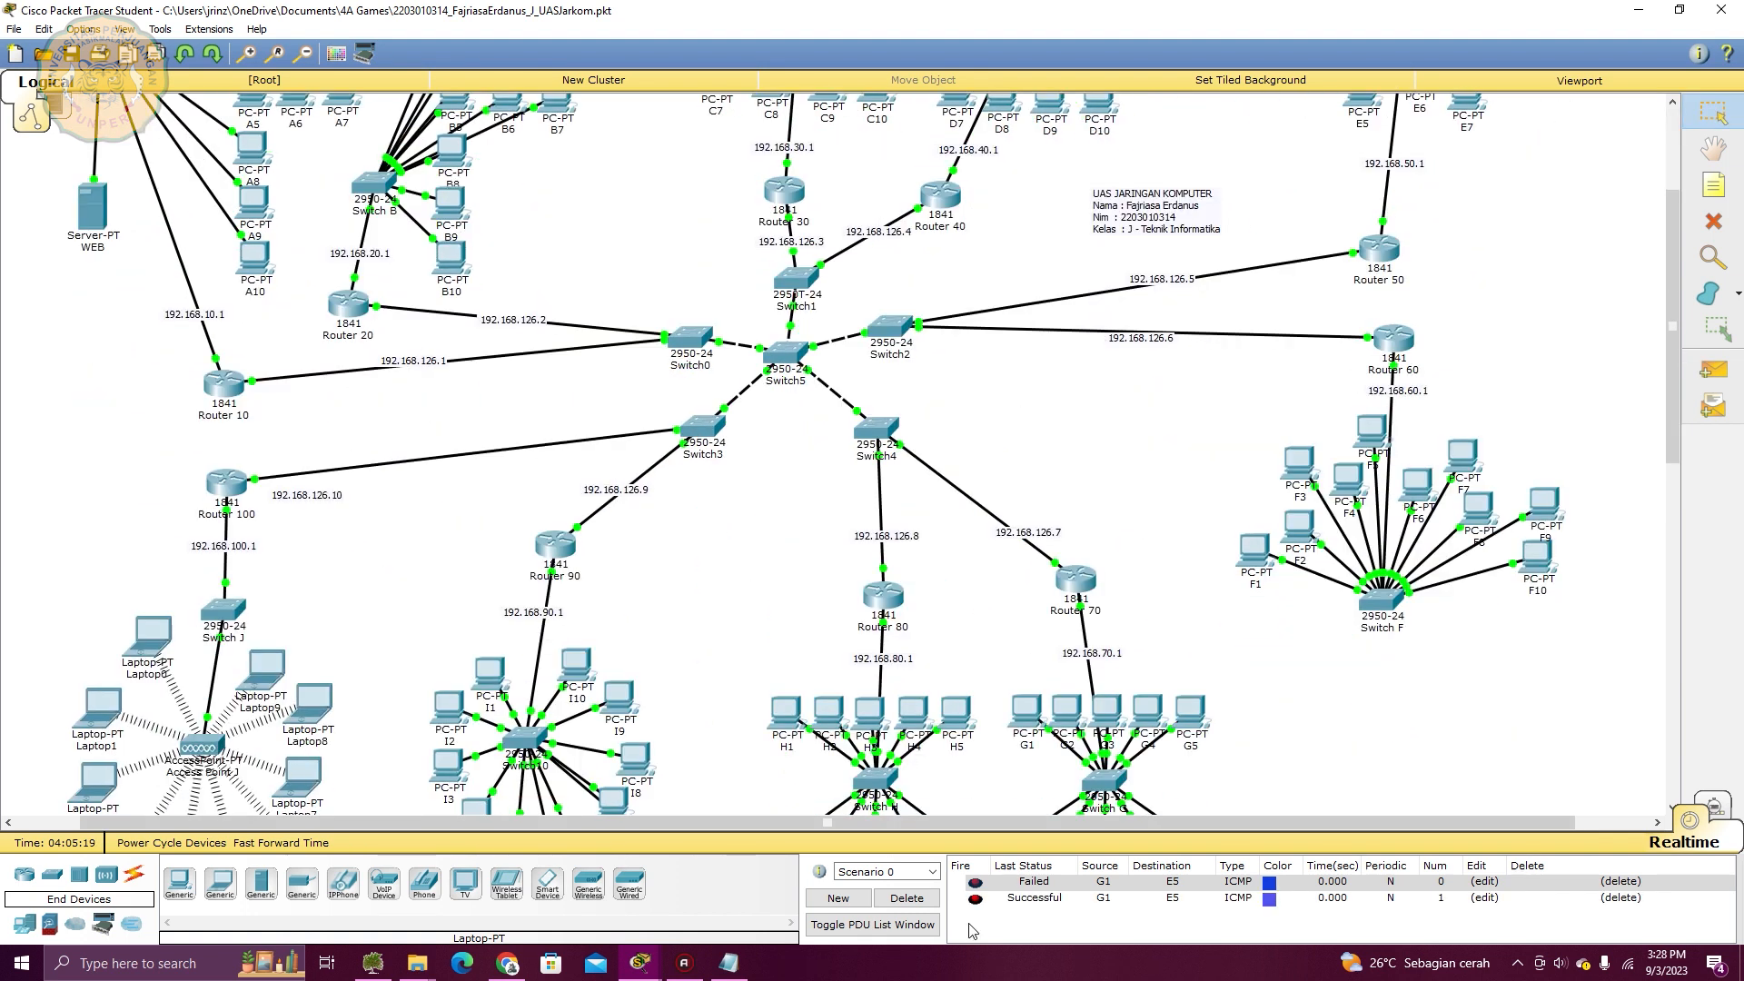
pyautogui.click(1714, 370)
pyautogui.scroll(-1, 872, 347)
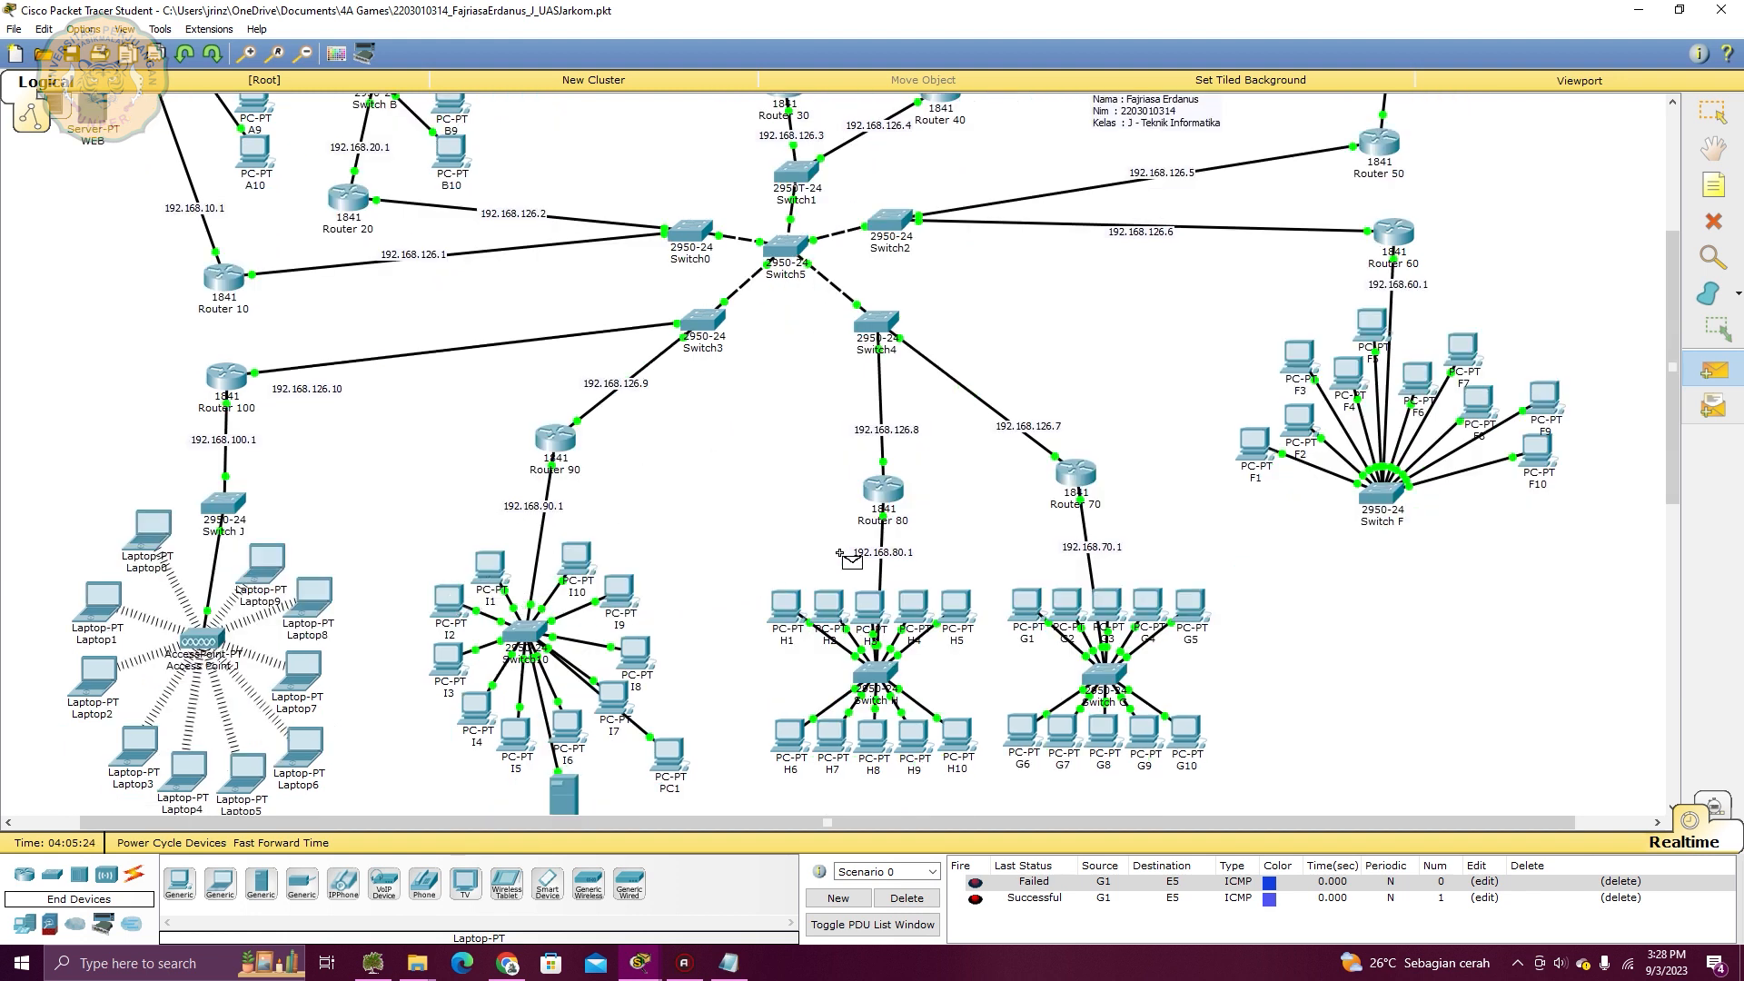
pyautogui.scroll(1, 1482, 582)
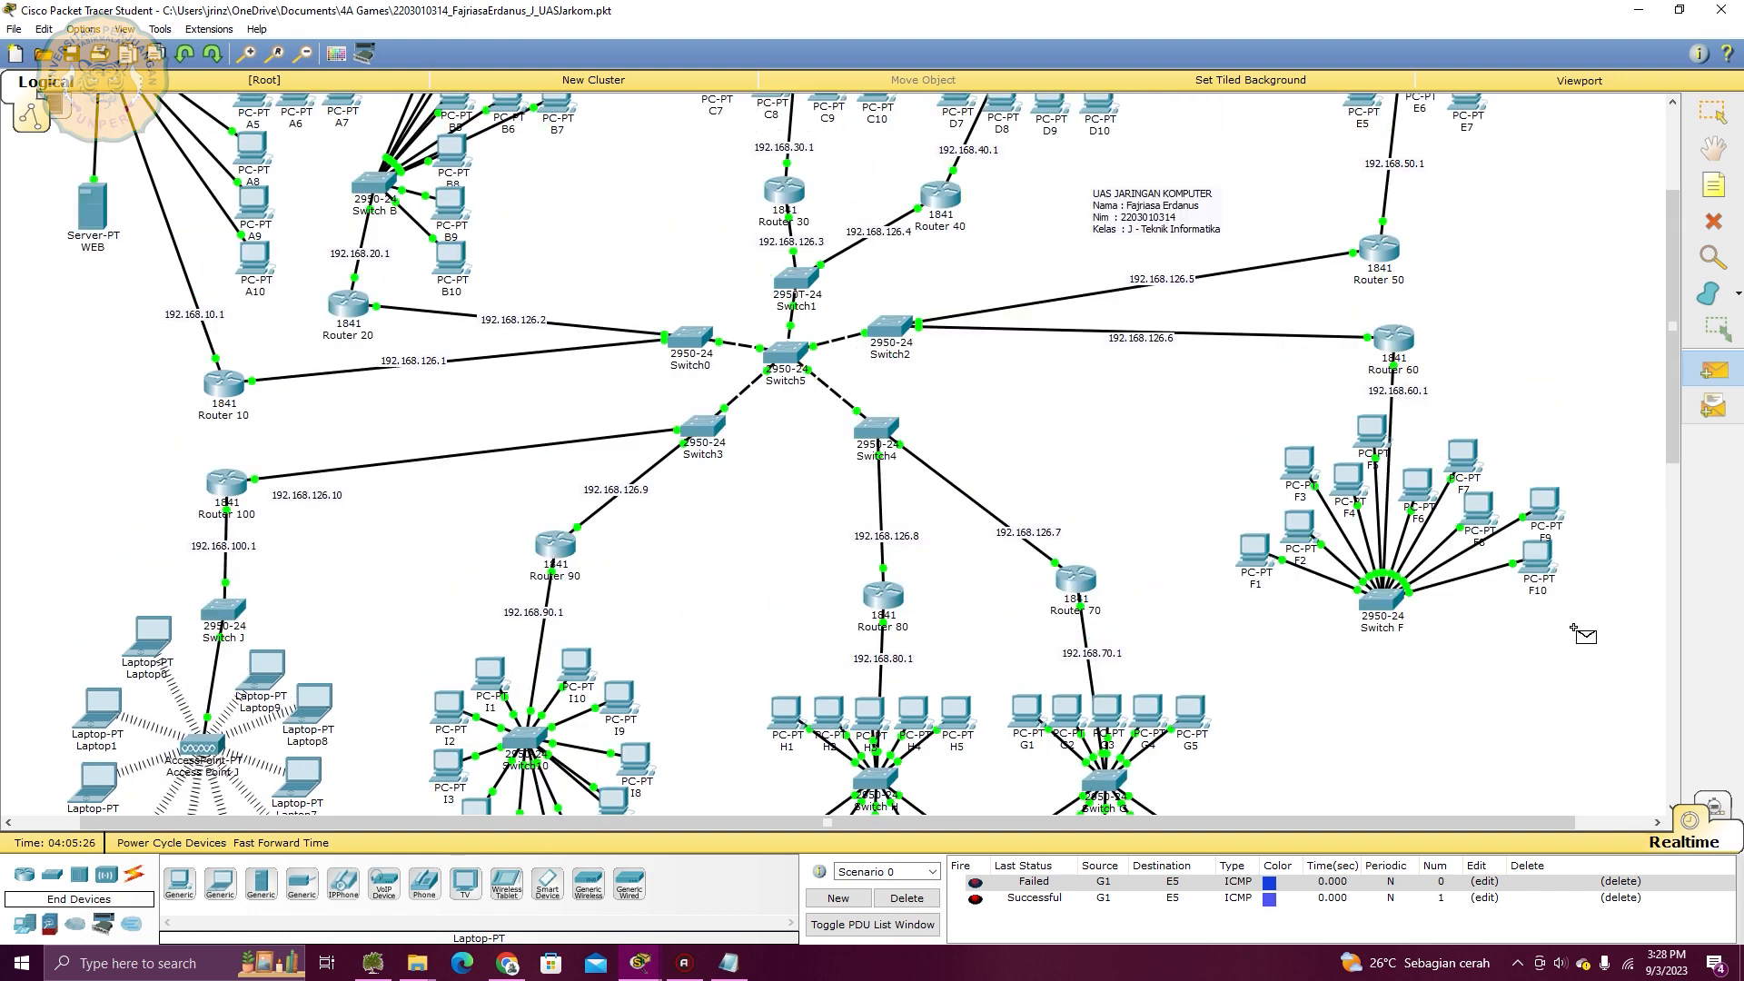
pyautogui.click(1540, 567)
pyautogui.scroll(1, 1490, 703)
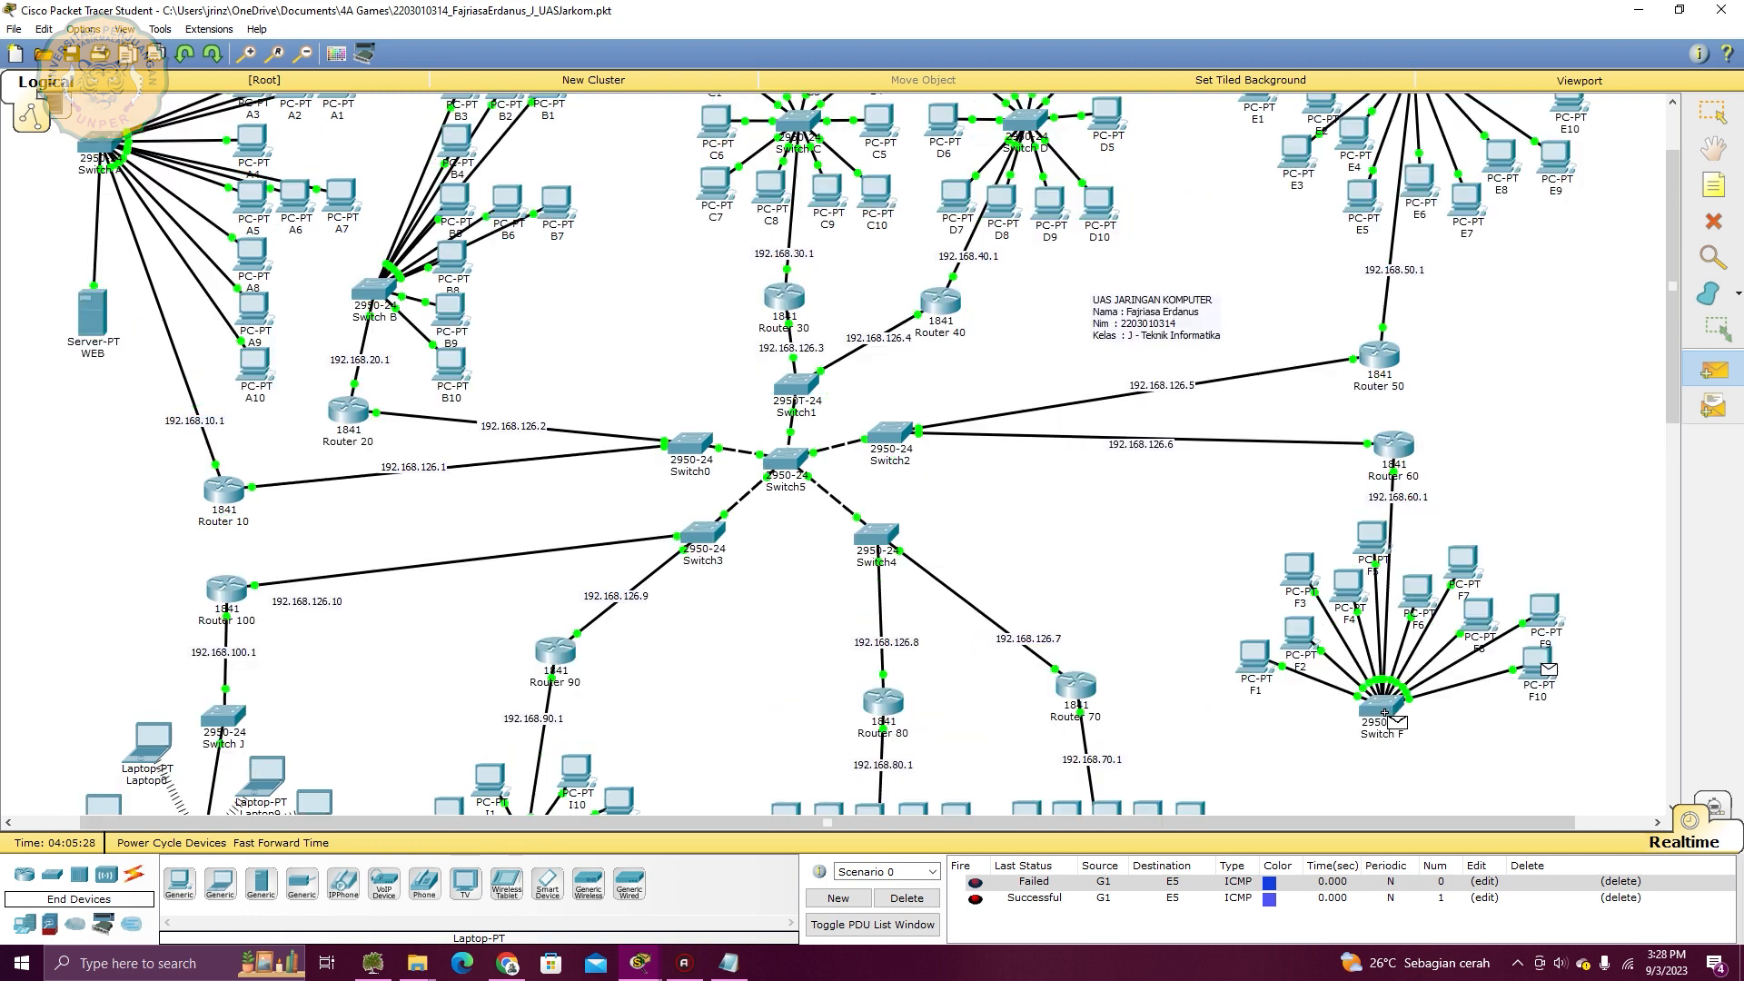
pyautogui.scroll(1, 1383, 713)
pyautogui.scroll(-2, 1399, 422)
pyautogui.scroll(2, 1258, 470)
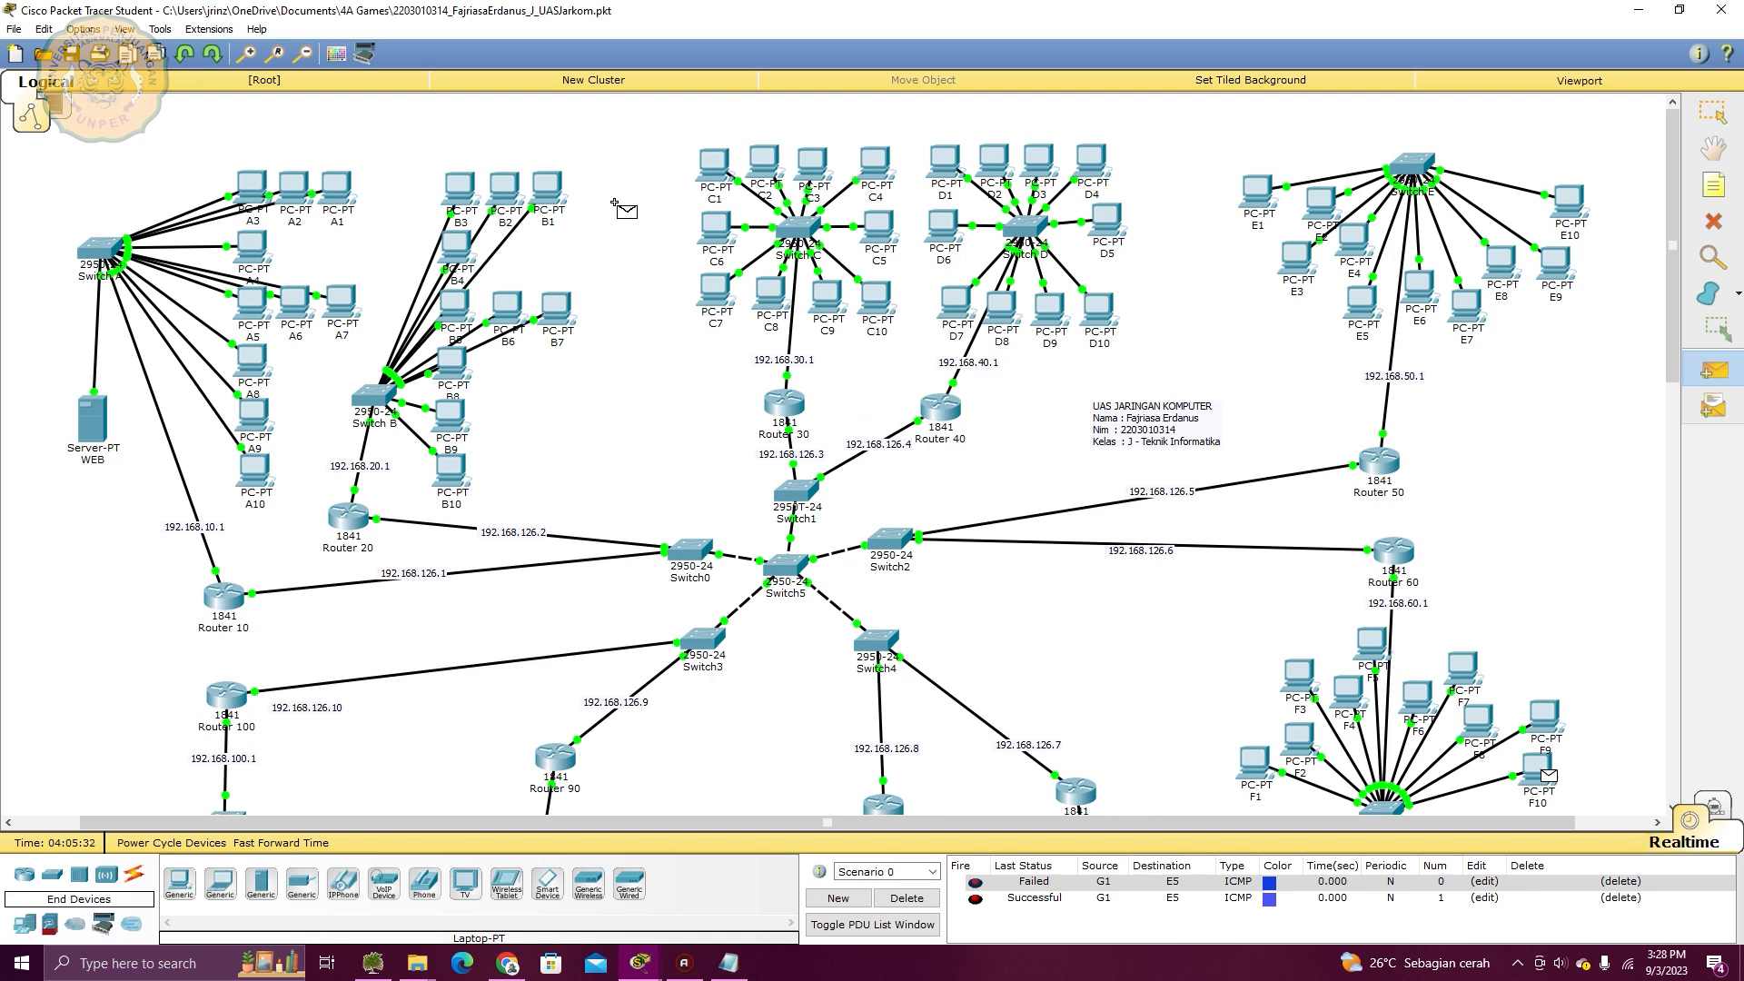
pyautogui.click(570, 310)
# Repeat the test between networks F and B with a second simple PDU from PC F10 to PC B7
pyautogui.press('p')
pyautogui.scroll(-2, 1503, 575)
pyautogui.click(1540, 559)
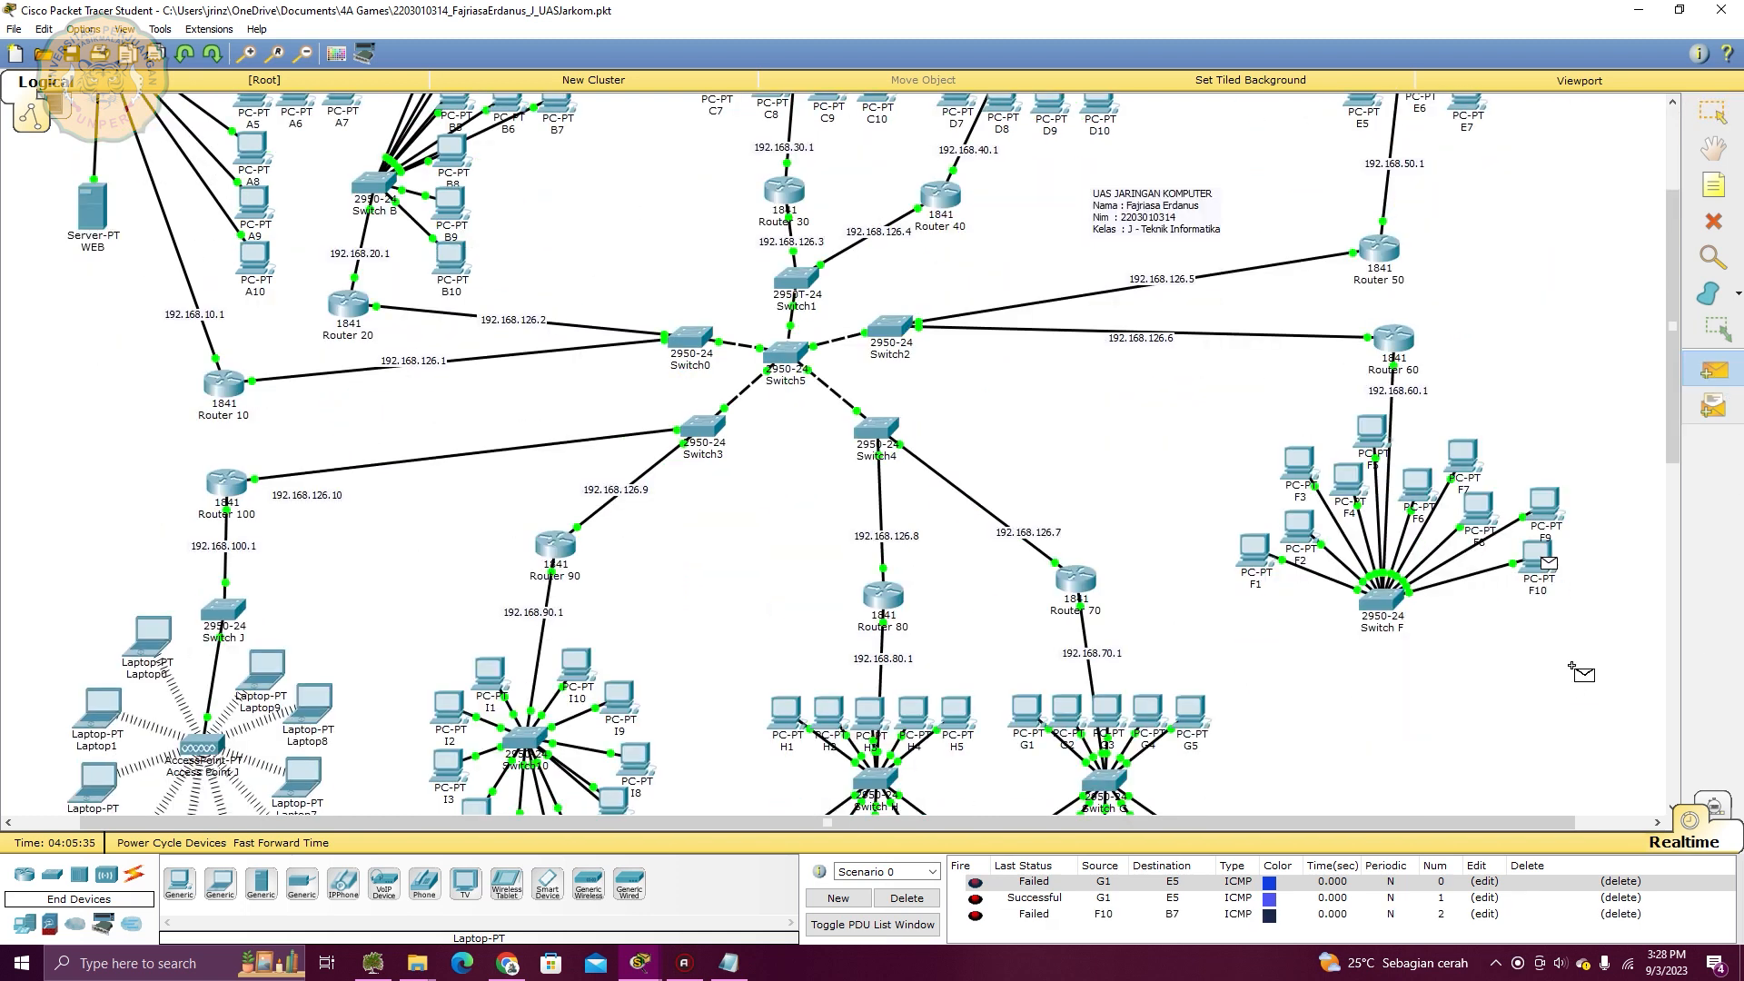
pyautogui.scroll(1, 1535, 558)
pyautogui.click(556, 100)
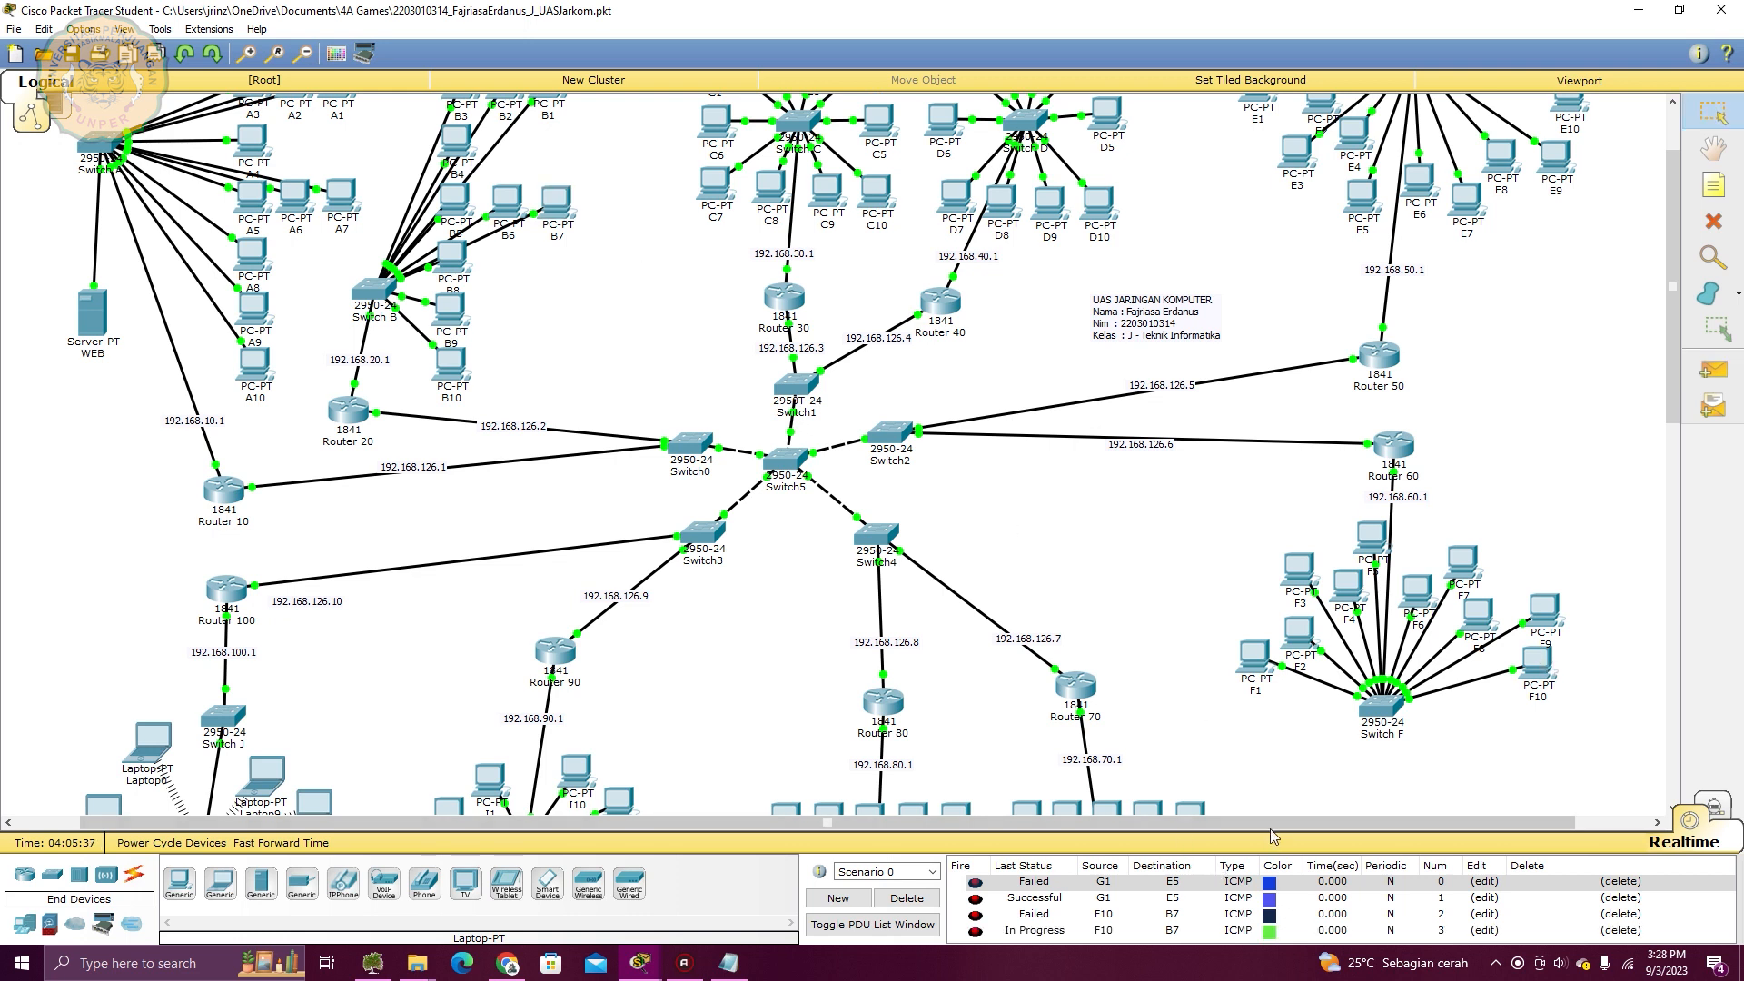
# Send a third simple PDU from PC F10 to PC B7 and select its entry in the PDU list
pyautogui.click(1713, 370)
pyautogui.click(1536, 665)
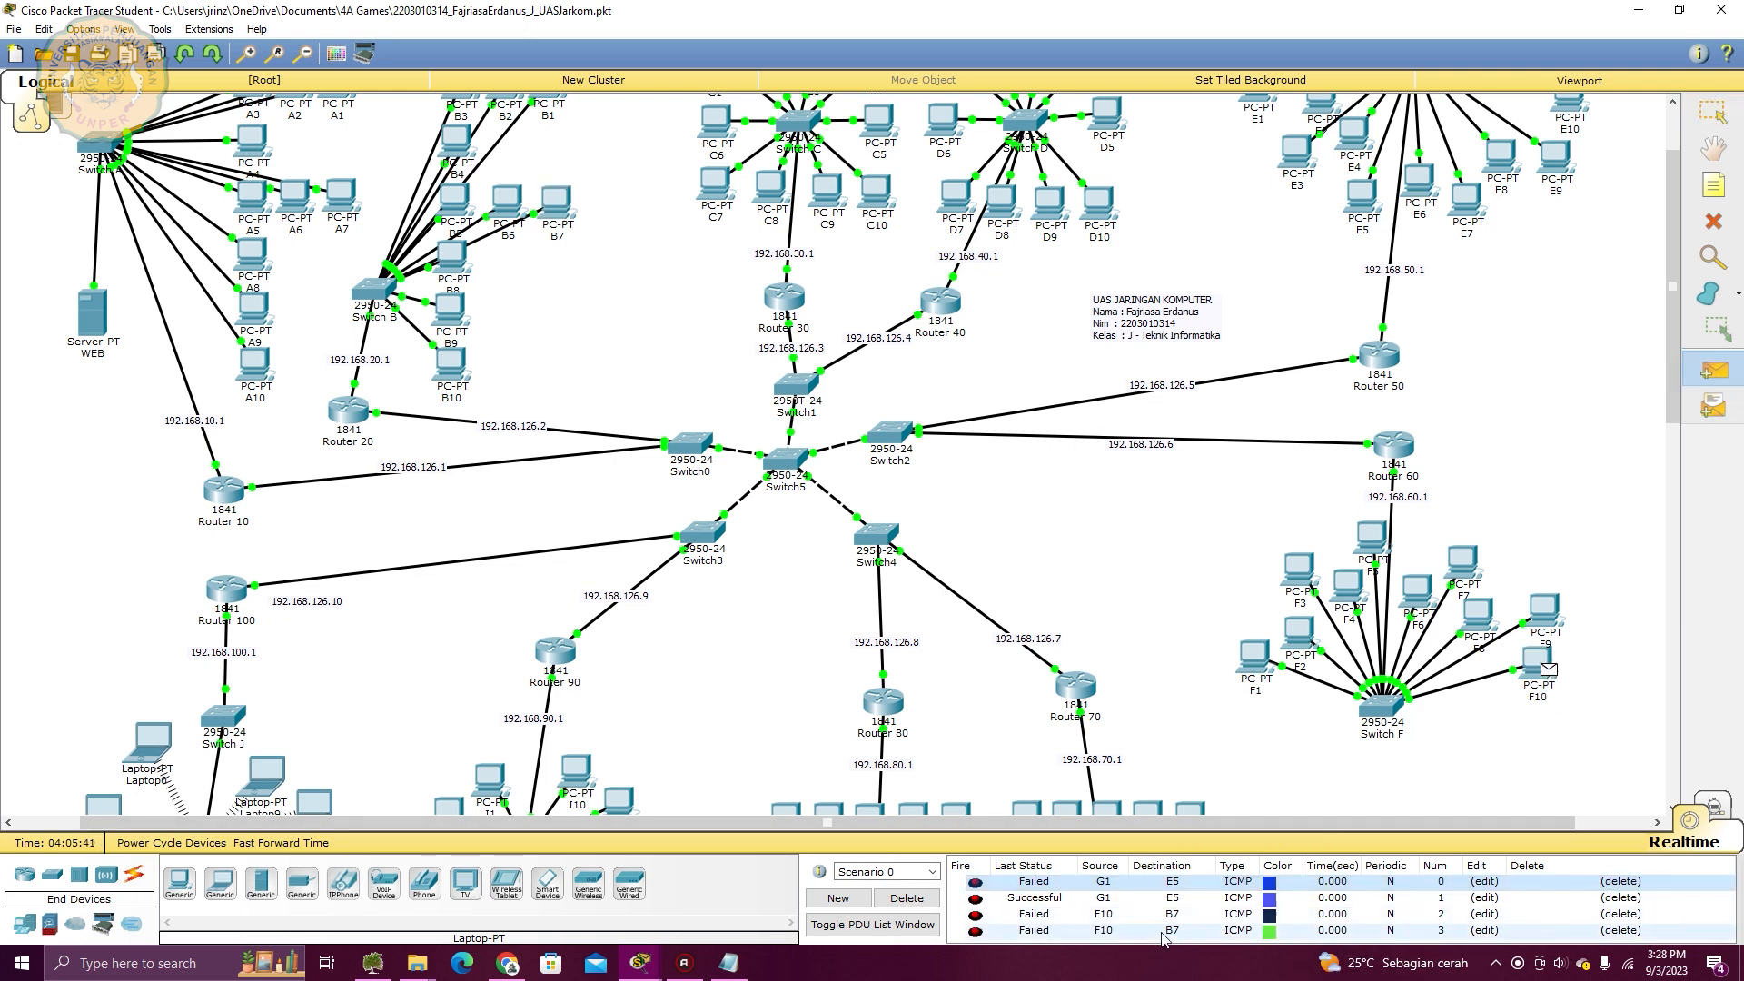
pyautogui.click(564, 207)
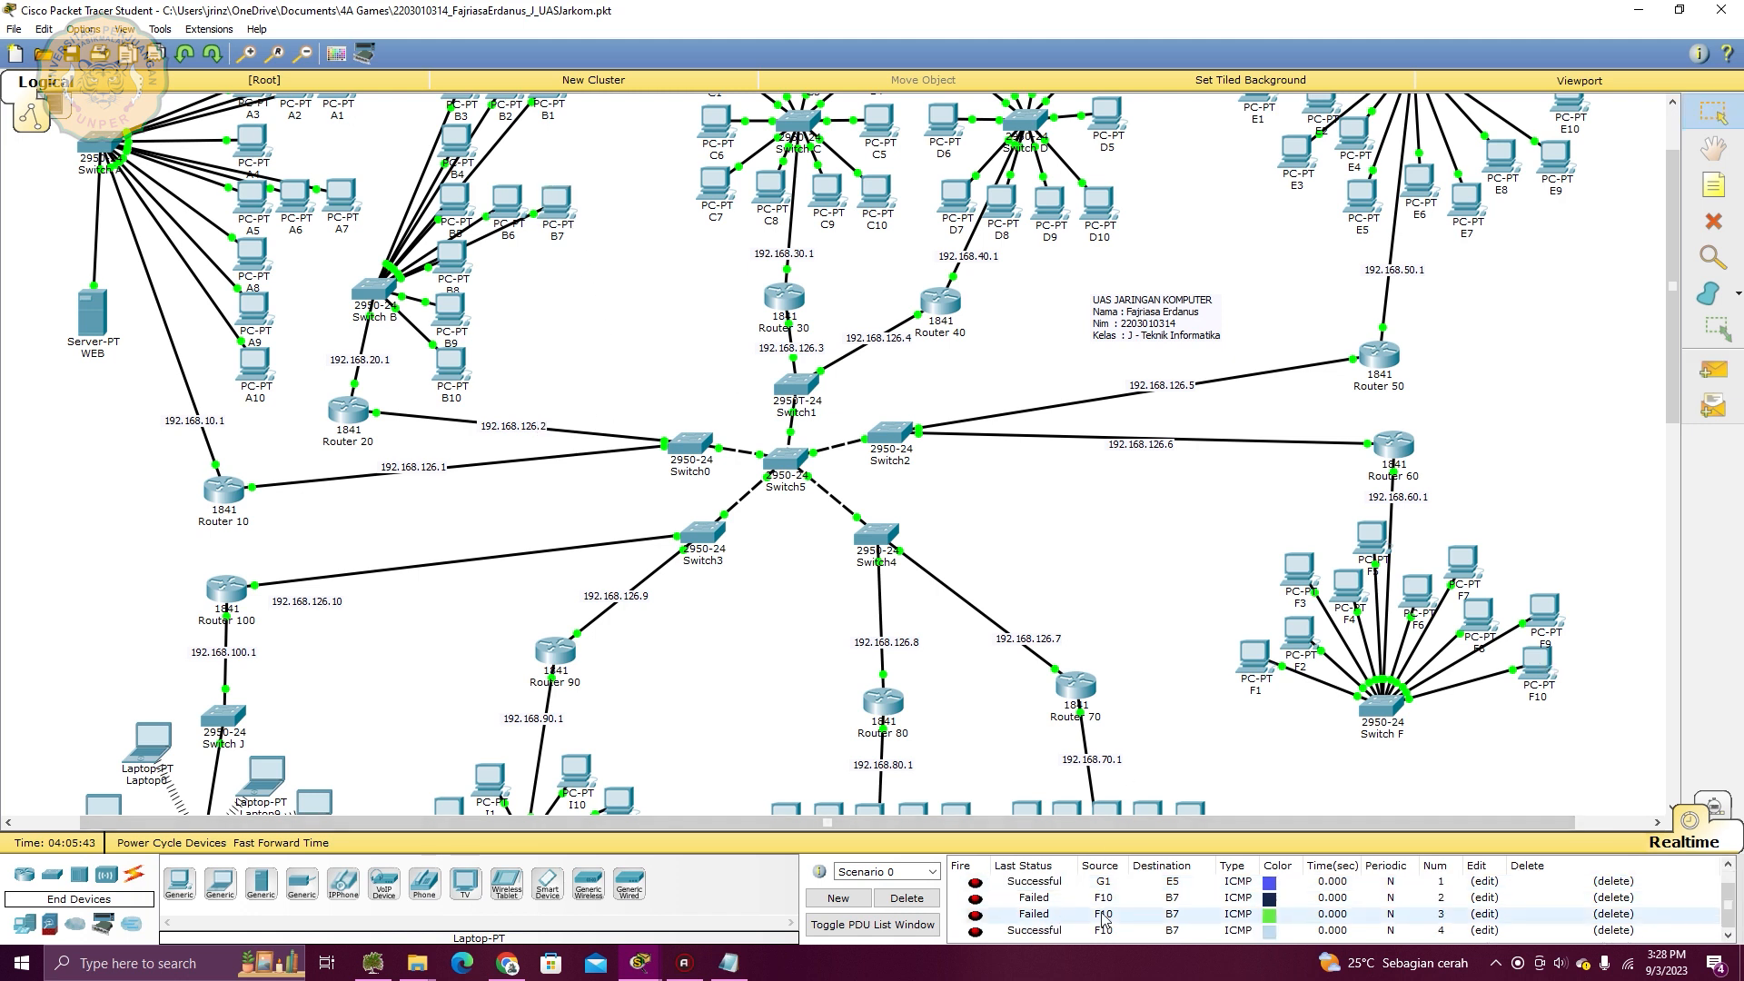
pyautogui.click(1122, 935)
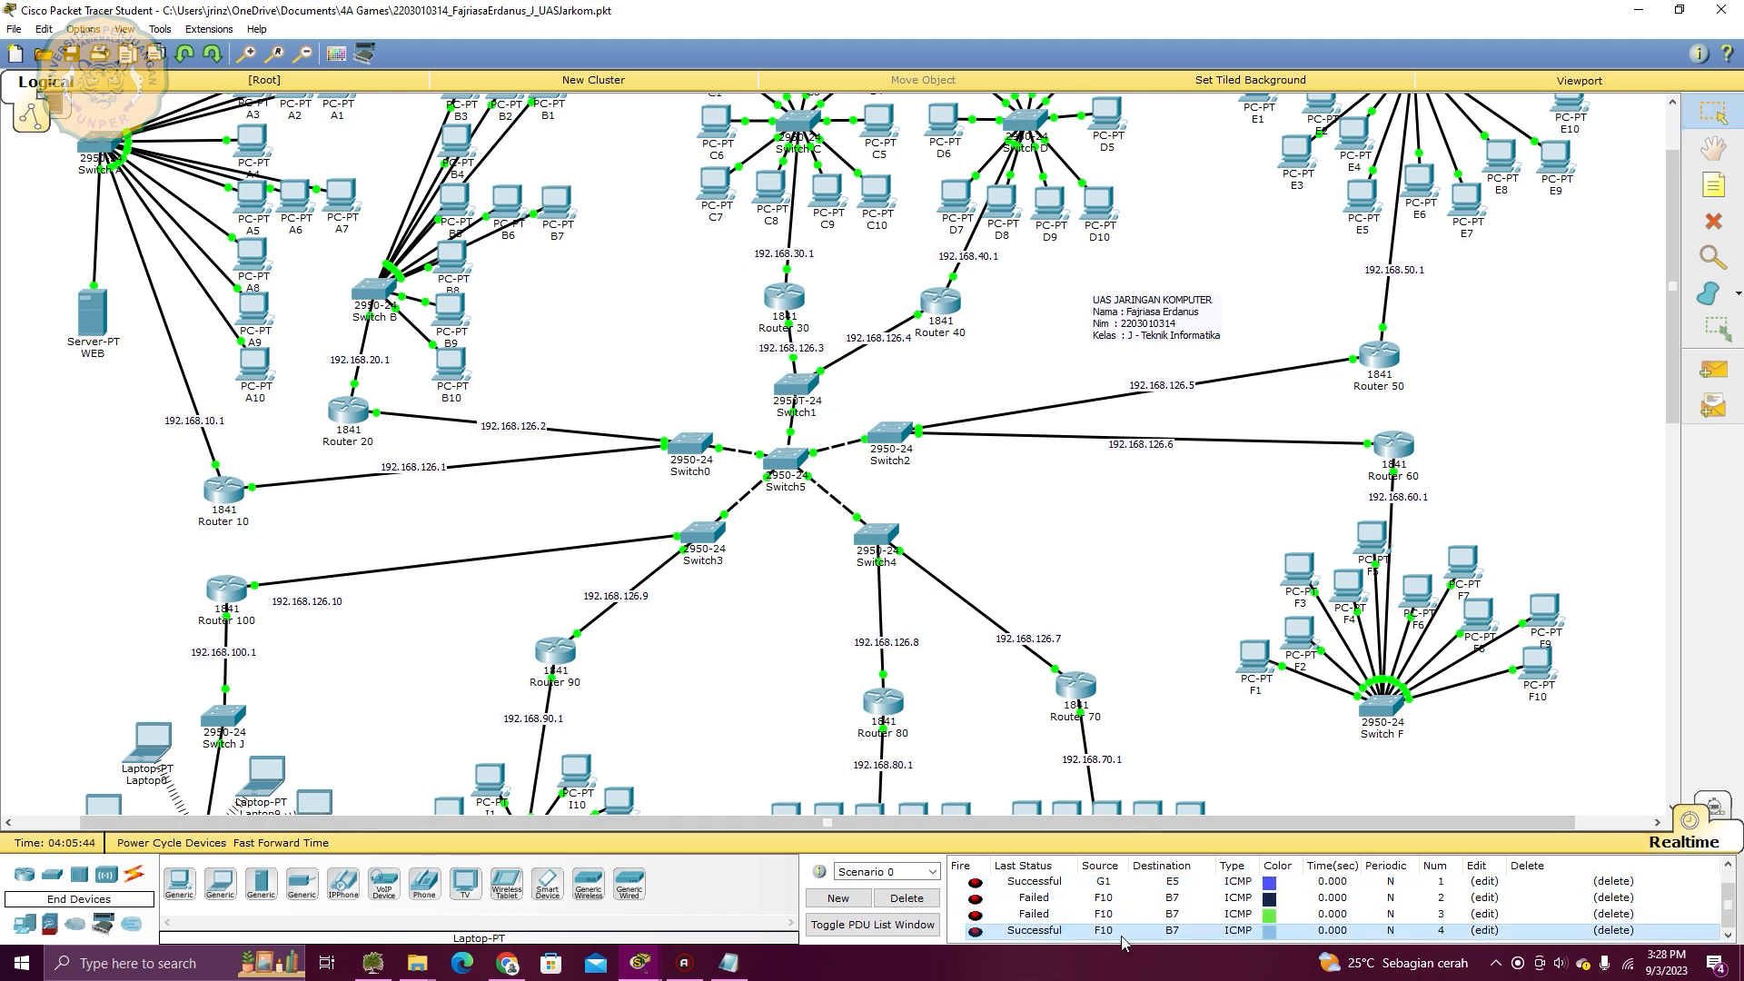
# Clear the current PDU scenario and send a simple PDU from PC I1 to Laptop9 in wireless network J
pyautogui.click(908, 898)
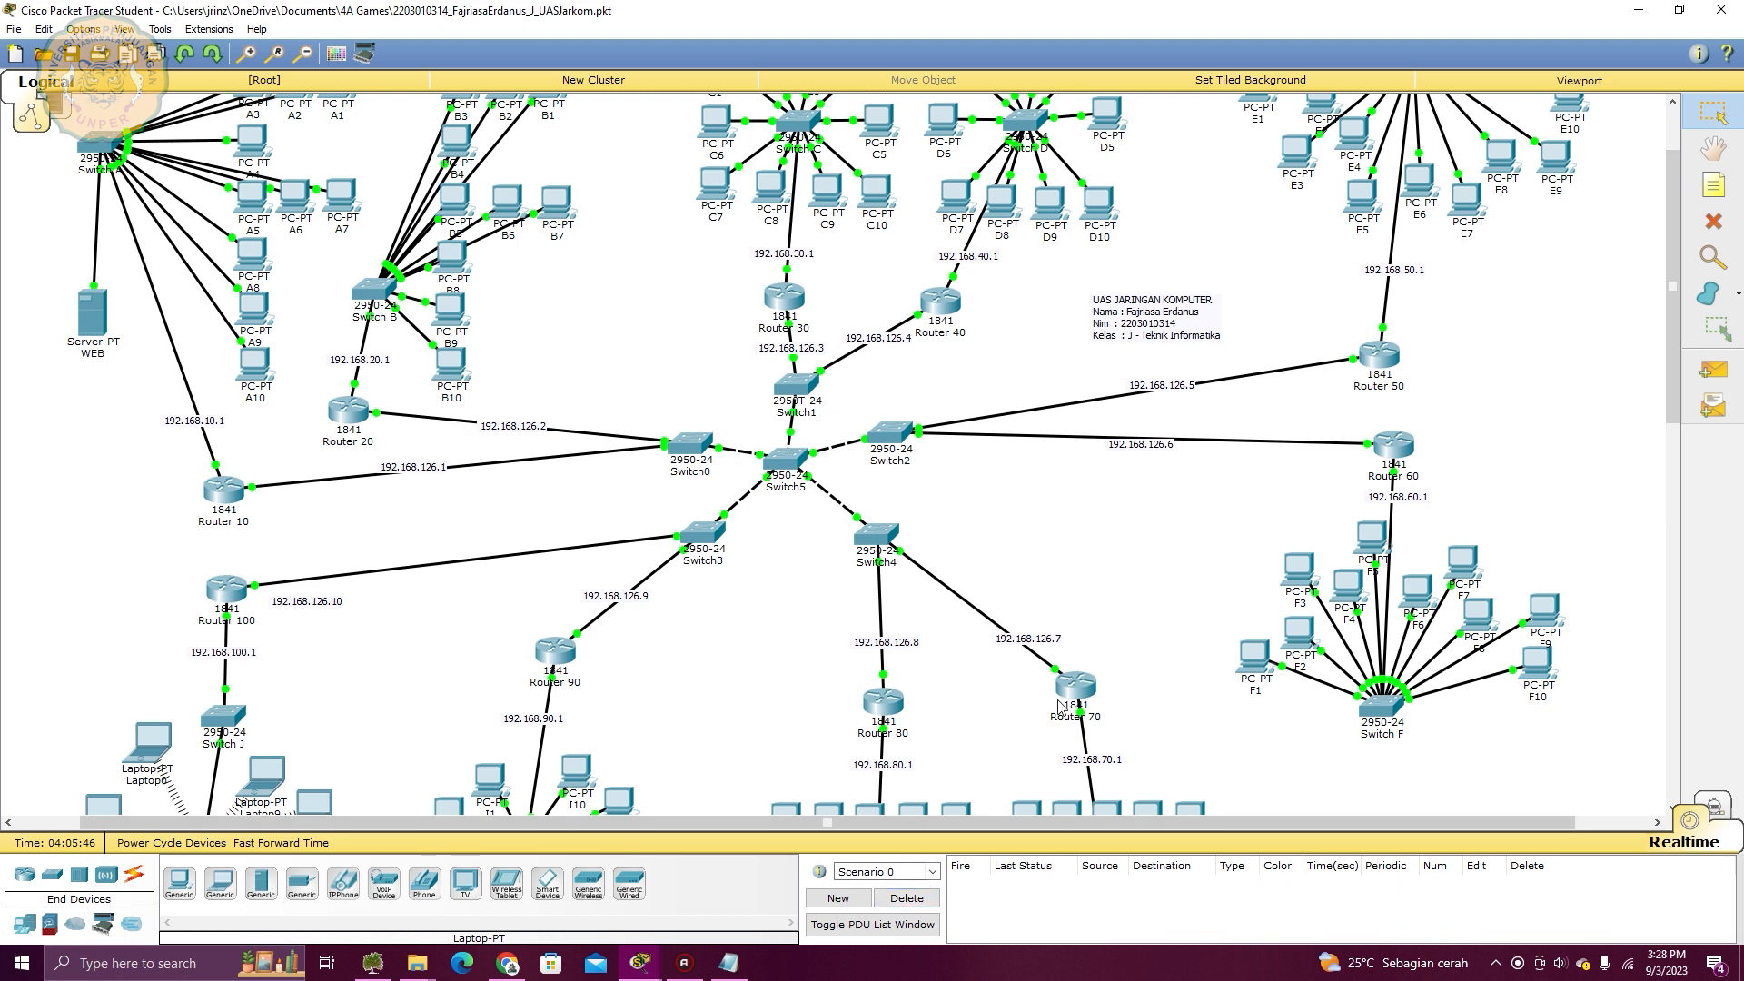
pyautogui.moveTo(1061, 705)
pyautogui.scroll(-3, 689, 440)
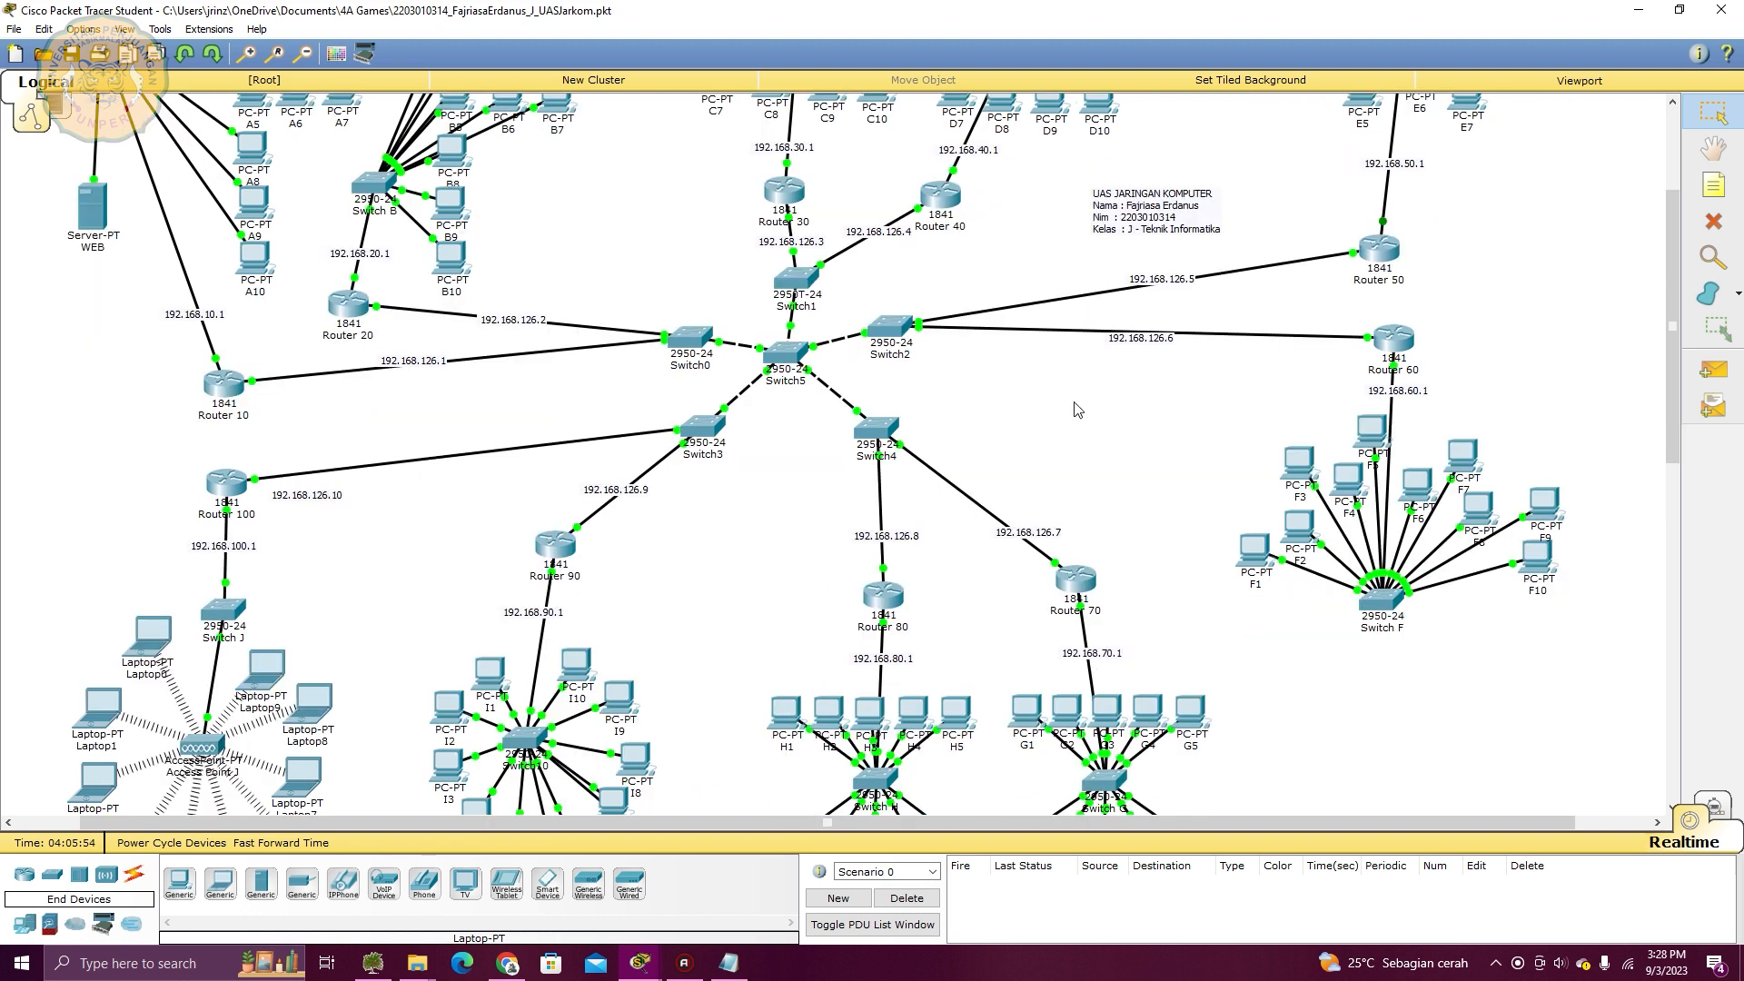
pyautogui.scroll(7, 1077, 409)
pyautogui.scroll(-10, 908, 405)
pyautogui.click(1714, 370)
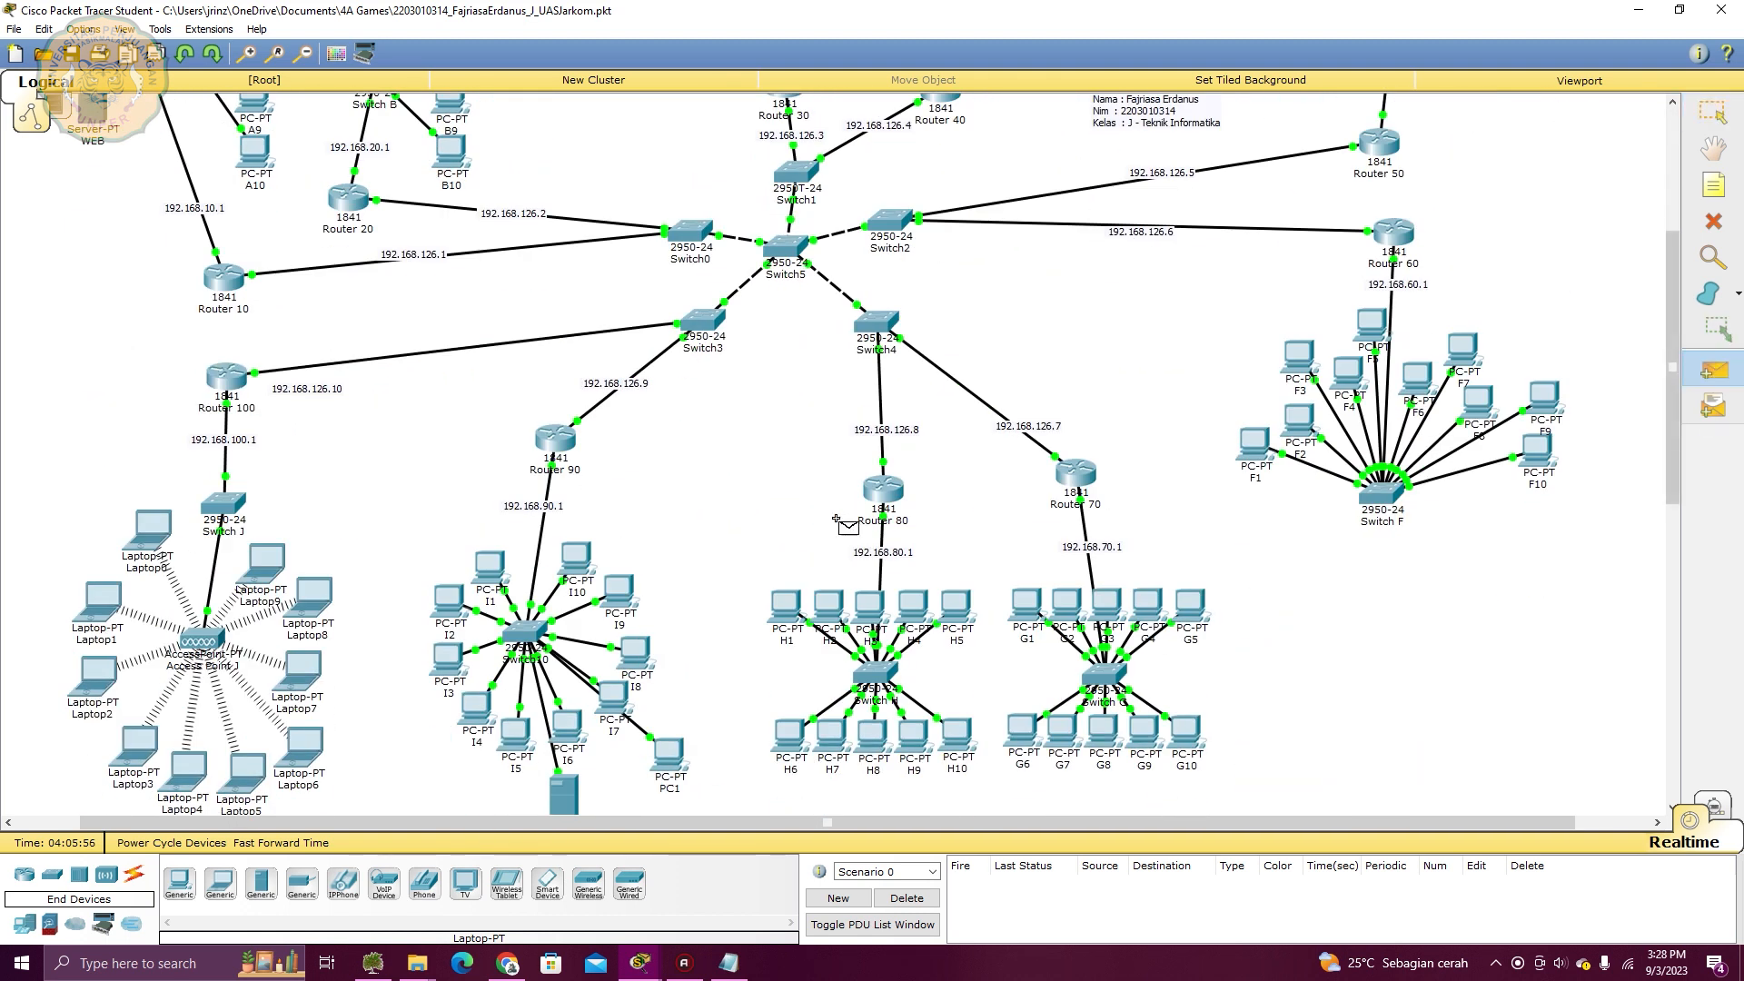
pyautogui.click(488, 566)
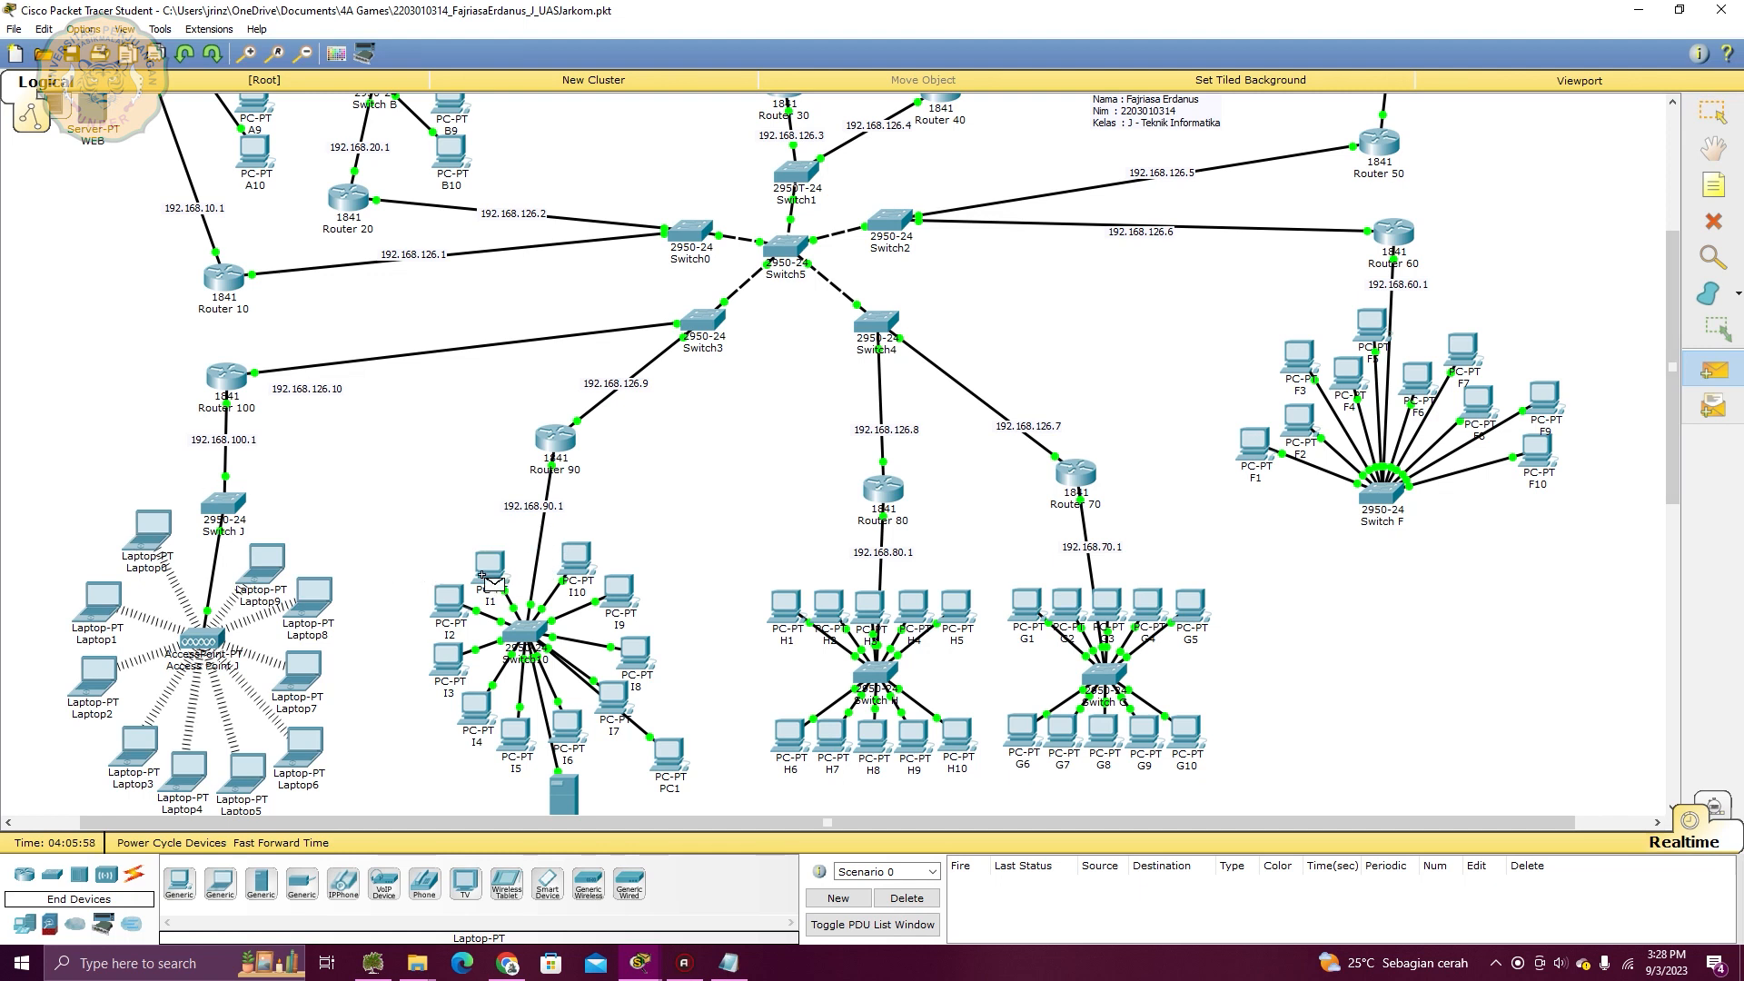
pyautogui.click(272, 572)
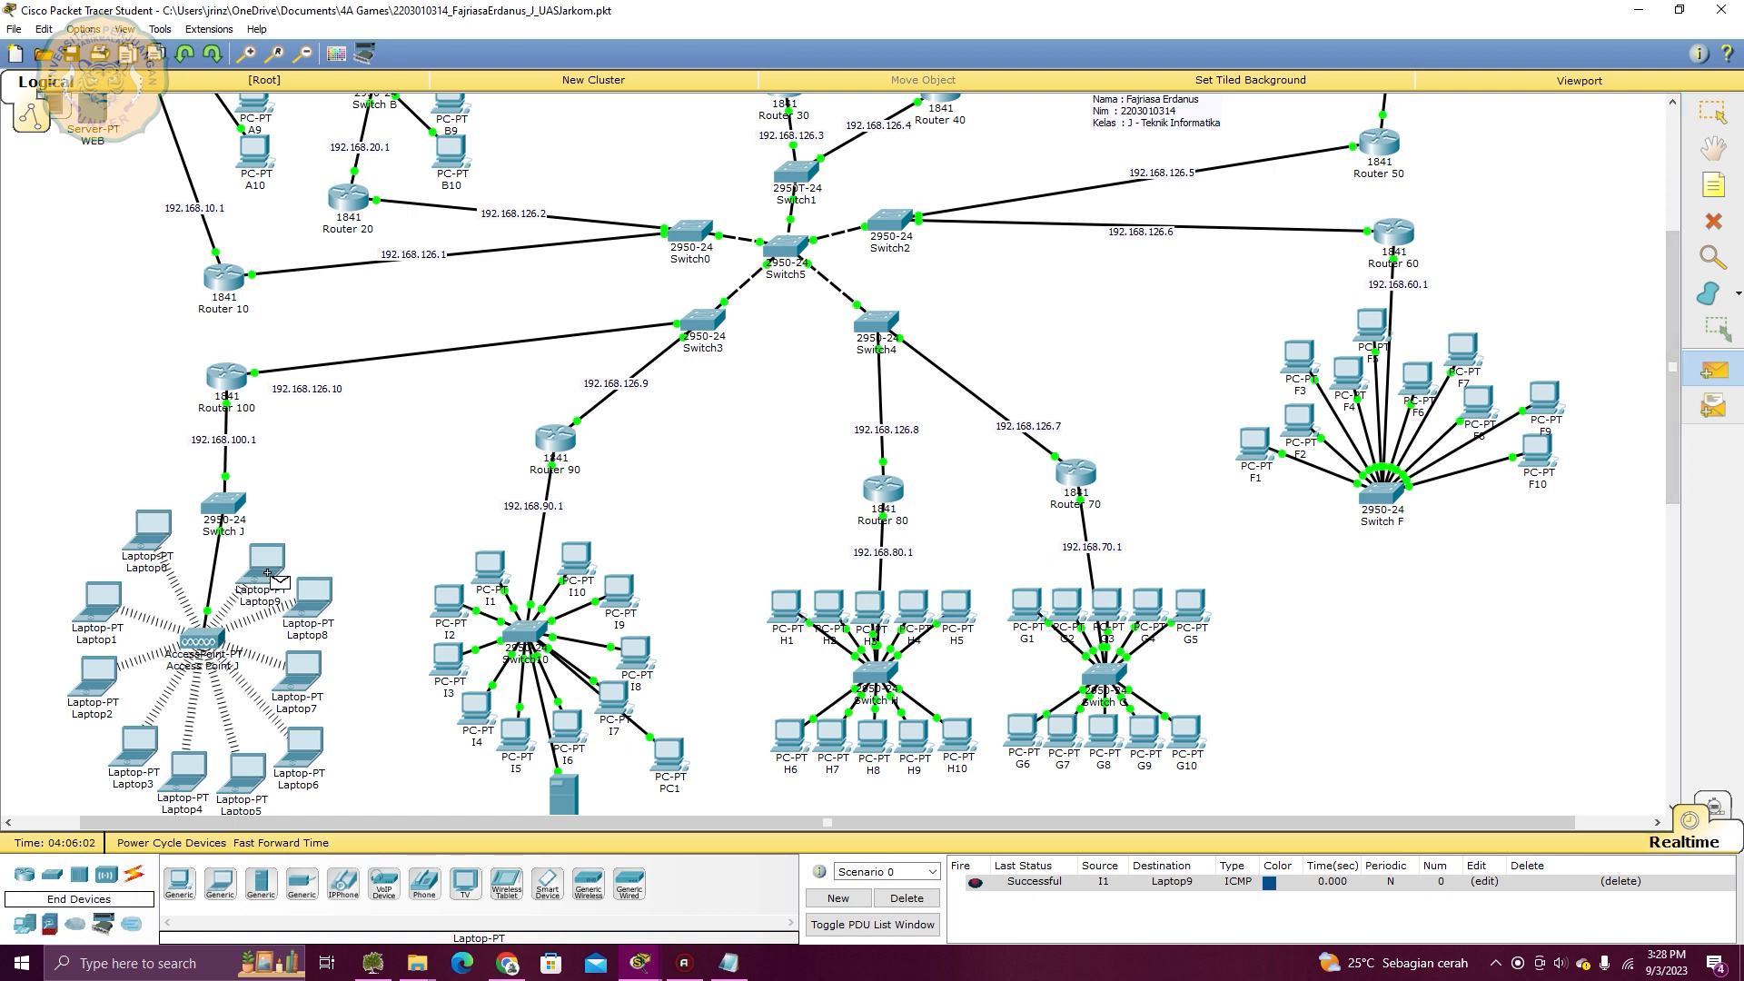
# Send two simple PDUs in succession from Laptop9 in network J to PC D10 in network D
pyautogui.scroll(5, 441, 555)
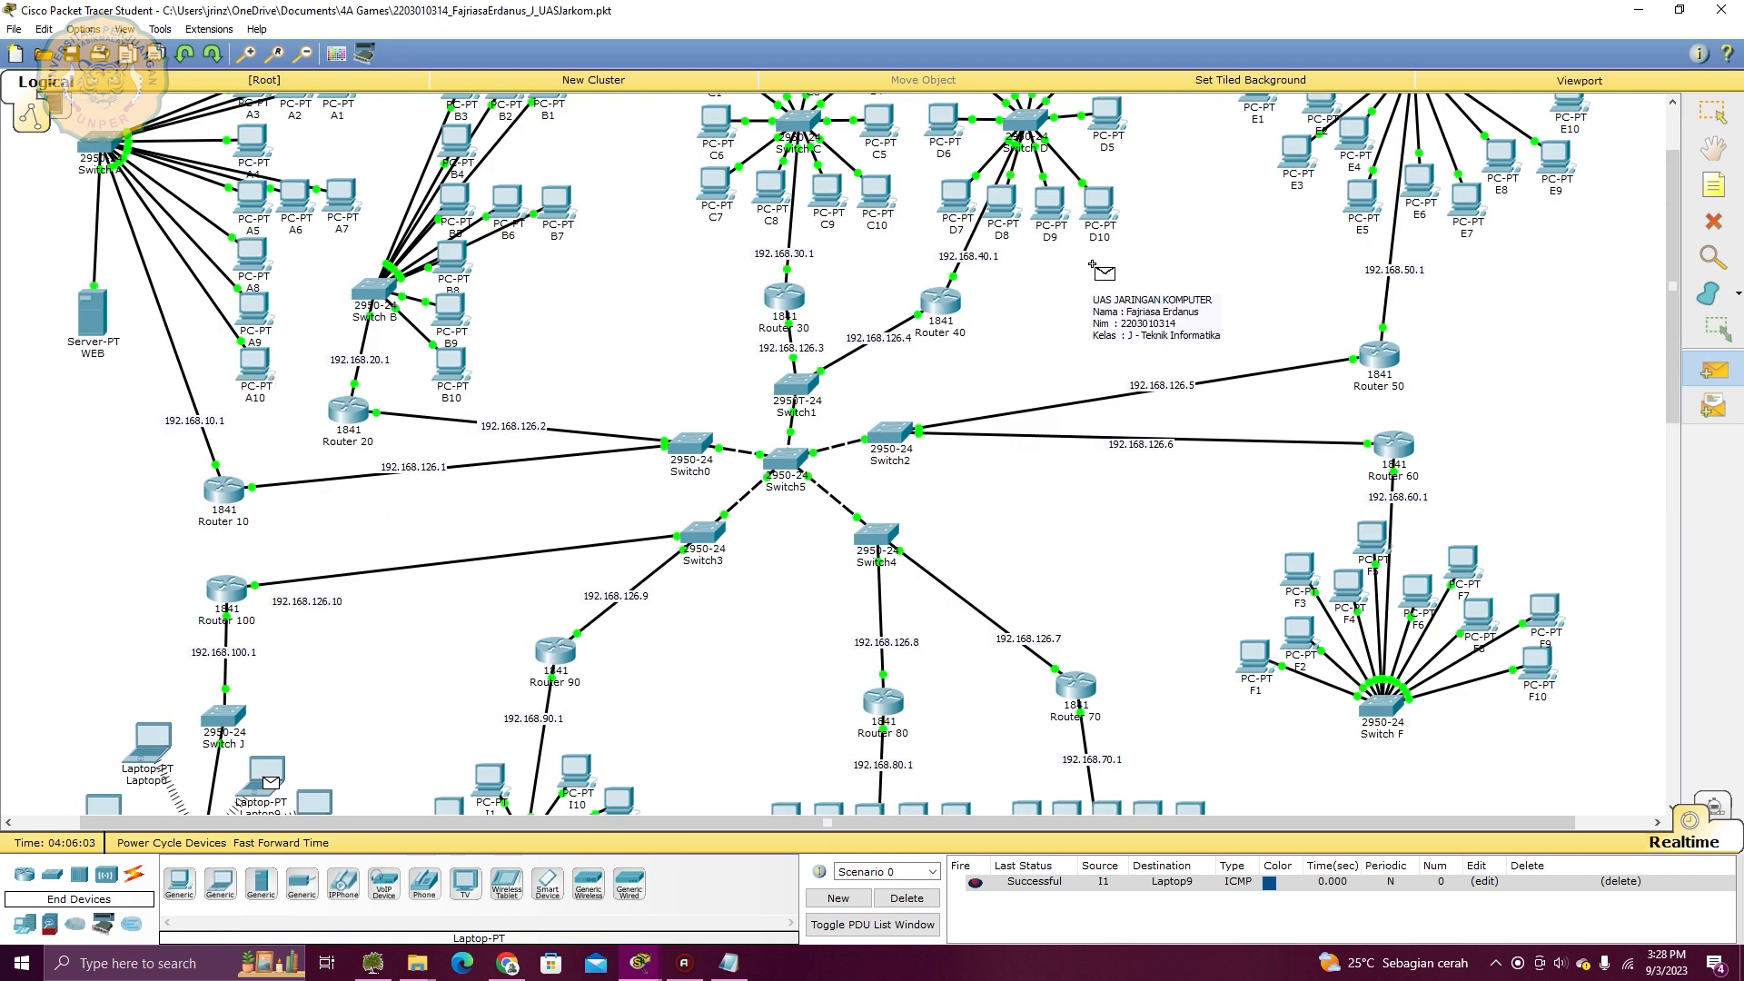
pyautogui.click(1097, 207)
pyautogui.click(1713, 370)
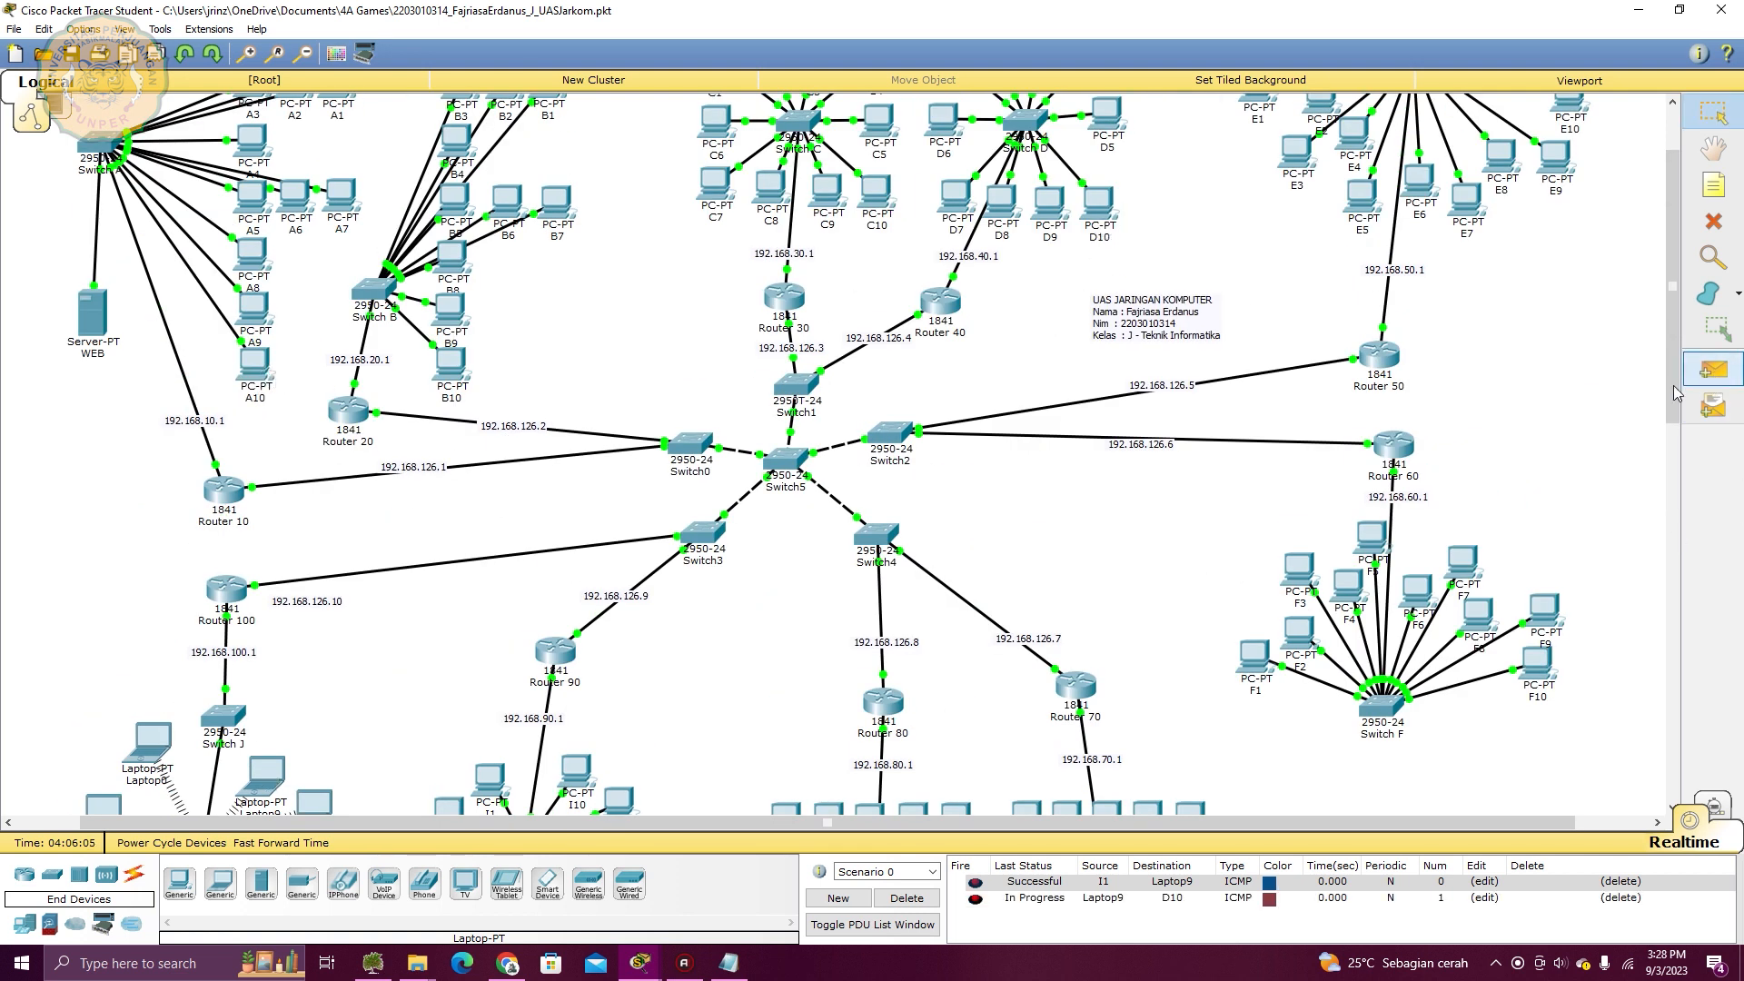
pyautogui.scroll(-3, 395, 567)
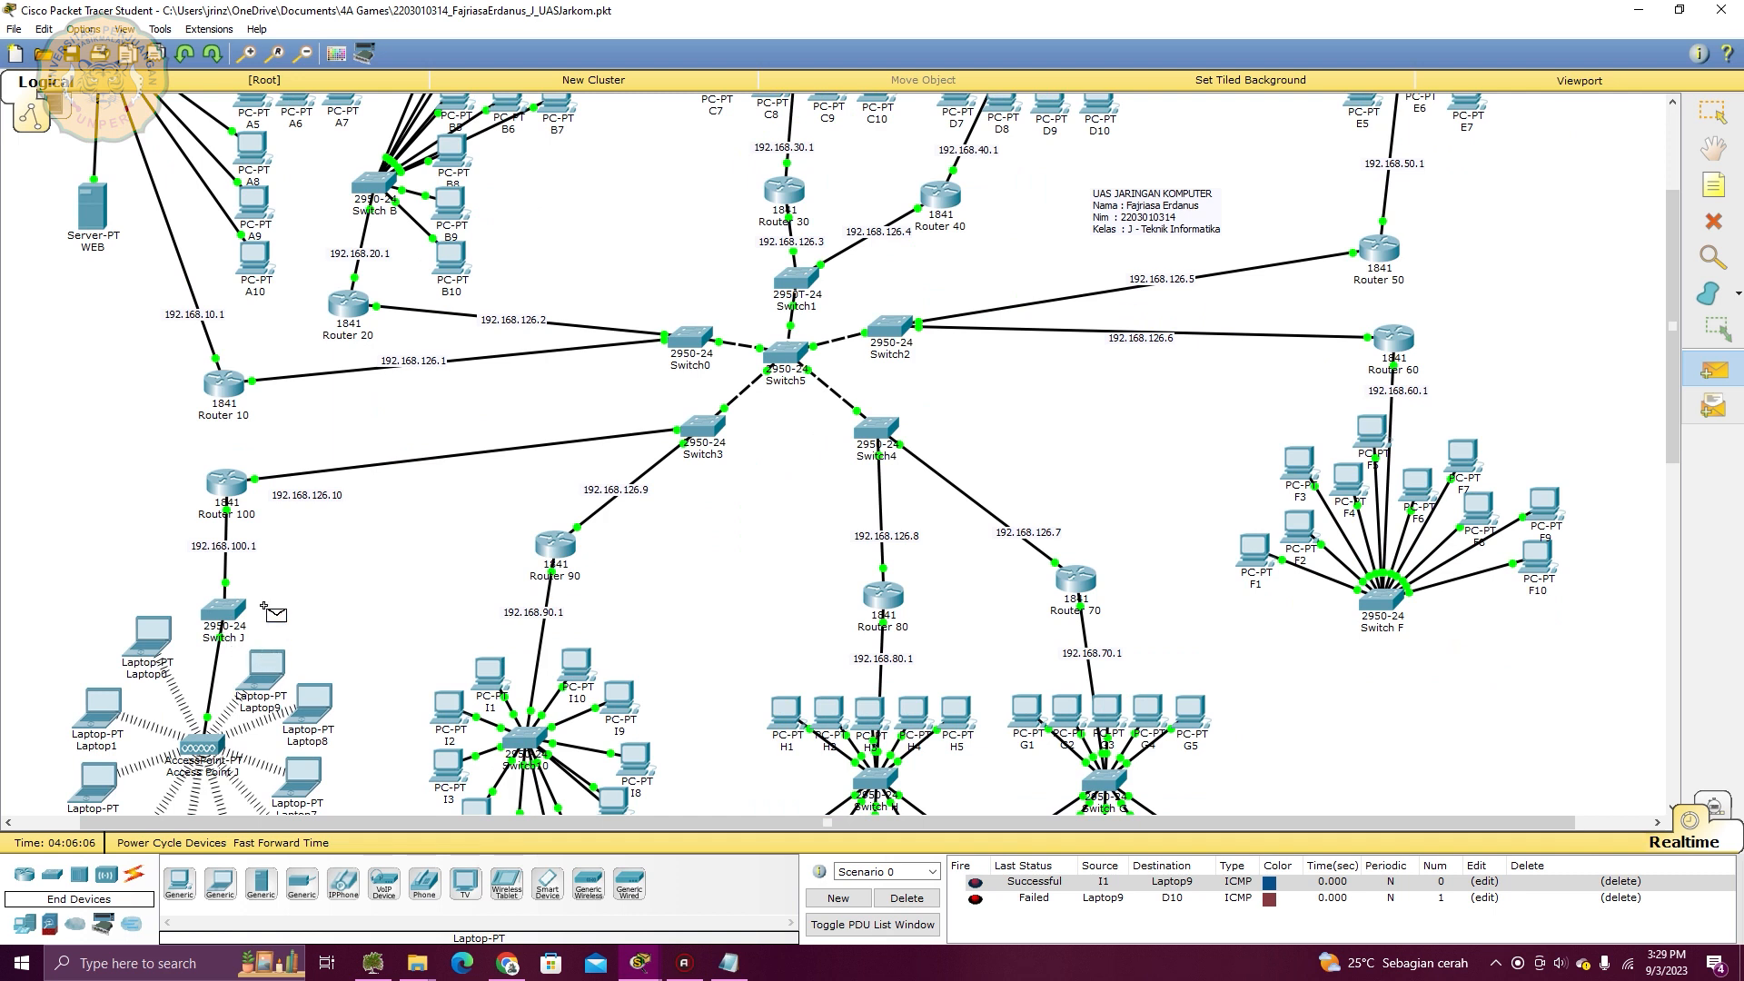
pyautogui.scroll(5, 843, 413)
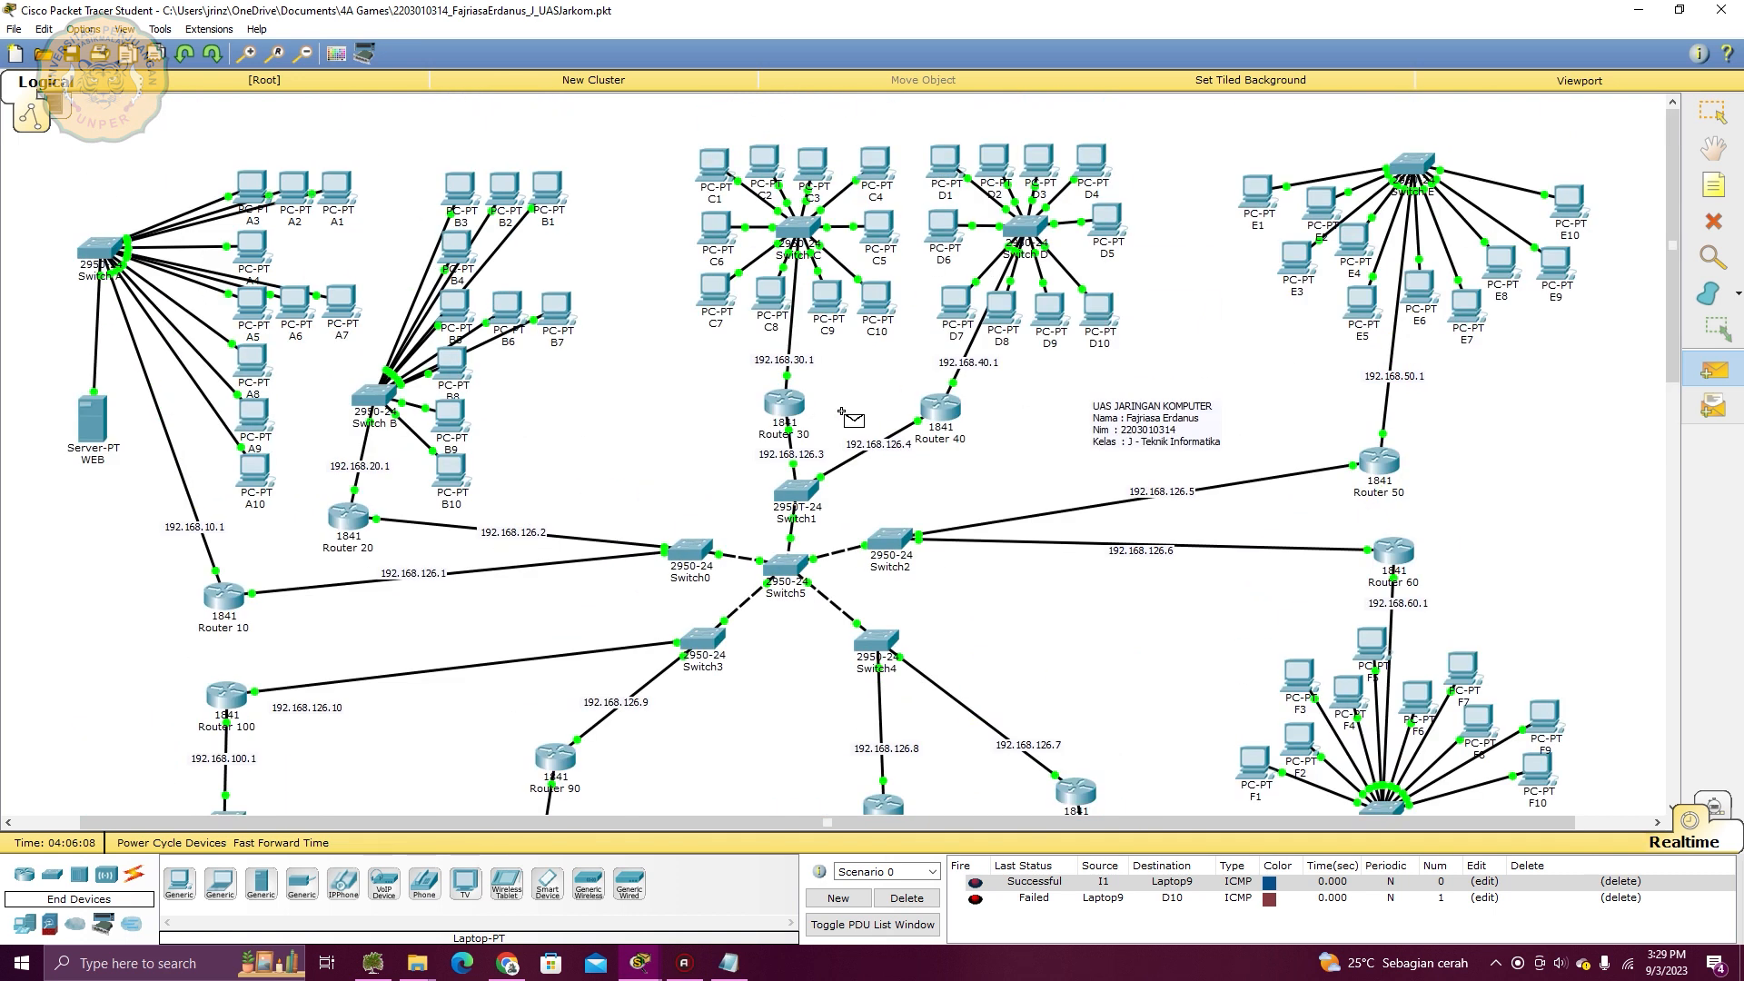
pyautogui.click(1100, 332)
# Retest the route between networks J and D with a third simple PDU from Laptop9 to PC D10
pyautogui.click(1714, 369)
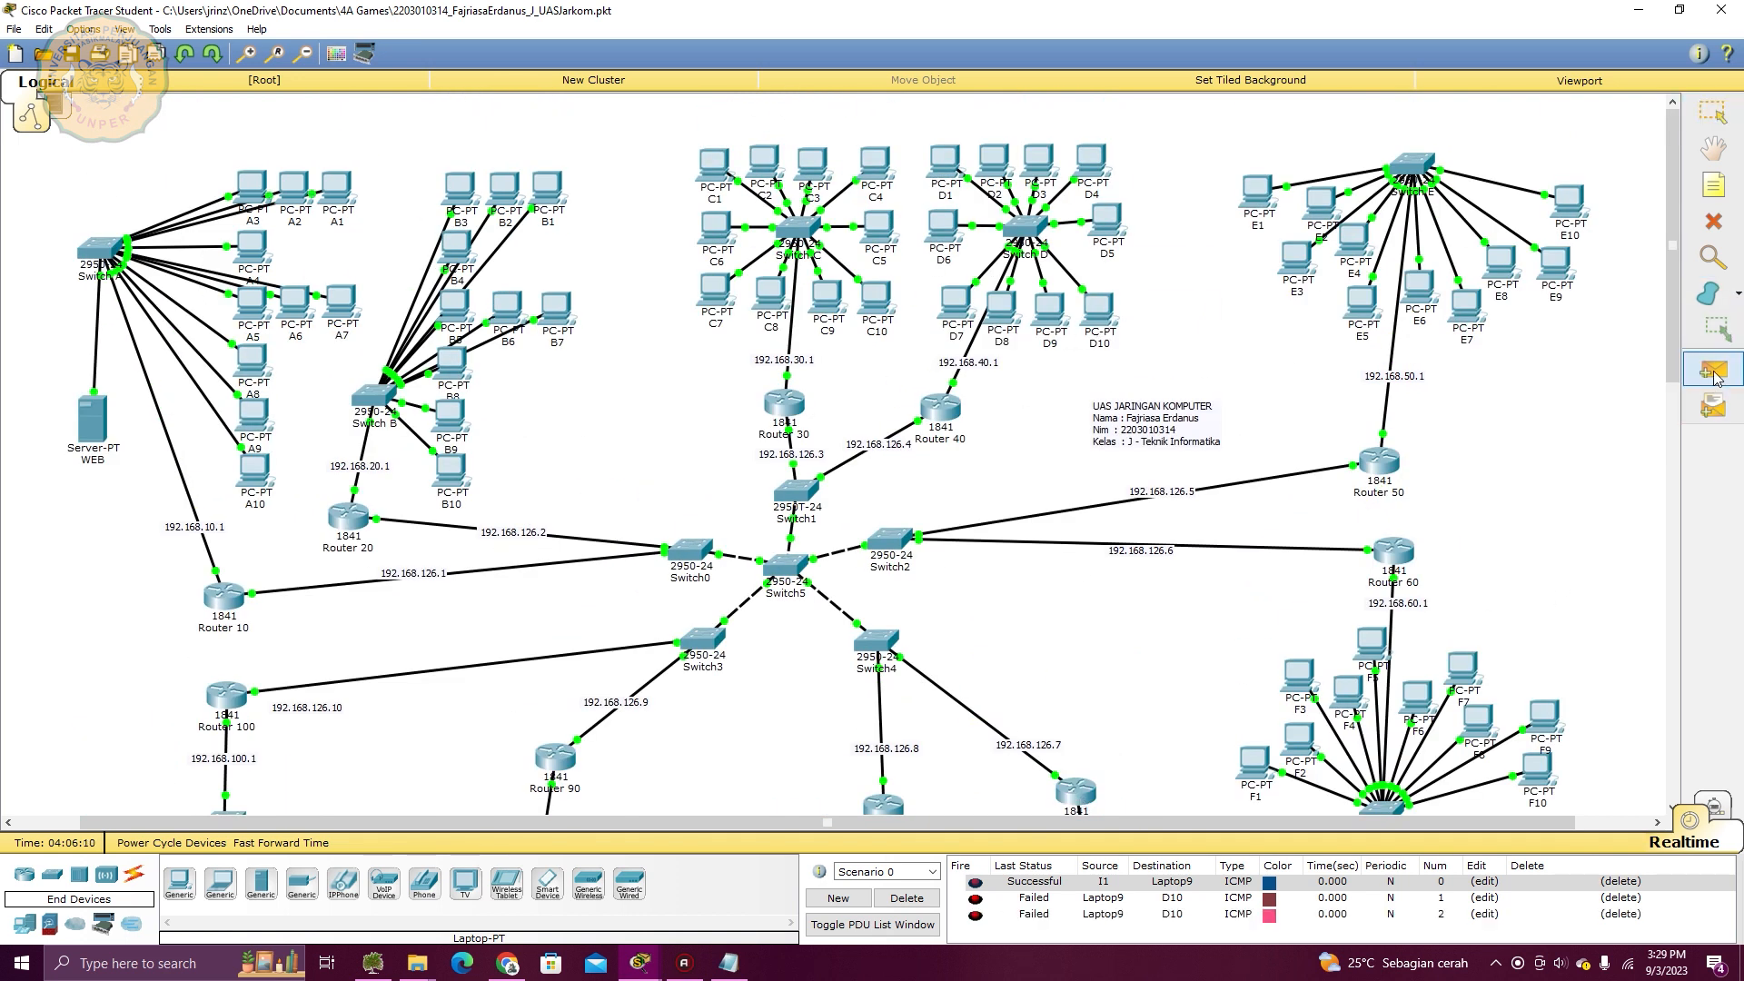
pyautogui.scroll(-4, 302, 708)
pyautogui.click(268, 676)
pyautogui.scroll(5, 303, 690)
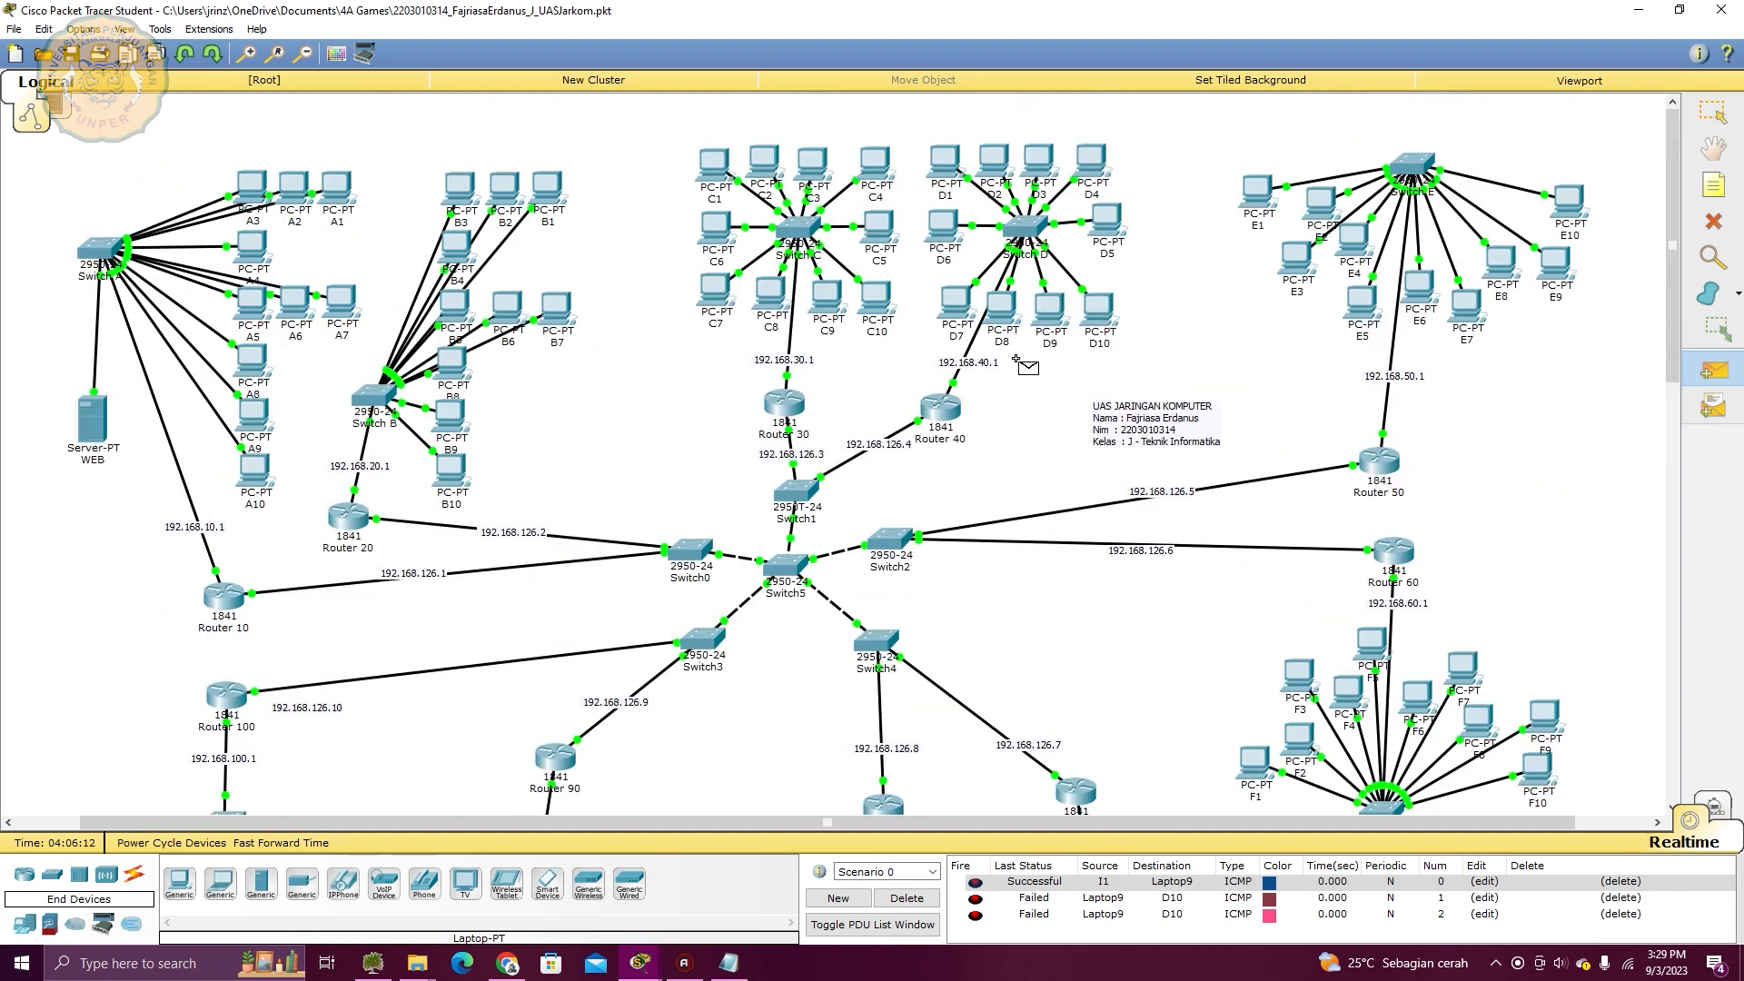
pyautogui.click(1098, 318)
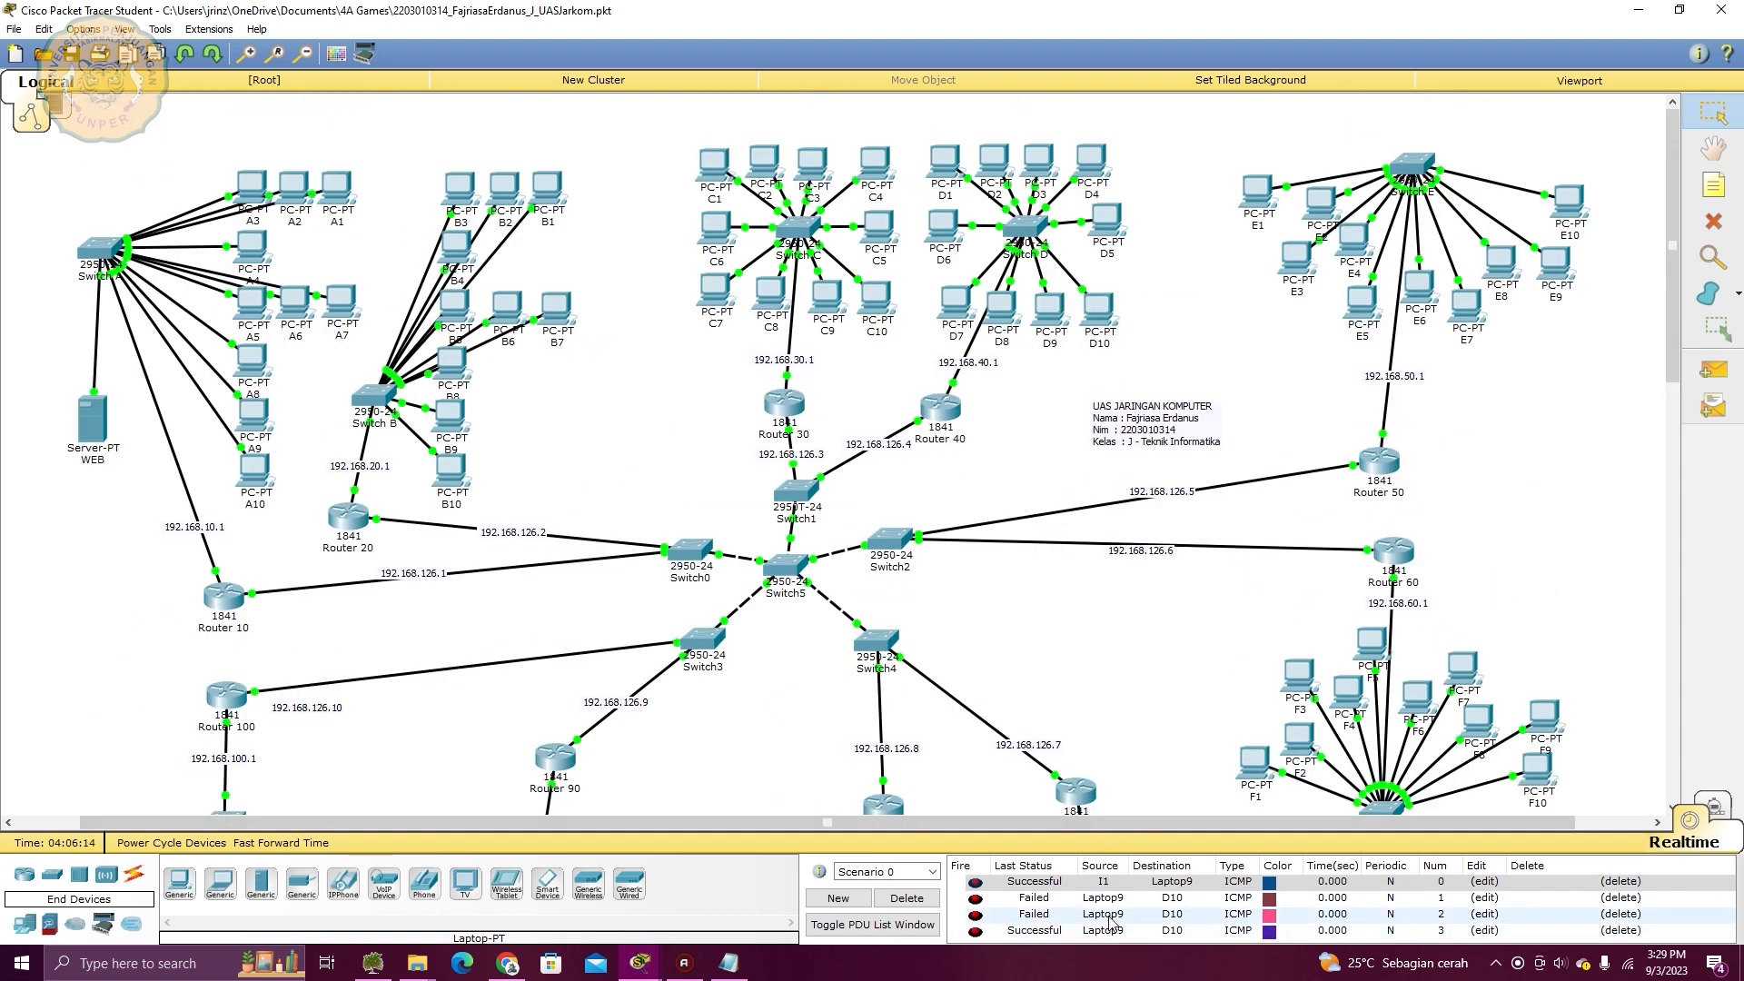
# Clear the PDU scenario and bring the exam task list in Notepad back into view
pyautogui.scroll(-2, 1279, 636)
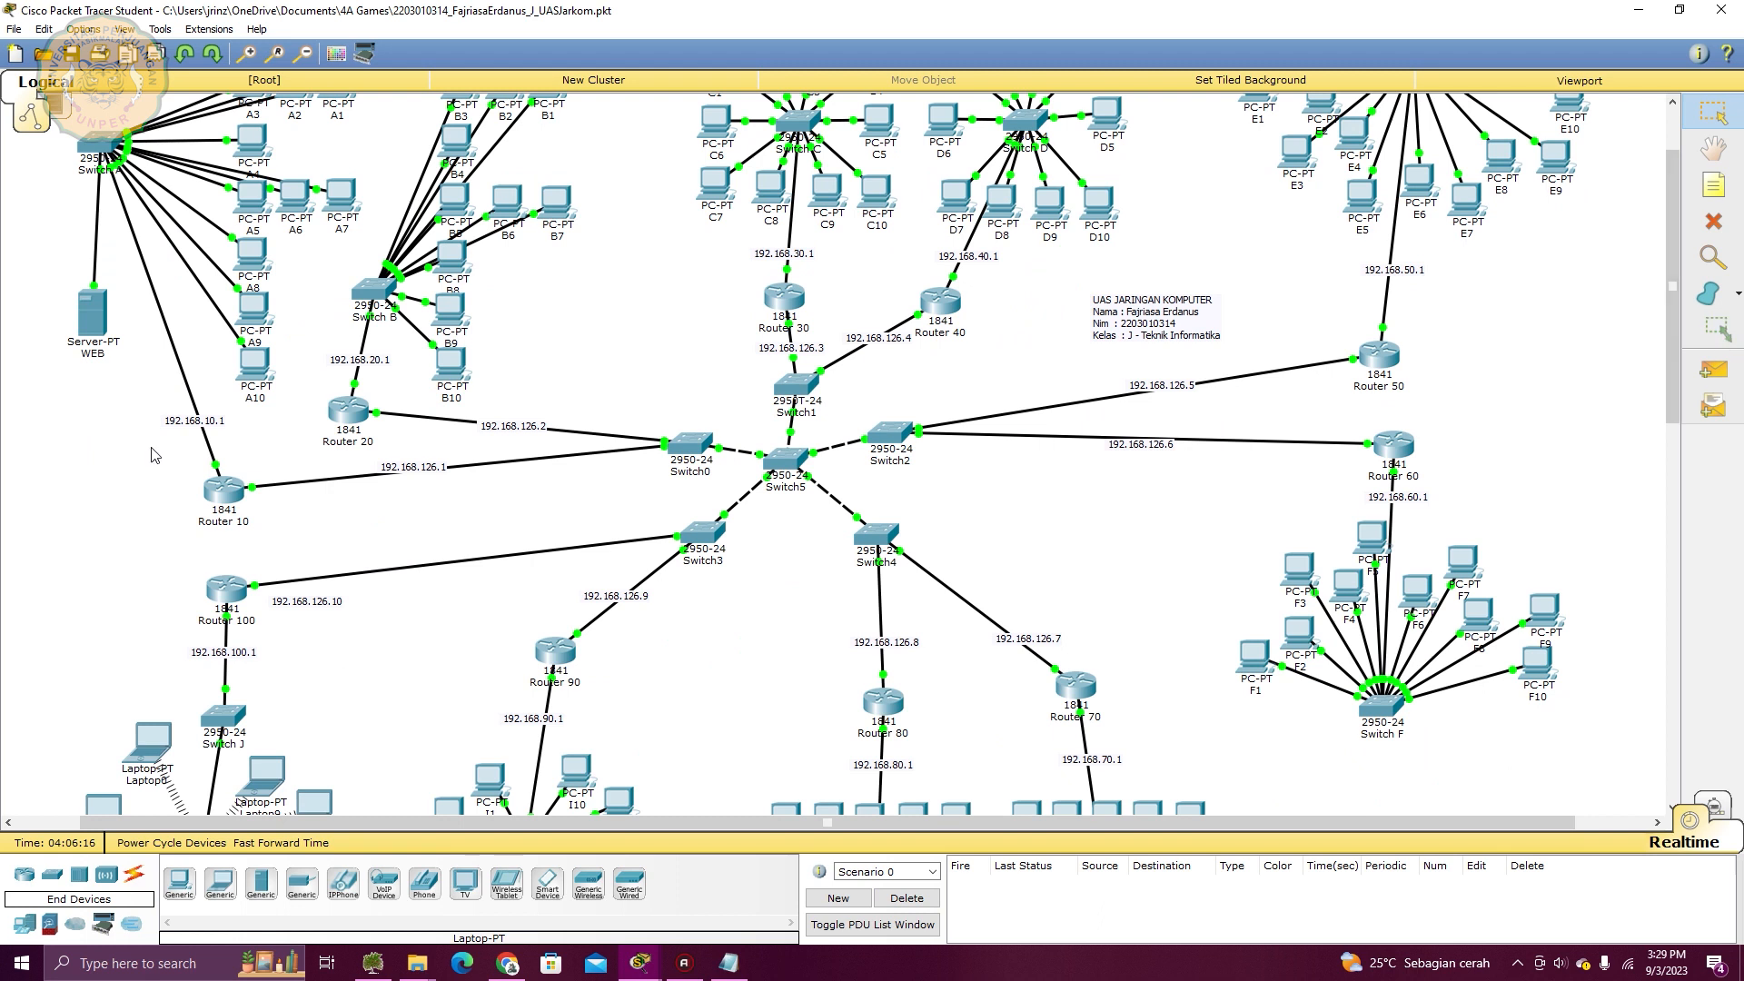
pyautogui.scroll(2, 1375, 417)
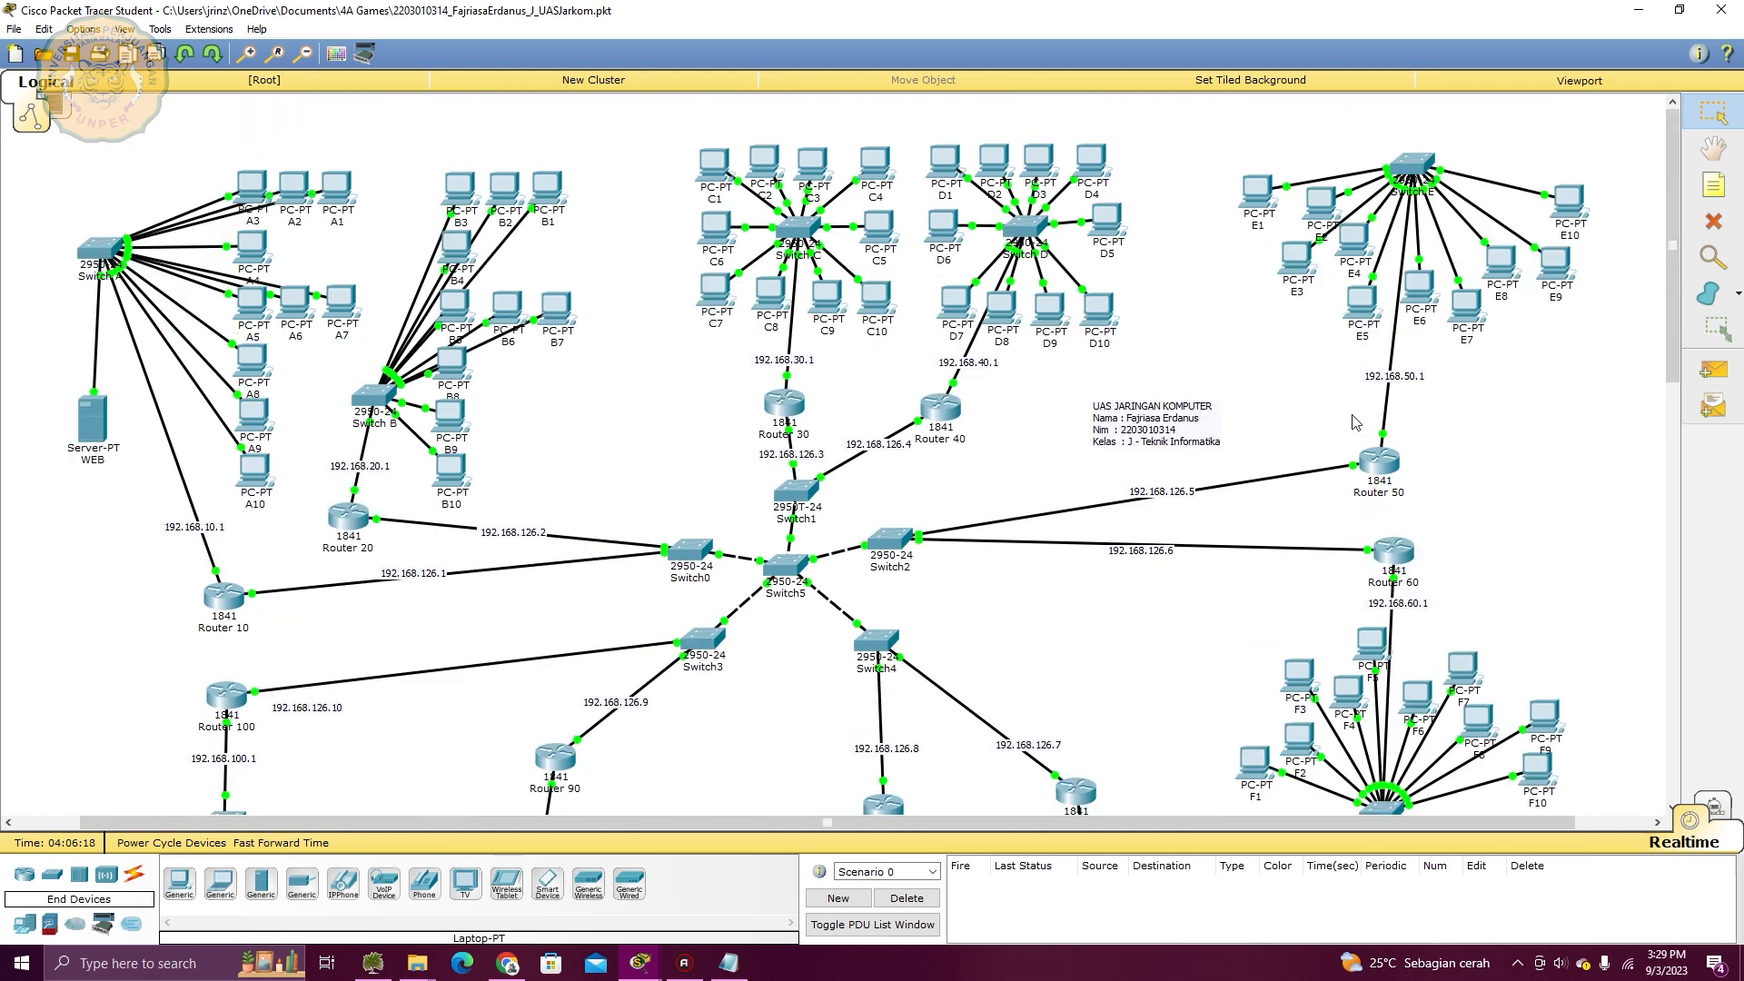
pyautogui.click(727, 962)
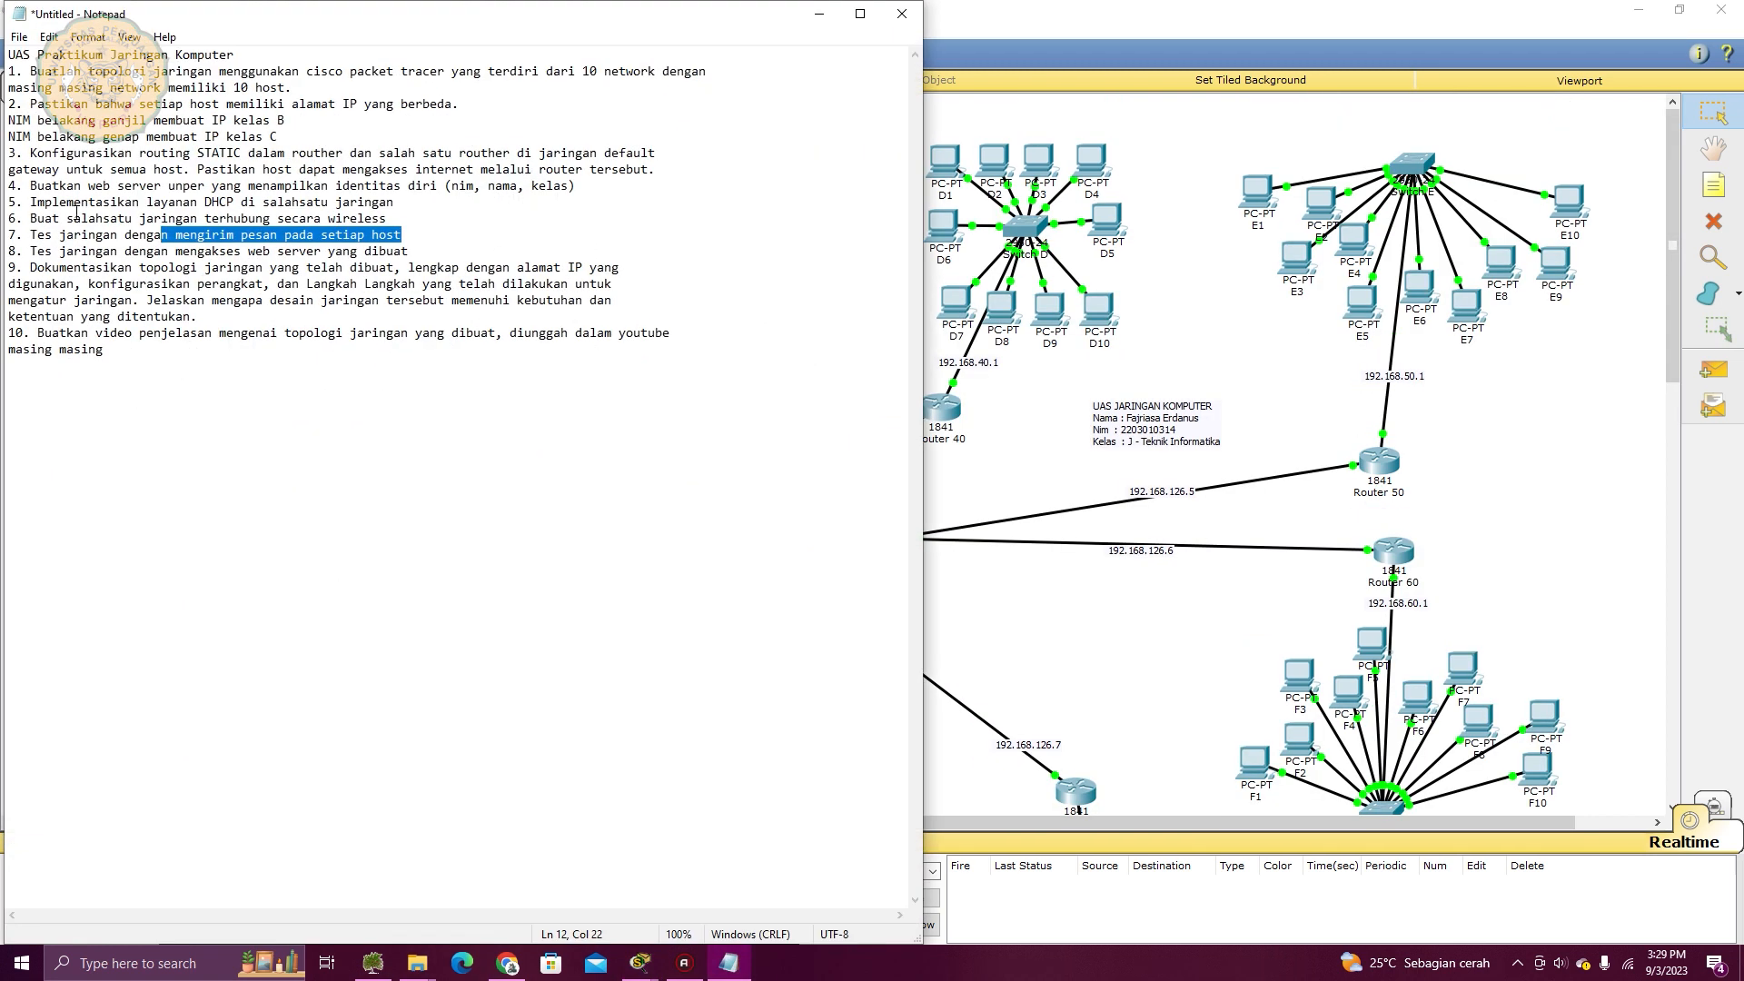
# Highlight exam task 8 about the web server test in Notepad, and inspect the WEB server's IP configuration in Packet Tracer
pyautogui.moveTo(409, 252); pyautogui.dragTo(8, 255)
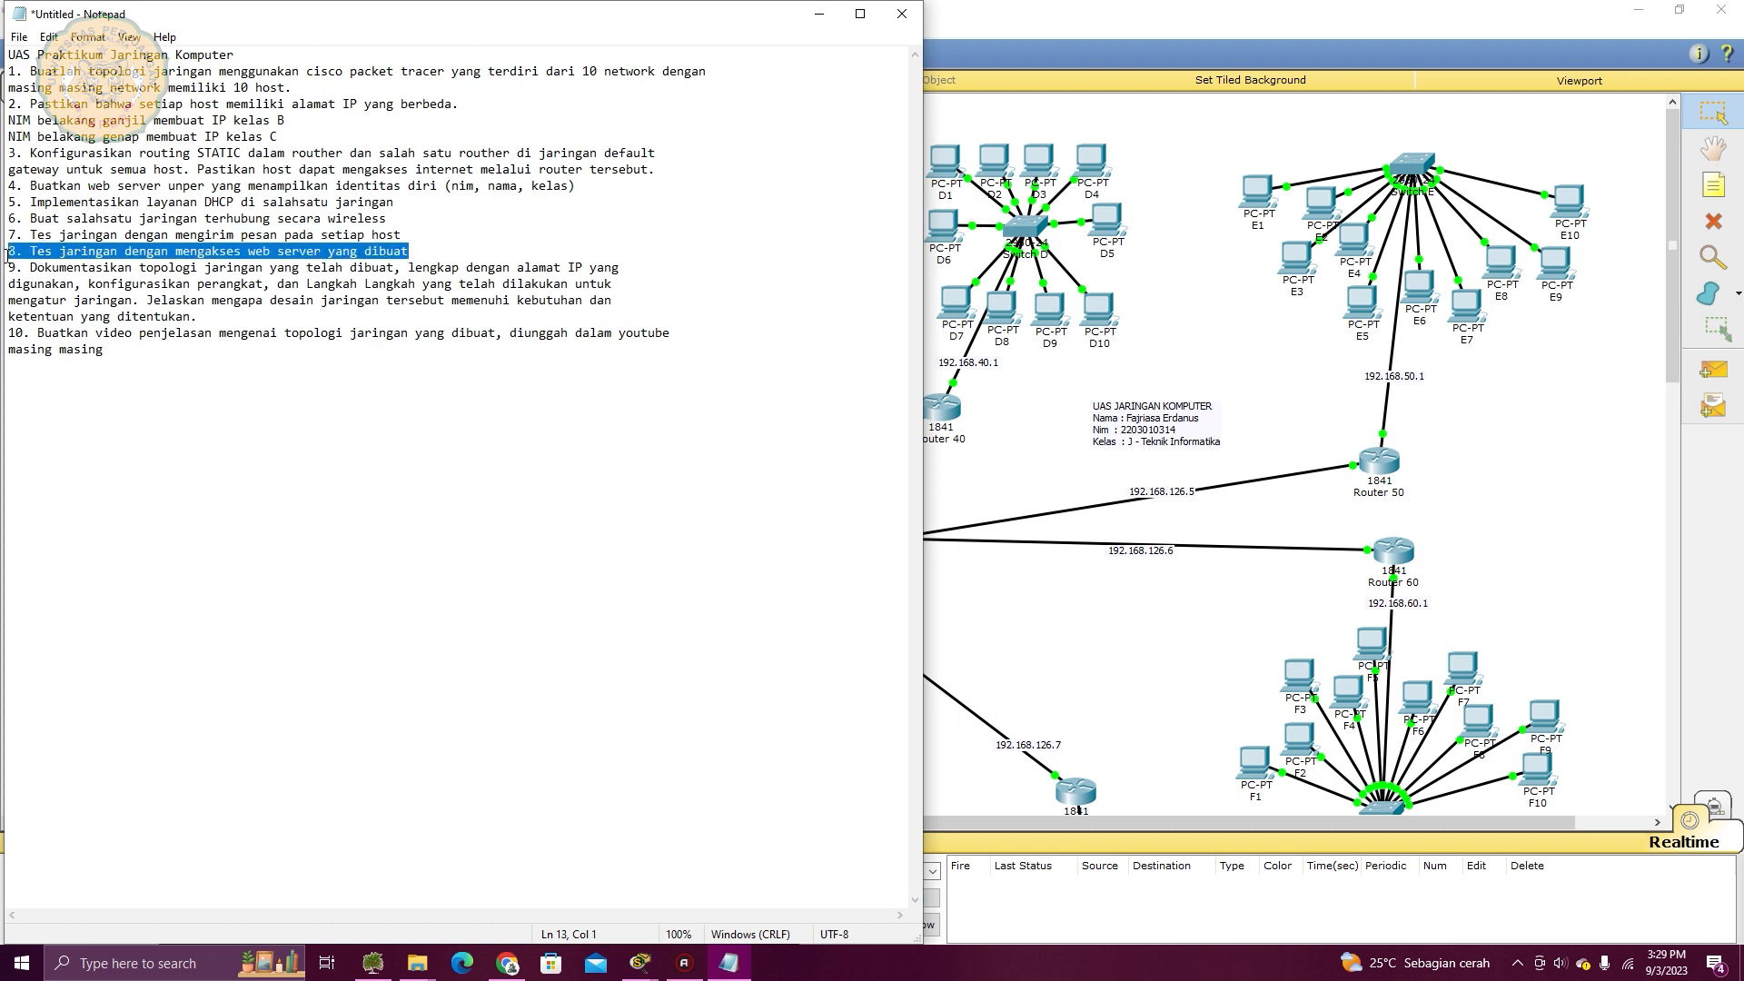
pyautogui.click(819, 13)
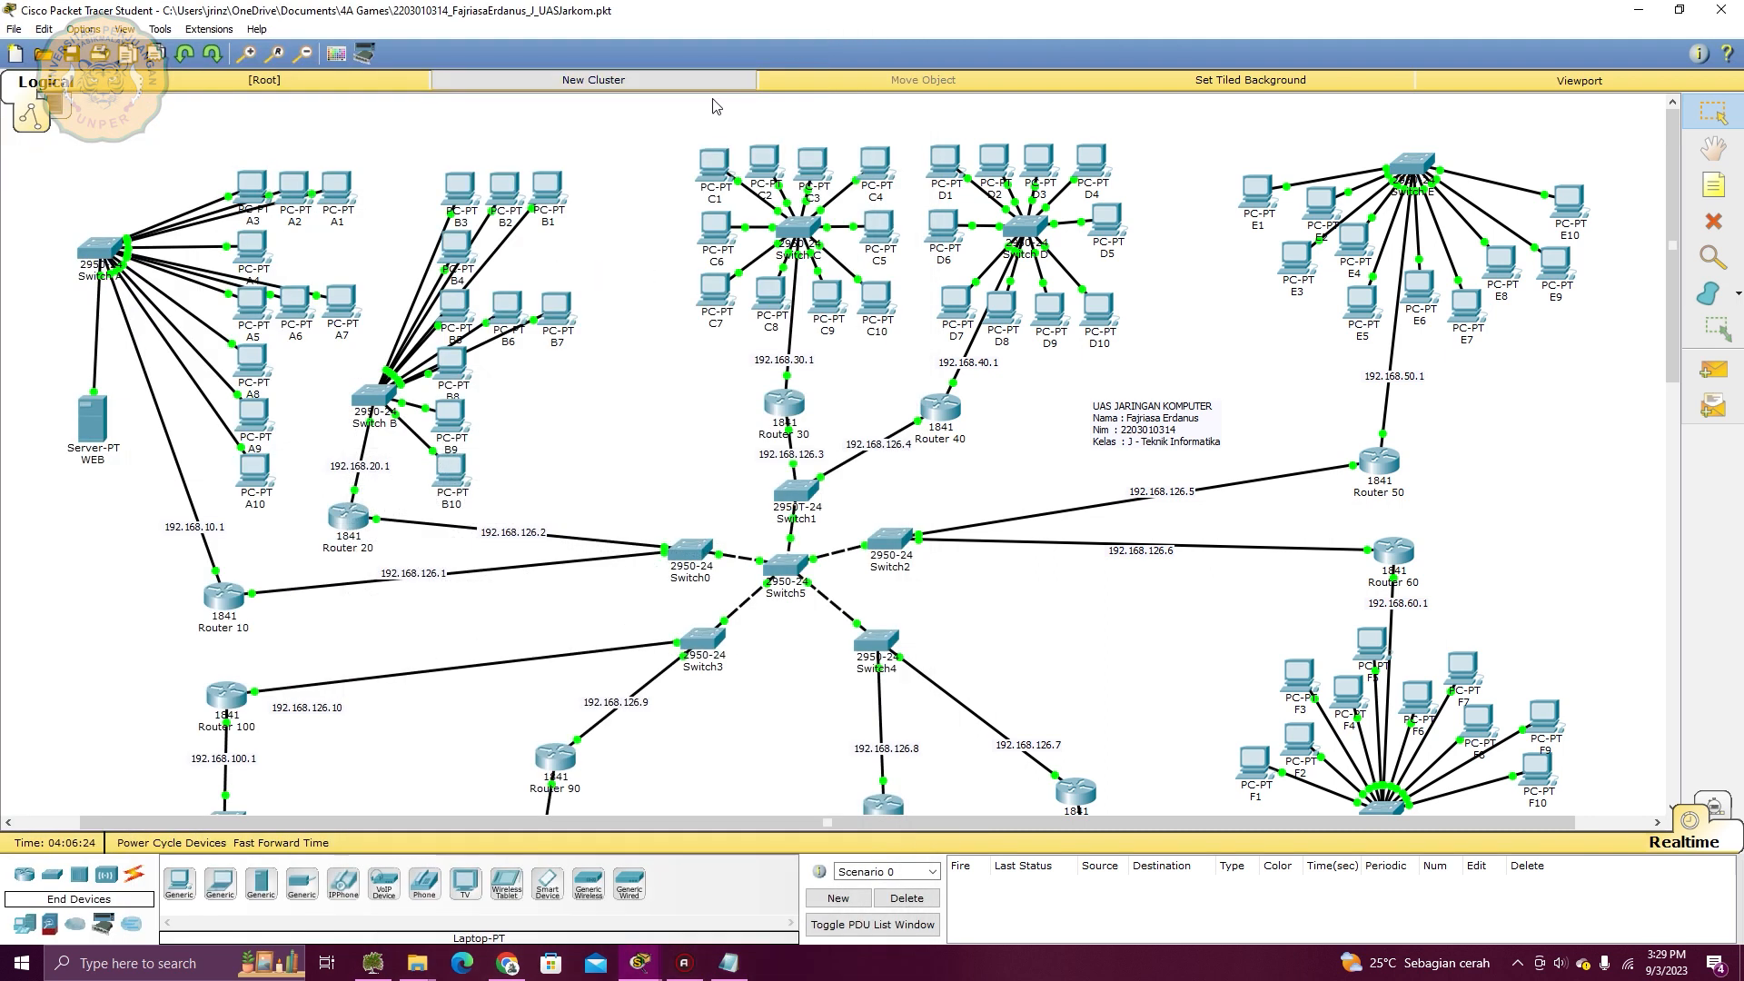
pyautogui.click(91, 427)
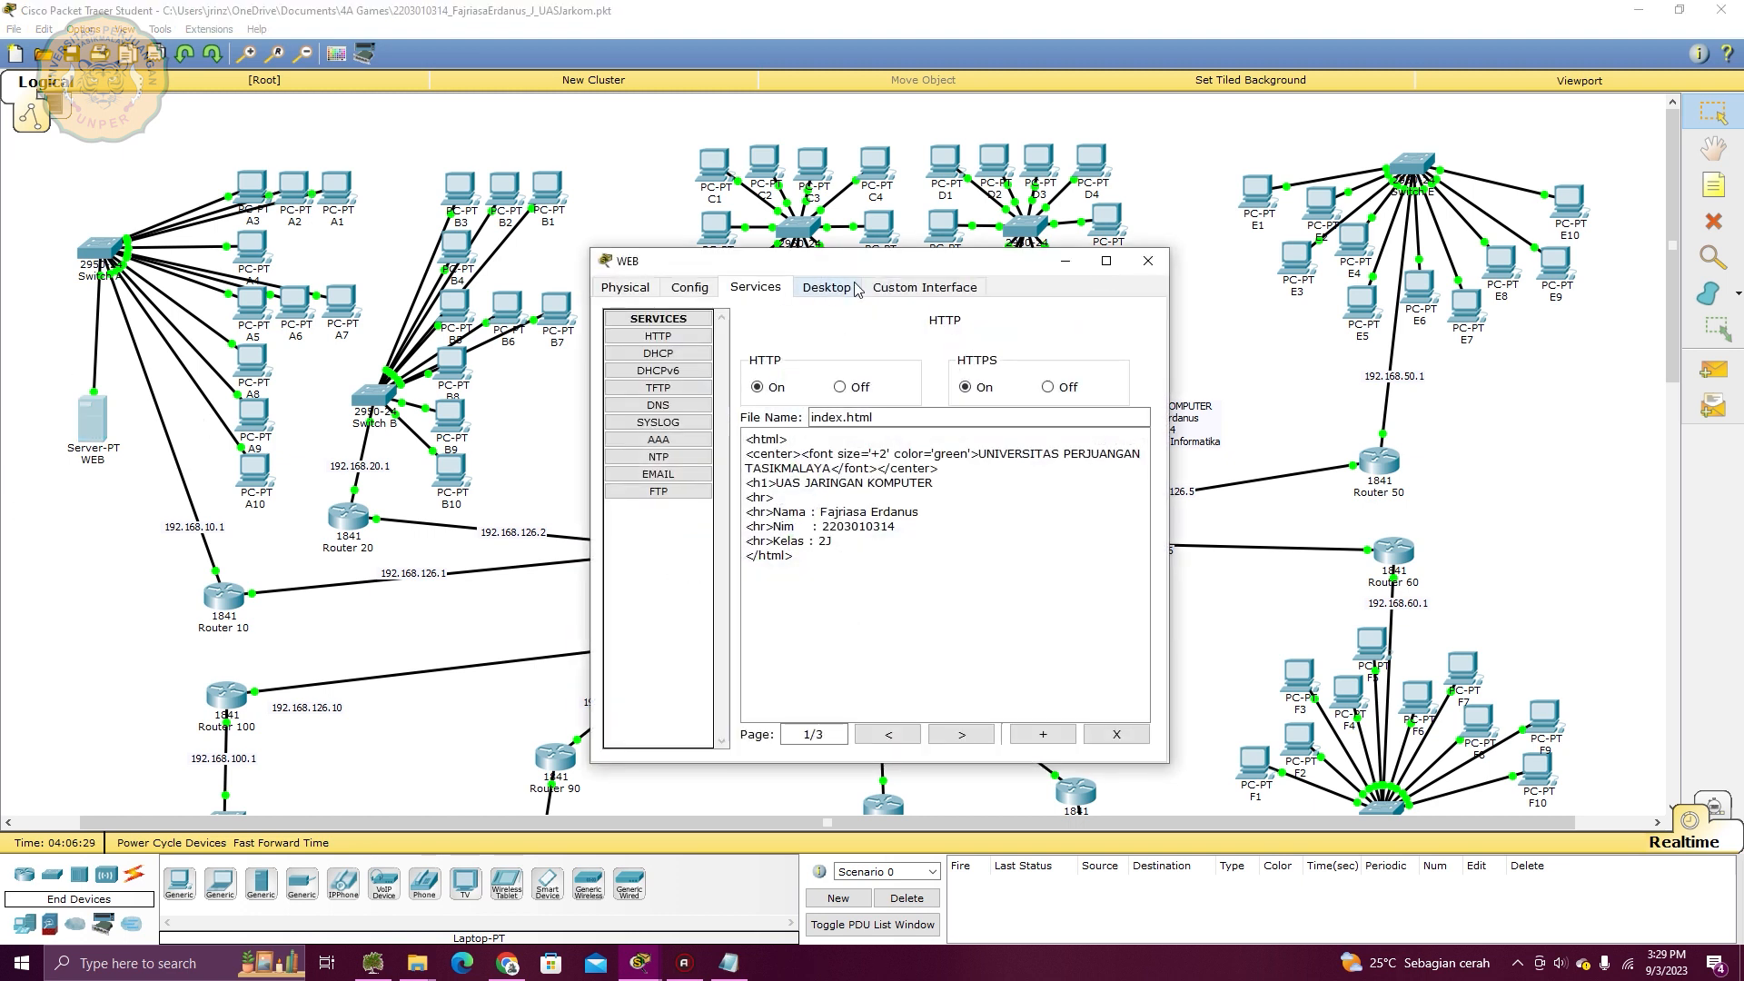
pyautogui.click(849, 286)
pyautogui.click(627, 352)
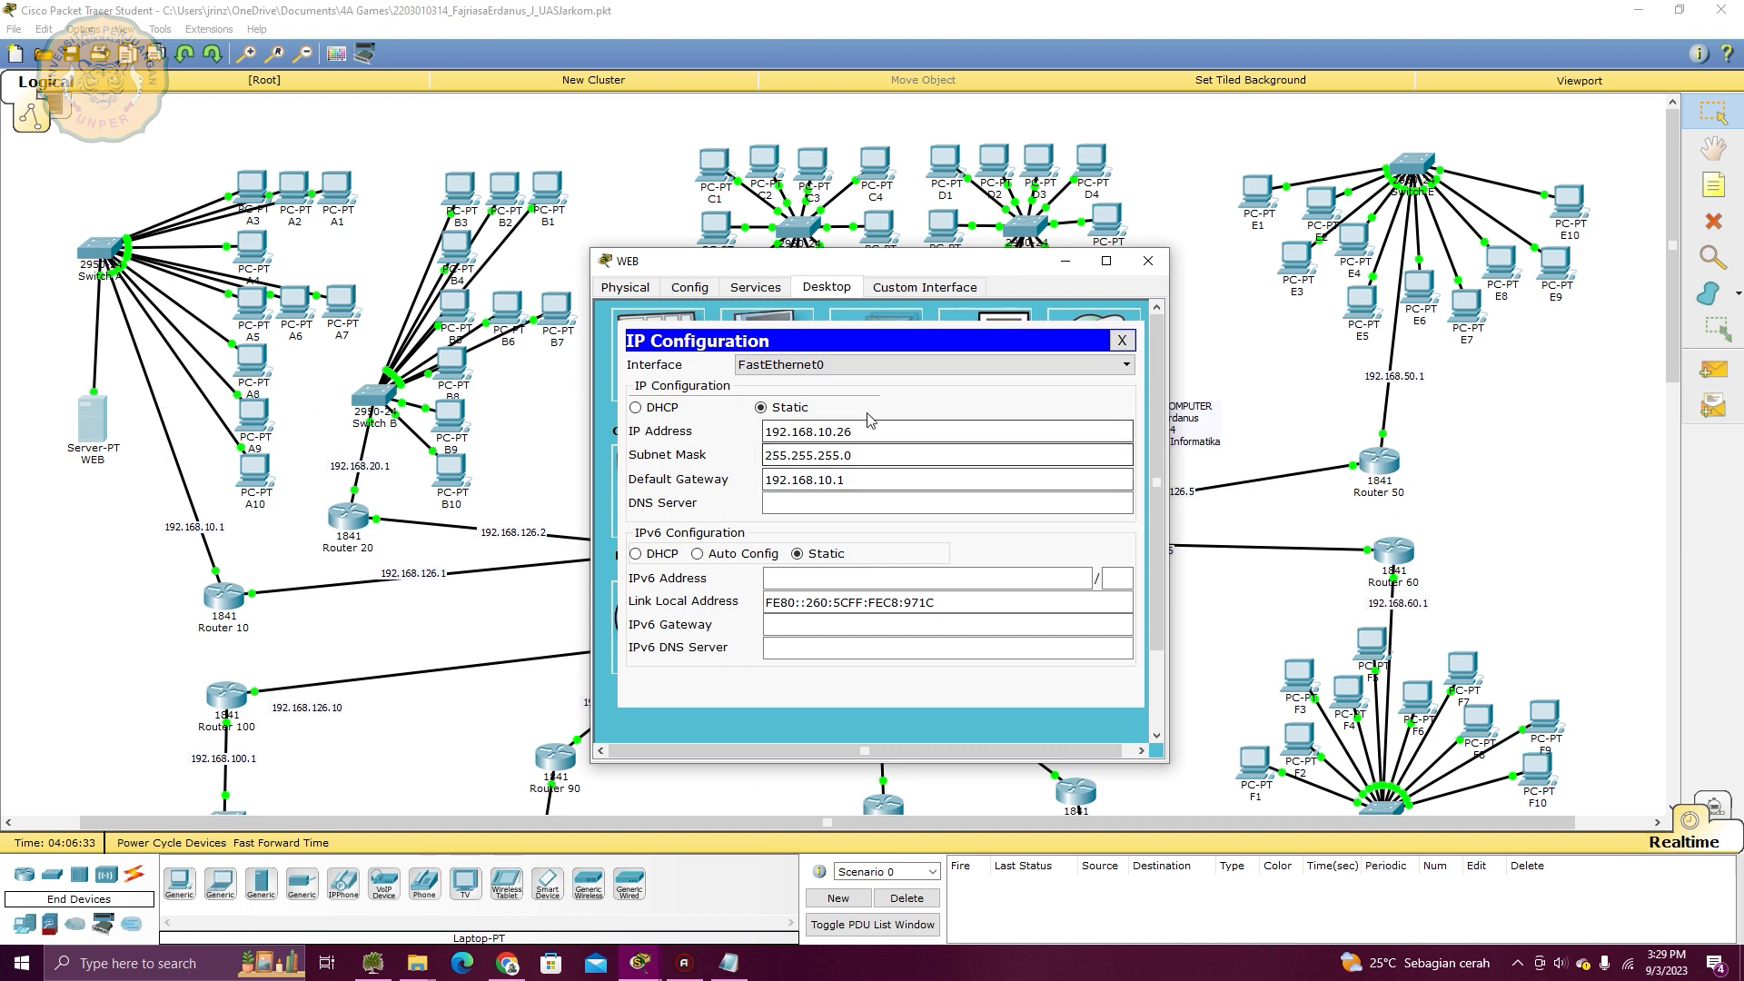
pyautogui.moveTo(873, 432); pyautogui.dragTo(768, 421)
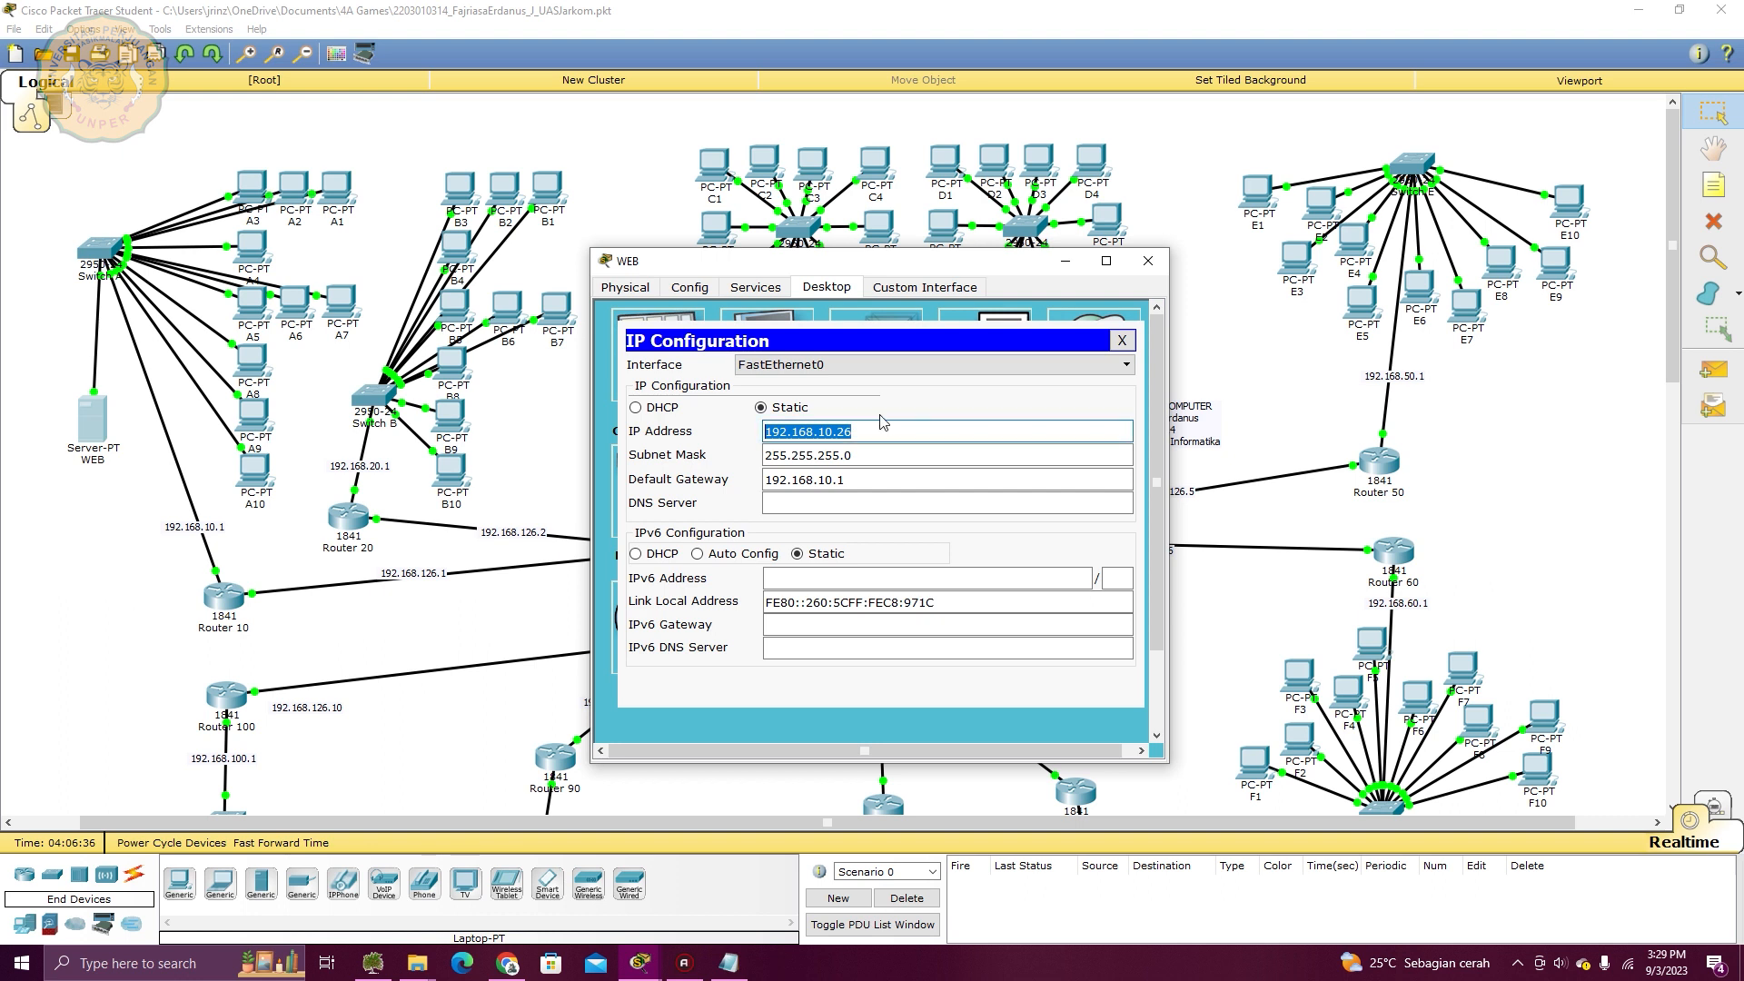
pyautogui.click(1121, 339)
pyautogui.click(1148, 261)
# Test web access from PC E6 in network E by loading 192.168.10.26 in its Web Browser
pyautogui.scroll(-5, 925, 361)
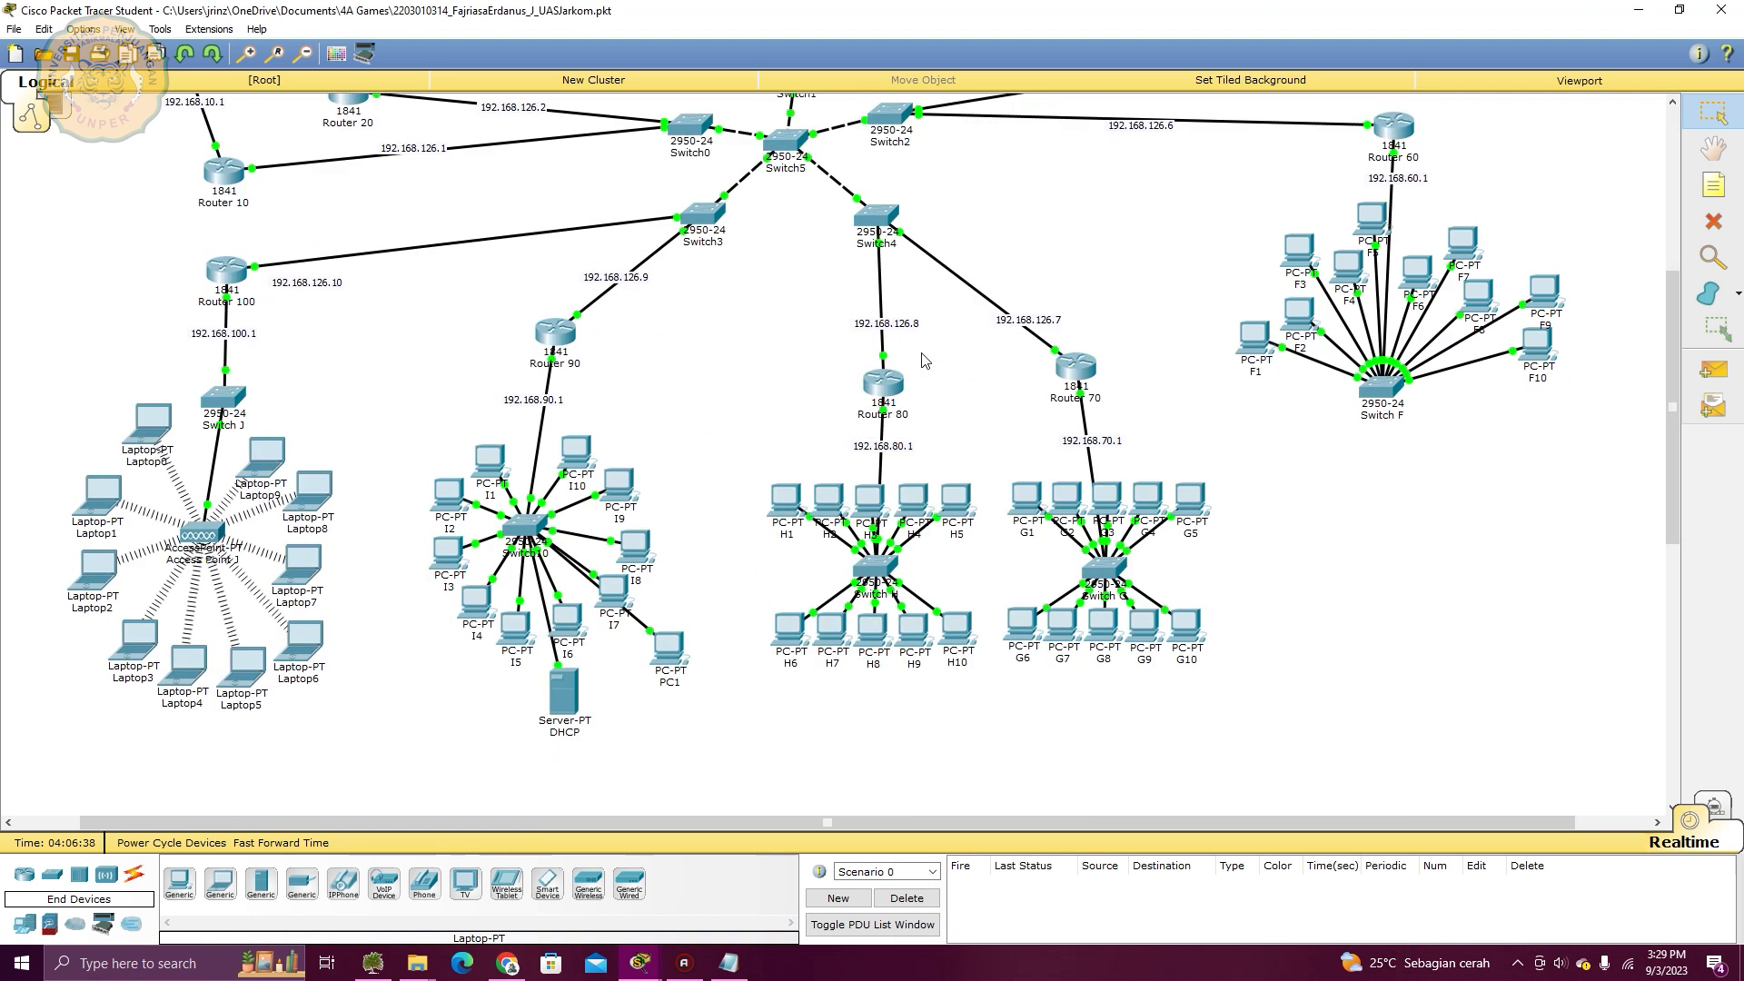
pyautogui.scroll(3, 808, 444)
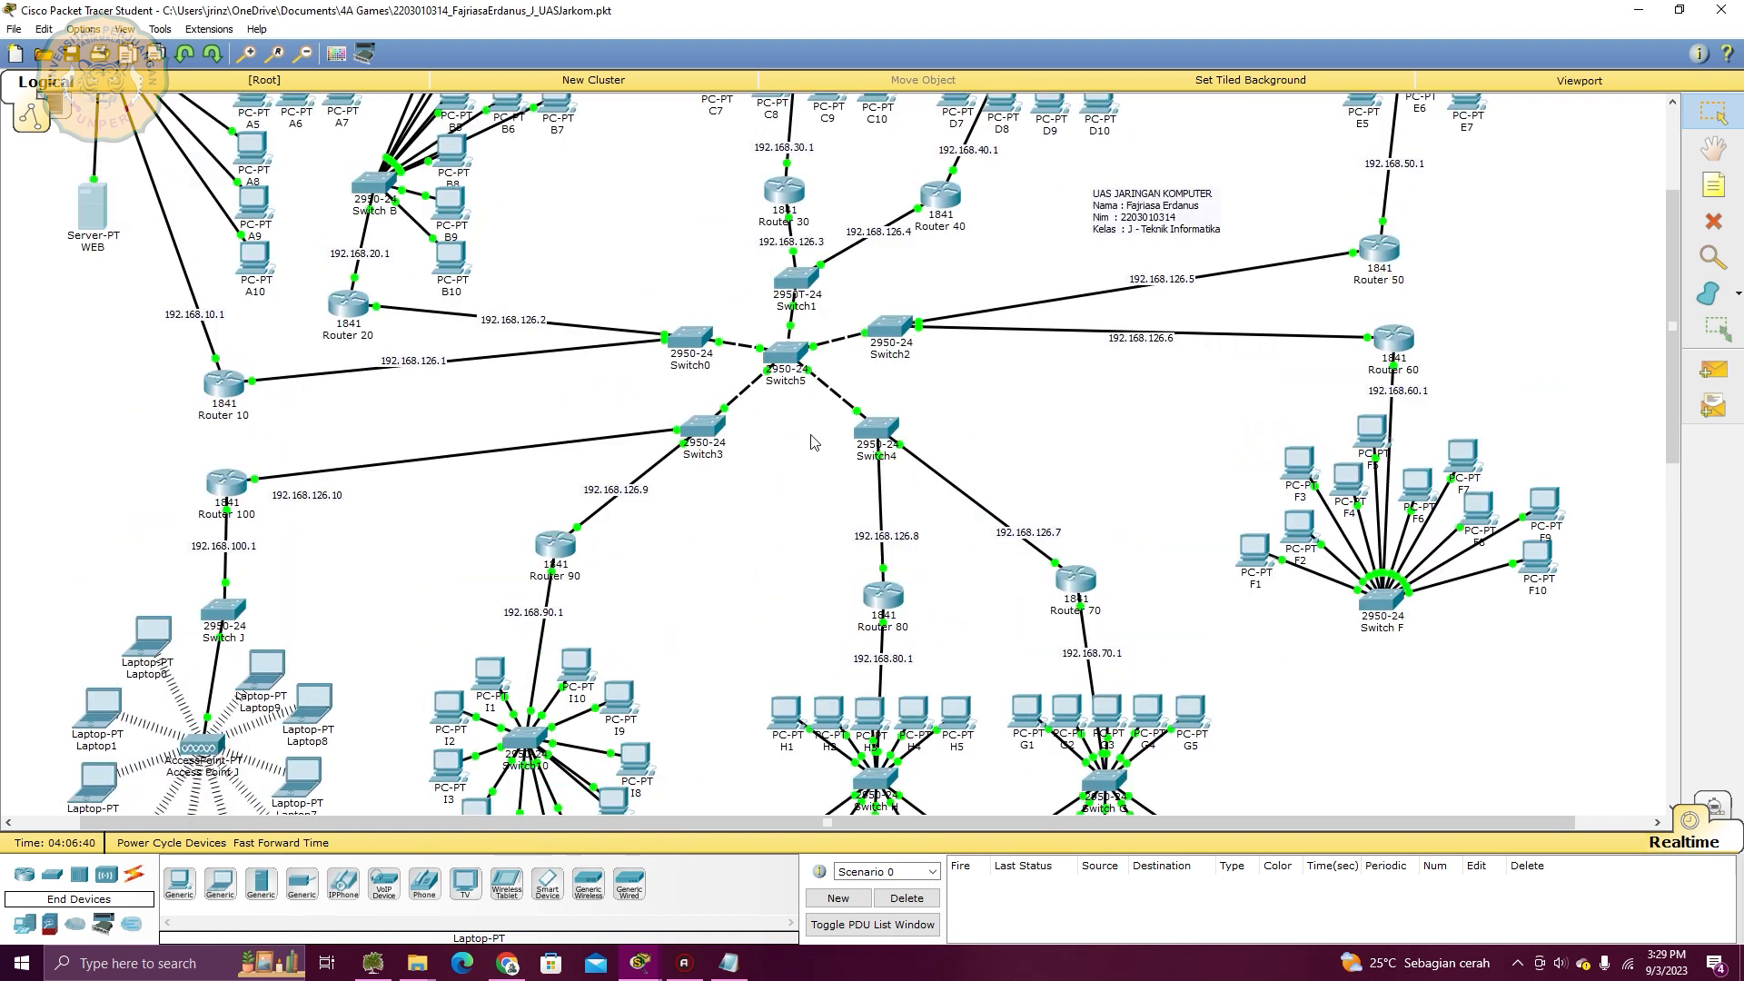
pyautogui.scroll(3, 811, 442)
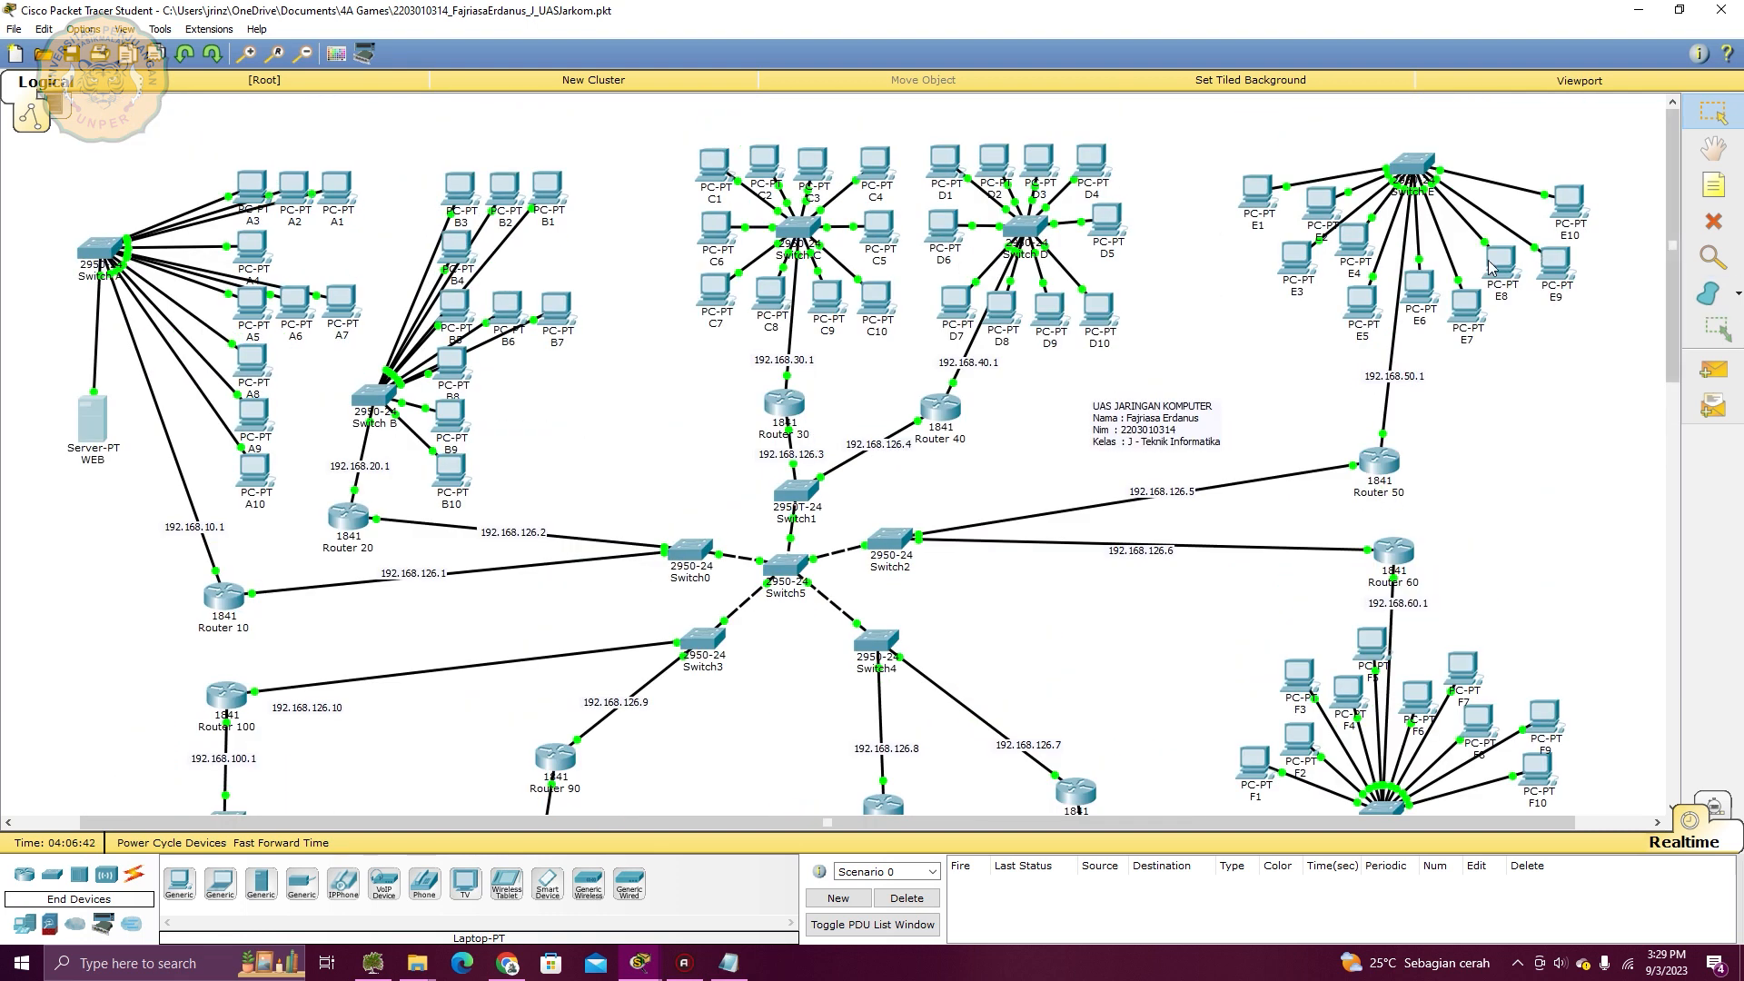
pyautogui.click(1426, 295)
pyautogui.click(754, 286)
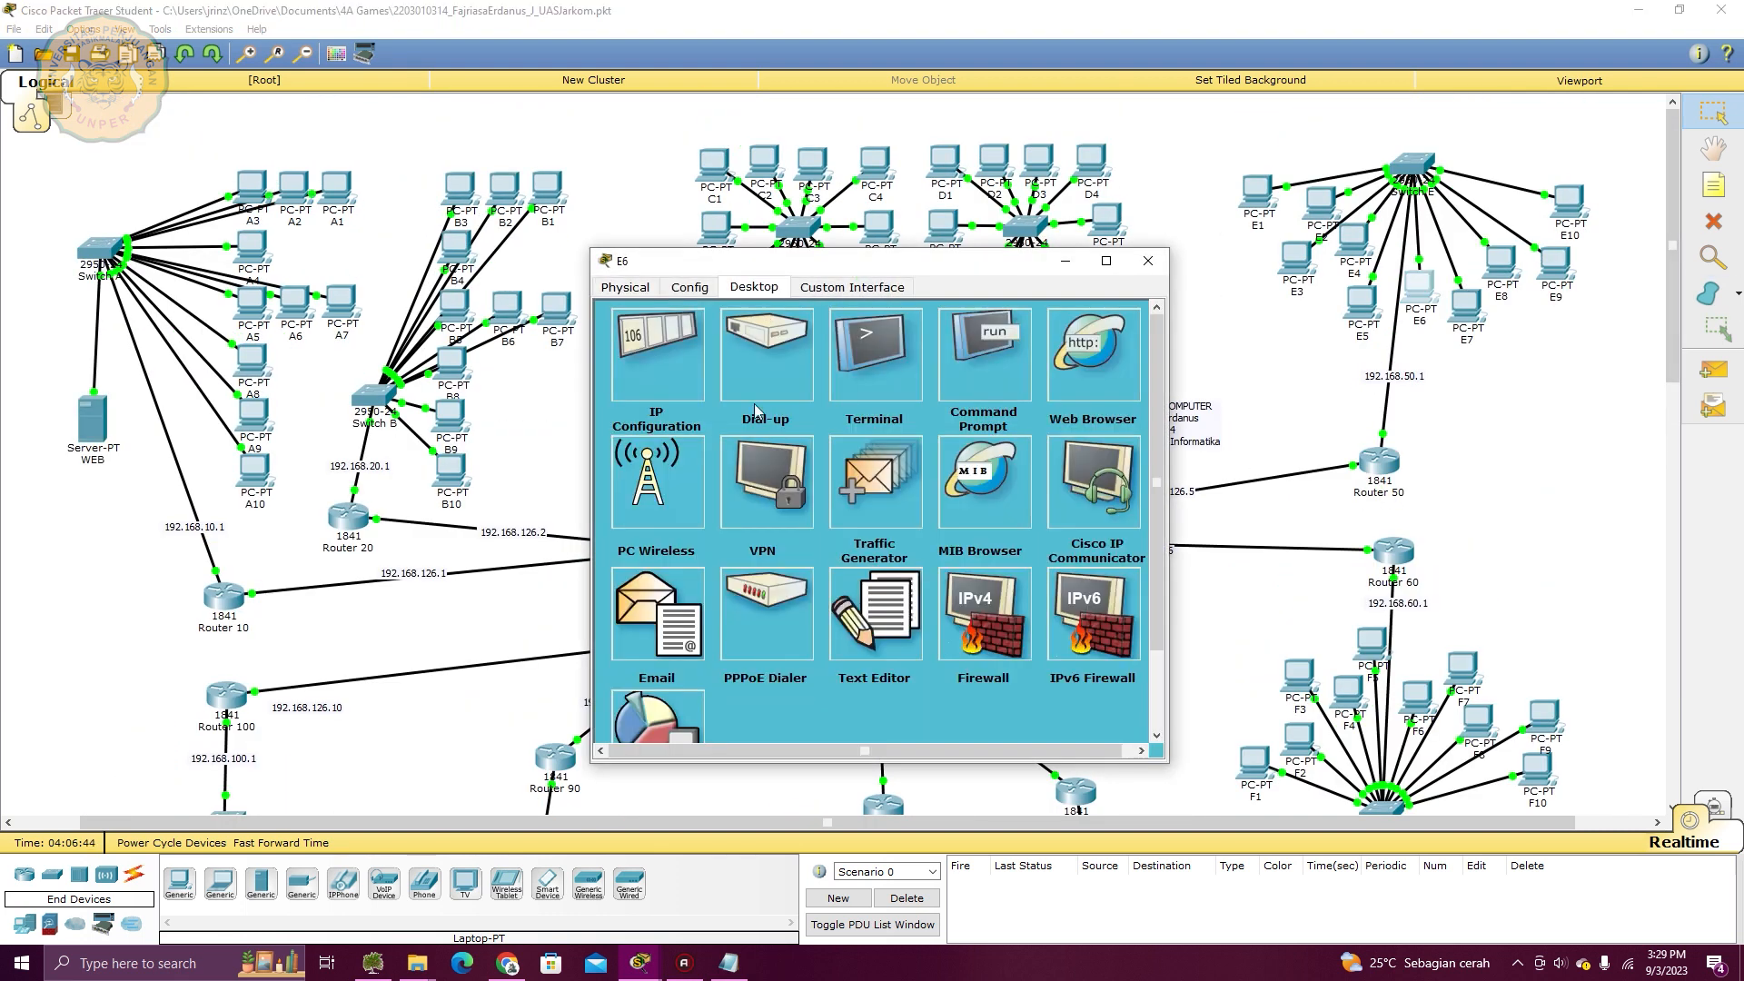
pyautogui.click(1089, 351)
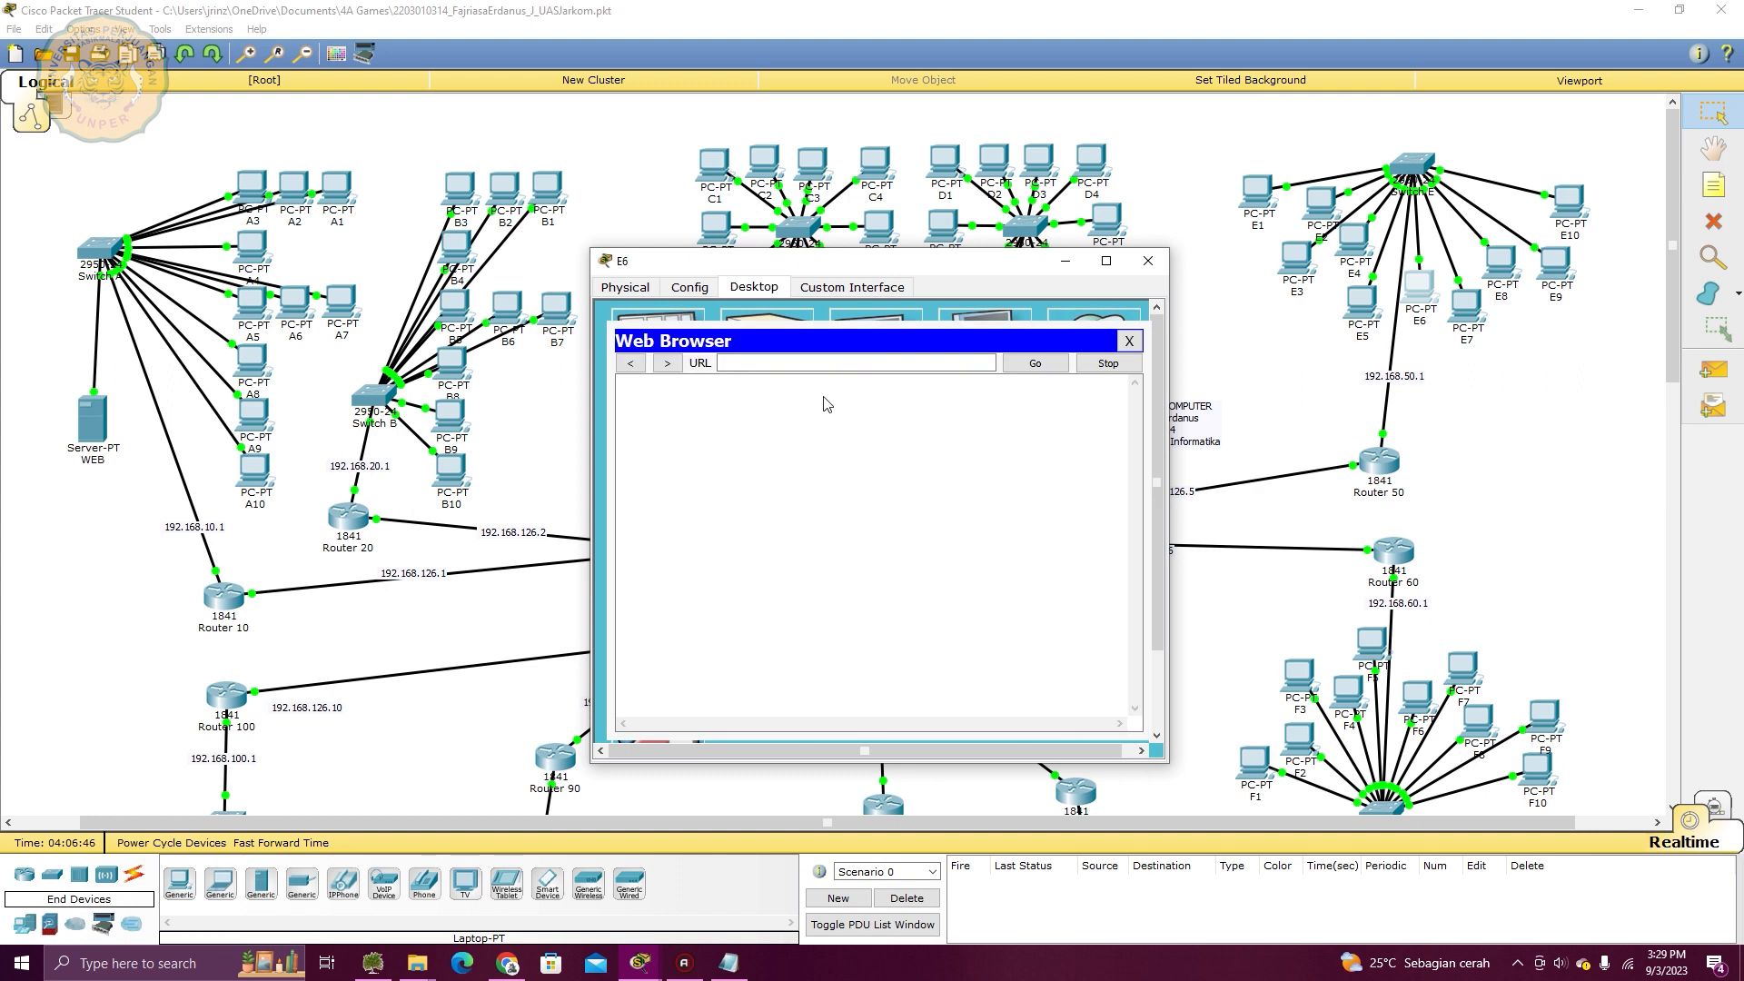
pyautogui.click(764, 369)
pyautogui.write('192.168.10.26')
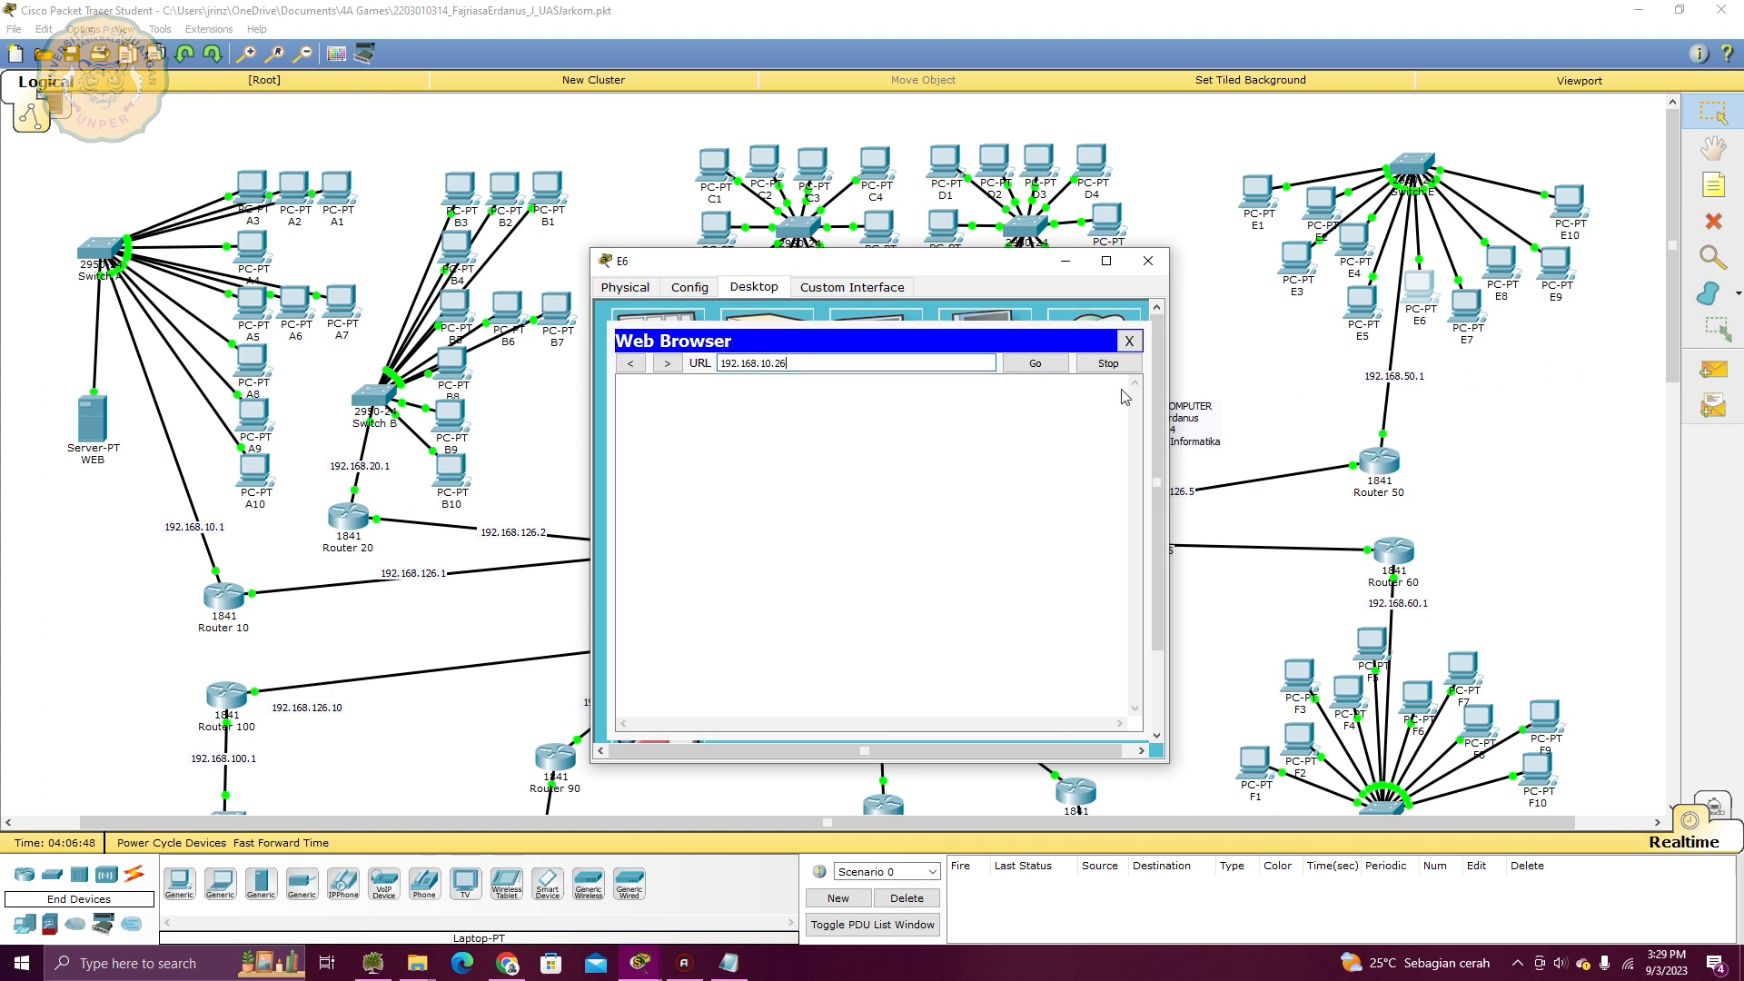
pyautogui.click(1032, 368)
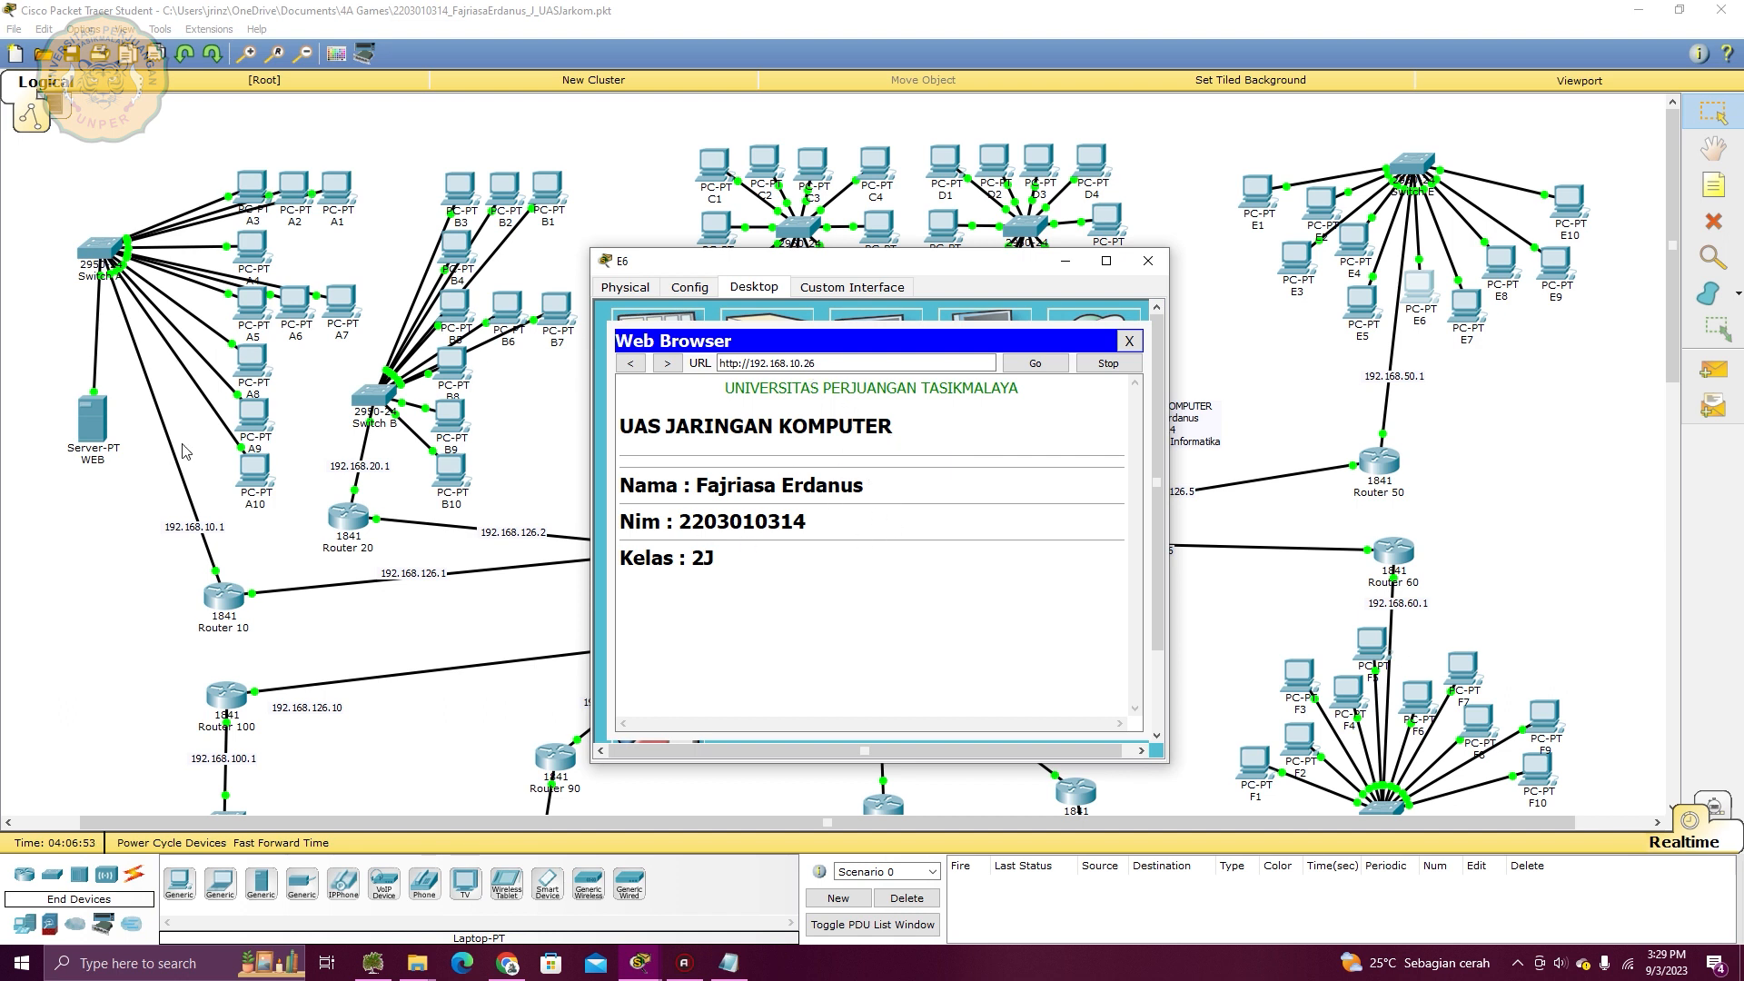
# Compare the WEB server's index.html source under its HTTP service with the page loaded in PC E6's browser
pyautogui.click(96, 422)
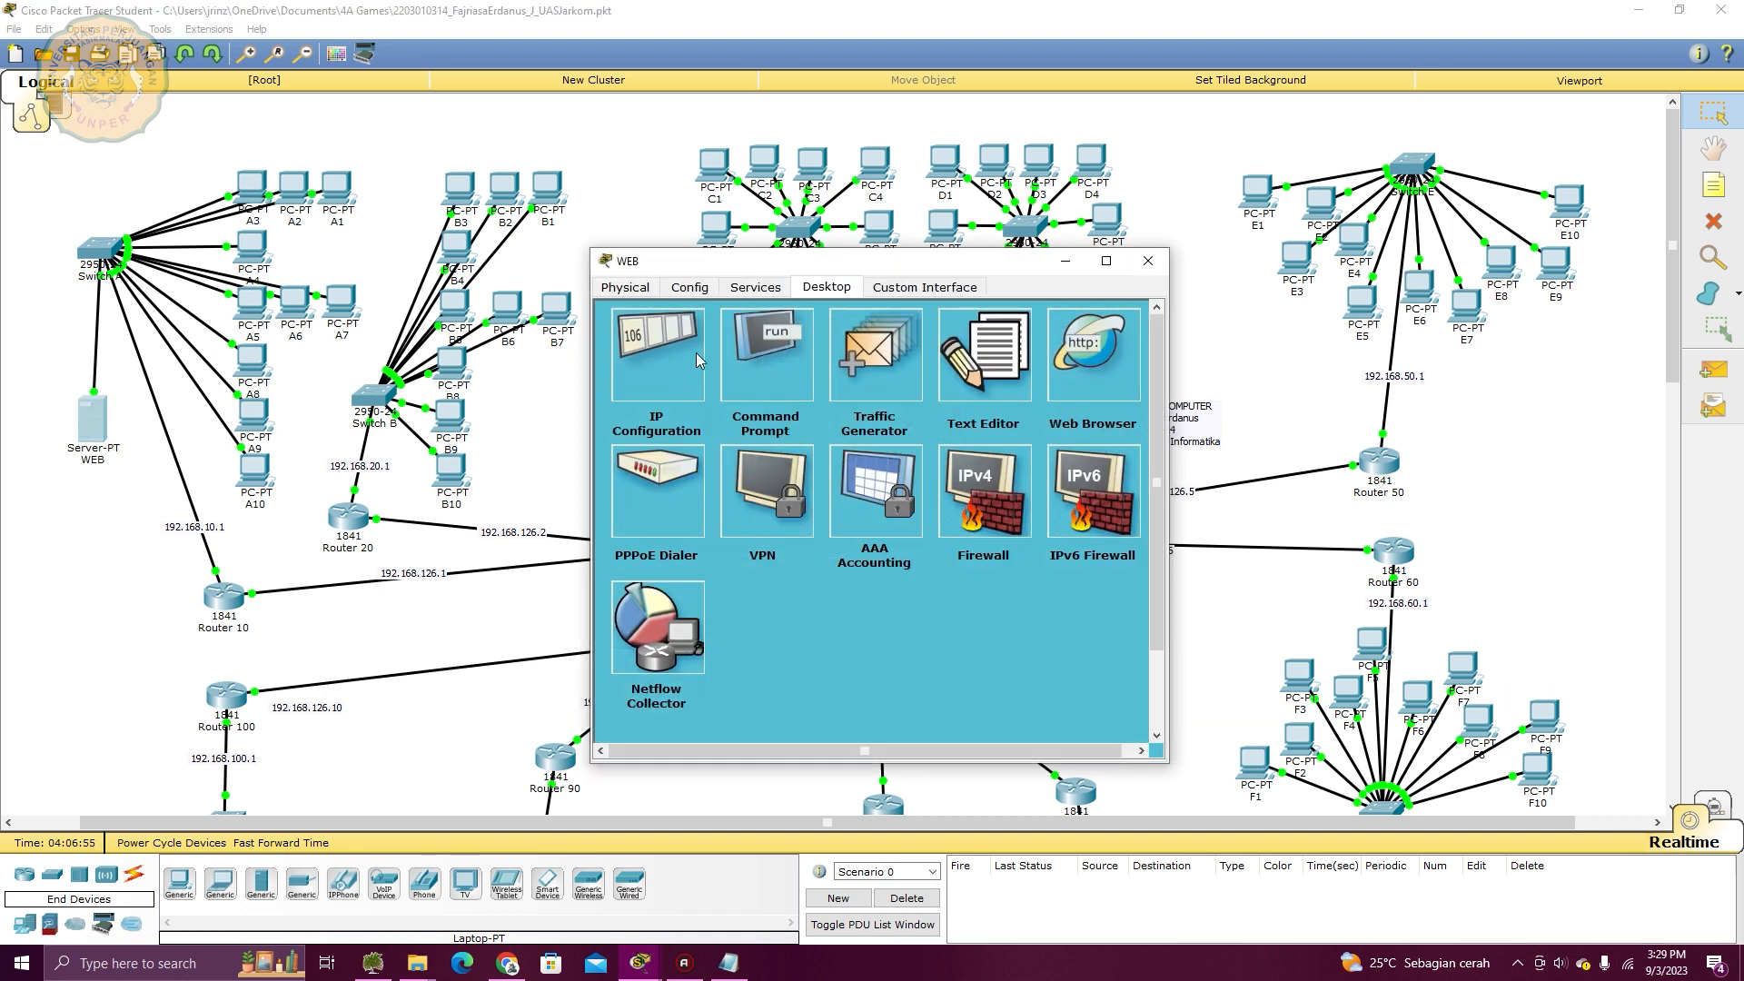
pyautogui.click(757, 289)
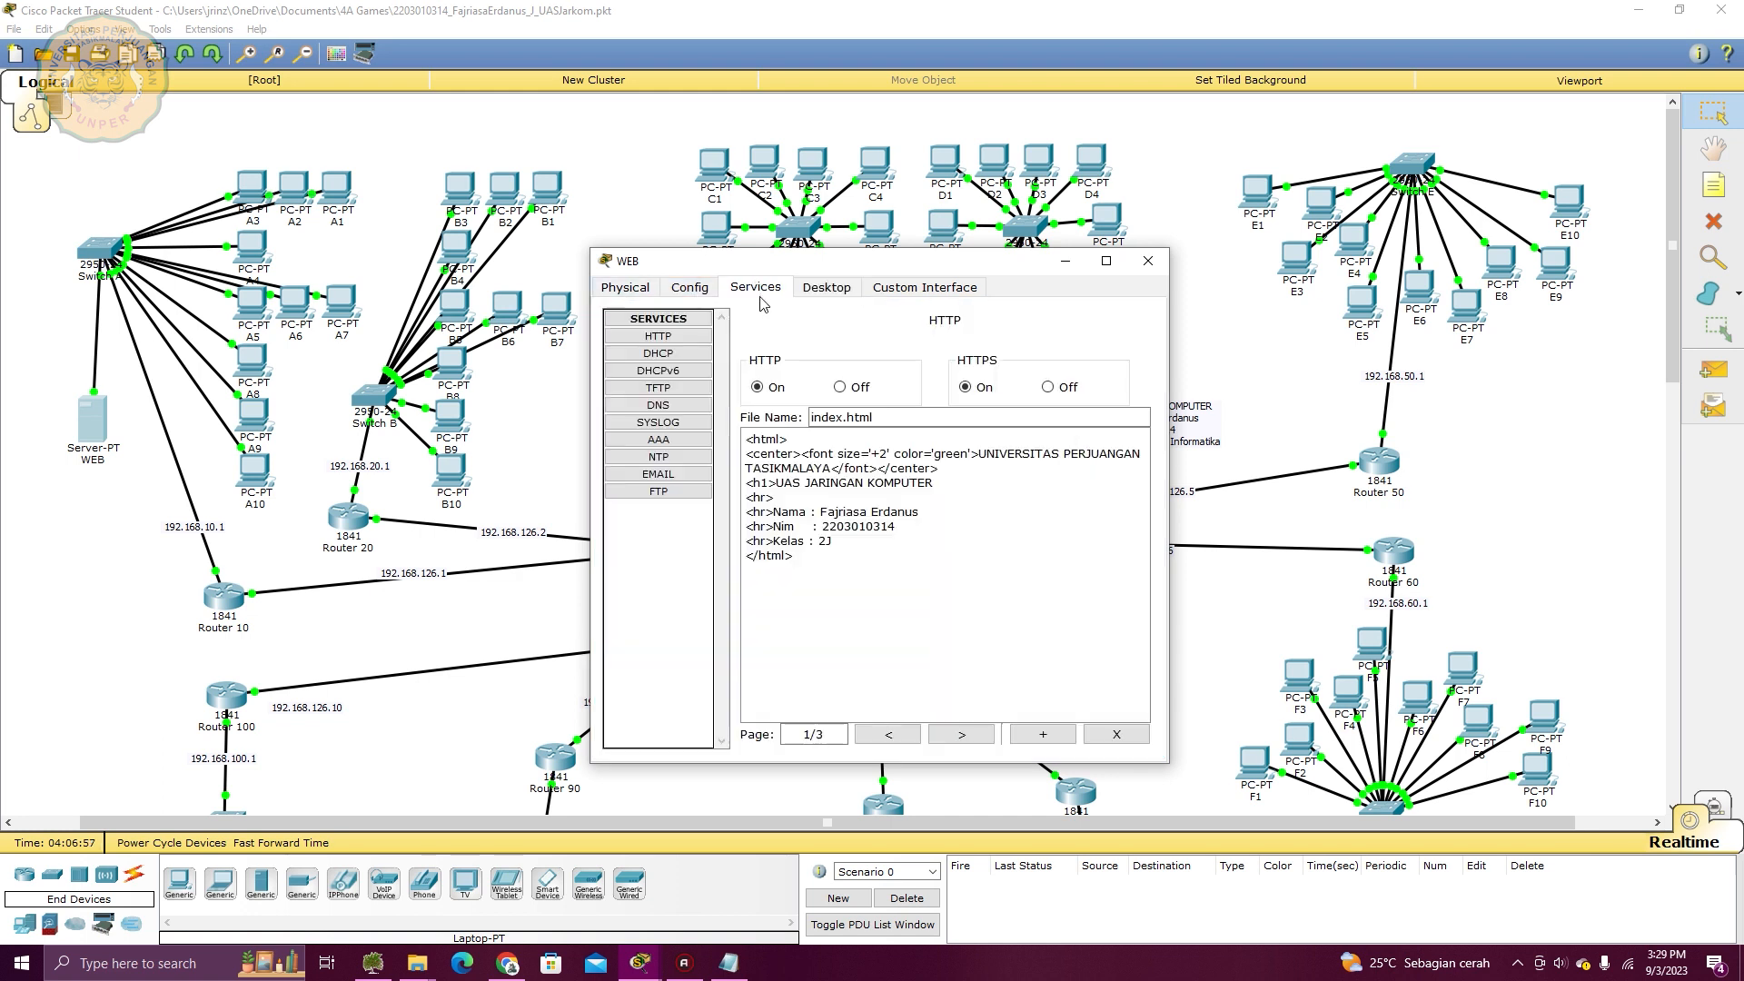
pyautogui.moveTo(866, 578); pyautogui.dragTo(746, 497)
pyautogui.click(1065, 262)
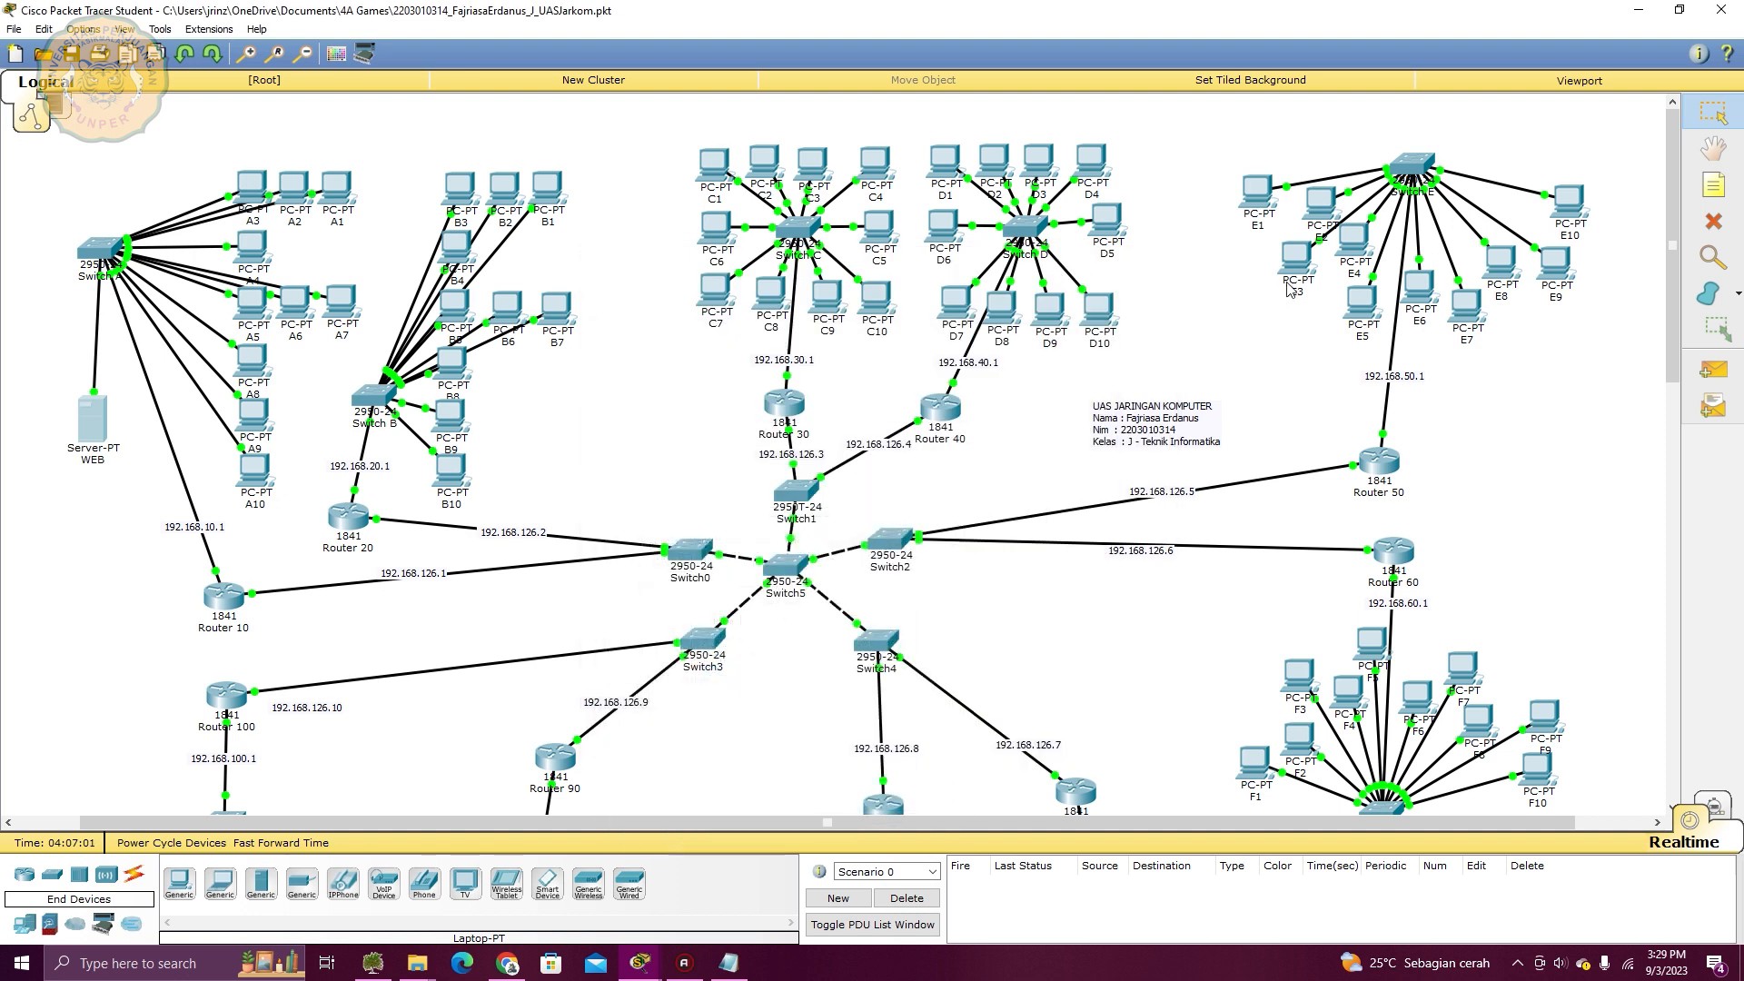
pyautogui.click(1399, 304)
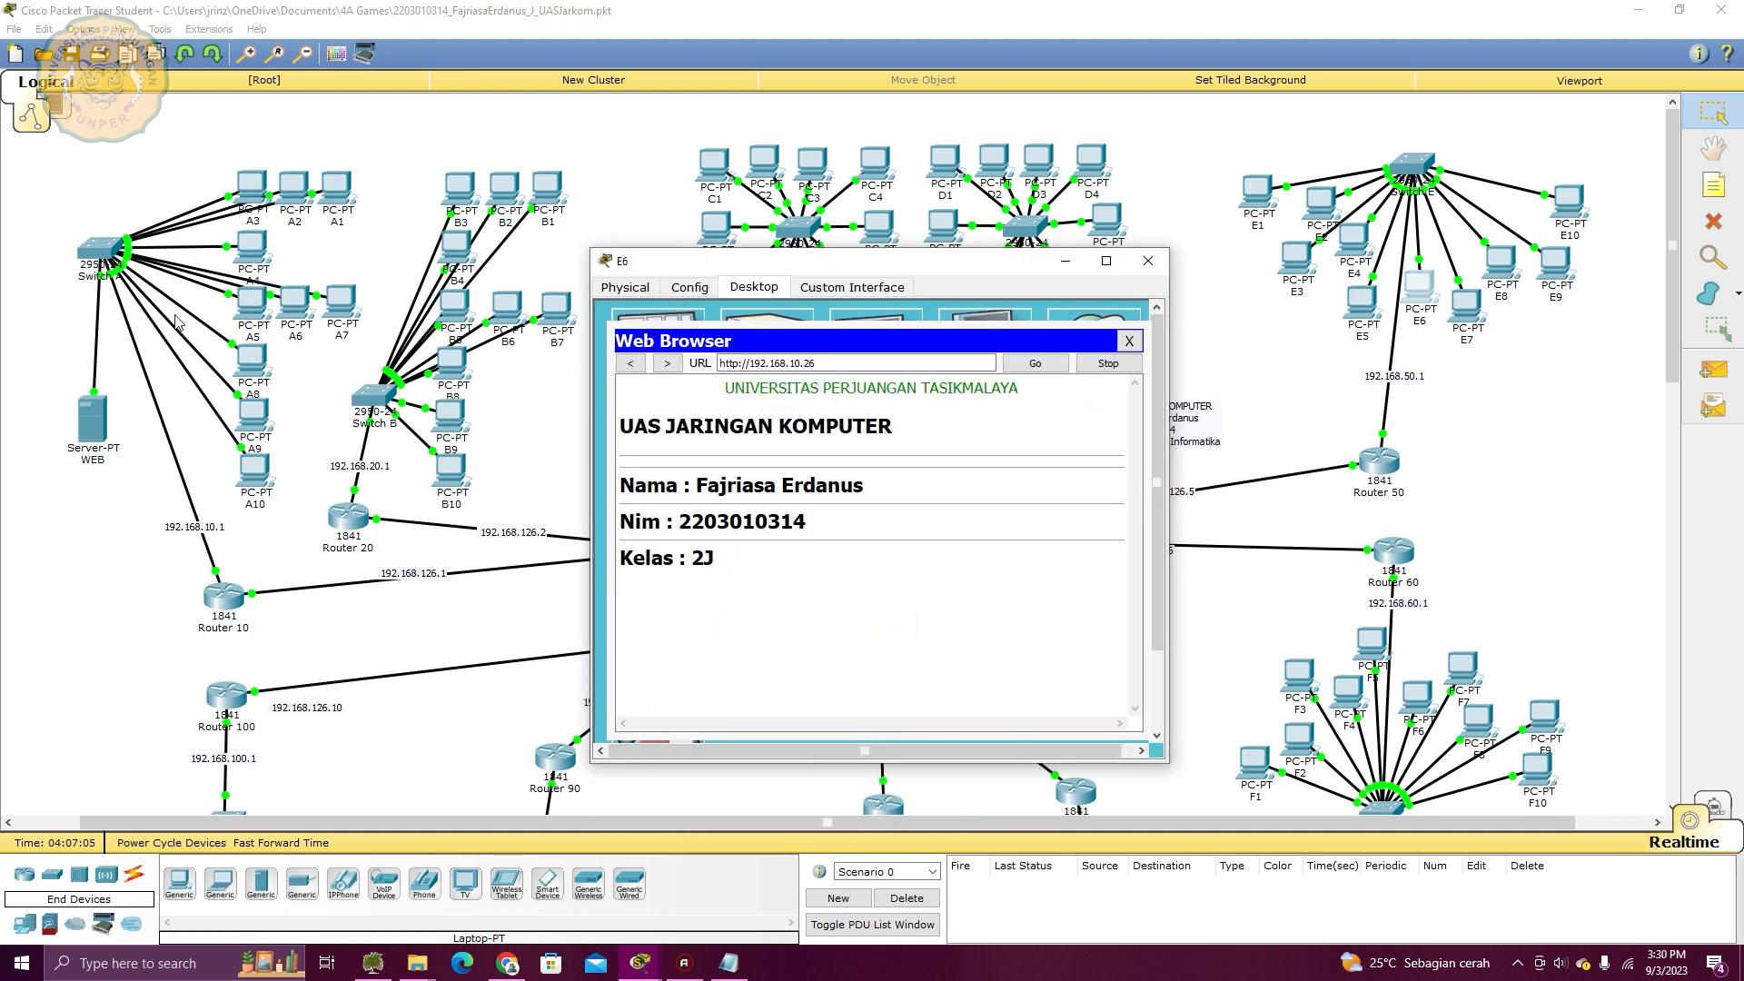
pyautogui.click(1128, 341)
pyautogui.click(1065, 261)
# Test web access from wireless Laptop8 in network J by loading 192.168.10.26 in its Web Browser
pyautogui.scroll(-5, 1067, 351)
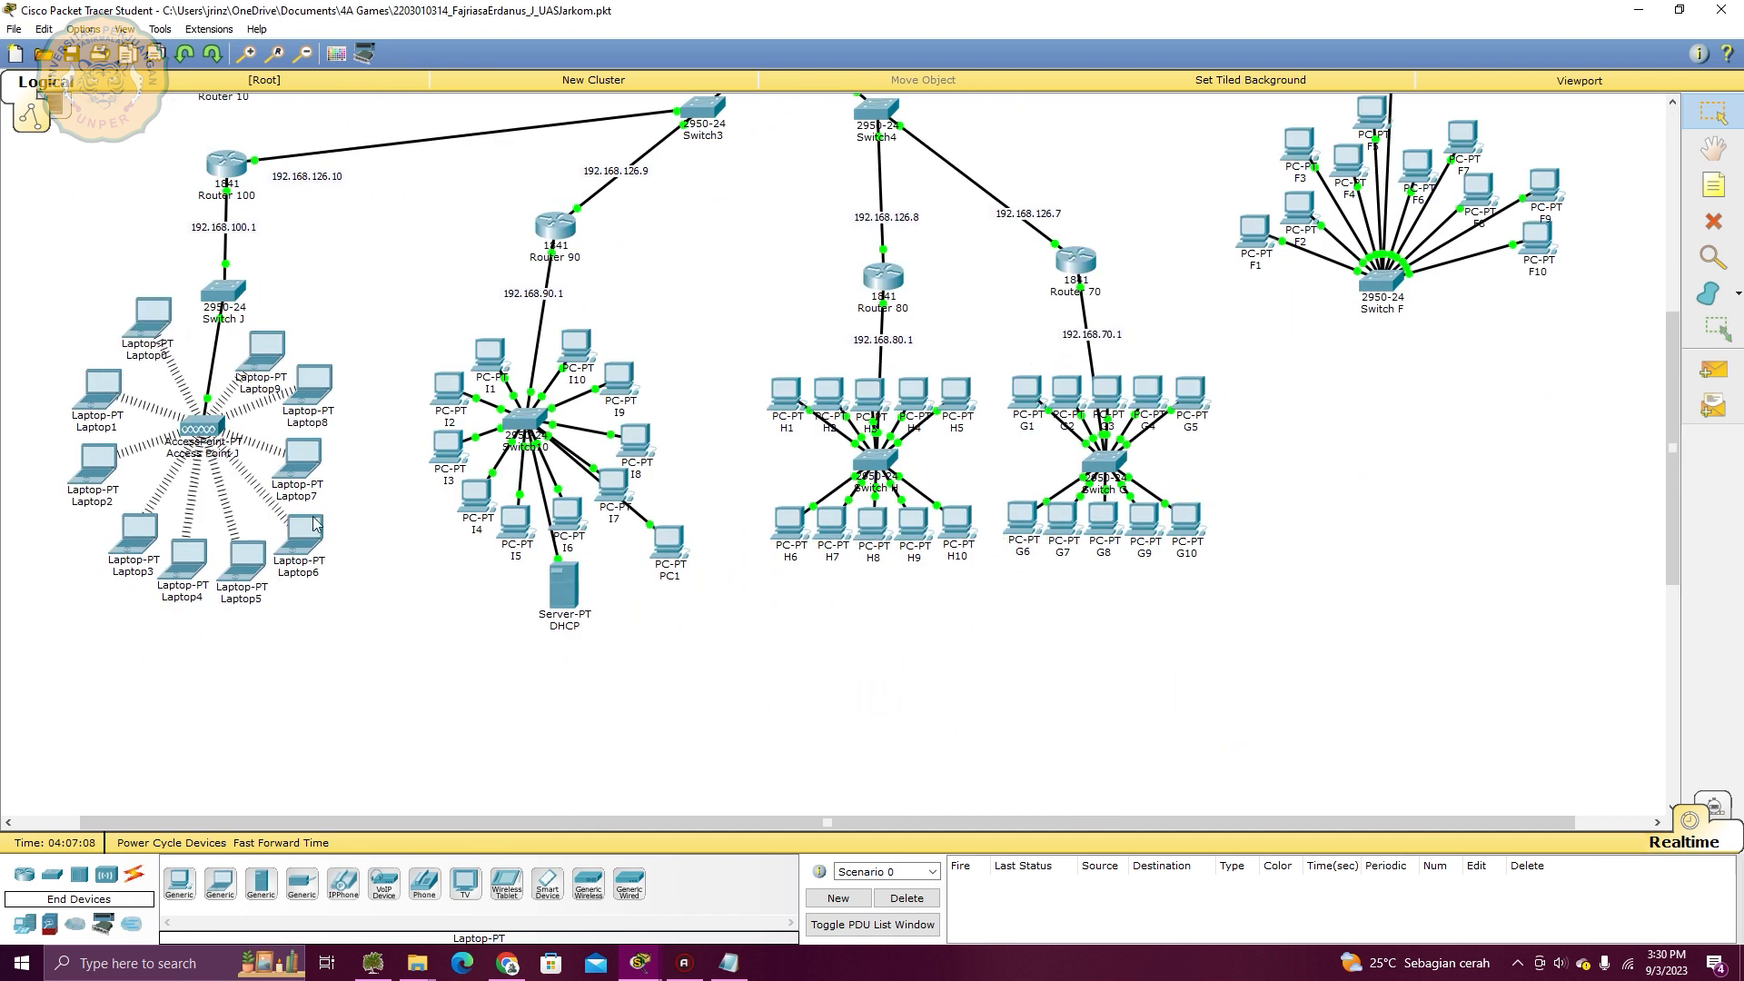
pyautogui.click(309, 383)
pyautogui.click(1100, 350)
pyautogui.click(848, 369)
pyautogui.write('192.168.10.26')
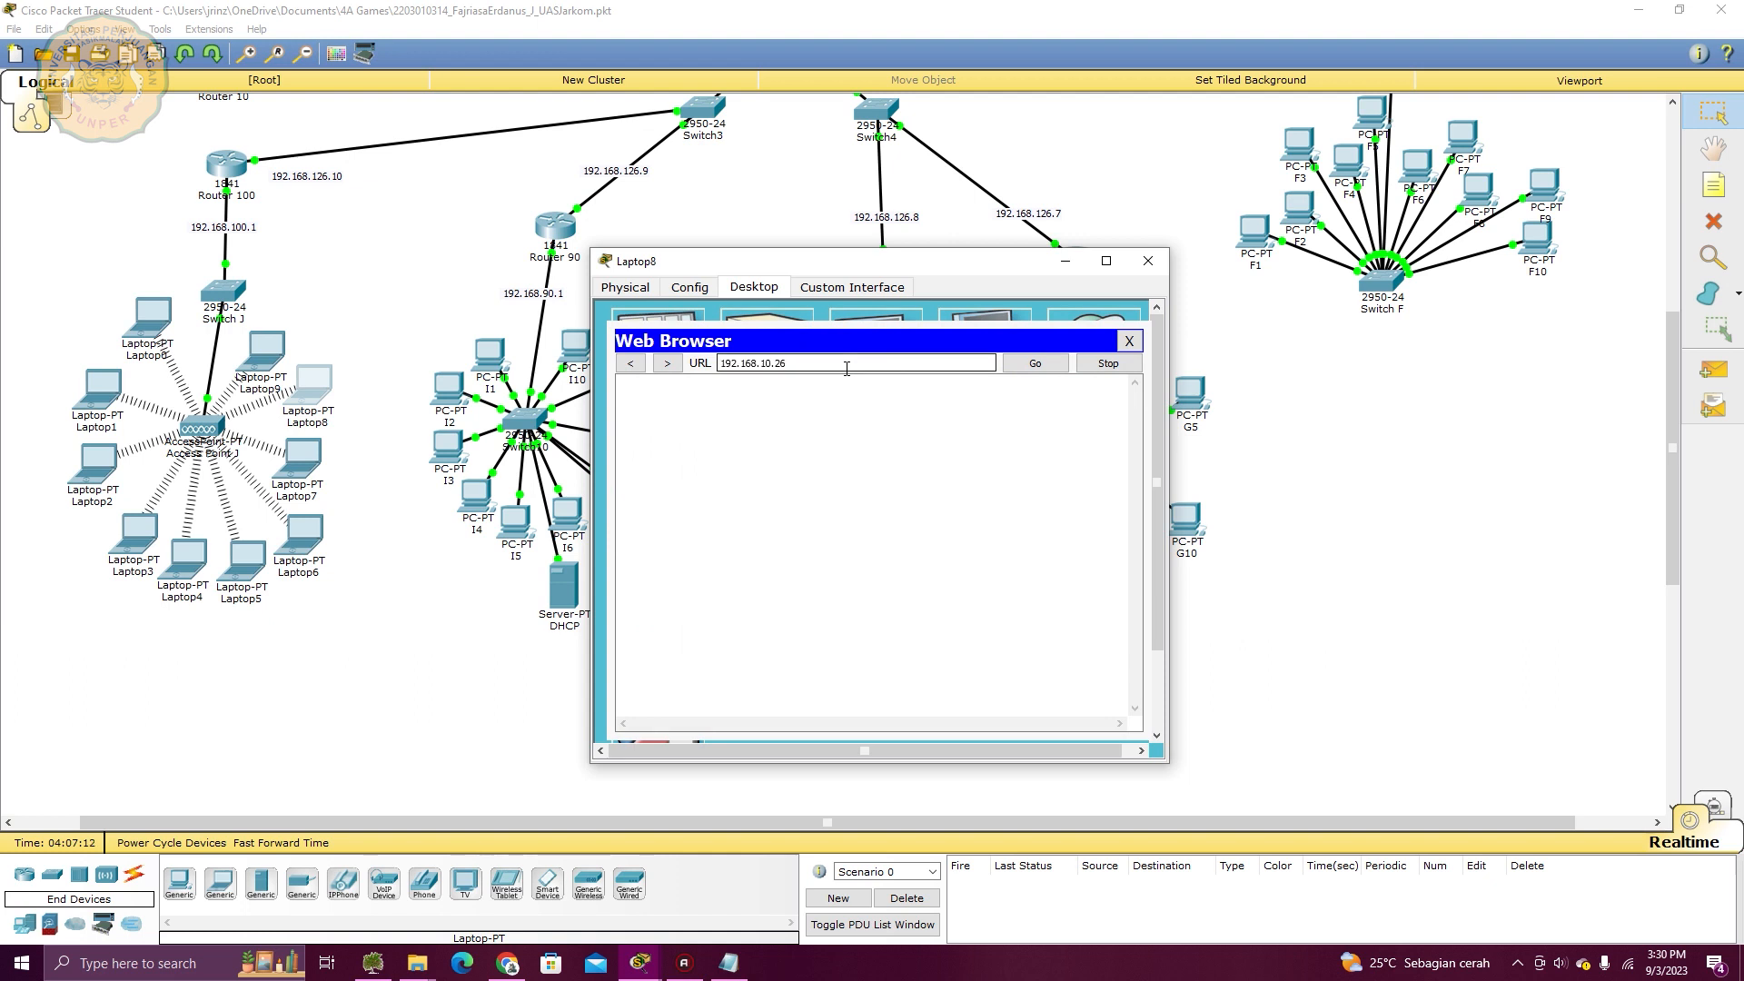
pyautogui.press('Return')
pyautogui.click(1129, 340)
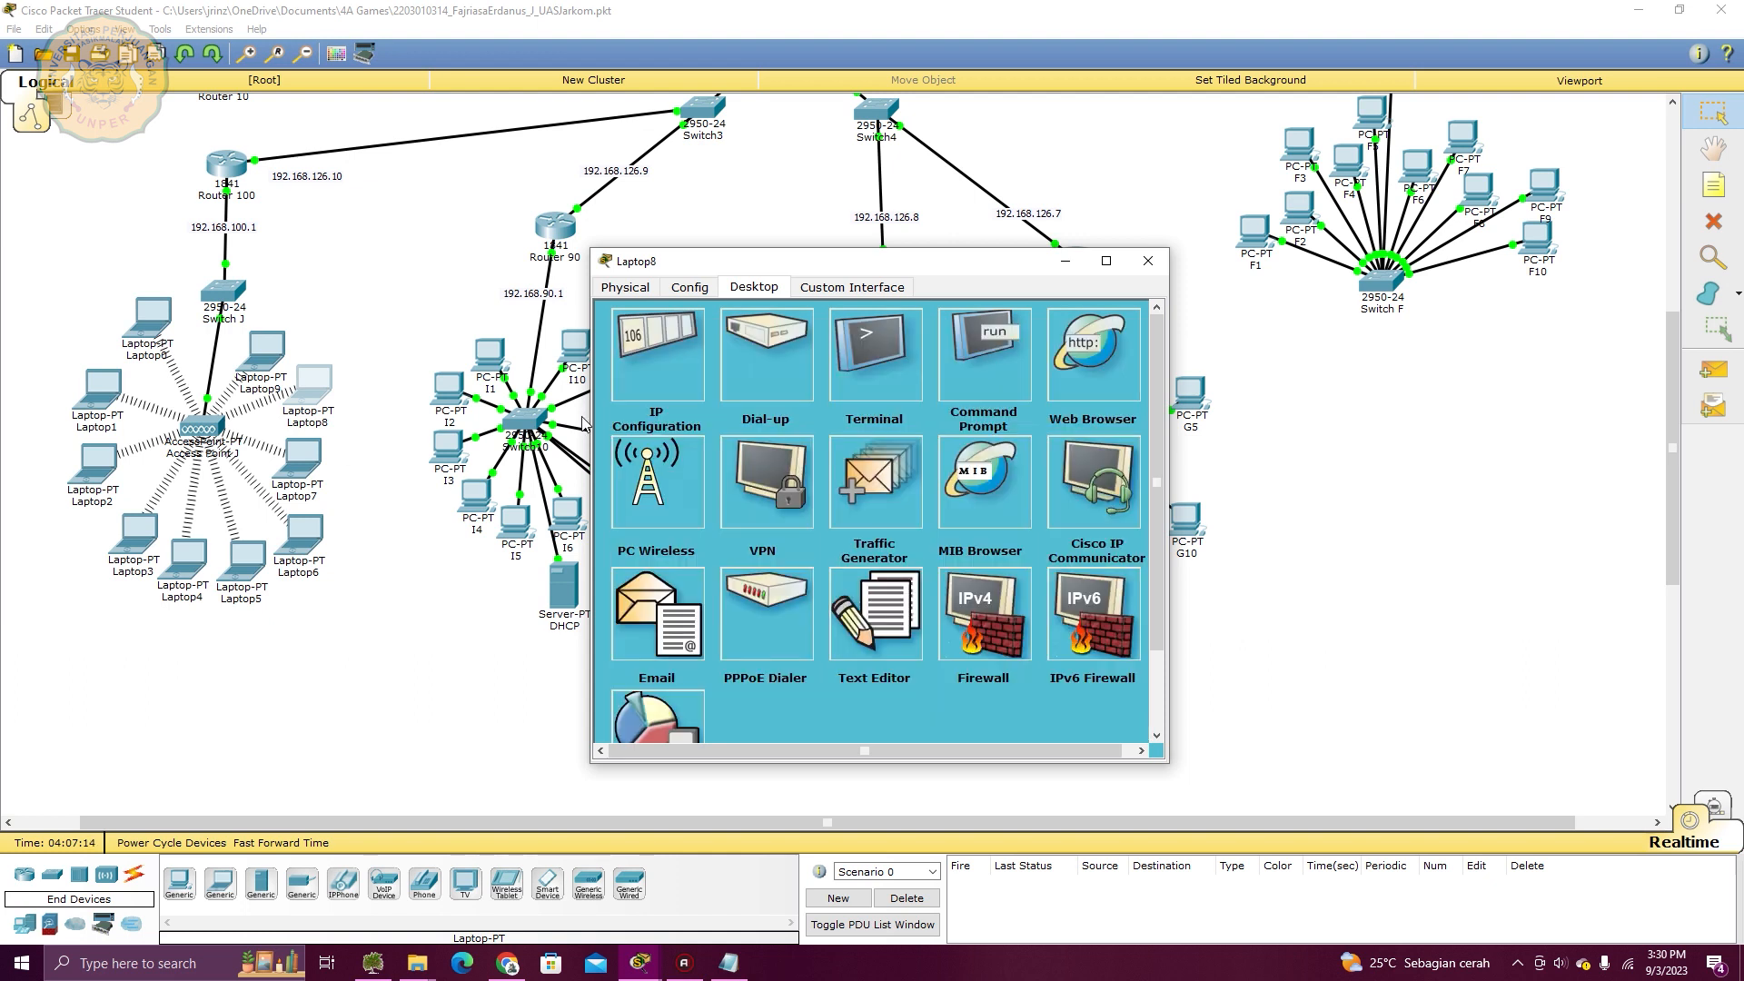
pyautogui.click(1148, 261)
# Test web access from PC I8 in network I by loading 192.168.10.26 in its Web Browser
pyautogui.click(652, 446)
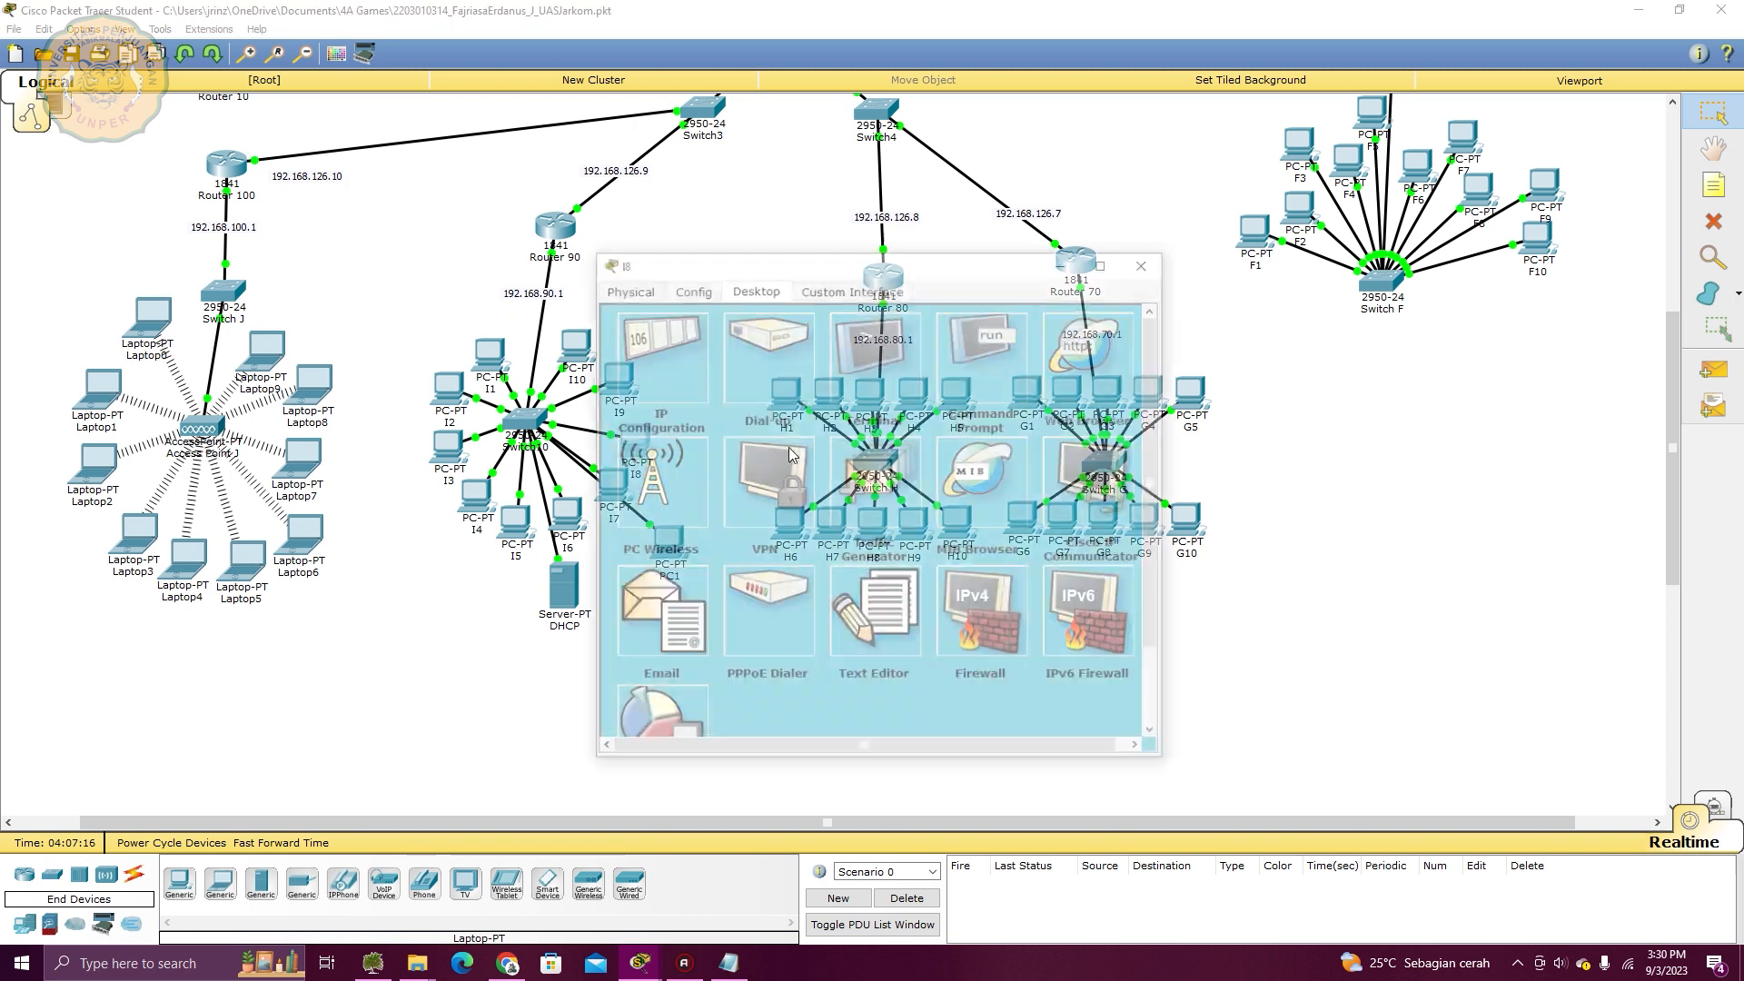
pyautogui.click(1085, 355)
pyautogui.click(875, 362)
pyautogui.write('192.168.10.26')
pyautogui.press('Return')
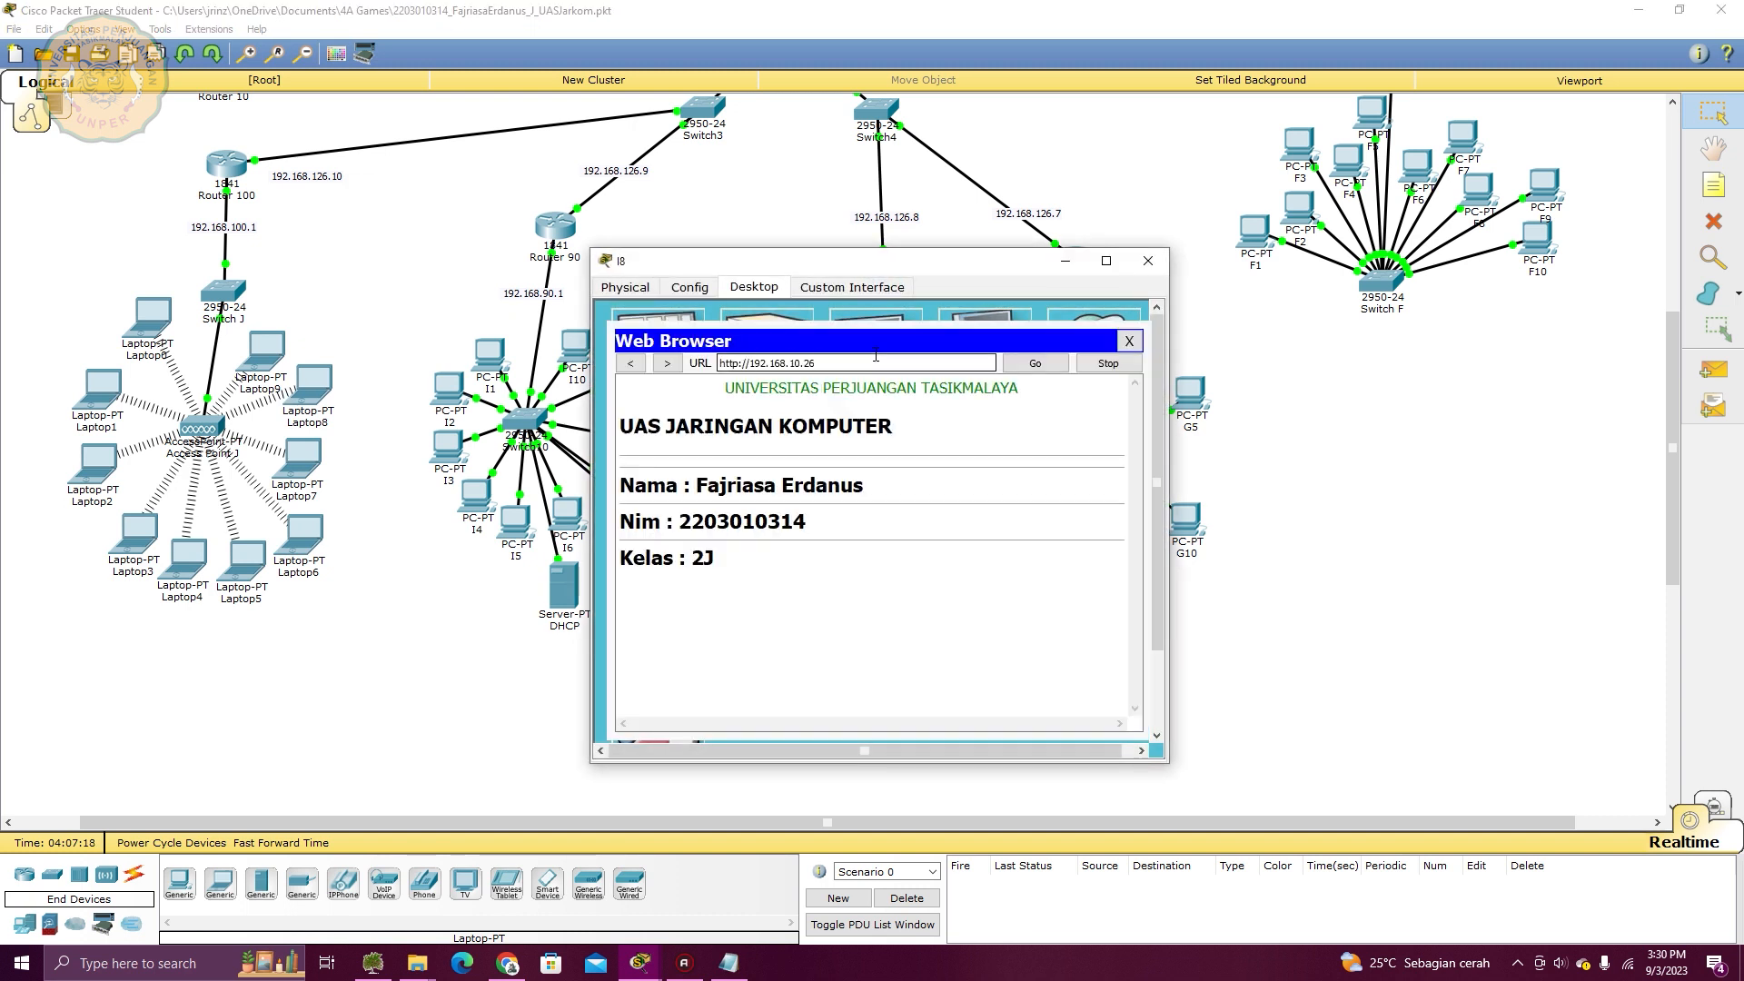
pyautogui.click(1129, 341)
pyautogui.click(1148, 260)
# Test web access from PC H5 in network H by loading 192.168.10.26 in its Web Browser
pyautogui.click(950, 395)
pyautogui.click(1085, 354)
pyautogui.click(866, 363)
pyautogui.write('192.168.10.26')
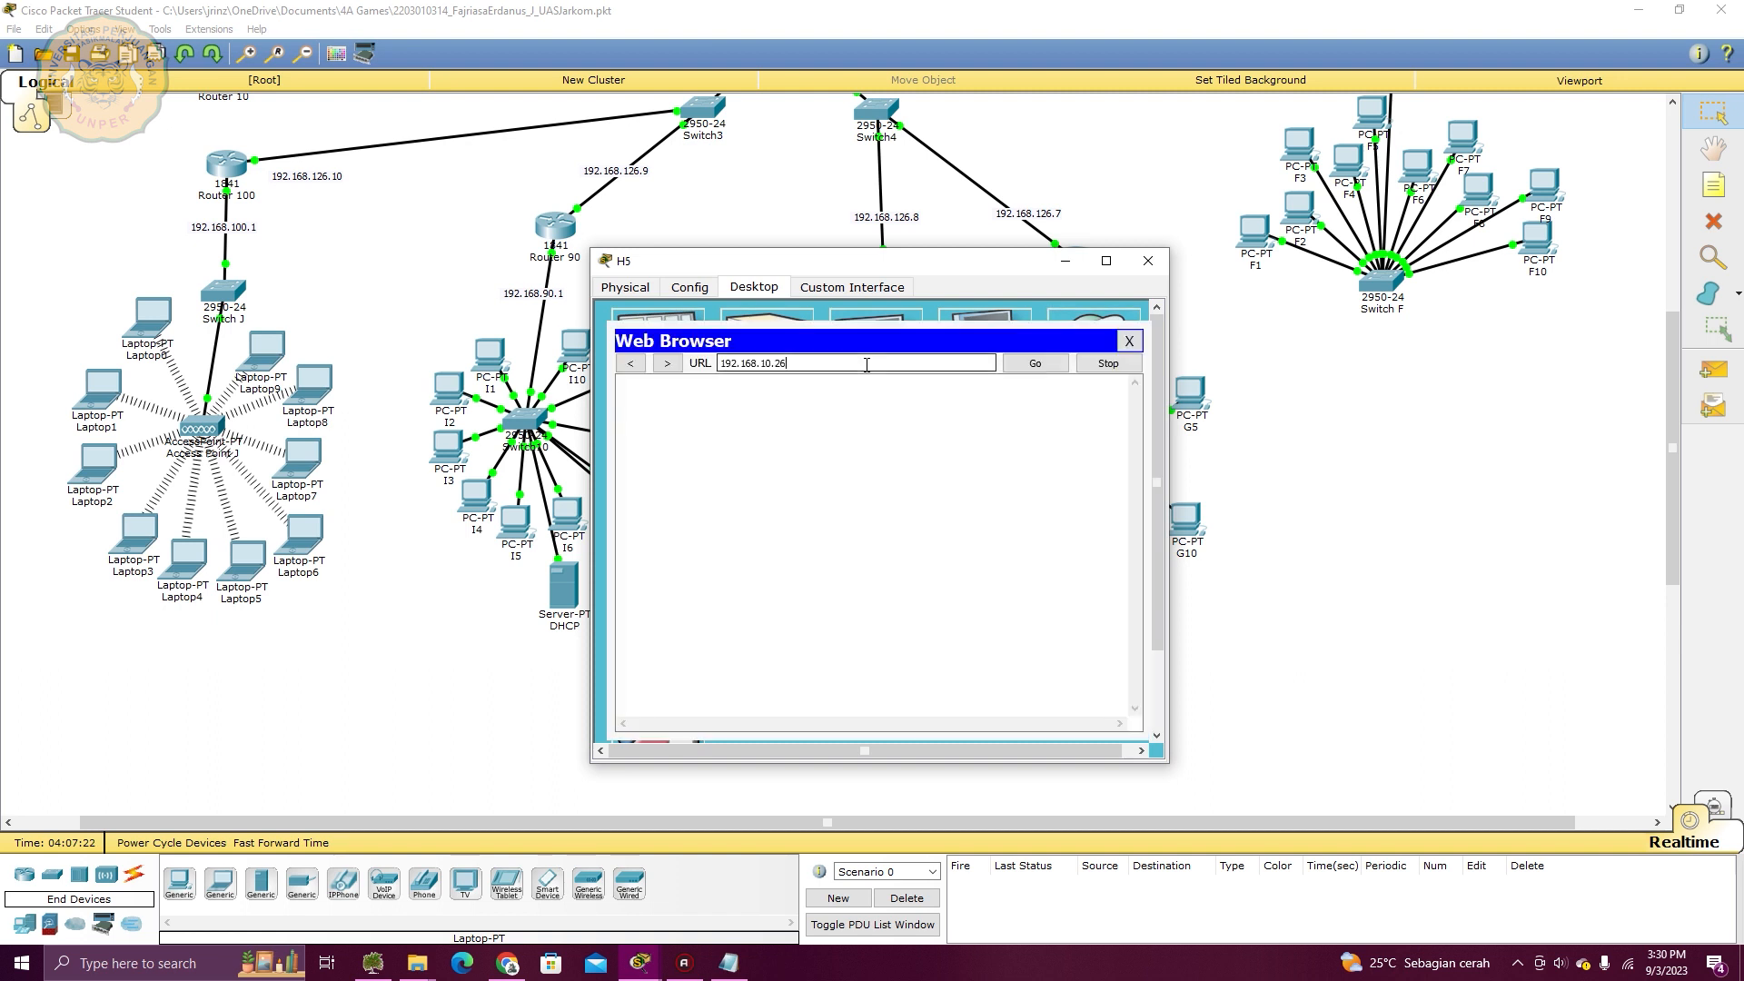
pyautogui.press('Return')
pyautogui.click(1129, 340)
pyautogui.click(1148, 261)
# Test web access from PC G5 in network G by loading 192.168.10.26 in its Web Browser
pyautogui.click(1197, 389)
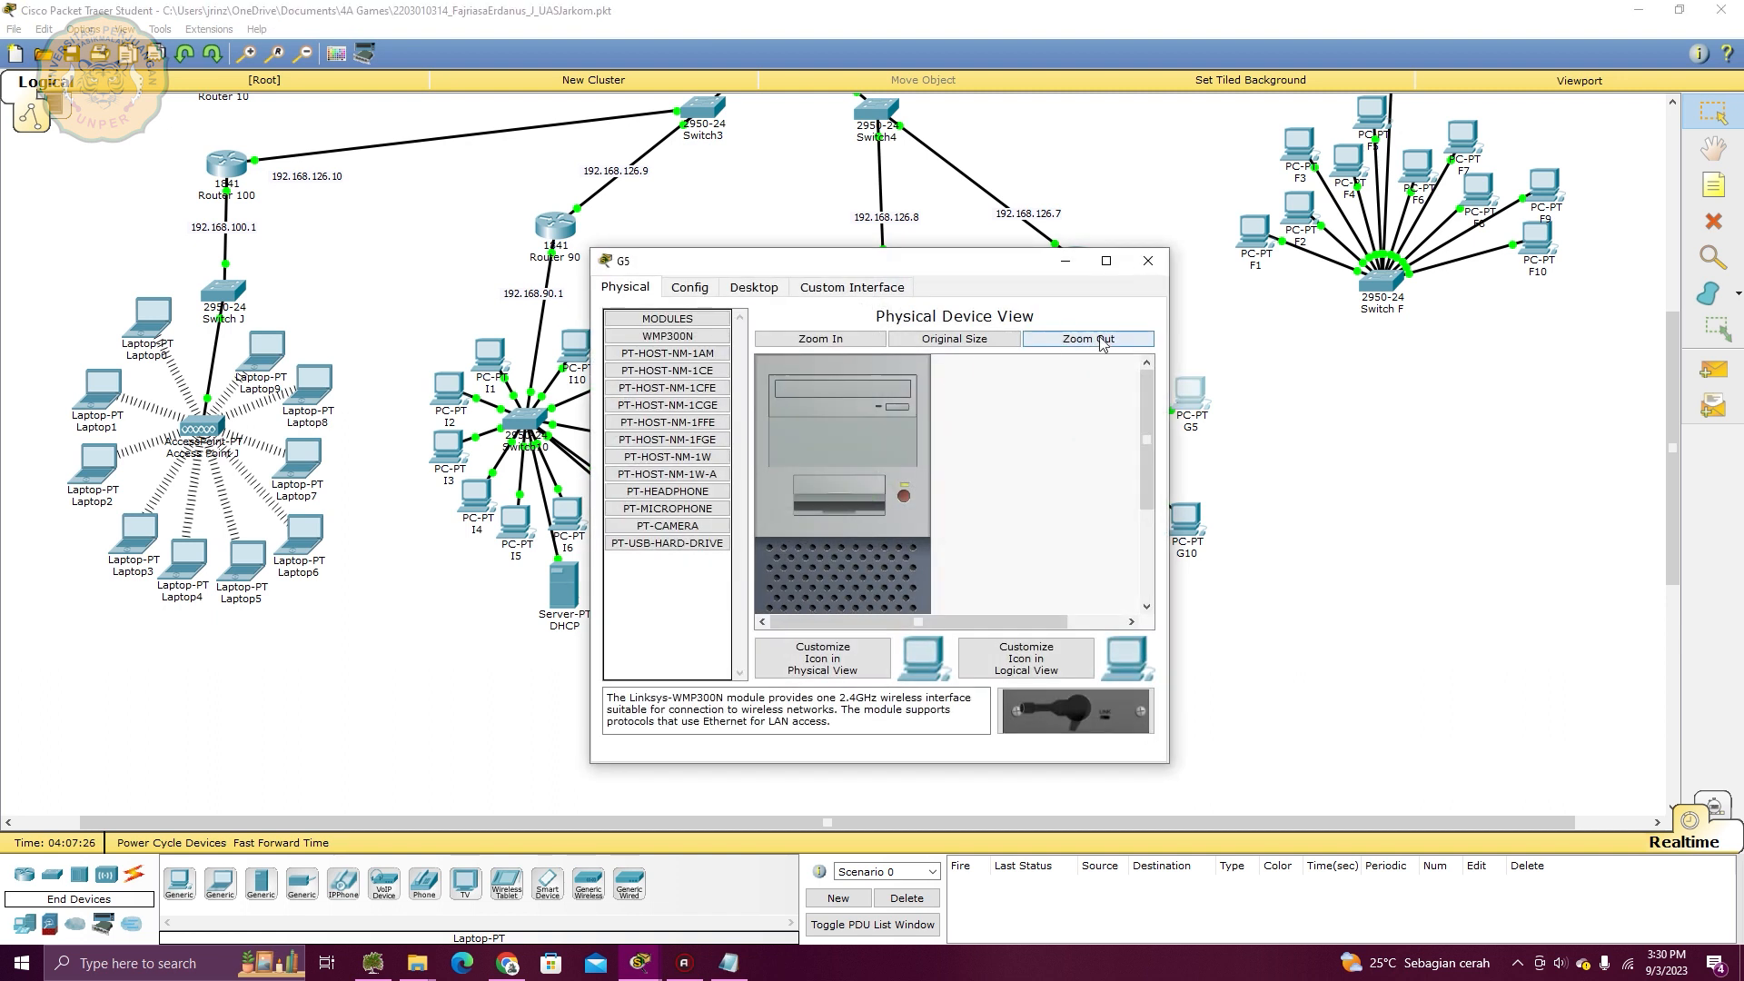
pyautogui.click(754, 286)
pyautogui.click(1092, 354)
pyautogui.click(923, 364)
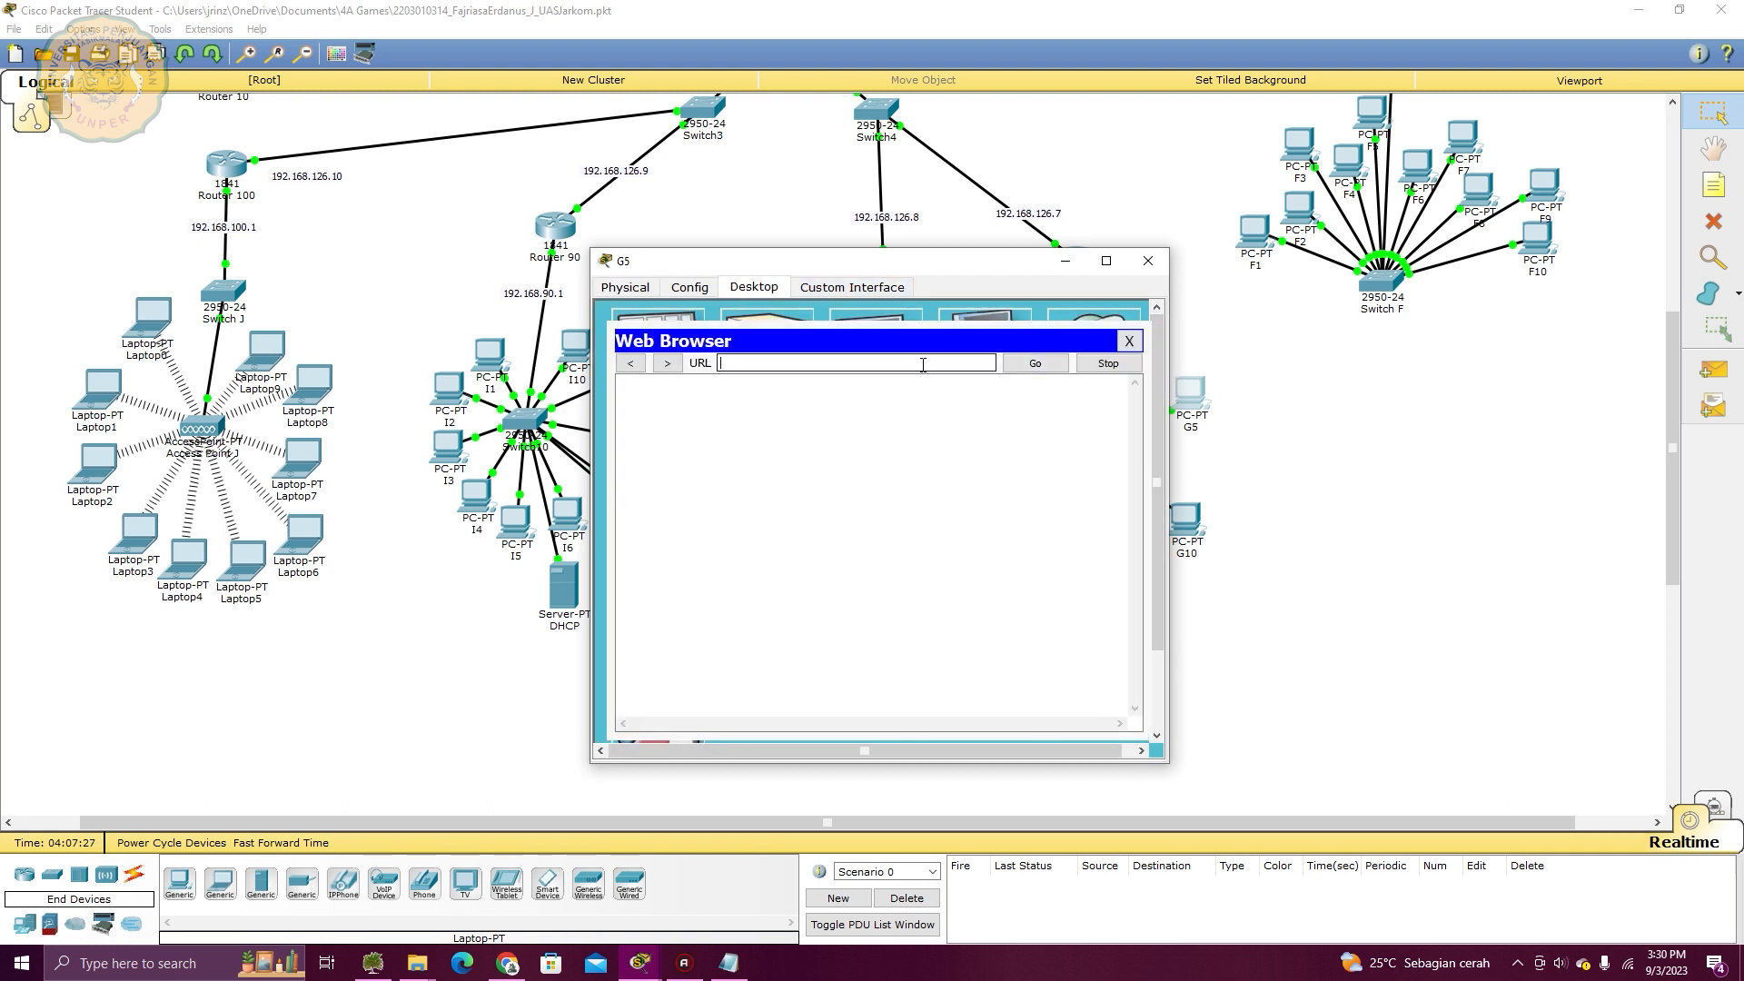
pyautogui.write('192.168.10.26')
pyautogui.press('Return')
pyautogui.click(1128, 340)
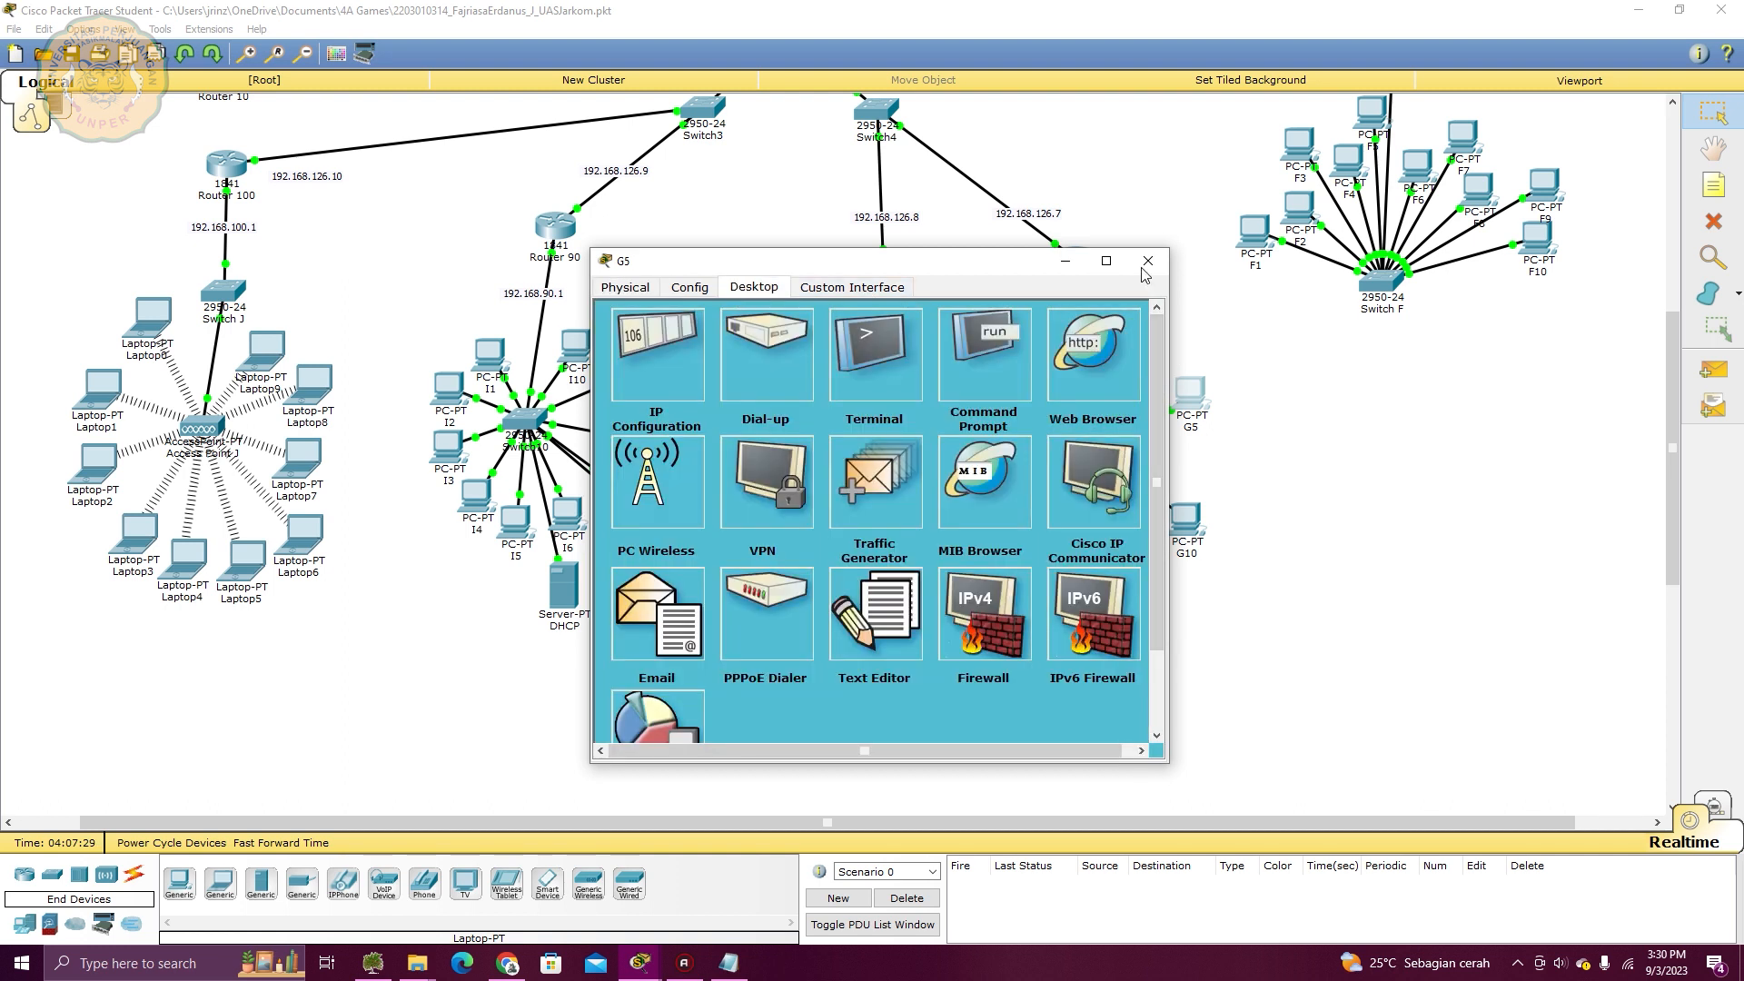
pyautogui.click(1148, 261)
# Test web access from PC F3 in network F by loading 192.168.10.26 in its Web Browser
pyautogui.scroll(3, 1305, 469)
pyautogui.click(1302, 361)
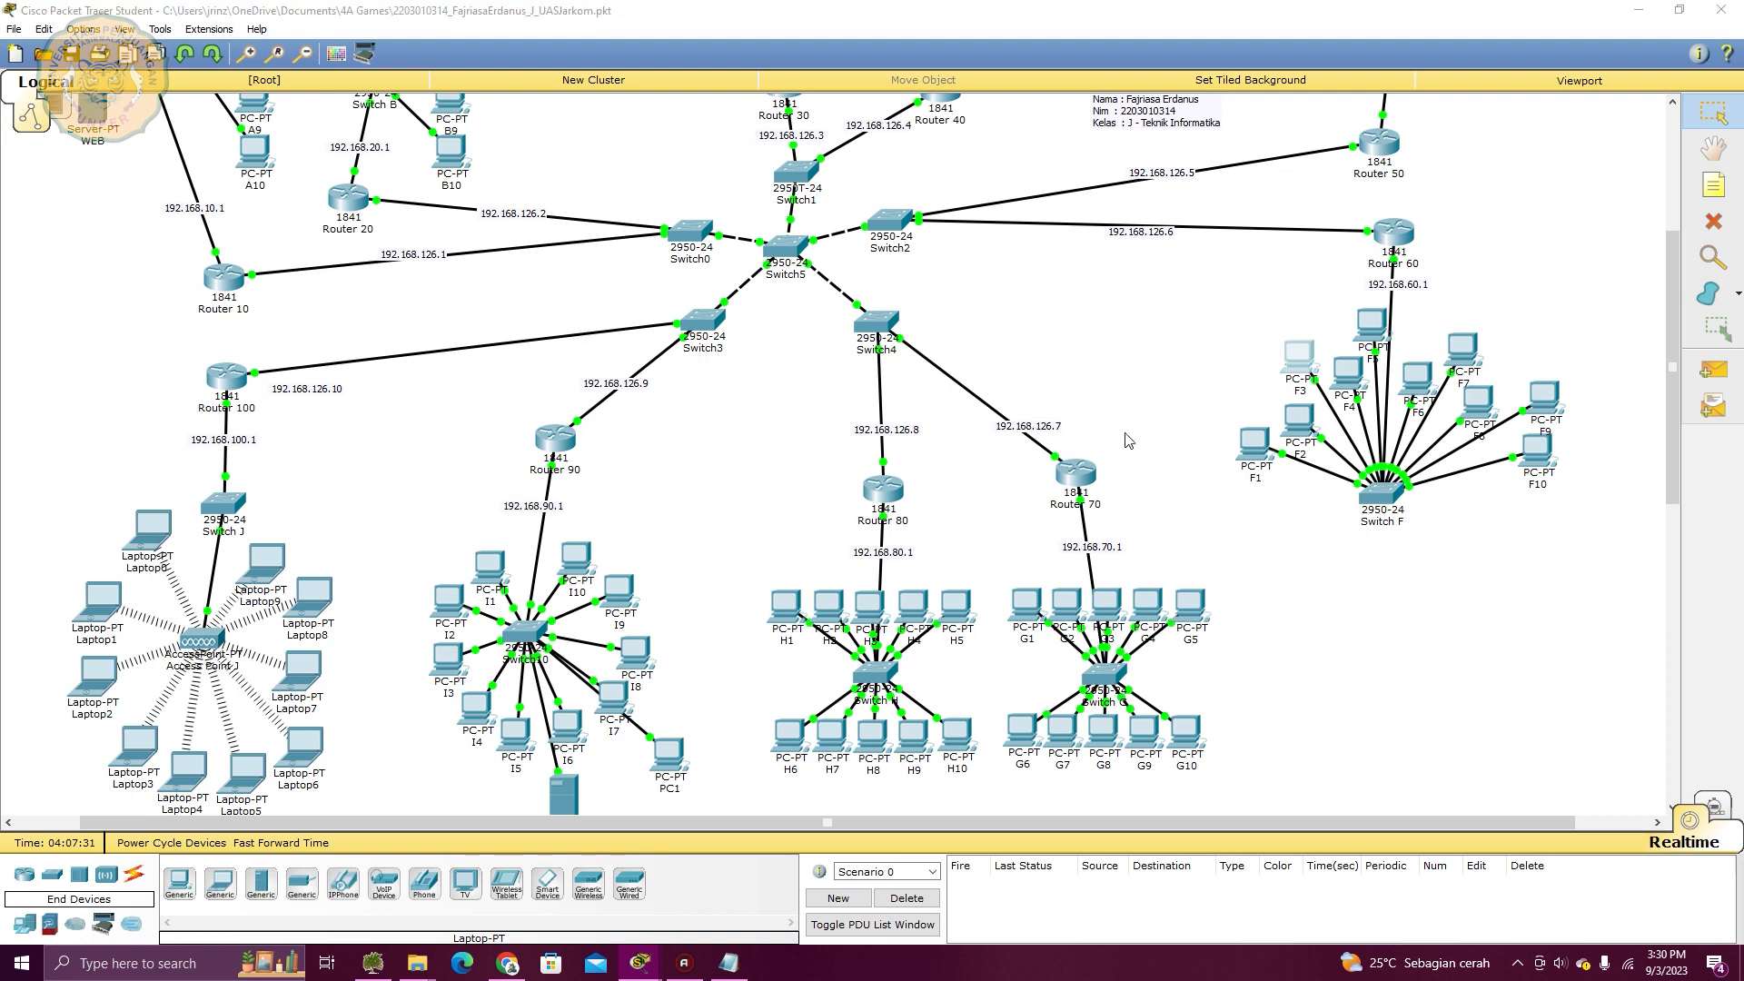
pyautogui.click(753, 286)
pyautogui.click(1059, 334)
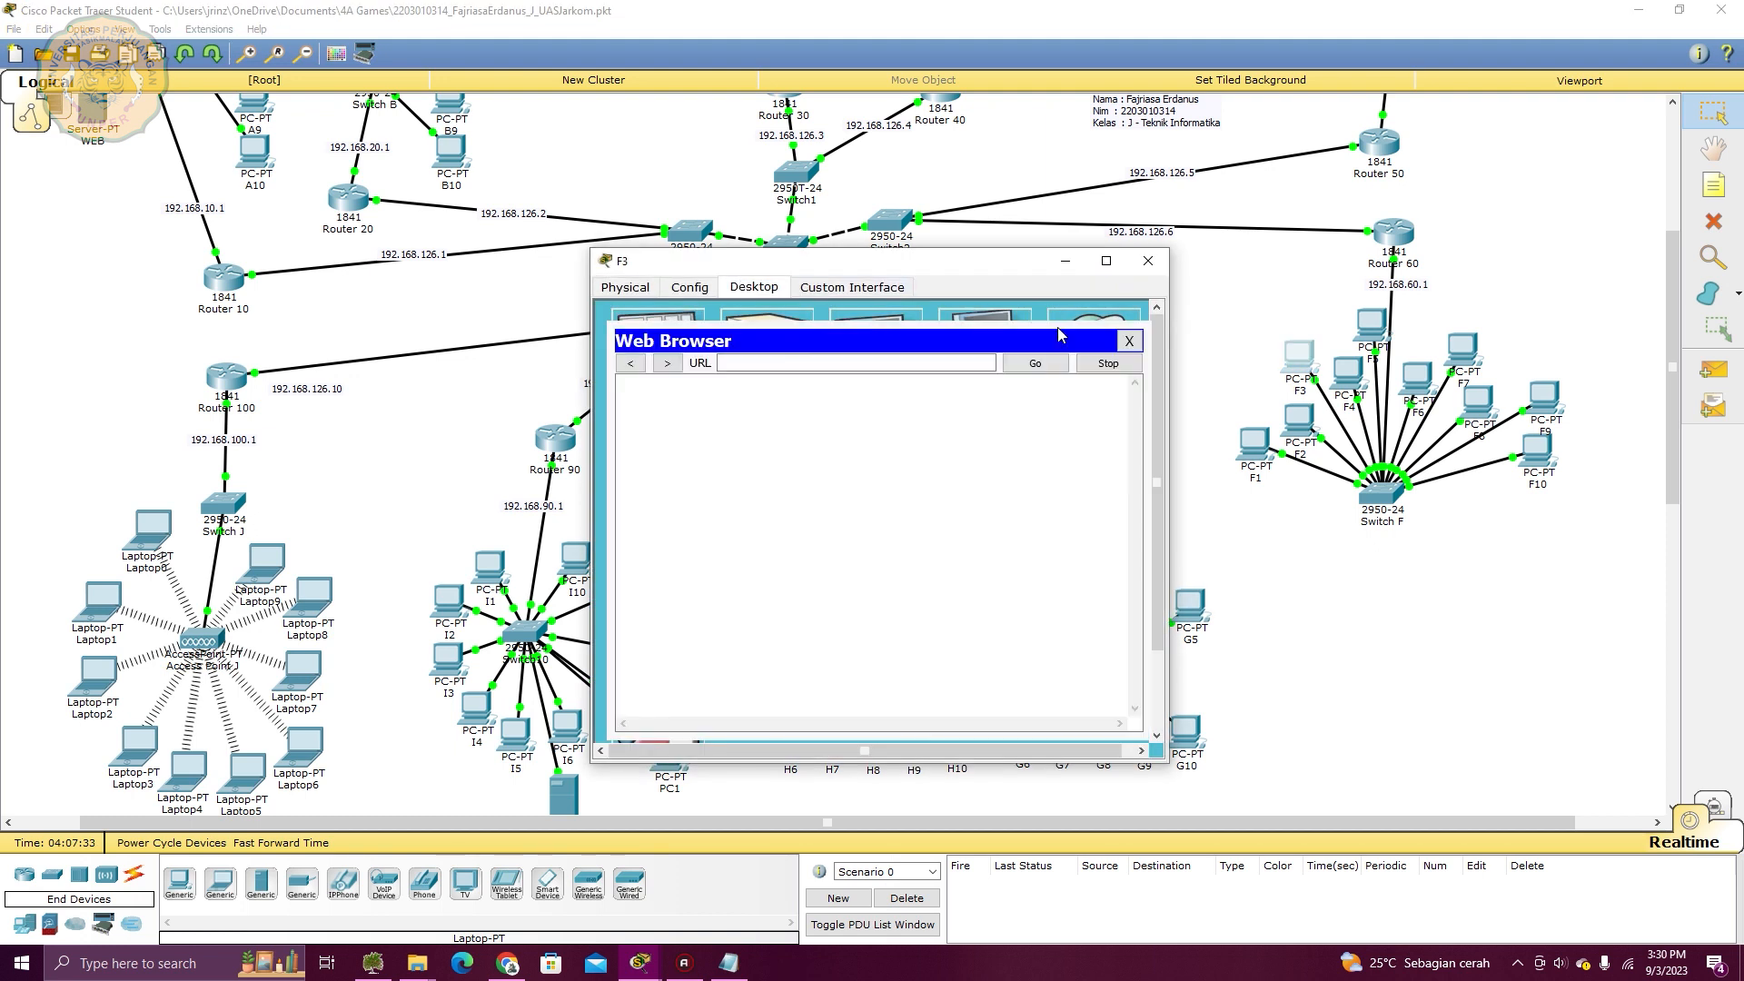
pyautogui.click(942, 364)
pyautogui.write('192.168.10.30')
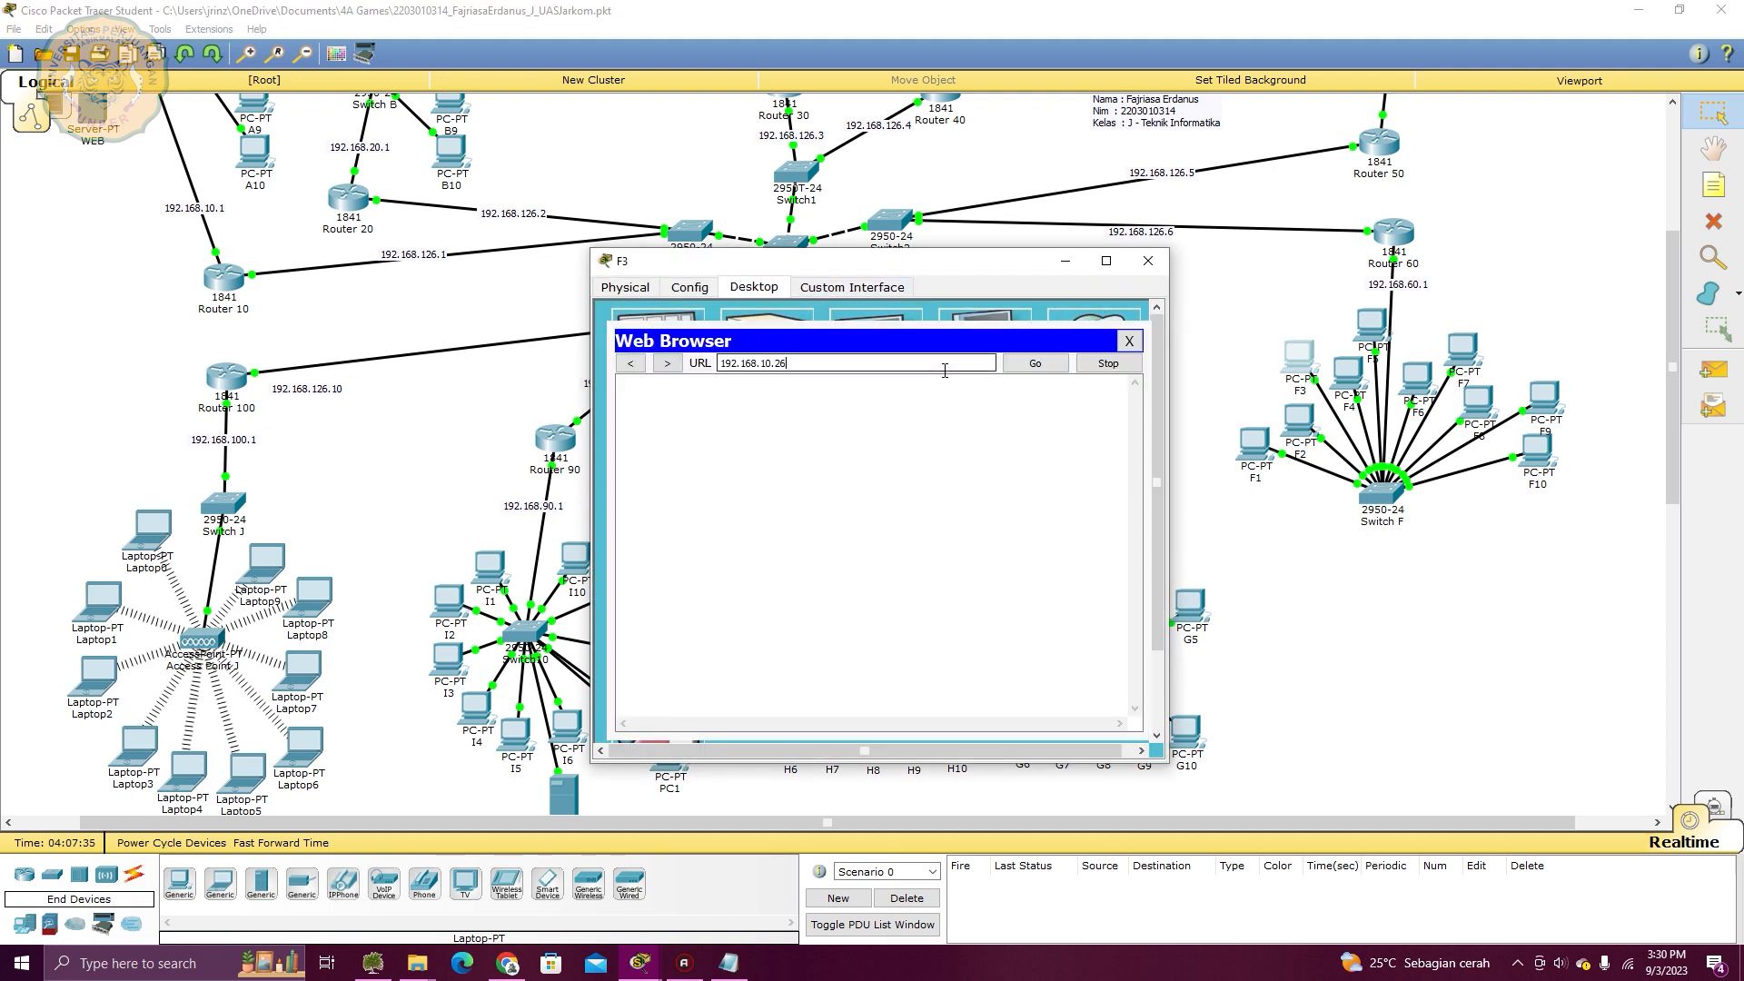
pyautogui.press('Return')
pyautogui.click(1131, 341)
pyautogui.click(1147, 260)
pyautogui.scroll(5, 1448, 279)
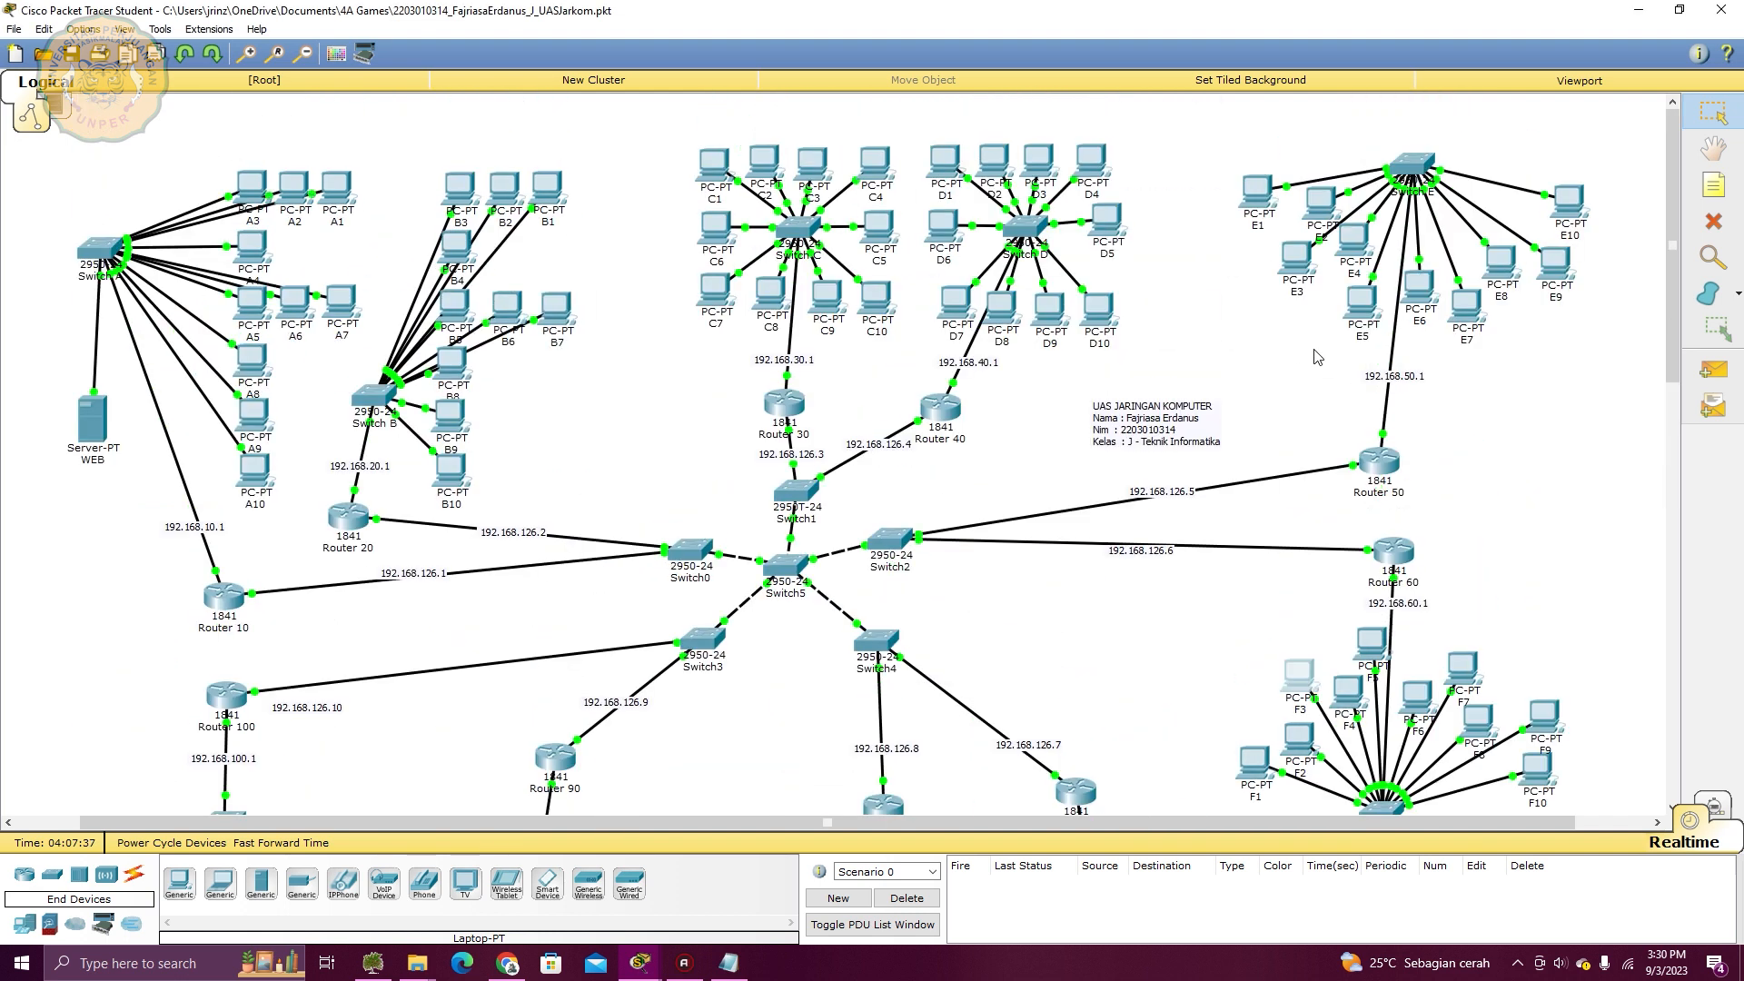
pyautogui.click(1094, 313)
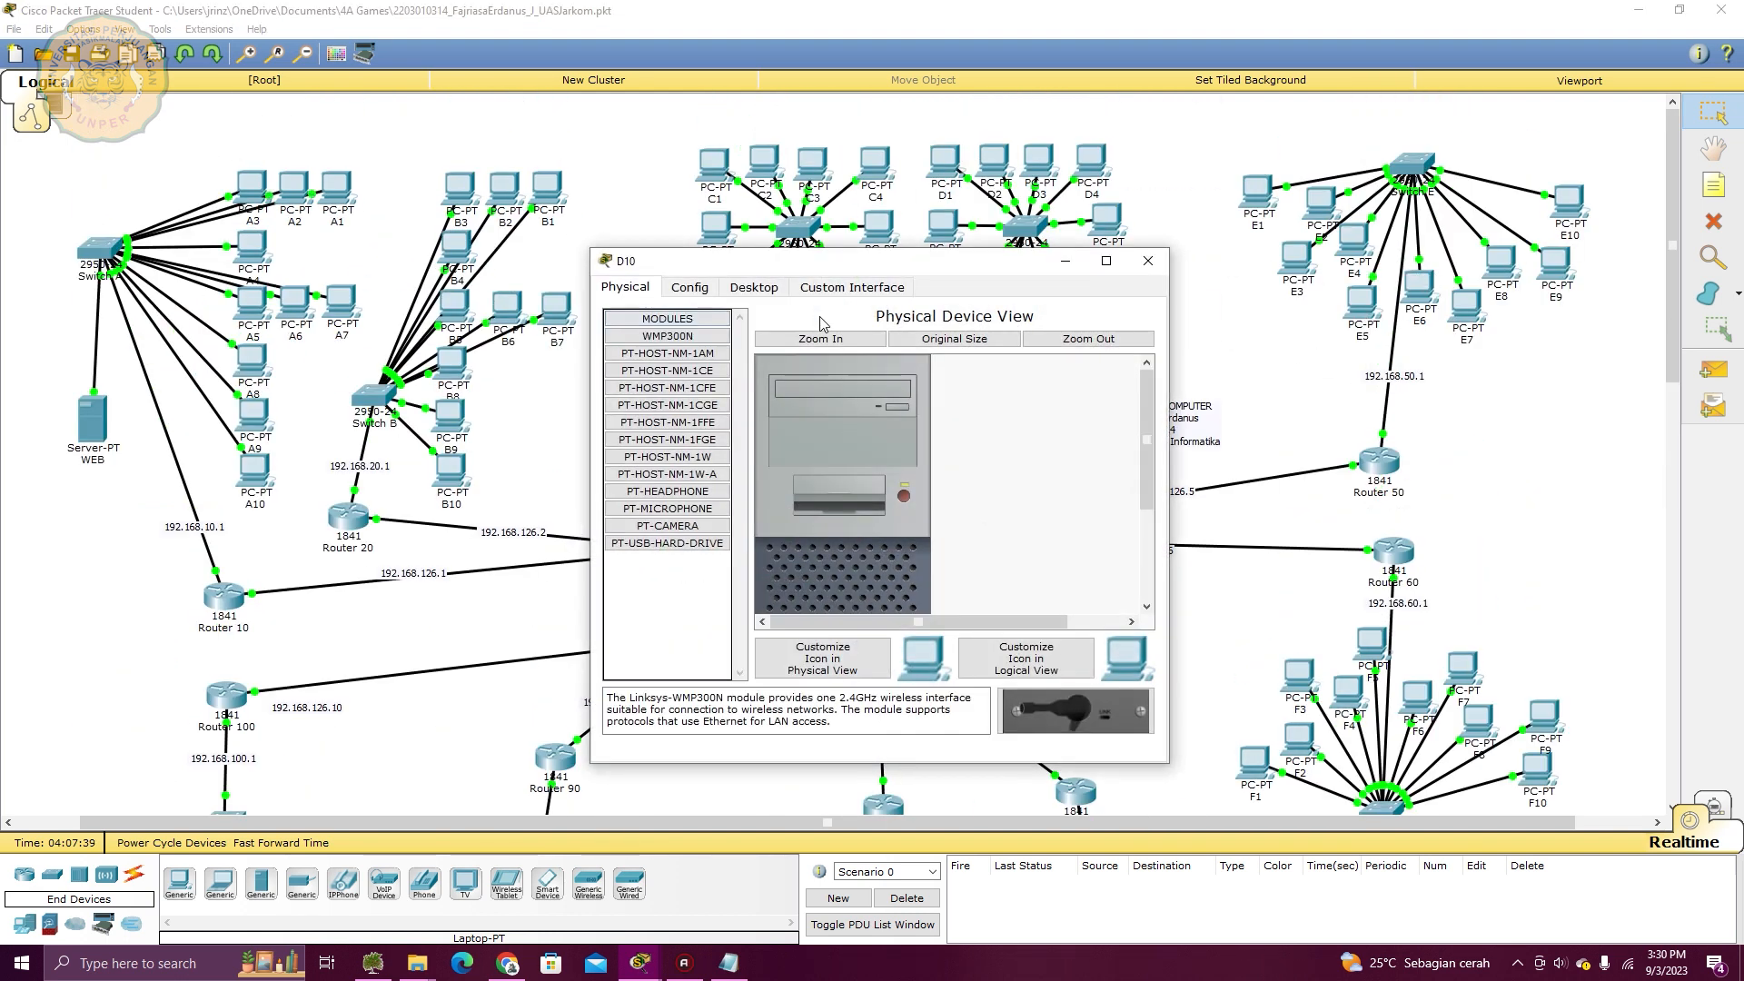
pyautogui.click(754, 287)
pyautogui.click(1049, 356)
pyautogui.write('http://192.168.10.26')
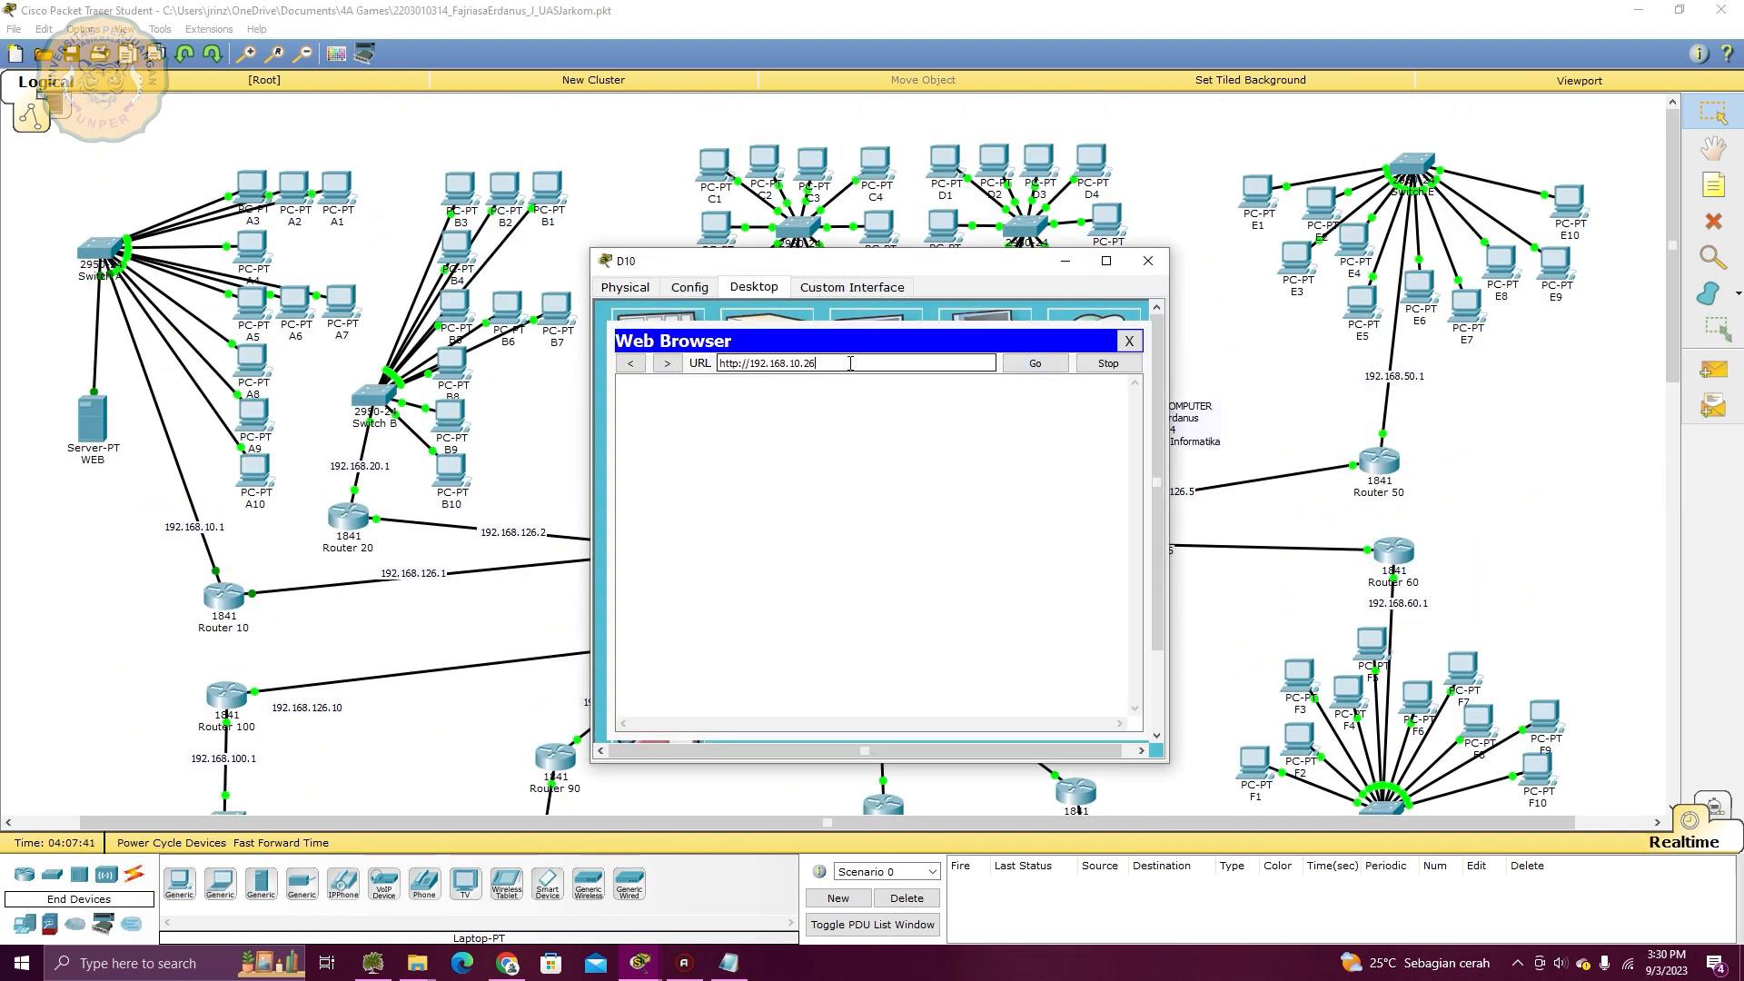
pyautogui.press('Return')
pyautogui.click(1129, 340)
pyautogui.click(1148, 260)
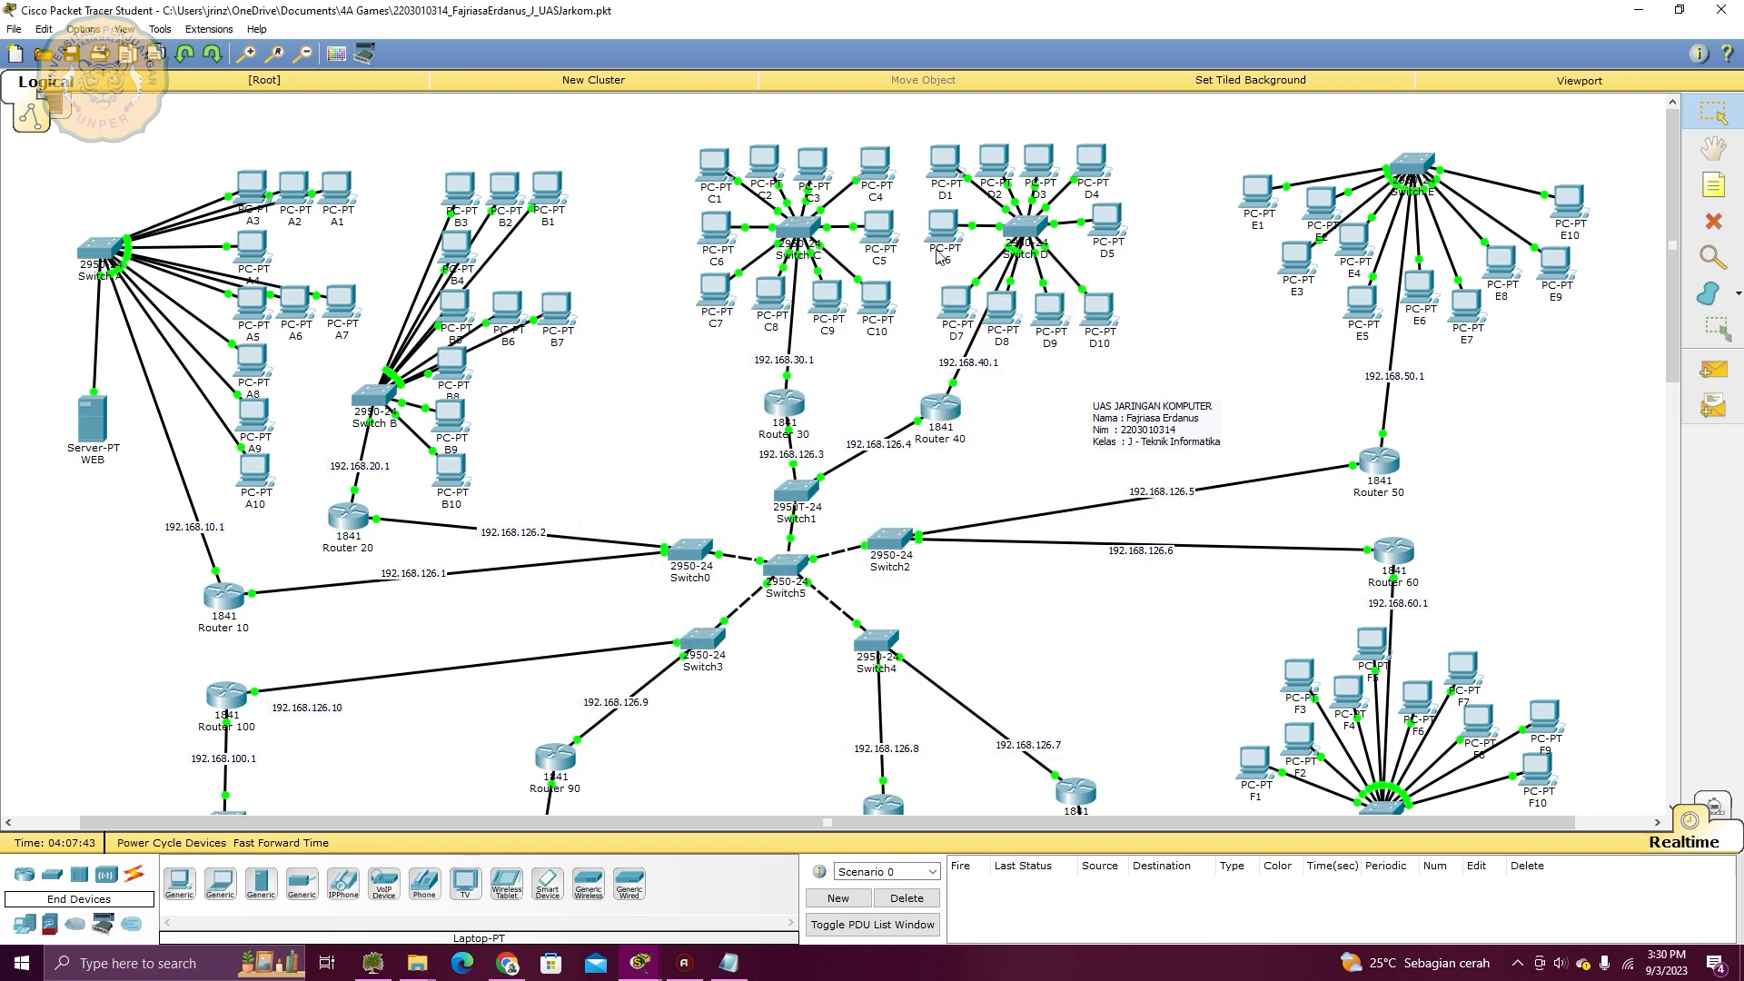
# Test web access from PC C5 in network C by loading 192.168.10.26 in its Web Browser
pyautogui.click(877, 225)
pyautogui.click(754, 287)
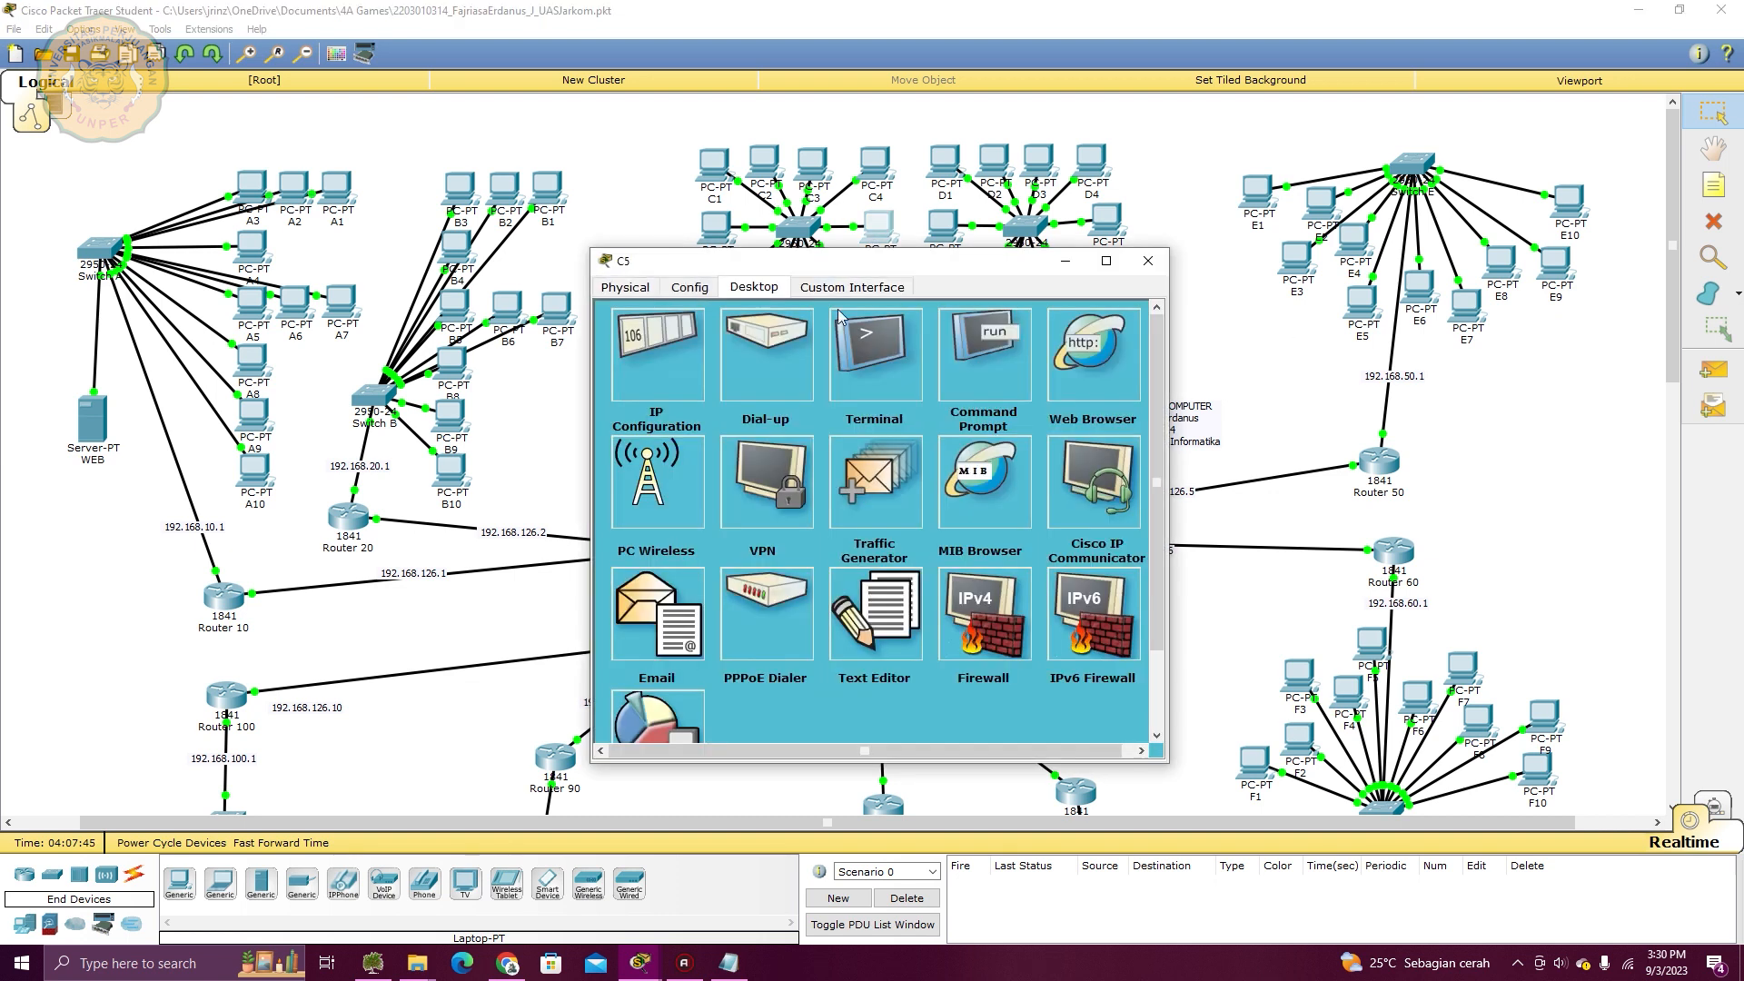
pyautogui.click(1053, 363)
pyautogui.write('192.168.10.26')
pyautogui.press('Return')
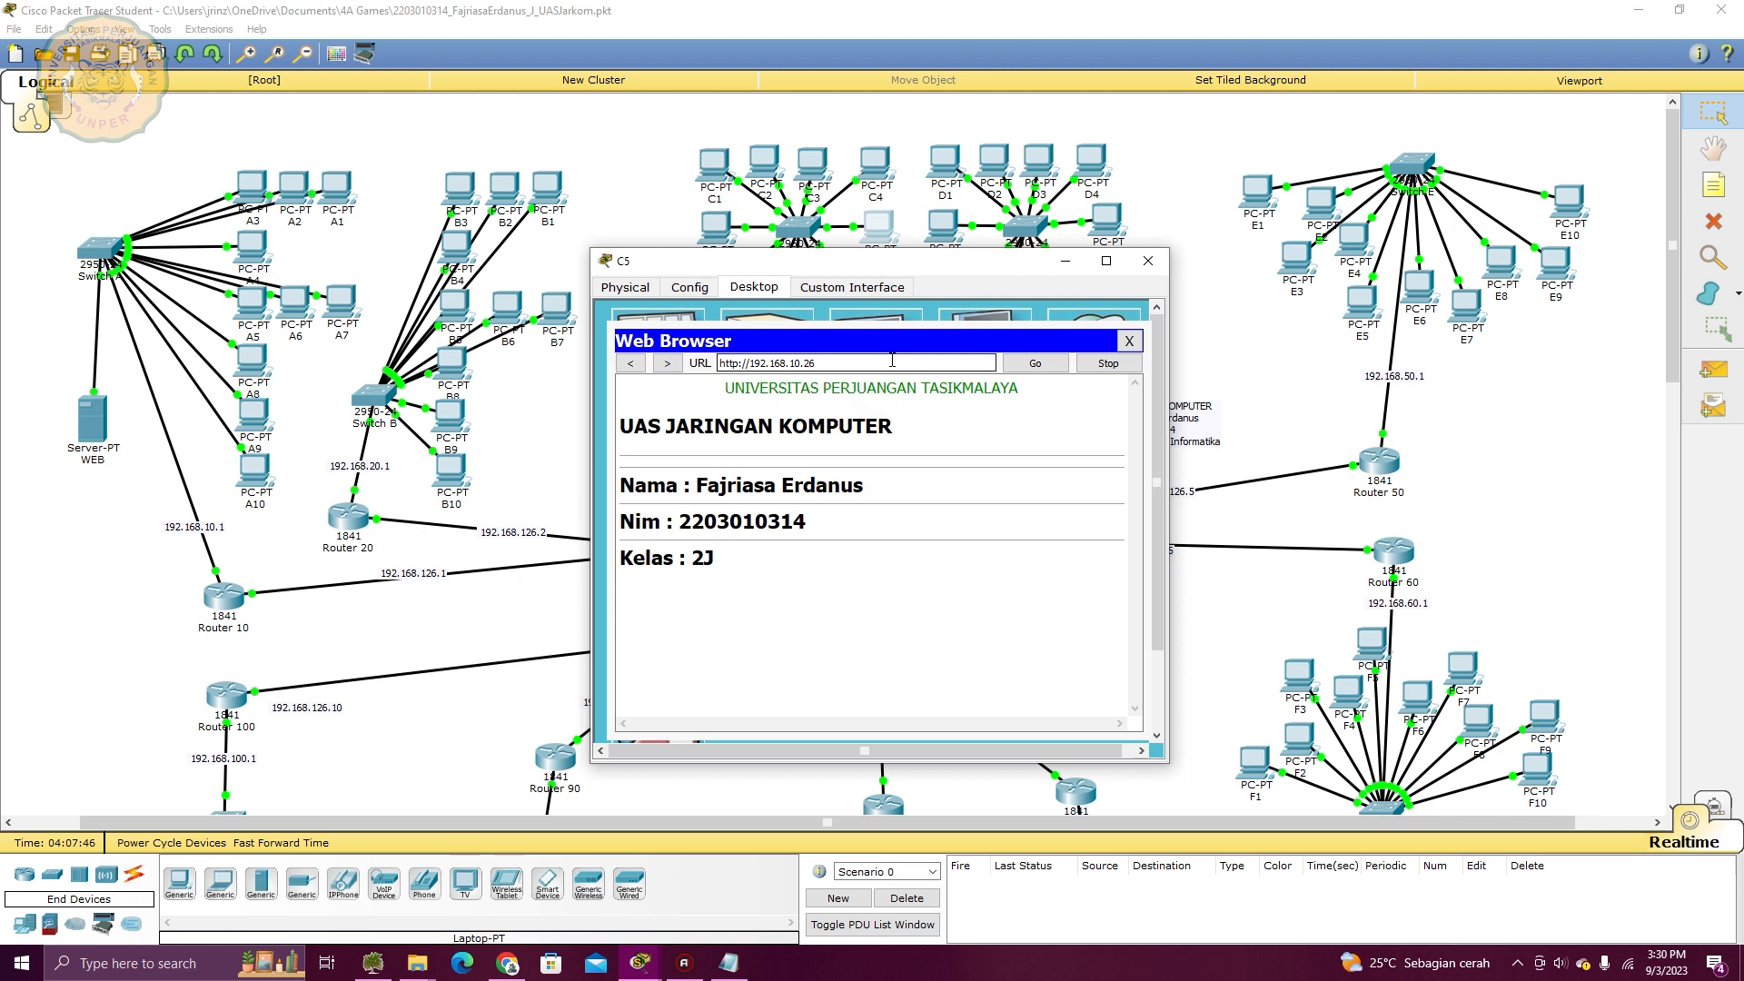
pyautogui.click(1128, 341)
pyautogui.click(1148, 261)
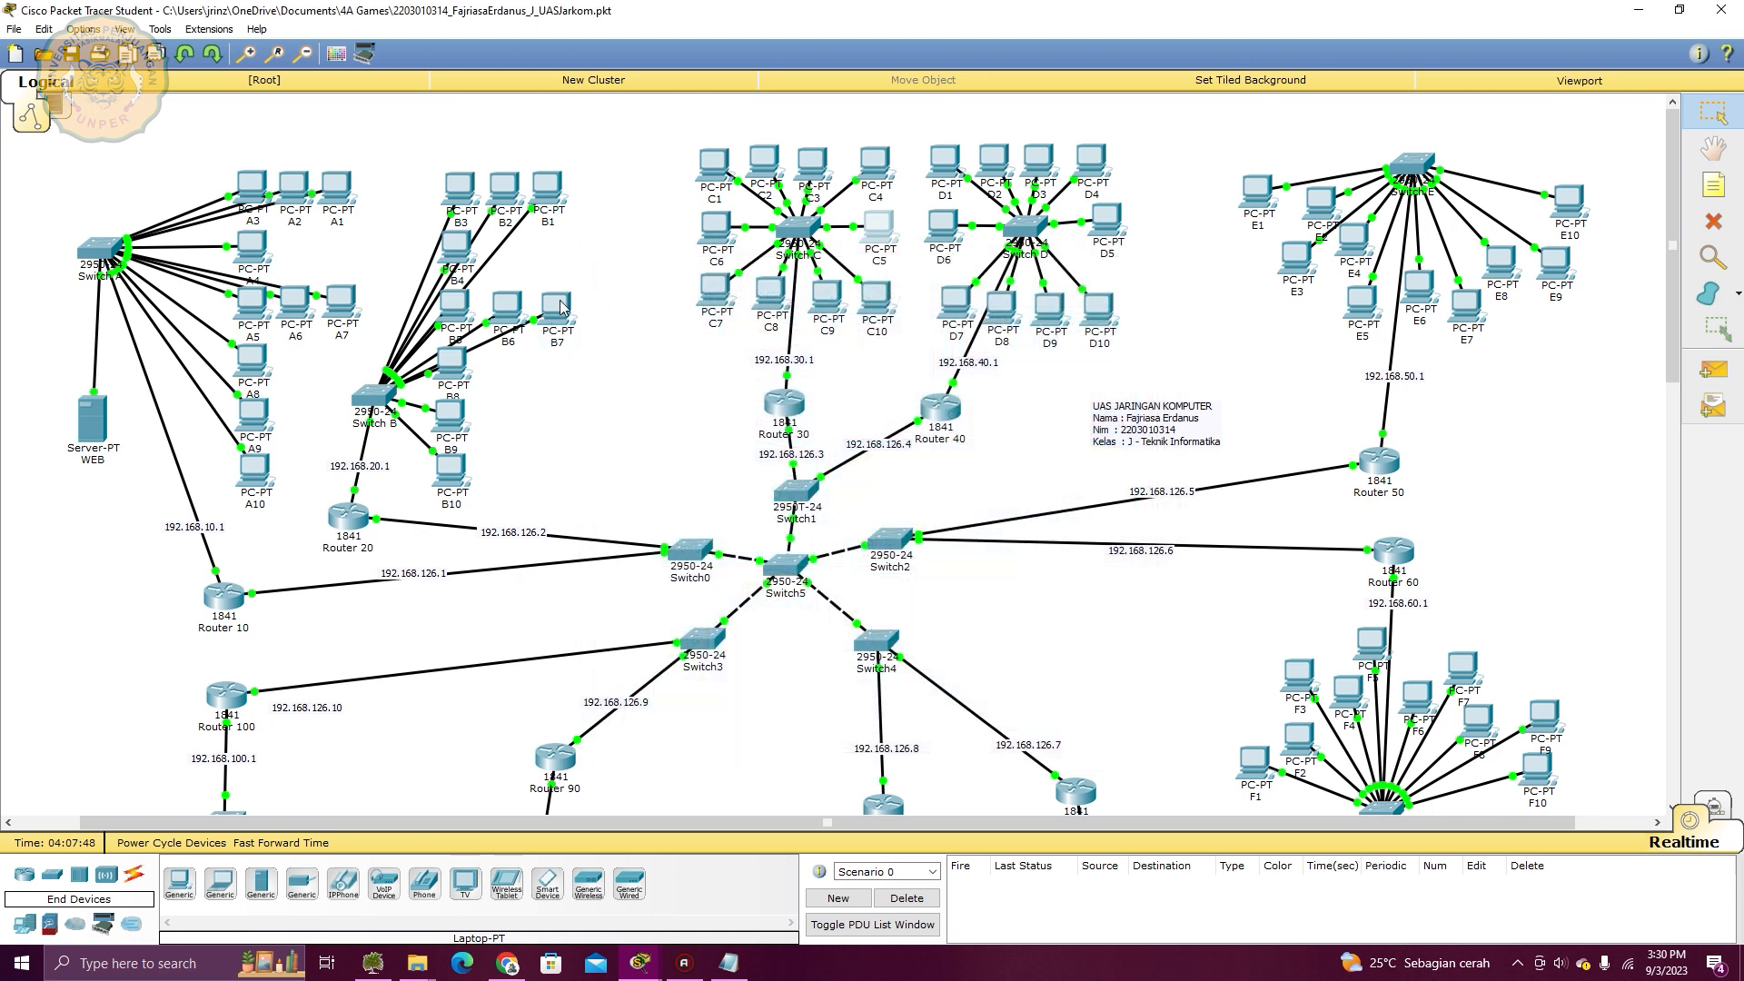
# Test web access from PC B7 in network B by loading 192.168.10.26 in its Web Browser
pyautogui.click(557, 307)
pyautogui.click(753, 289)
pyautogui.click(1099, 359)
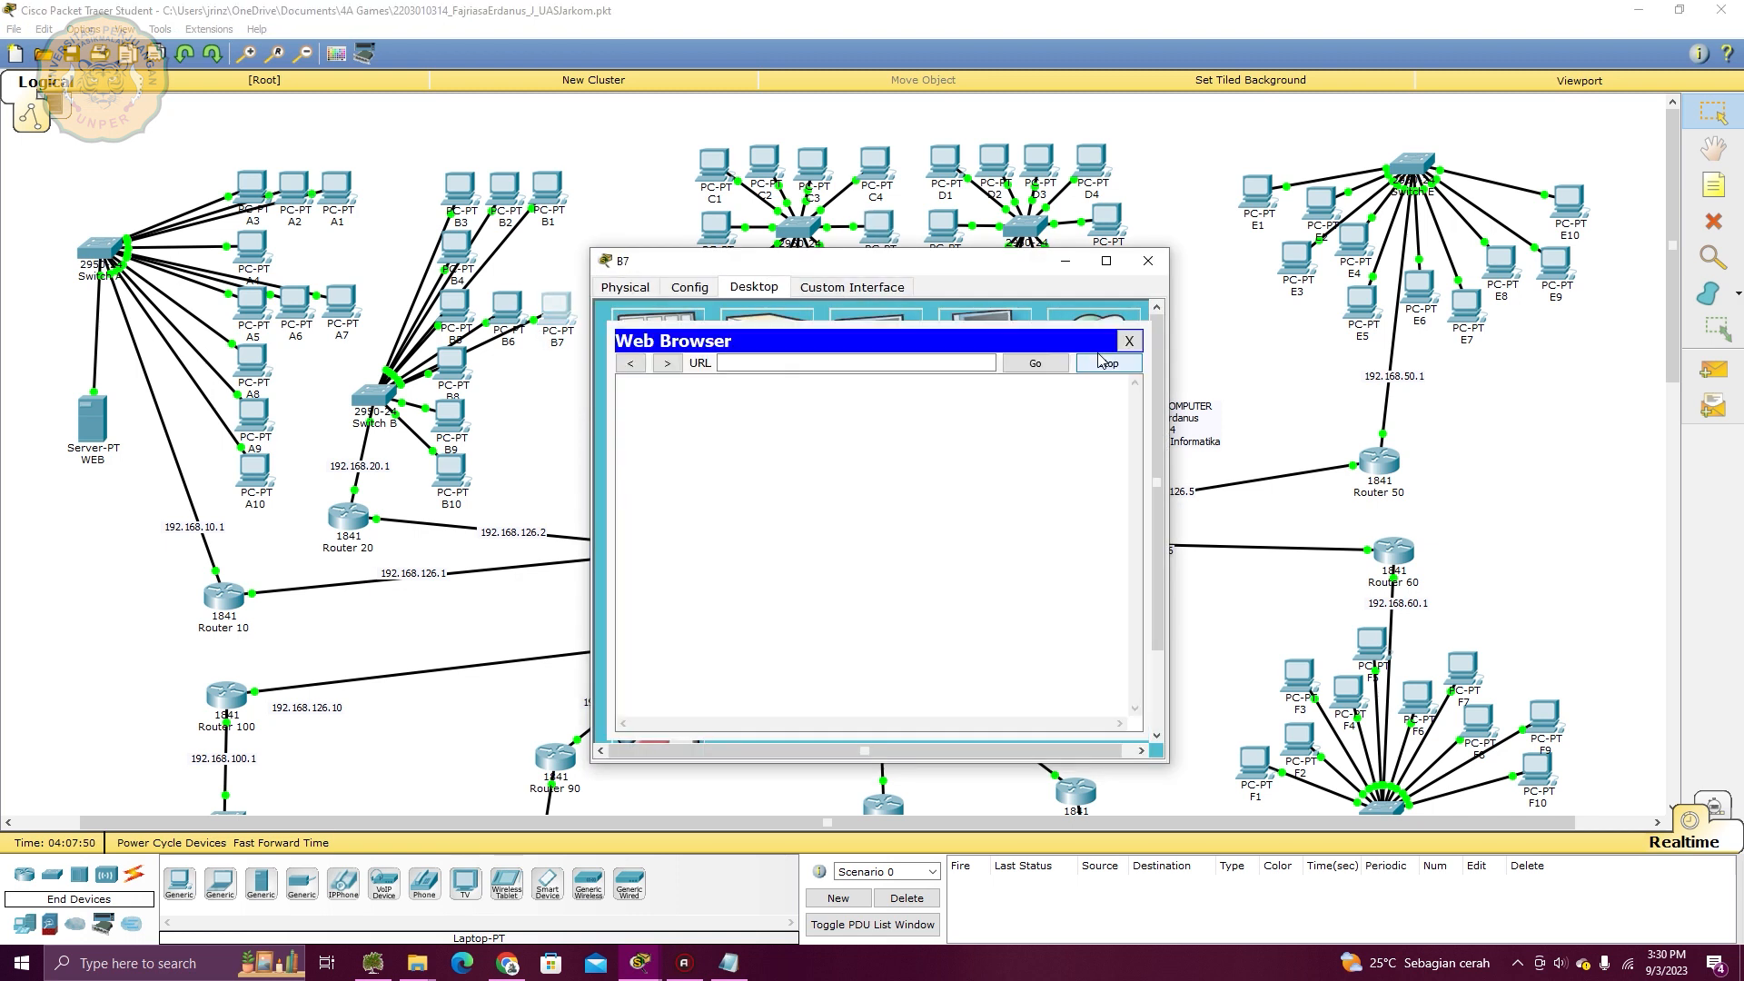
pyautogui.write('192.168.10.26')
pyautogui.press('Return')
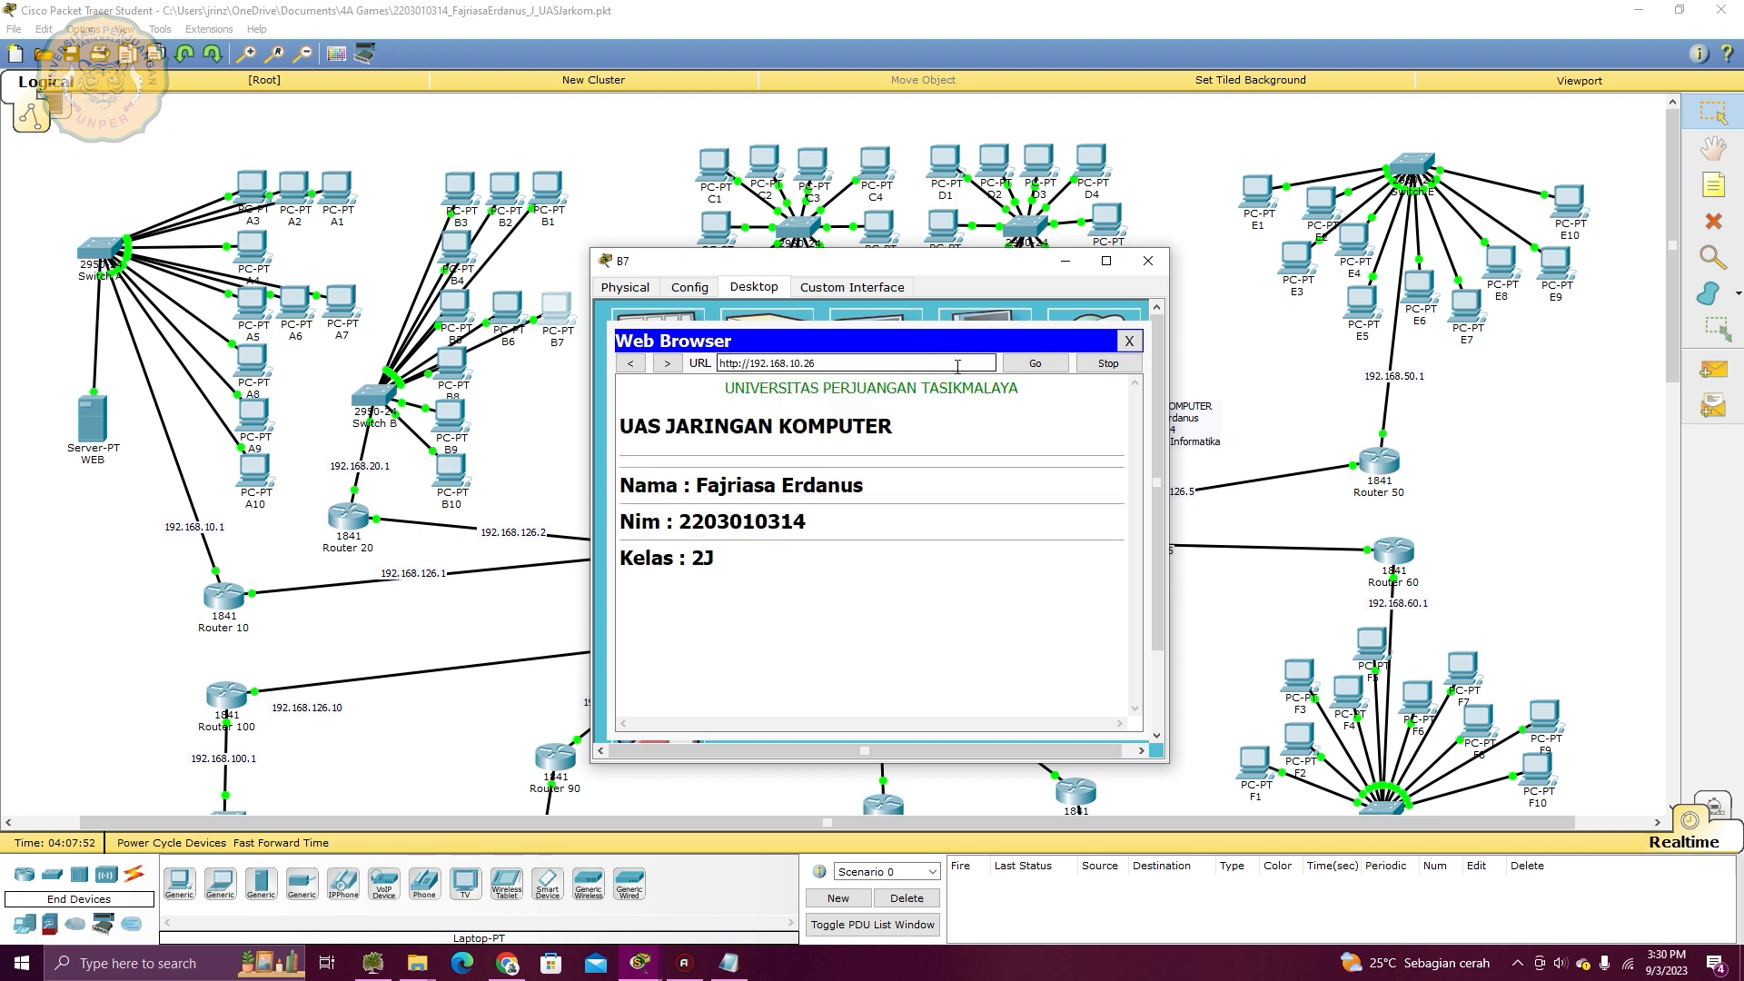
pyautogui.click(1129, 341)
pyautogui.click(1148, 261)
# Test web access from PC A1 in network A by loading 192.168.10.26 in its Web Browser
pyautogui.click(338, 188)
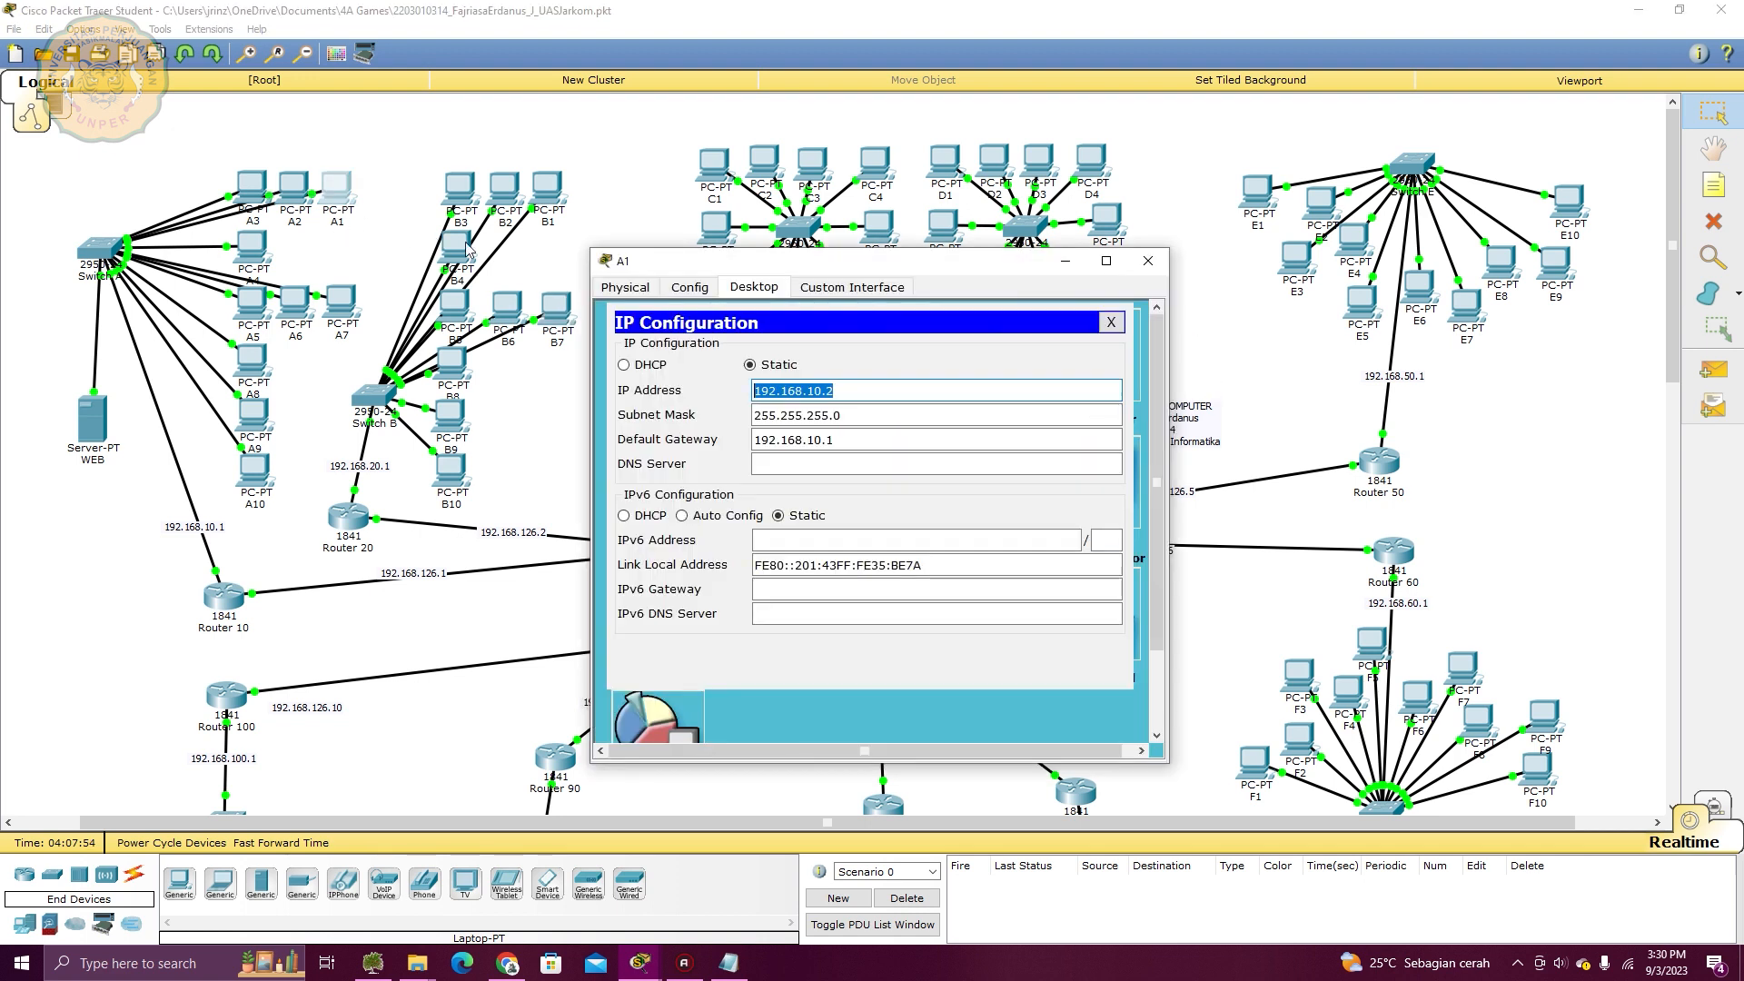
pyautogui.click(1110, 323)
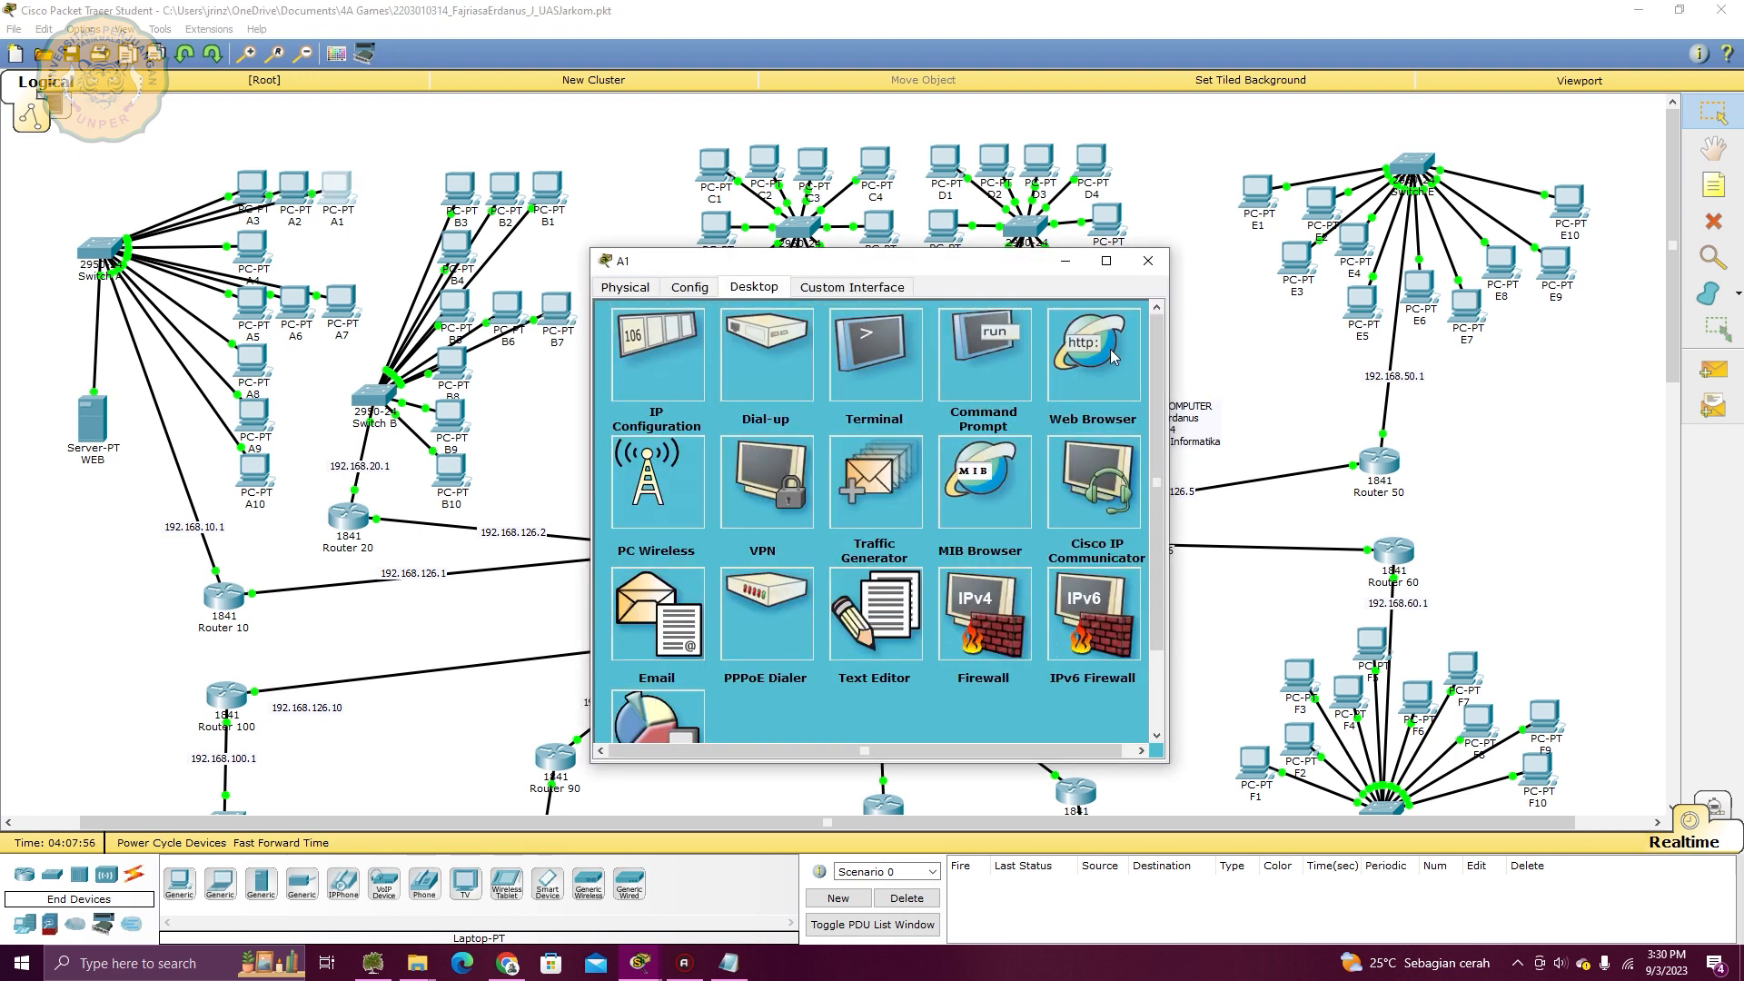
pyautogui.click(1089, 377)
pyautogui.click(876, 363)
pyautogui.write('192.168.10.26')
pyautogui.press('Return')
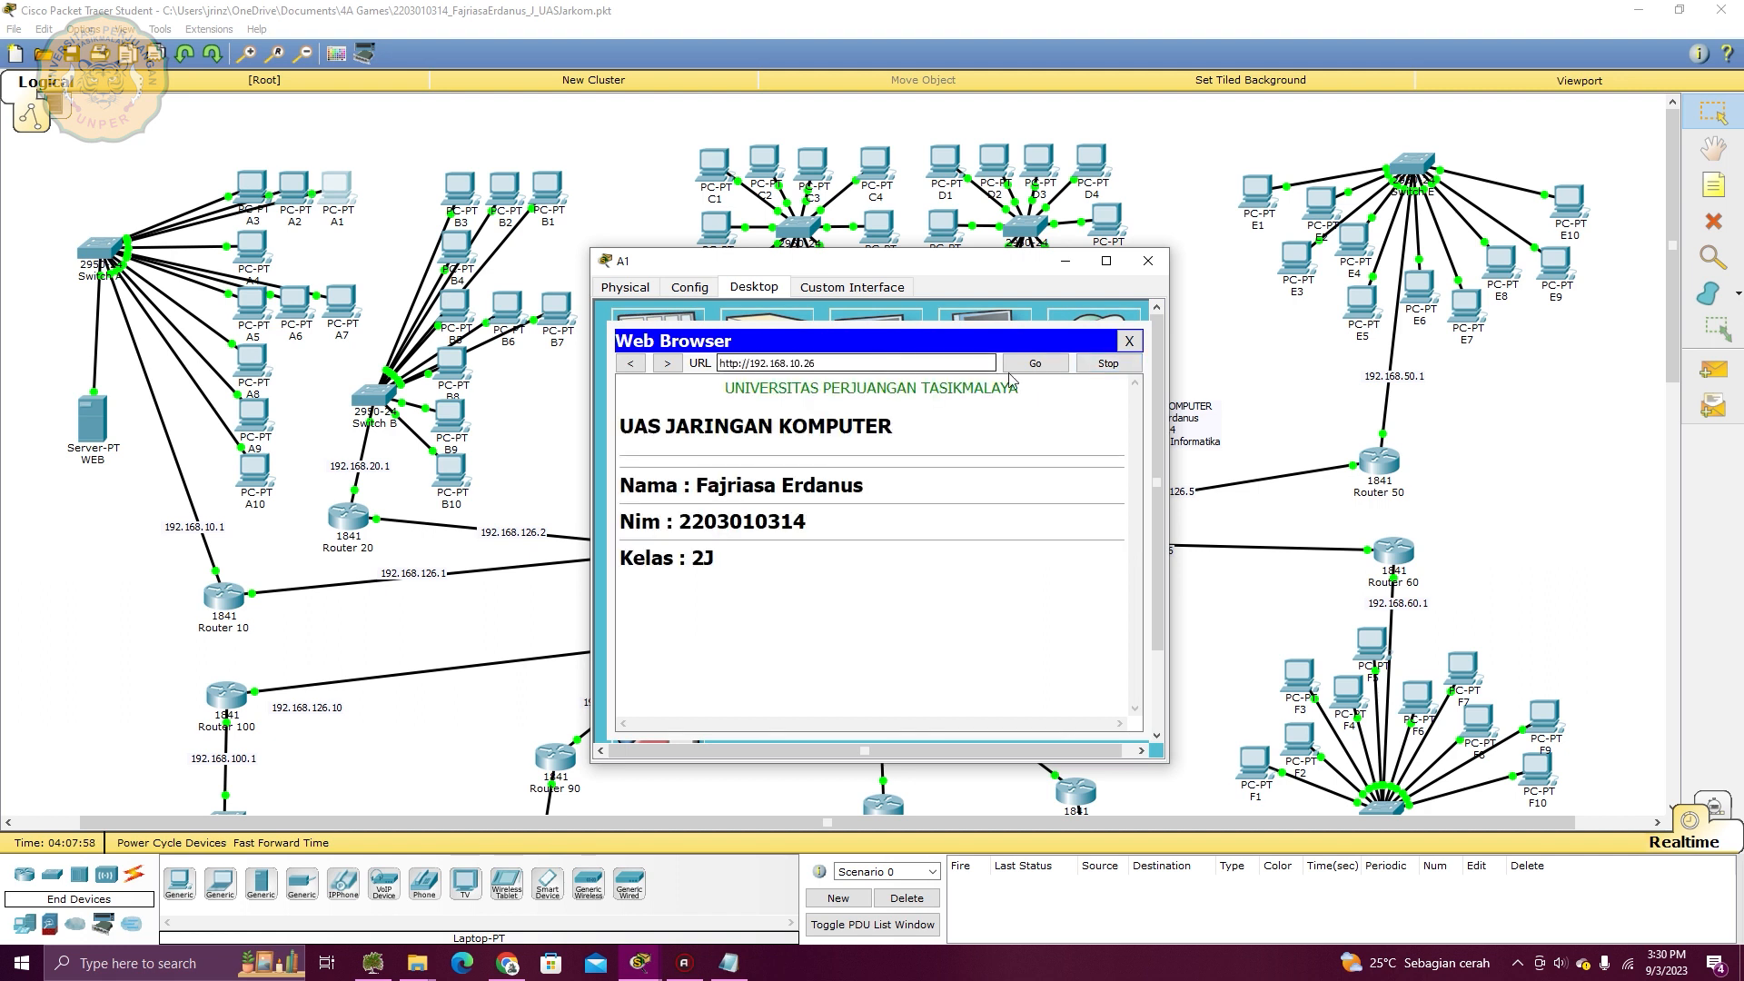
pyautogui.click(1128, 340)
pyautogui.click(1147, 261)
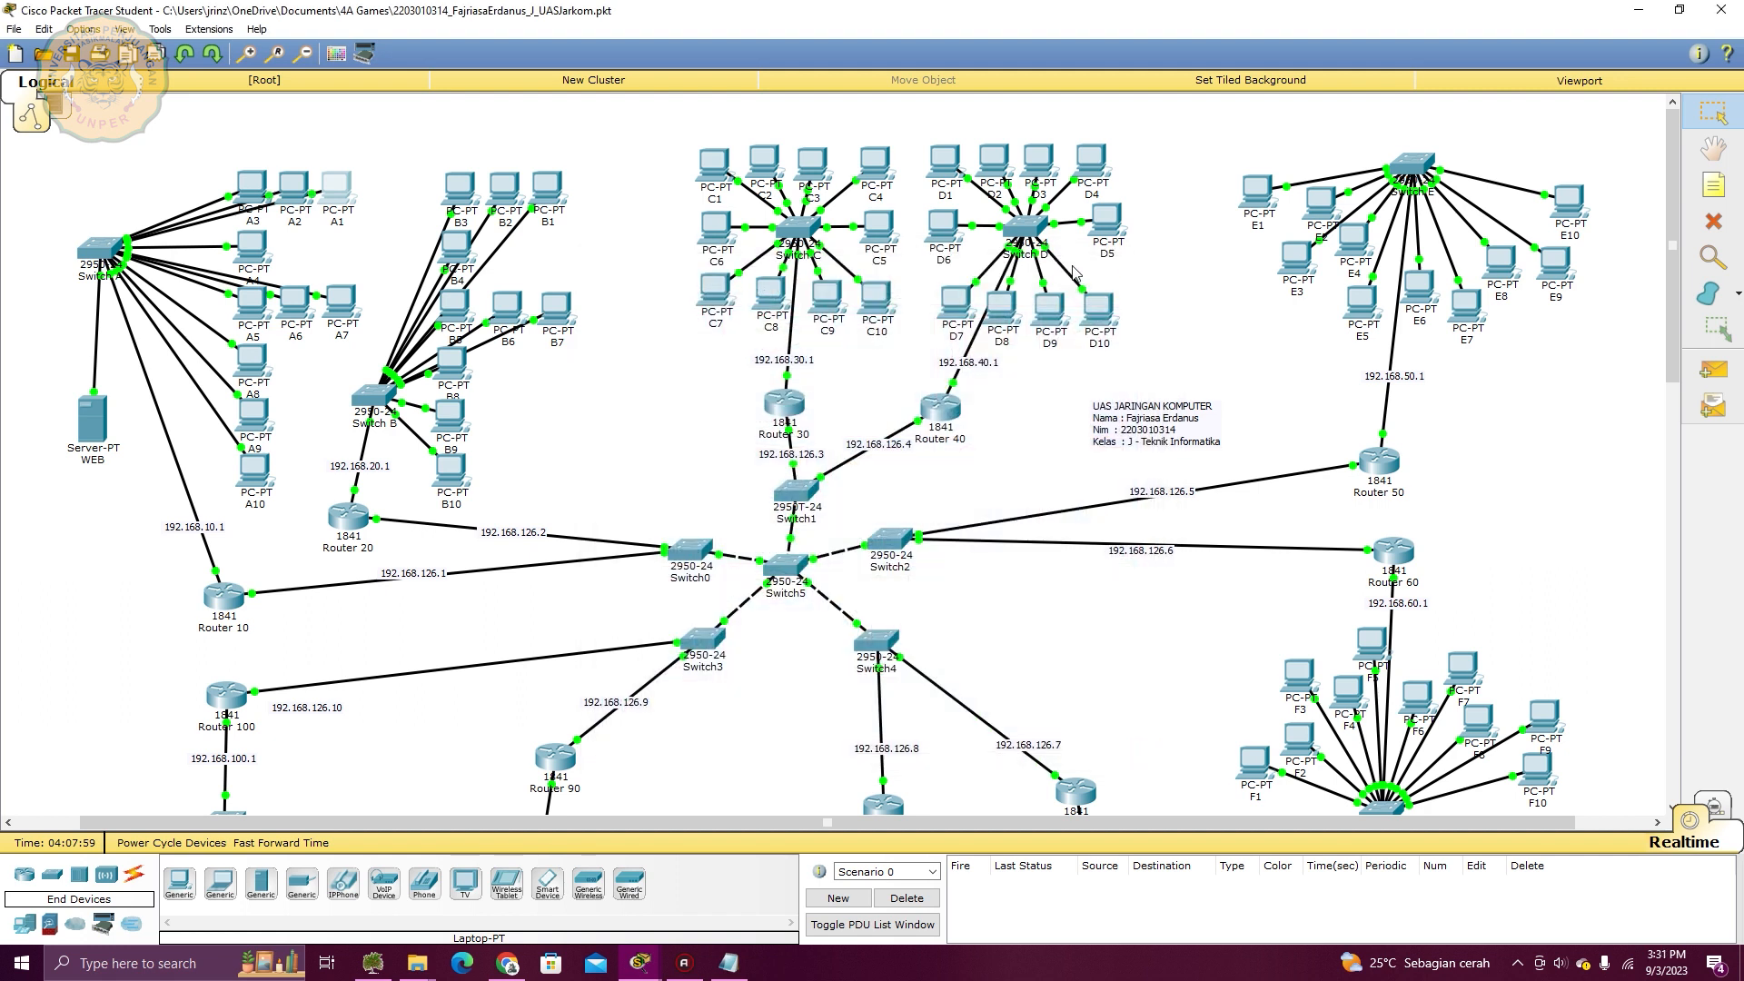
# Review the DNS service and its resource records on the WEB server
pyautogui.scroll(-6, 724, 691)
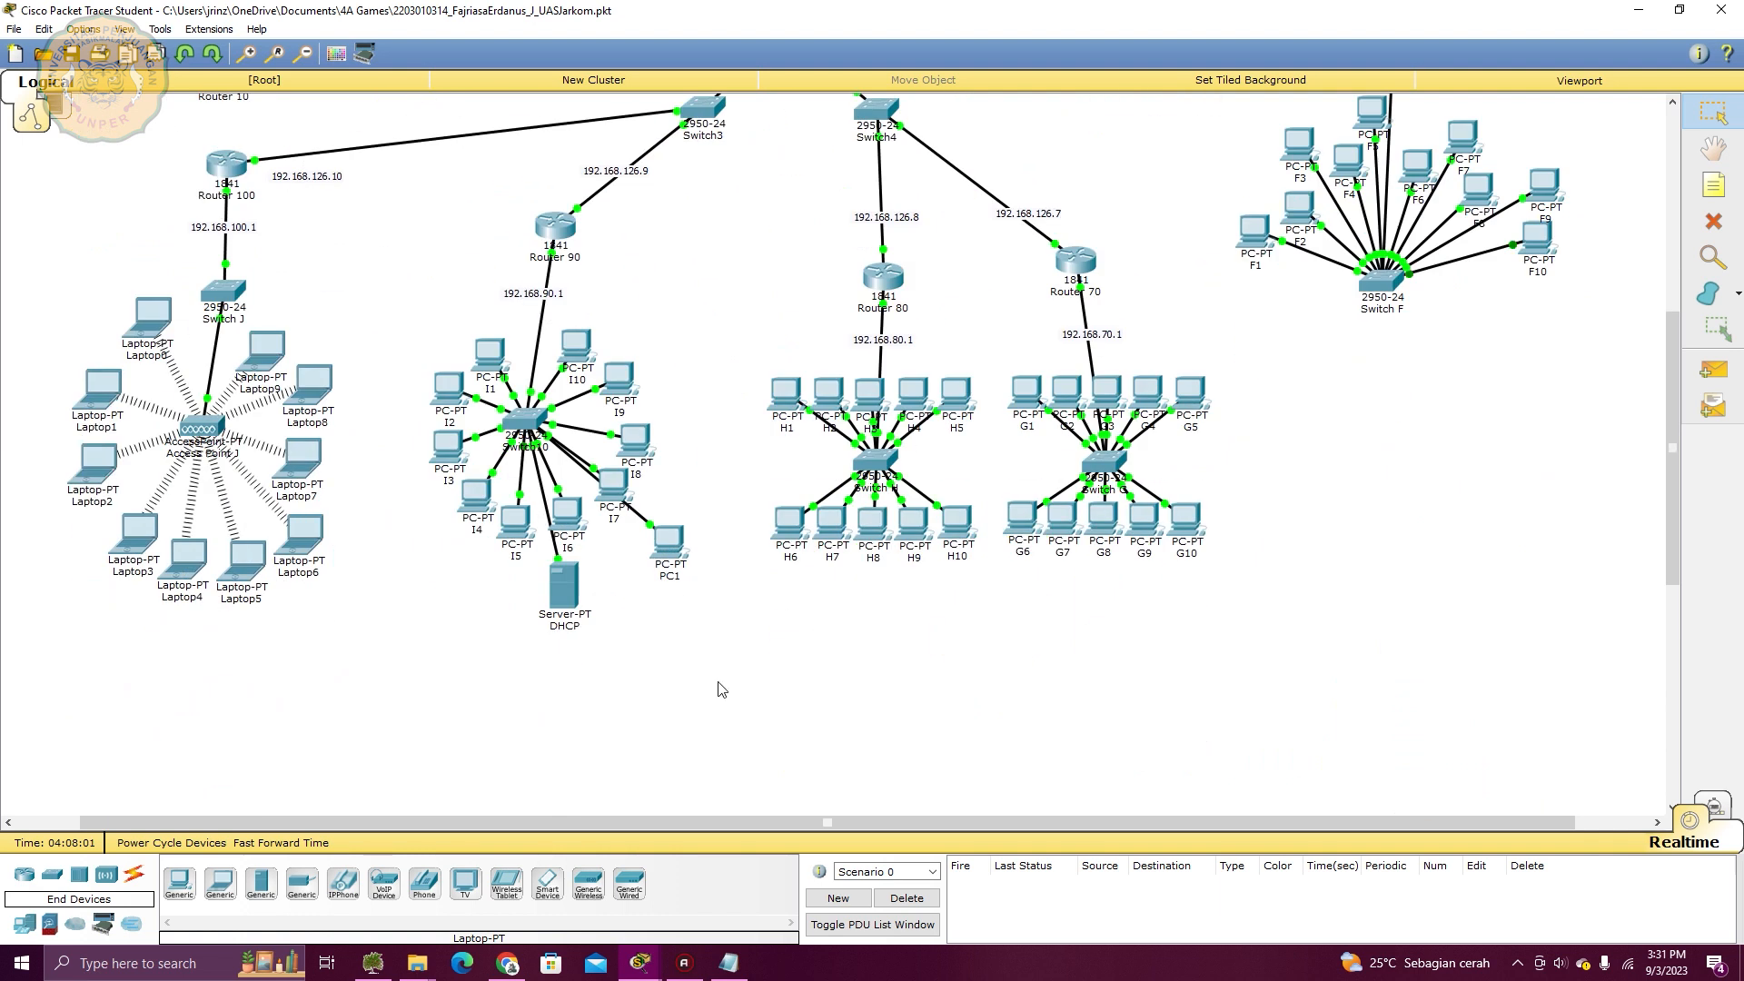
pyautogui.scroll(6, 588, 607)
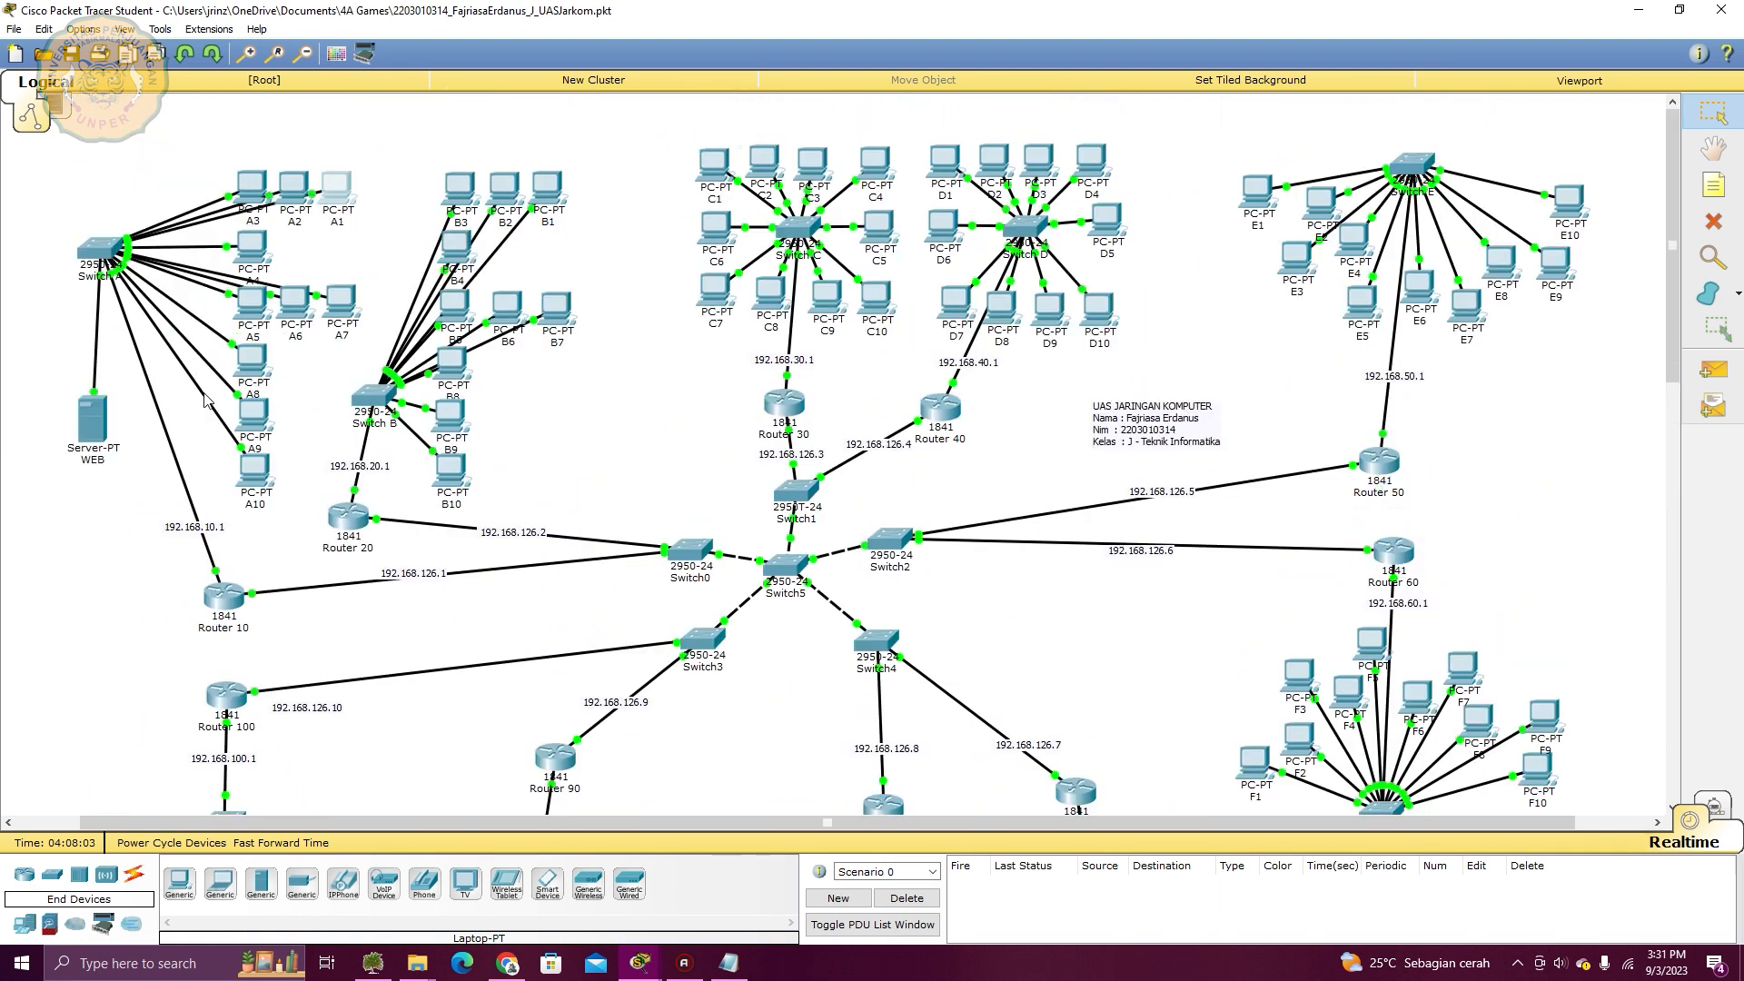
pyautogui.click(92, 420)
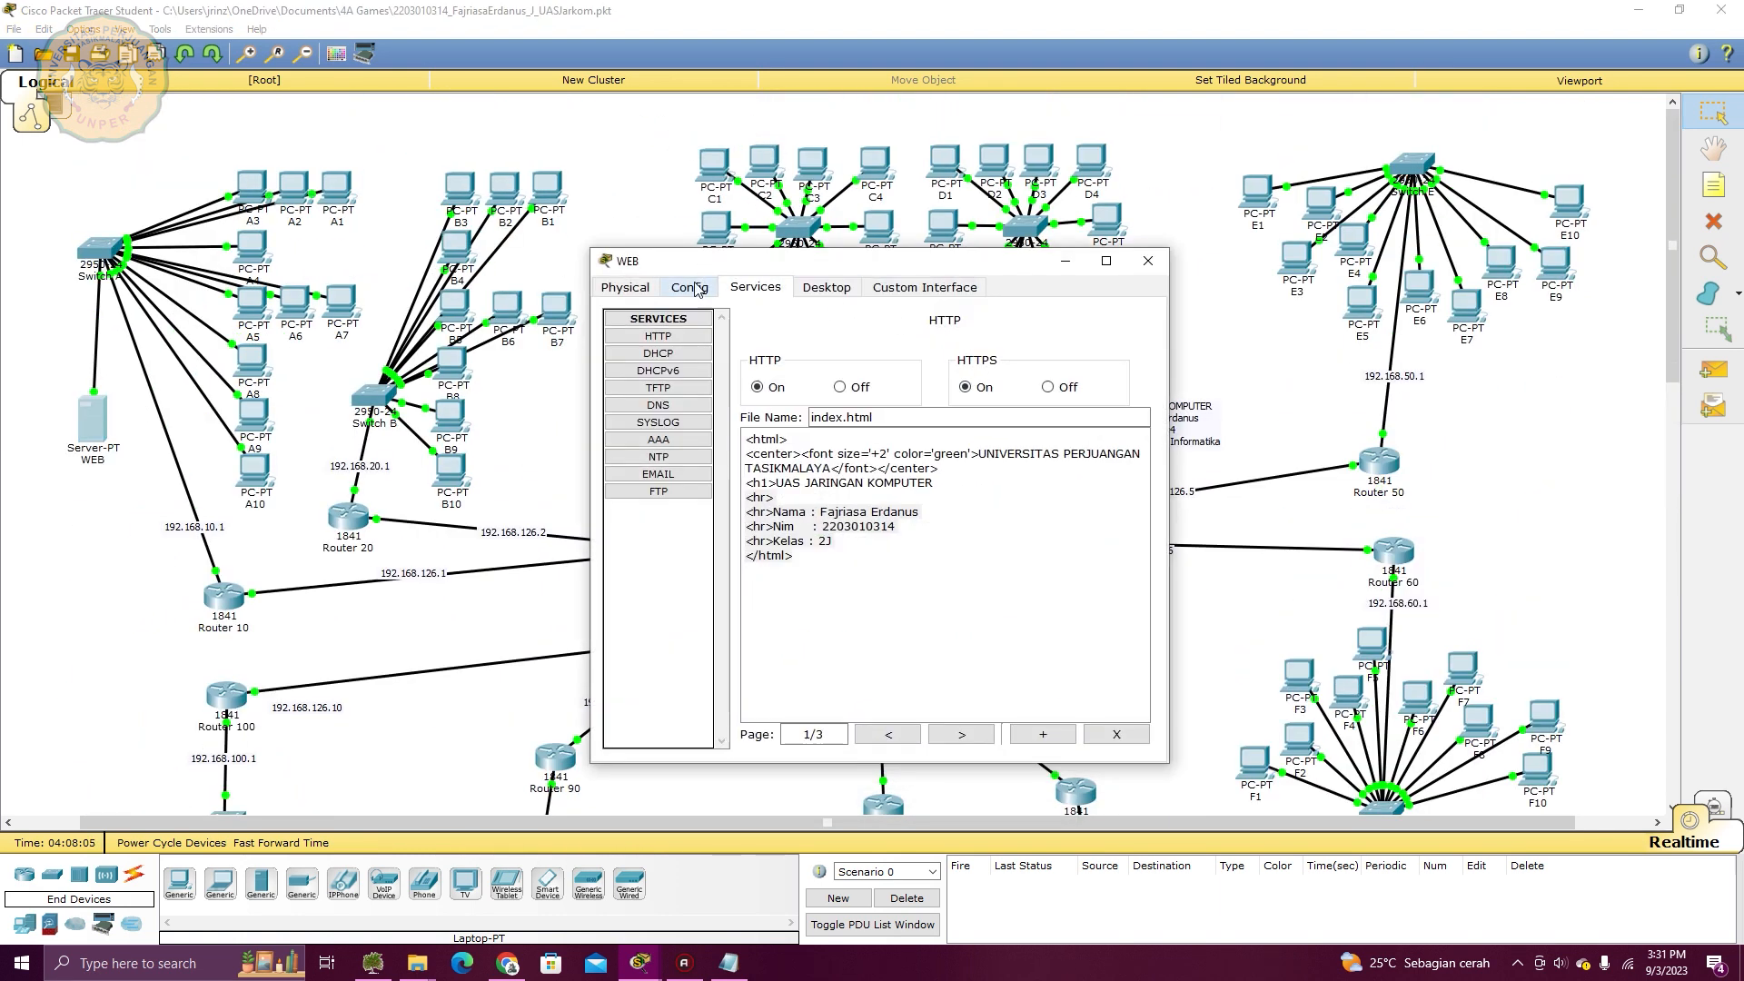
pyautogui.click(657, 405)
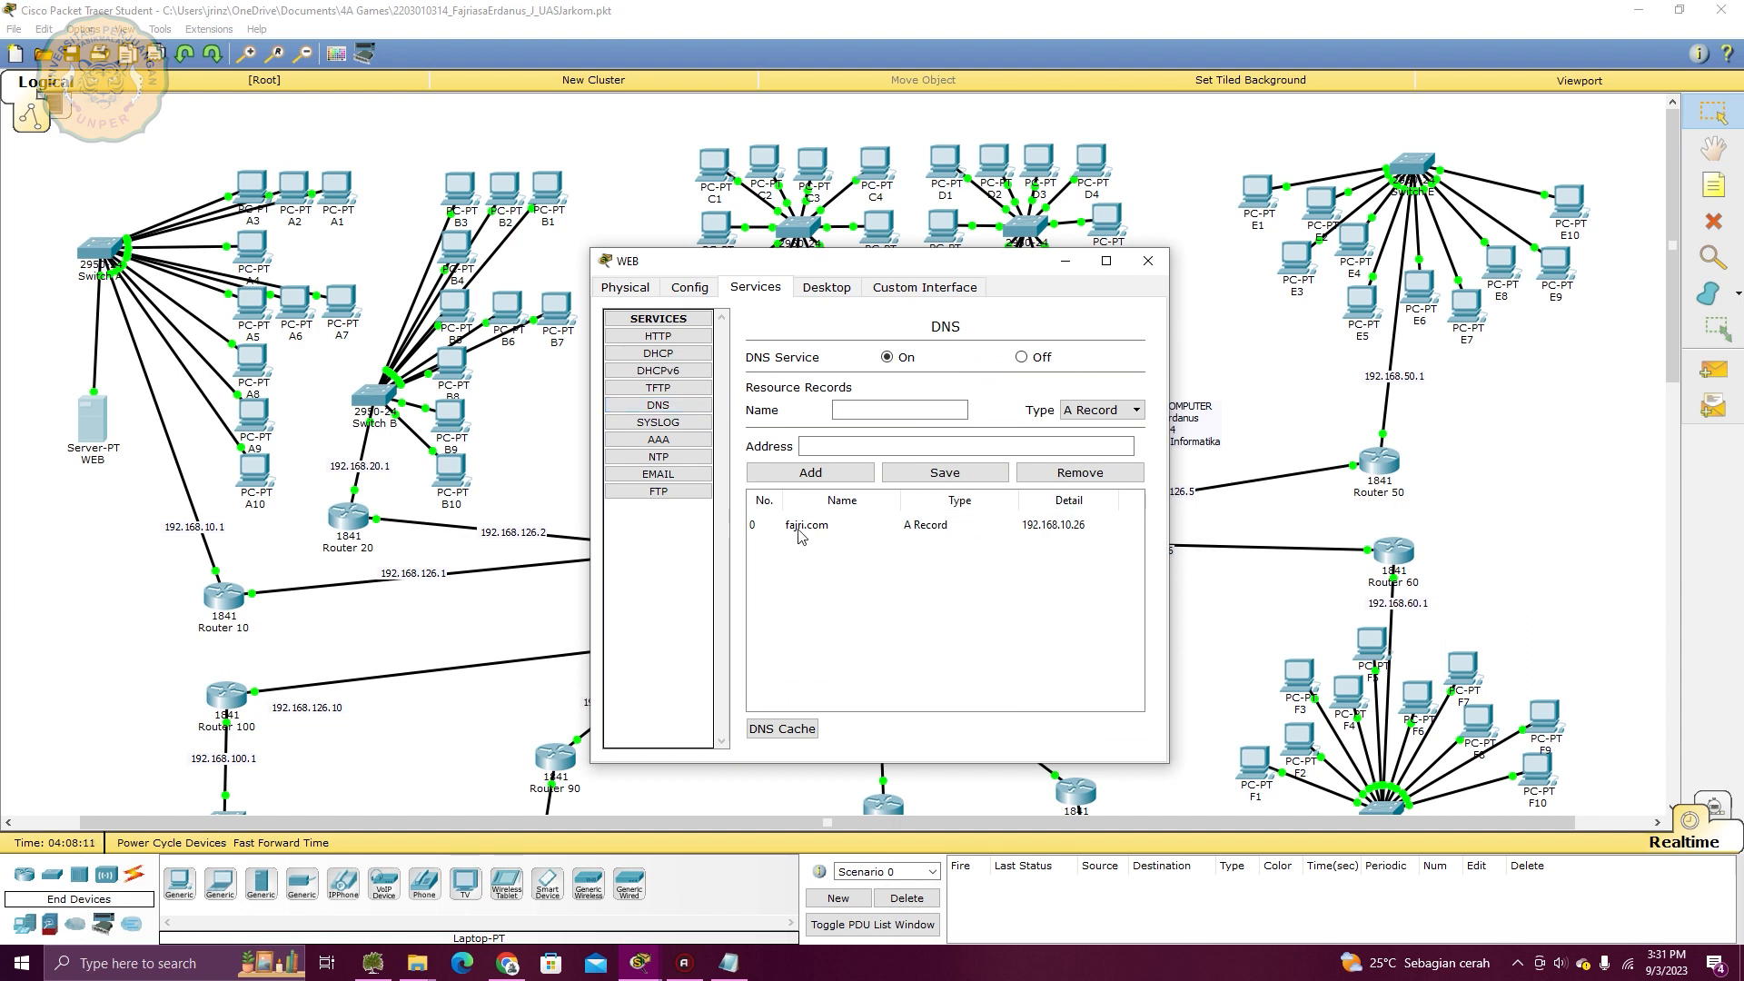
pyautogui.click(1147, 261)
# Set the DNS server of the DHCP server's serverPool to 192.168.10.26, save it, and check that server's DNS records
pyautogui.scroll(-6, 1012, 498)
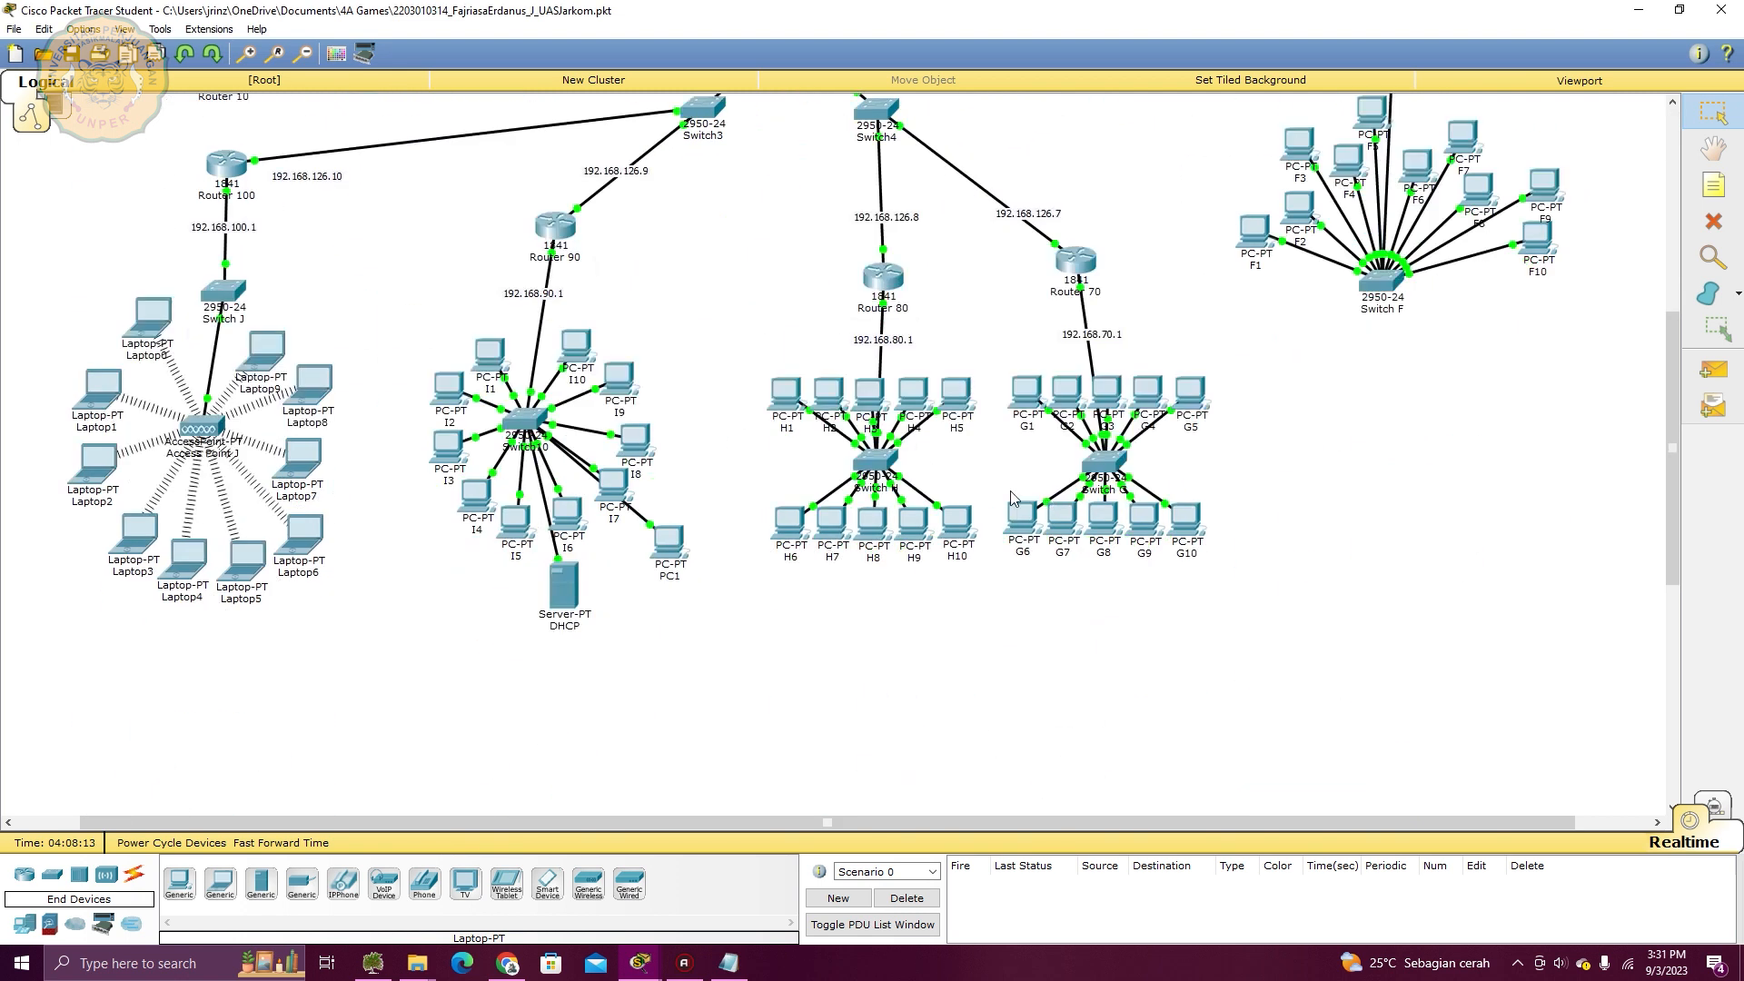
pyautogui.click(557, 607)
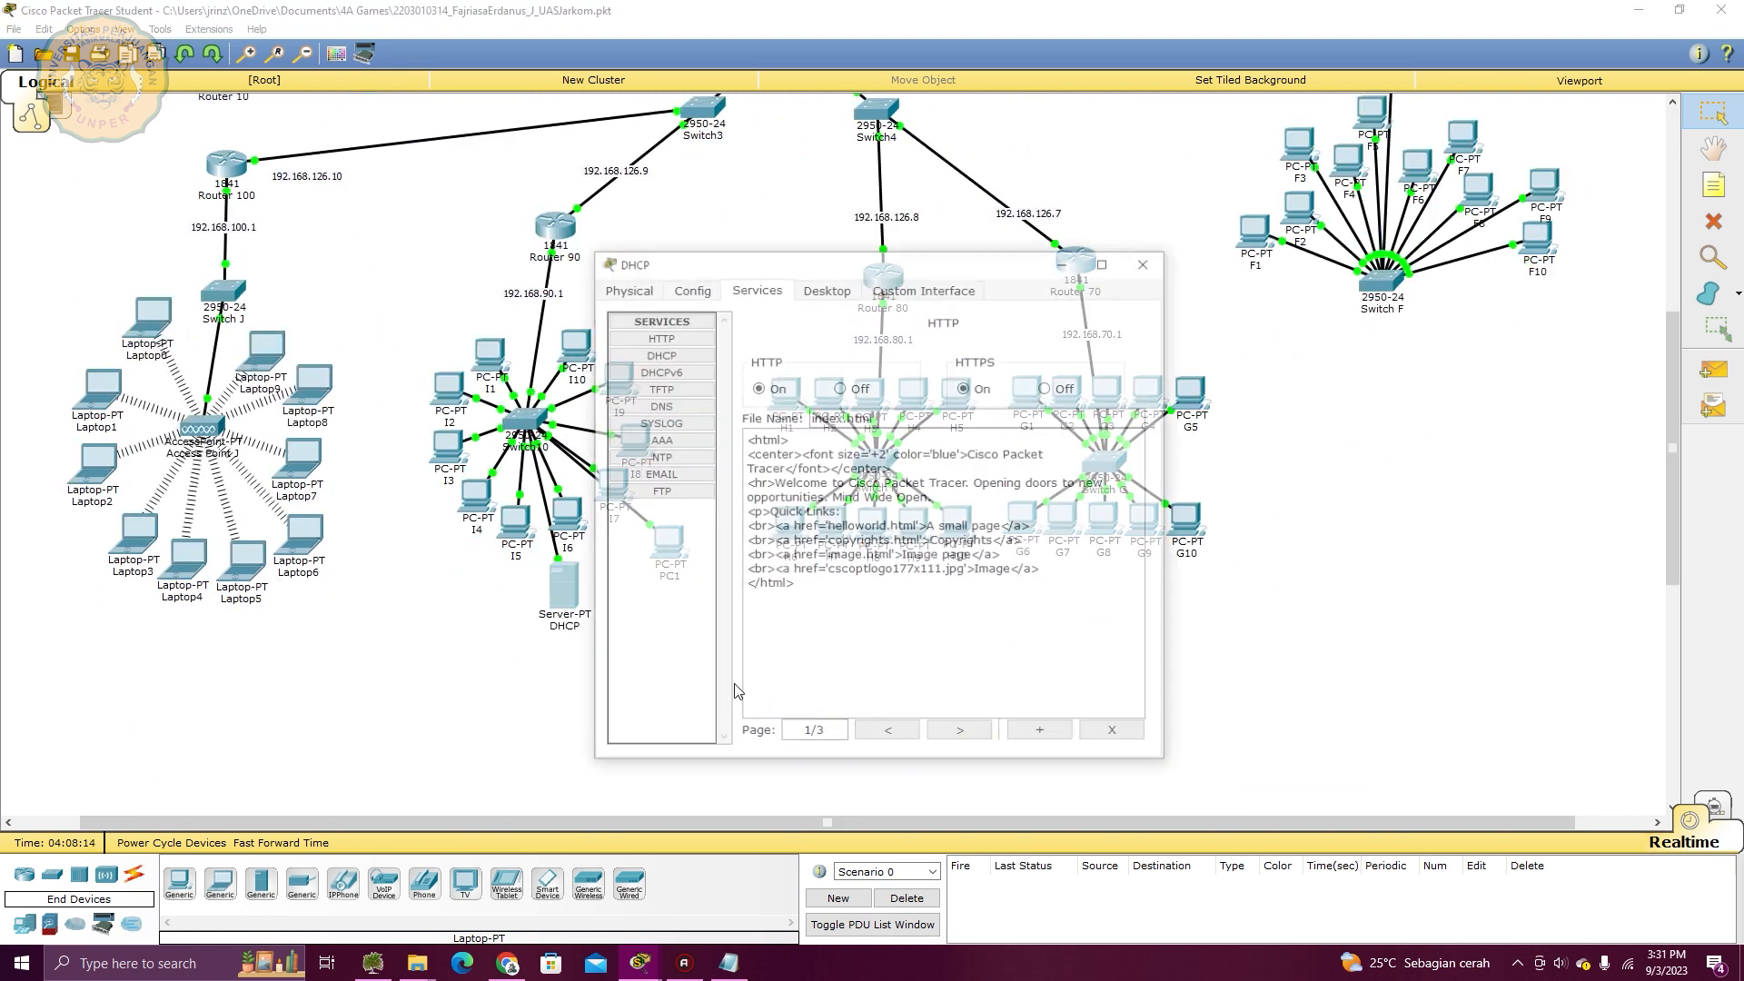
pyautogui.click(665, 353)
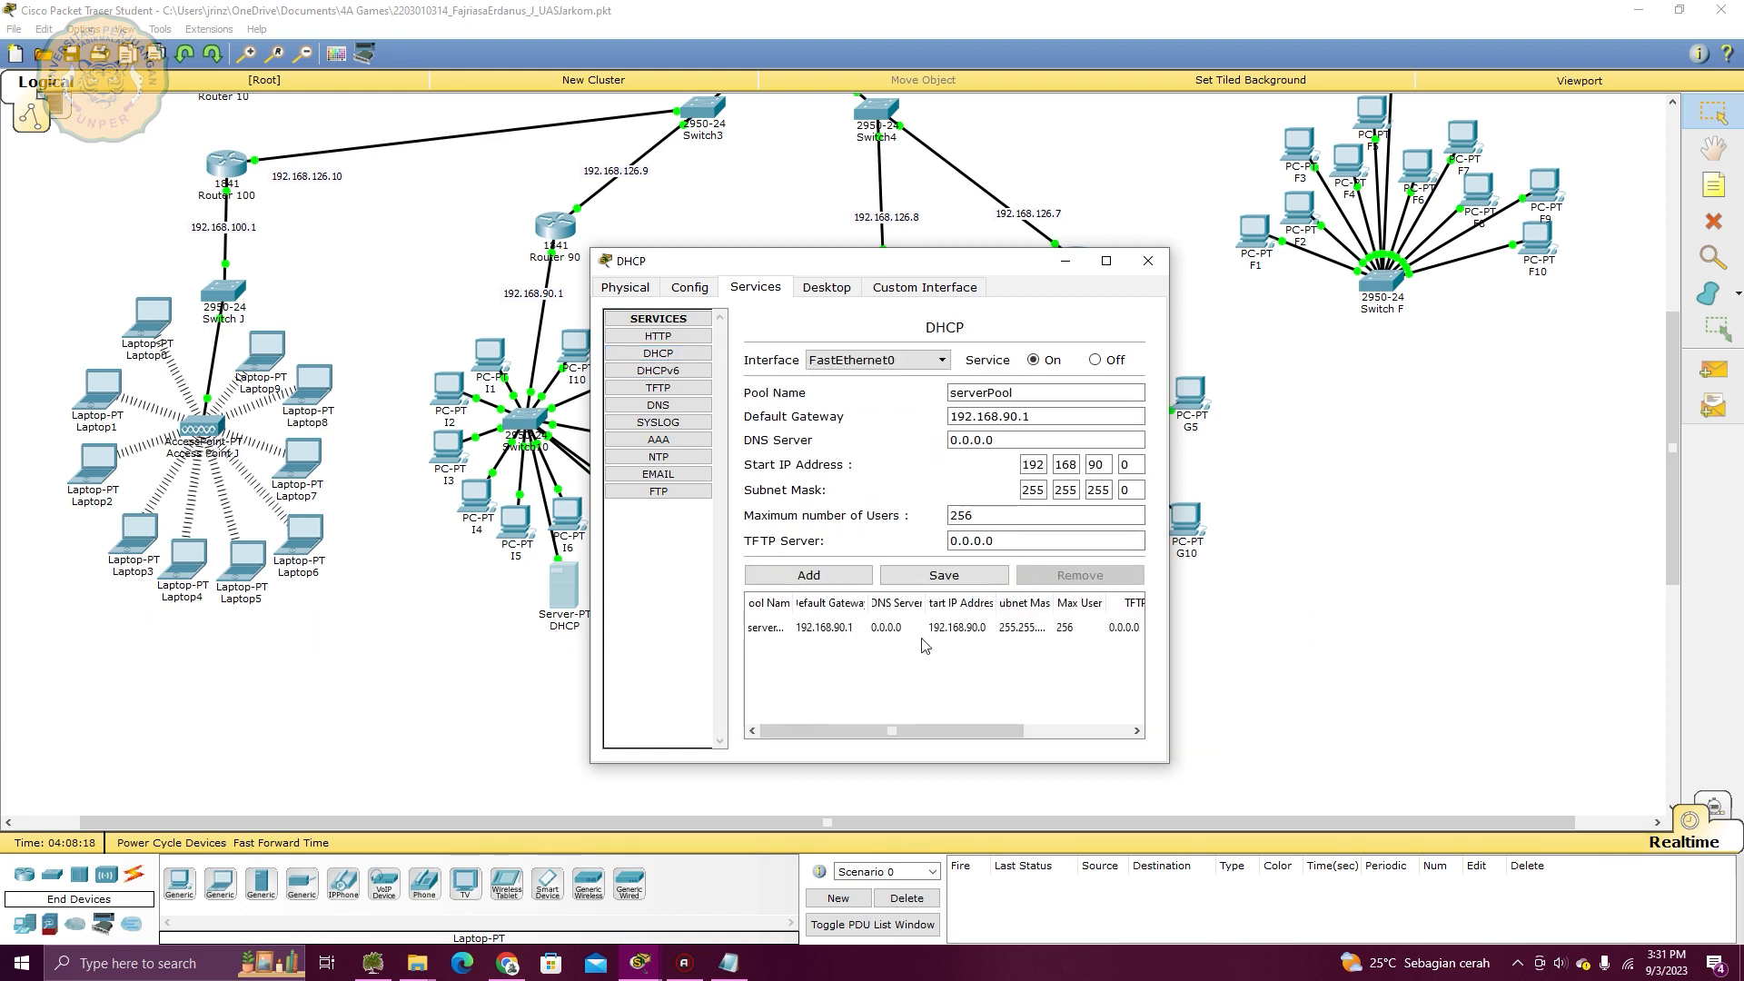
pyautogui.scroll(3, 561, 464)
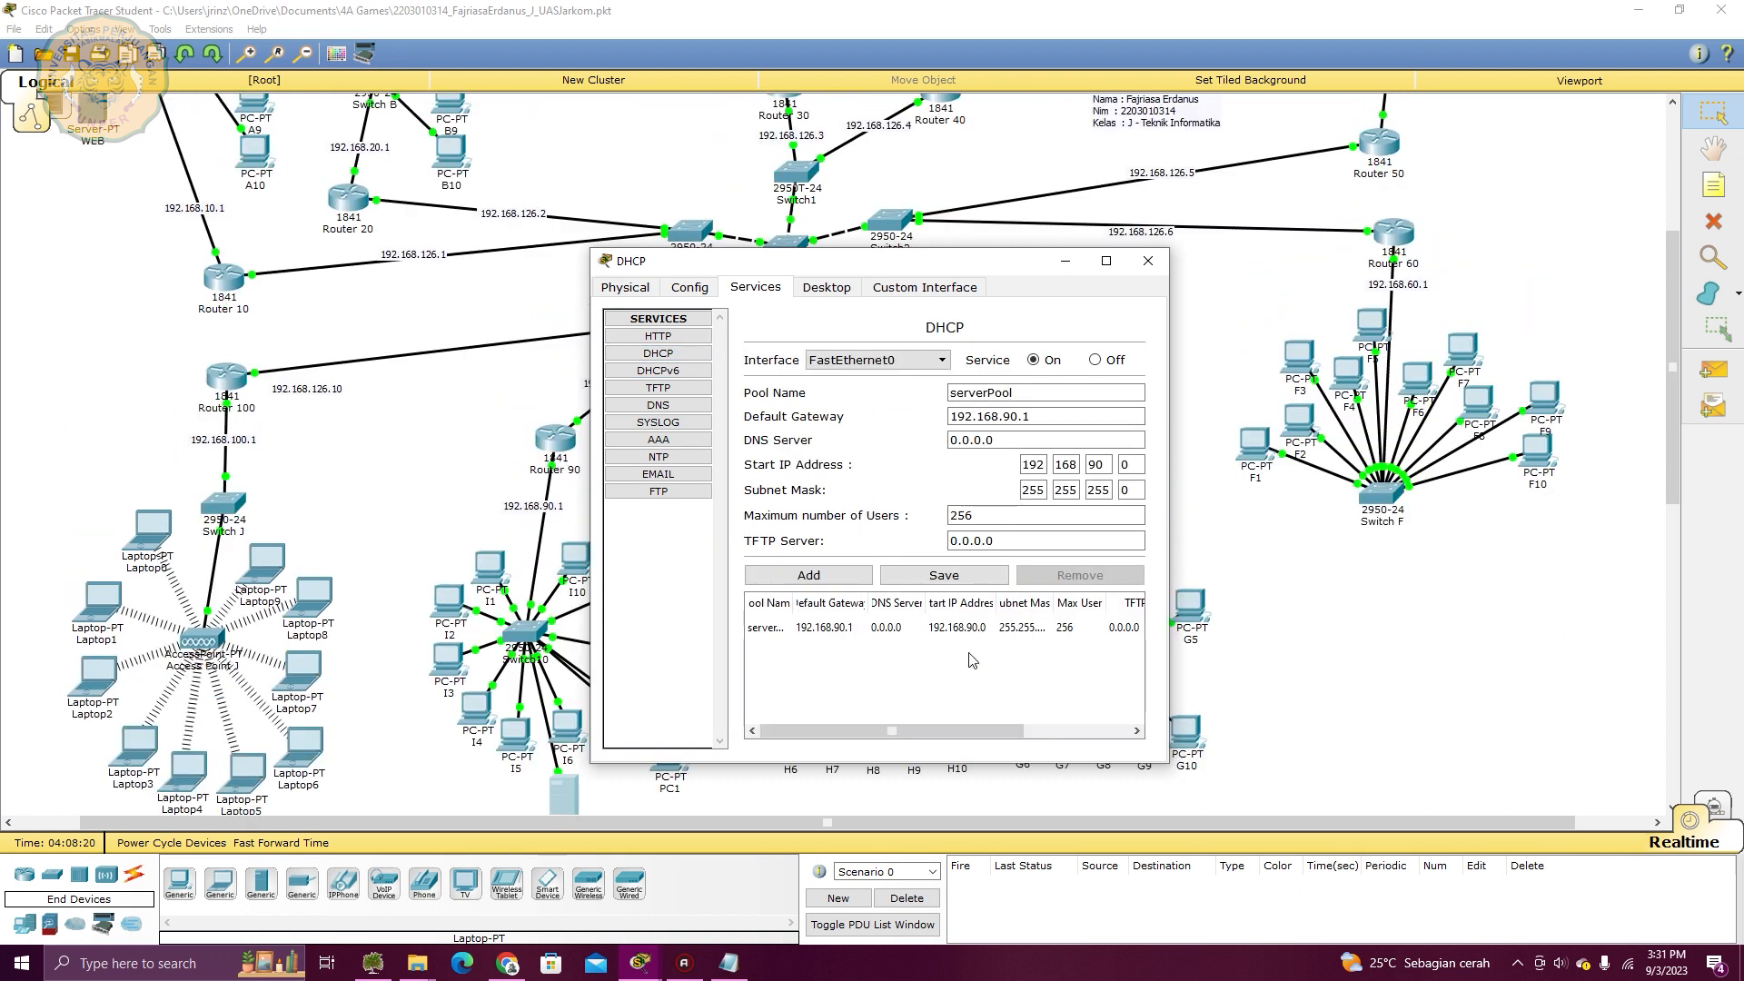
pyautogui.click(888, 629)
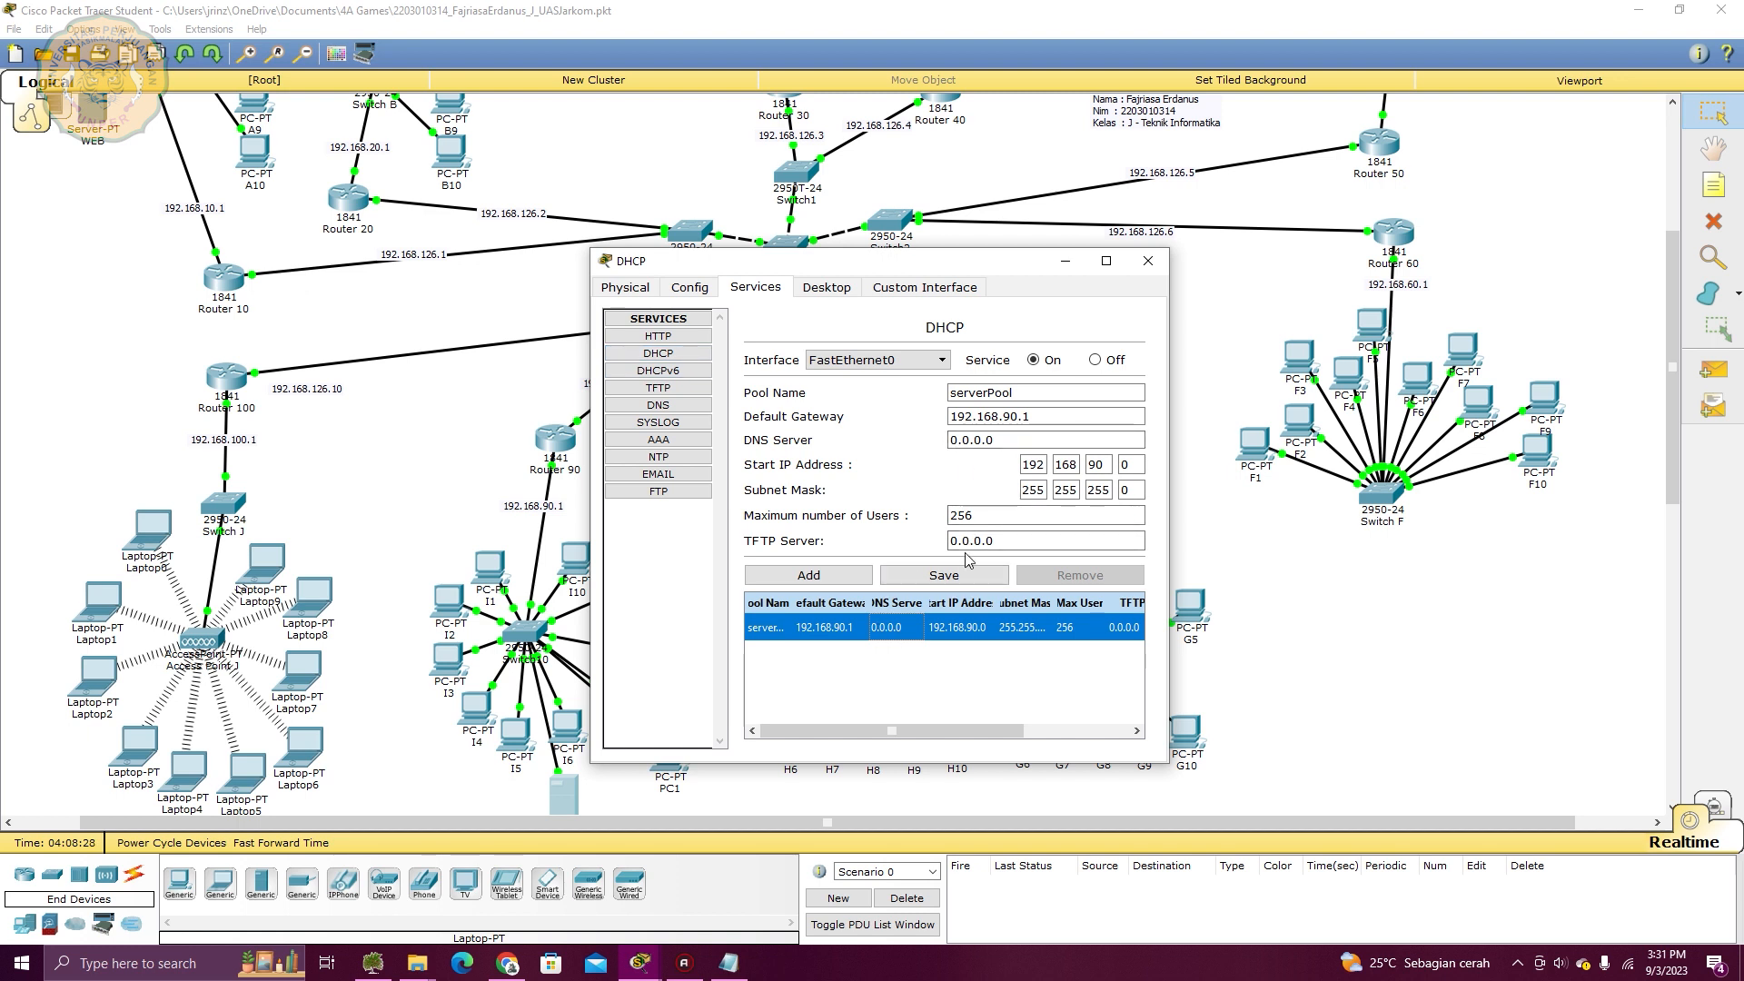
pyautogui.doubleClick(999, 439)
pyautogui.write('192.168.10.26')
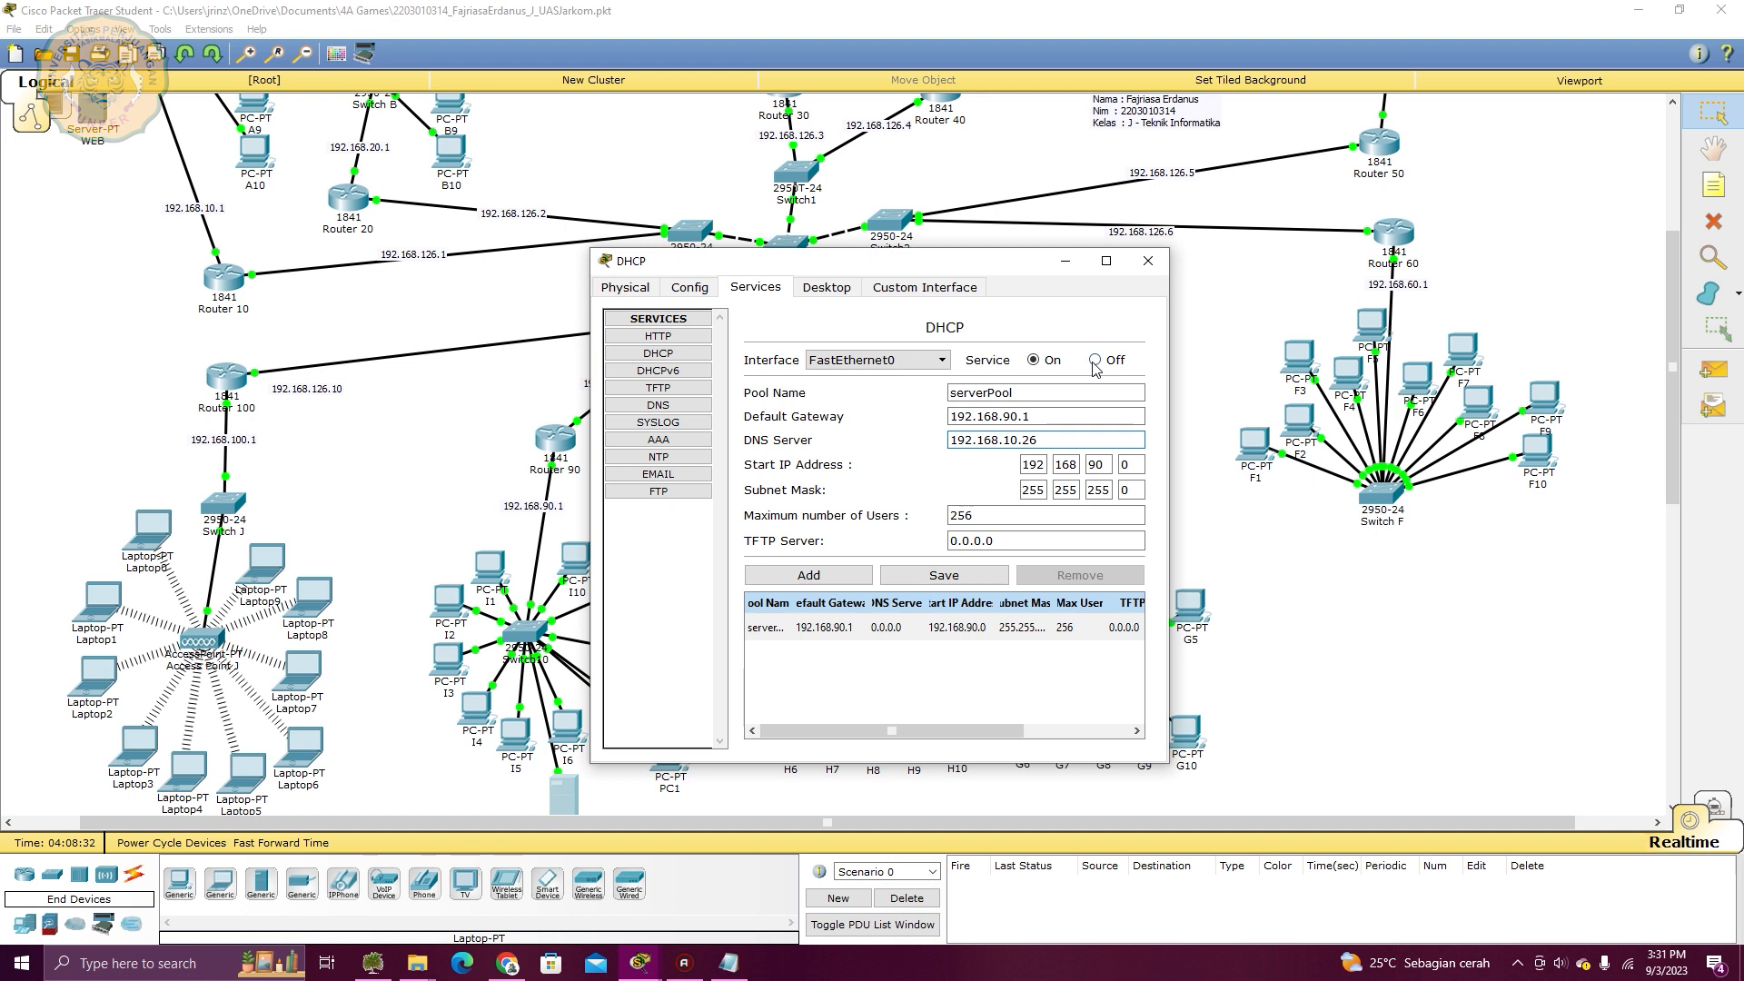
pyautogui.click(1003, 574)
pyautogui.click(656, 406)
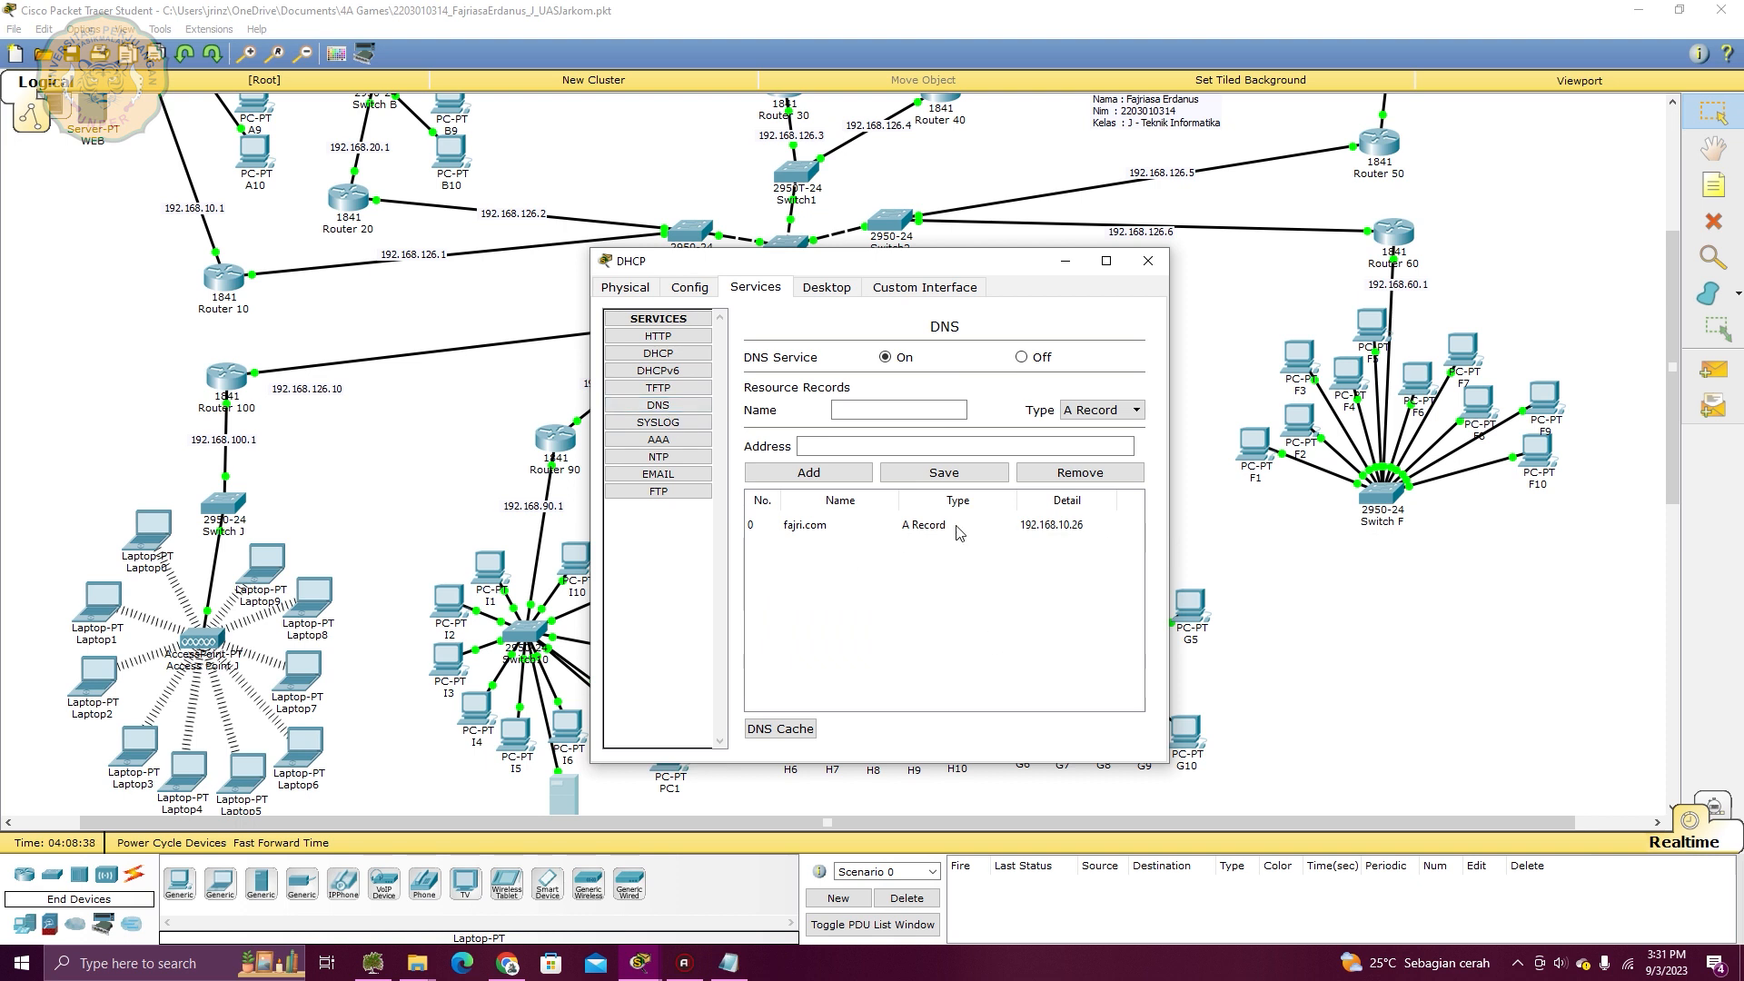
pyautogui.click(1146, 261)
# Test domain name access from PC I10 in network I by loading fajri.com in its Web Browser
pyautogui.scroll(-3, 606, 531)
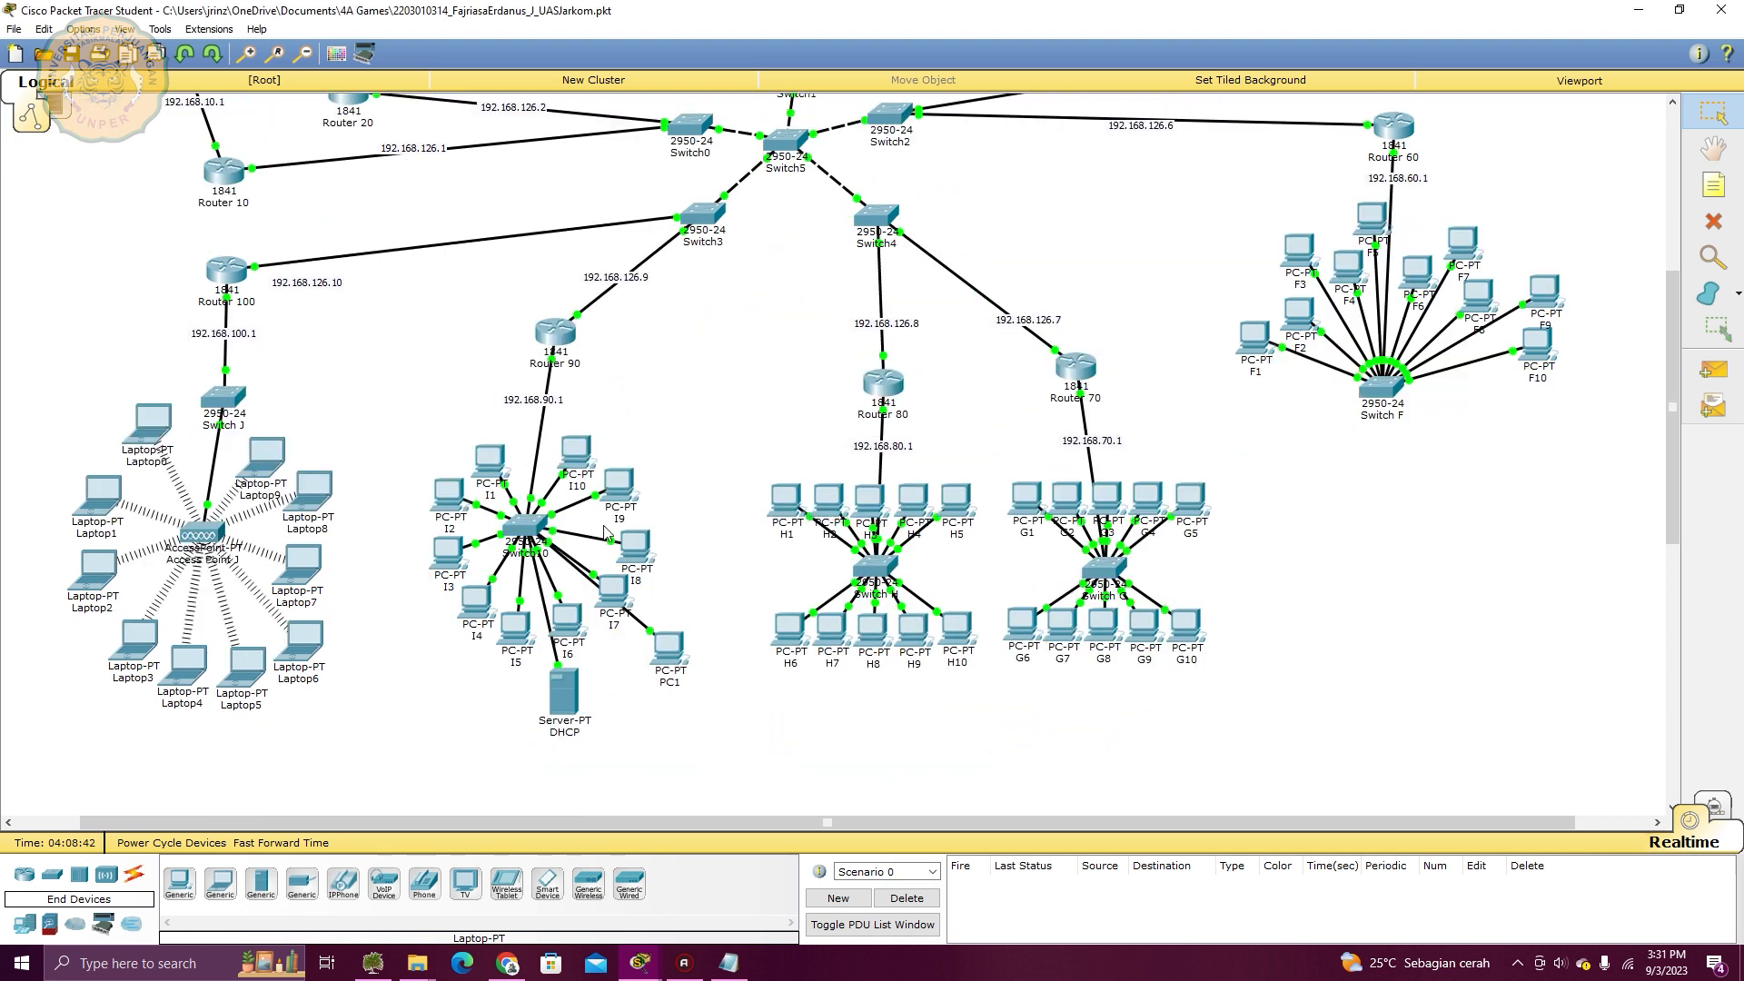
pyautogui.click(570, 454)
pyautogui.click(1093, 335)
pyautogui.click(863, 363)
pyautogui.write('fajri.com')
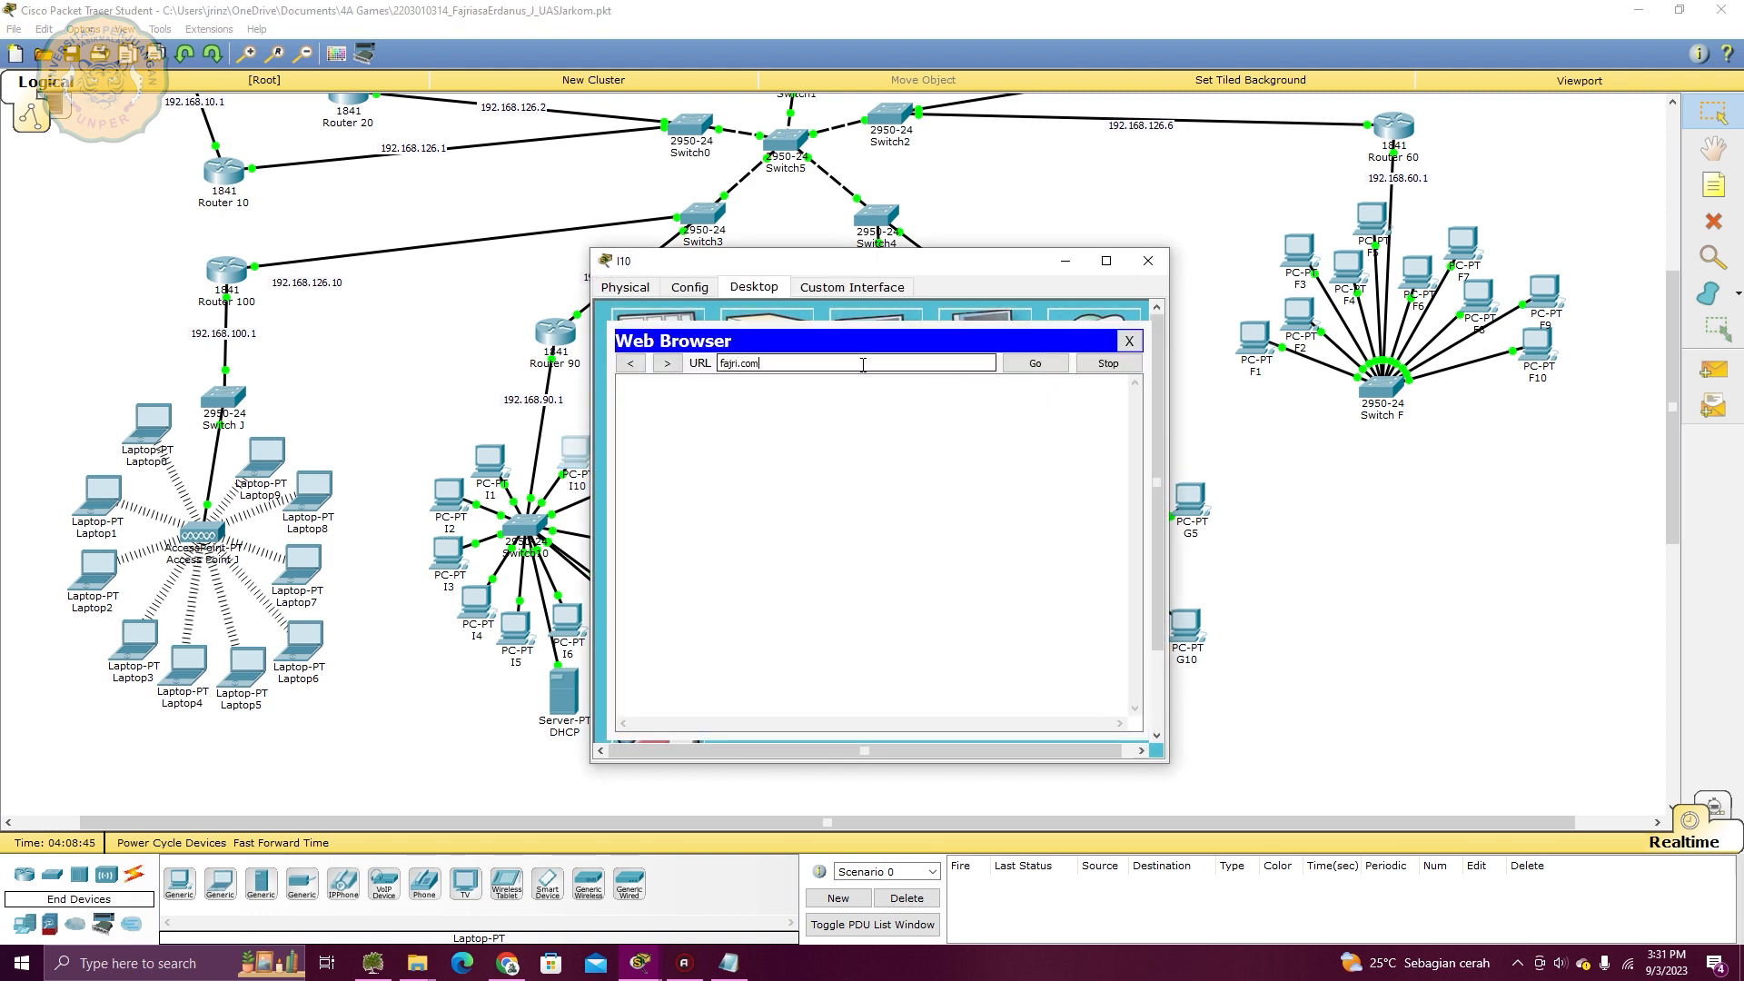
pyautogui.press('Return')
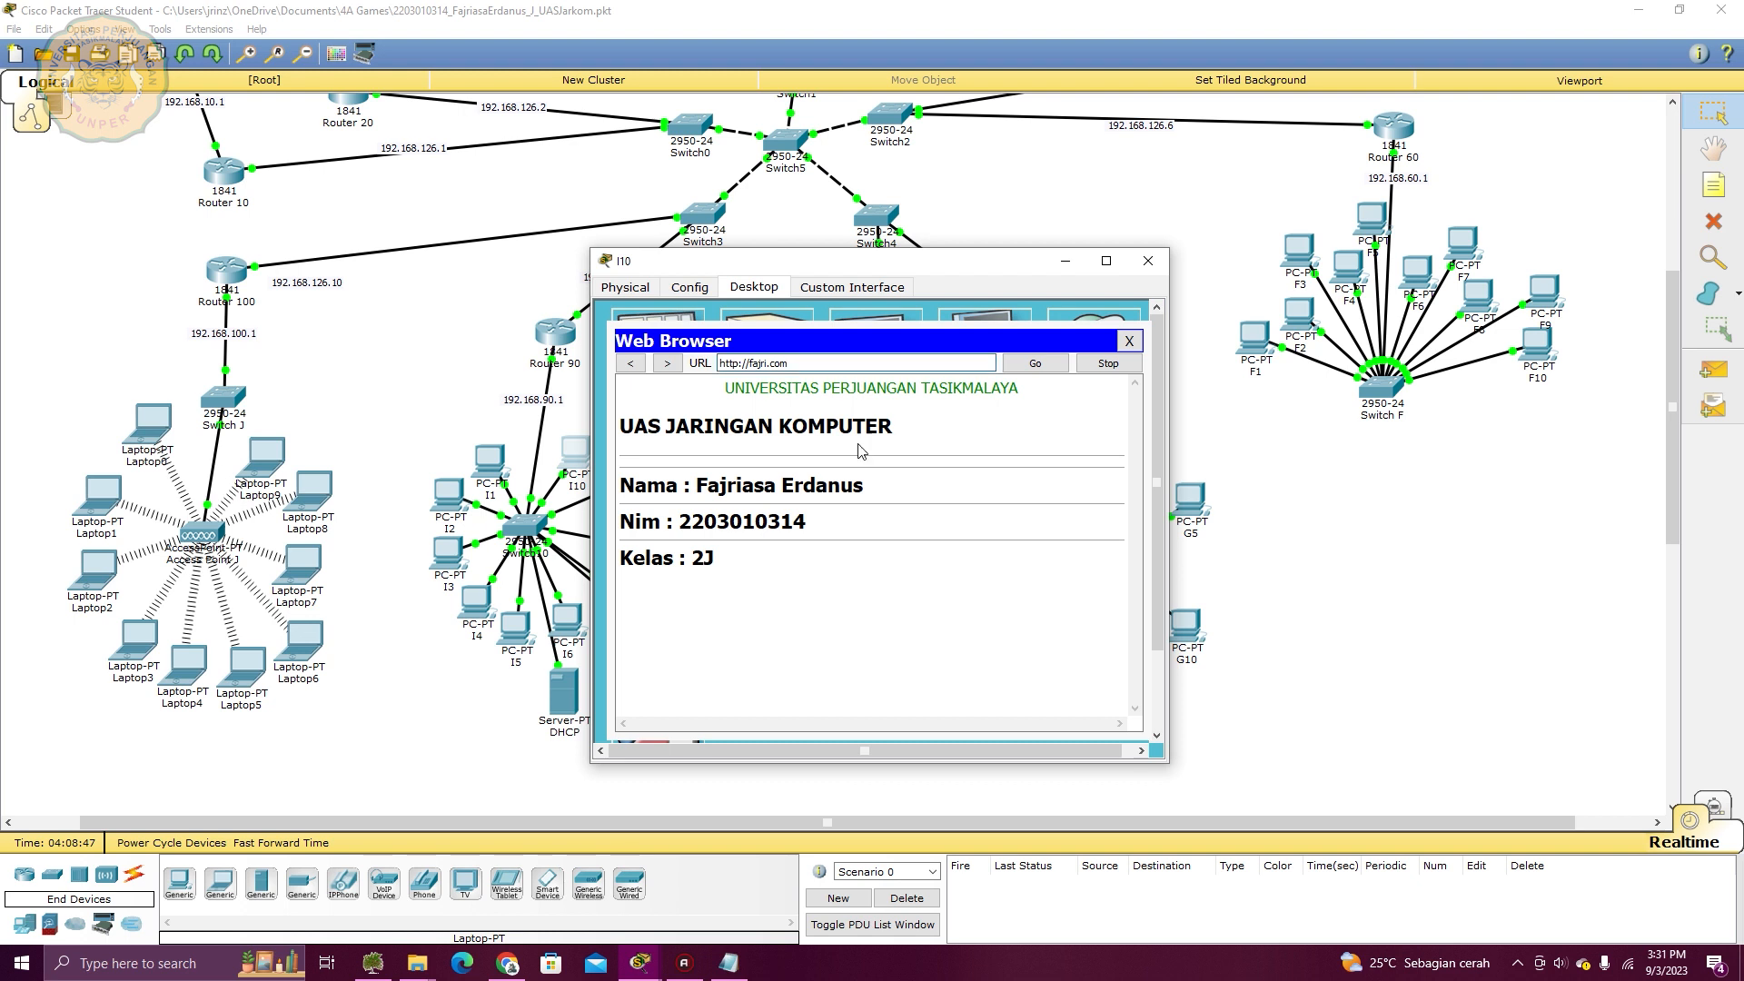
pyautogui.scroll(3, 205, 265)
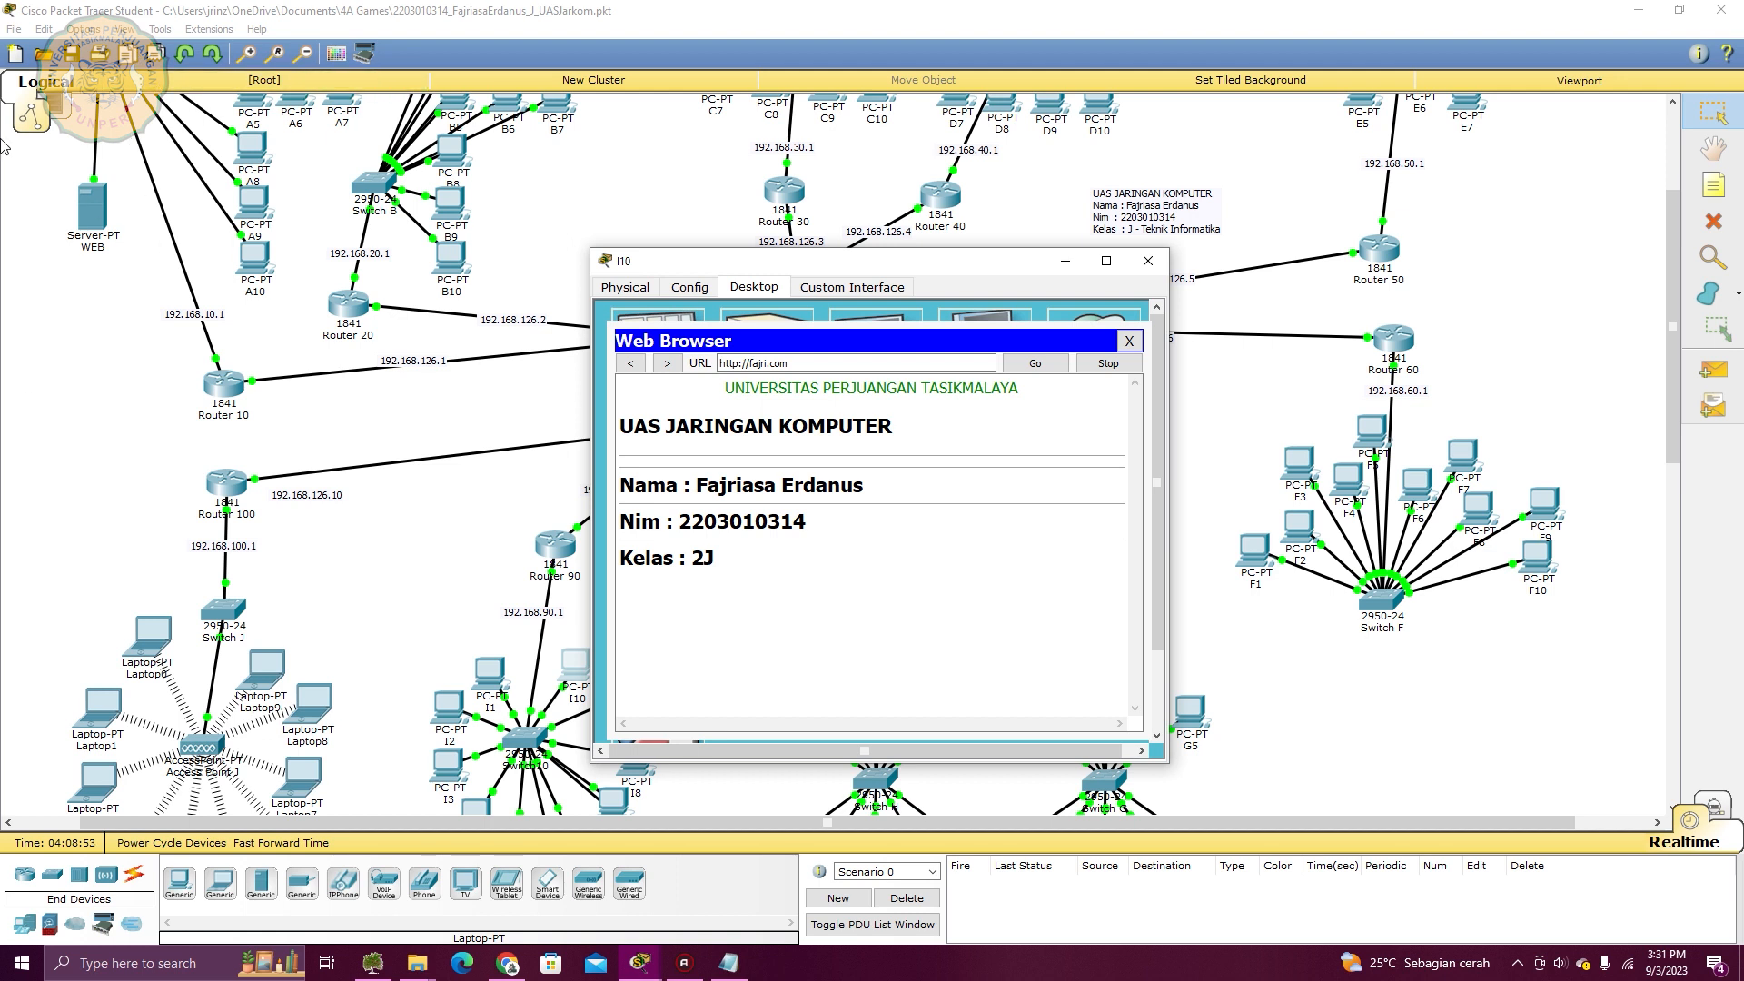
pyautogui.click(1130, 341)
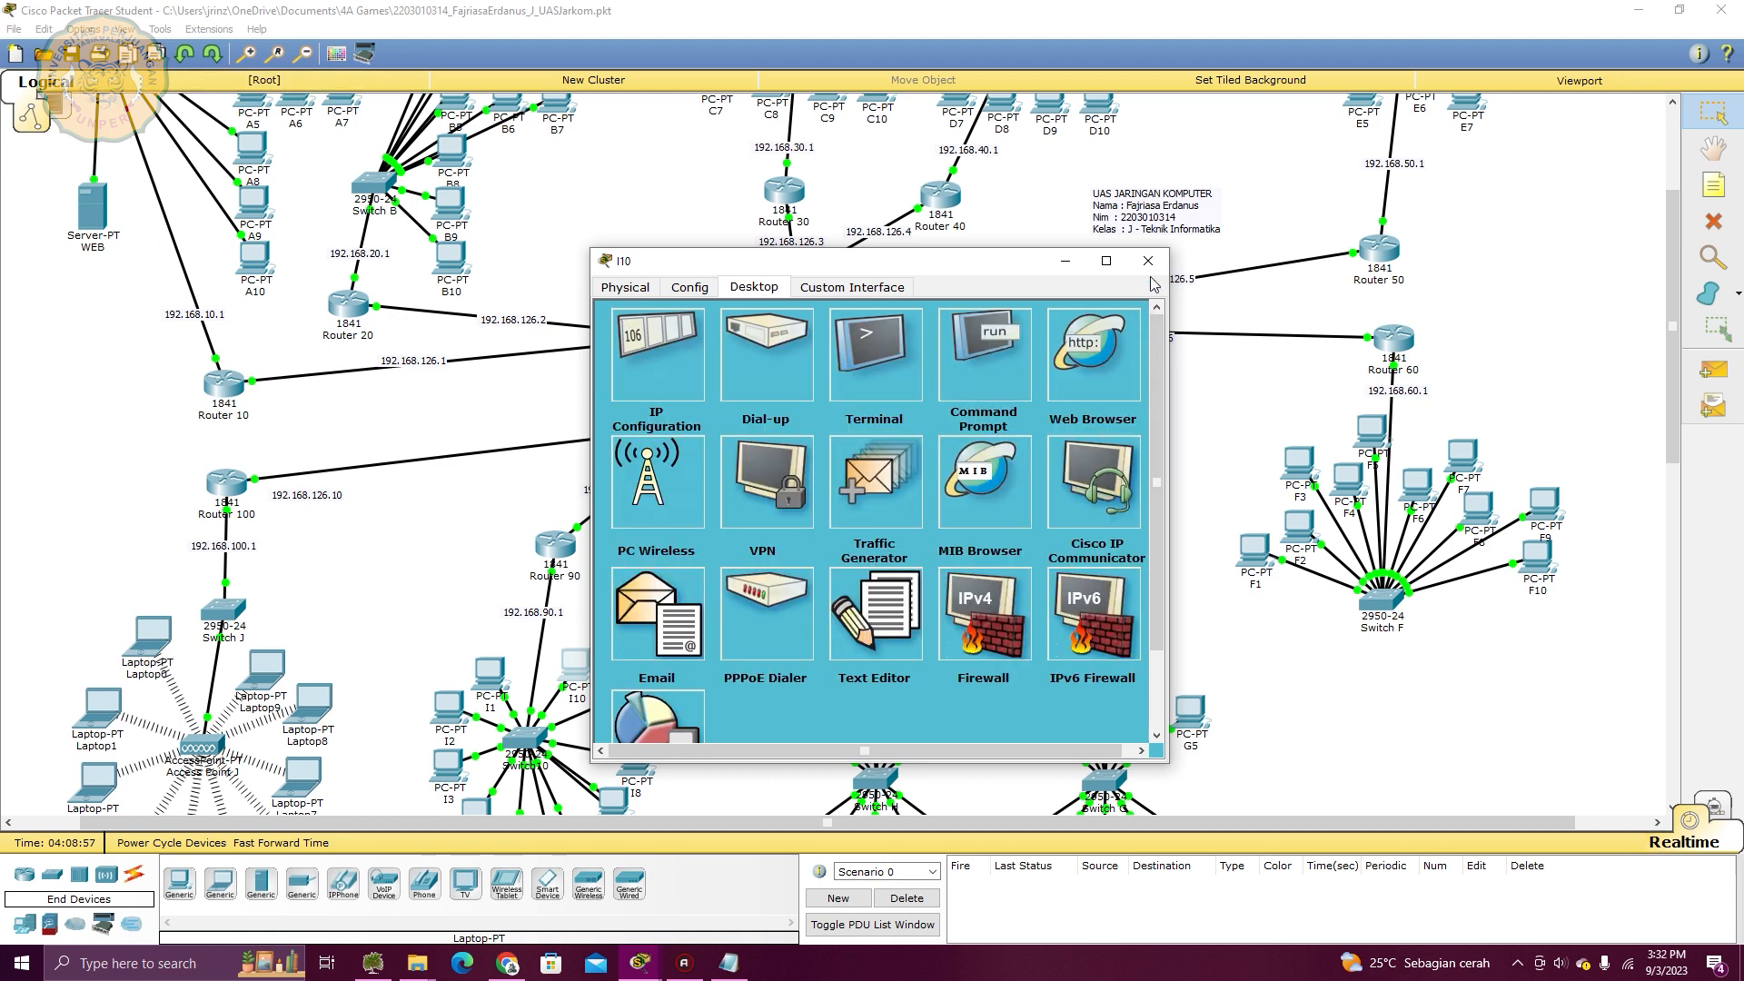
pyautogui.click(1147, 260)
# Check the exam task list in Notepad, then return to the topology in Packet Tracer
pyautogui.click(728, 962)
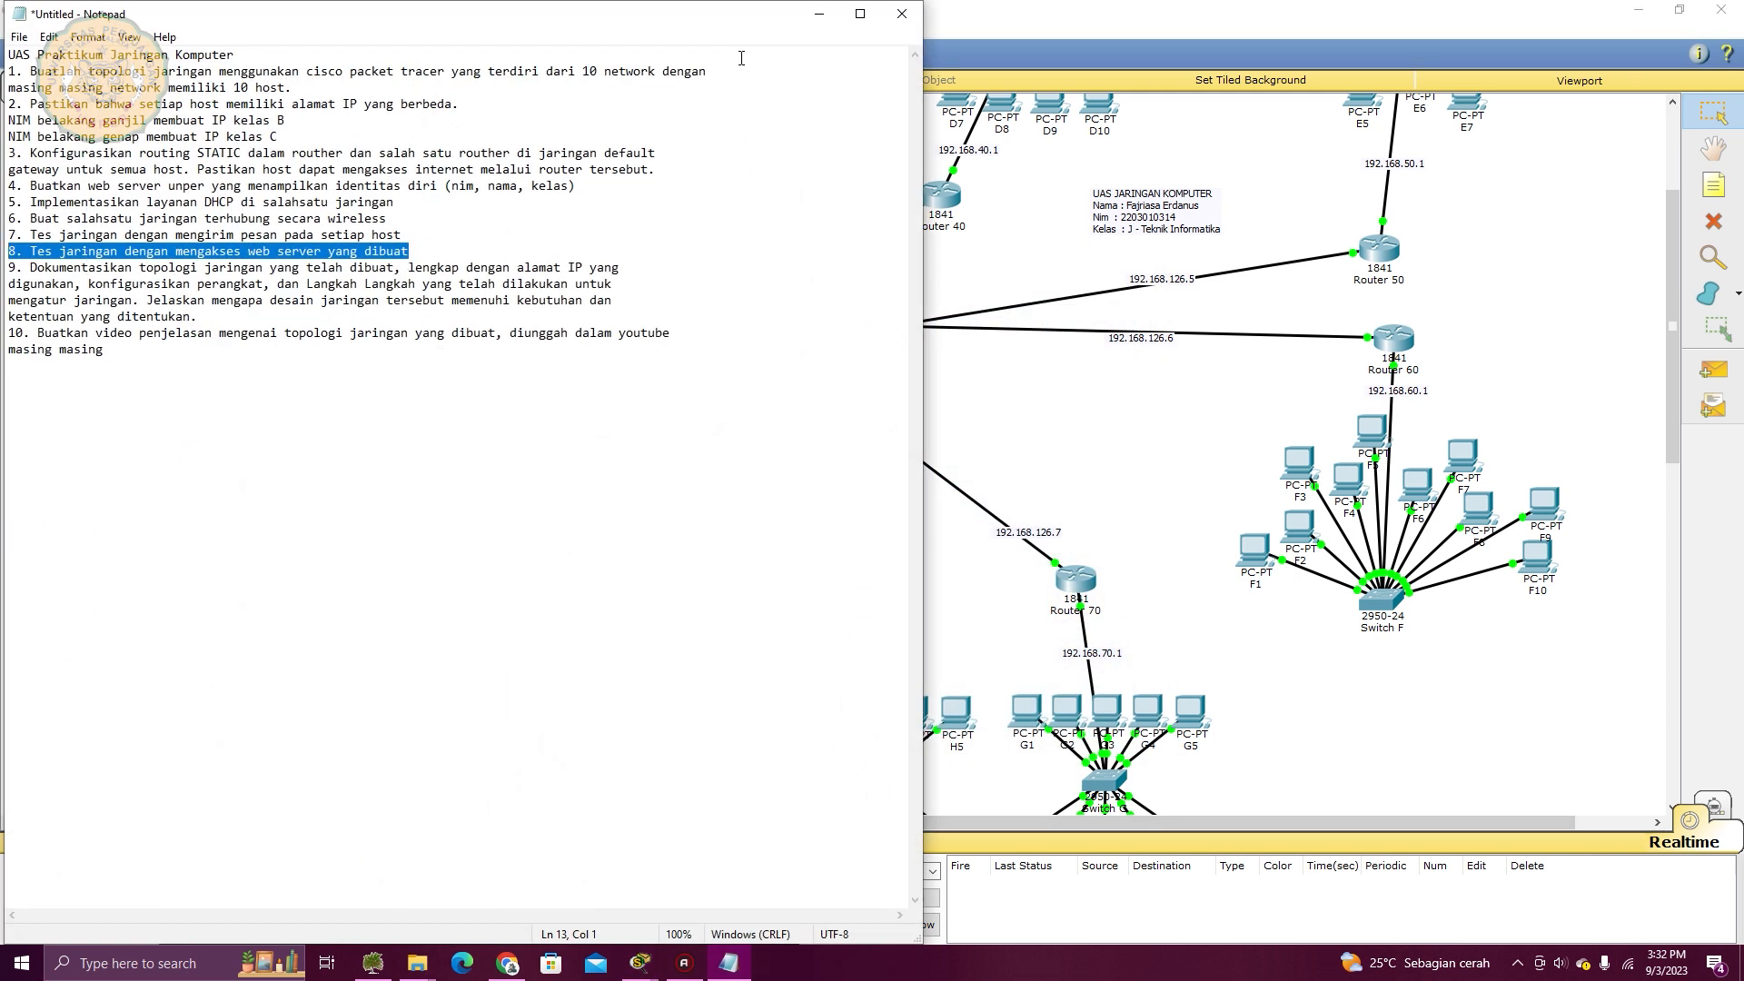
pyautogui.click(819, 14)
pyautogui.scroll(3, 1053, 497)
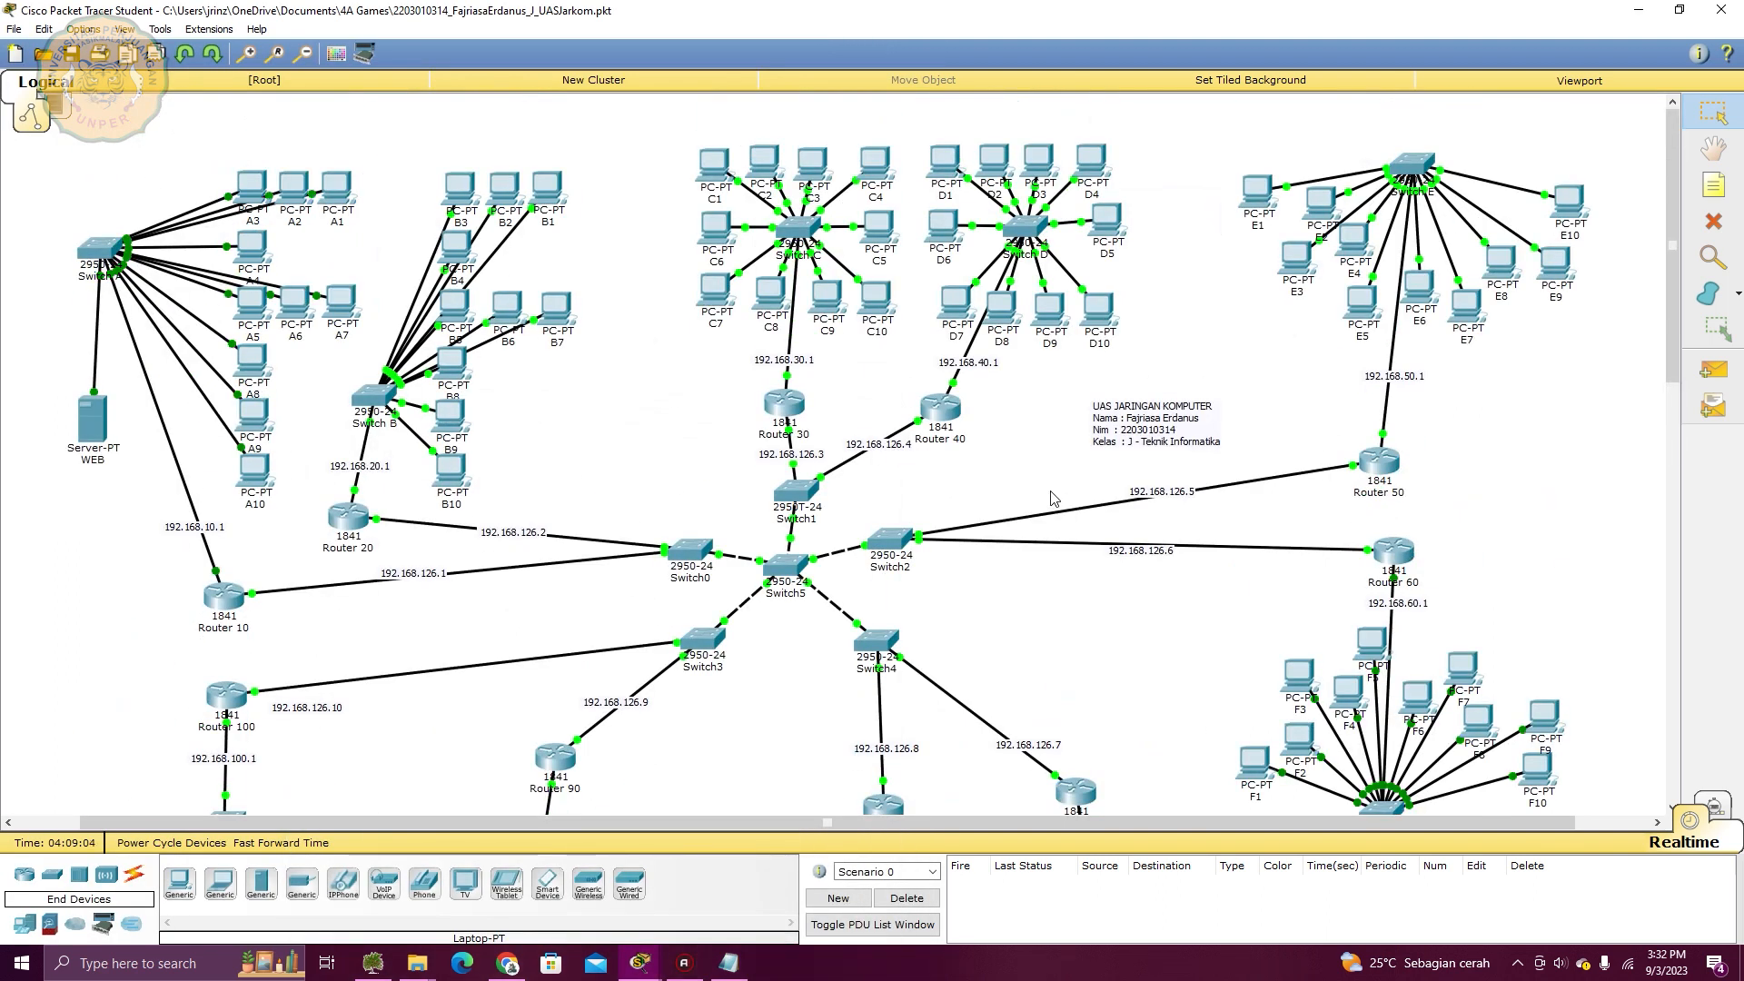